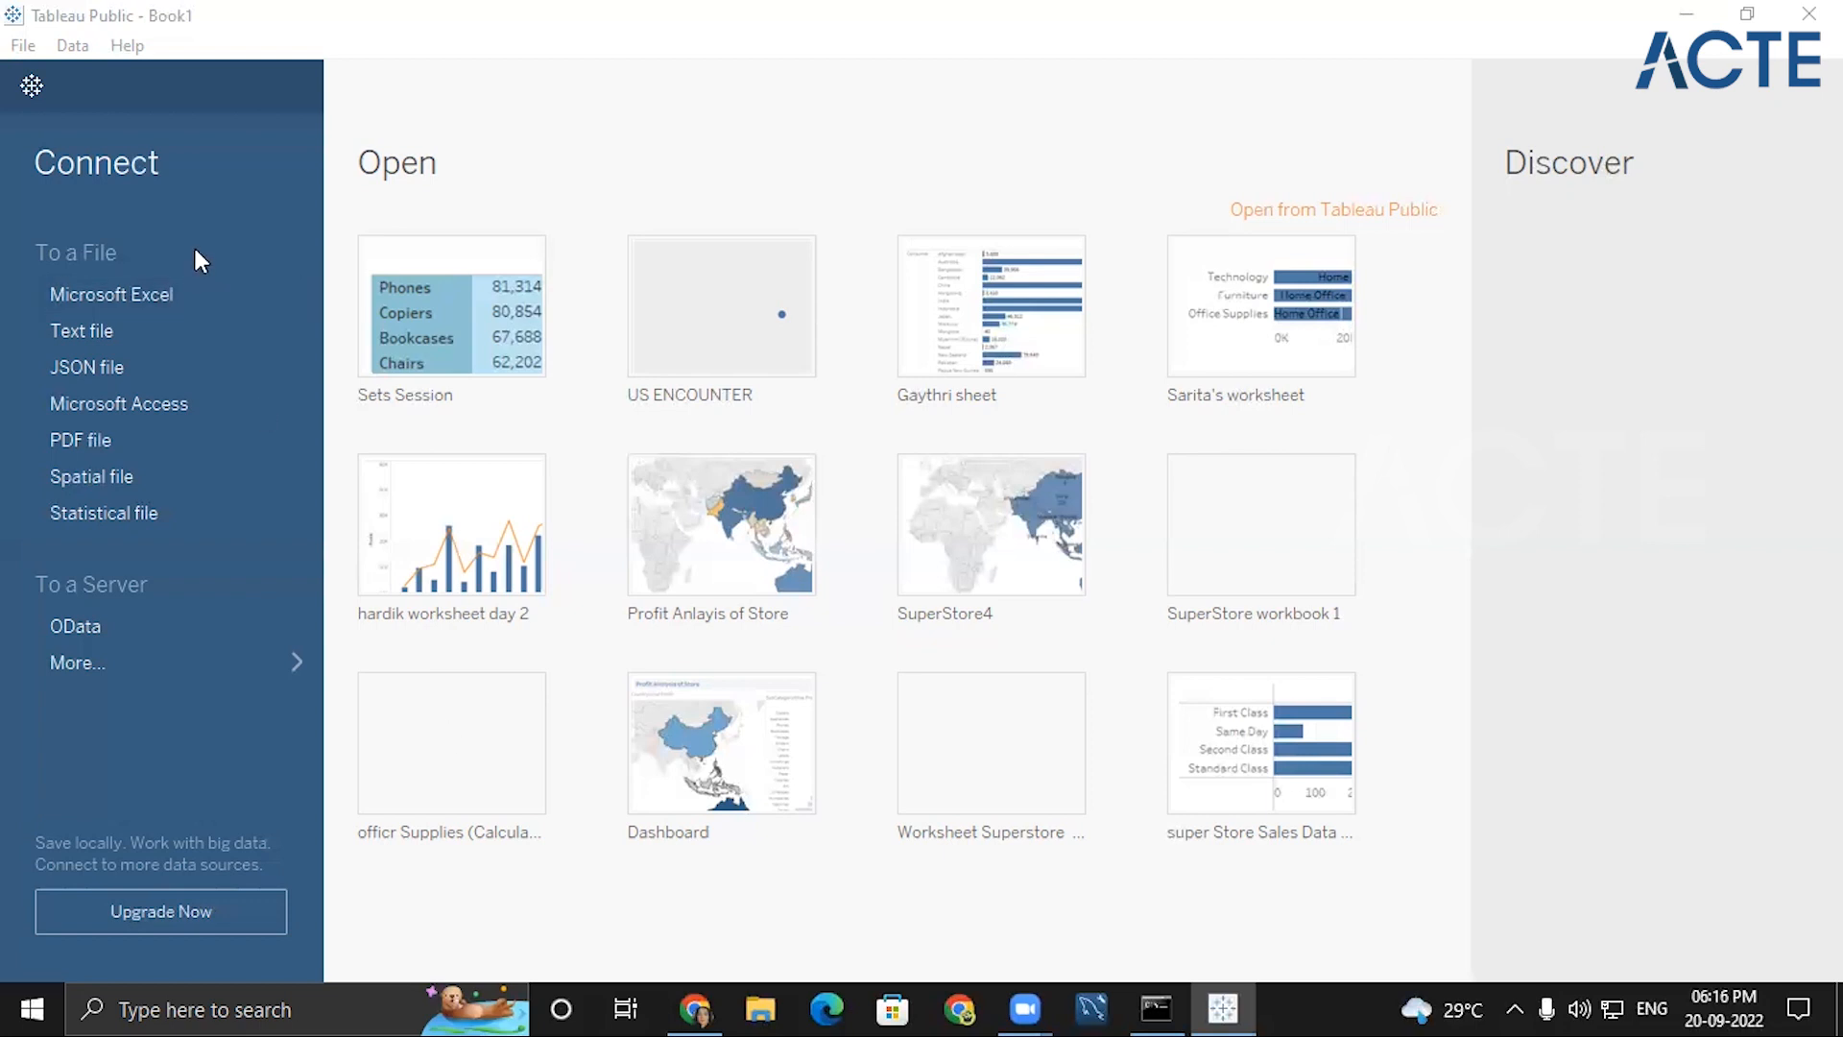
- Connect to the Excel workbook Super Store Sales data in the tableau > Dataset folder on Local Disk (D:)
left_click(187, 311)
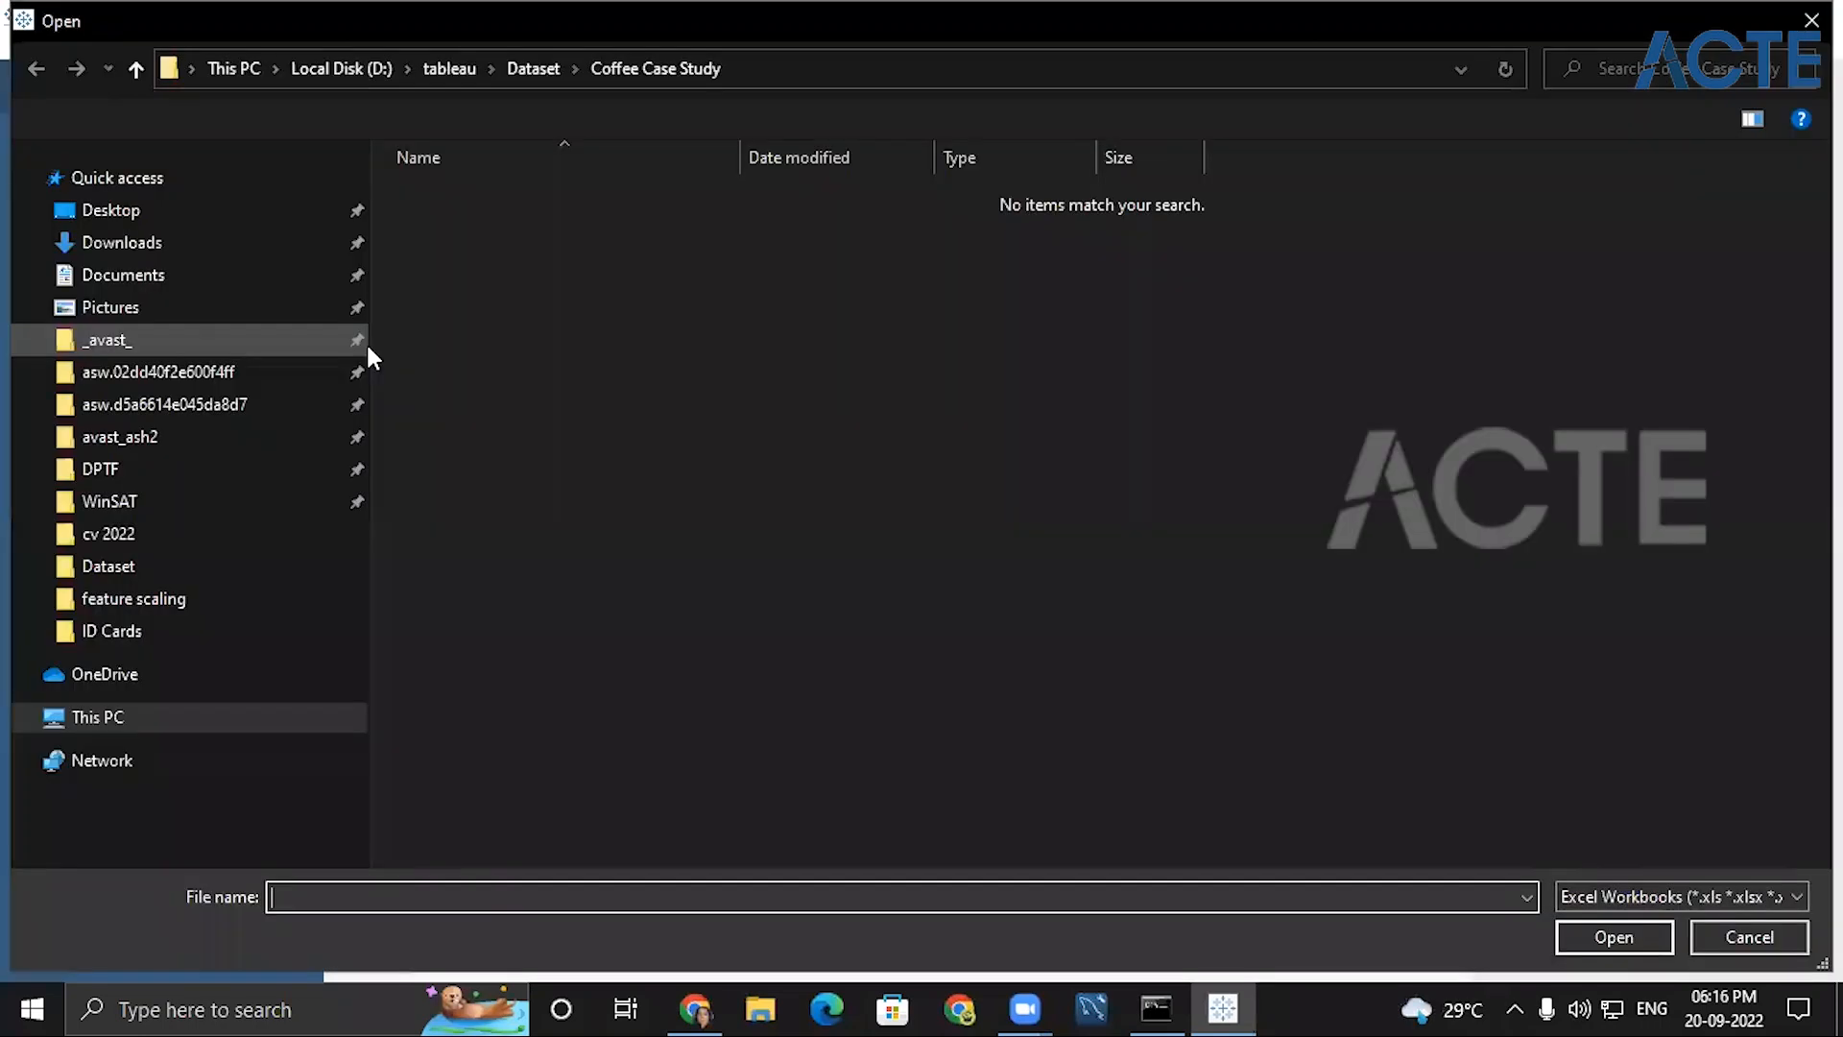
scroll(366, 342, "down", 3)
left_click(343, 65)
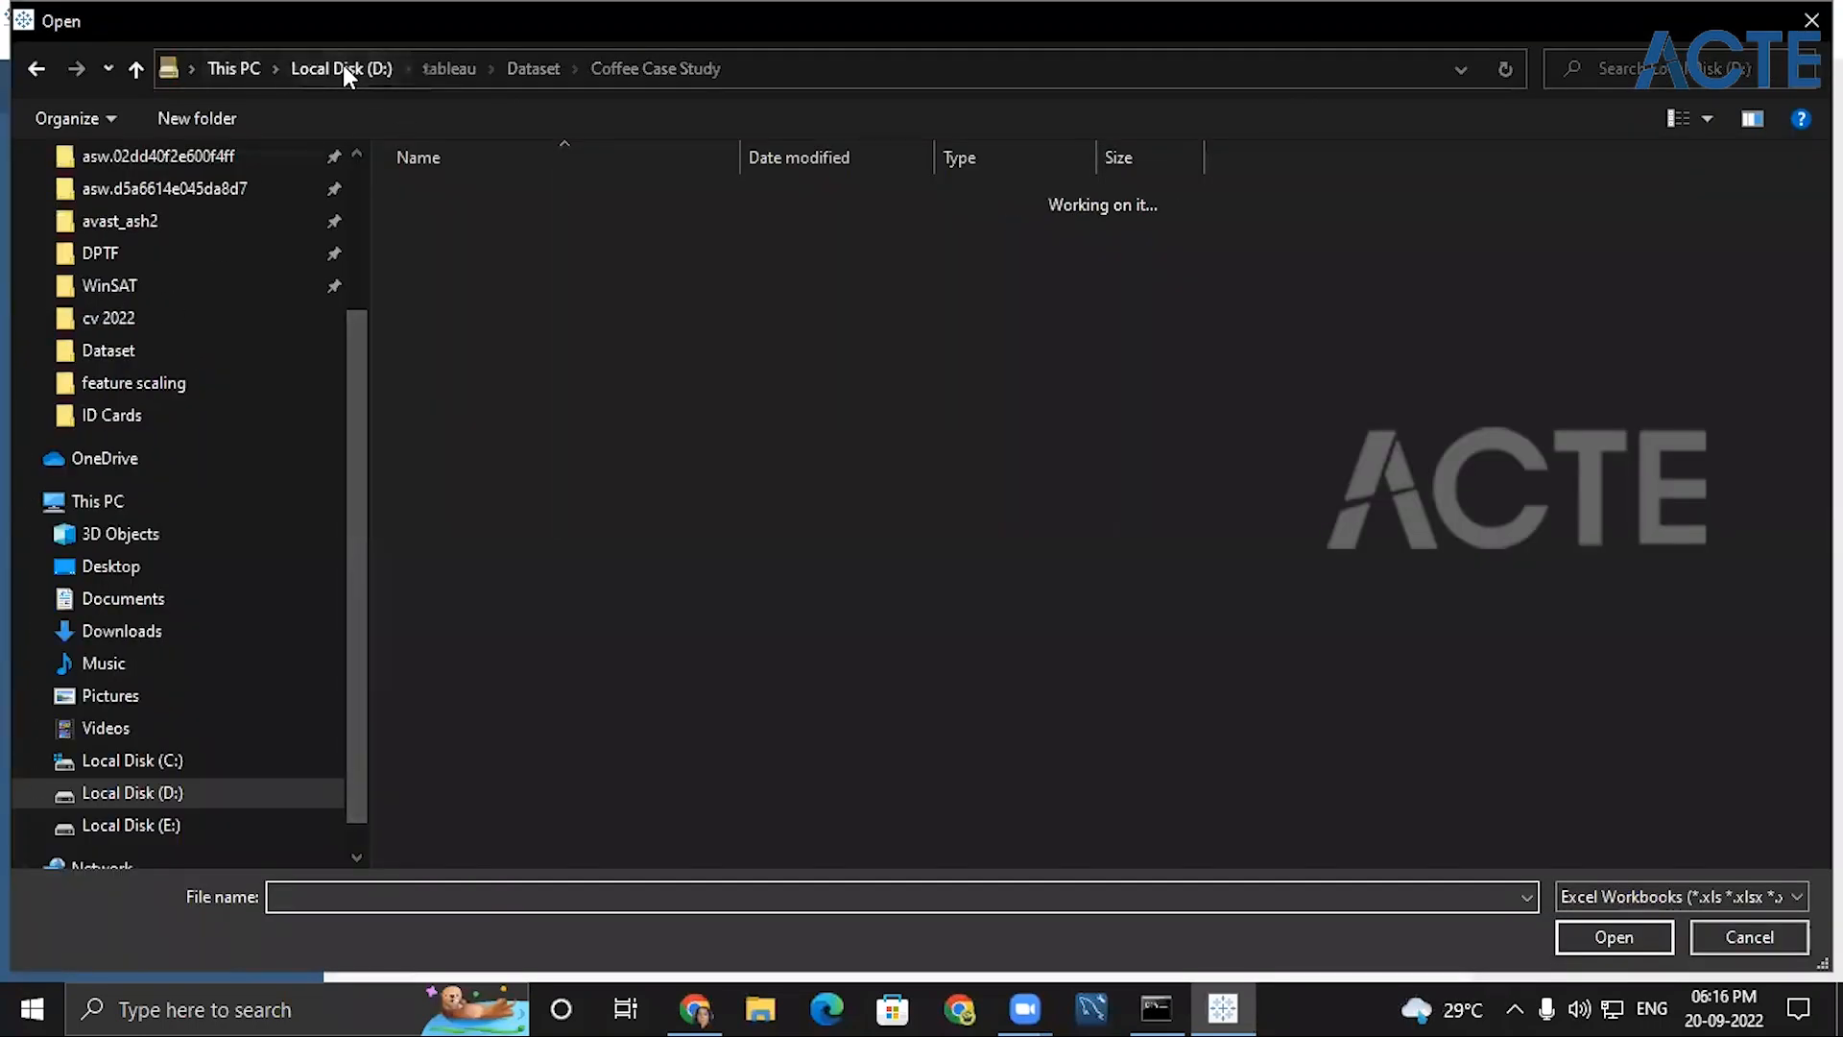
double_click(432, 590)
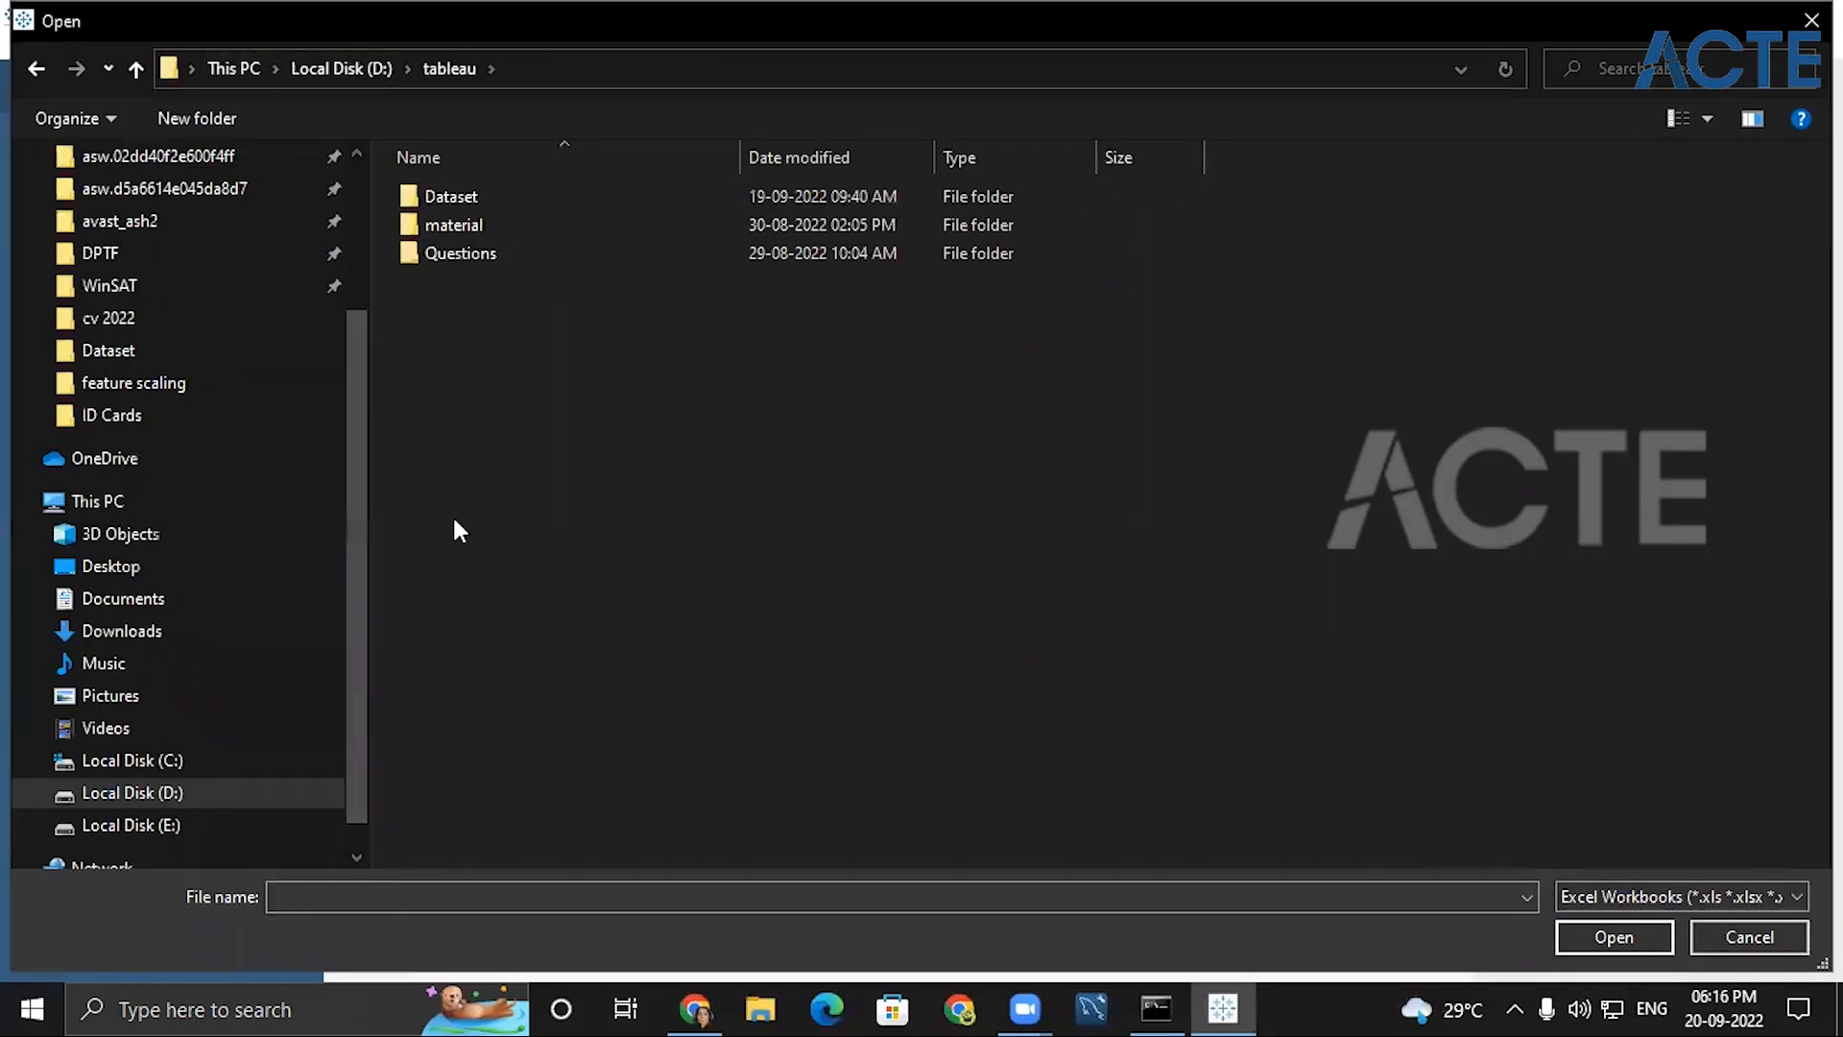
double_click(451, 195)
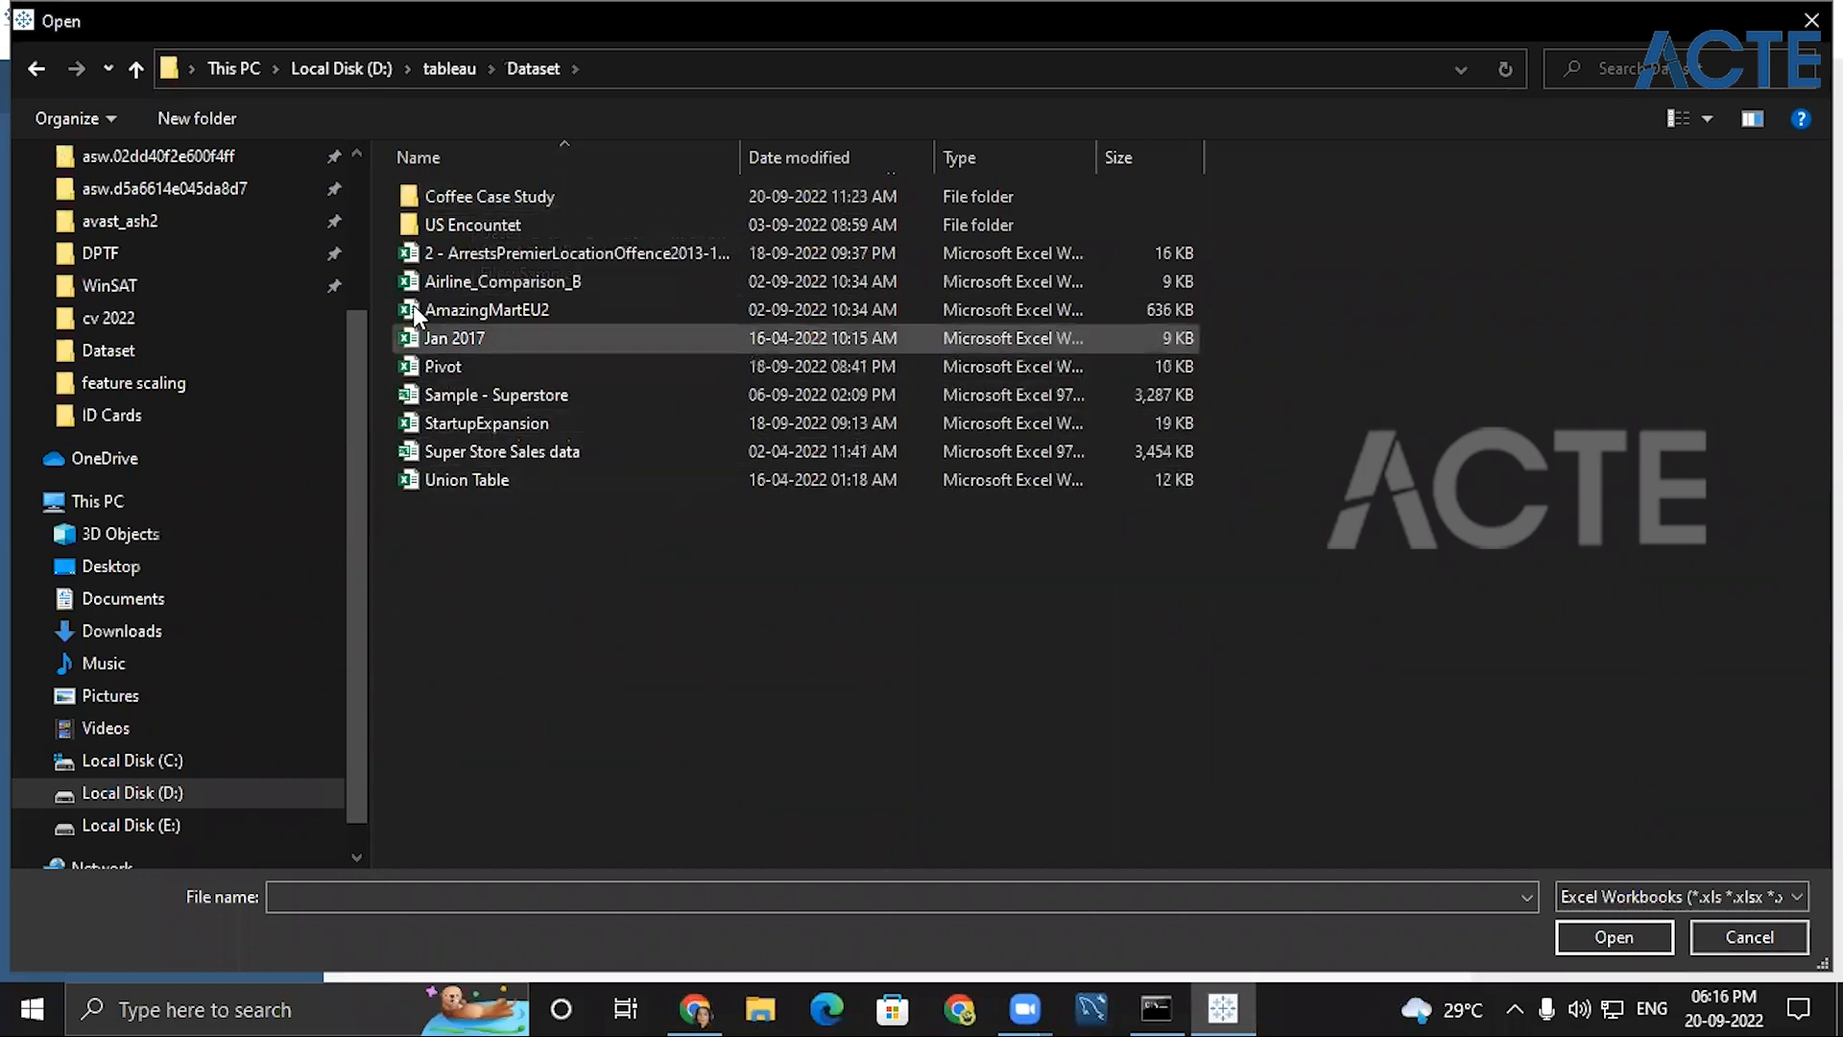
double_click(526, 456)
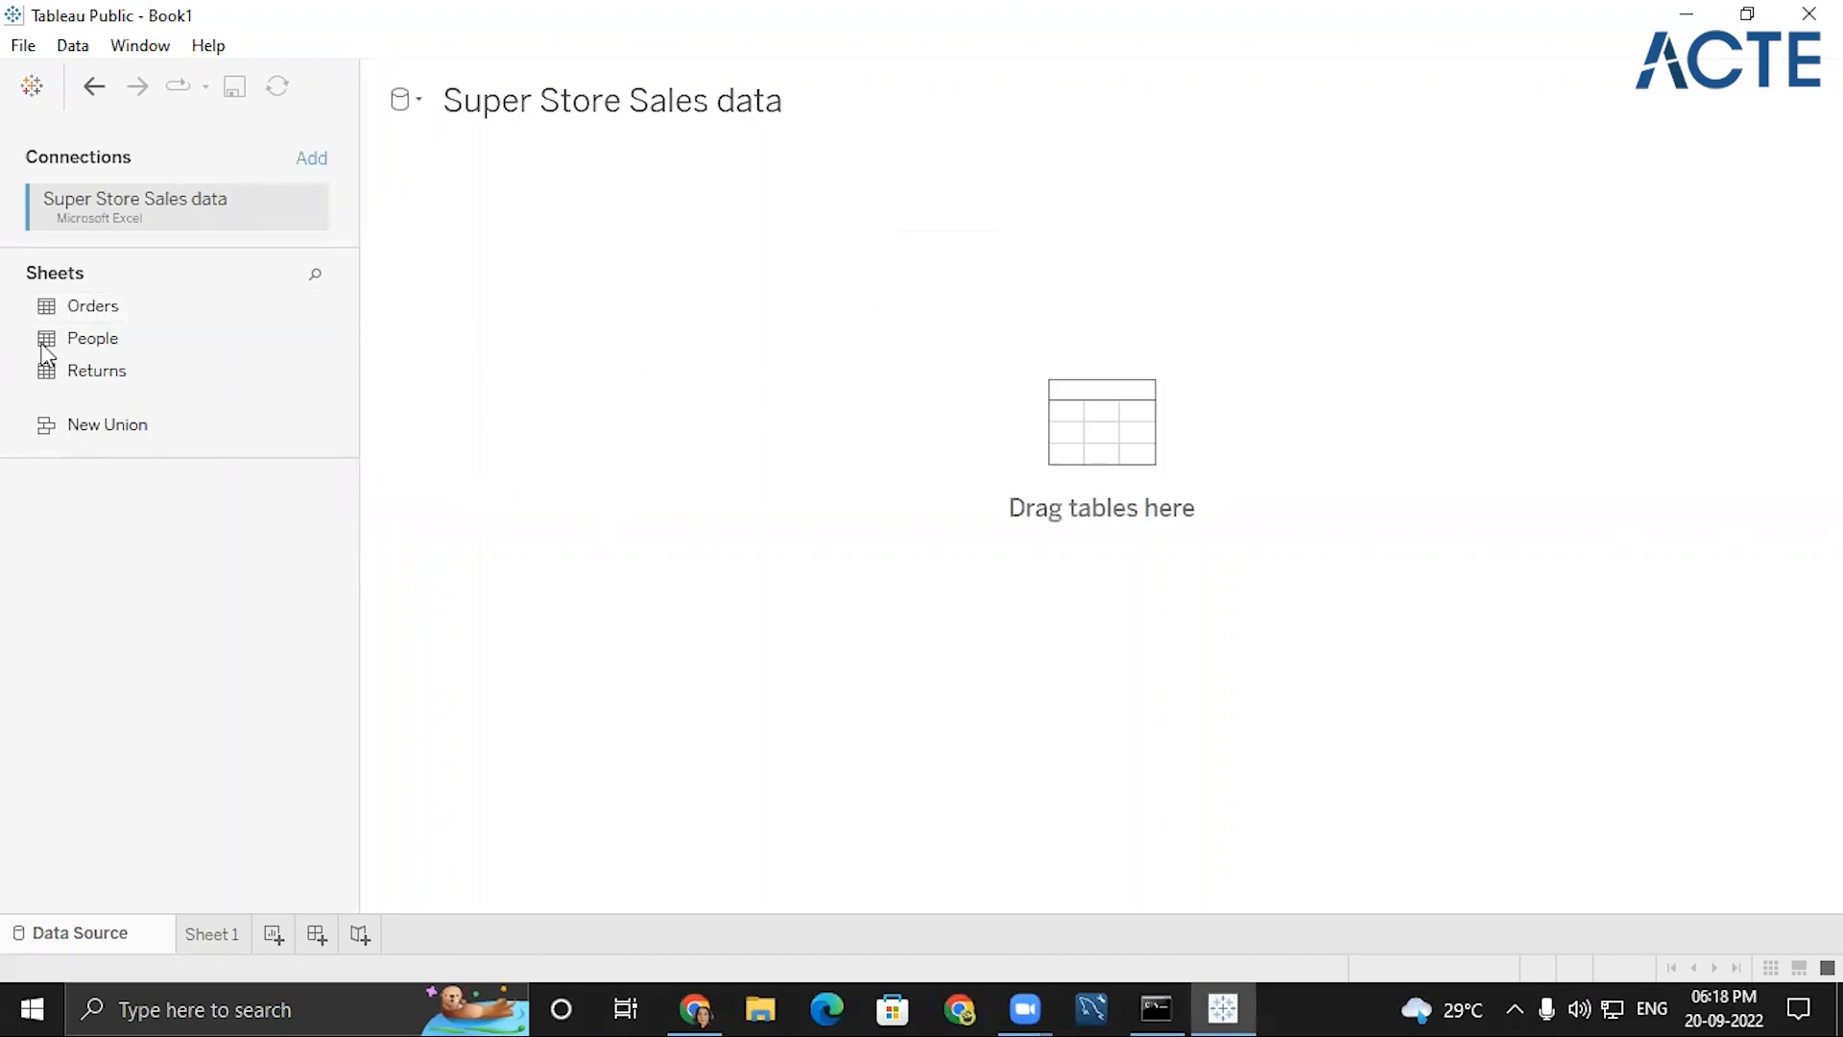
- Add the Orders sheet to the data source canvas and go to worksheet Sheet 1
left_click_drag(130, 307, 920, 200)
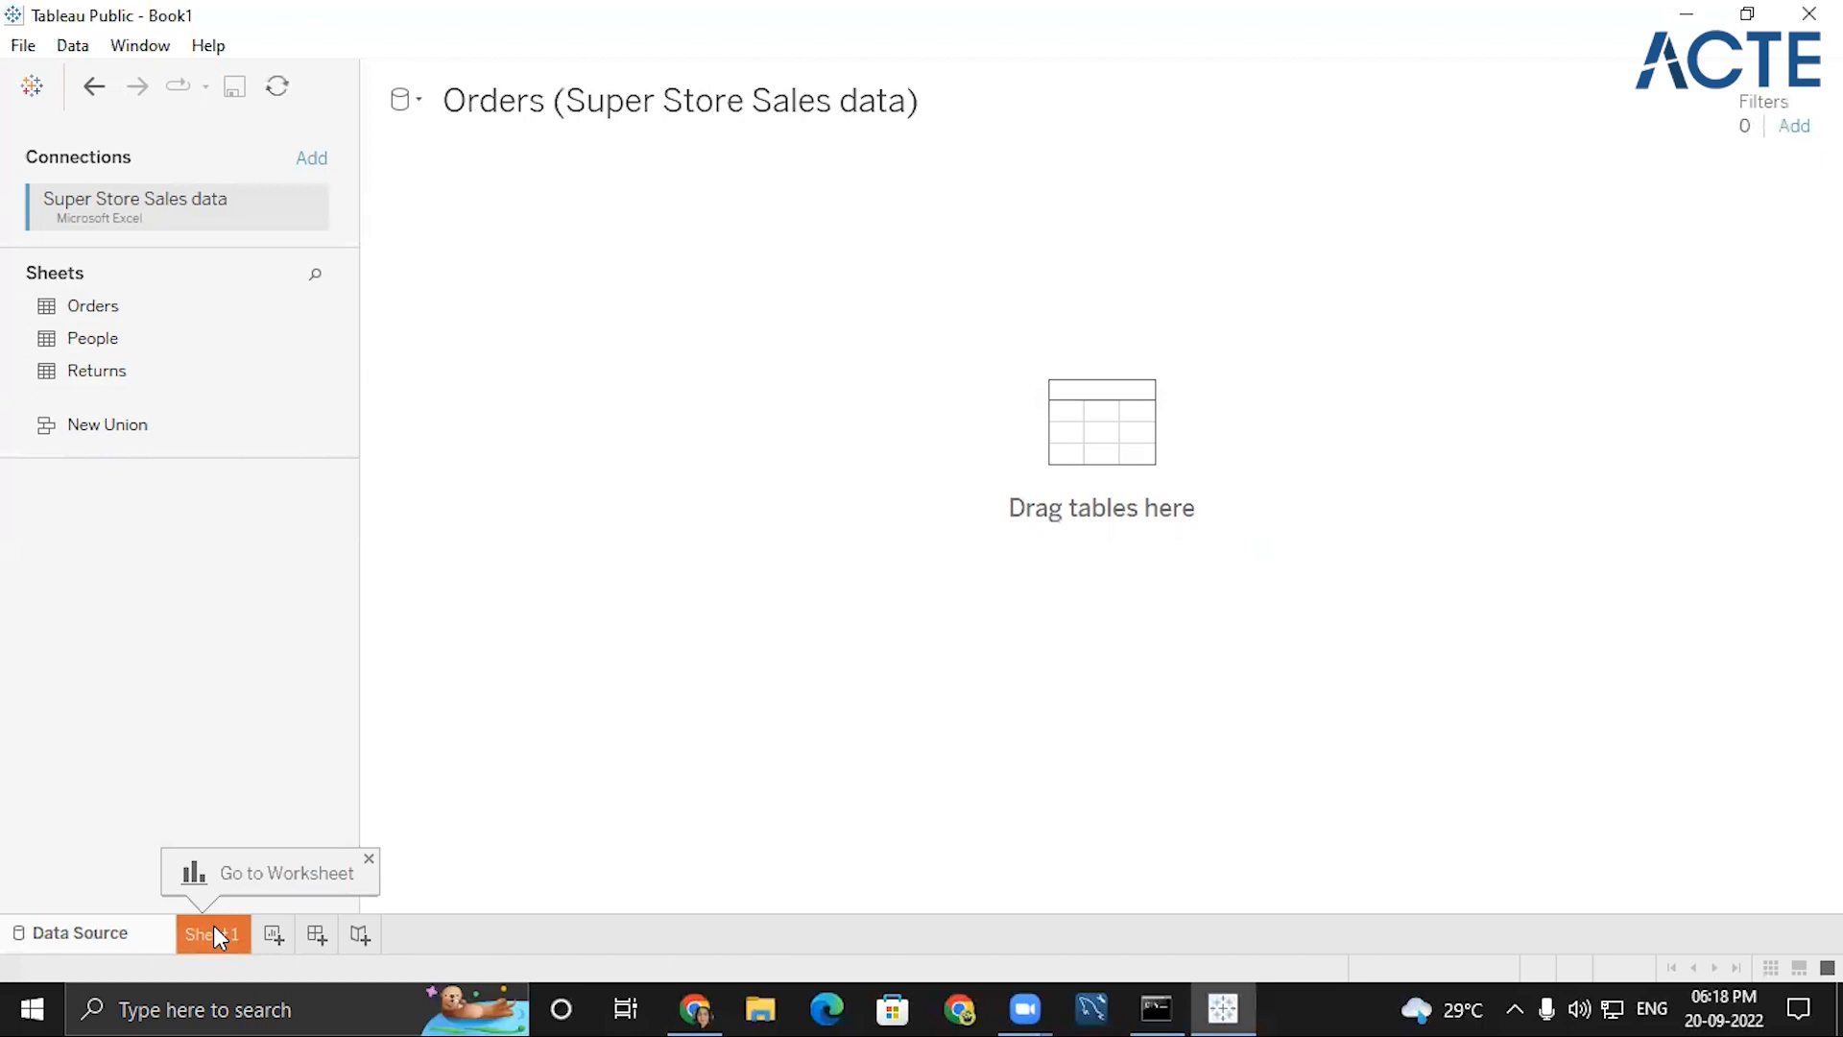
left_click(213, 935)
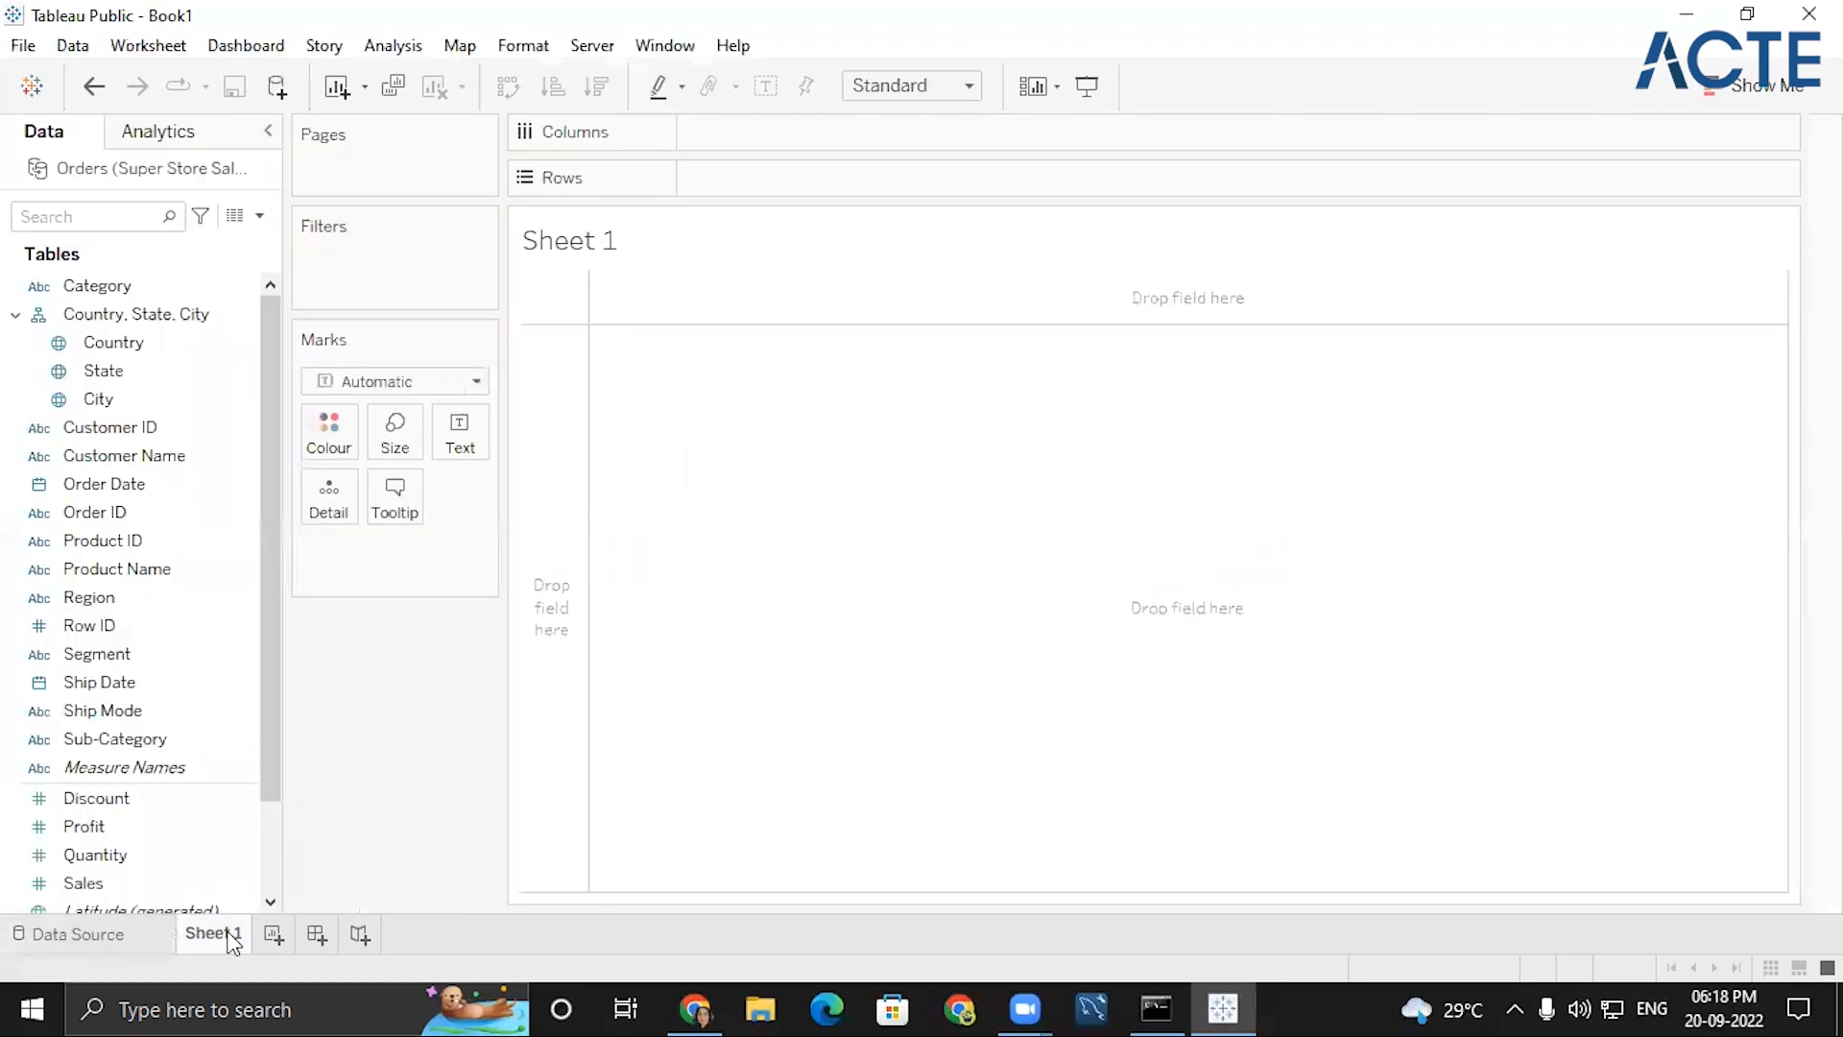
mouse_move(234, 931)
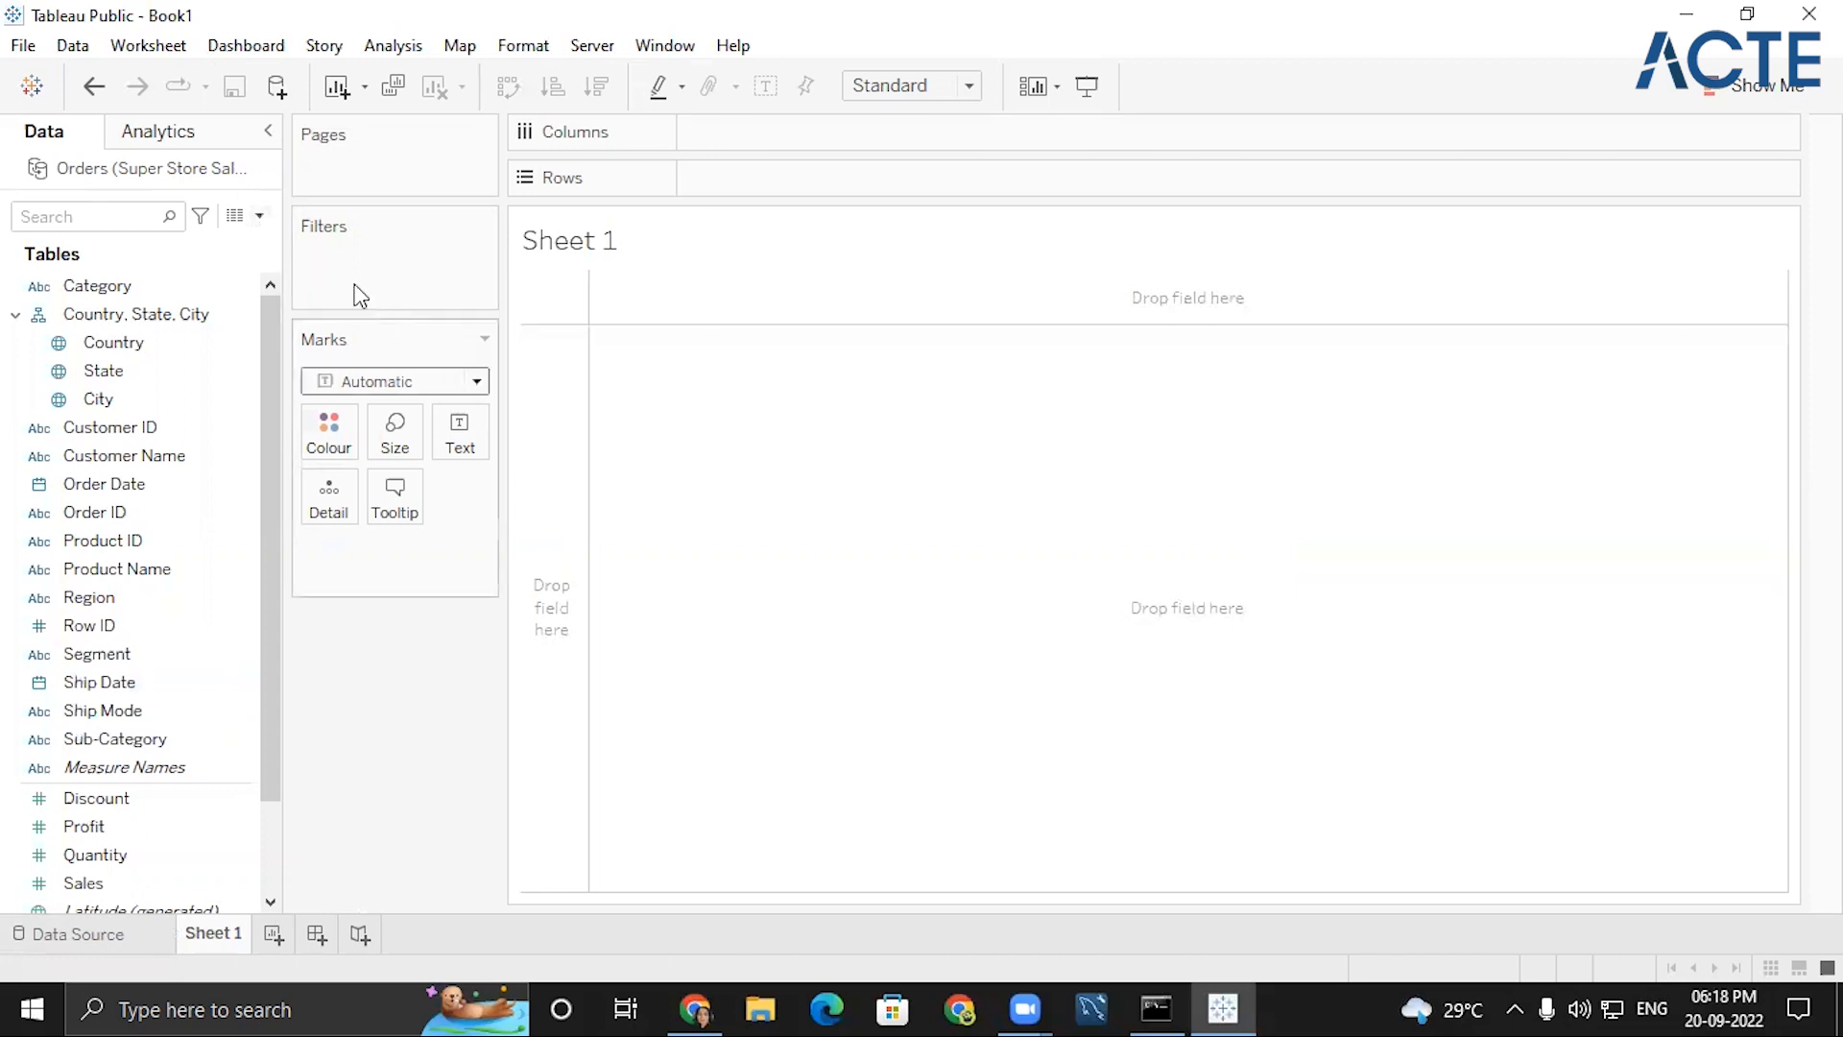
- Start a new parameter and name it "Top 0r Bottom"
left_click(261, 217)
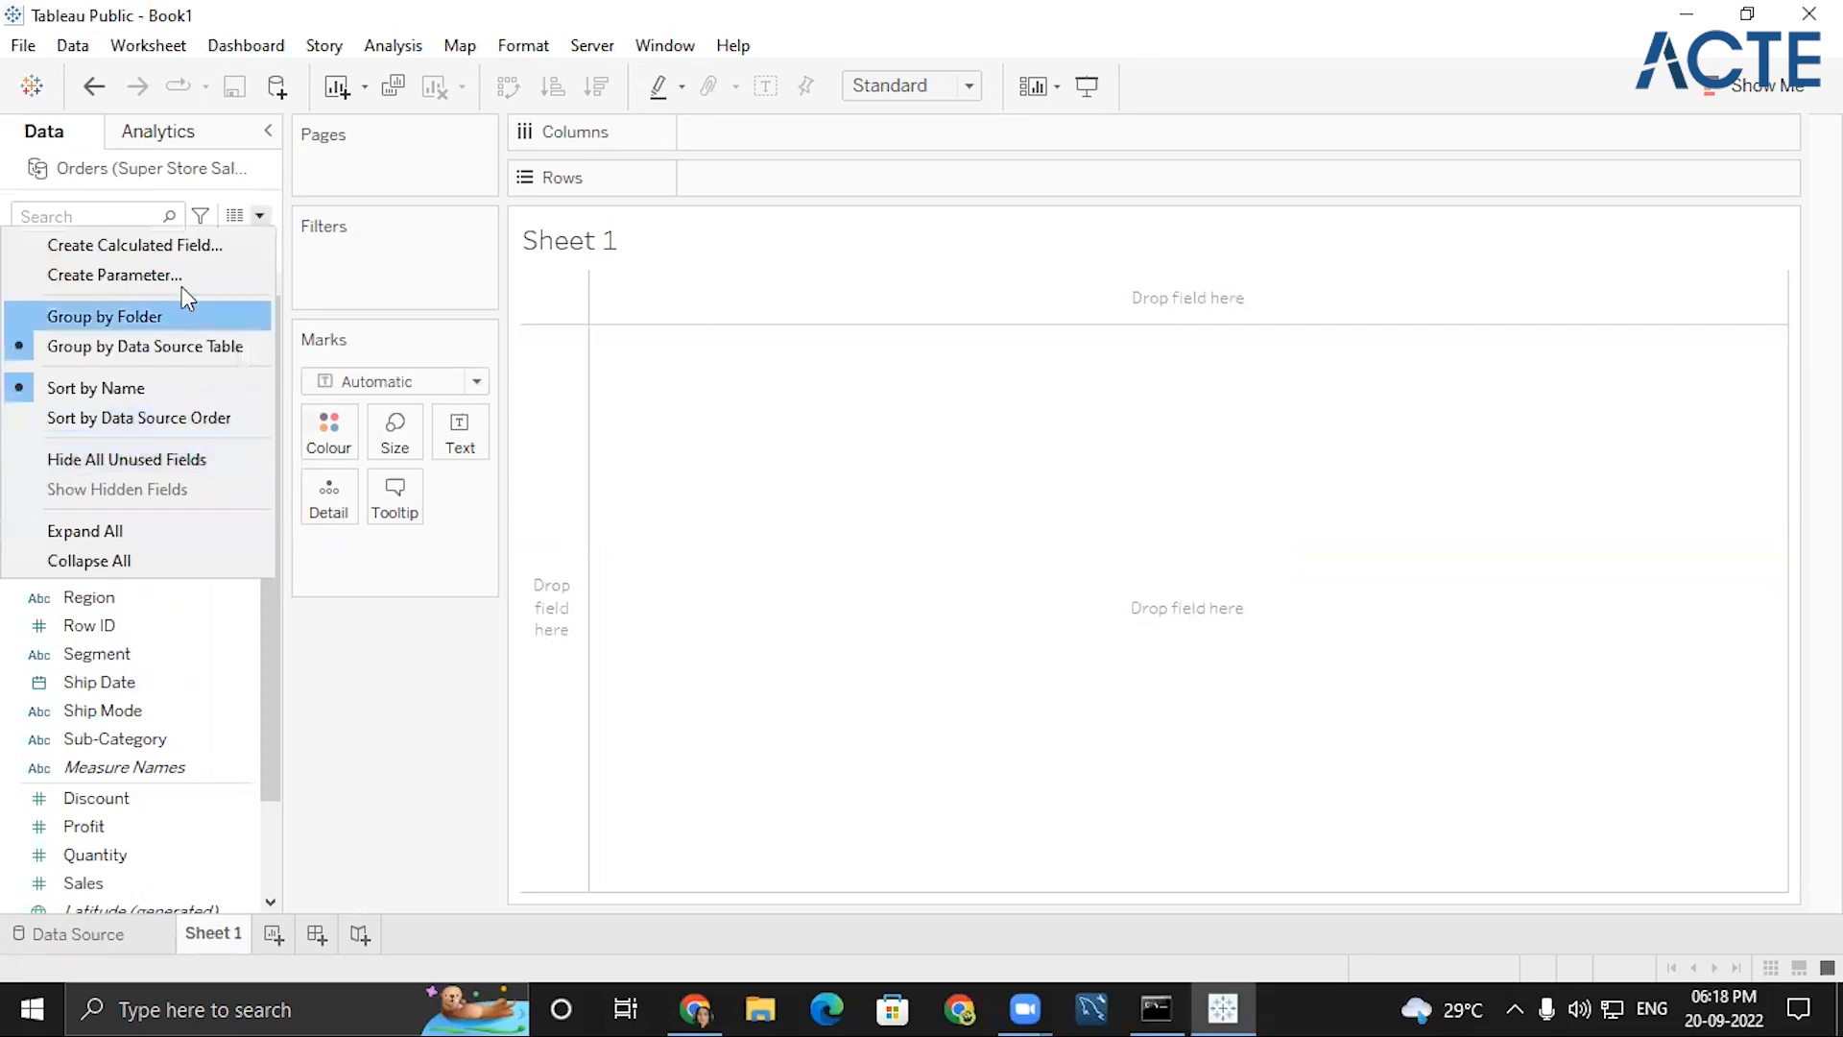
left_click(161, 272)
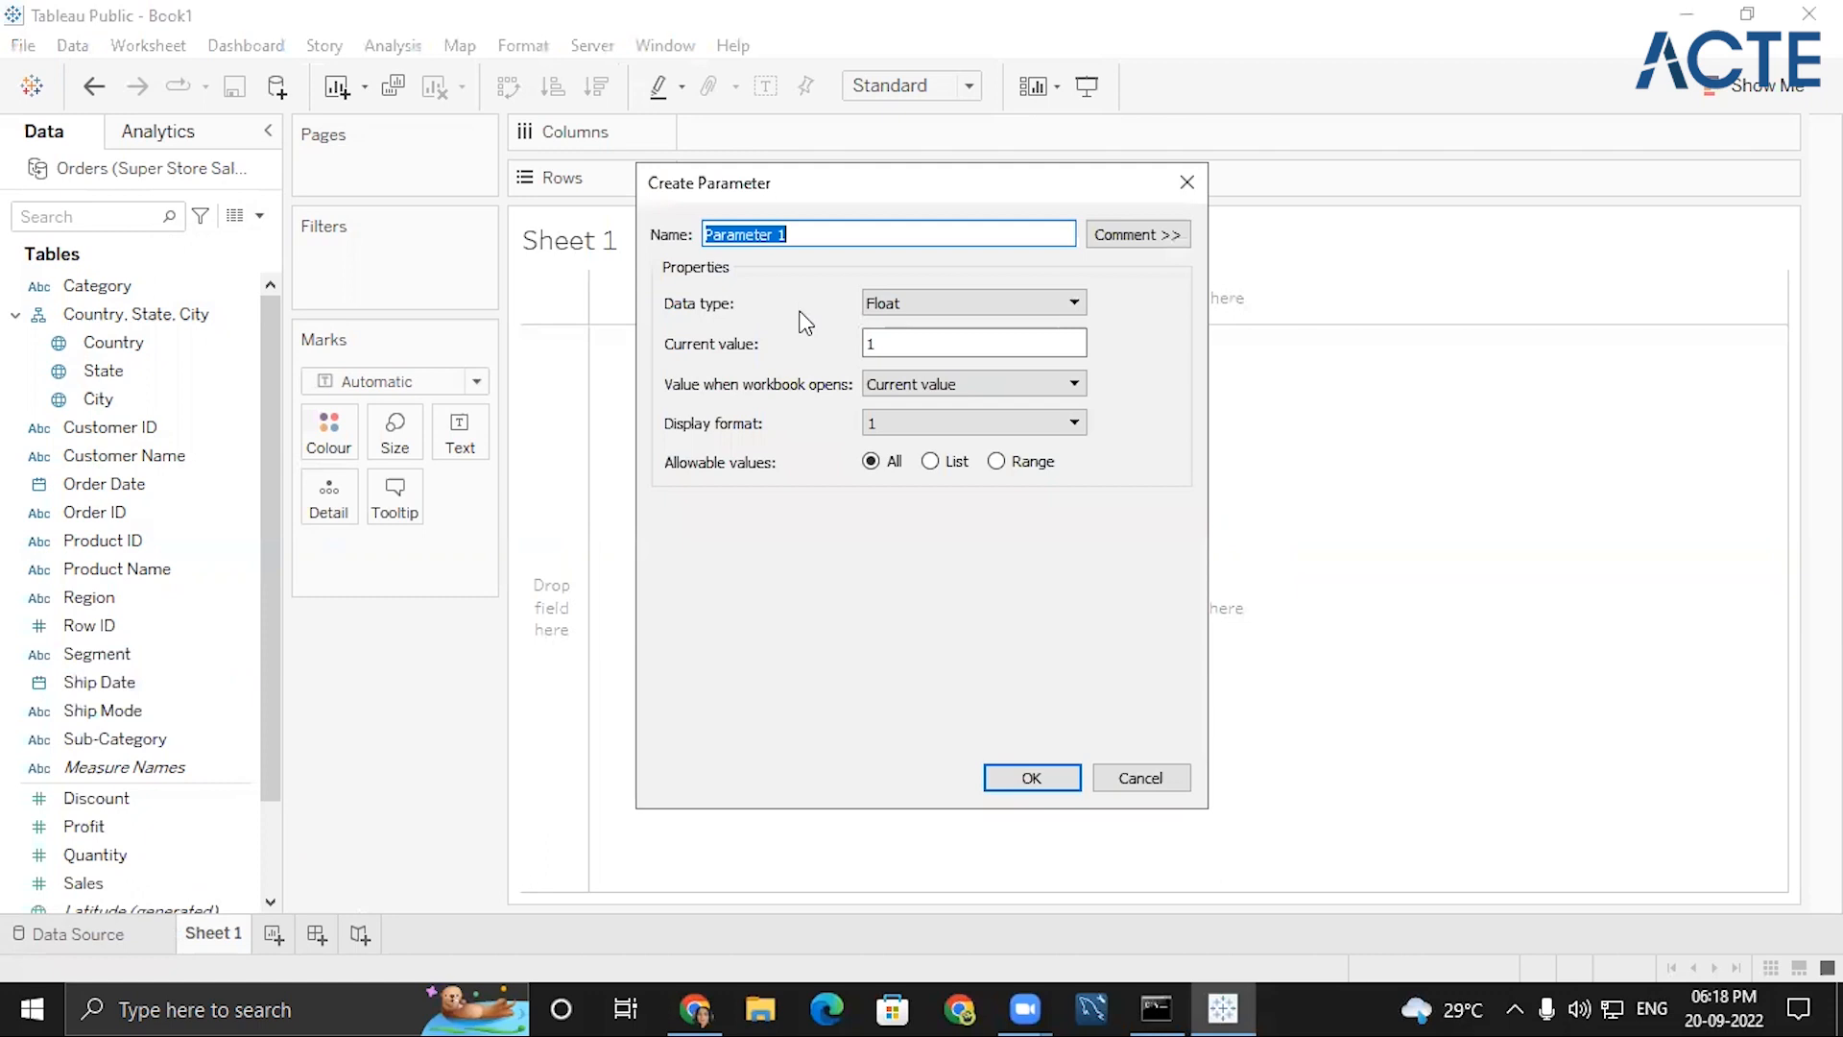
type("To")
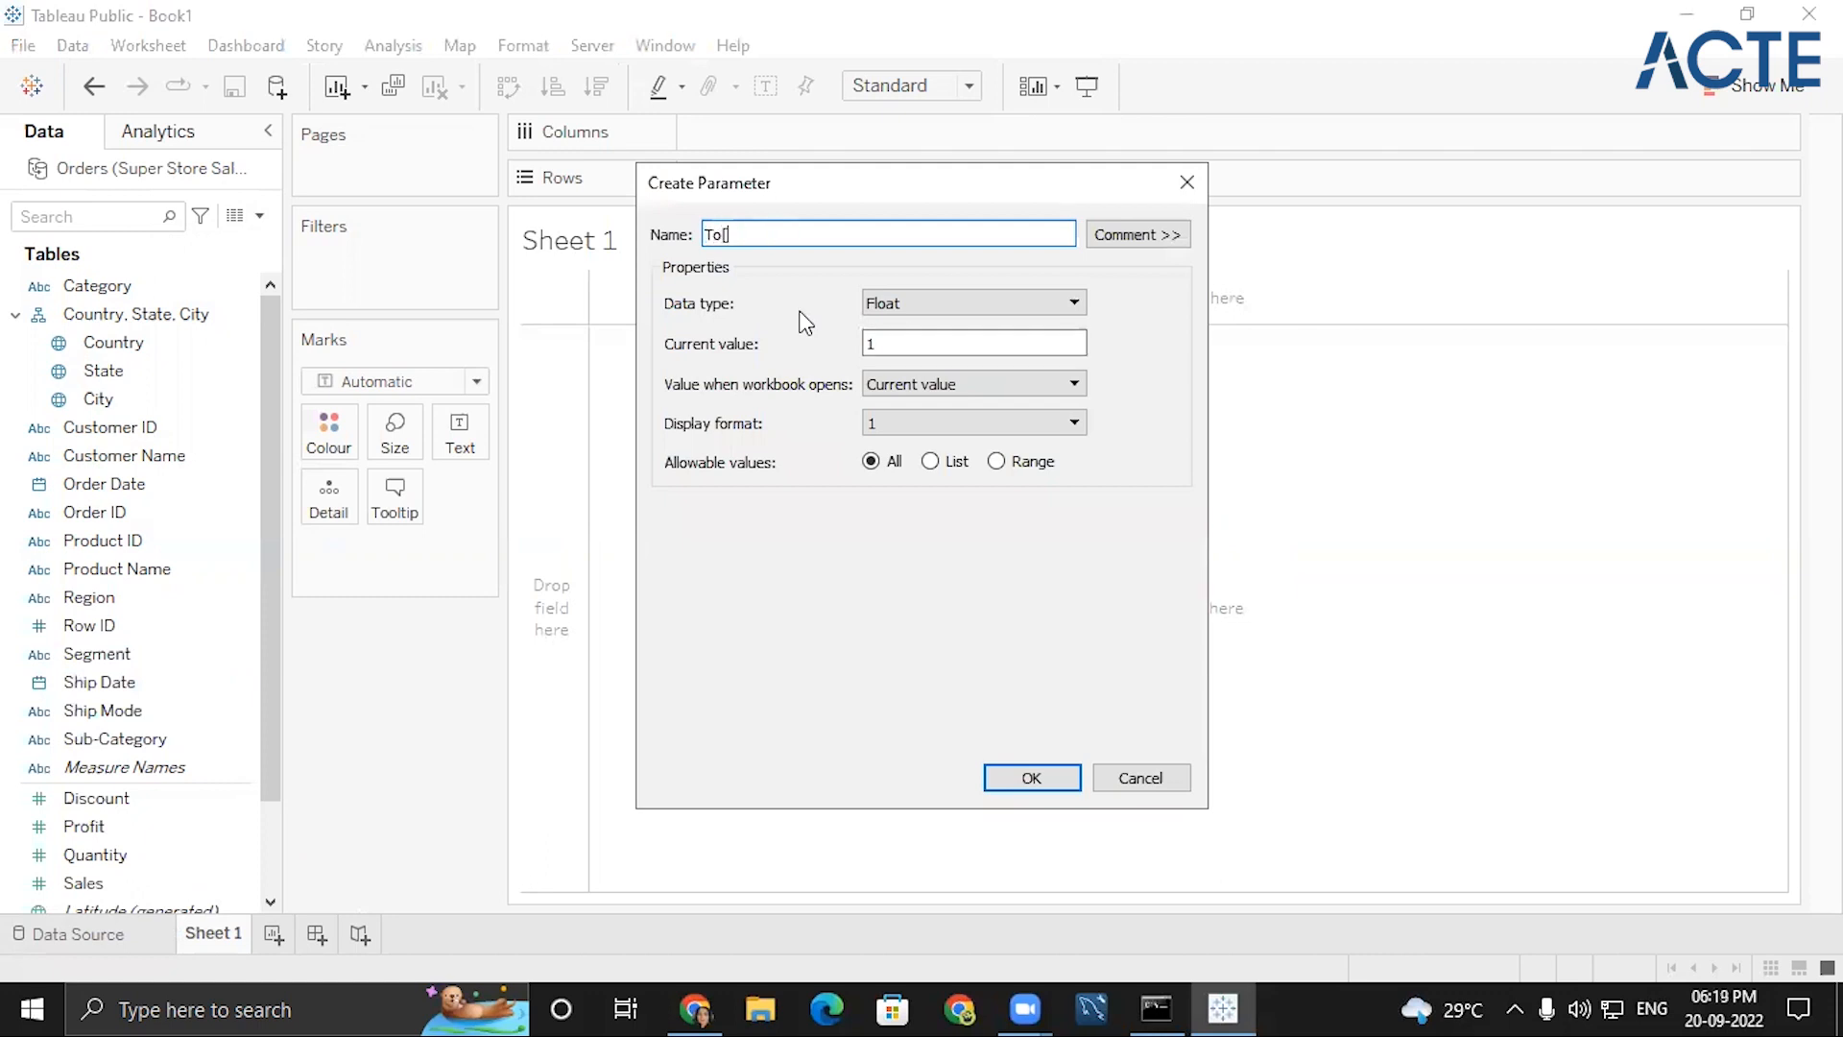
type("p 0r Bottom")
- Set the parameter's data type to Integer and try to enter Top in a list of allowable values
left_click(939, 304)
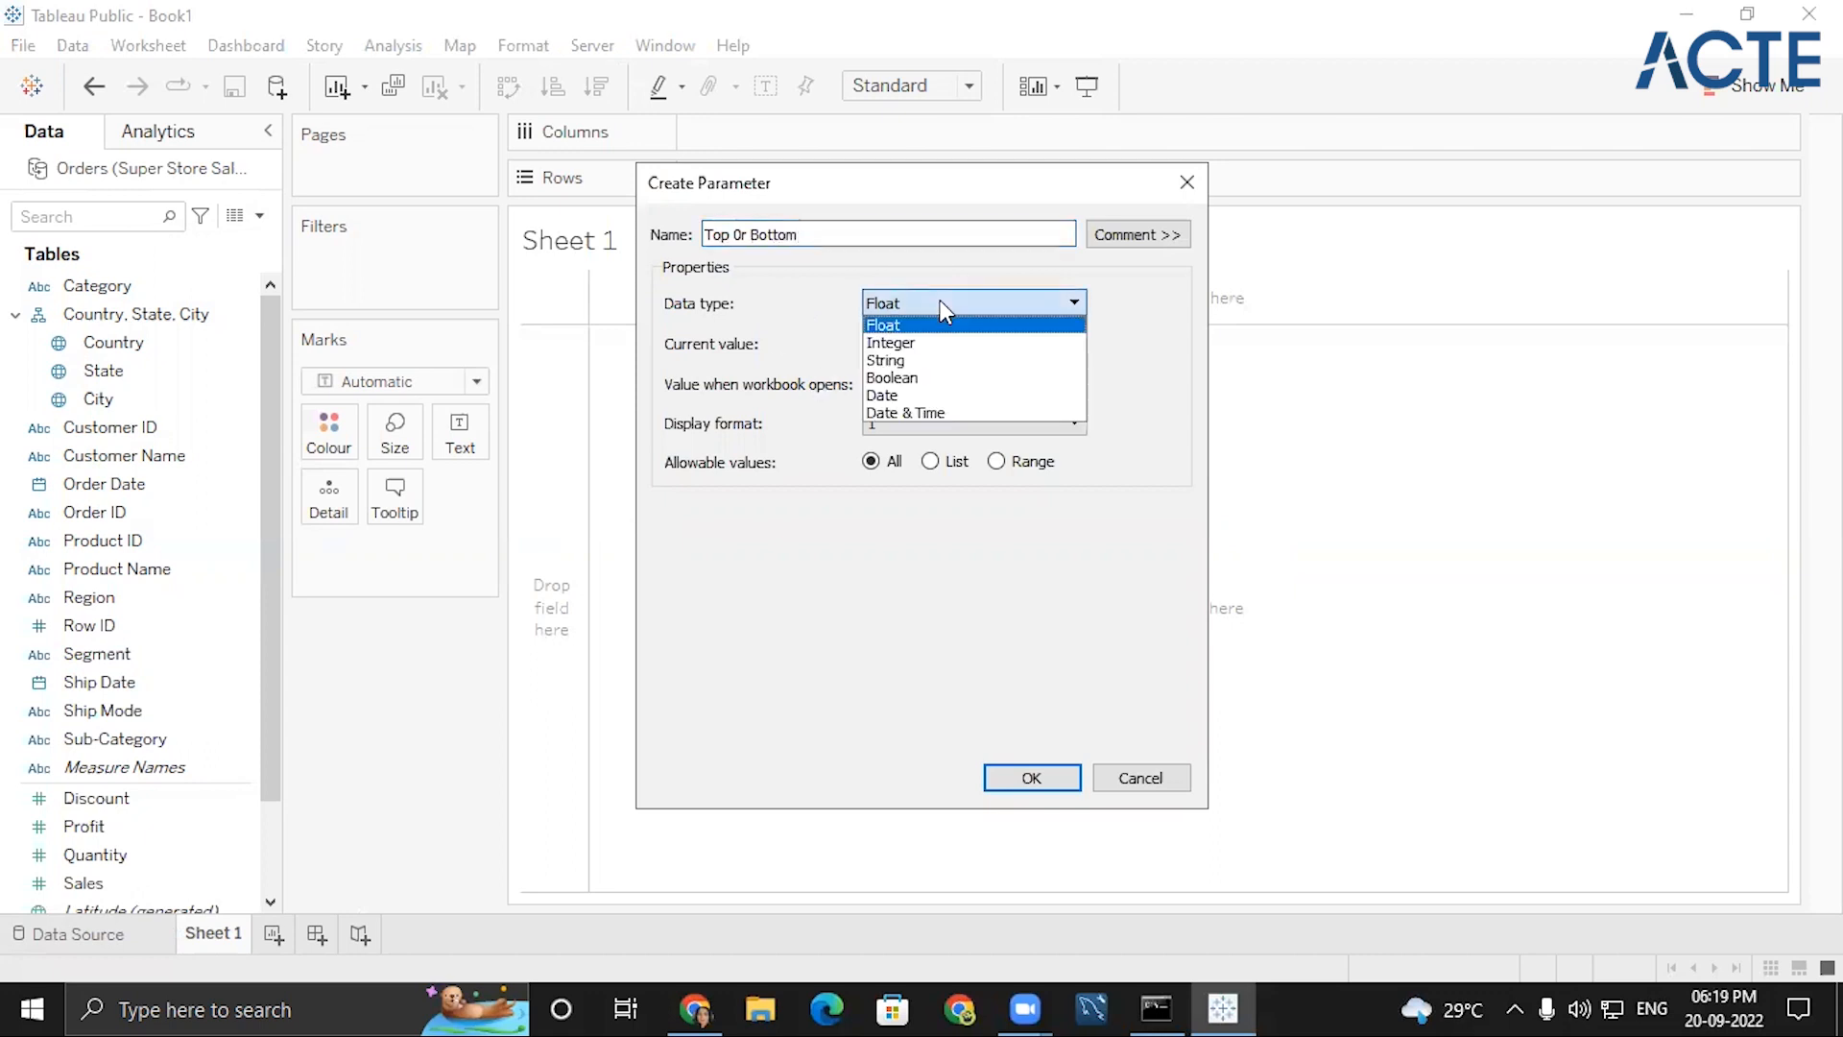
left_click(920, 343)
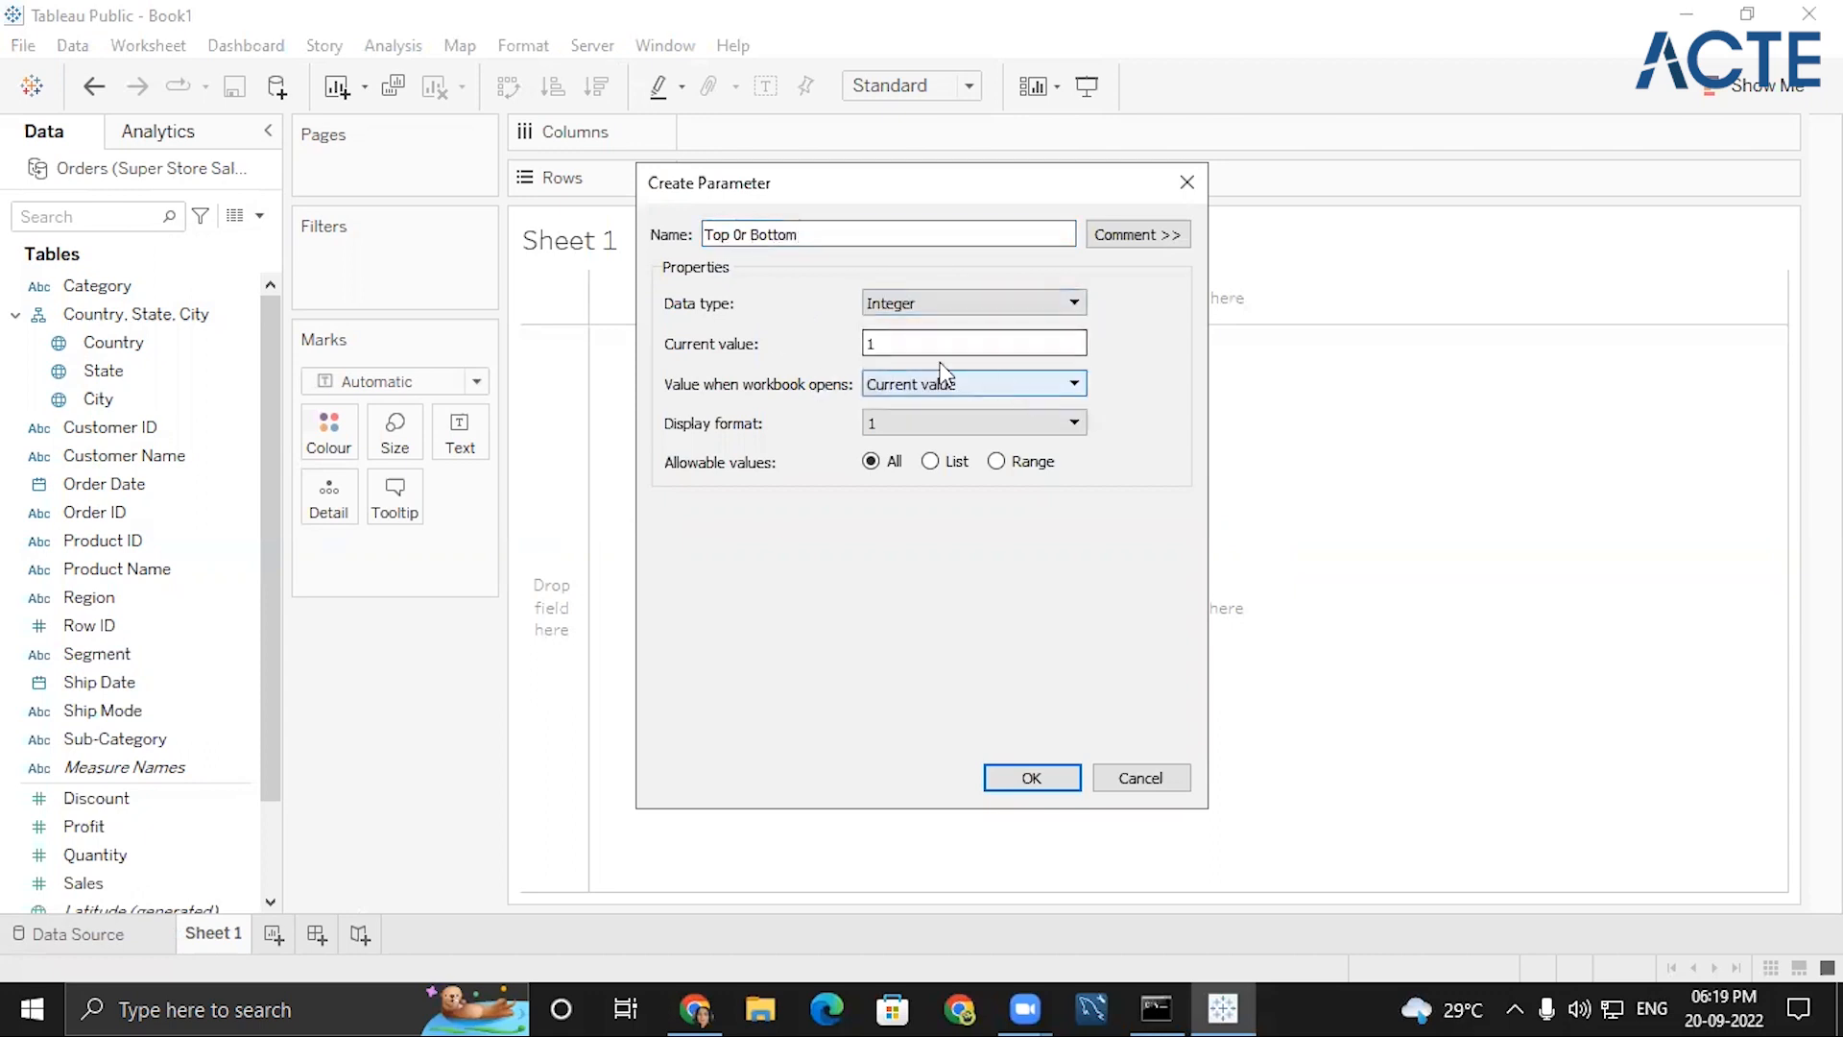
left_click(931, 461)
left_click(758, 566)
type("Top")
key("BackSpace")
key("BackSpace")
key("BackSpace")
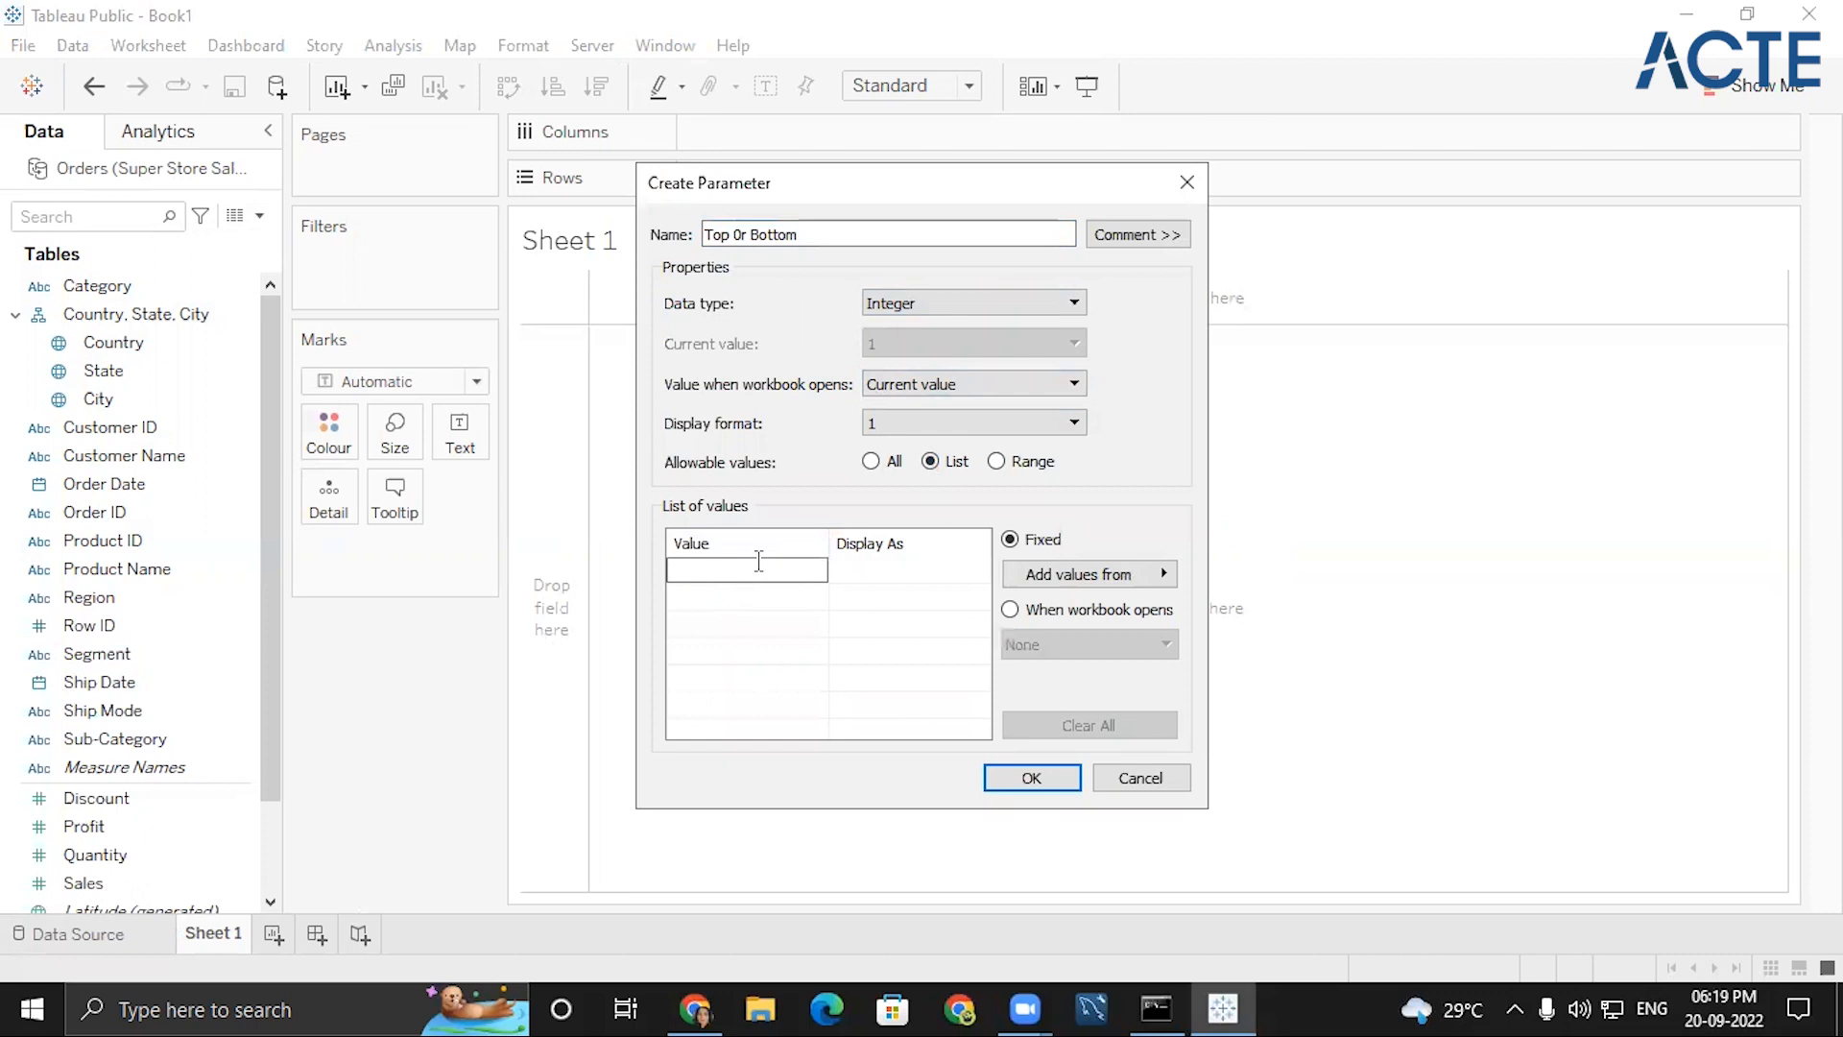
type("Top")
key("Return")
left_click(735, 568)
type("Top")
key("Return")
left_click(775, 568)
type("Top")
key("Tab")
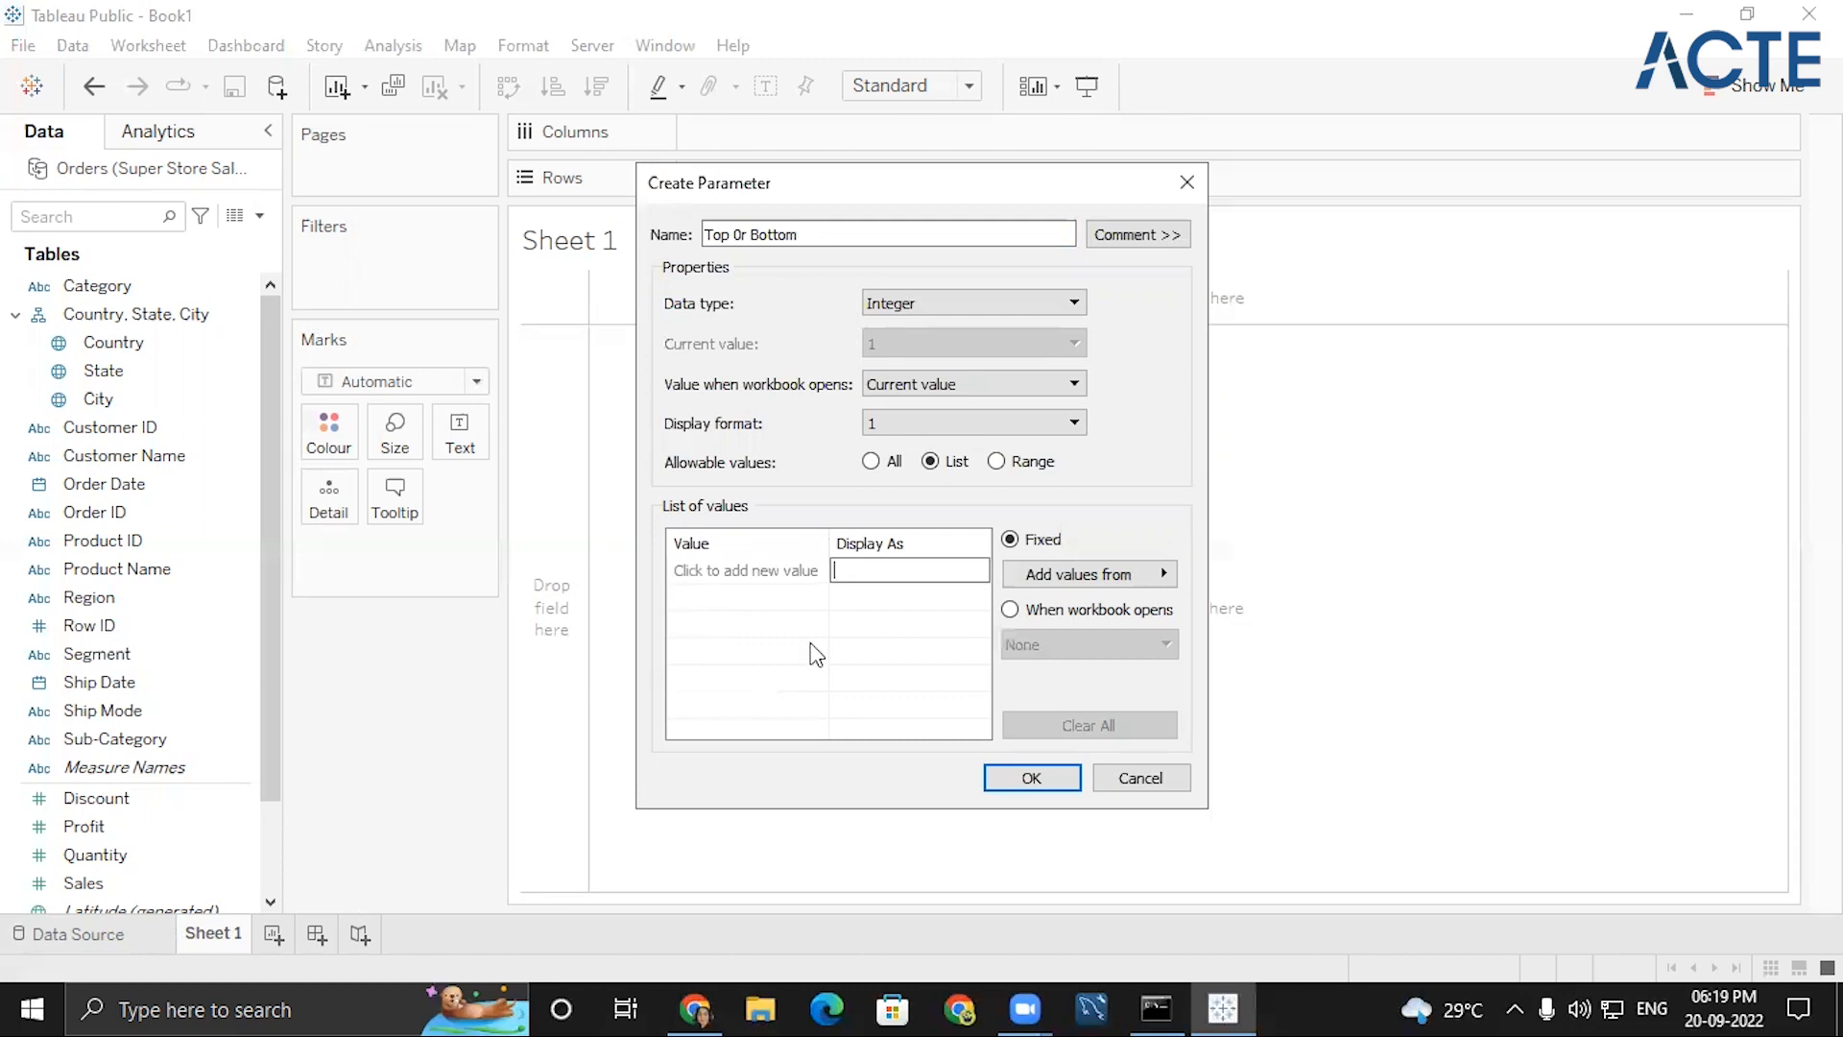
- Switch the parameter's allowable values back to All and check the options for its value when the workbook opens
left_click(873, 461)
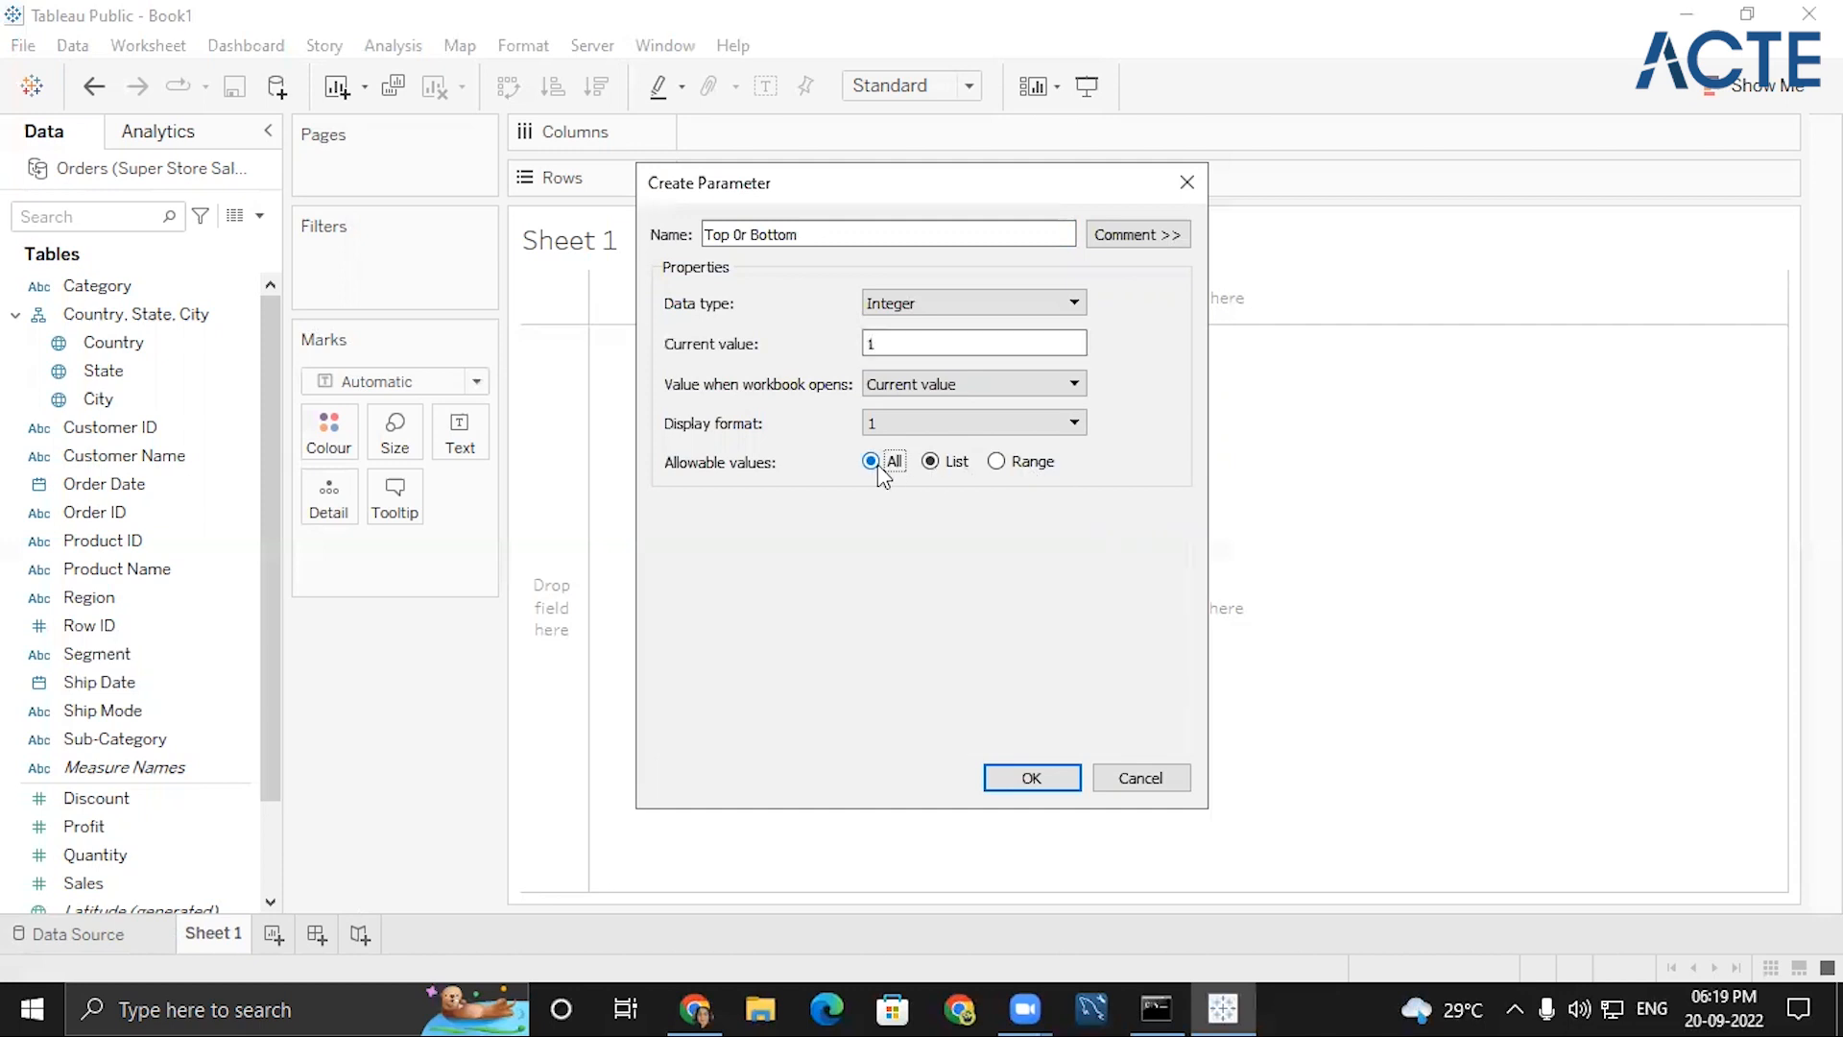
left_click(917, 343)
left_click(954, 384)
left_click(956, 386)
left_click(956, 386)
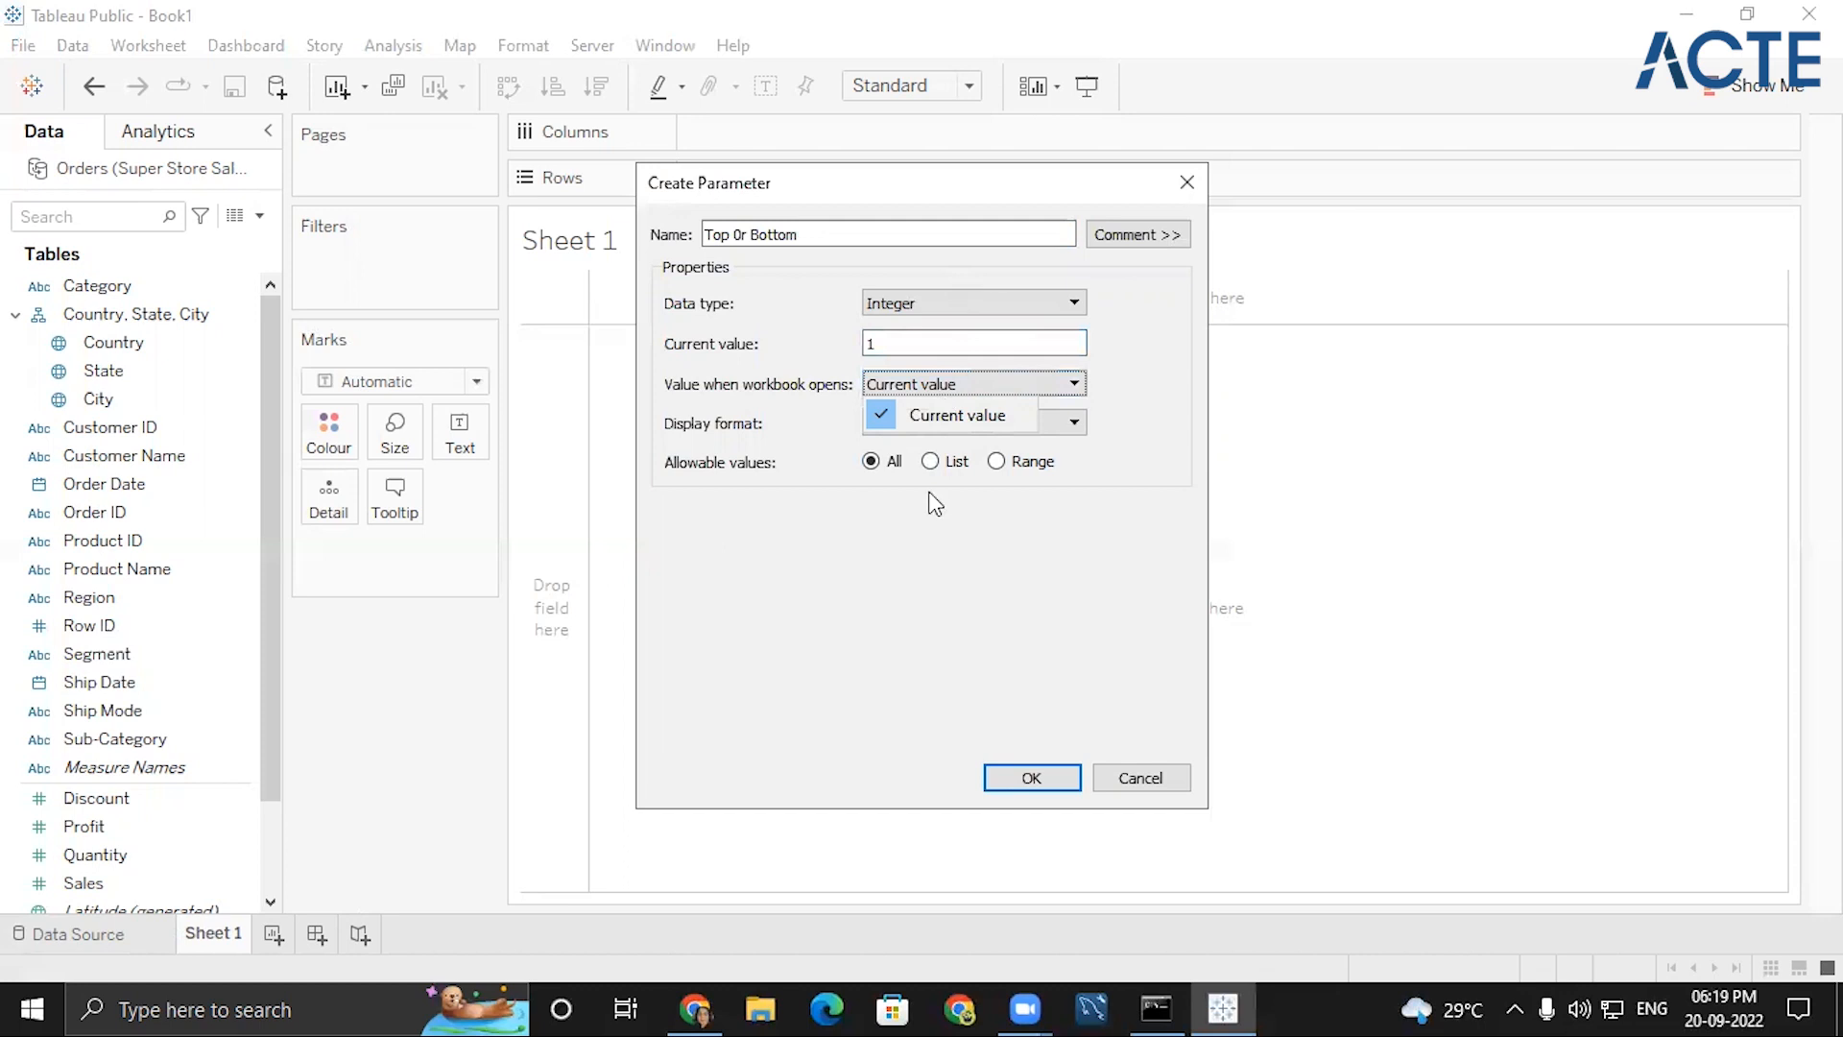
- Set the parameter's data type to String, list Top and Bottom as its allowable values, and create it
left_click(916, 317)
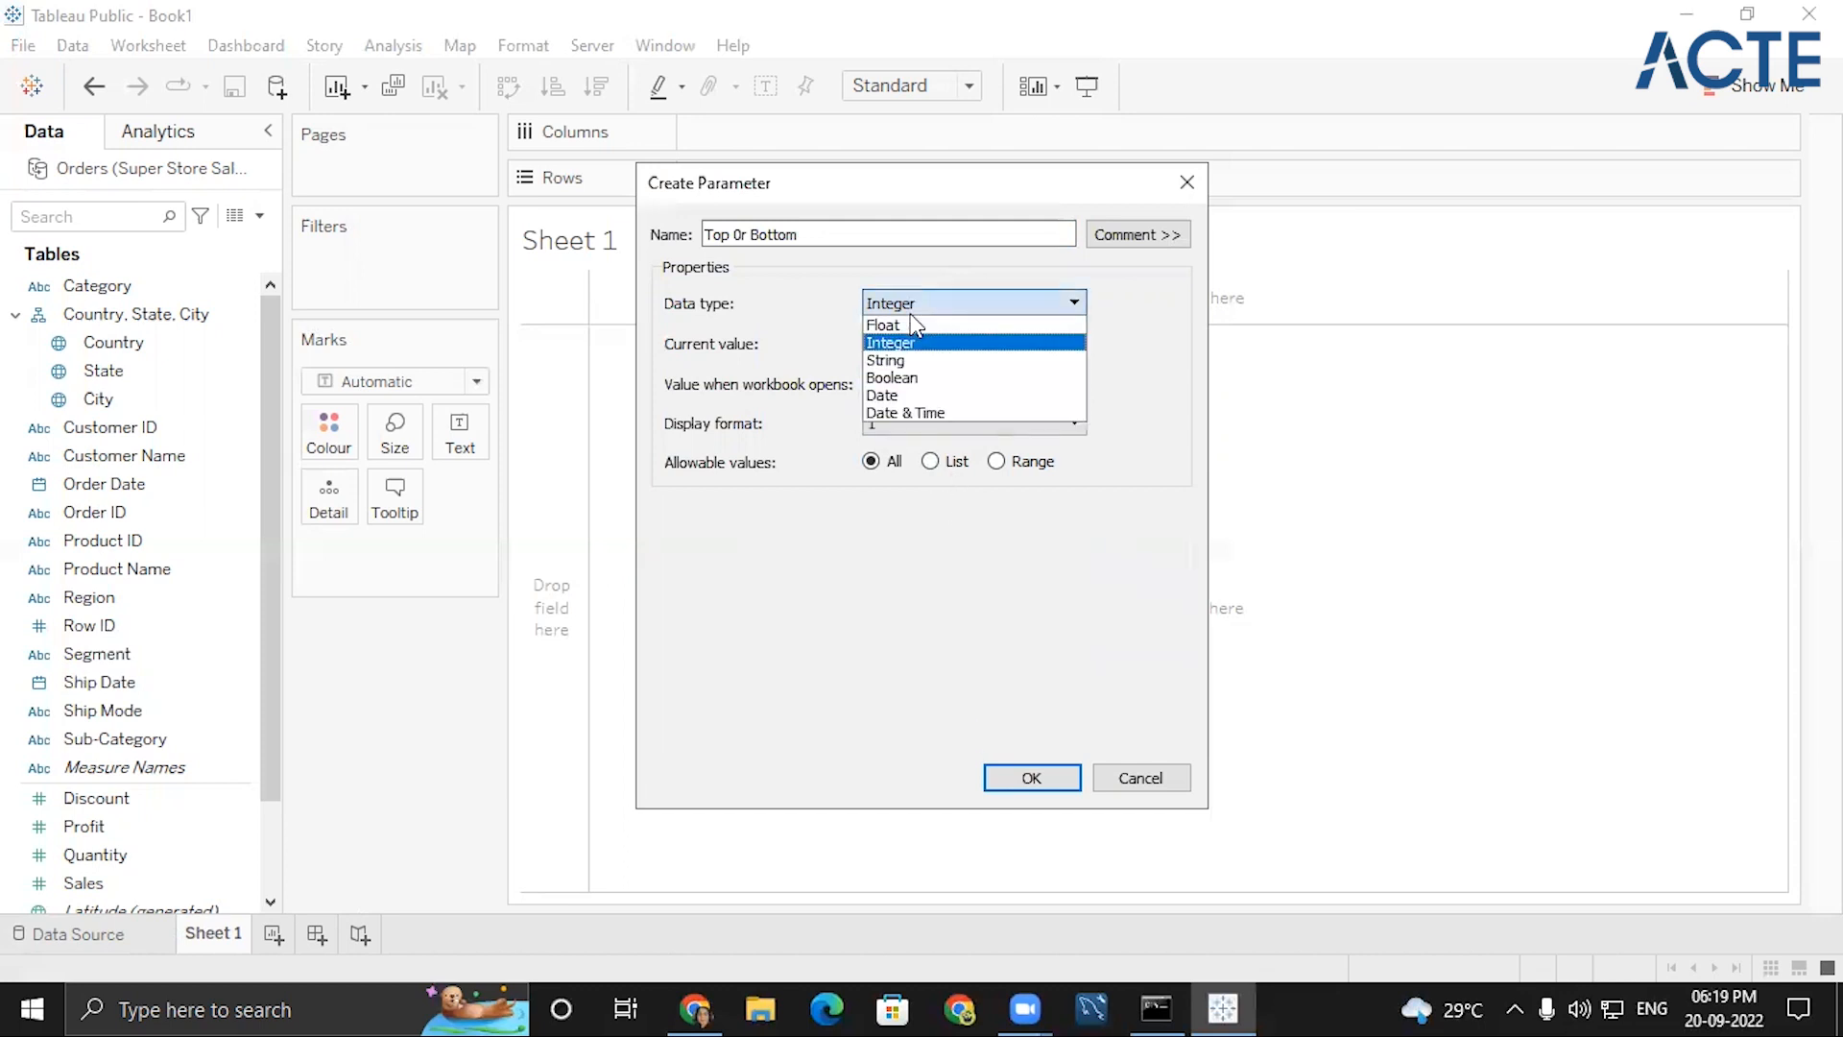
left_click(905, 361)
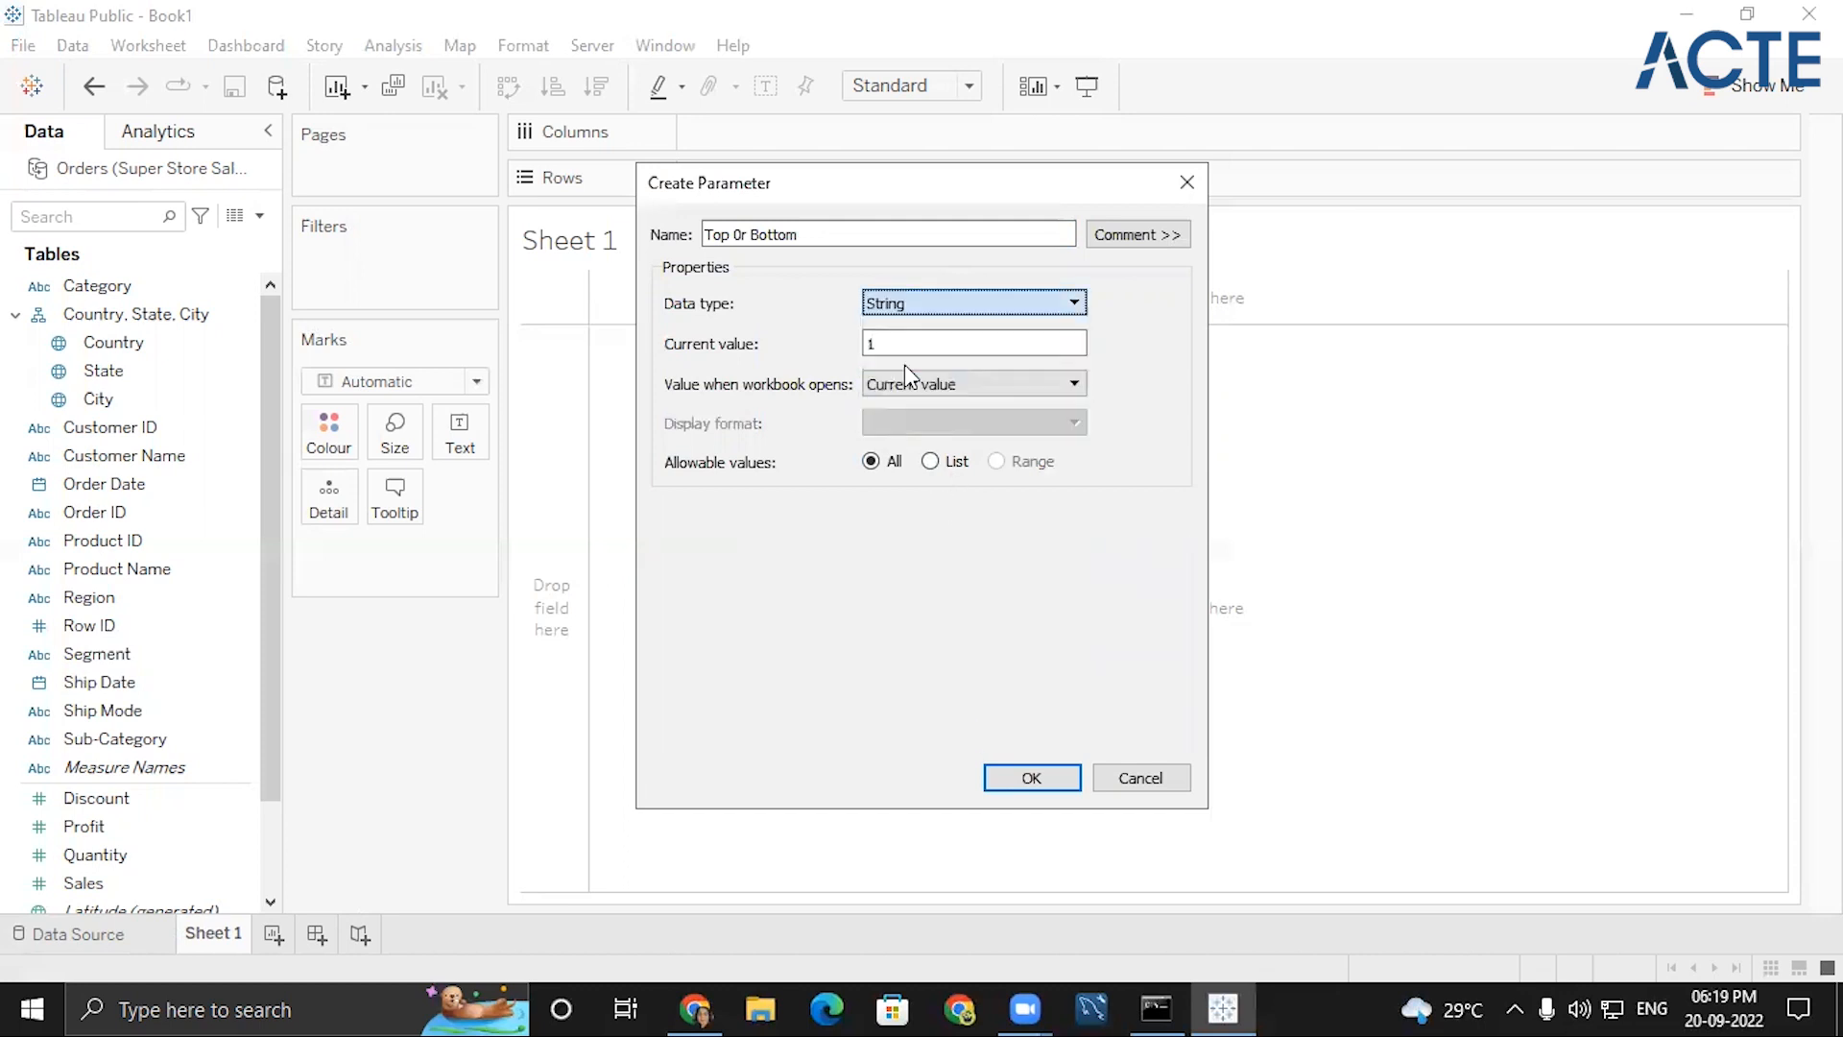
left_click(929, 462)
left_click(767, 571)
type("Top")
key("Return")
type("Bottom")
key("Return")
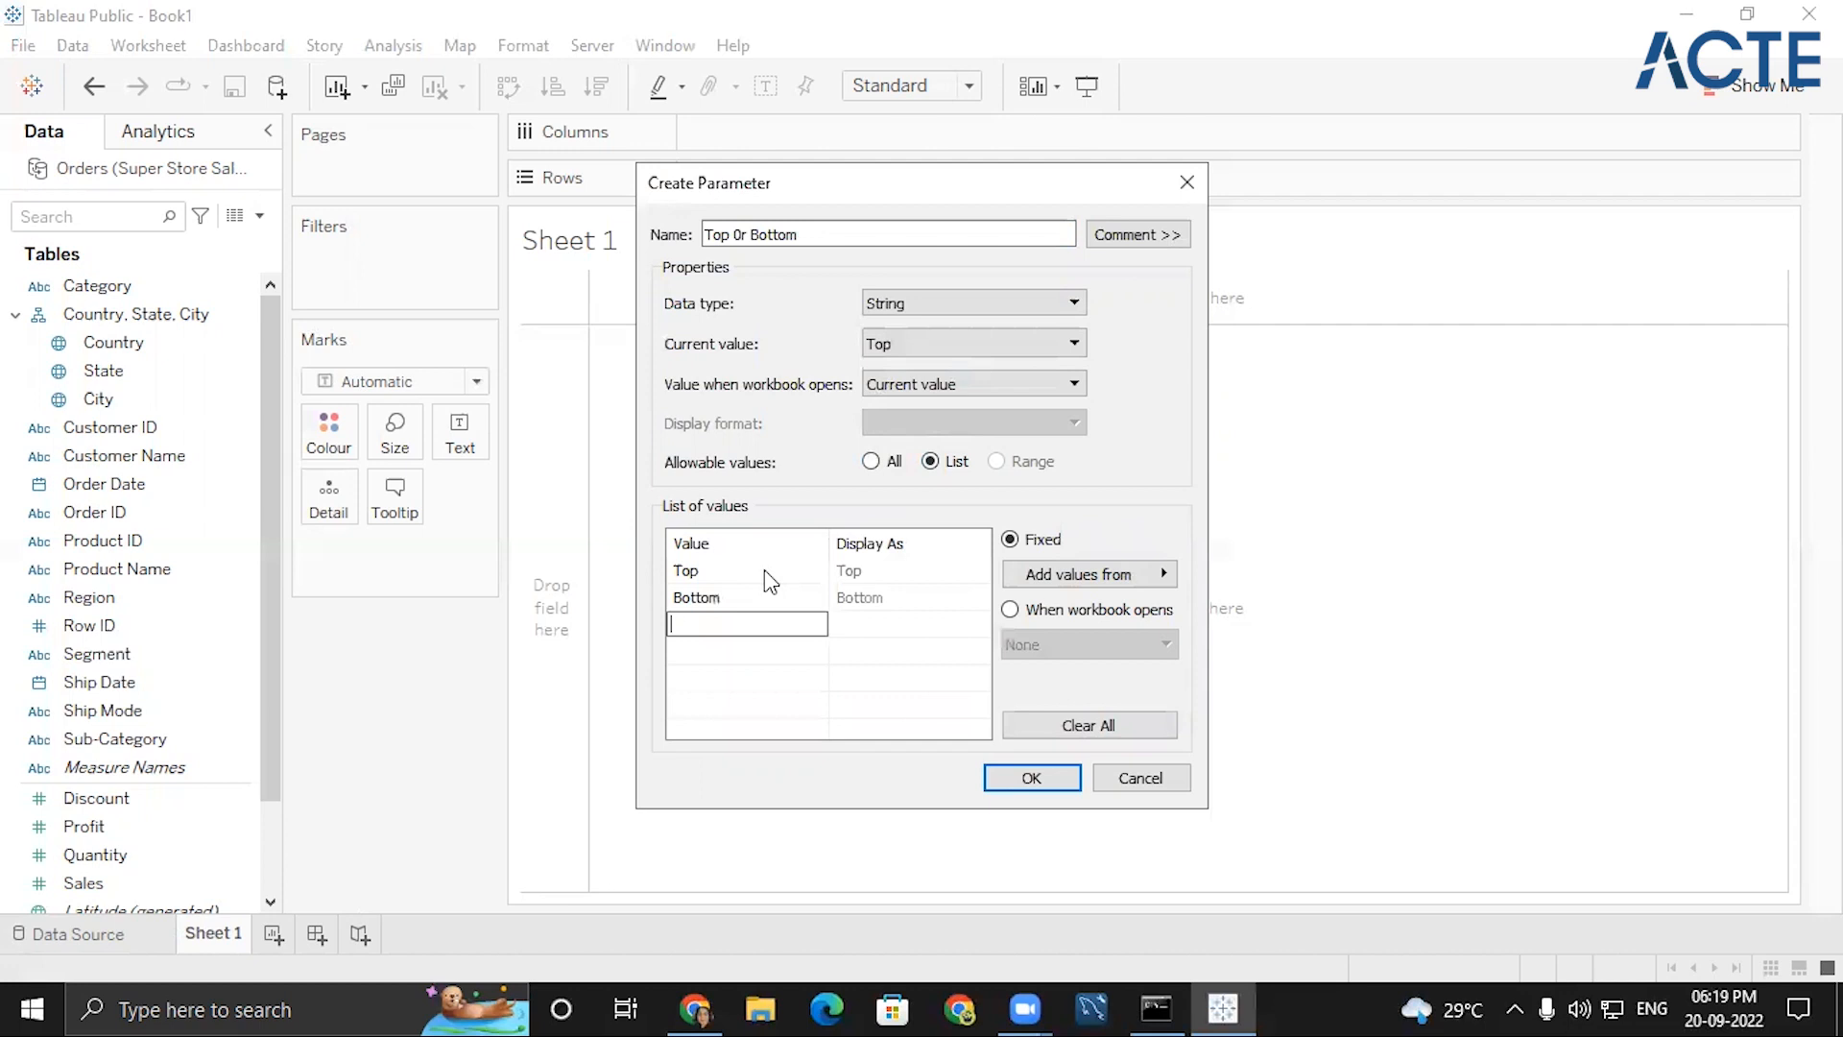
left_click(1032, 782)
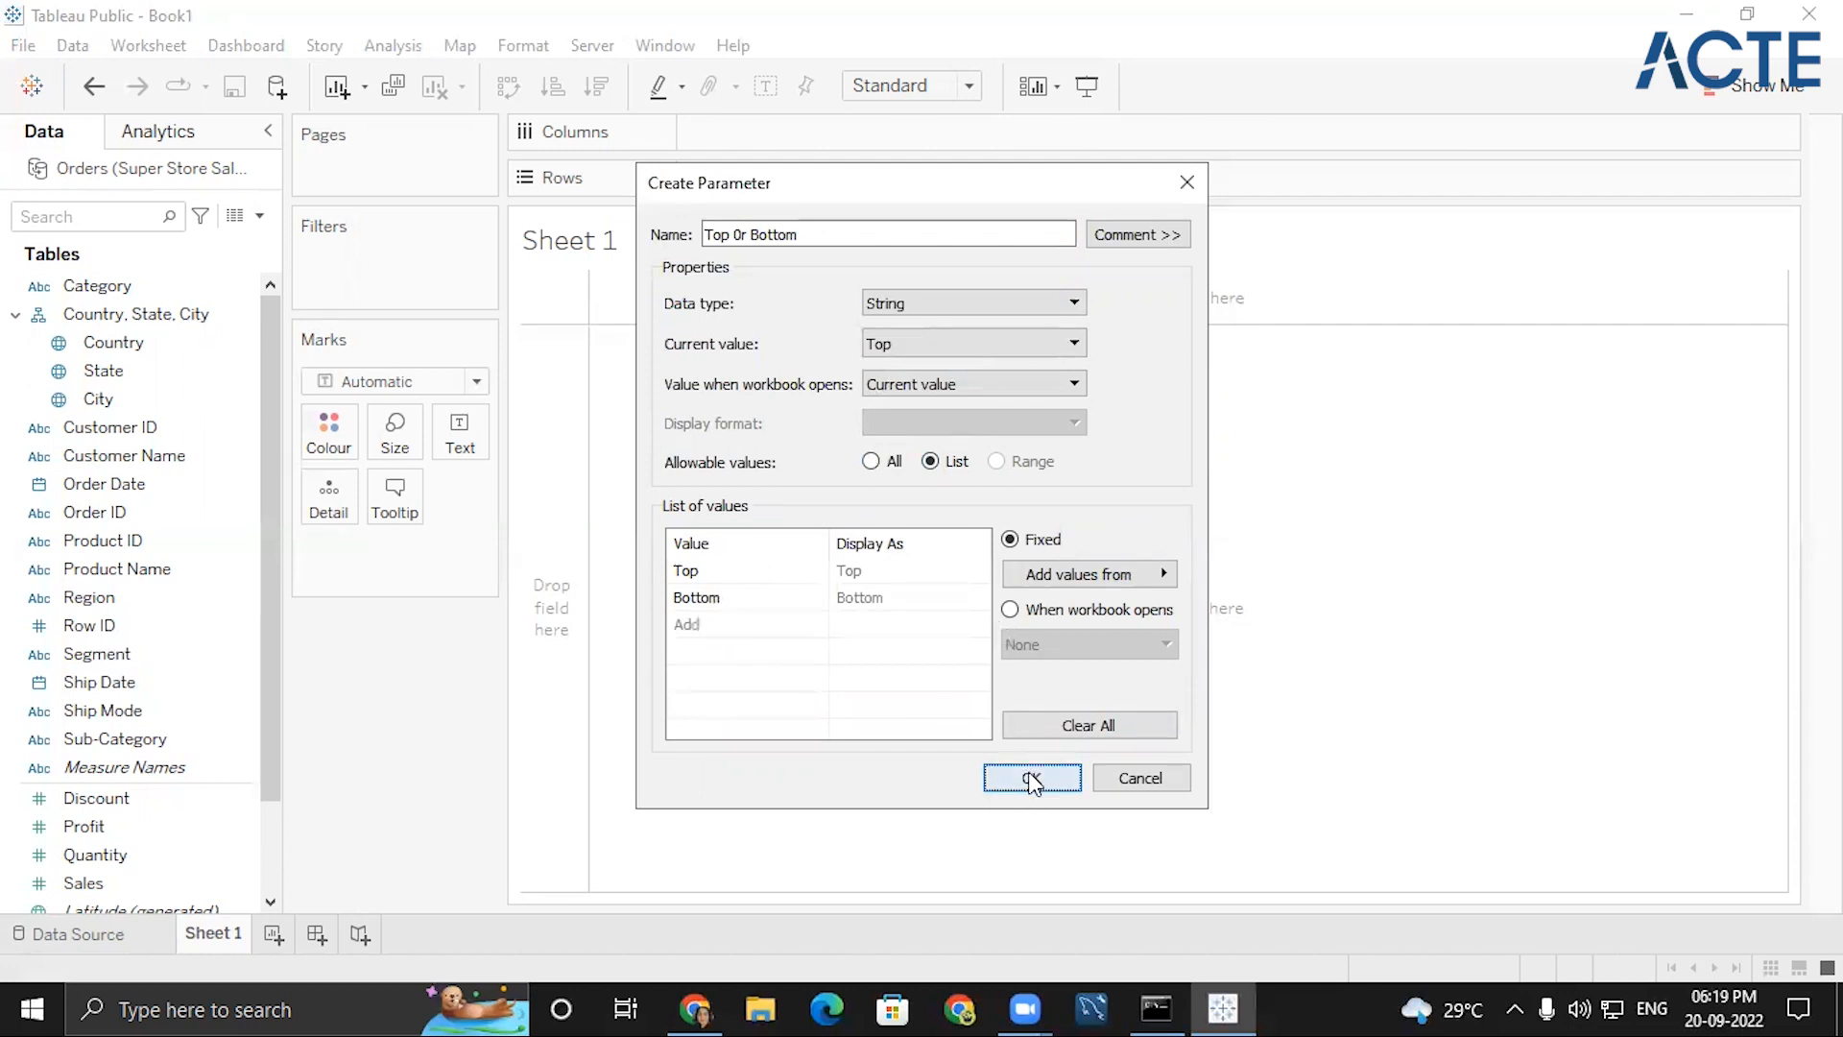
left_click(1033, 782)
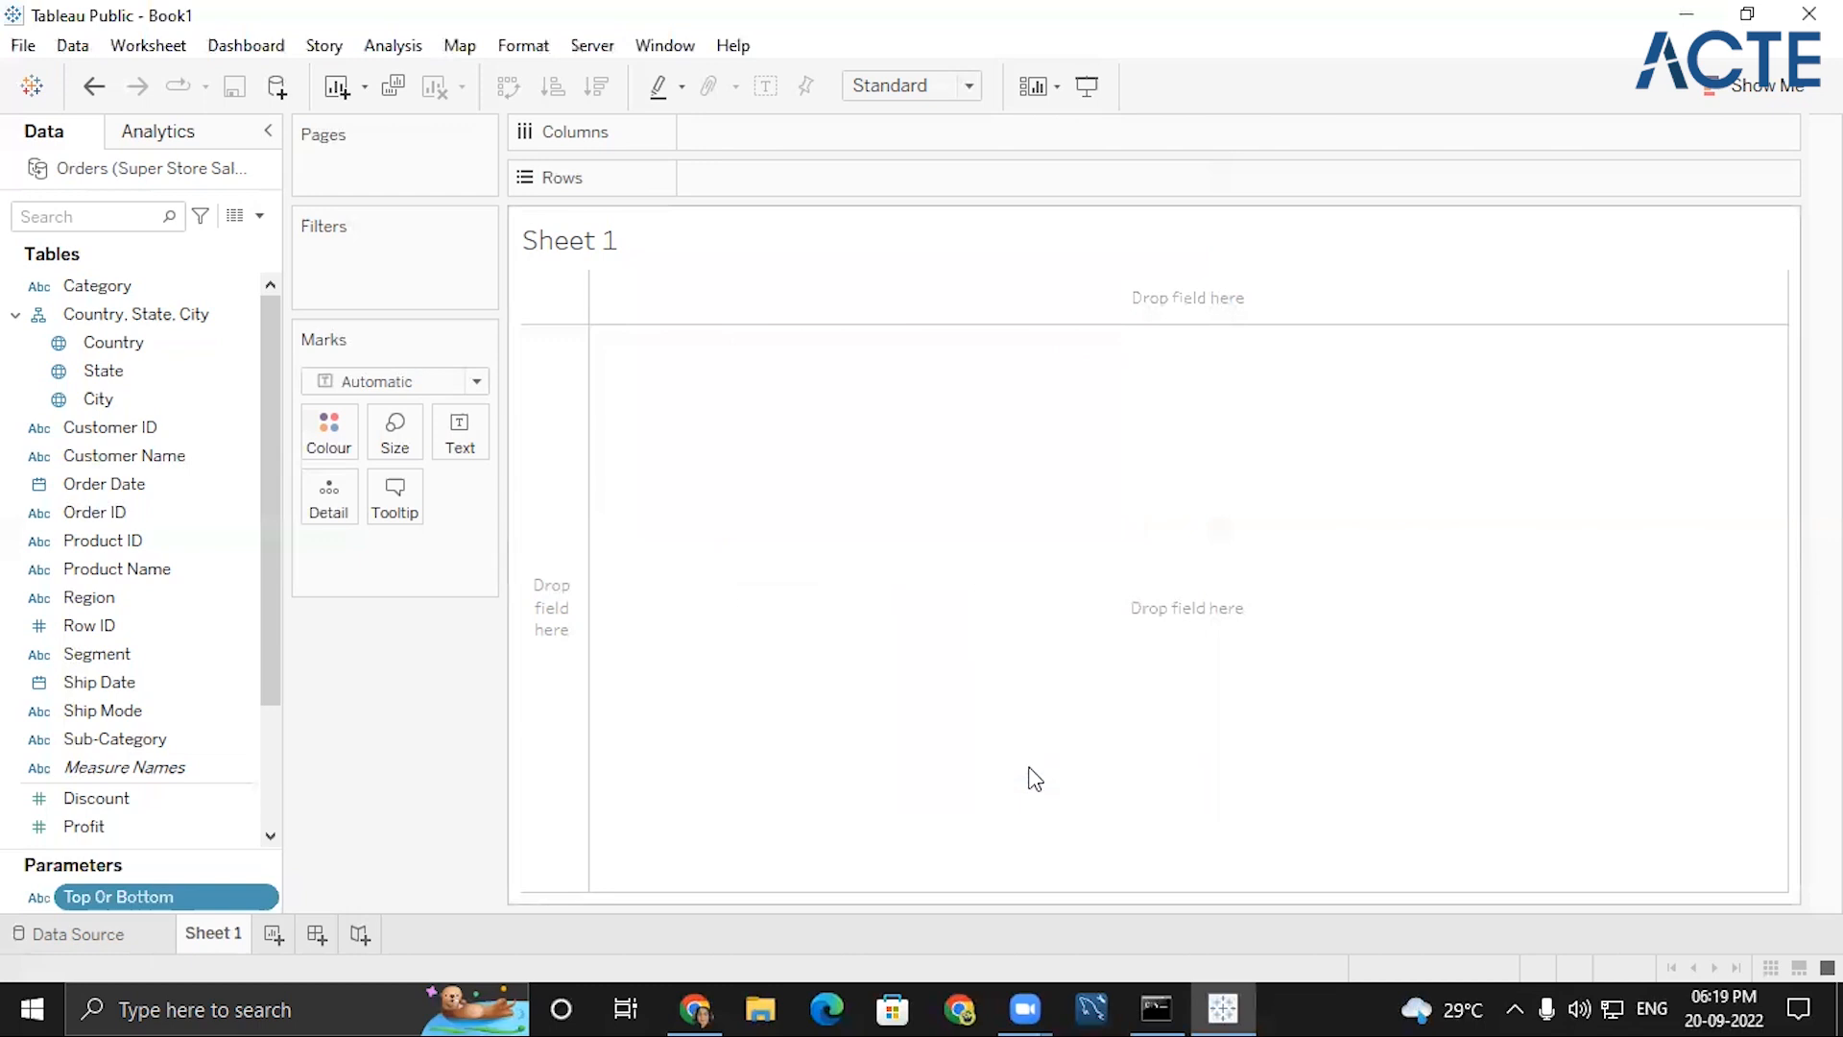
- Show the Top 0r Bottom parameter control on the sheet and set its value to Bottom
left_click(272, 900)
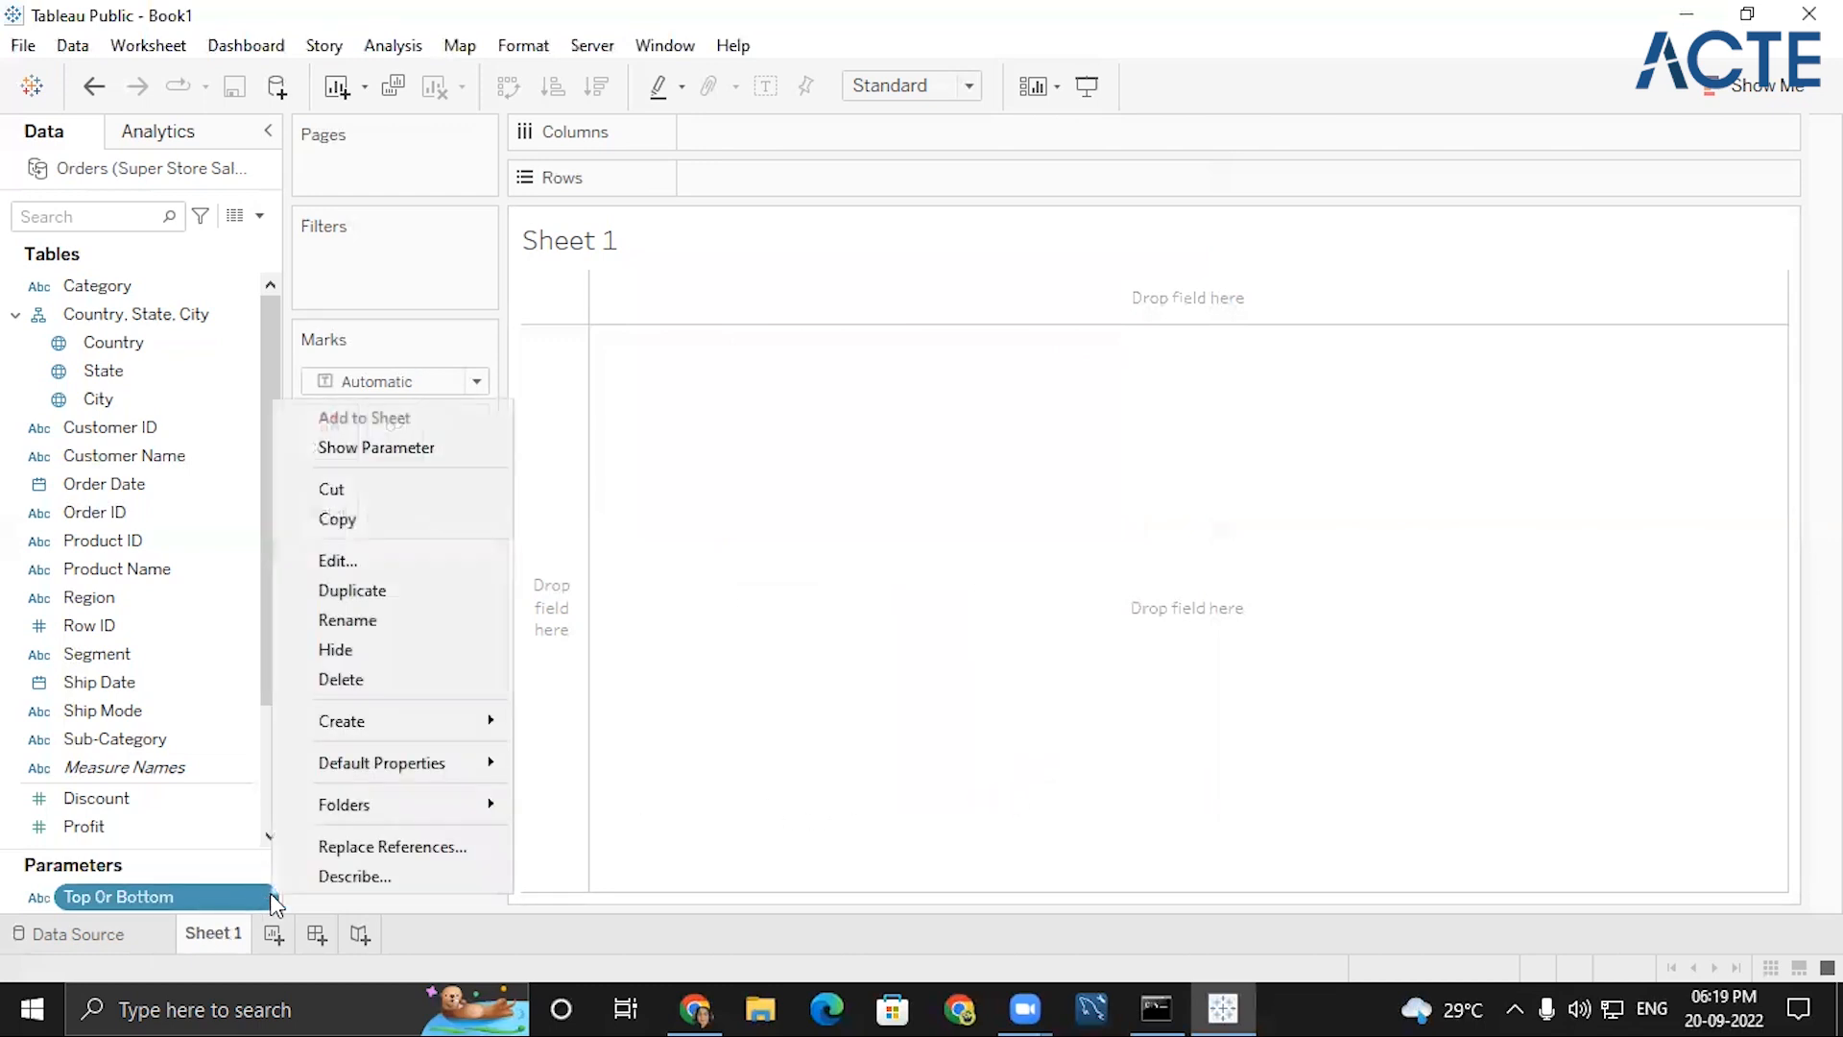
left_click(375, 447)
left_click(1652, 266)
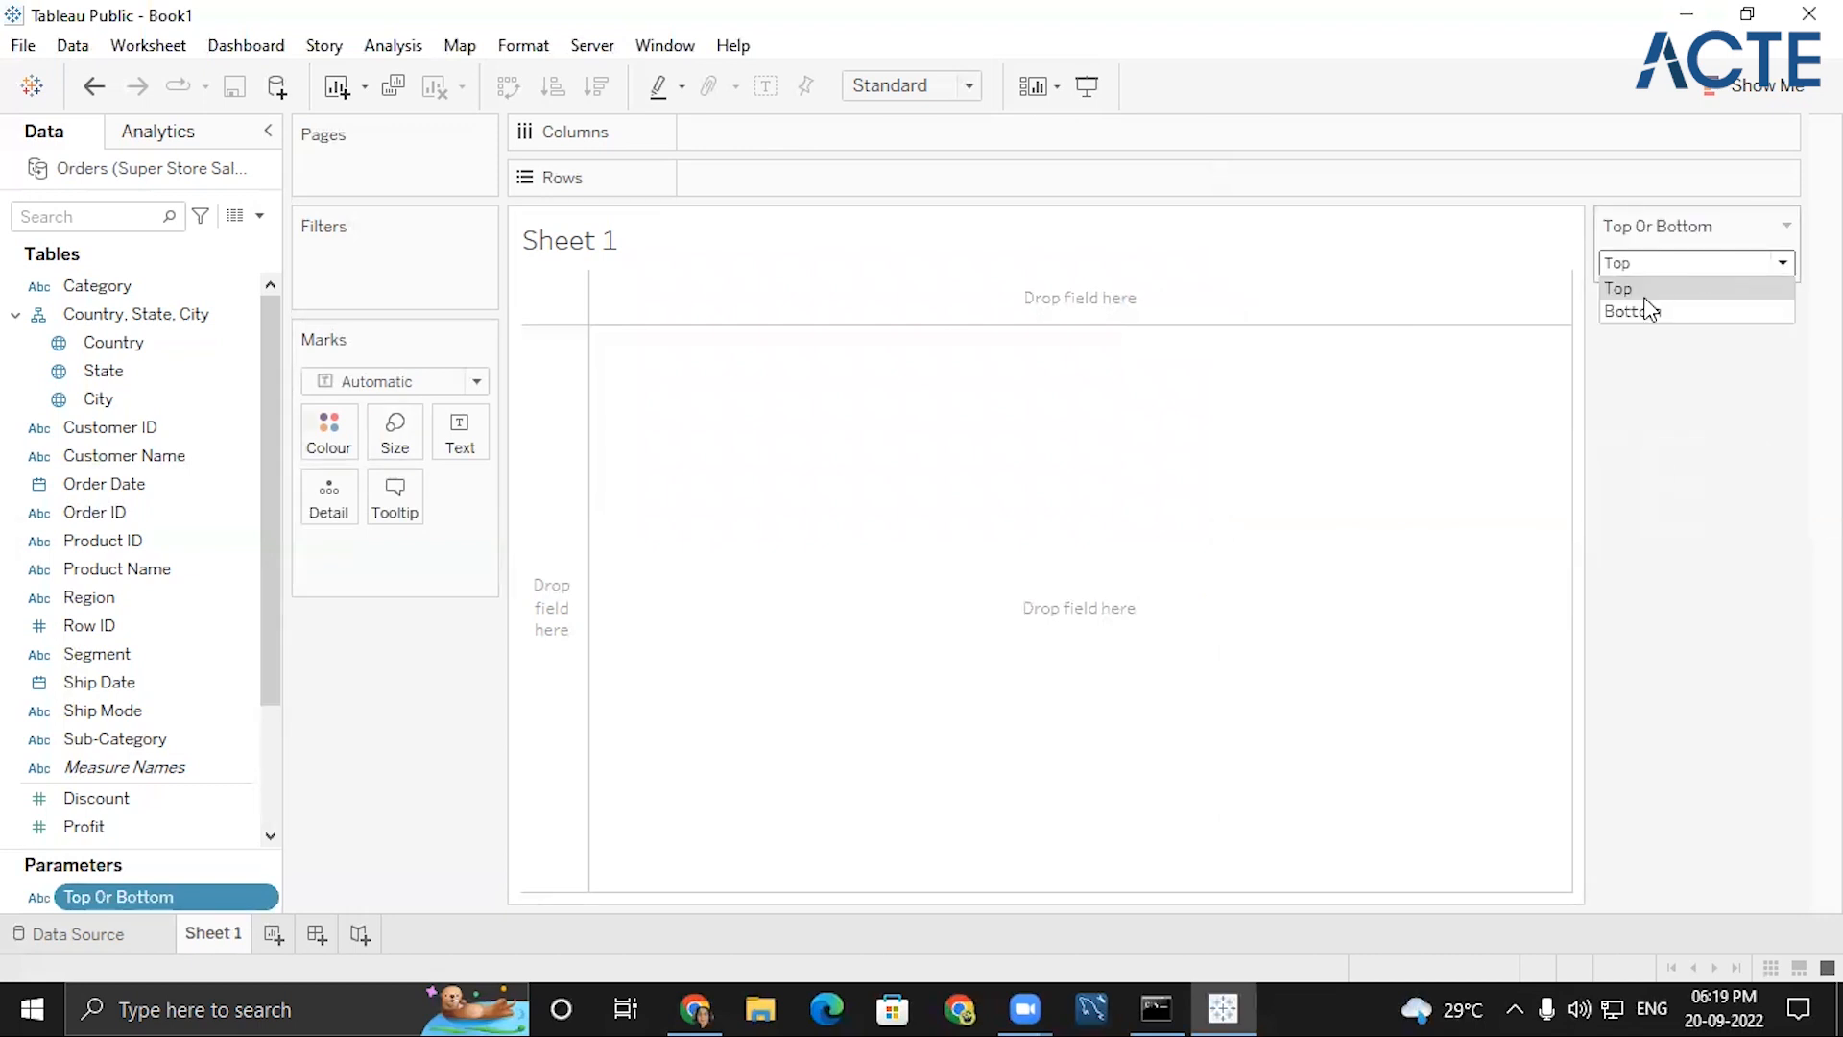
left_click(1649, 288)
left_click(1653, 265)
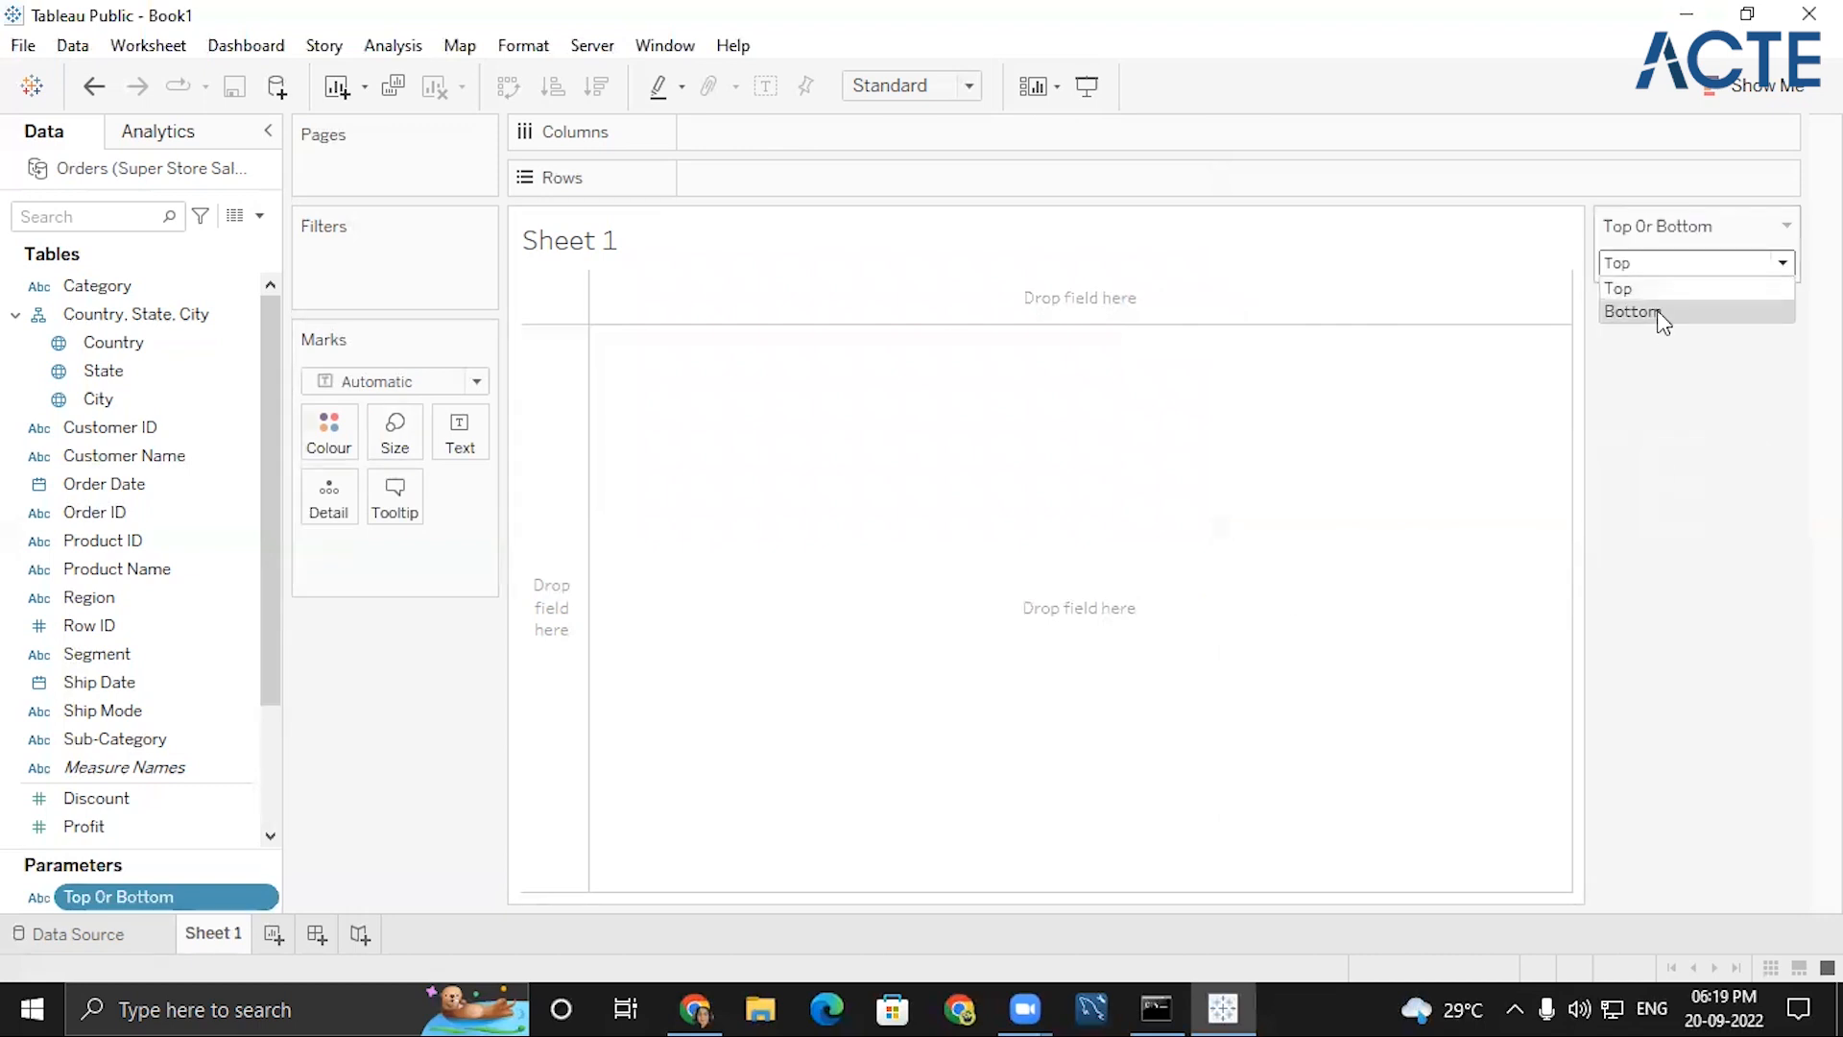
left_click(1658, 314)
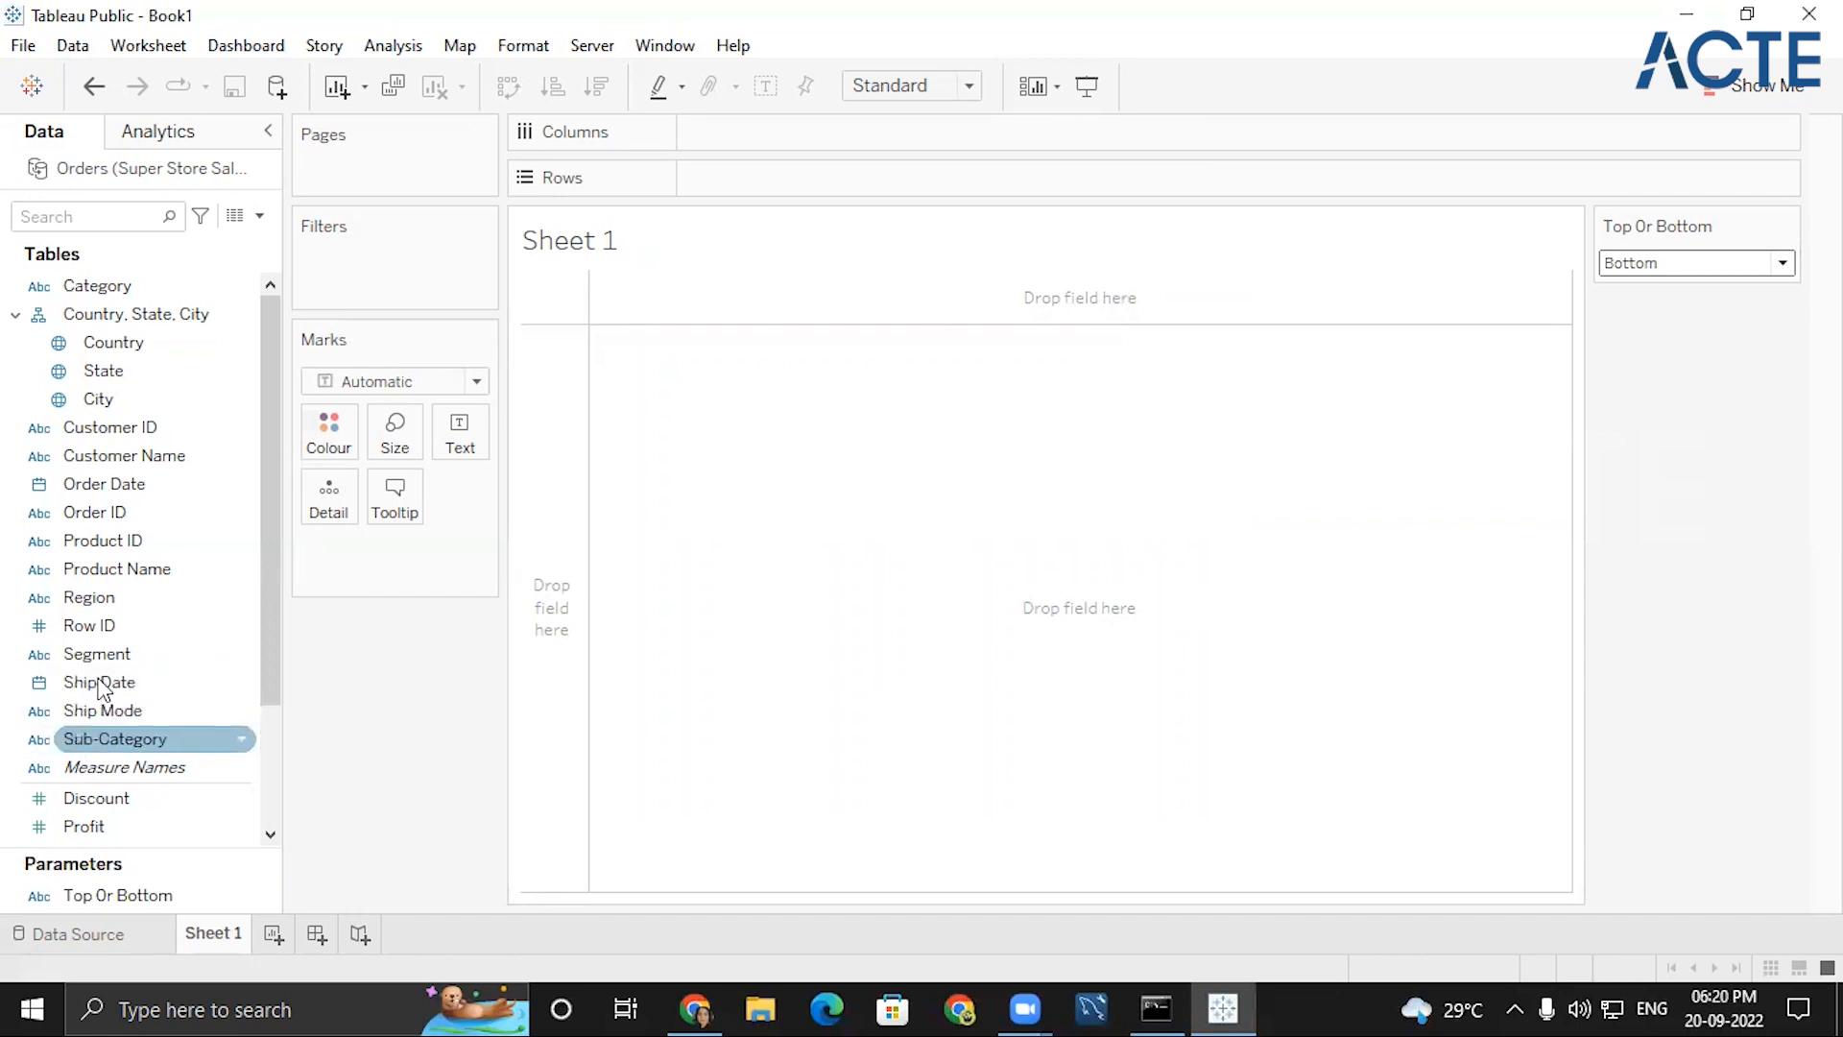
- Build a text table with Sub-Category as rows and the sum of Sales as values
left_click(160, 741)
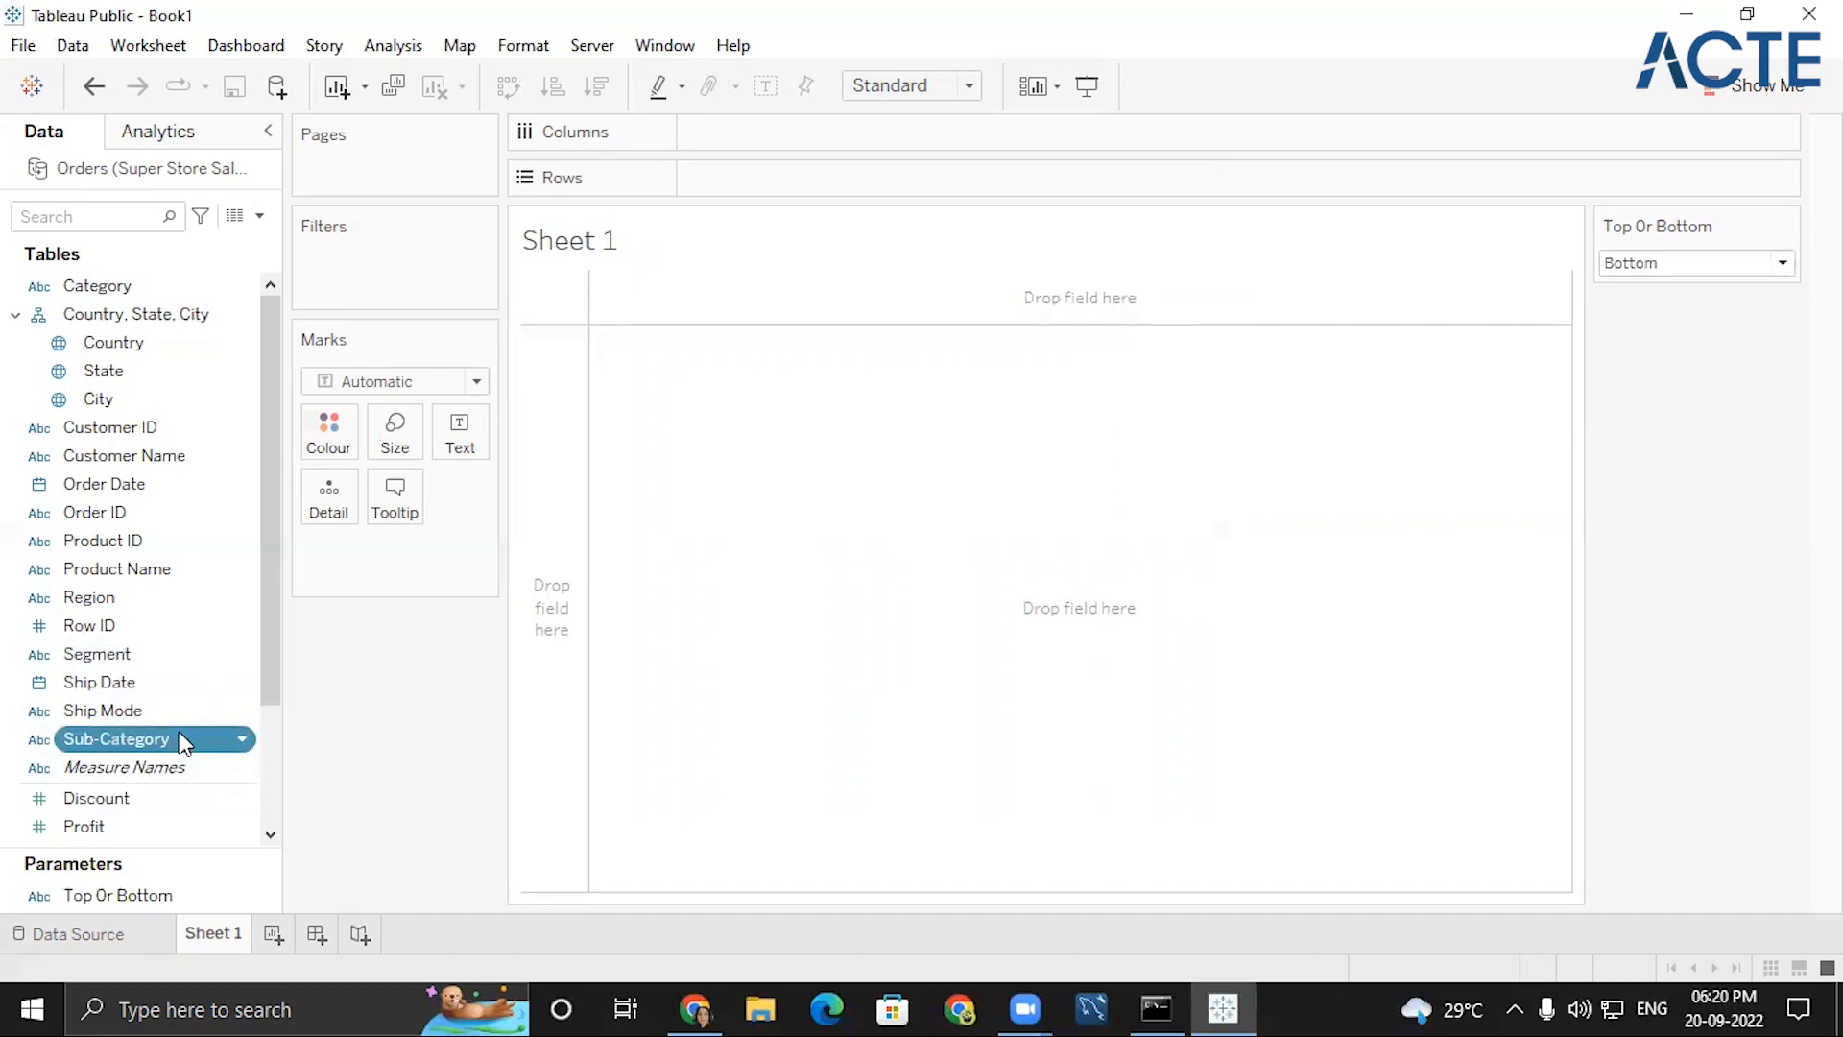
double_click(133, 741)
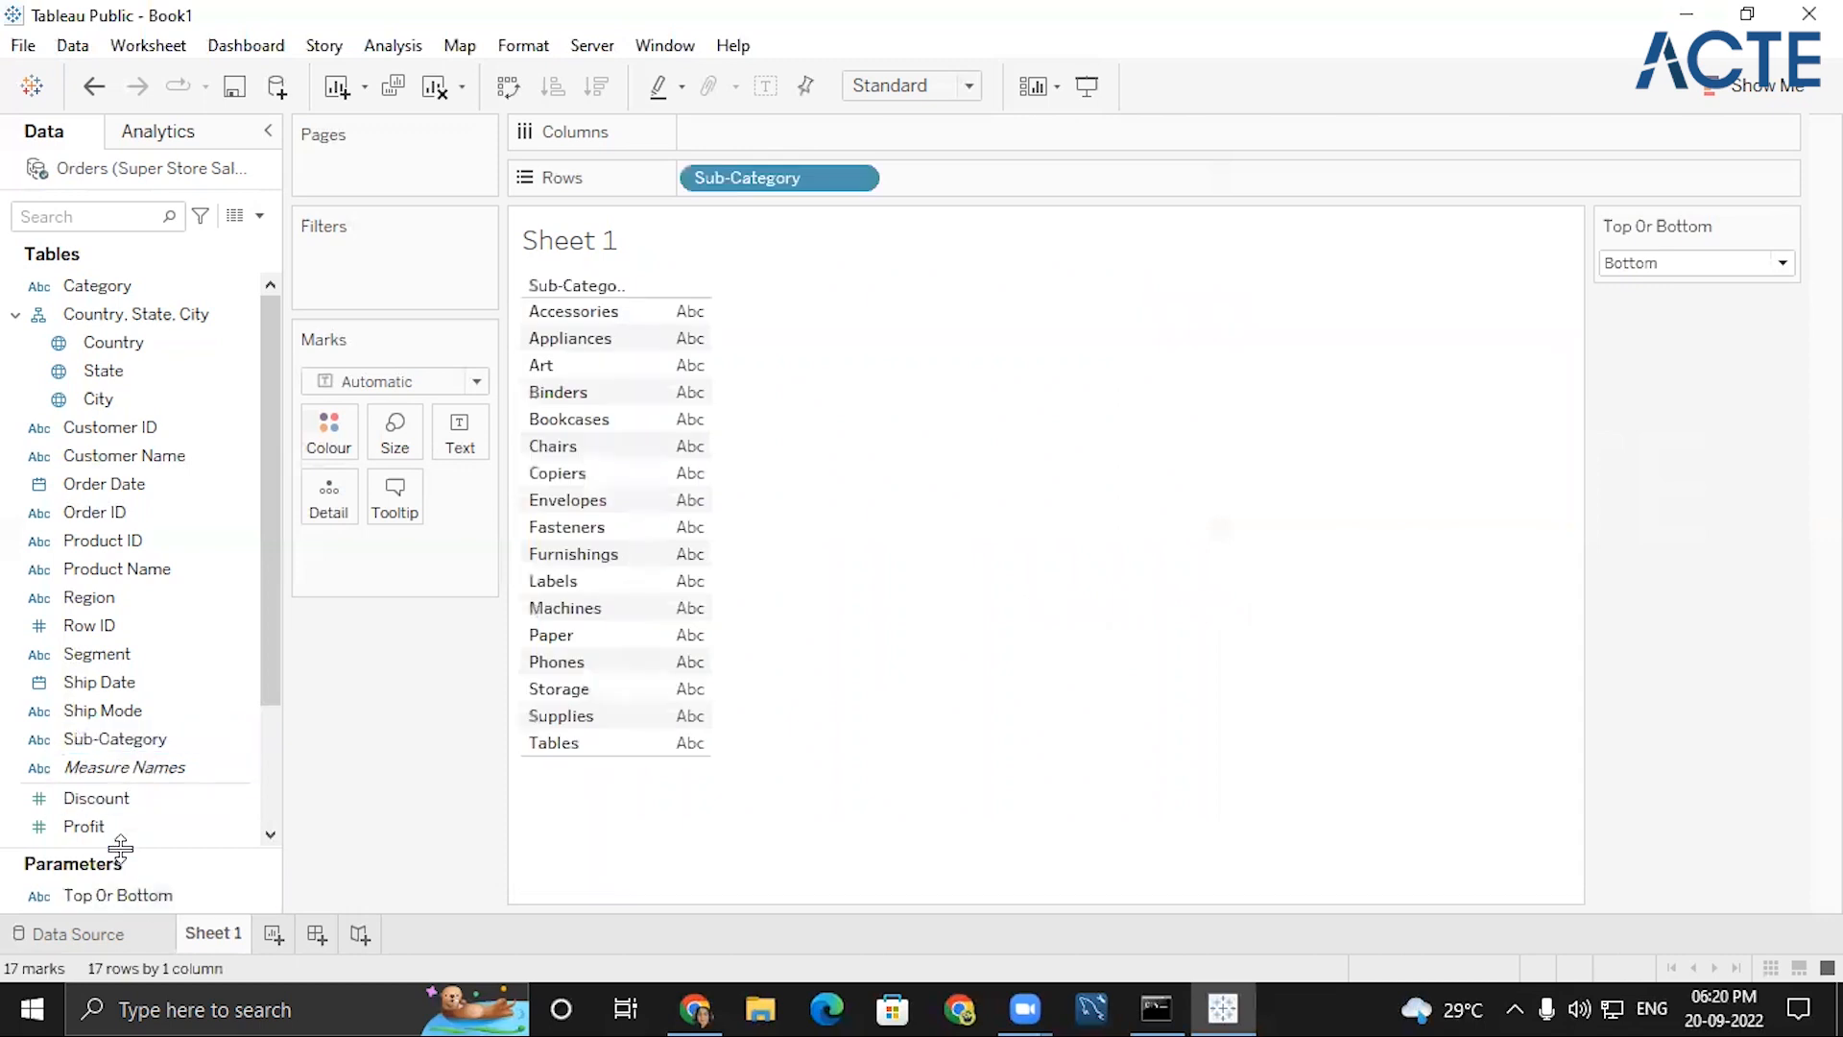
scroll(181, 816, "down", 3)
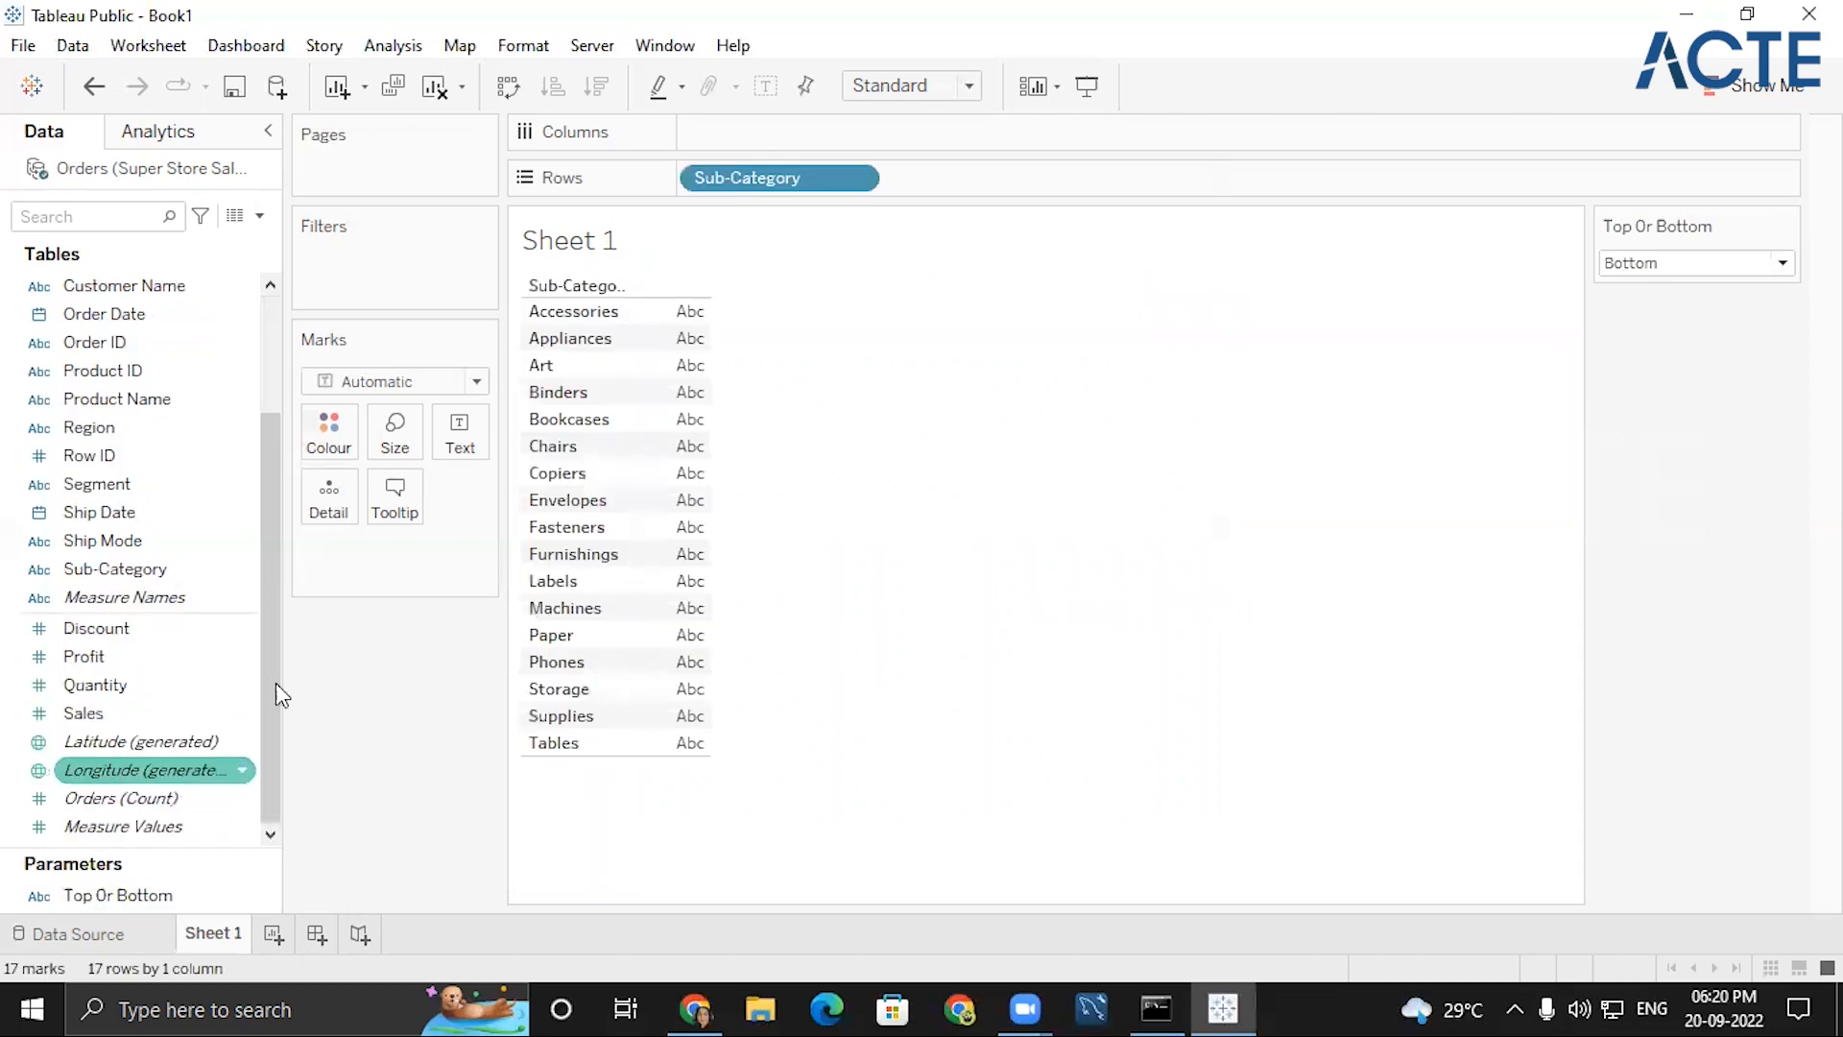
left_click(115, 715)
double_click(113, 712)
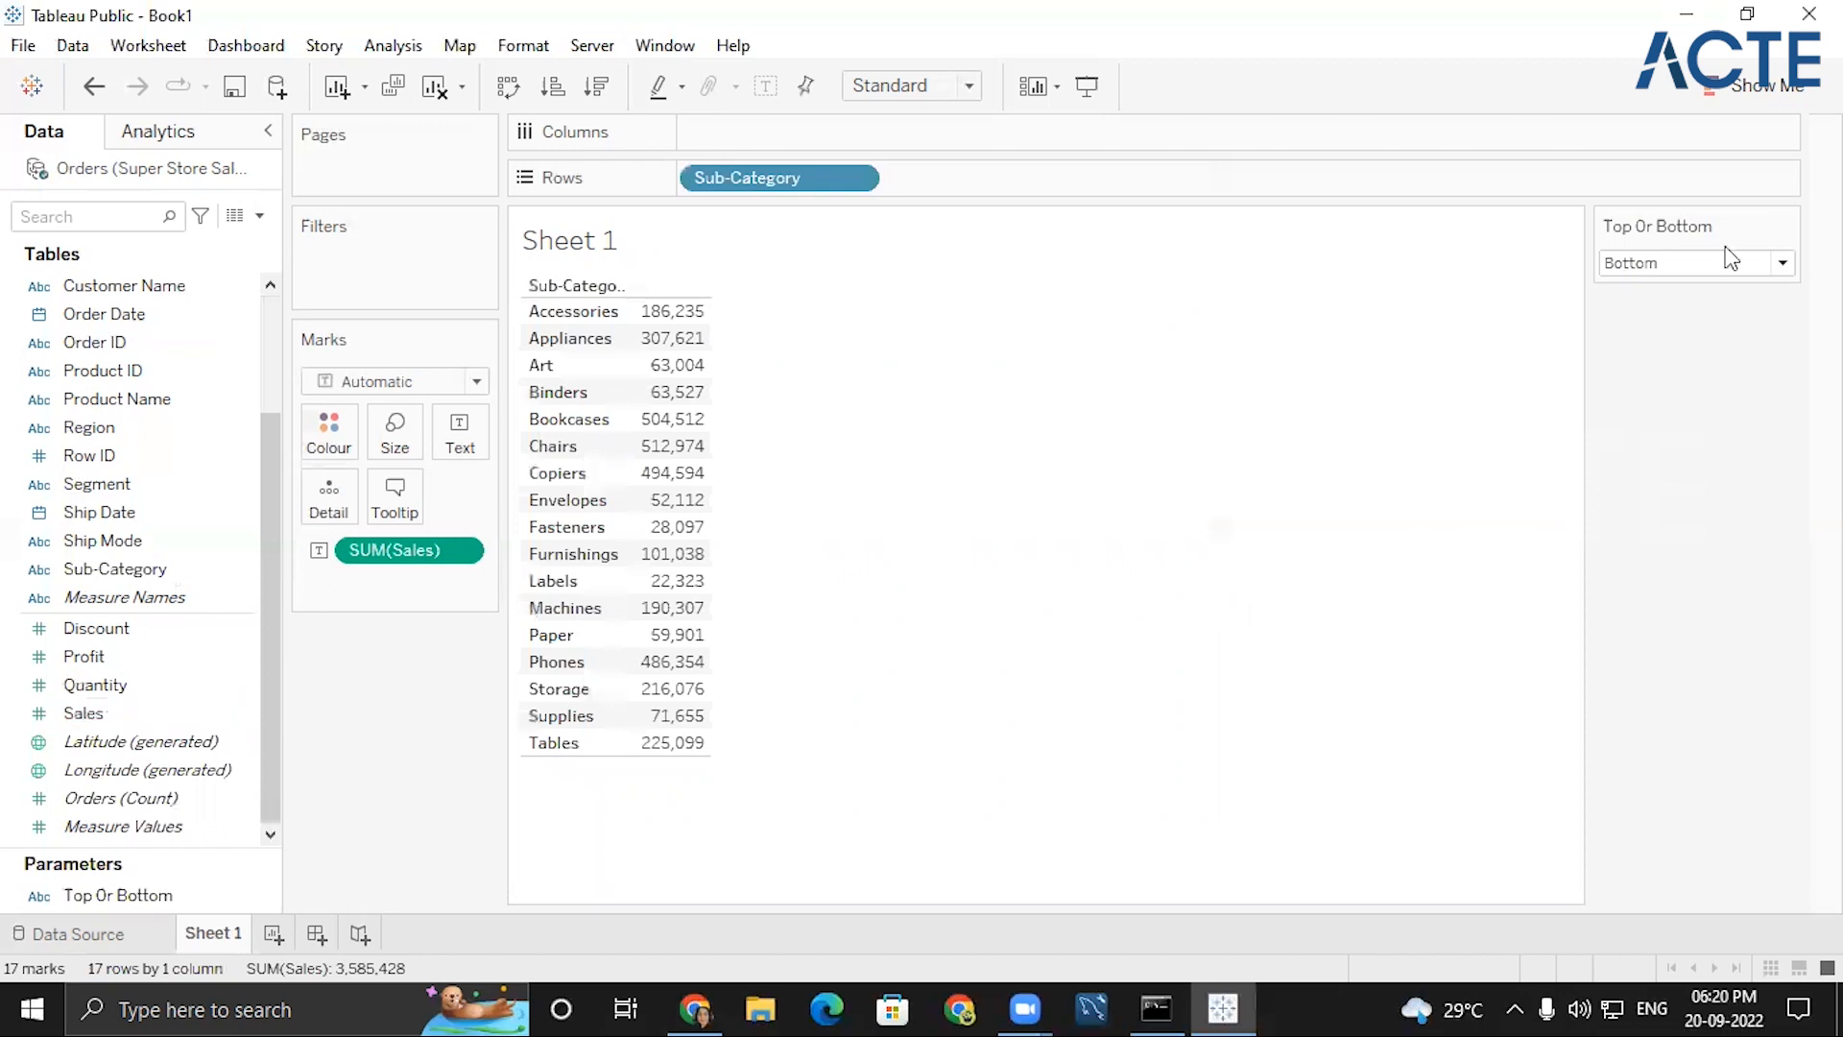
- Switch the Top 0r Bottom parameter between its two values to test it, leaving it set to Top
left_click(1651, 265)
left_click(1624, 288)
left_click(1646, 264)
left_click(1649, 312)
left_click(1650, 259)
left_click(1657, 288)
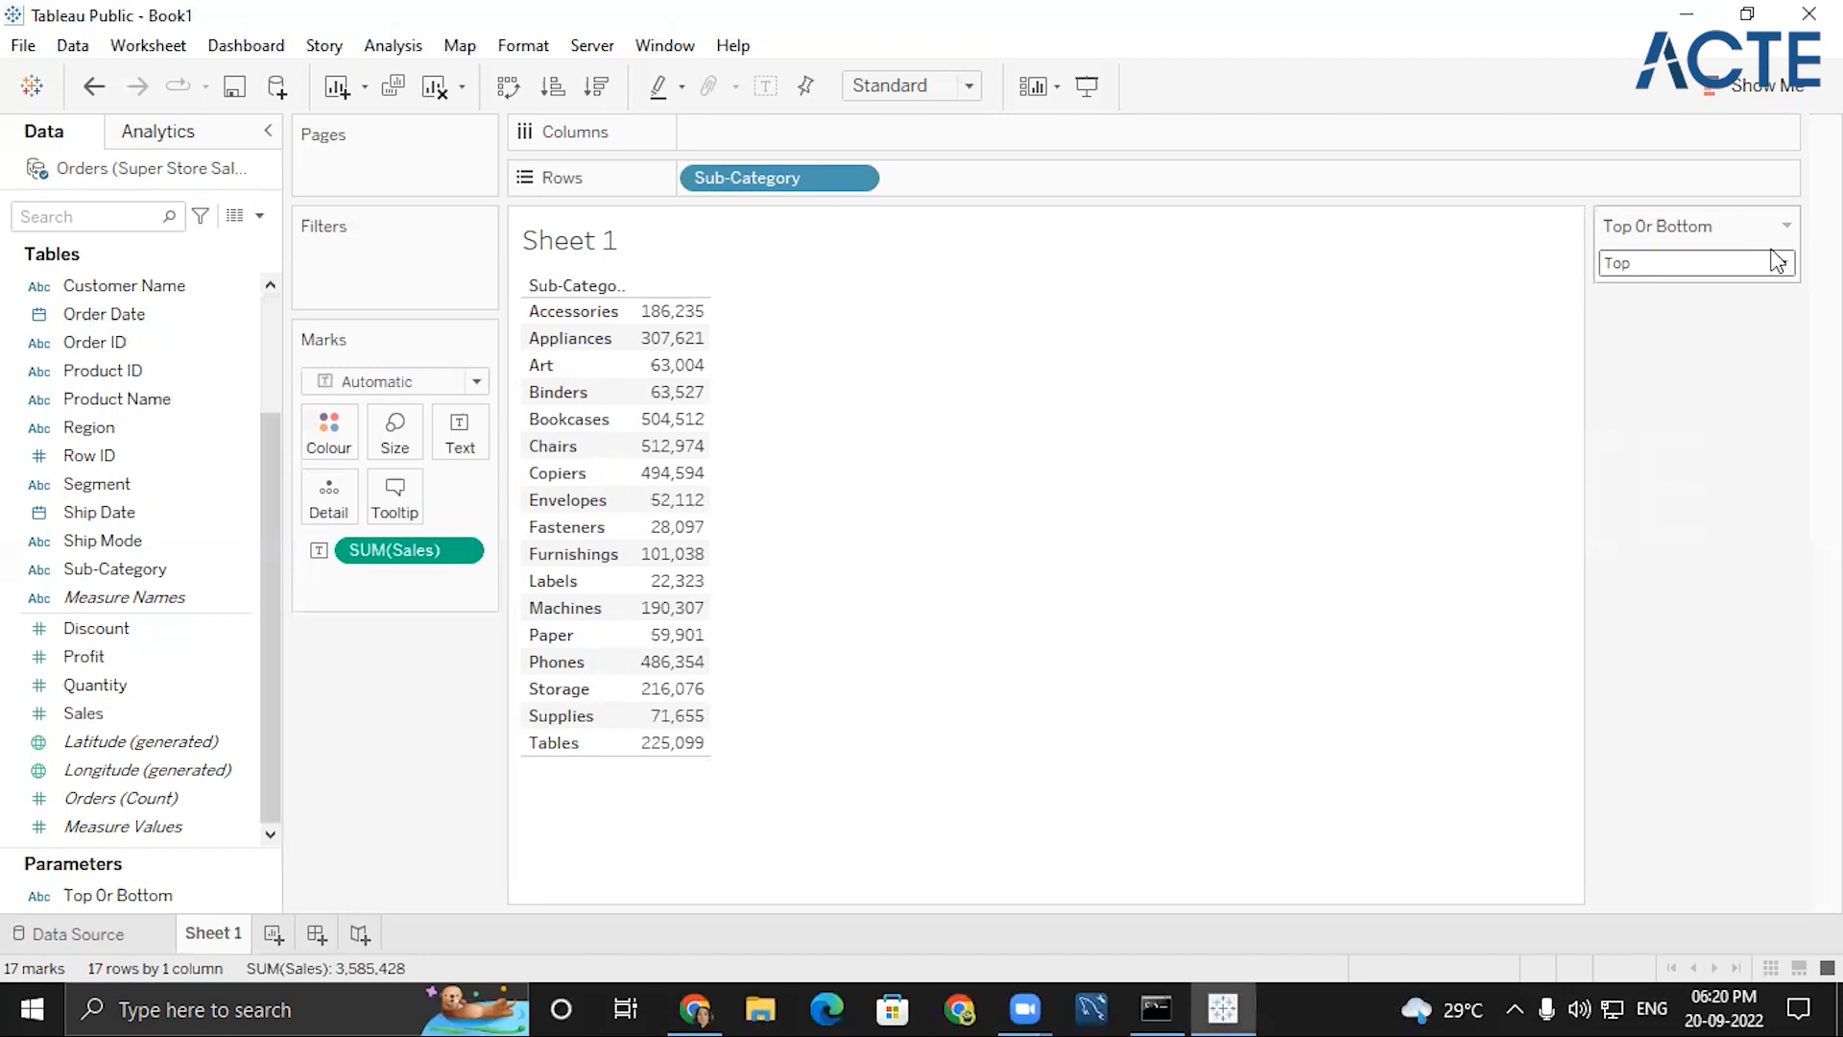
left_click(256, 216)
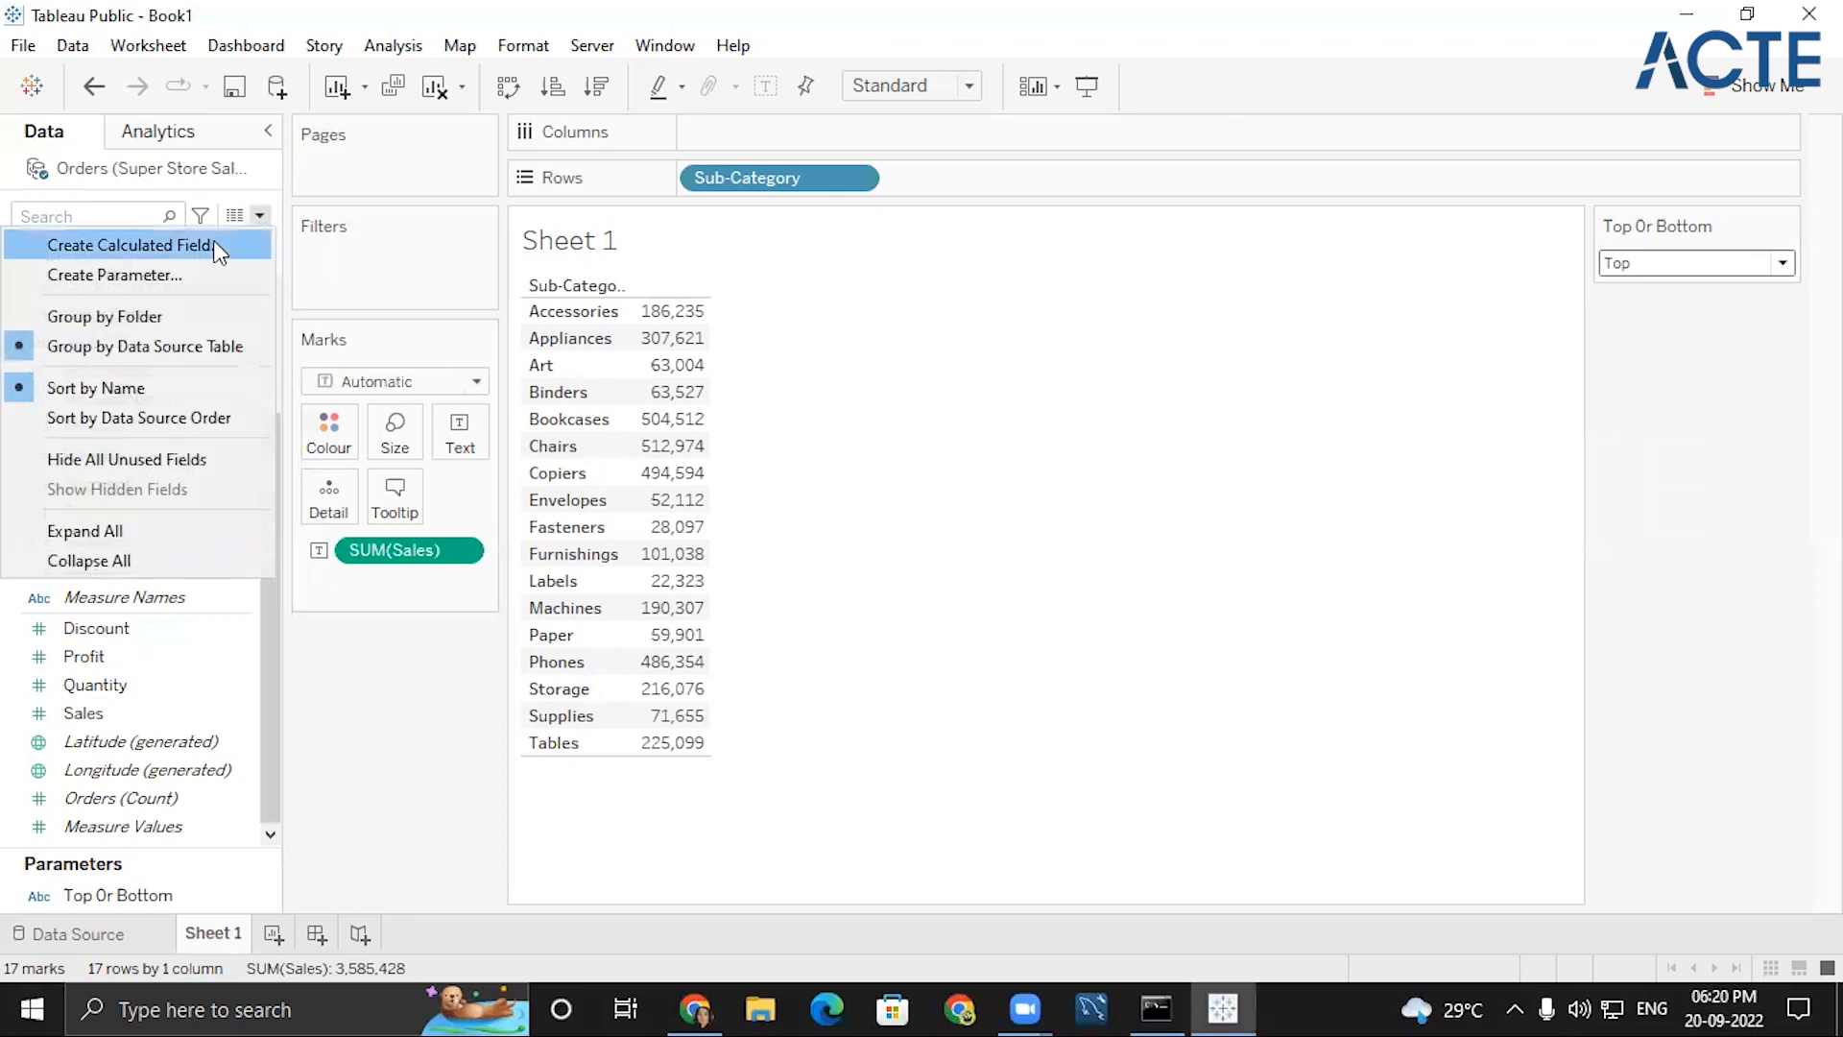
left_click(213, 245)
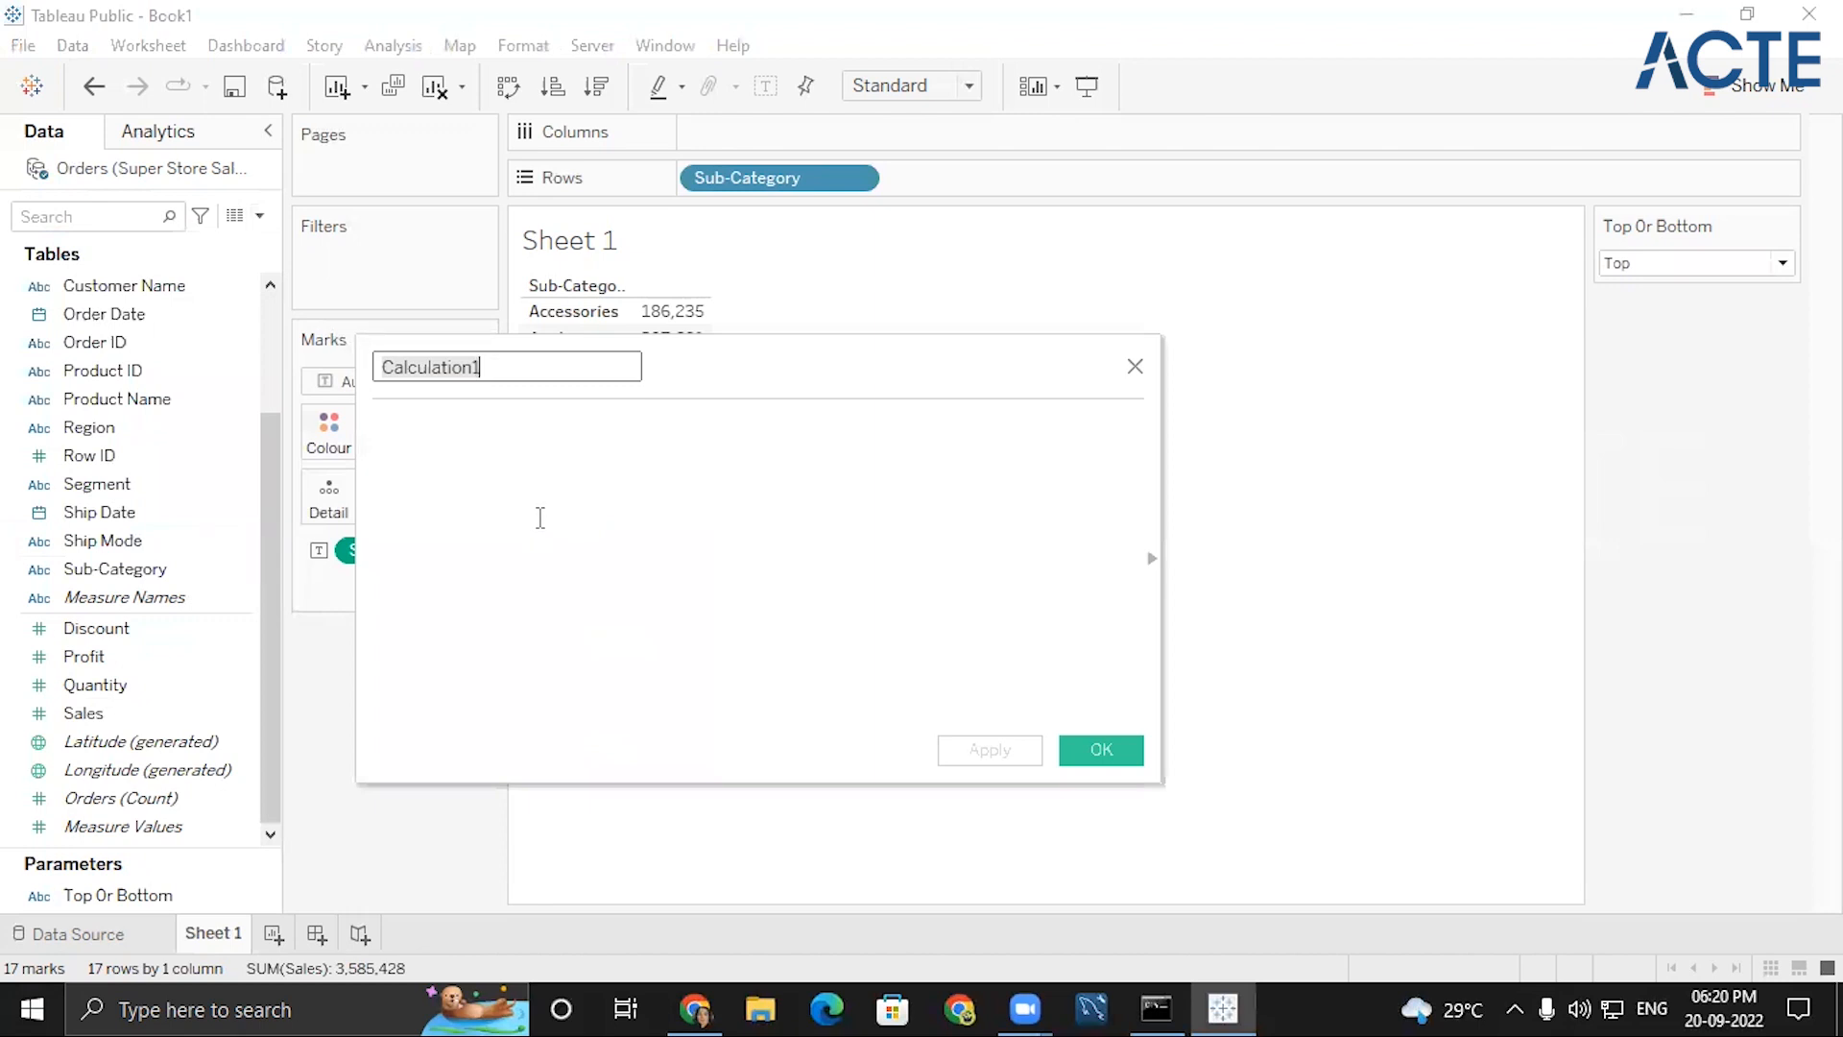
type("Top")
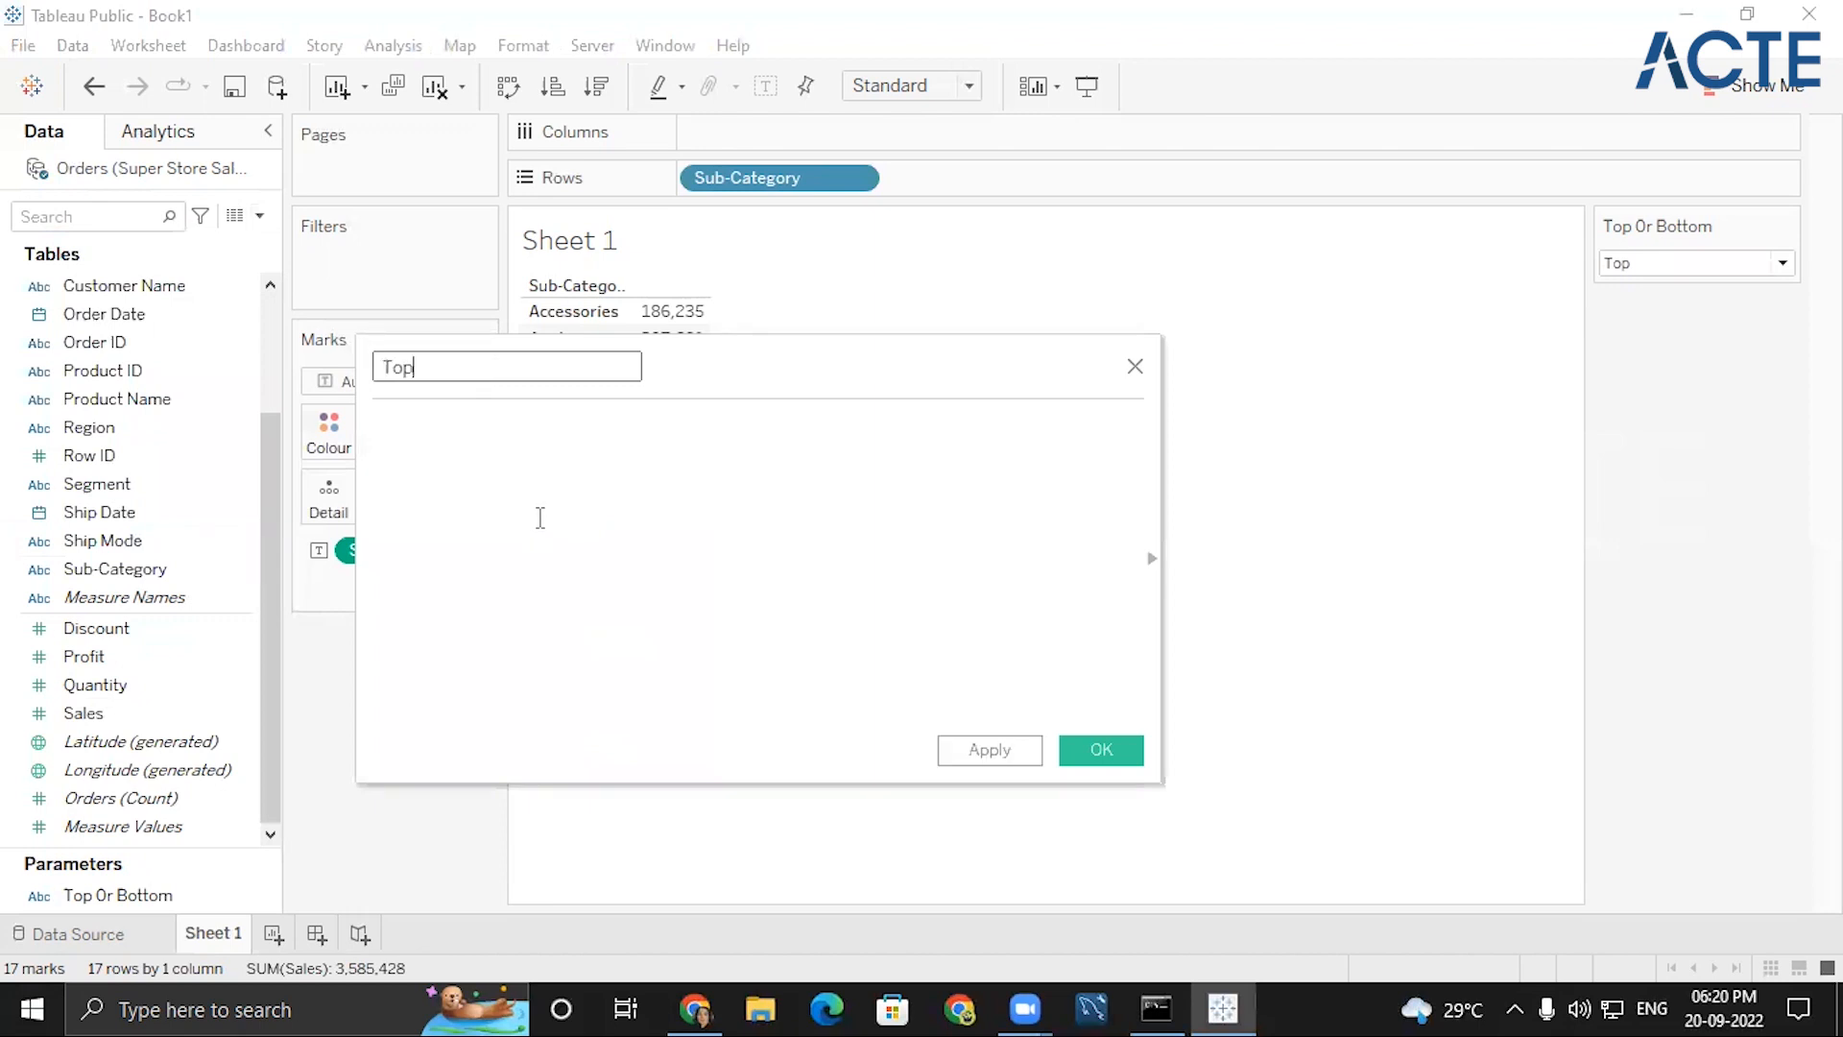
type("/B")
type("ottro")
key("BackSpace")
key("BackSpace")
type("om")
left_click(677, 443)
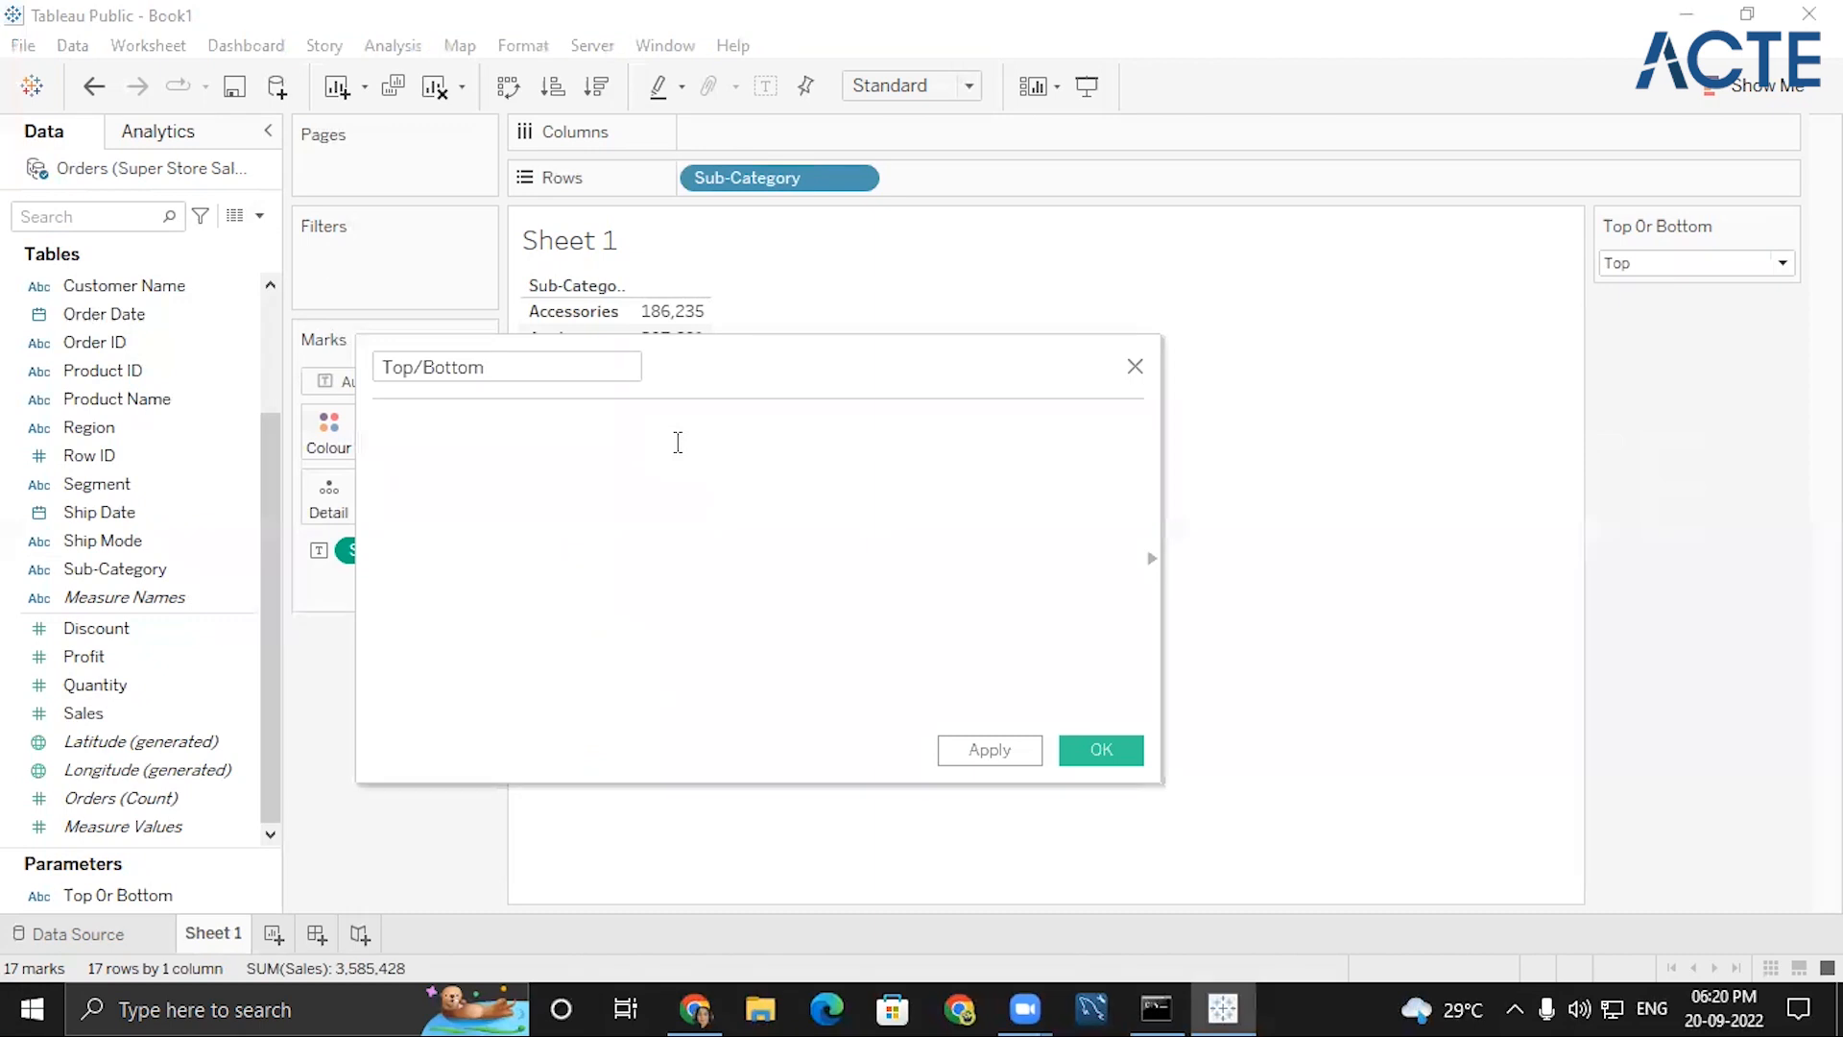
left_click(1135, 366)
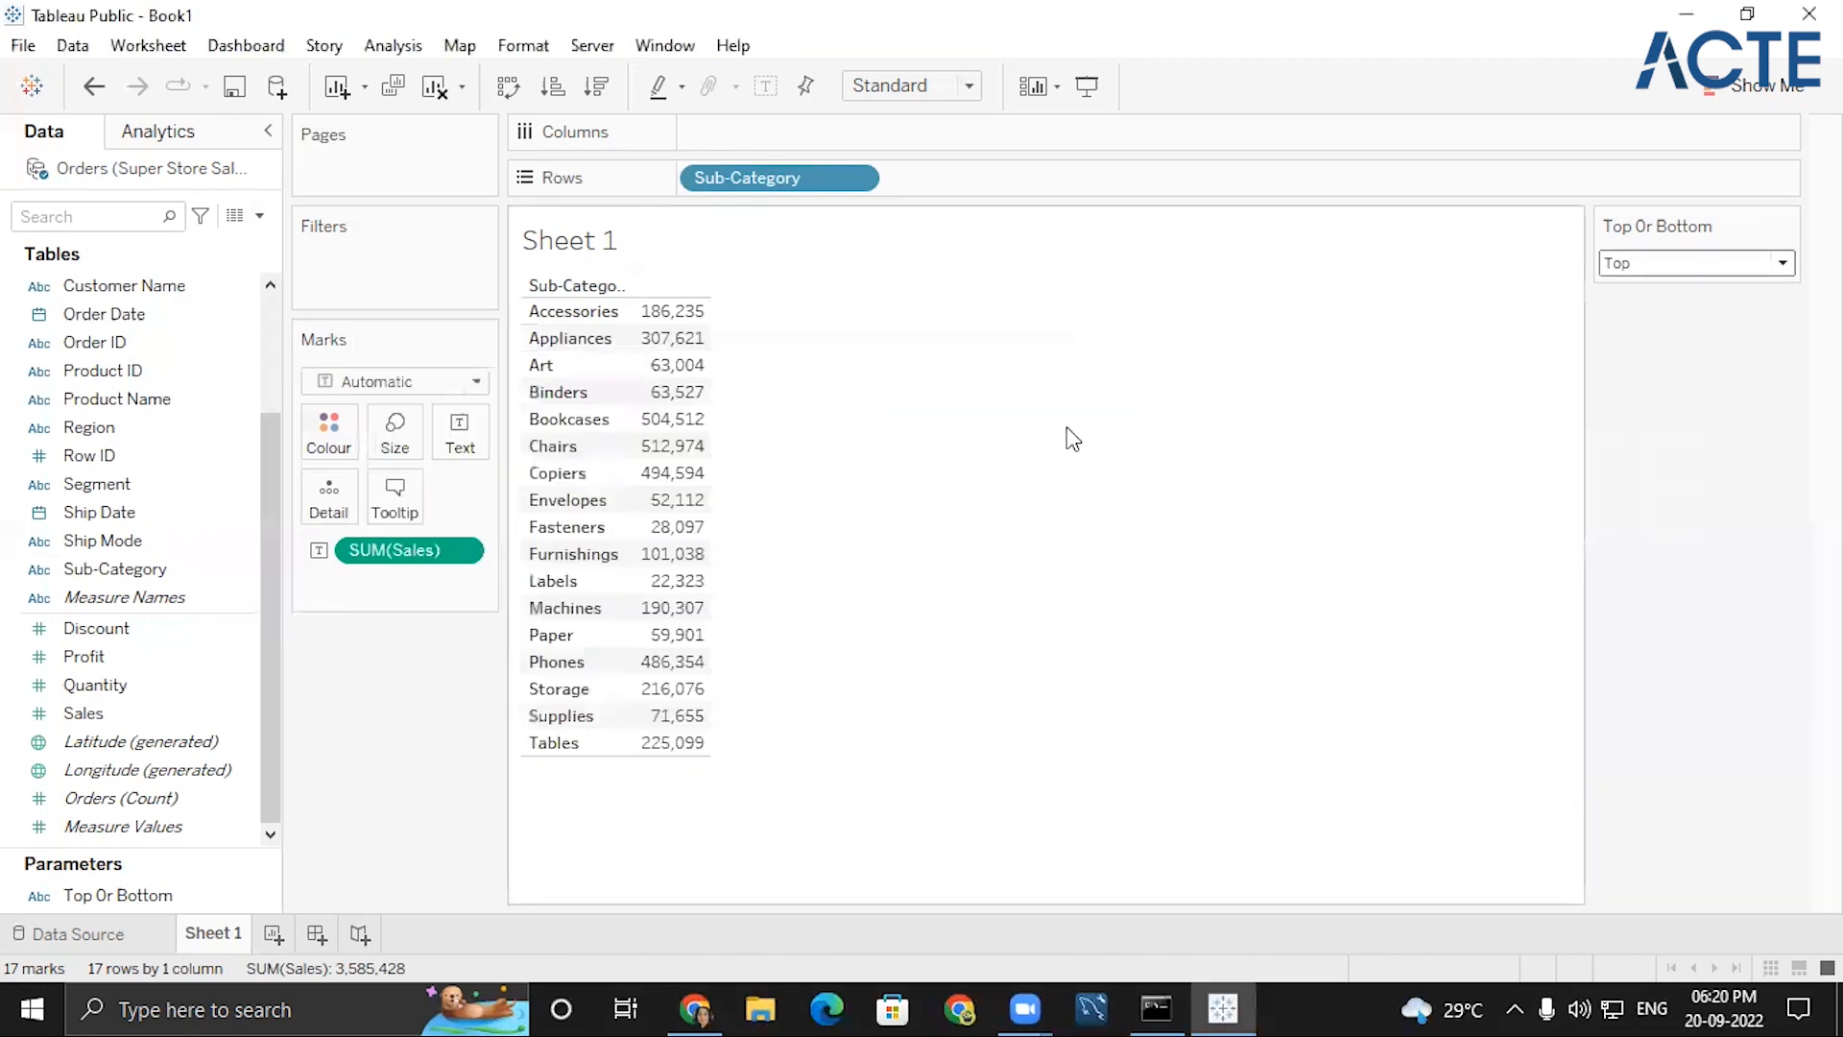
- Apply the Rank quick table calculation to the sum of Sales and sort the sub-categories in descending order of rank
left_click(459, 551)
mouse_move(510, 979)
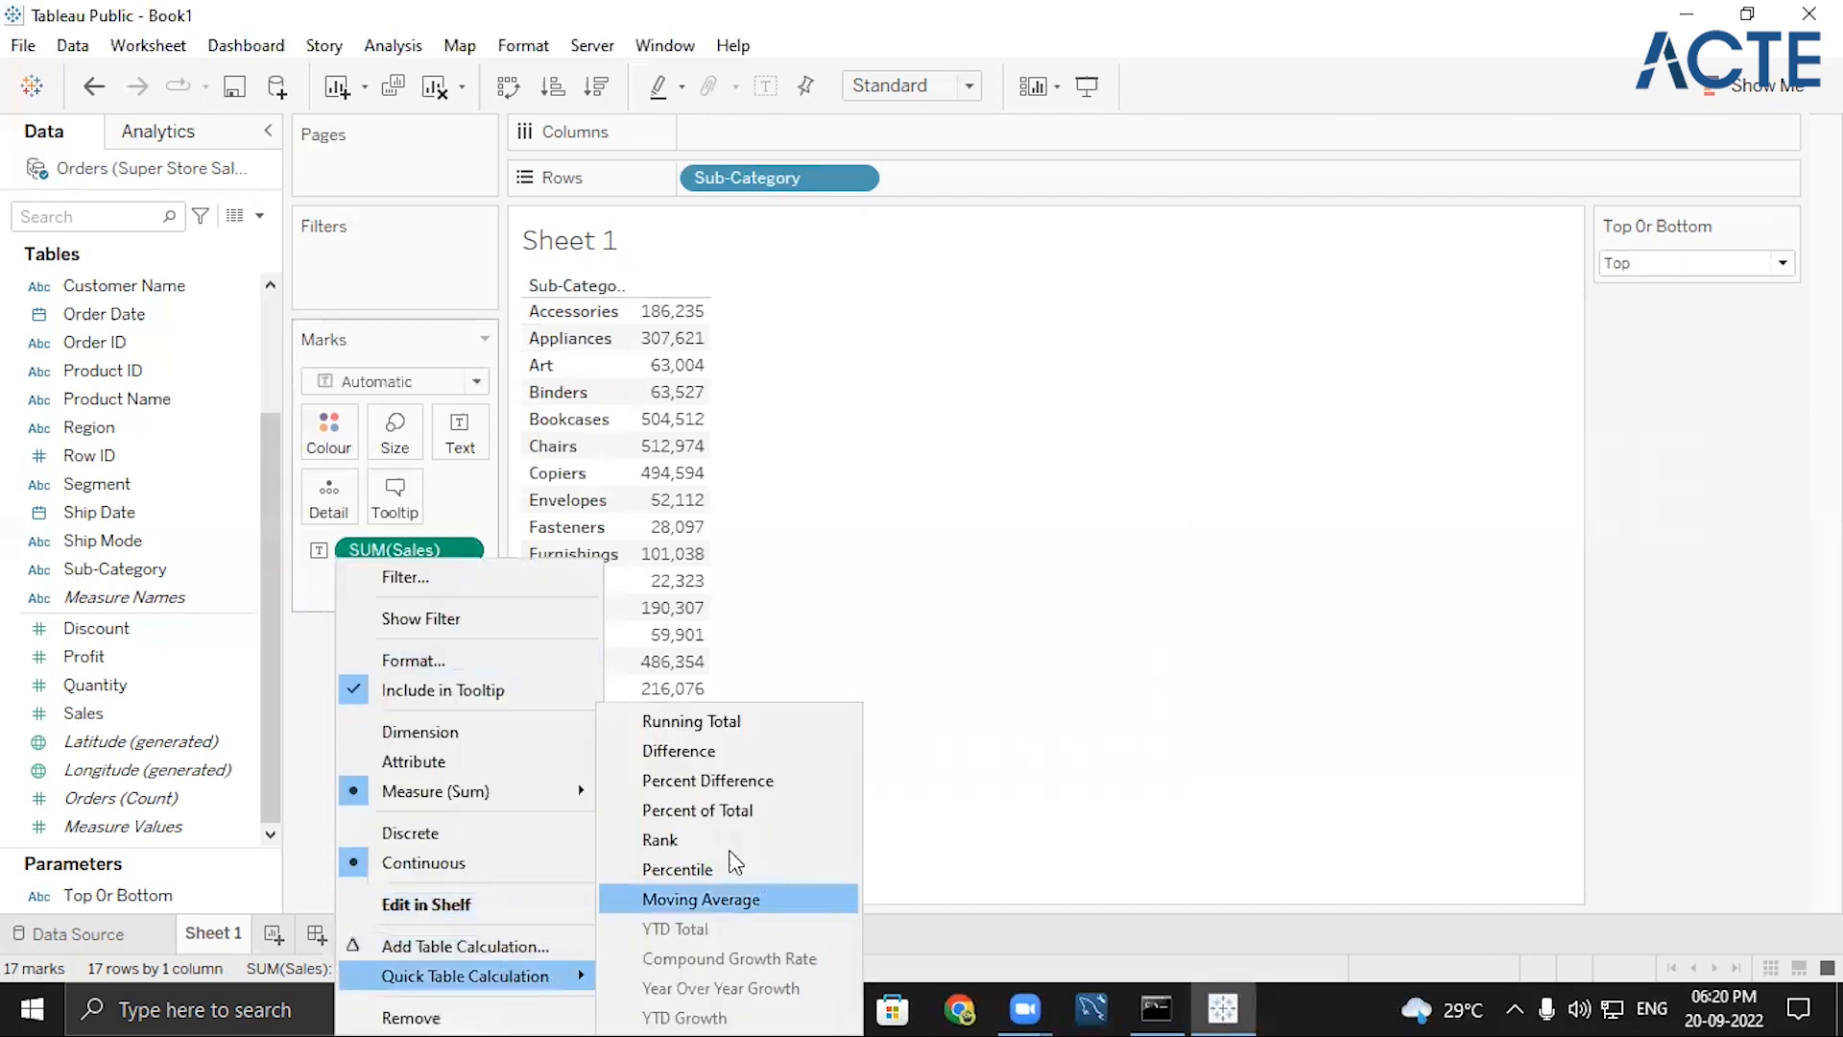
left_click(671, 847)
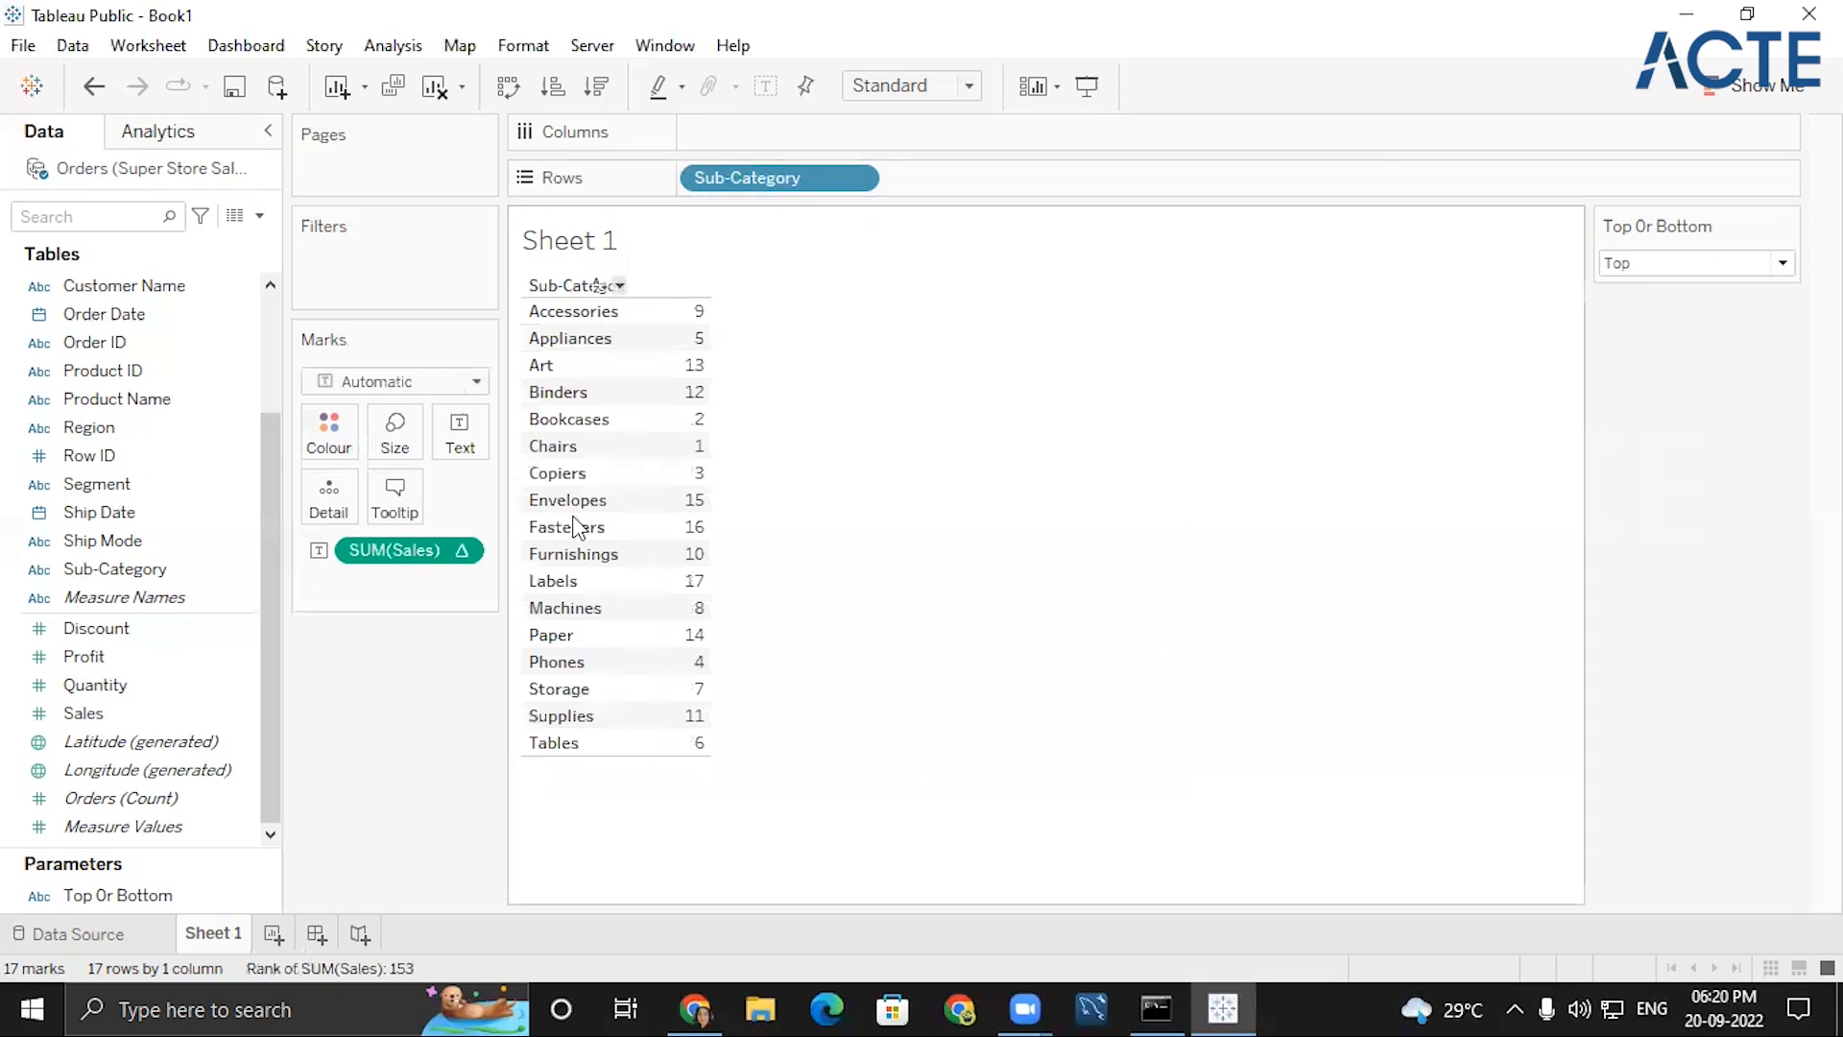
left_click(596, 86)
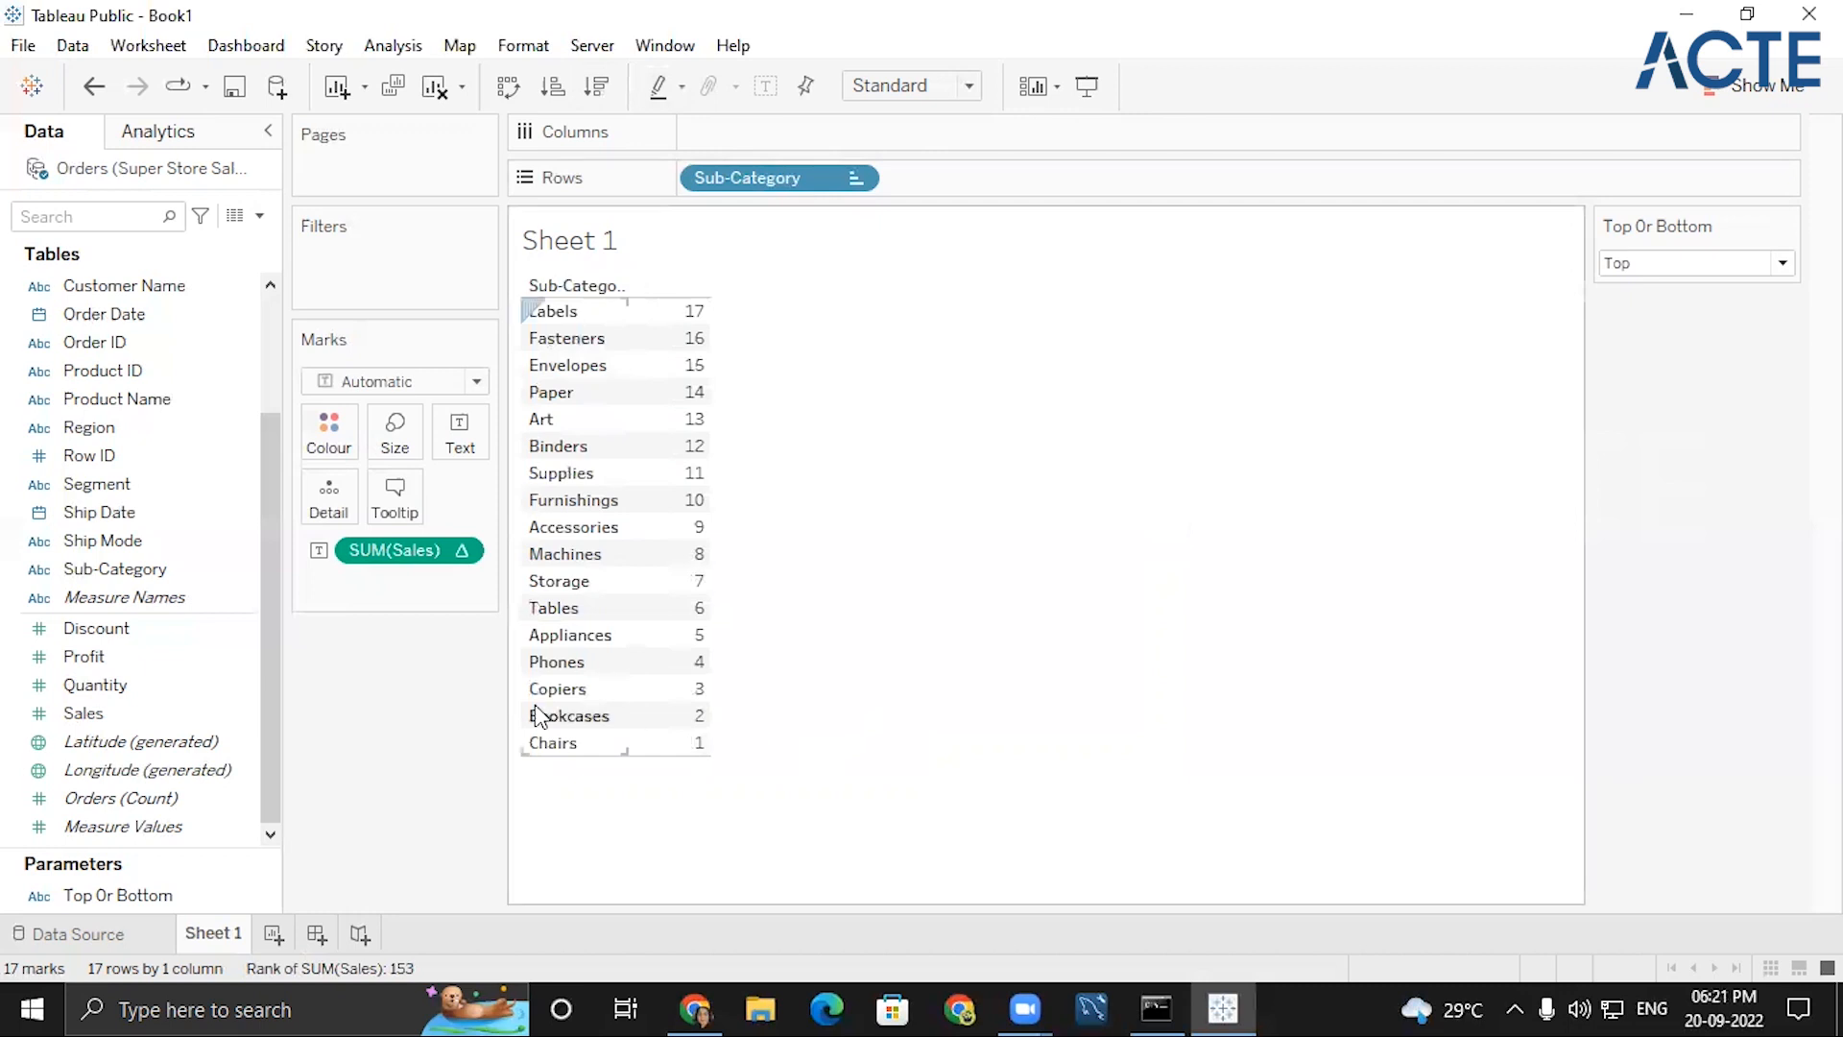
mouse_move(674, 373)
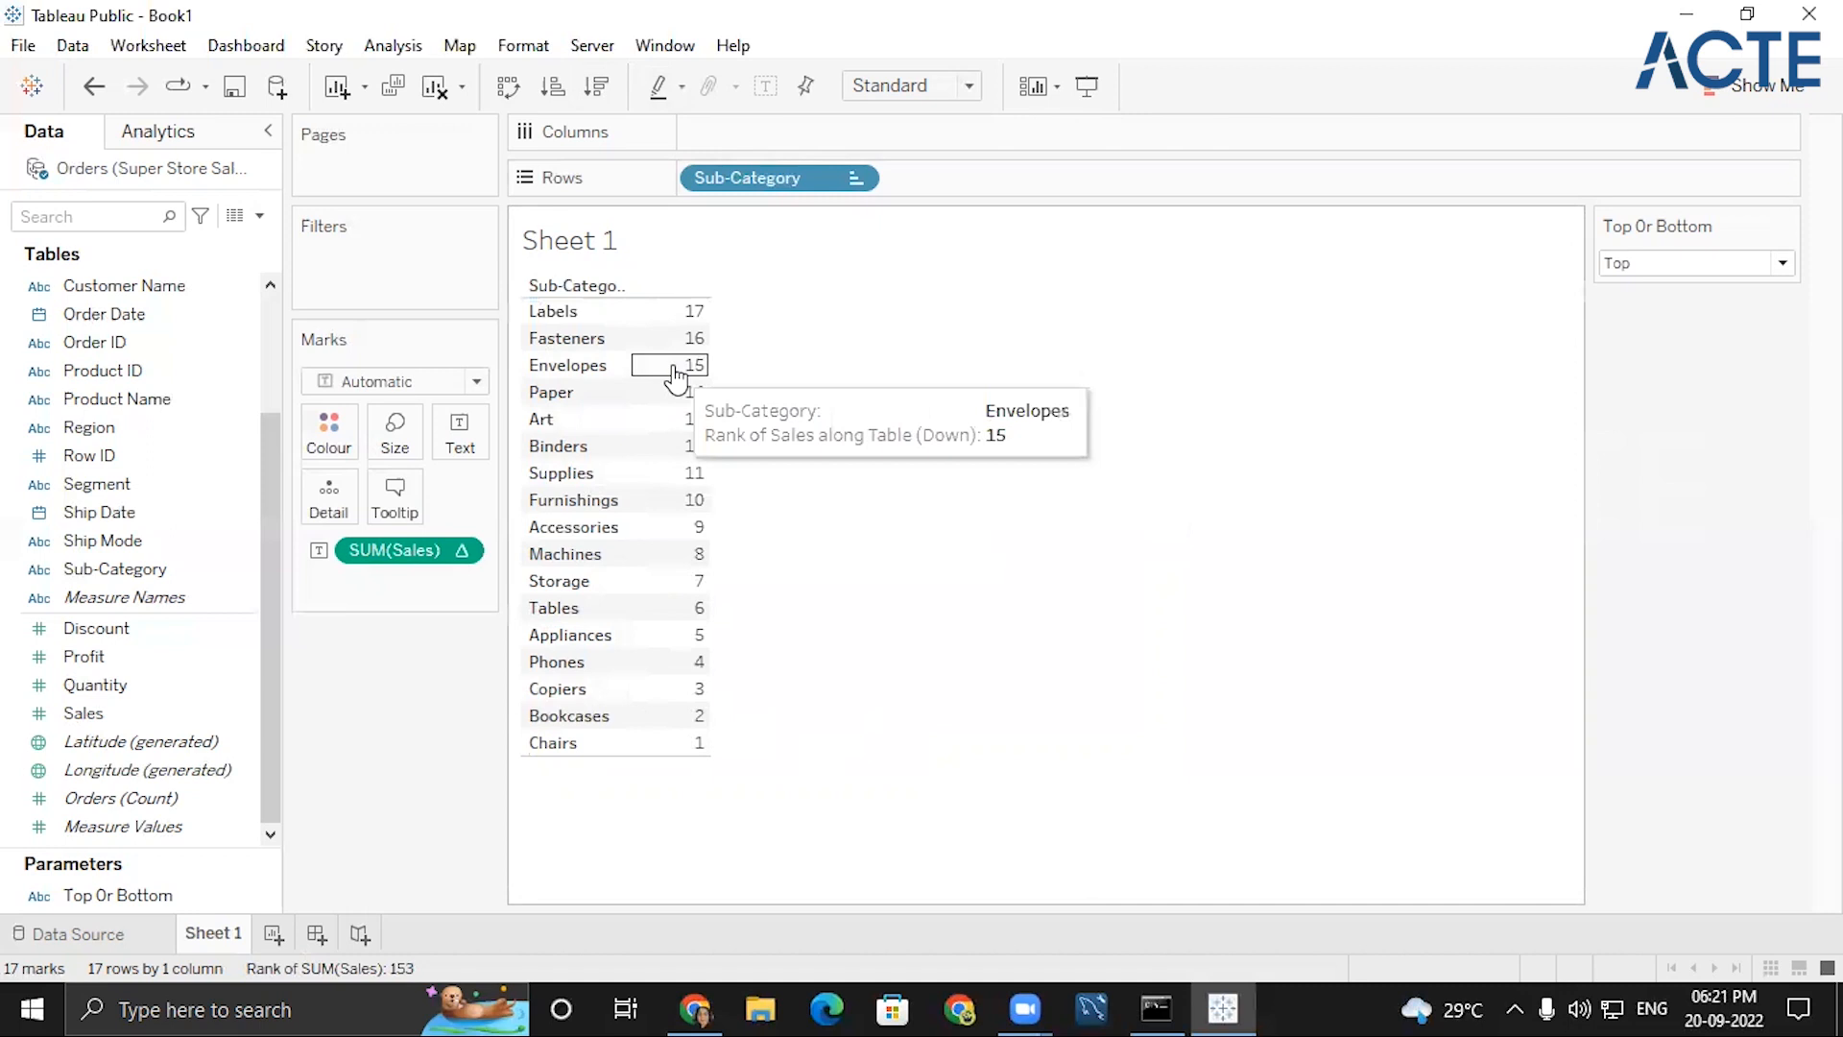
- Return the table values to the plain sum of Sales and sort the sub-categories in descending order of sales
left_click(460, 552)
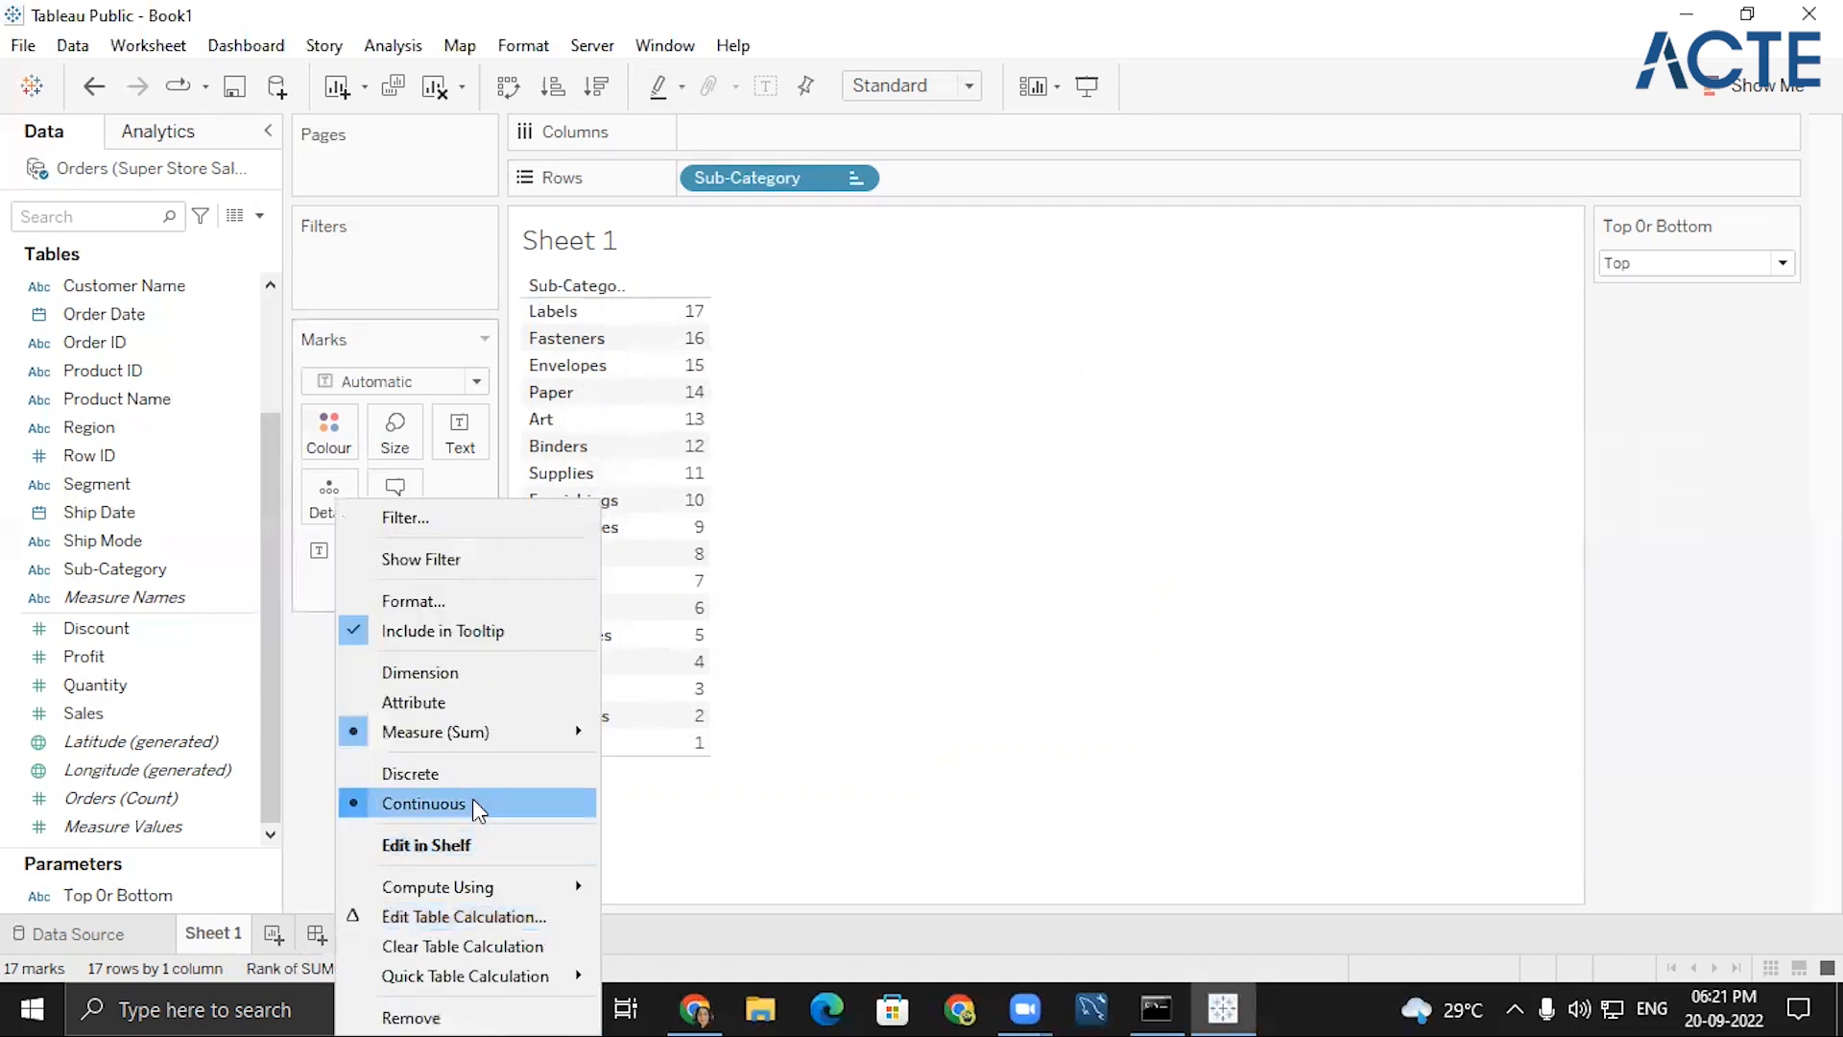
left_click(883, 849)
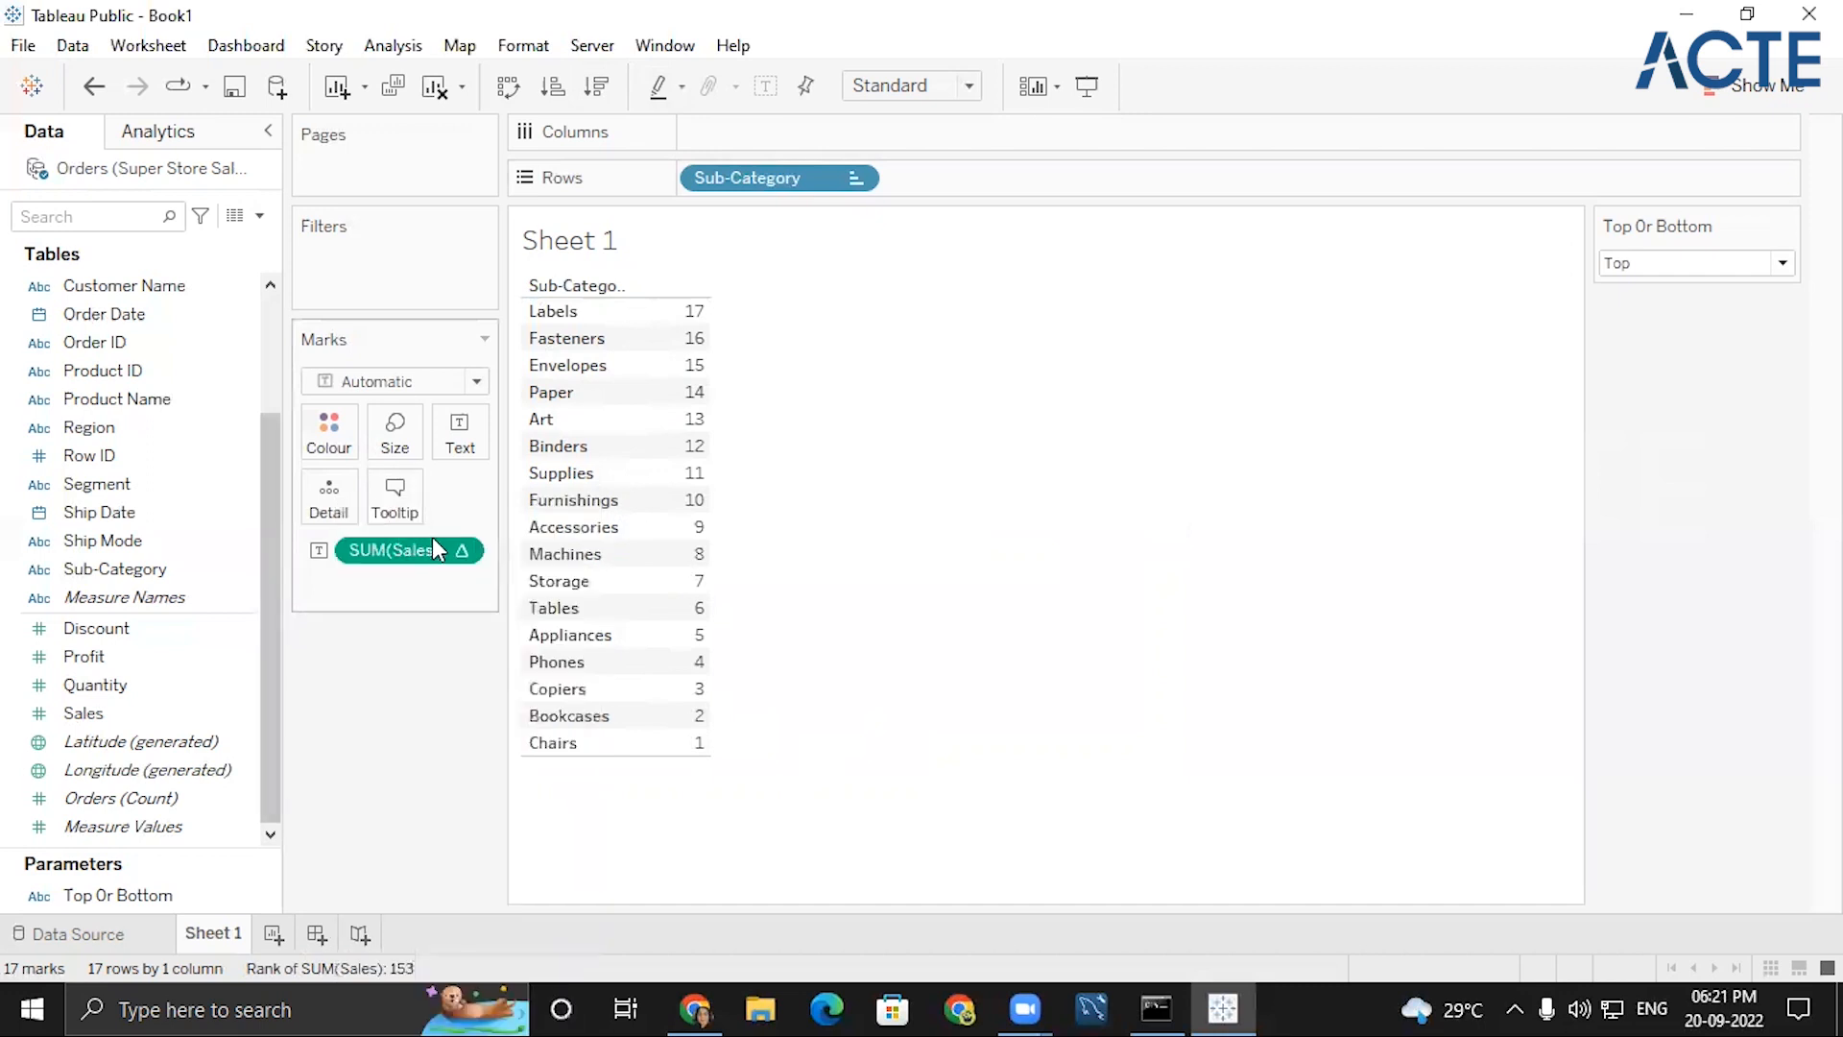
left_click(463, 553)
left_click(123, 861)
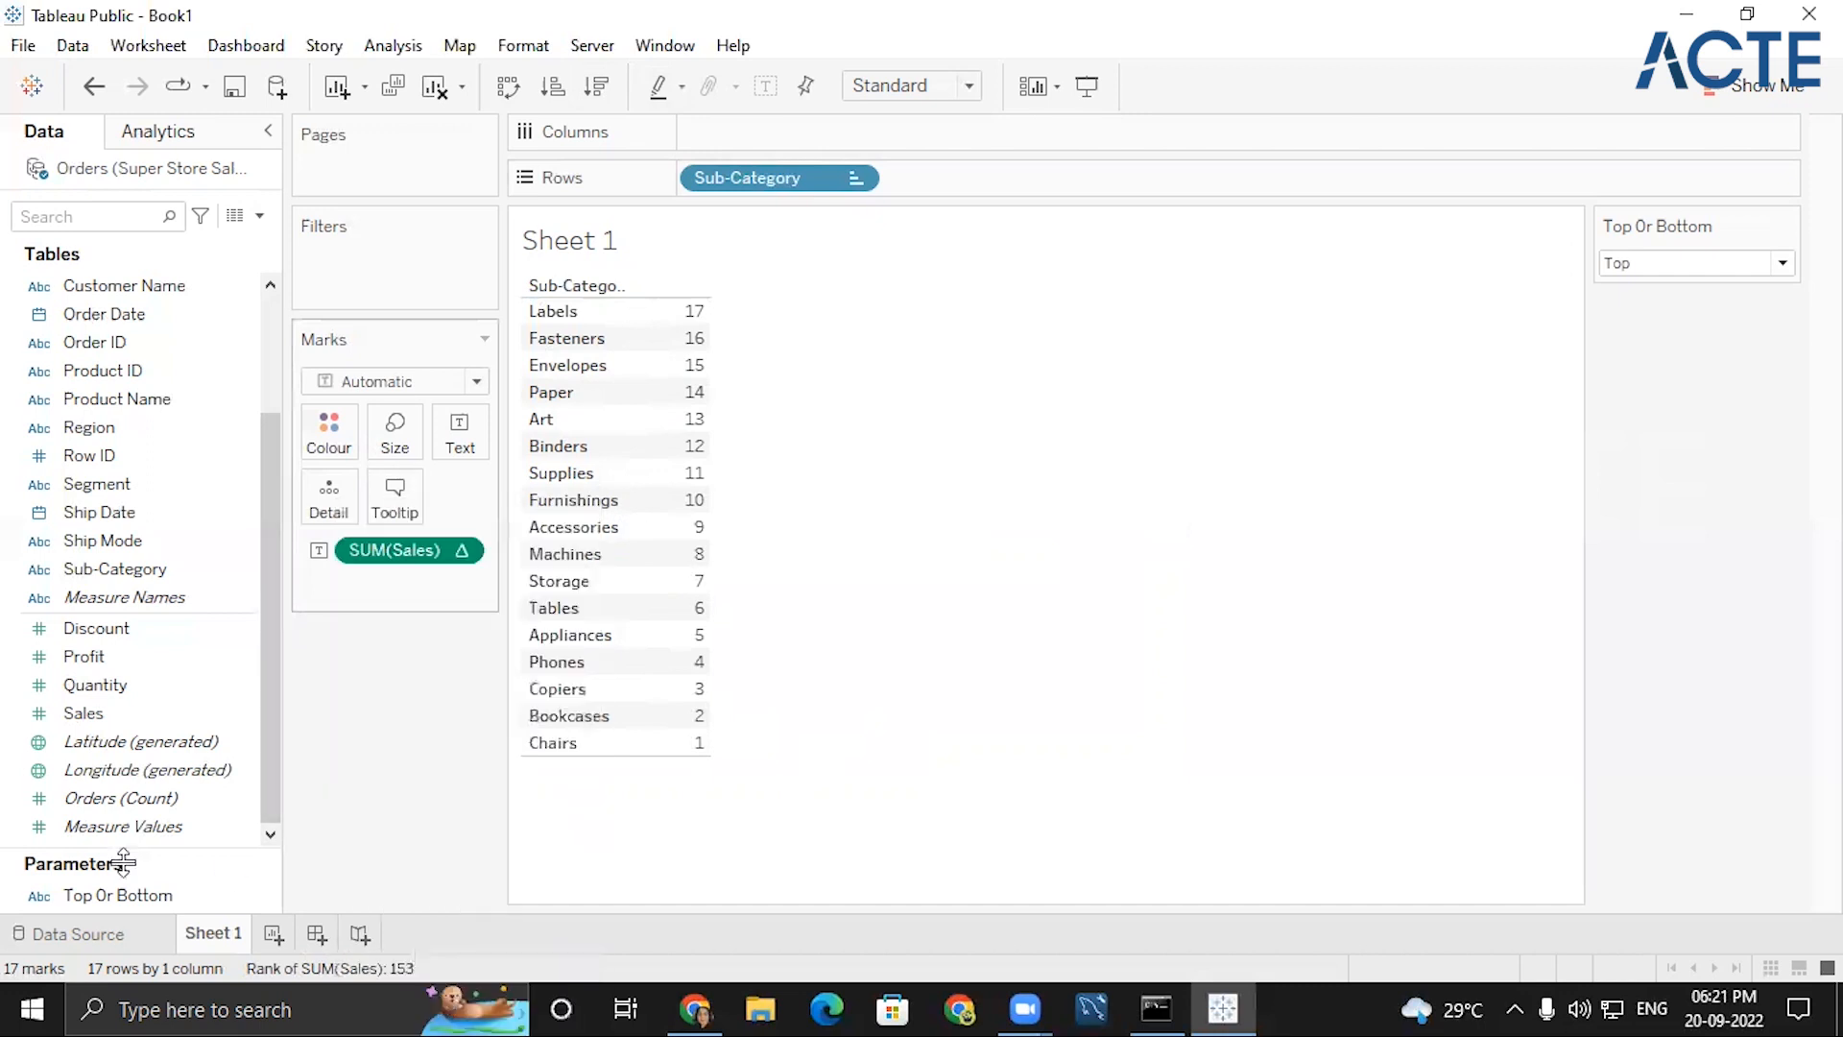
double_click(140, 712)
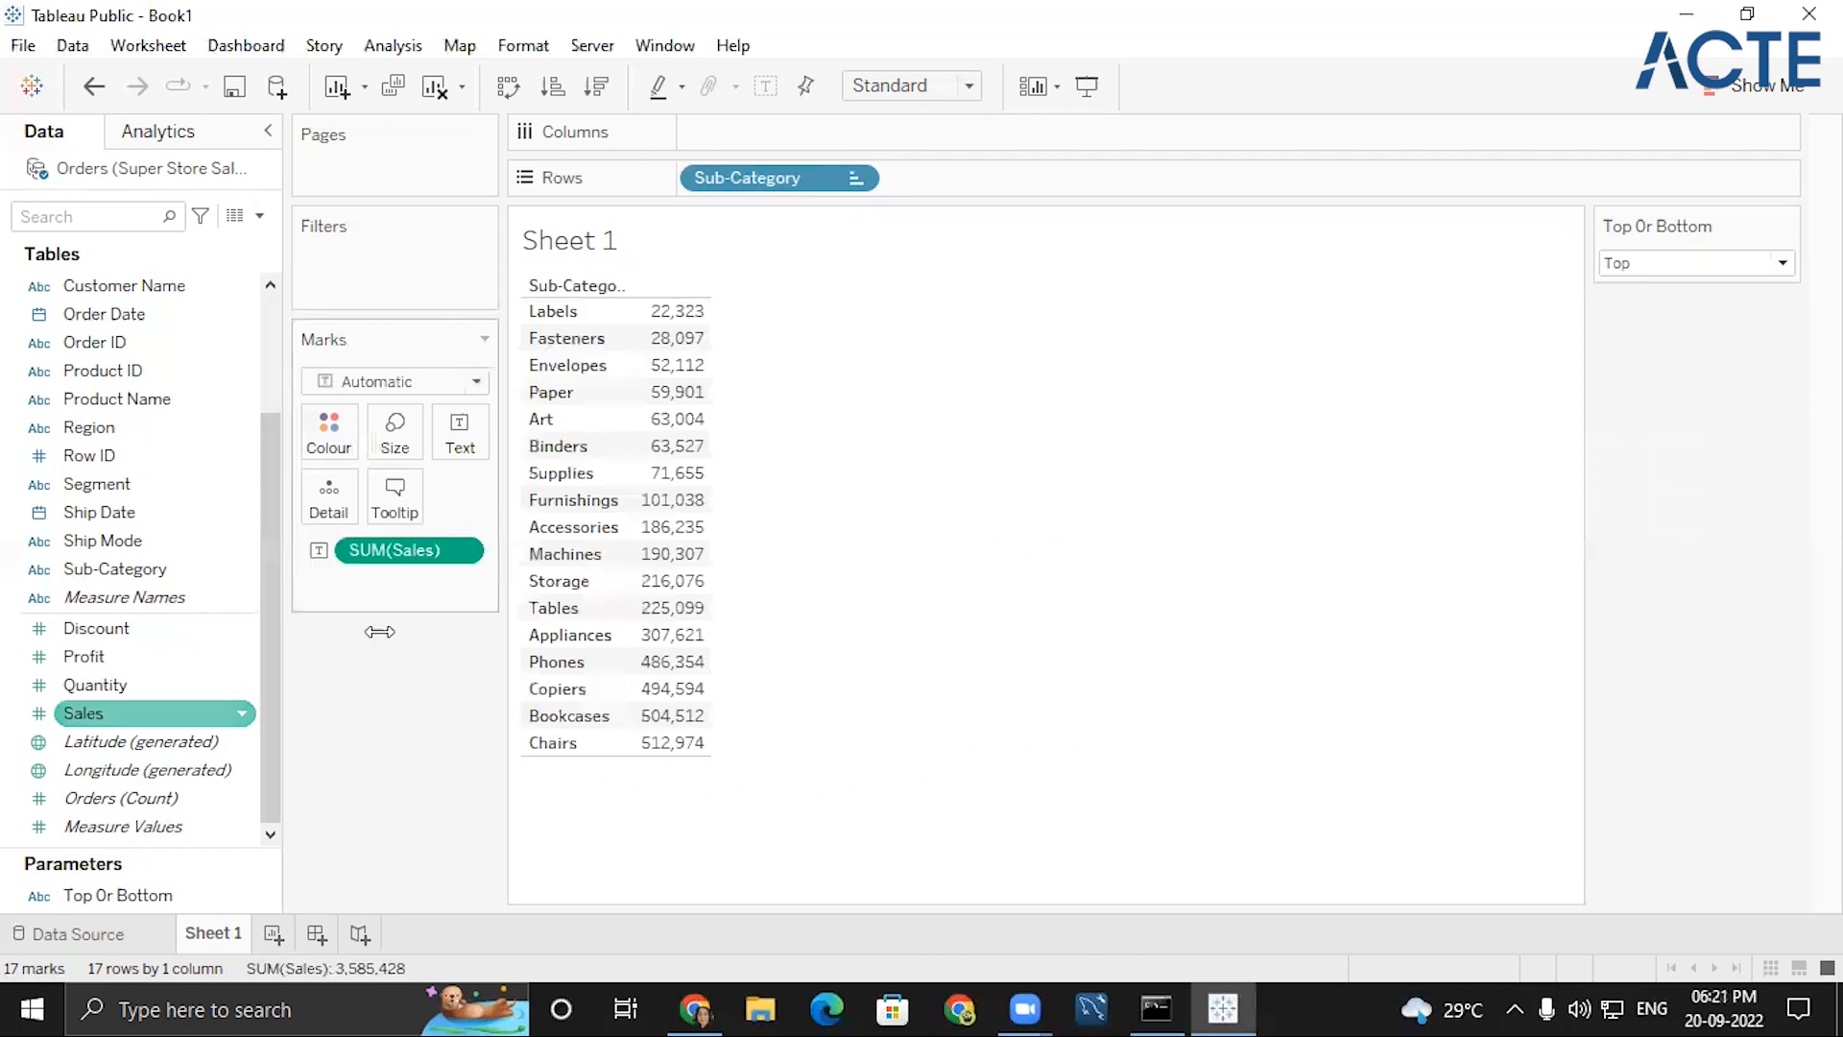
left_click(602, 102)
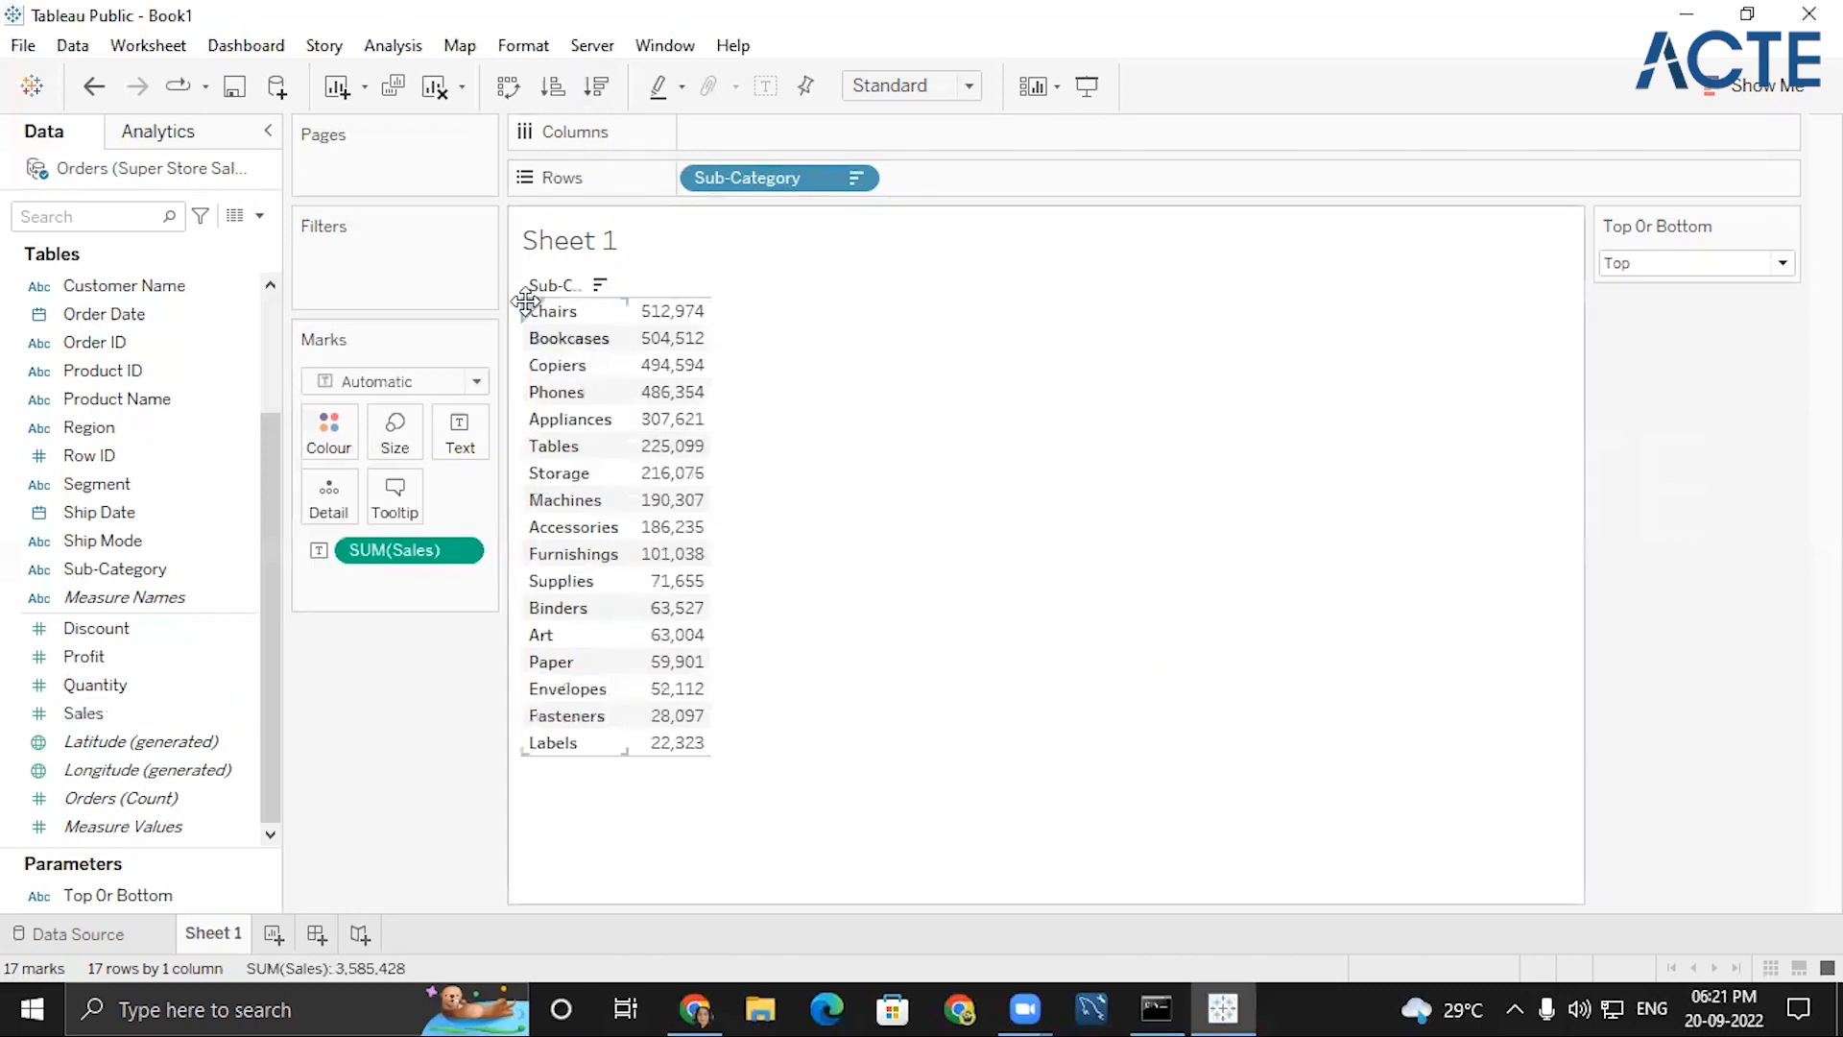
- Apply the Rank quick table calculation to the sum of Sales, and remove the Sales field from the table's marks
left_click(469, 550)
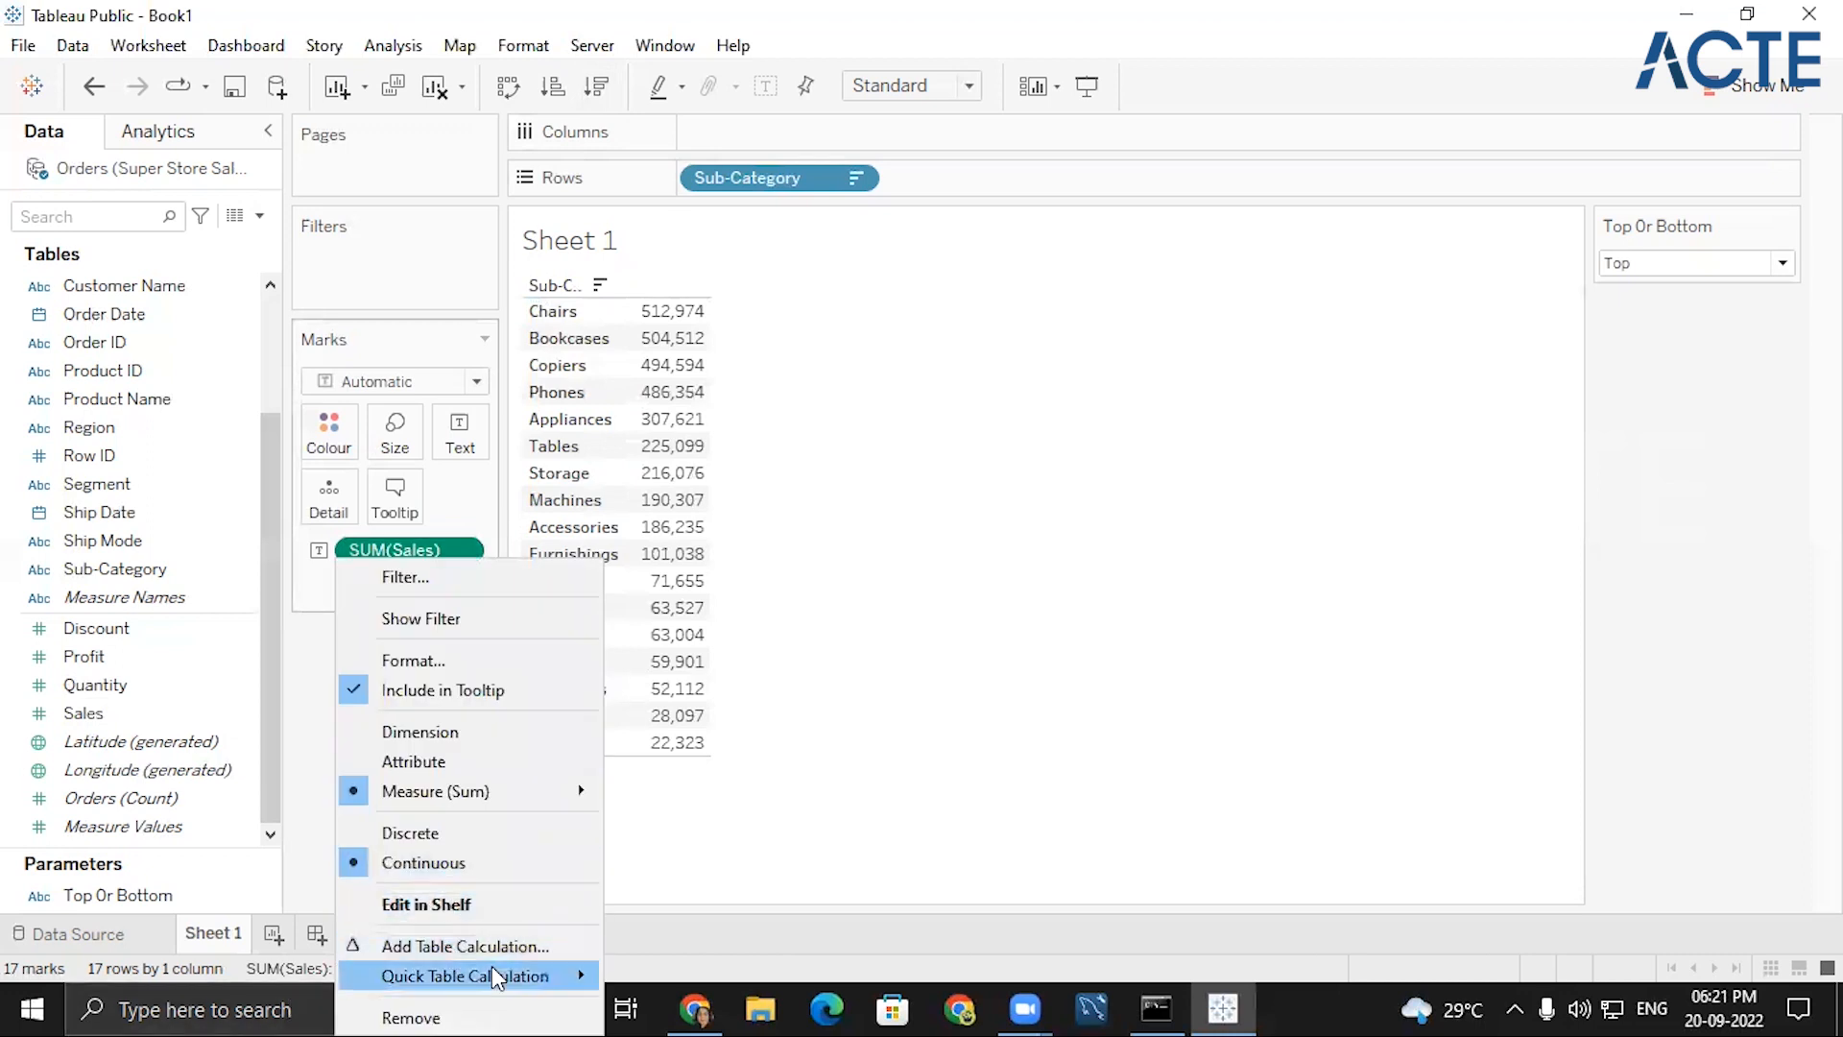
mouse_move(493, 975)
left_click(677, 837)
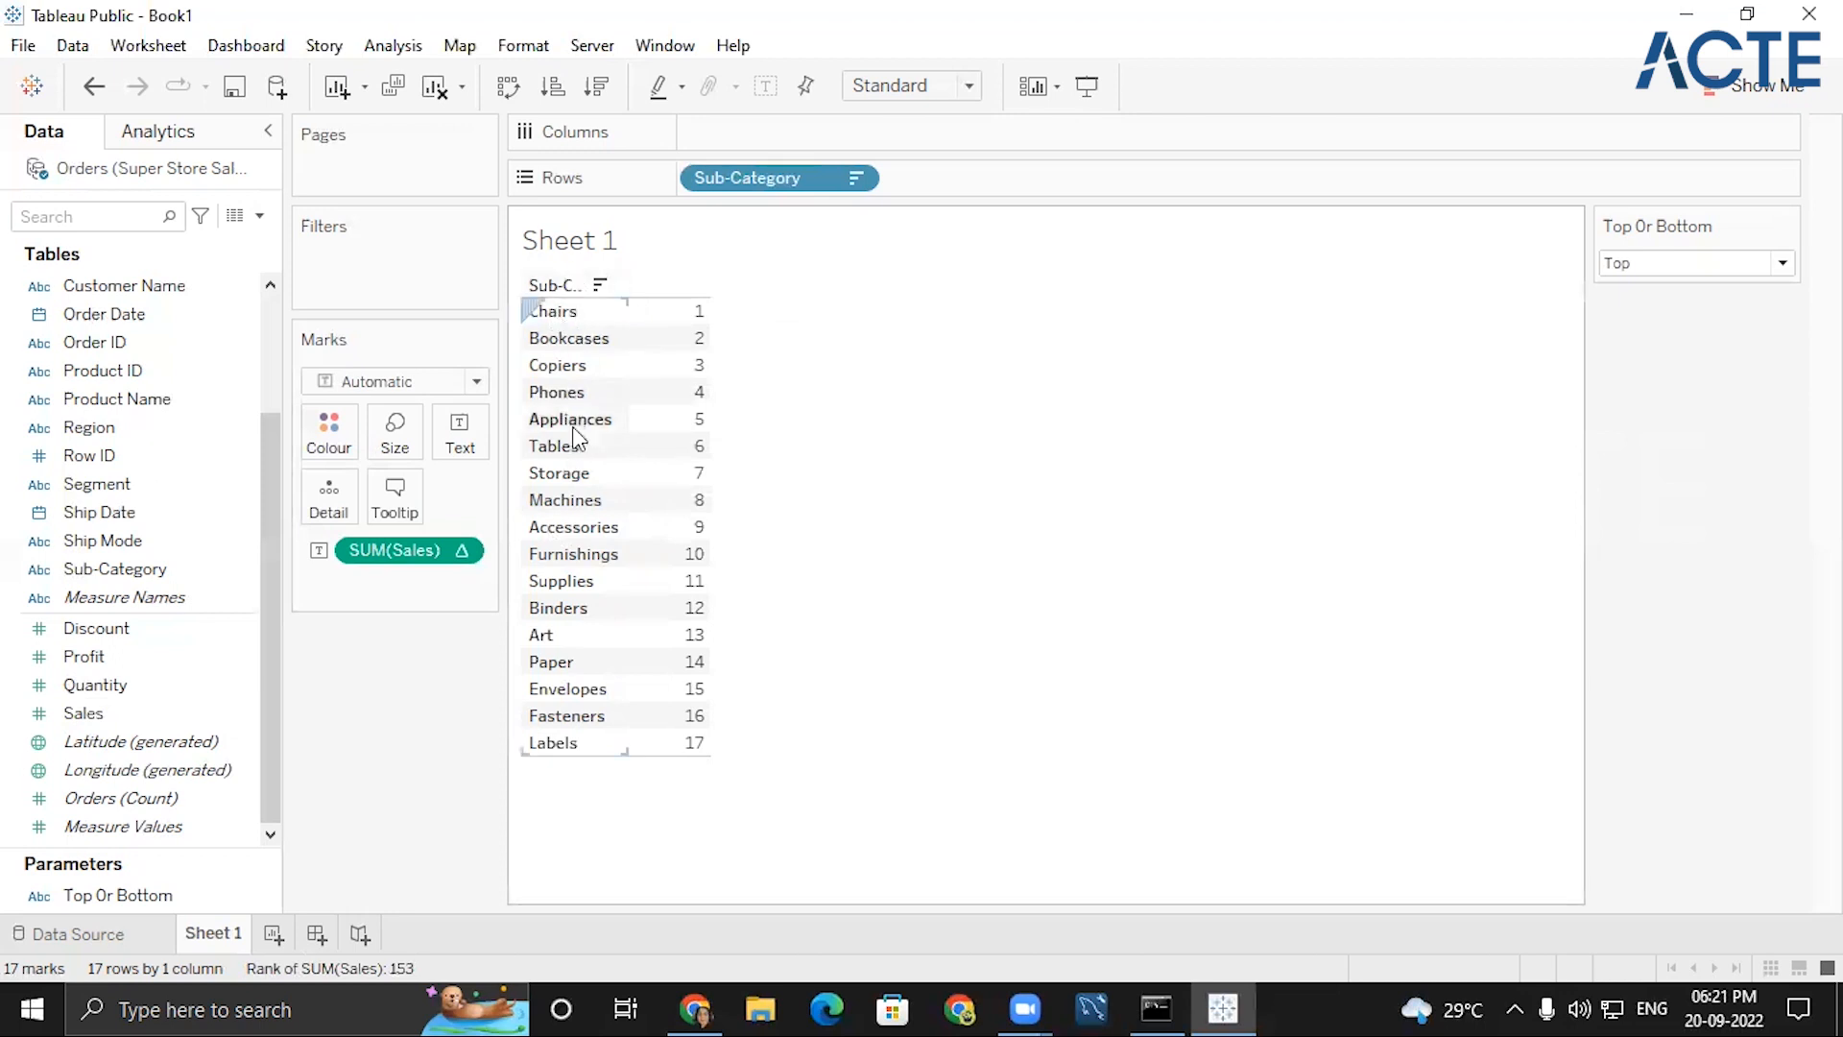
left_click(463, 559)
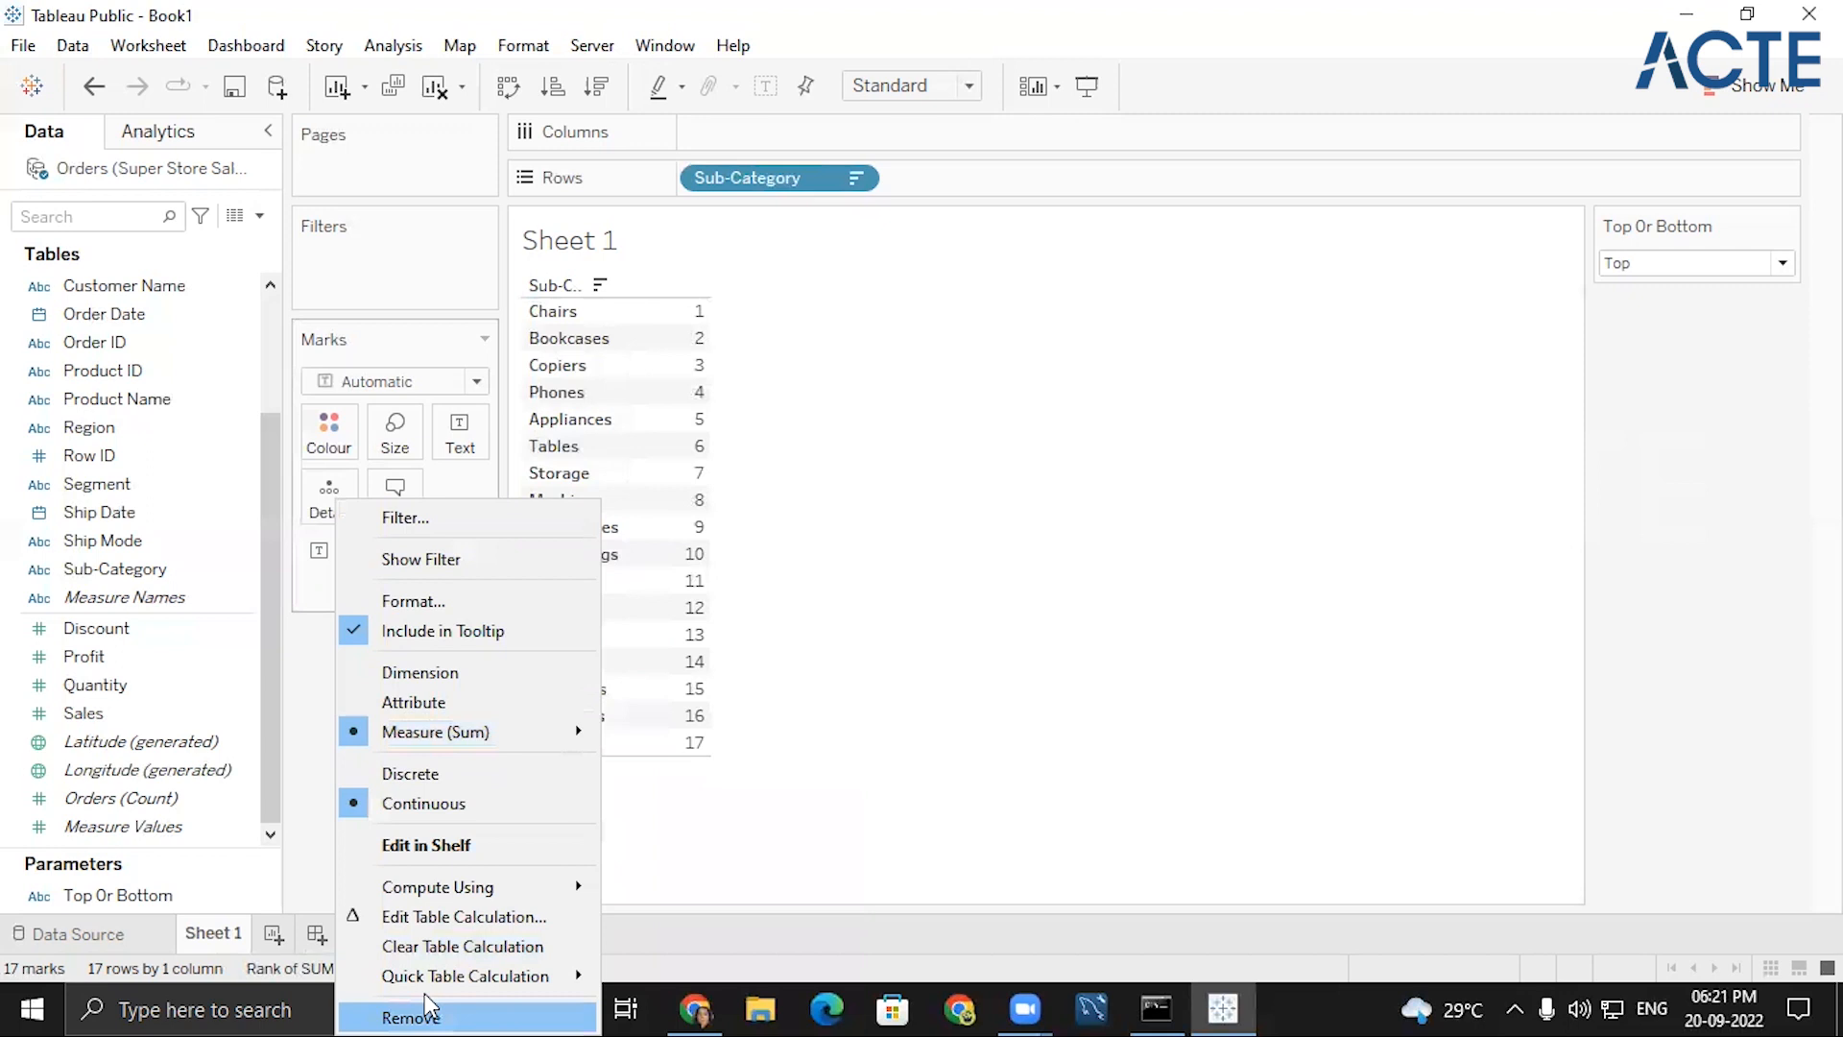
left_click(424, 994)
- Start a new calculated field and name it Tom /Bottom
left_click(260, 214)
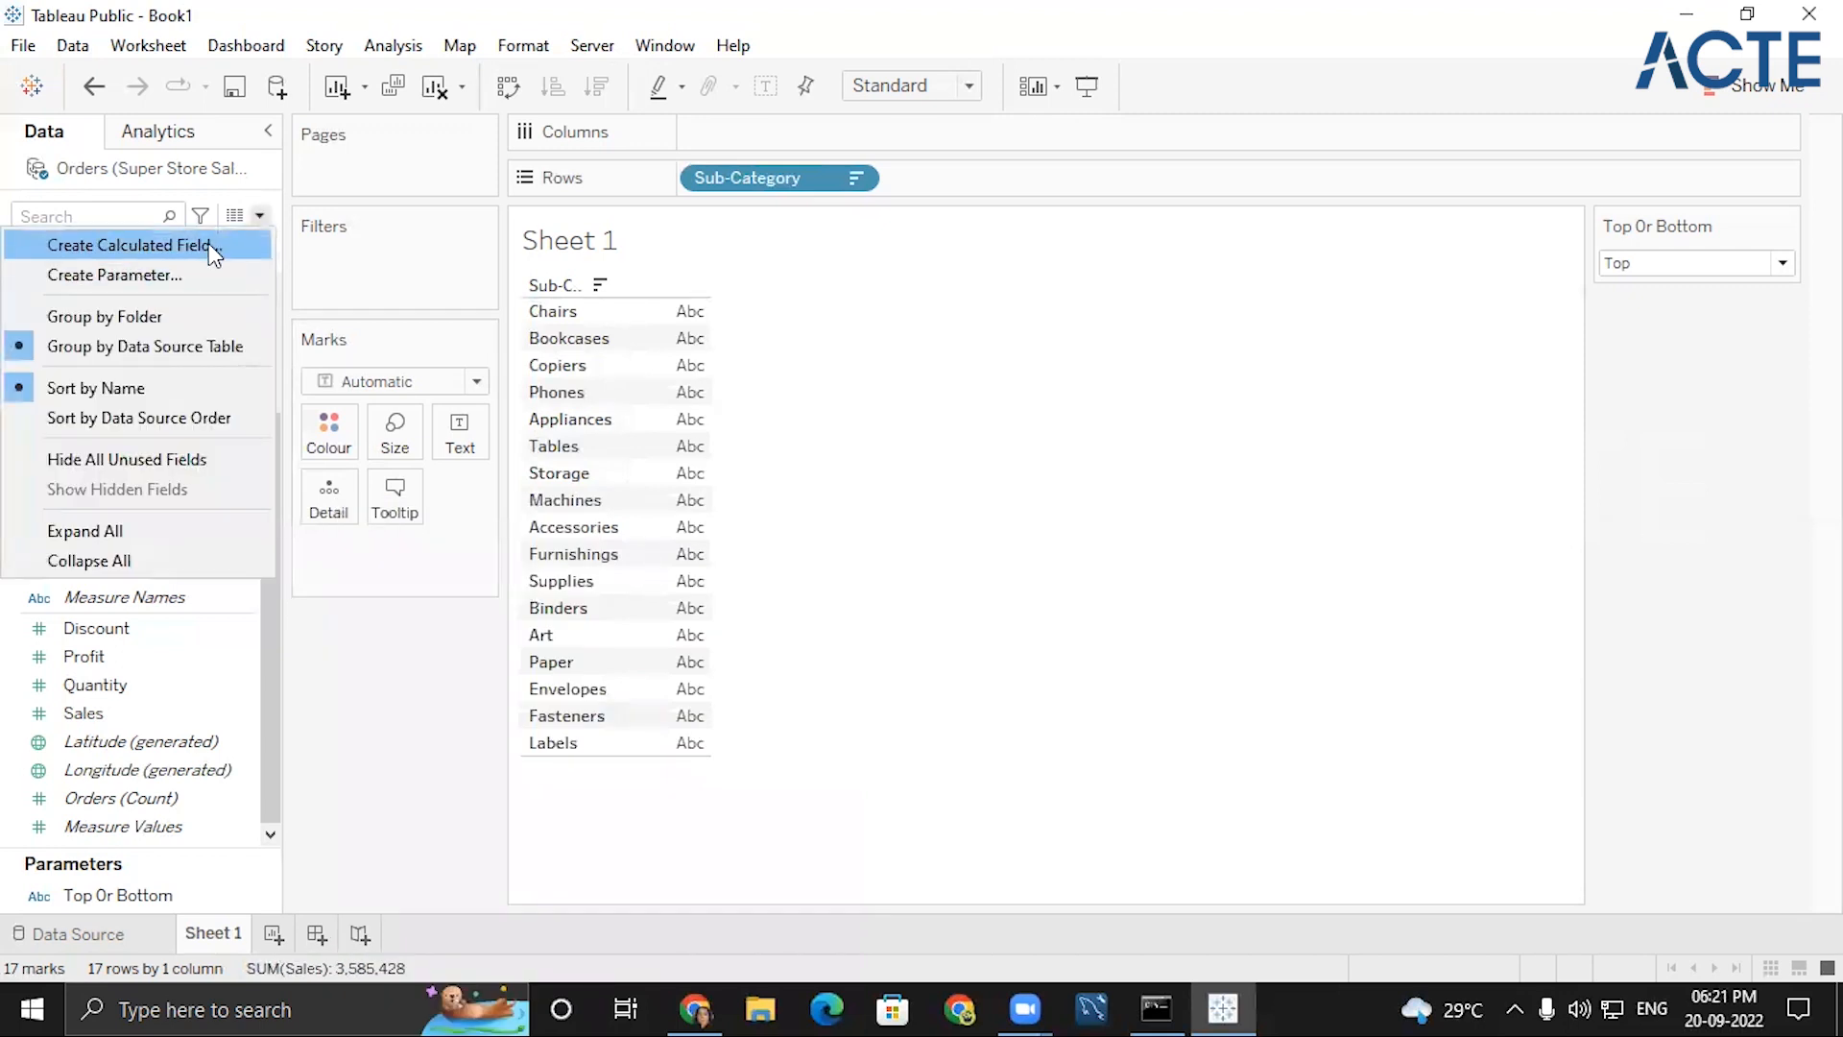
left_click(209, 244)
type("top")
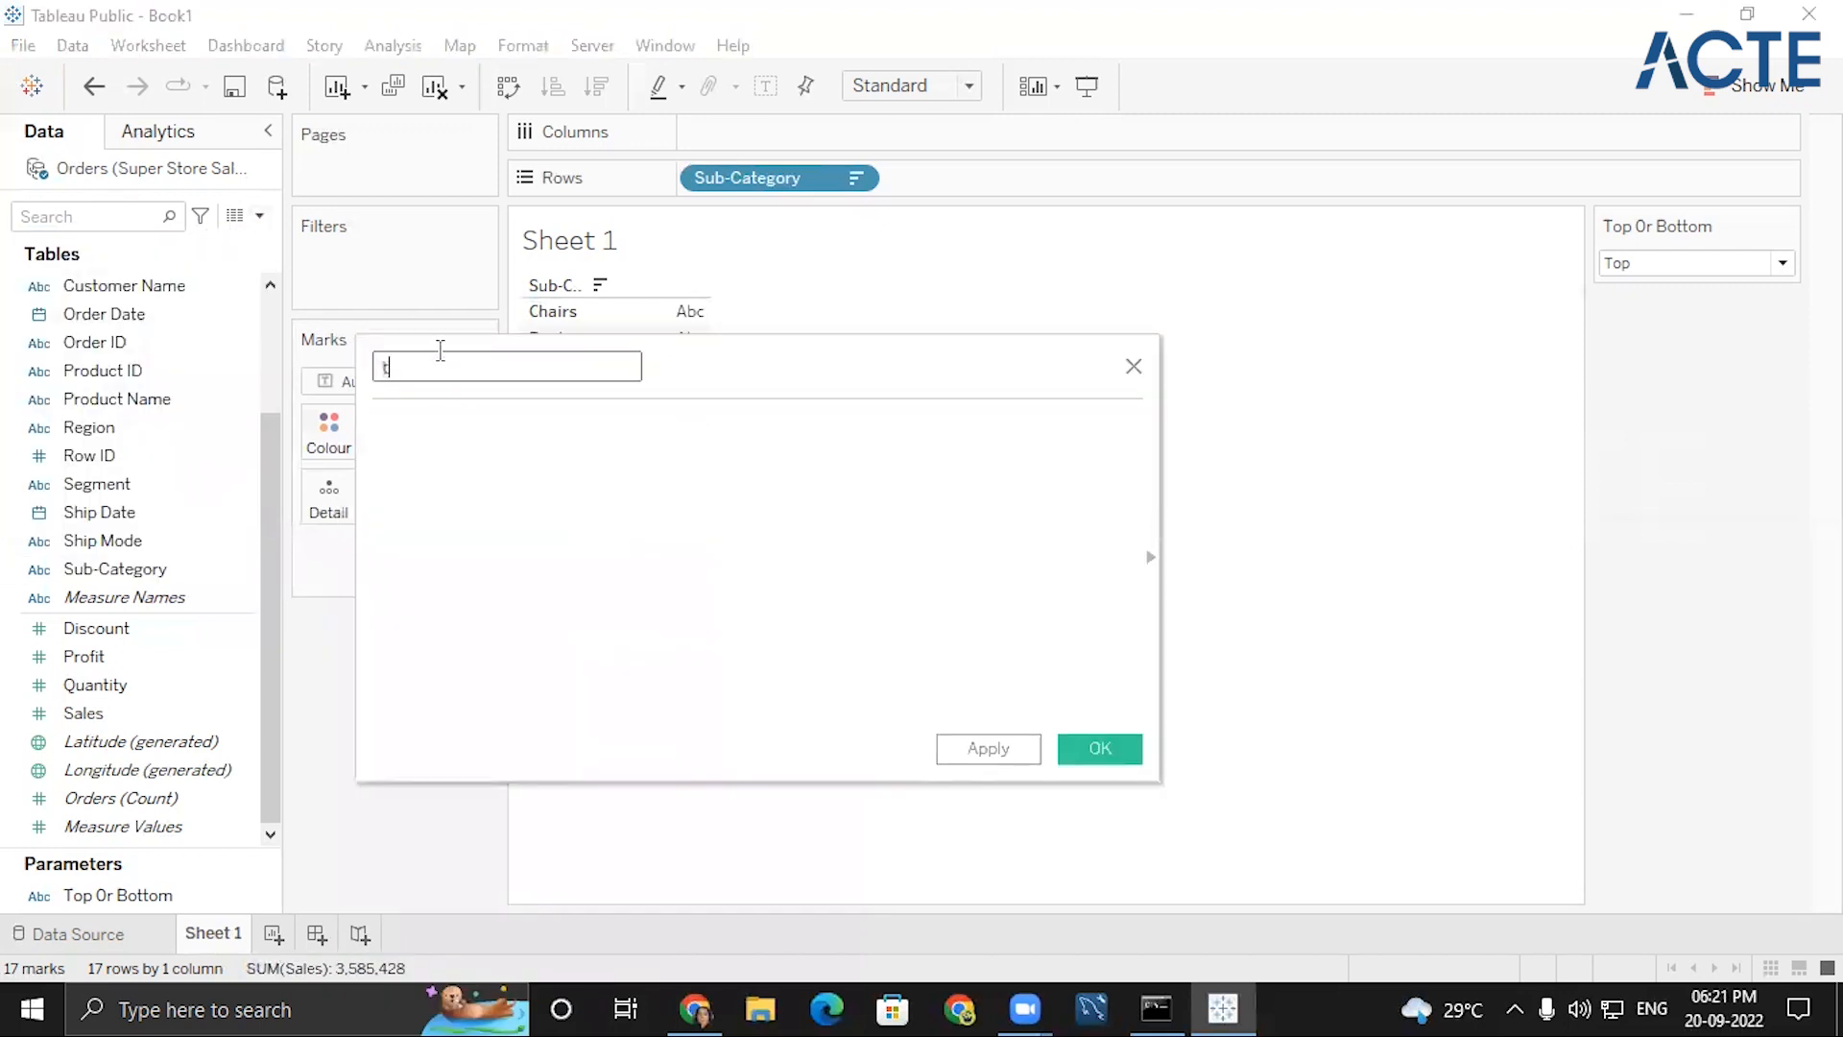
key("BackSpace")
key("BackSpace")
key("BackSpace")
type("Tom /Bottom")
- Begin the field's formula with CASE [Top 0r Bottom] and, on a second line, WHEN "Top" THEN
left_click(572, 464)
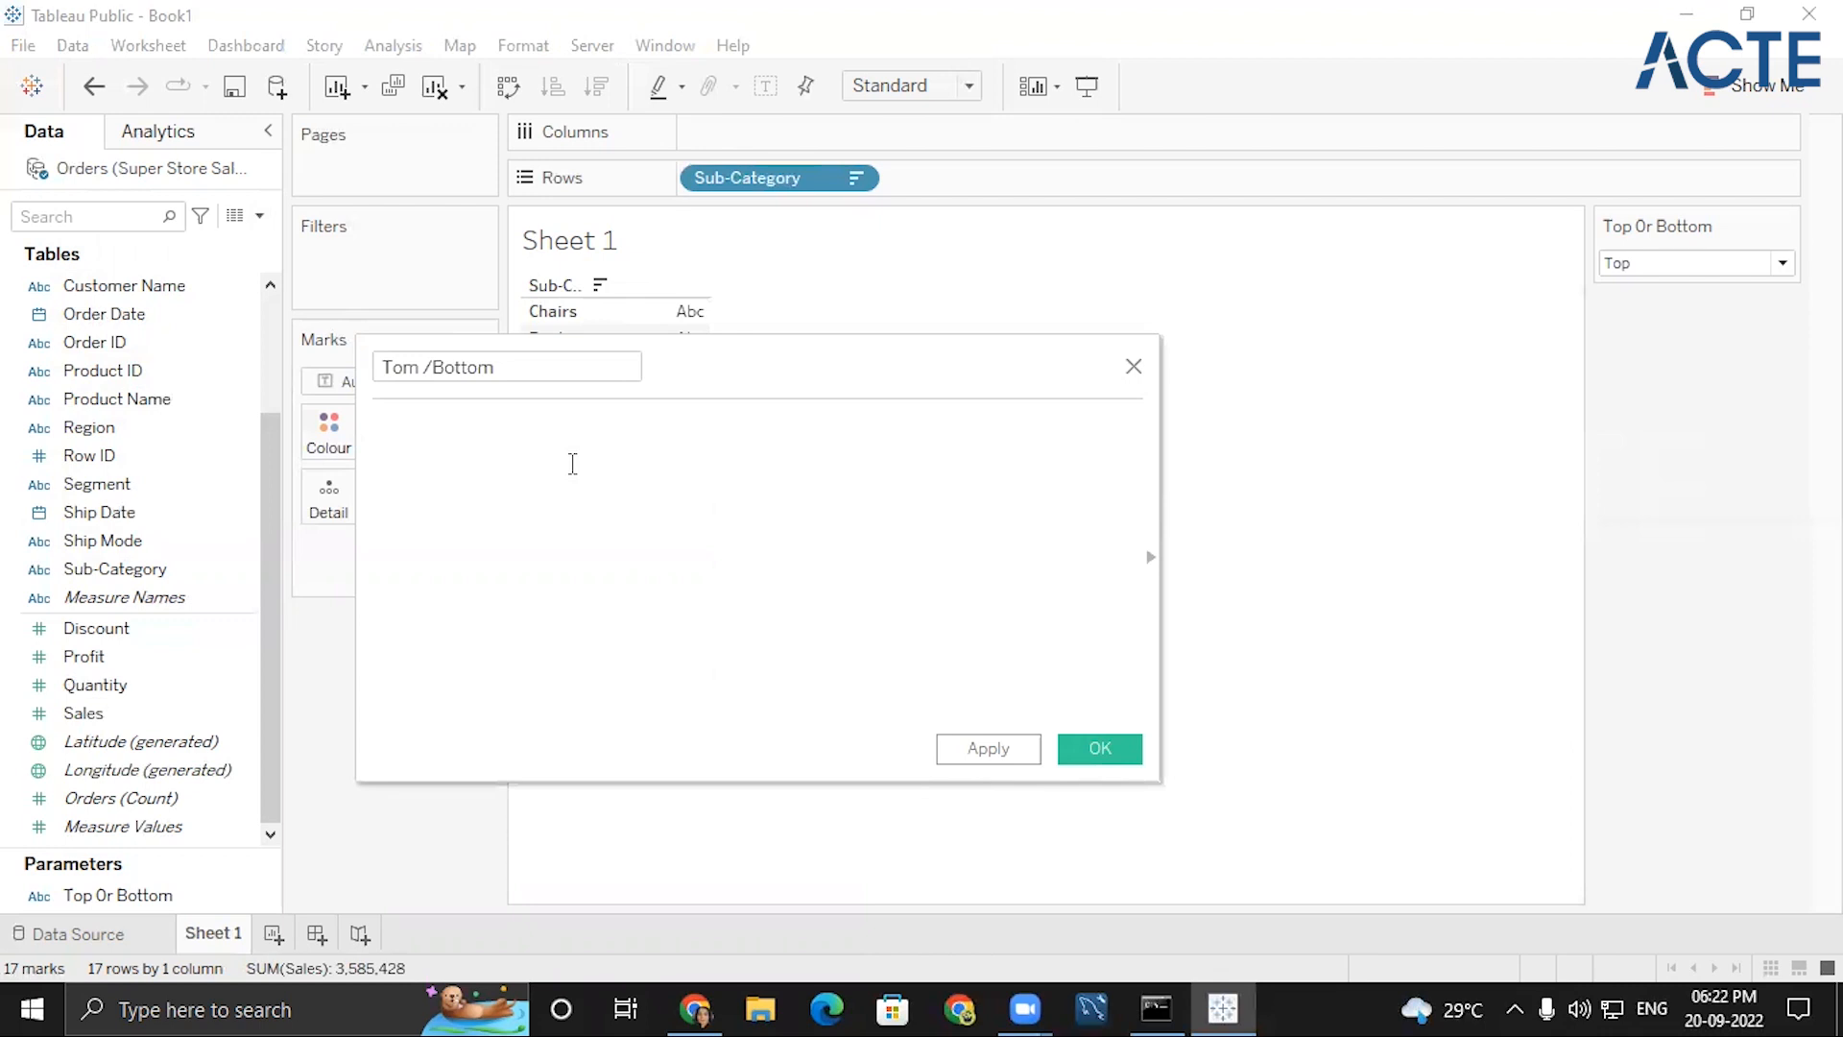
type("case top")
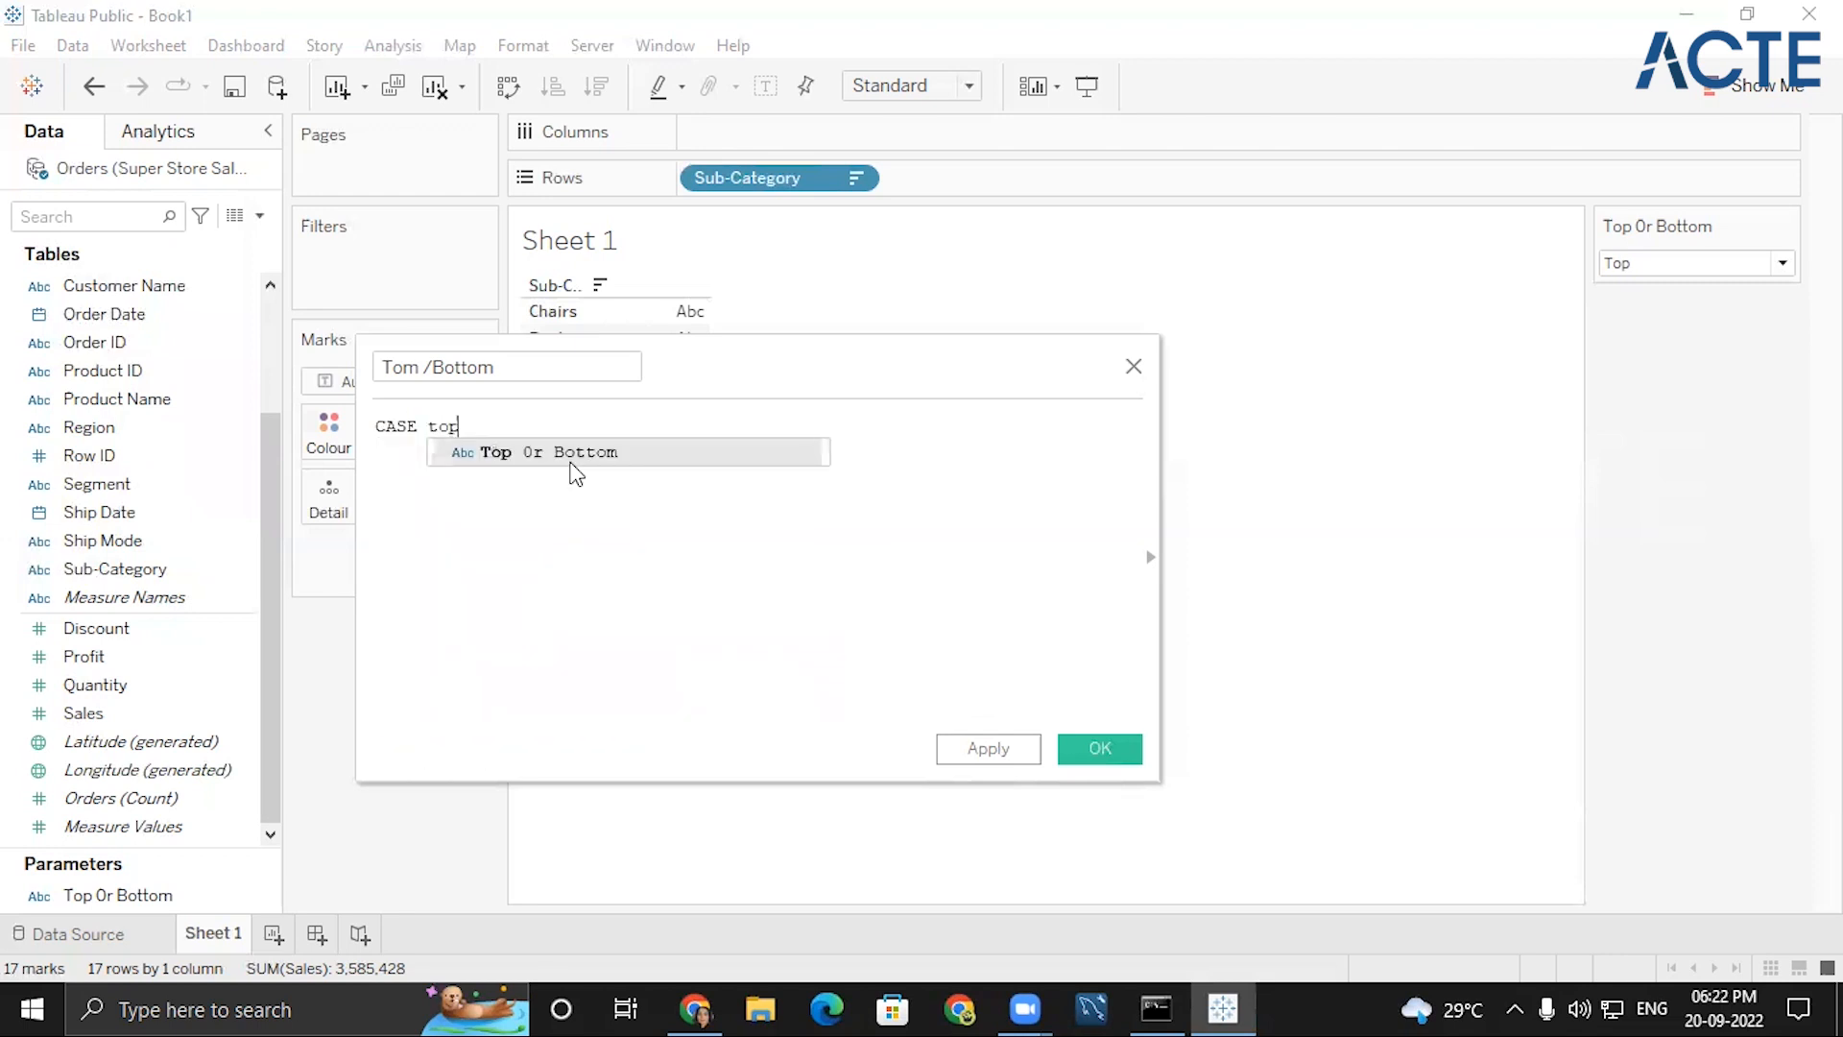
key("Return")
key("Return")
type("when")
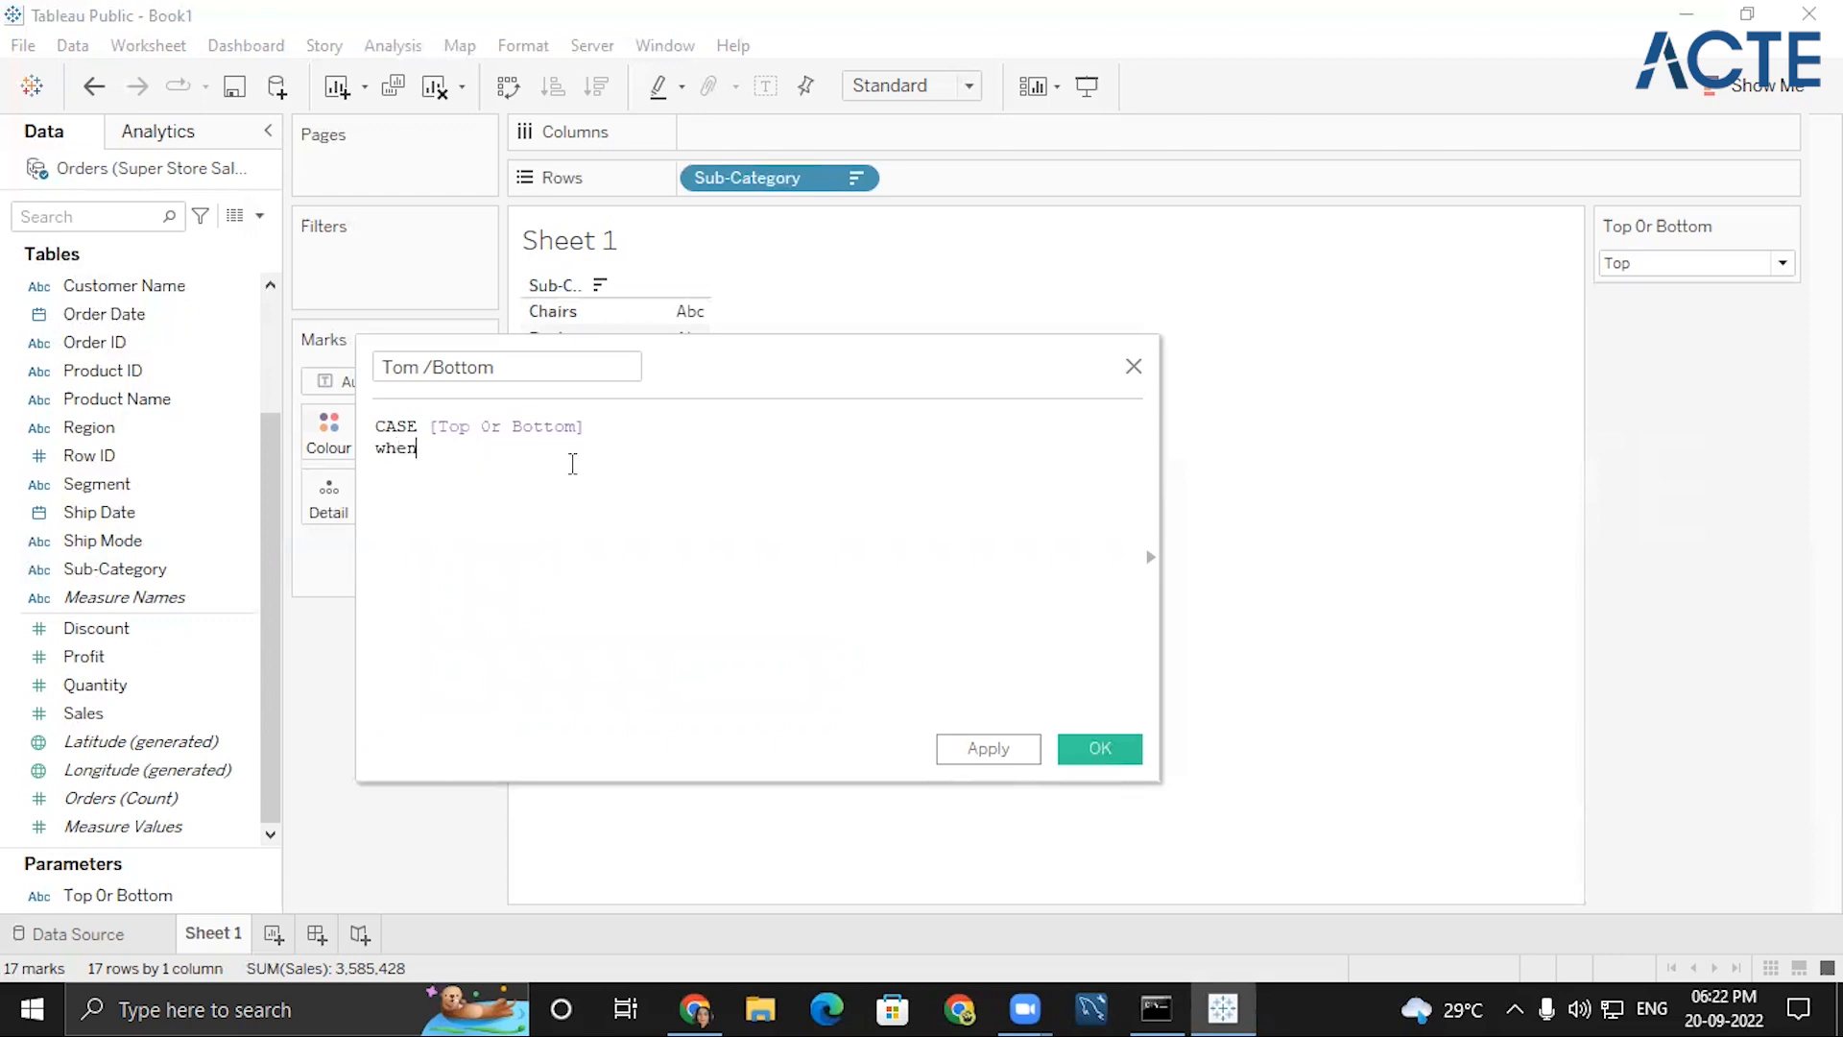
key("Return")
type("\"Top\" th")
key("Return")
- Add RANK(SUM([Sales])) as the result expression of the WHEN "Top" branch
type("rank(")
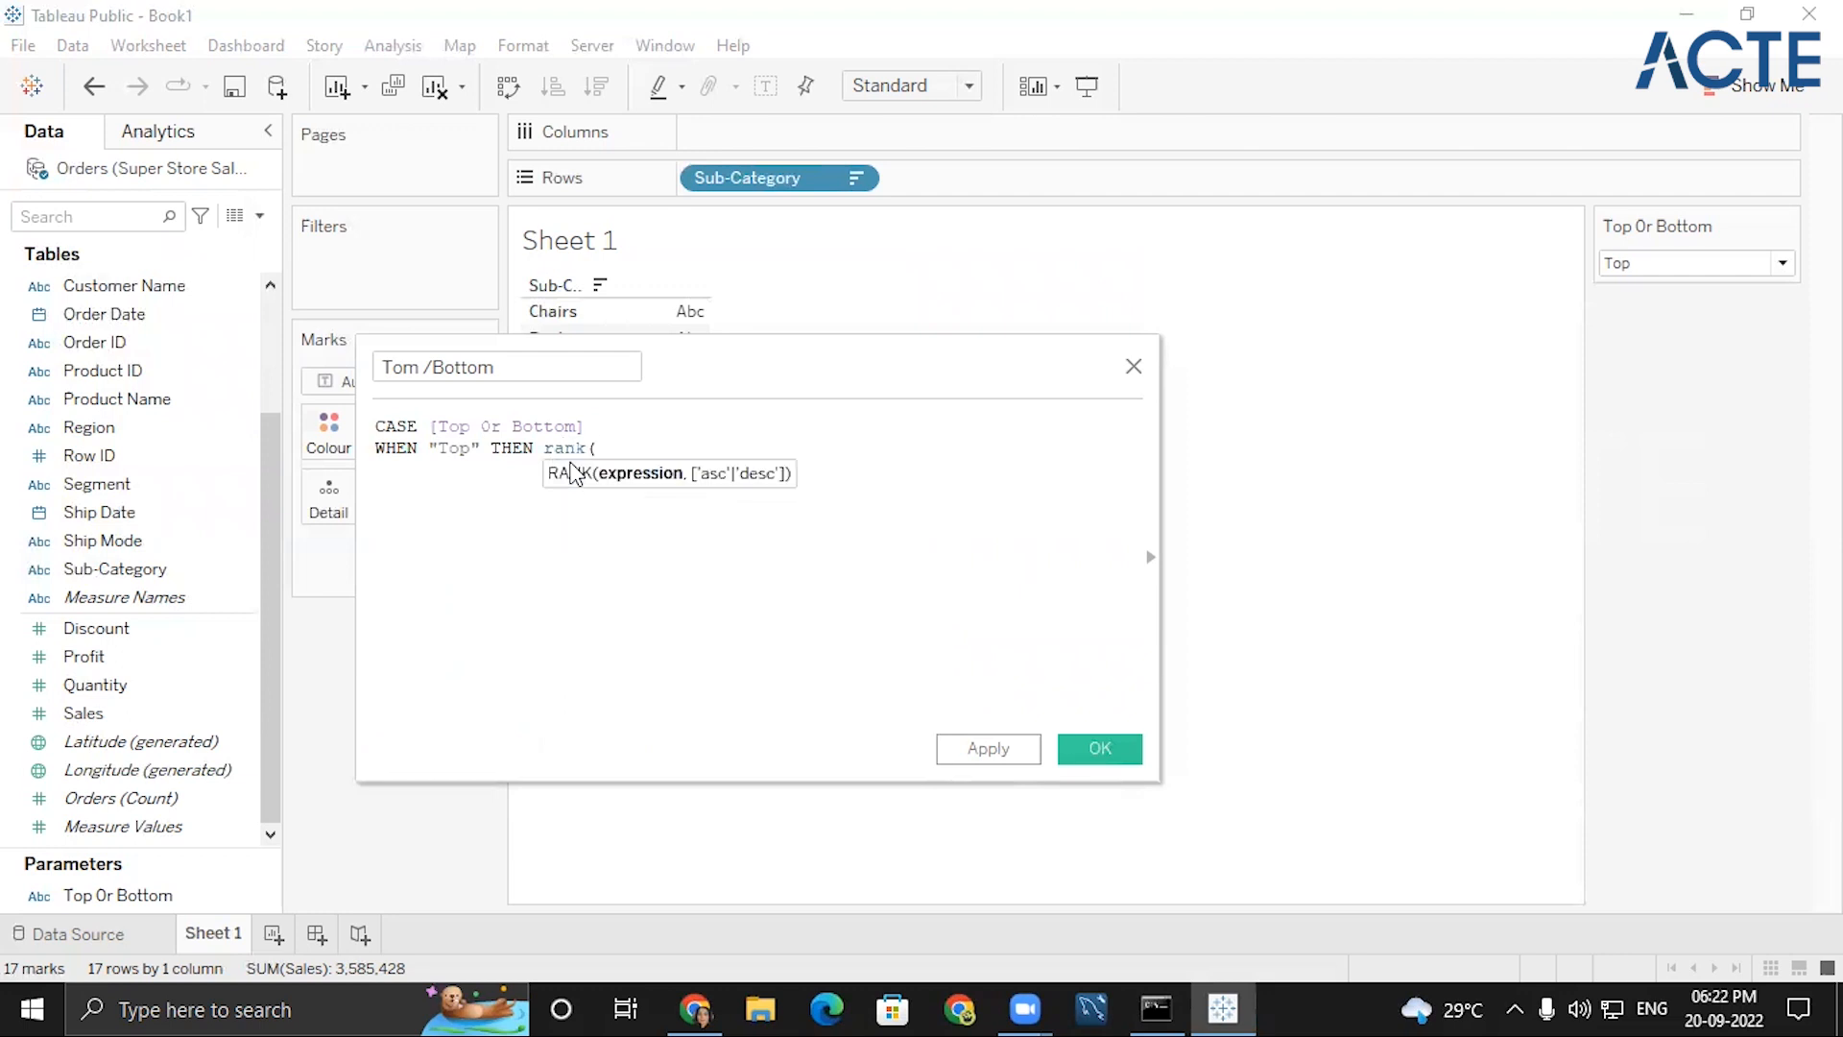
key("Return")
key("BackSpace")
key("BackSpace")
key("Return")
type("s")
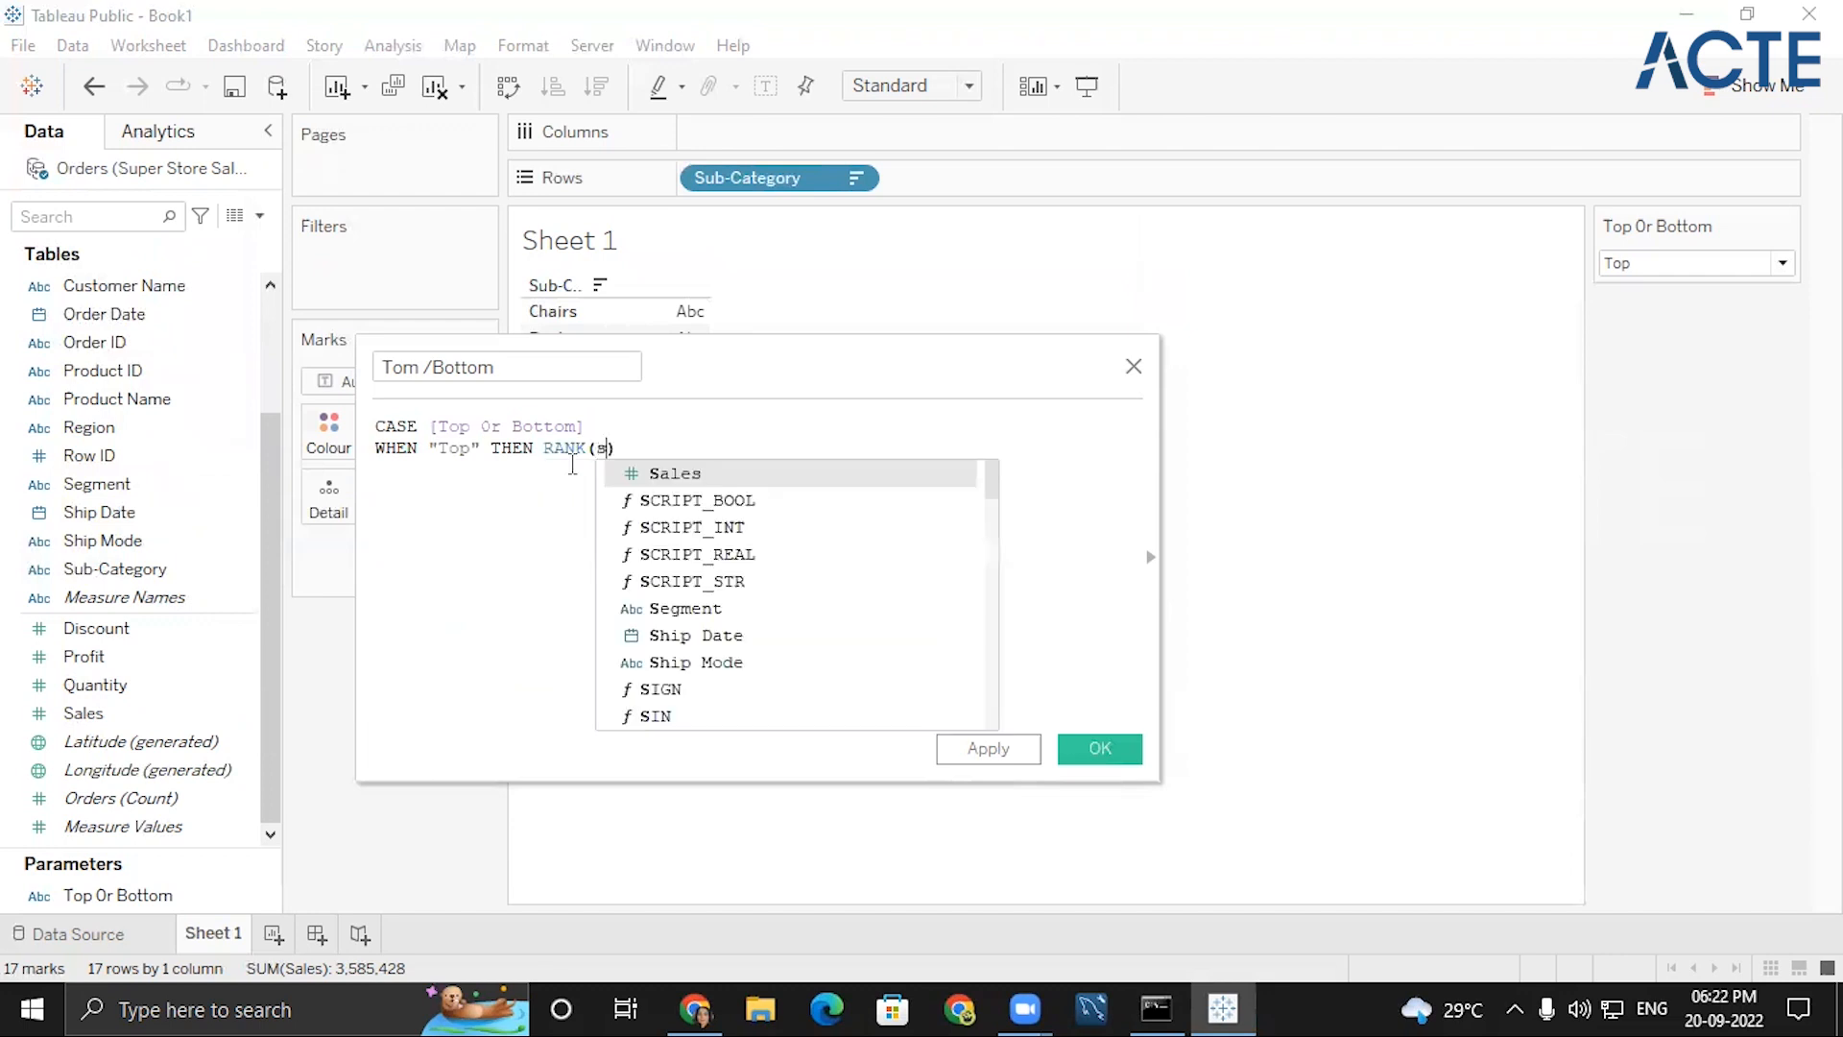
type("um")
key("Return")
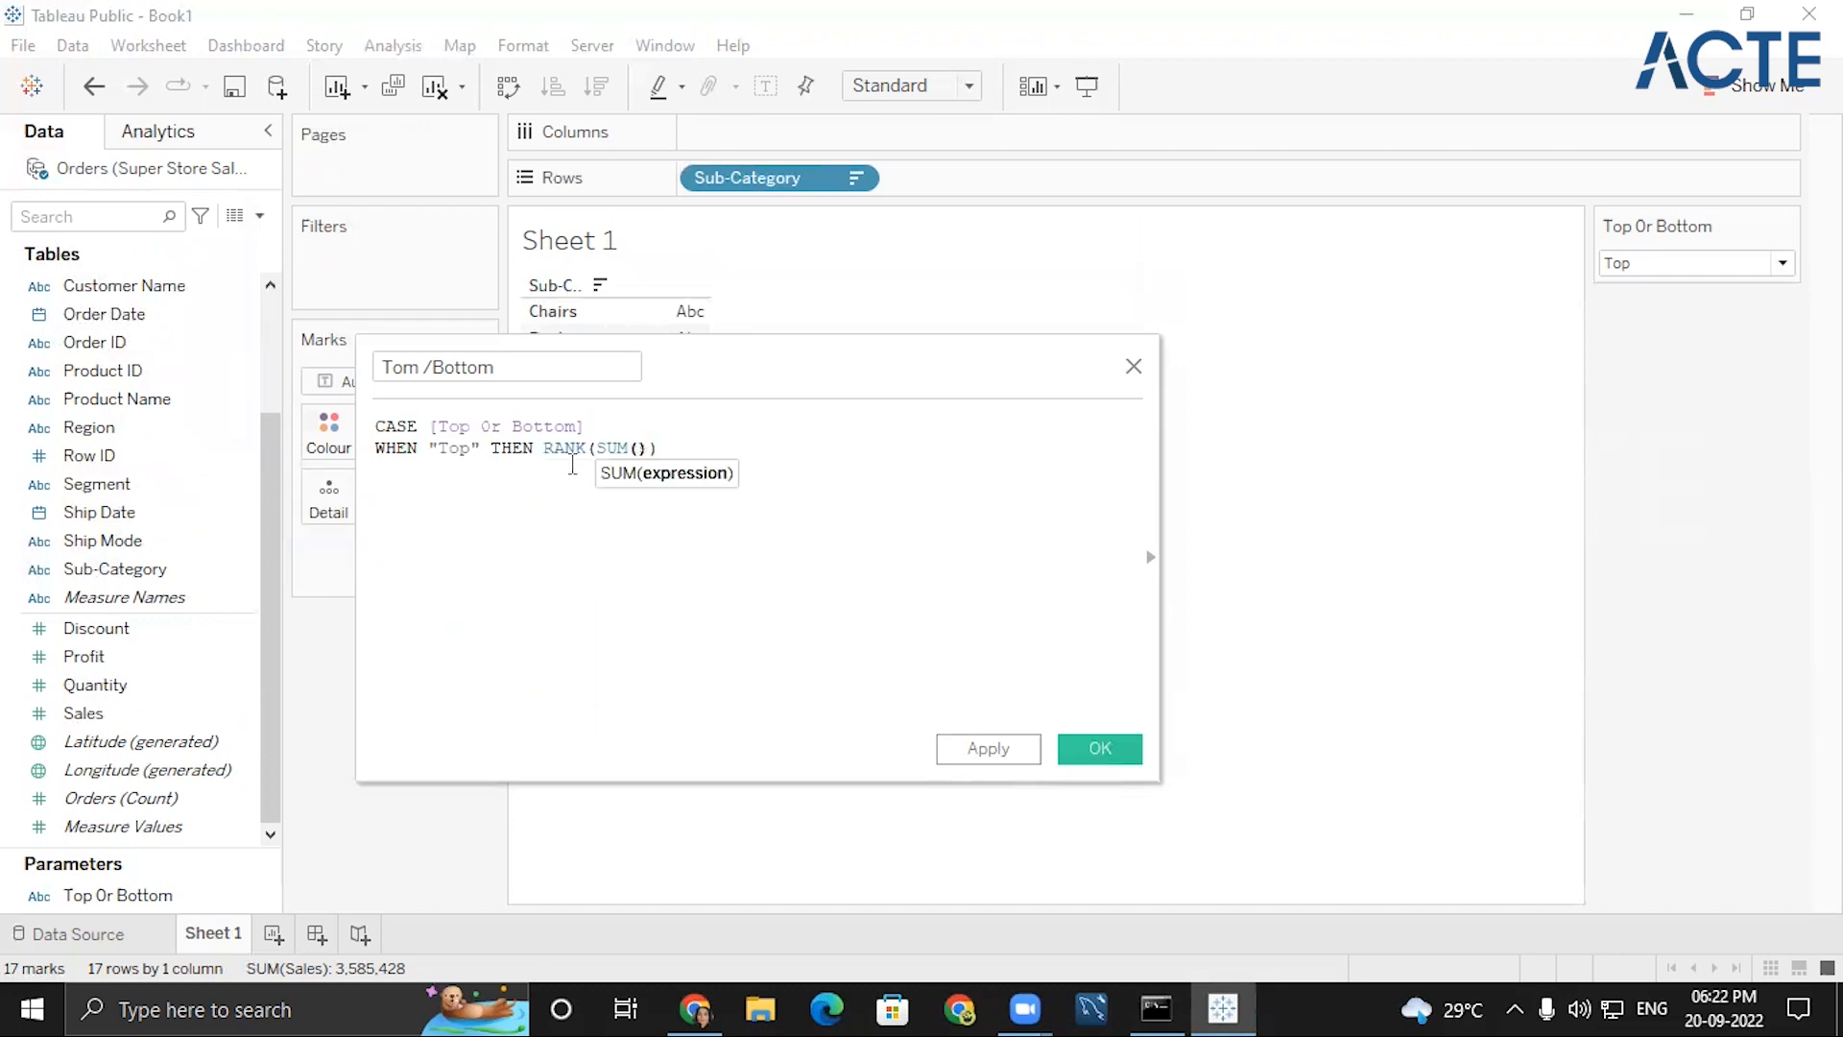
type("sal")
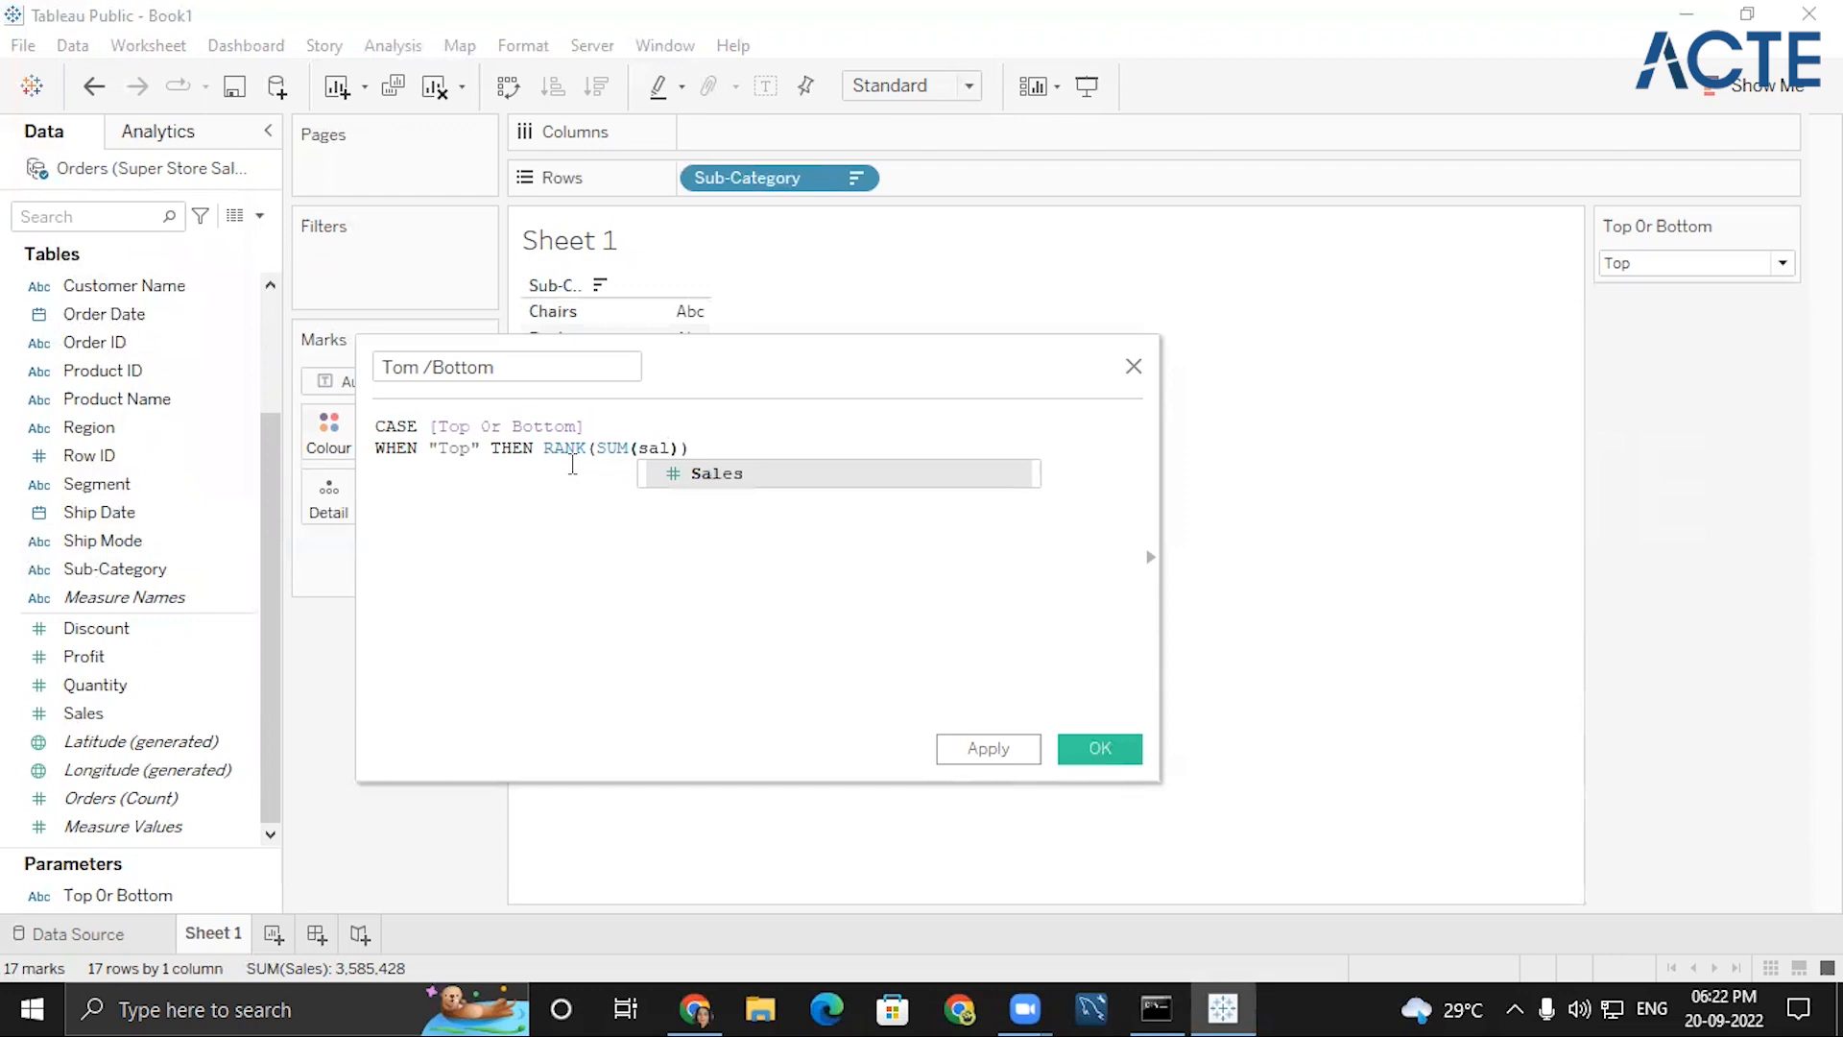
key("Return")
key("Right")
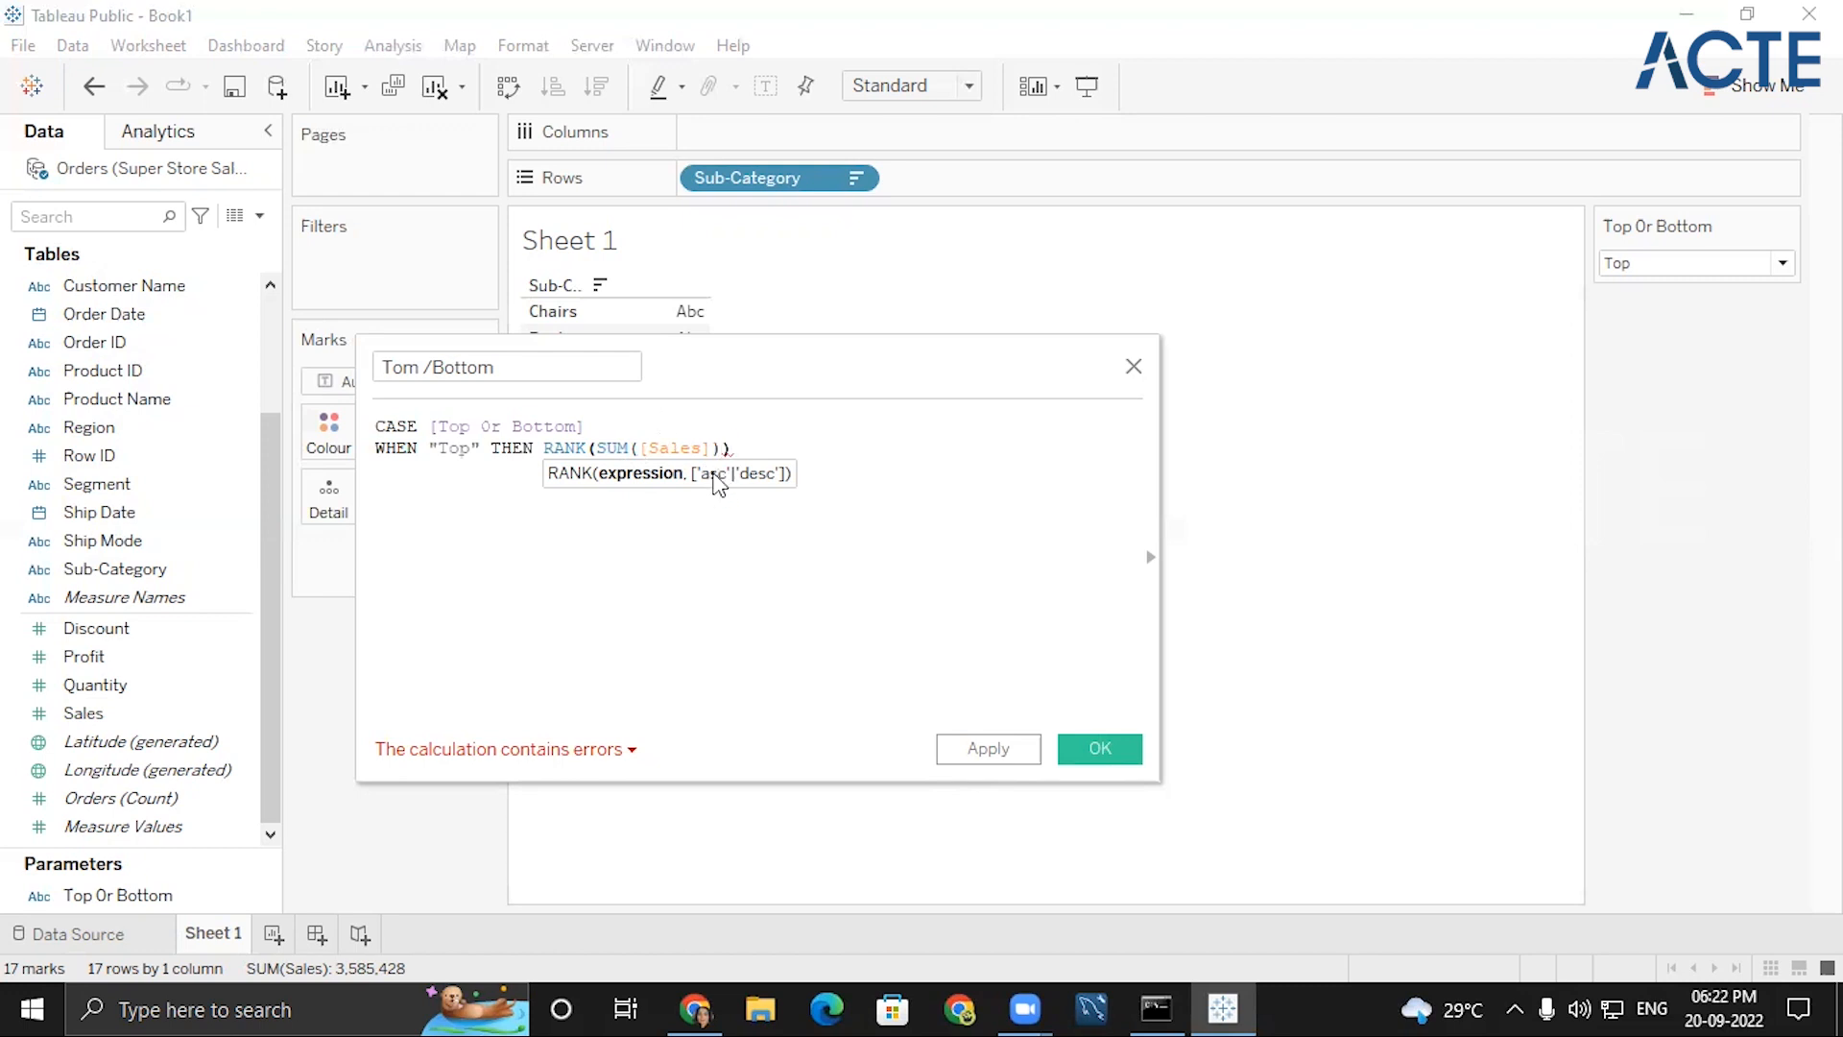
- Give the Top branch's RANK function the 'desc' sort argument and add the condition <=5 after it
type(",")
type("''")
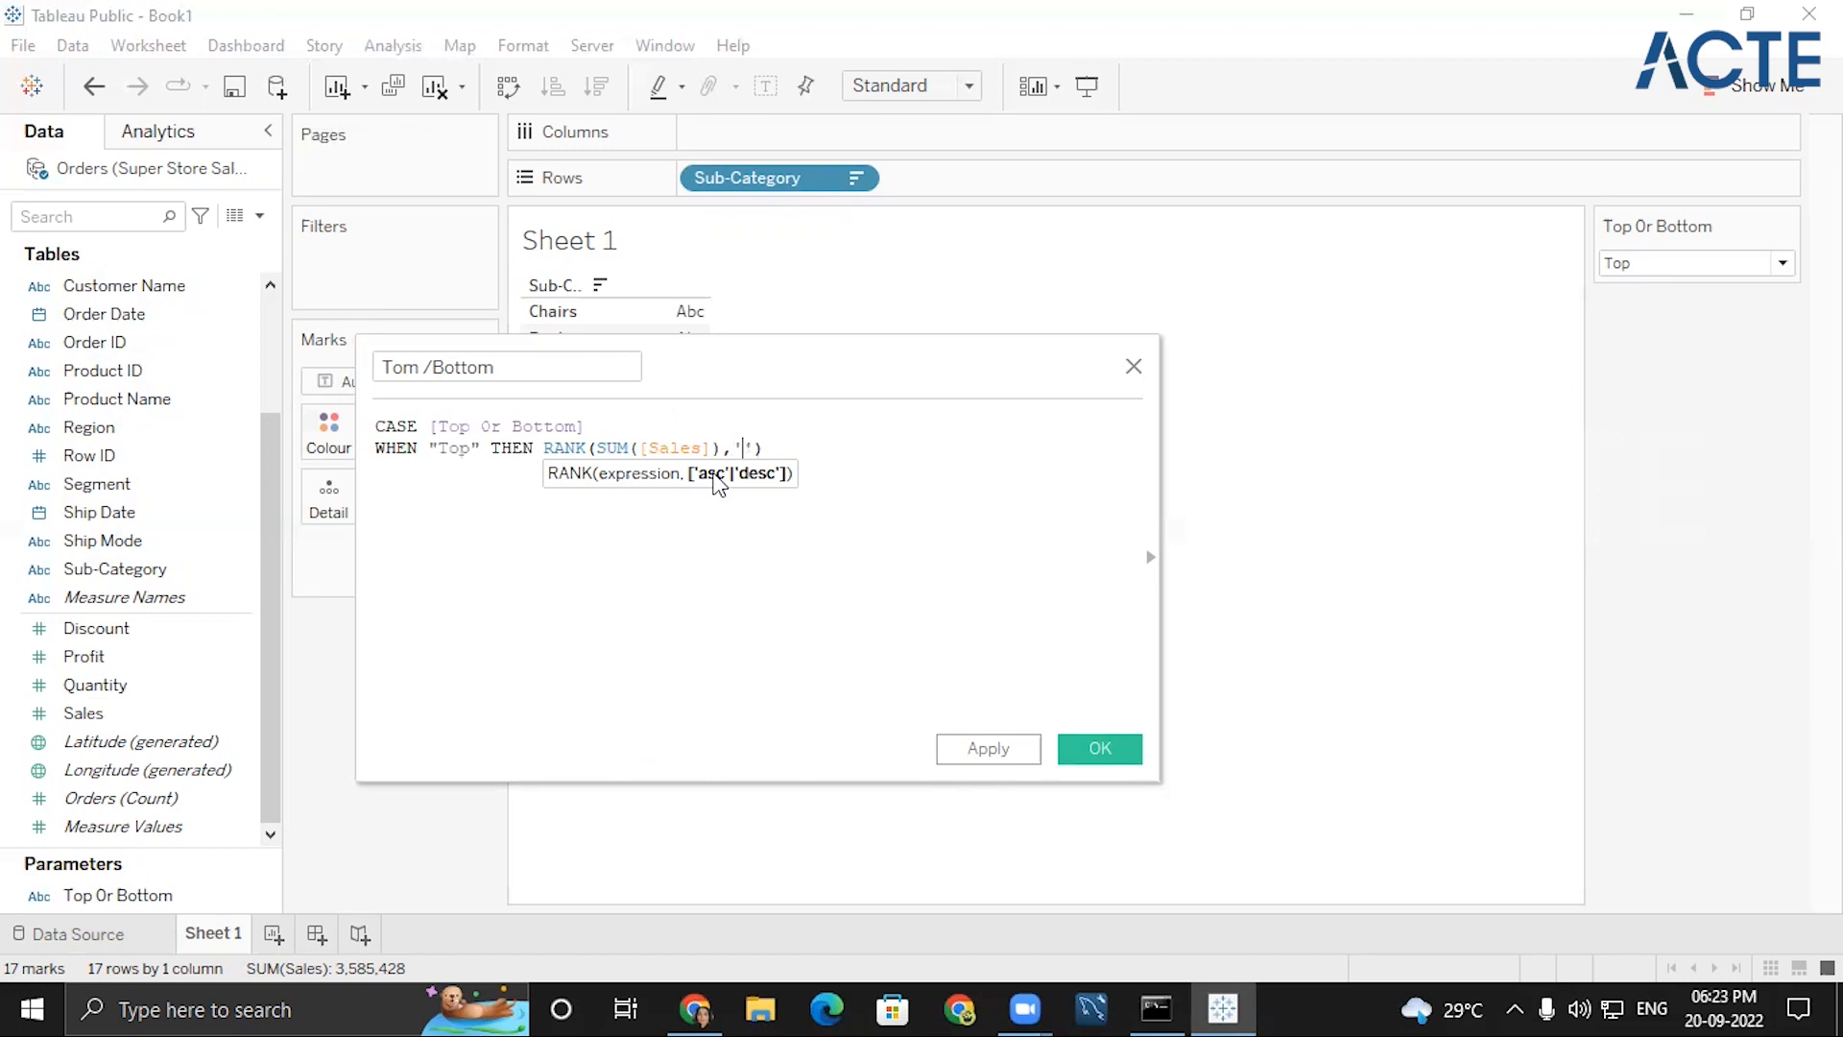
type("d")
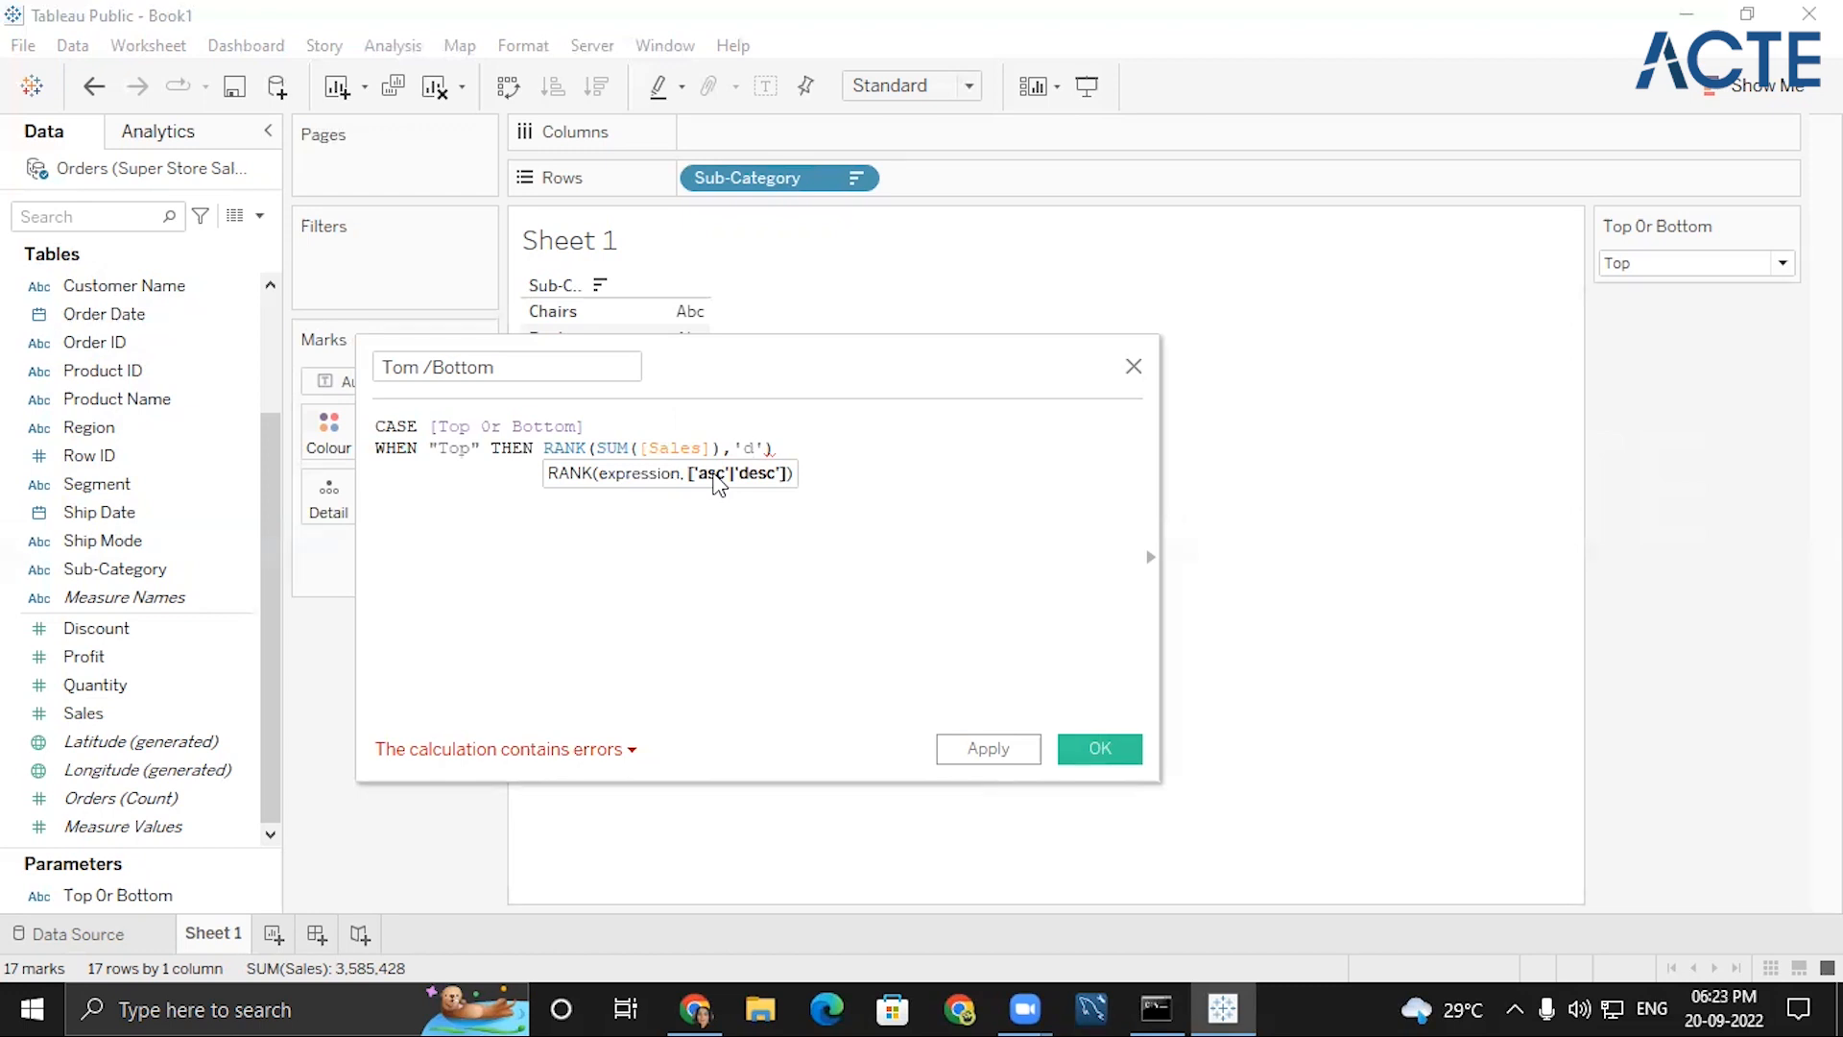
type("esc")
left_click(862, 484)
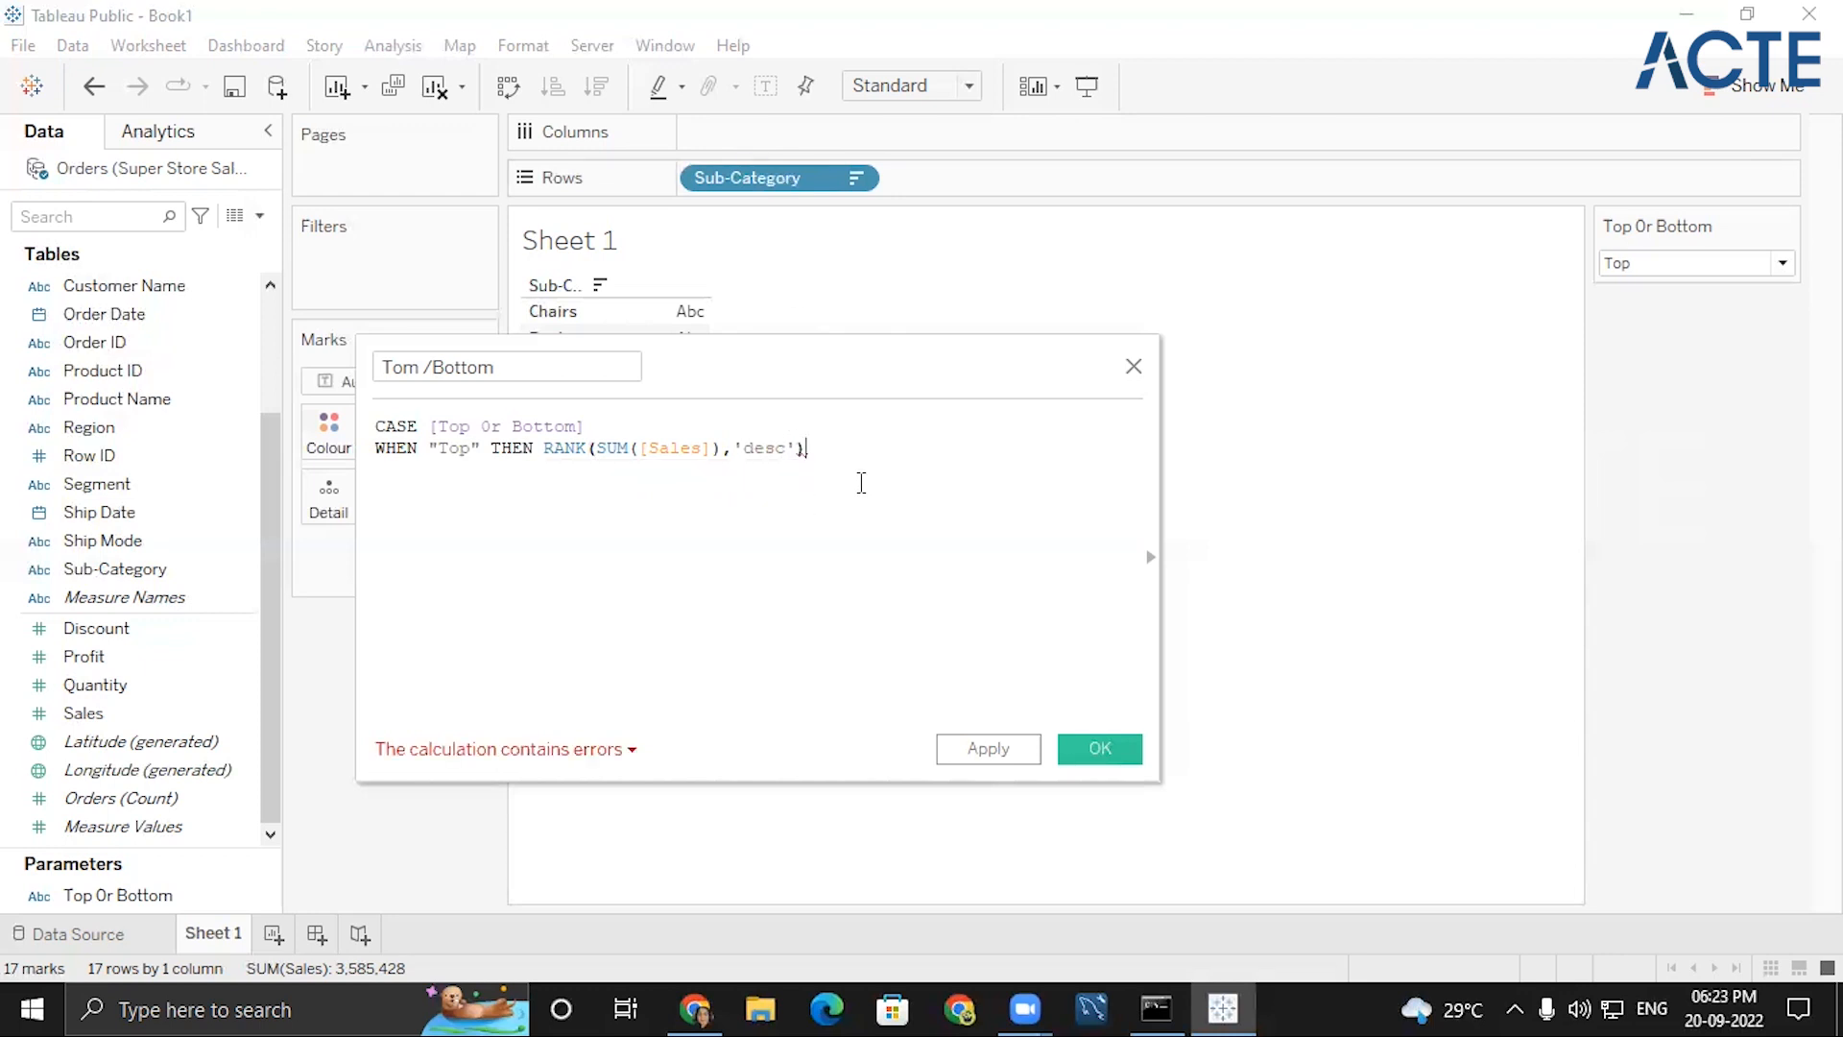
type("<=")
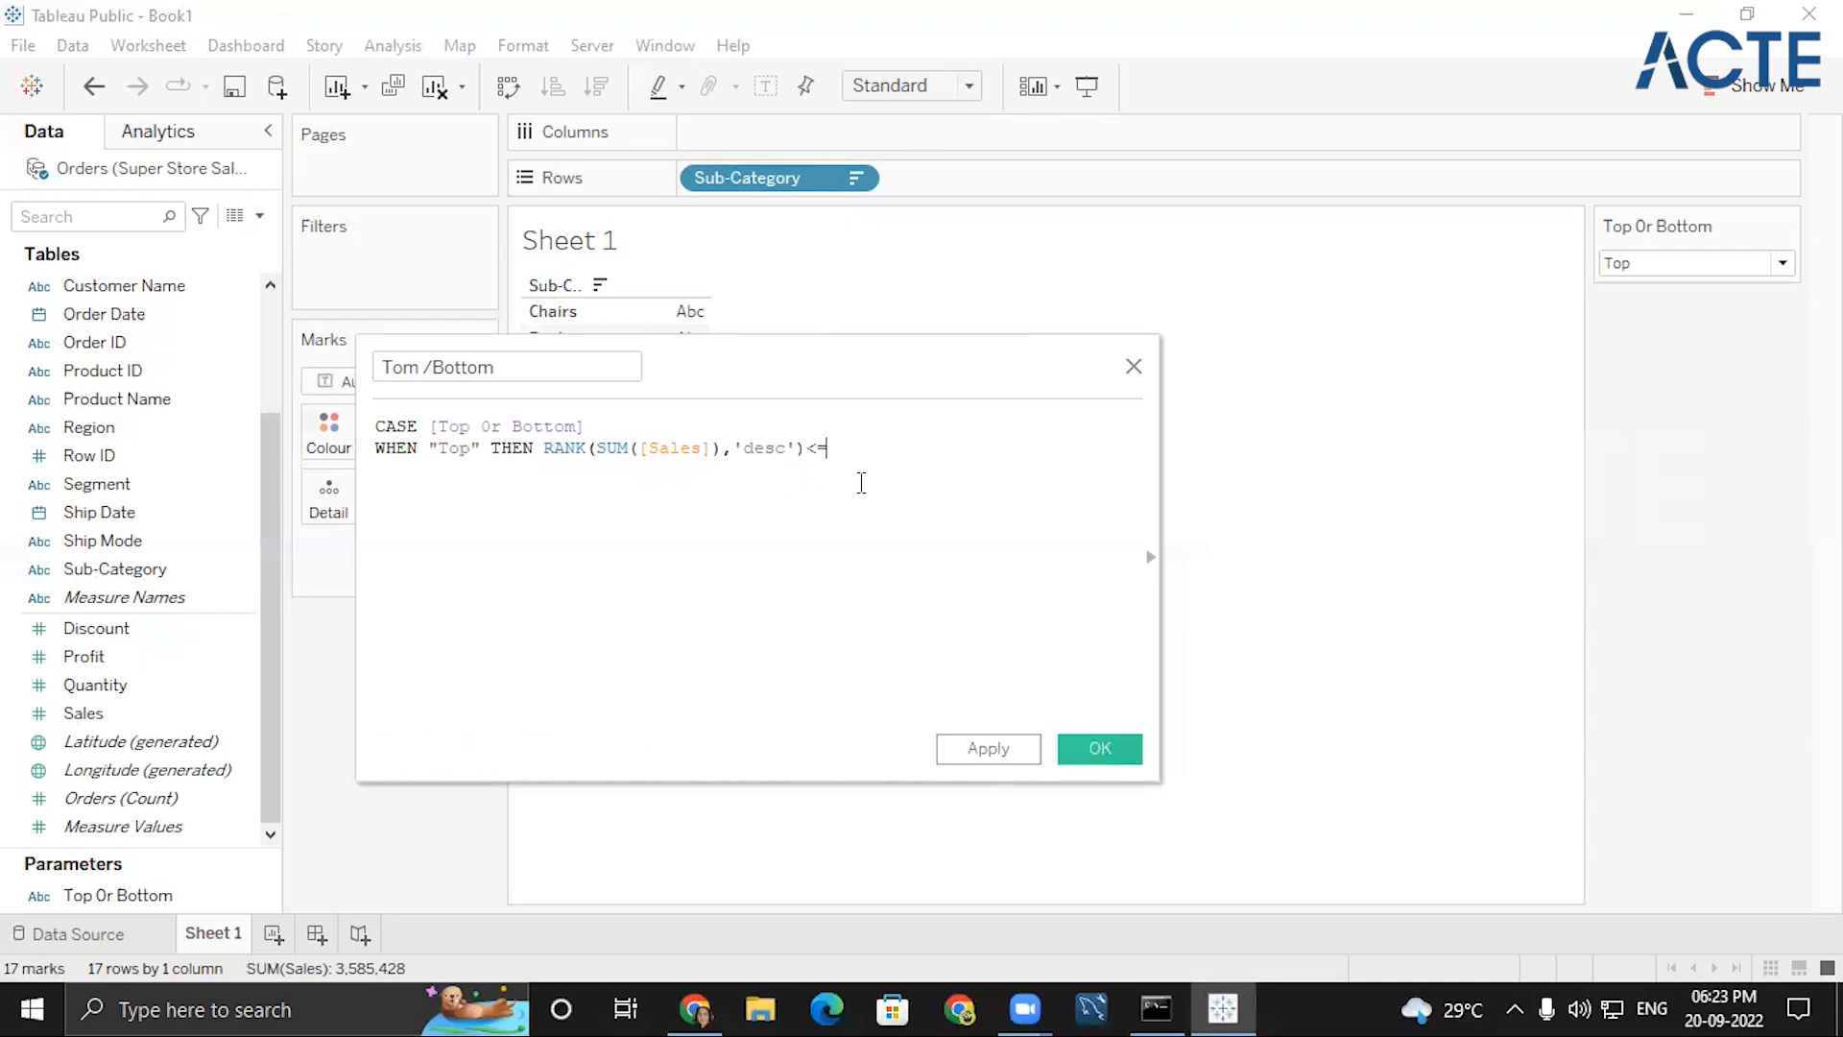
type("5")
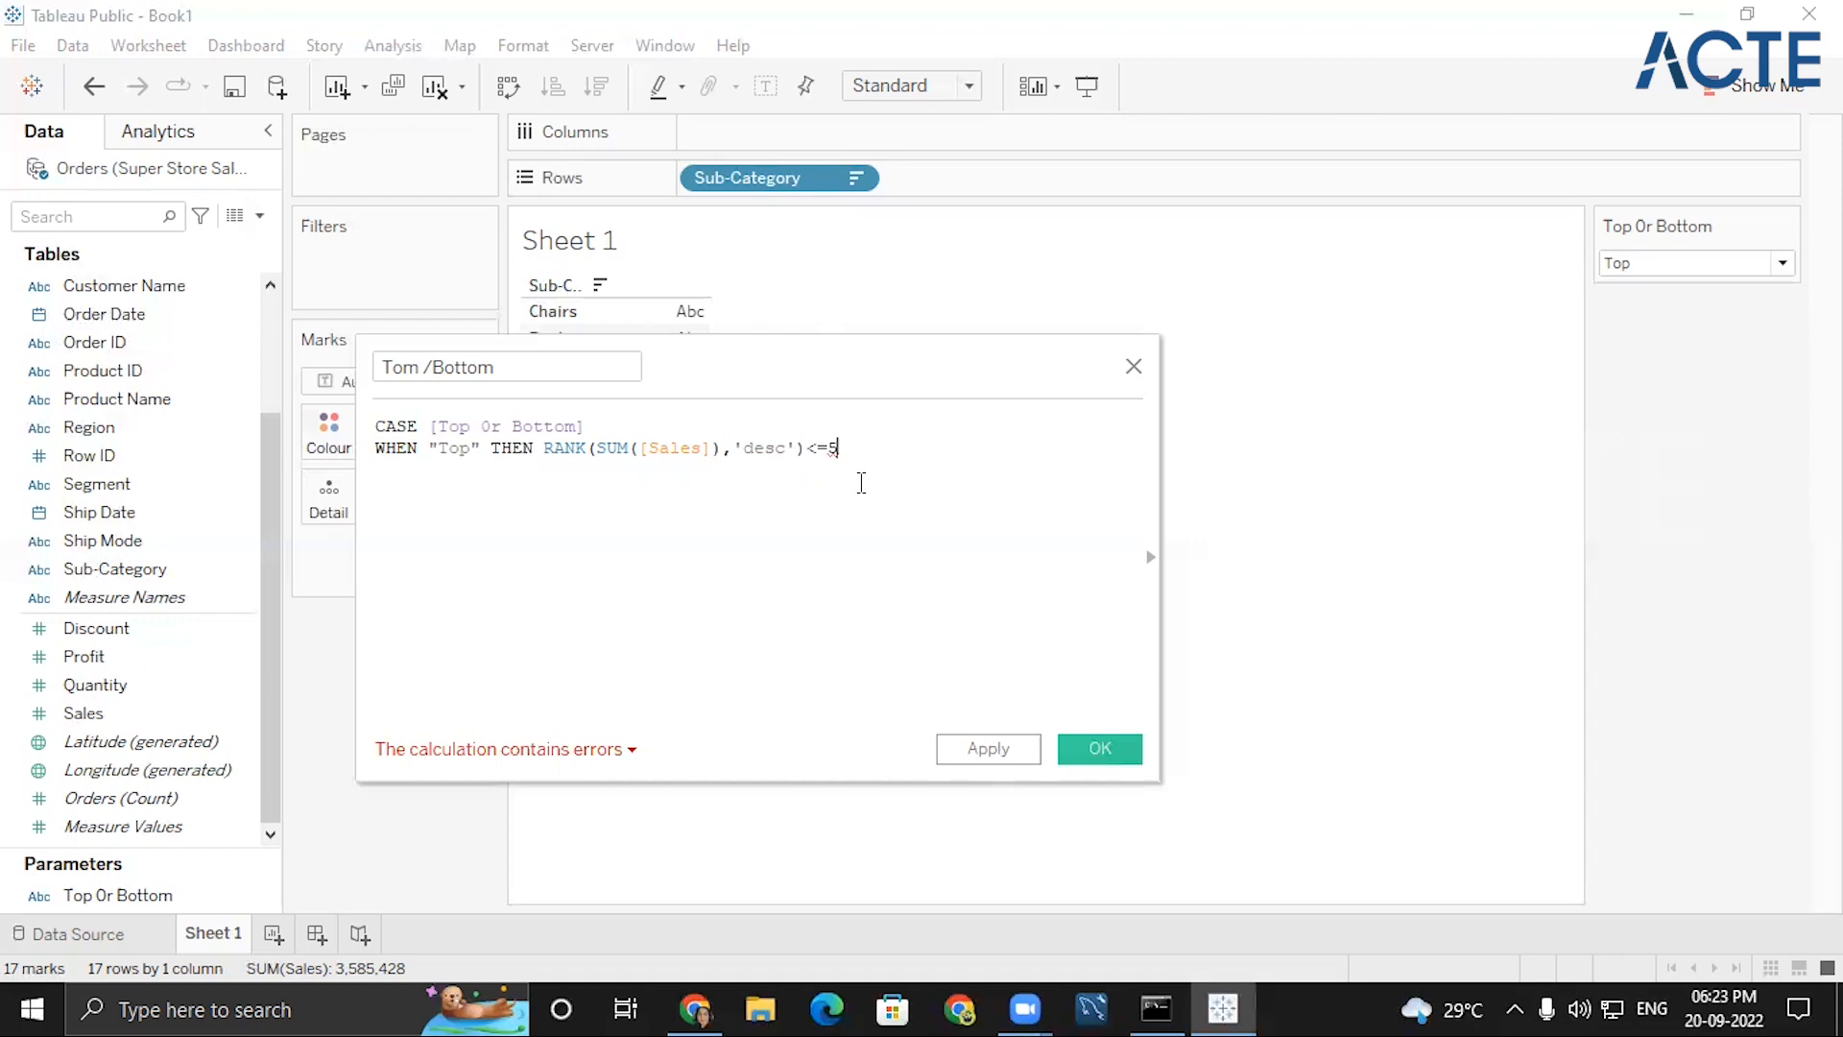
- Add an ELSE branch on the formula's third line, starting with the RANK function
key("Return")
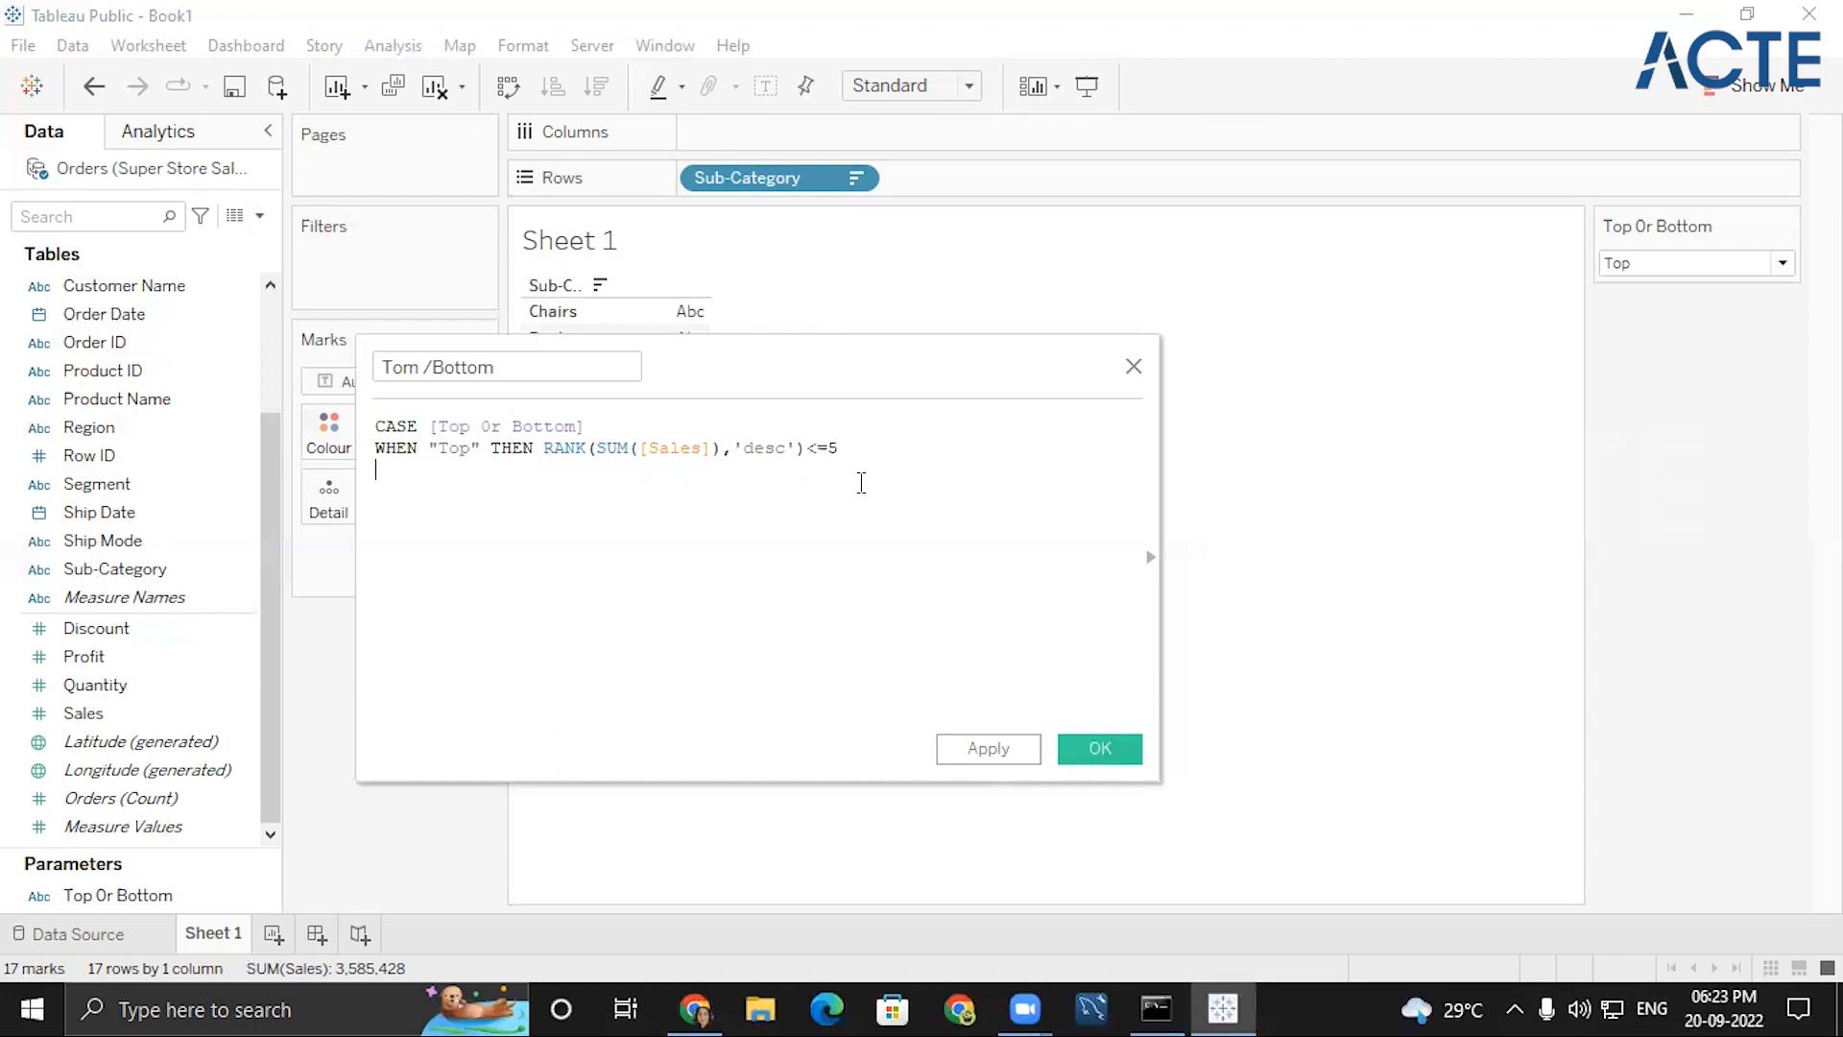
type("w")
key("BackSpace")
type("else")
key("Return")
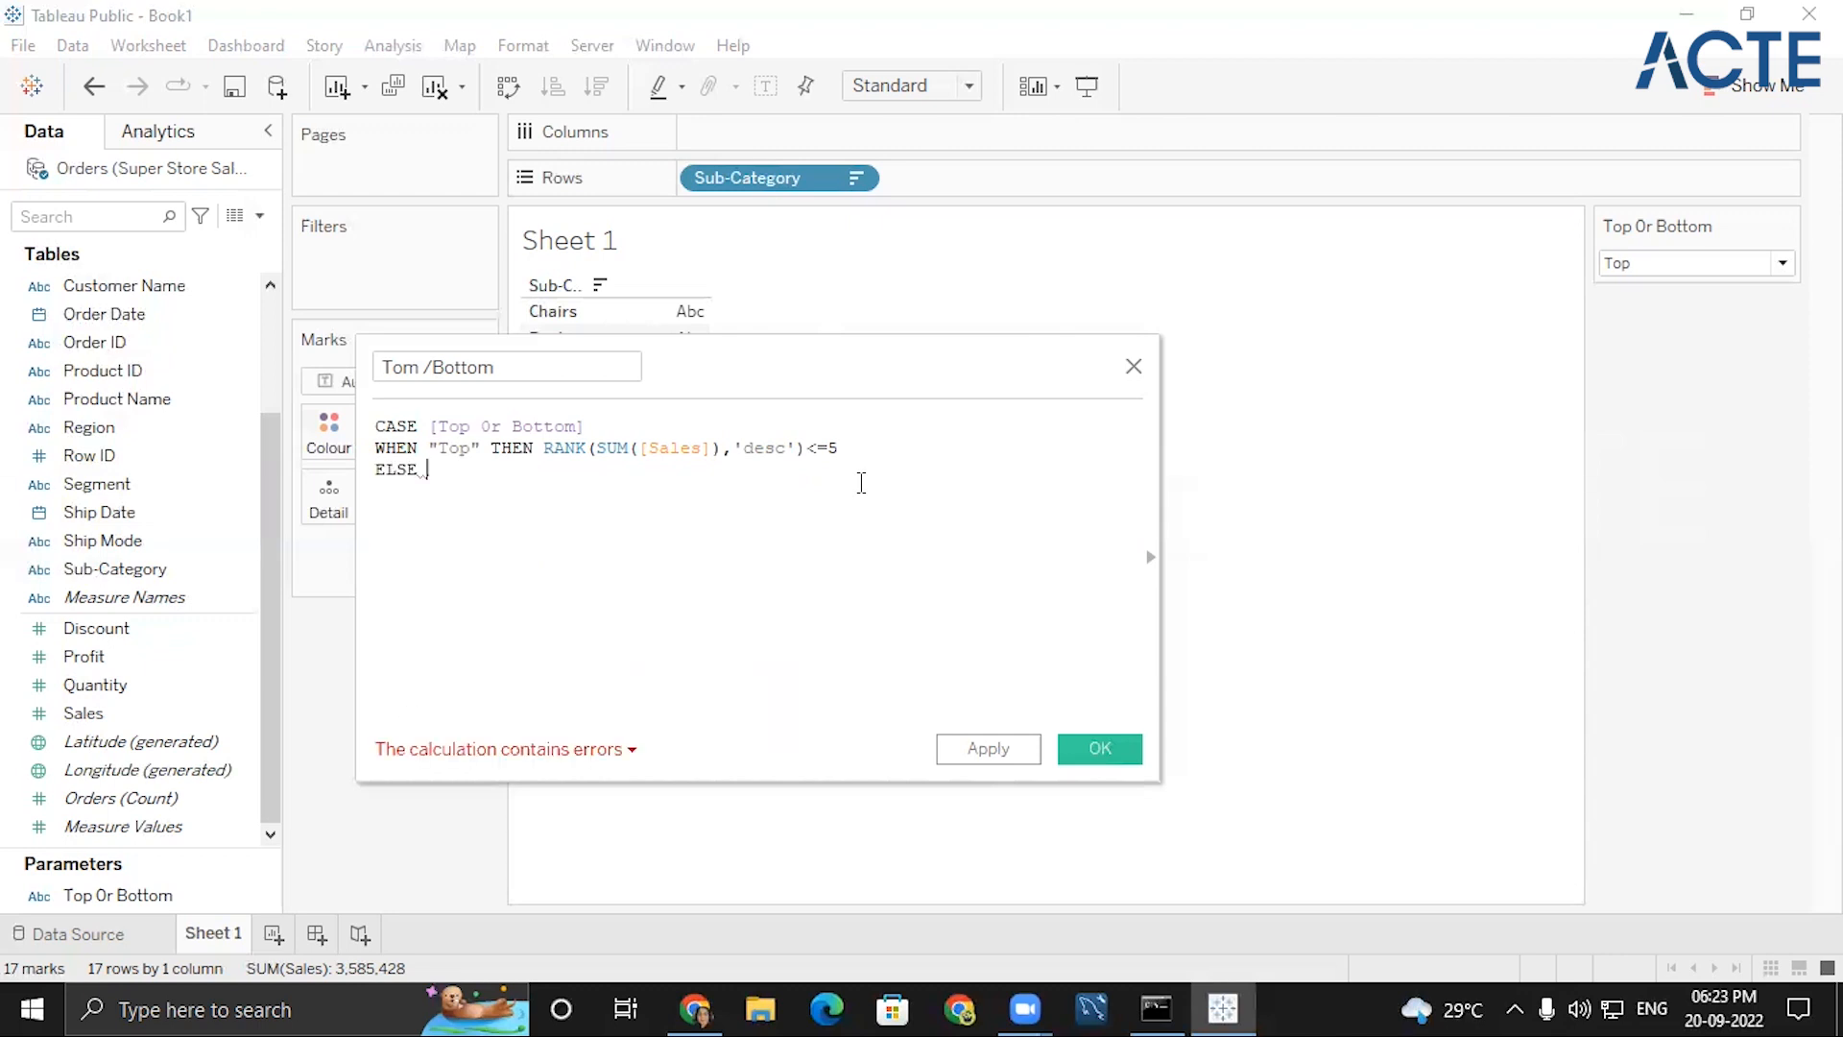
type("ran")
key("Return")
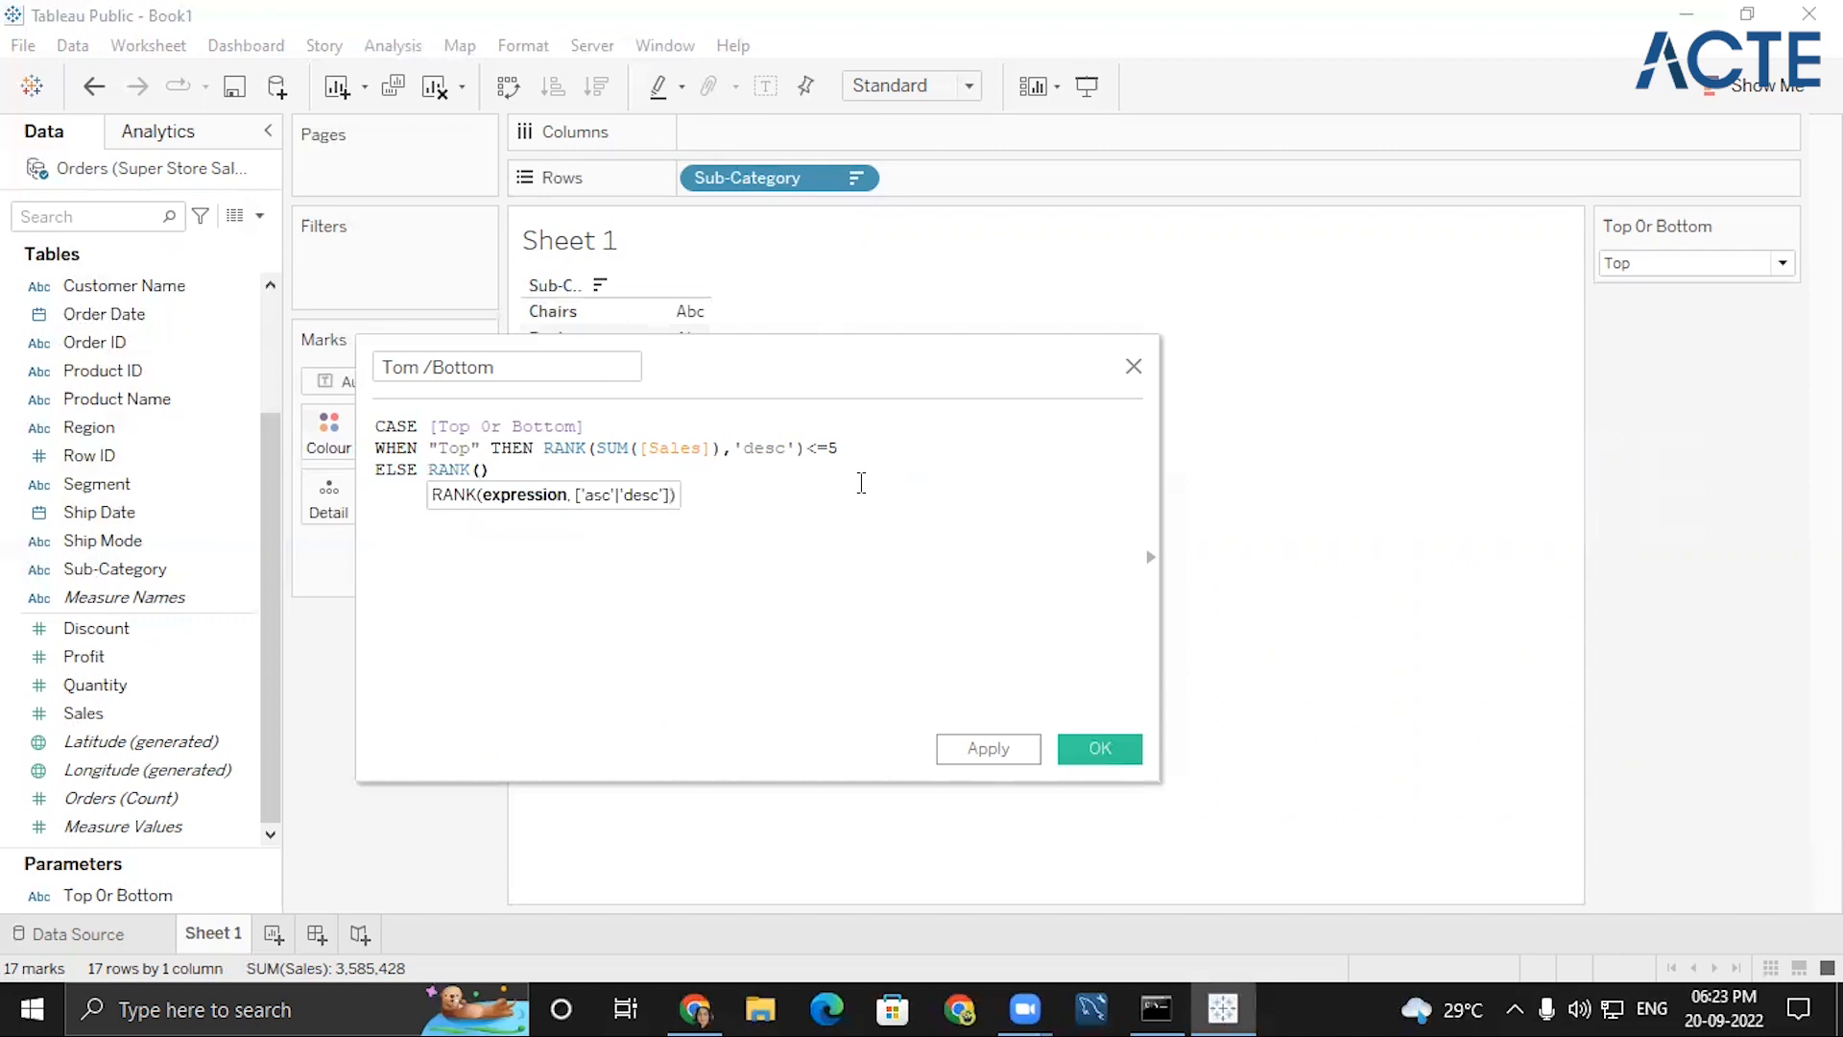
- Give the ELSE branch's RANK function SUM([Sales]) and the 'asc' sort argument, and add the condition <=5 after it
type("sum")
key("Return")
type("sal")
key("Return")
type(",'asc")
type("'")
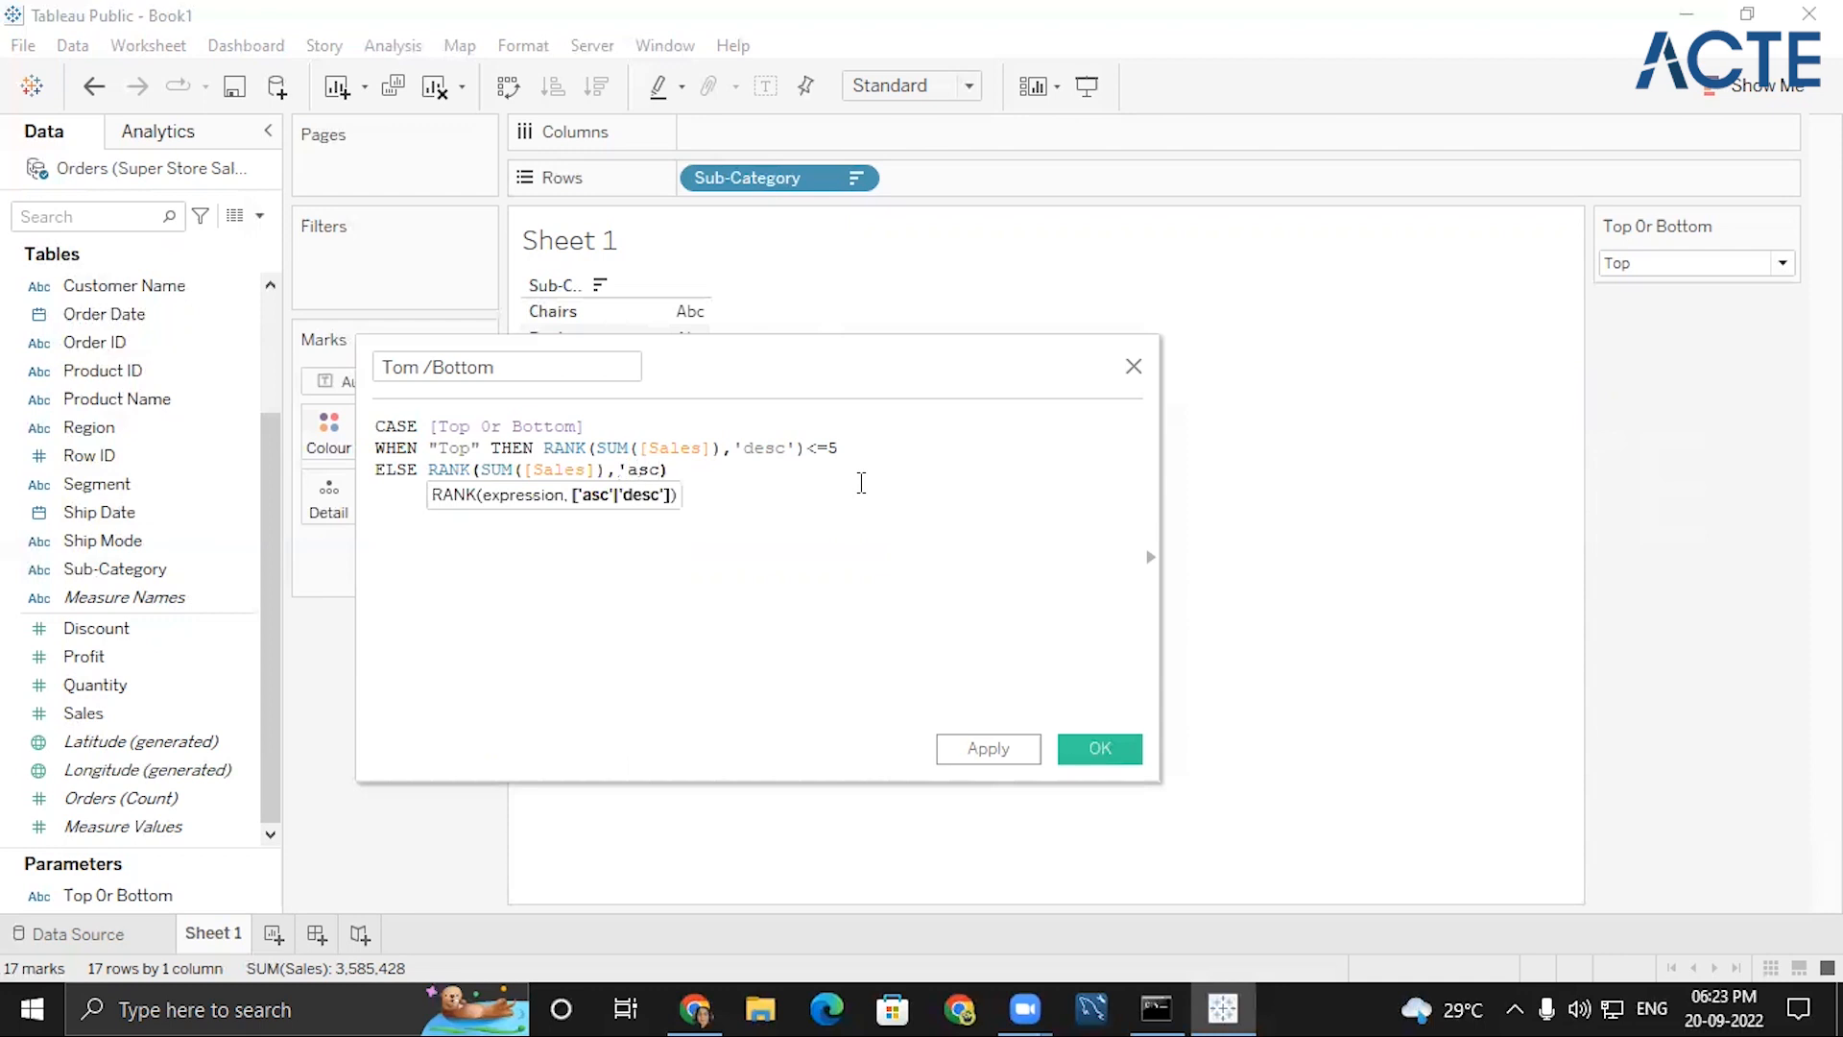
key("Right")
type("<=5")
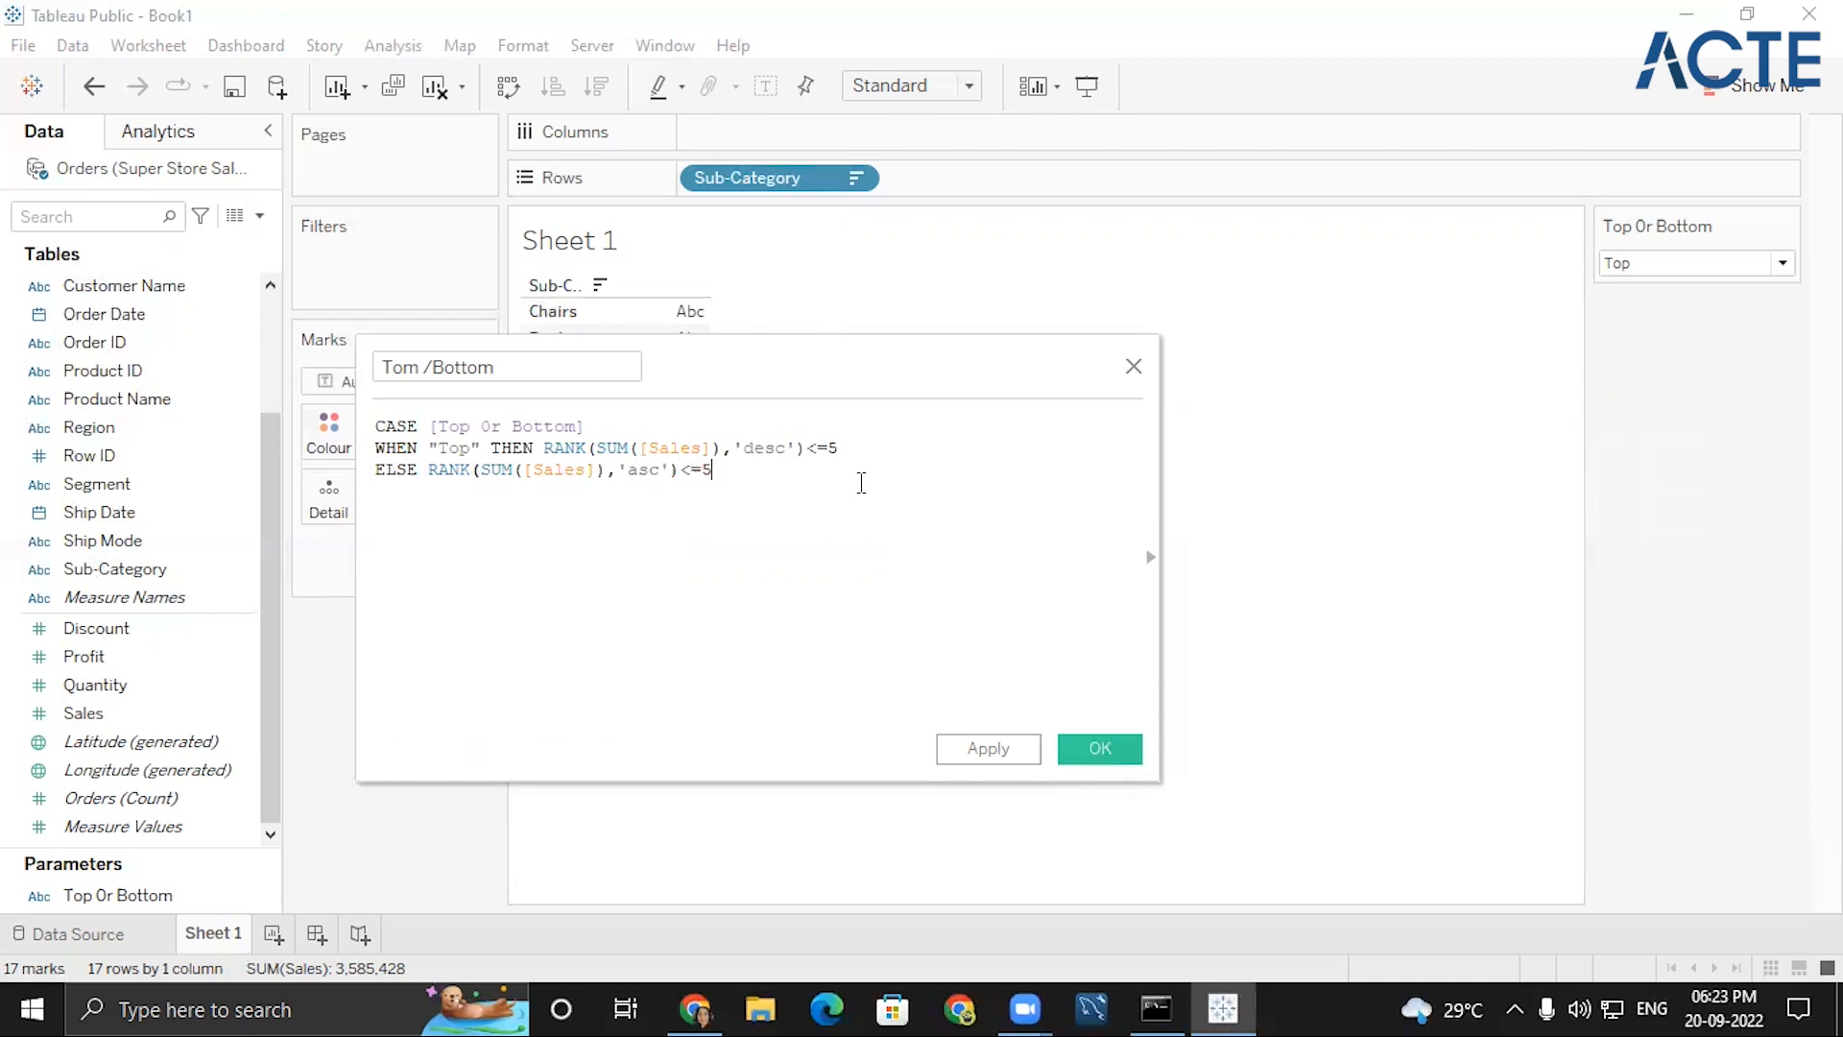
- Close the CASE formula with END on a new line and save the calculated field
key("Return")
type("end")
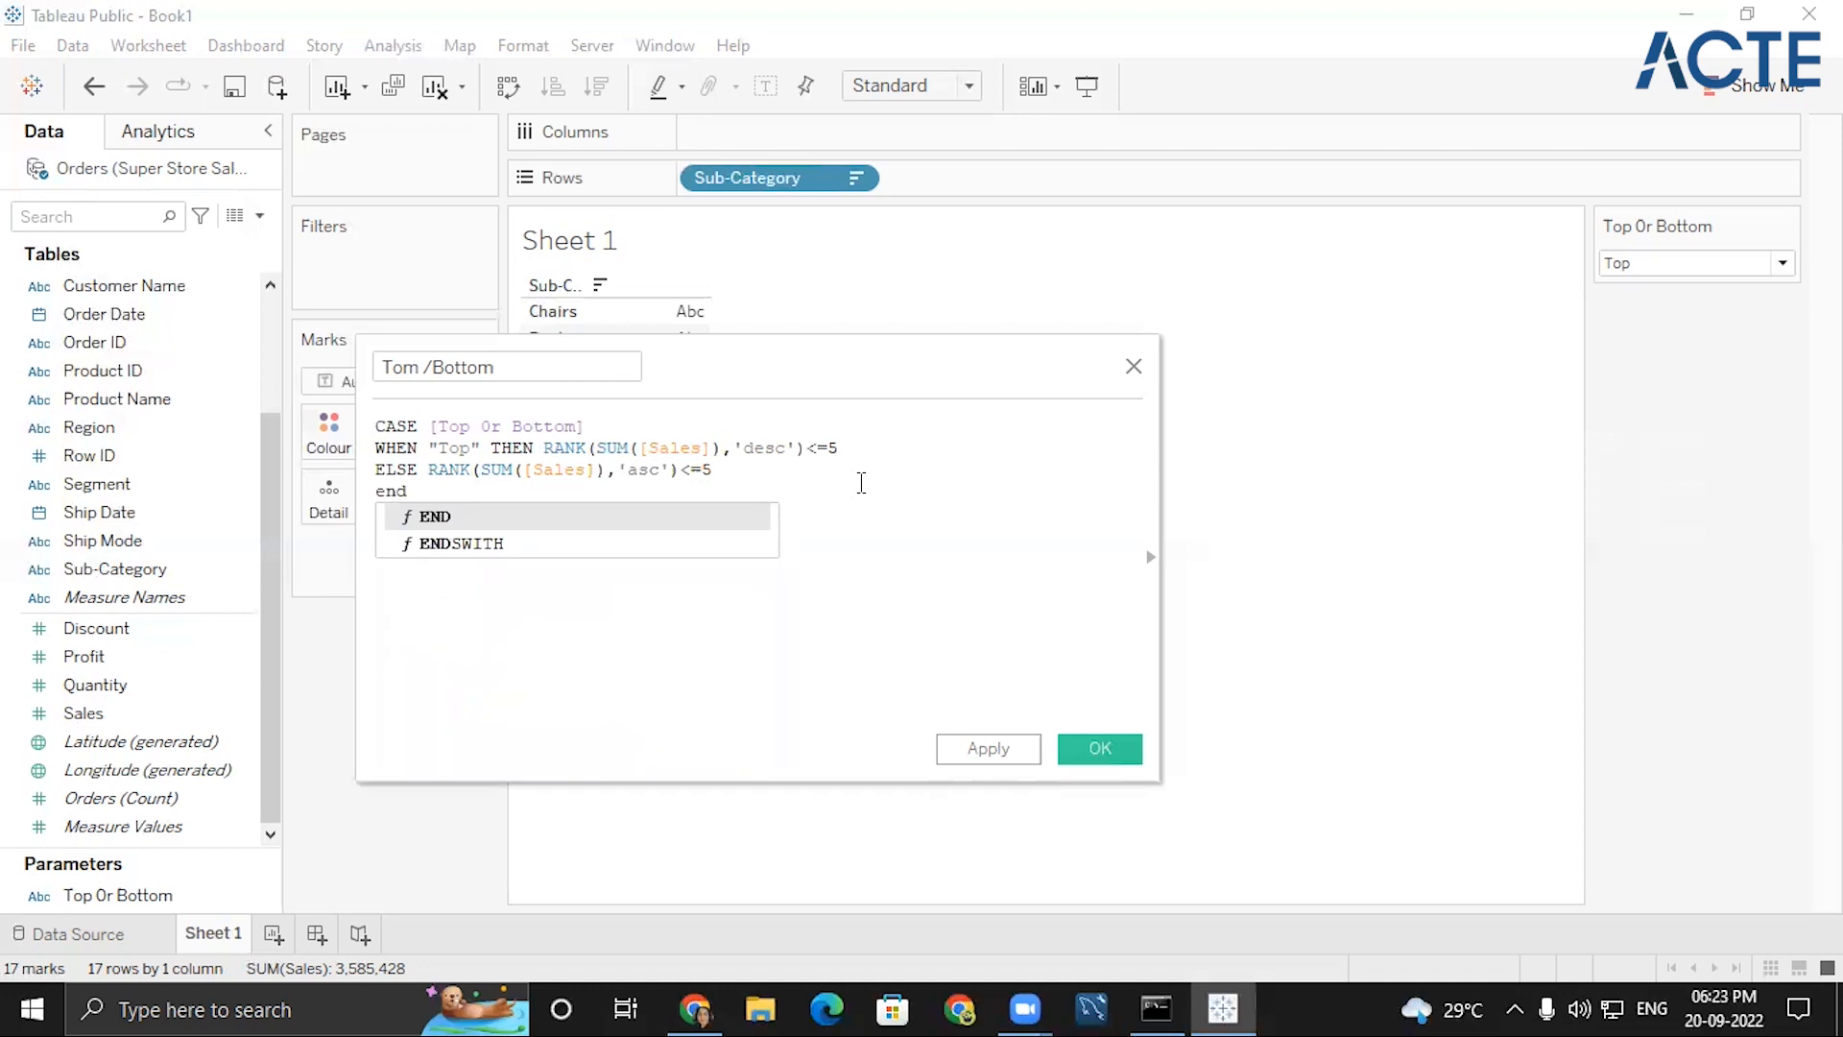
key("Return")
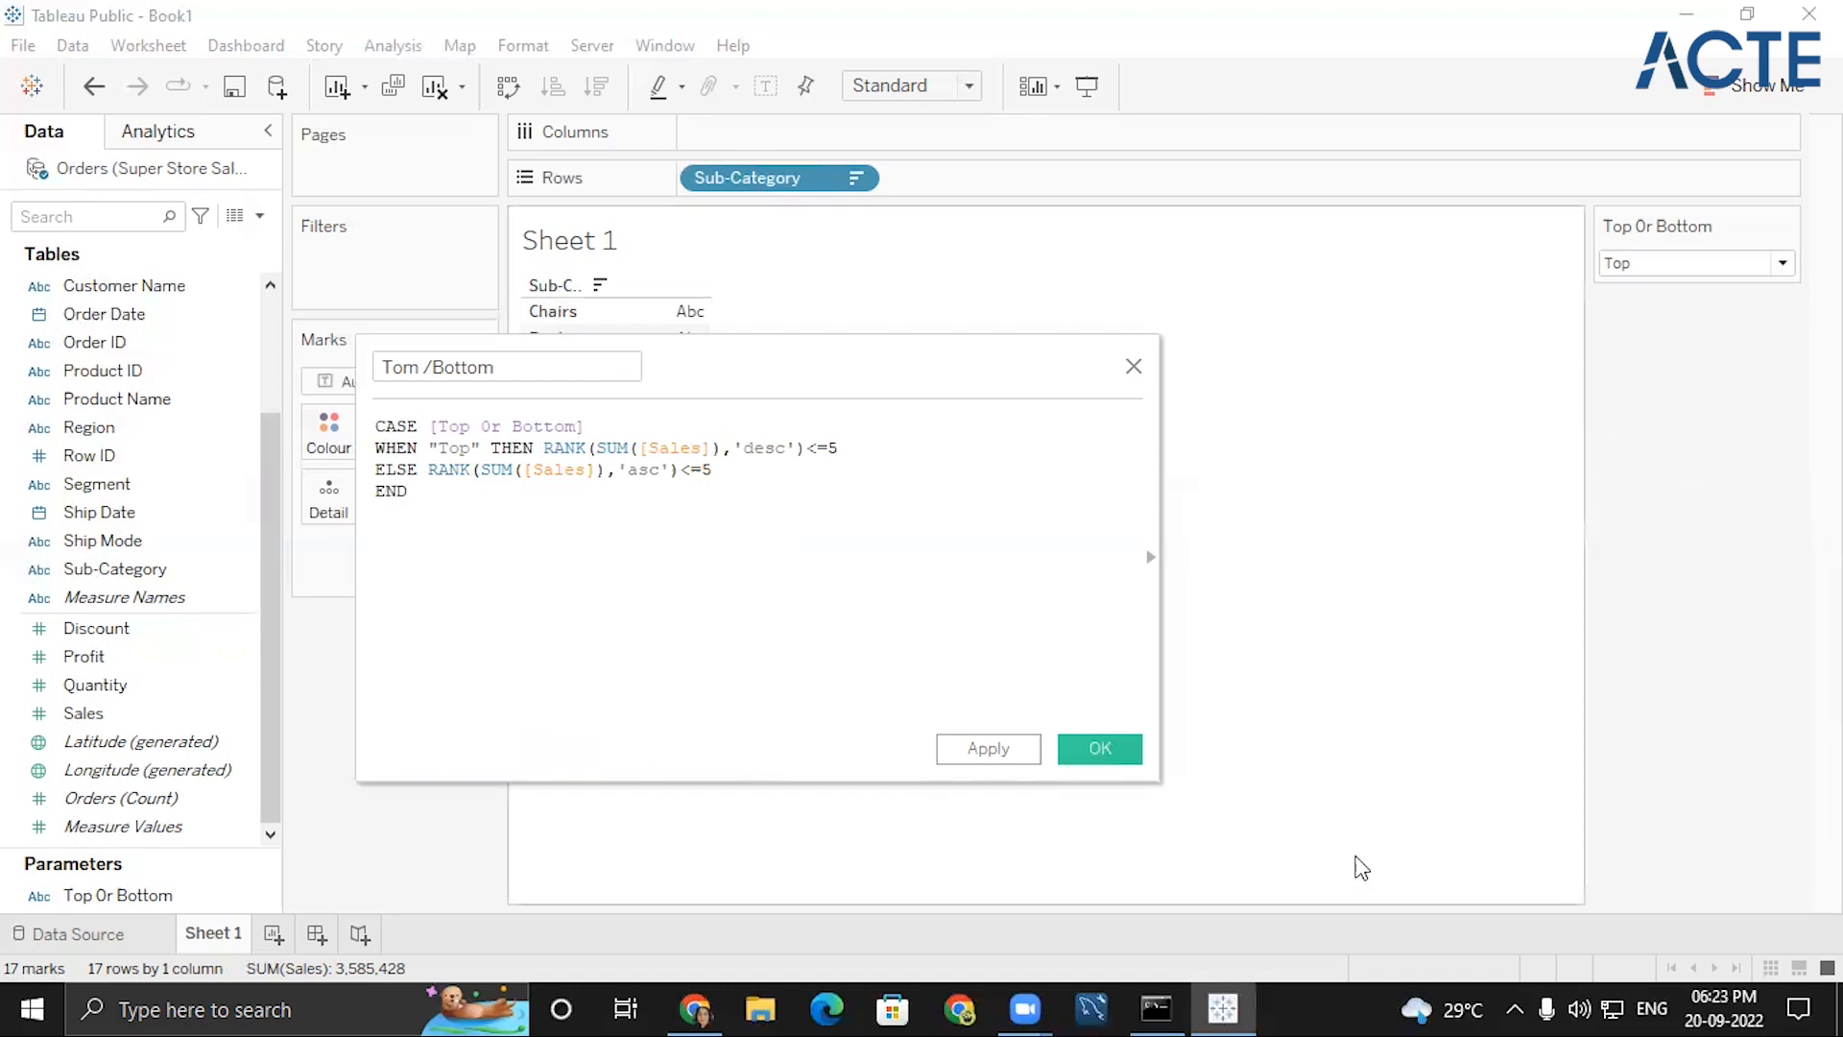
left_click(1002, 757)
left_click(1091, 755)
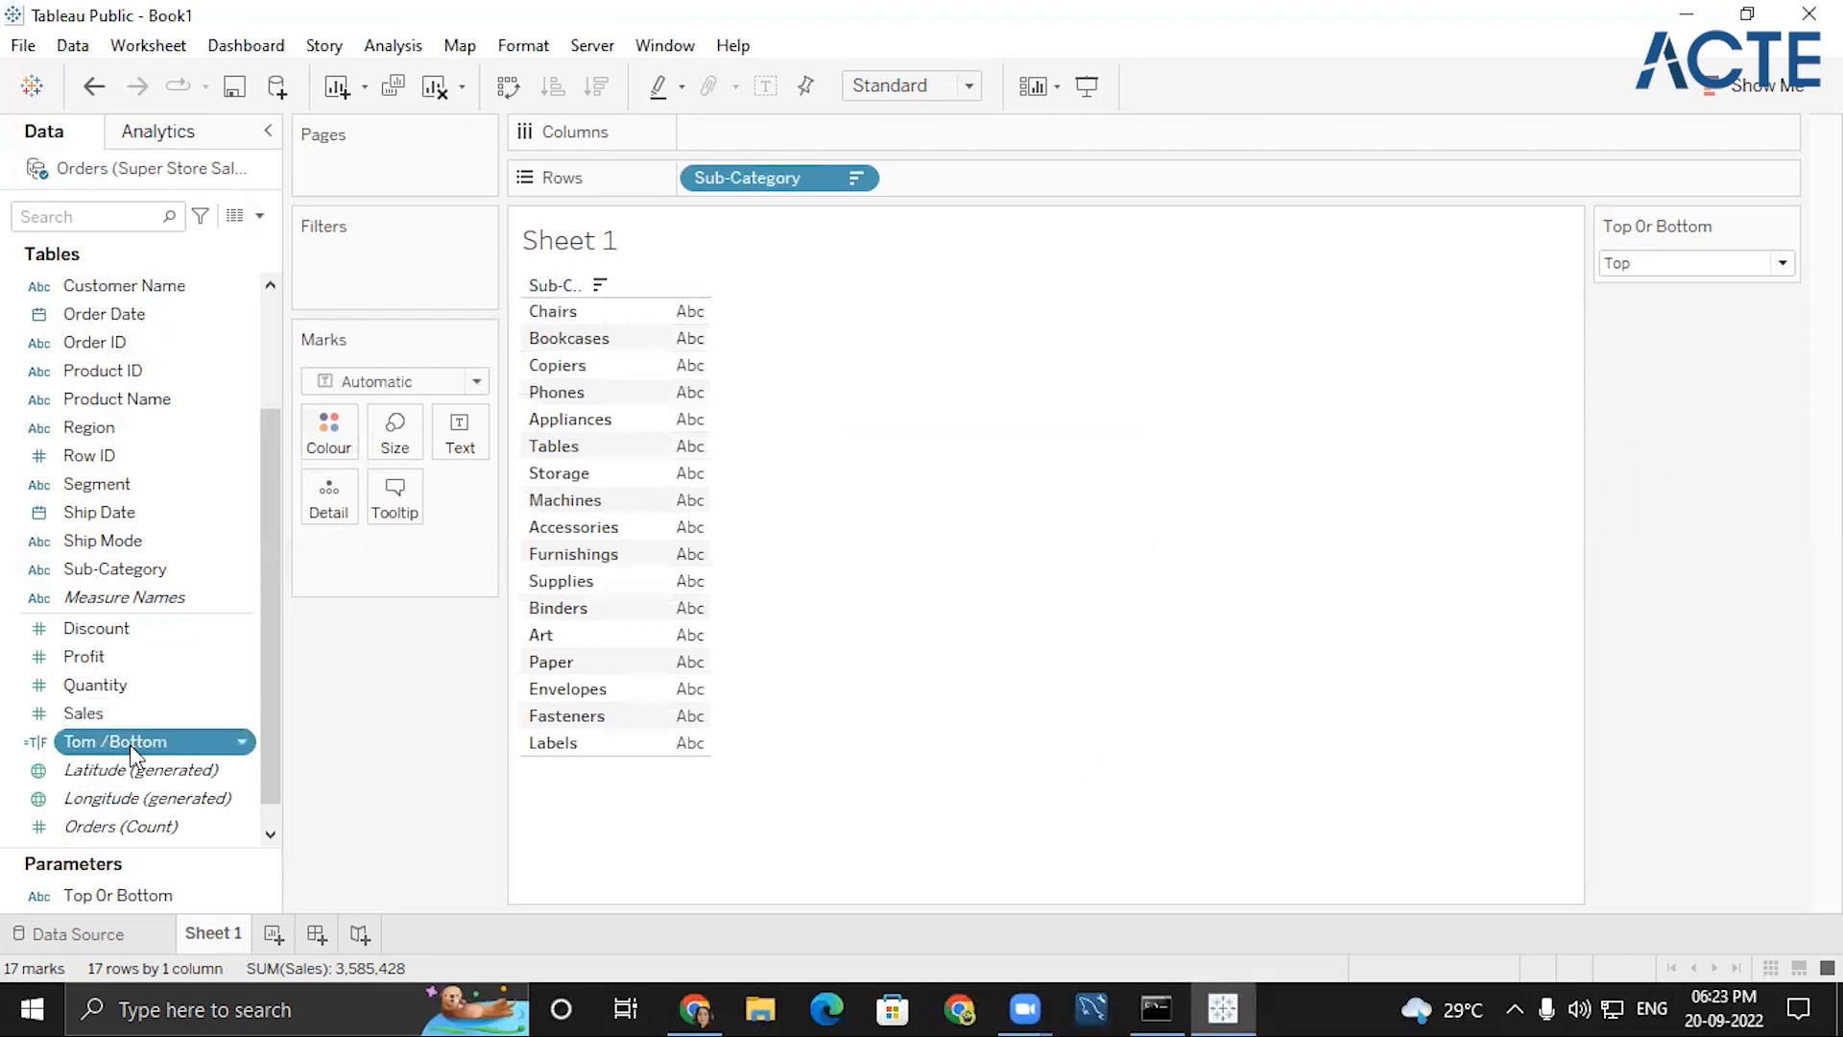
- Filter the sheet to the True value of Tom /Bottom and add Sales to the sub-category table
left_click_drag(129, 745, 384, 274)
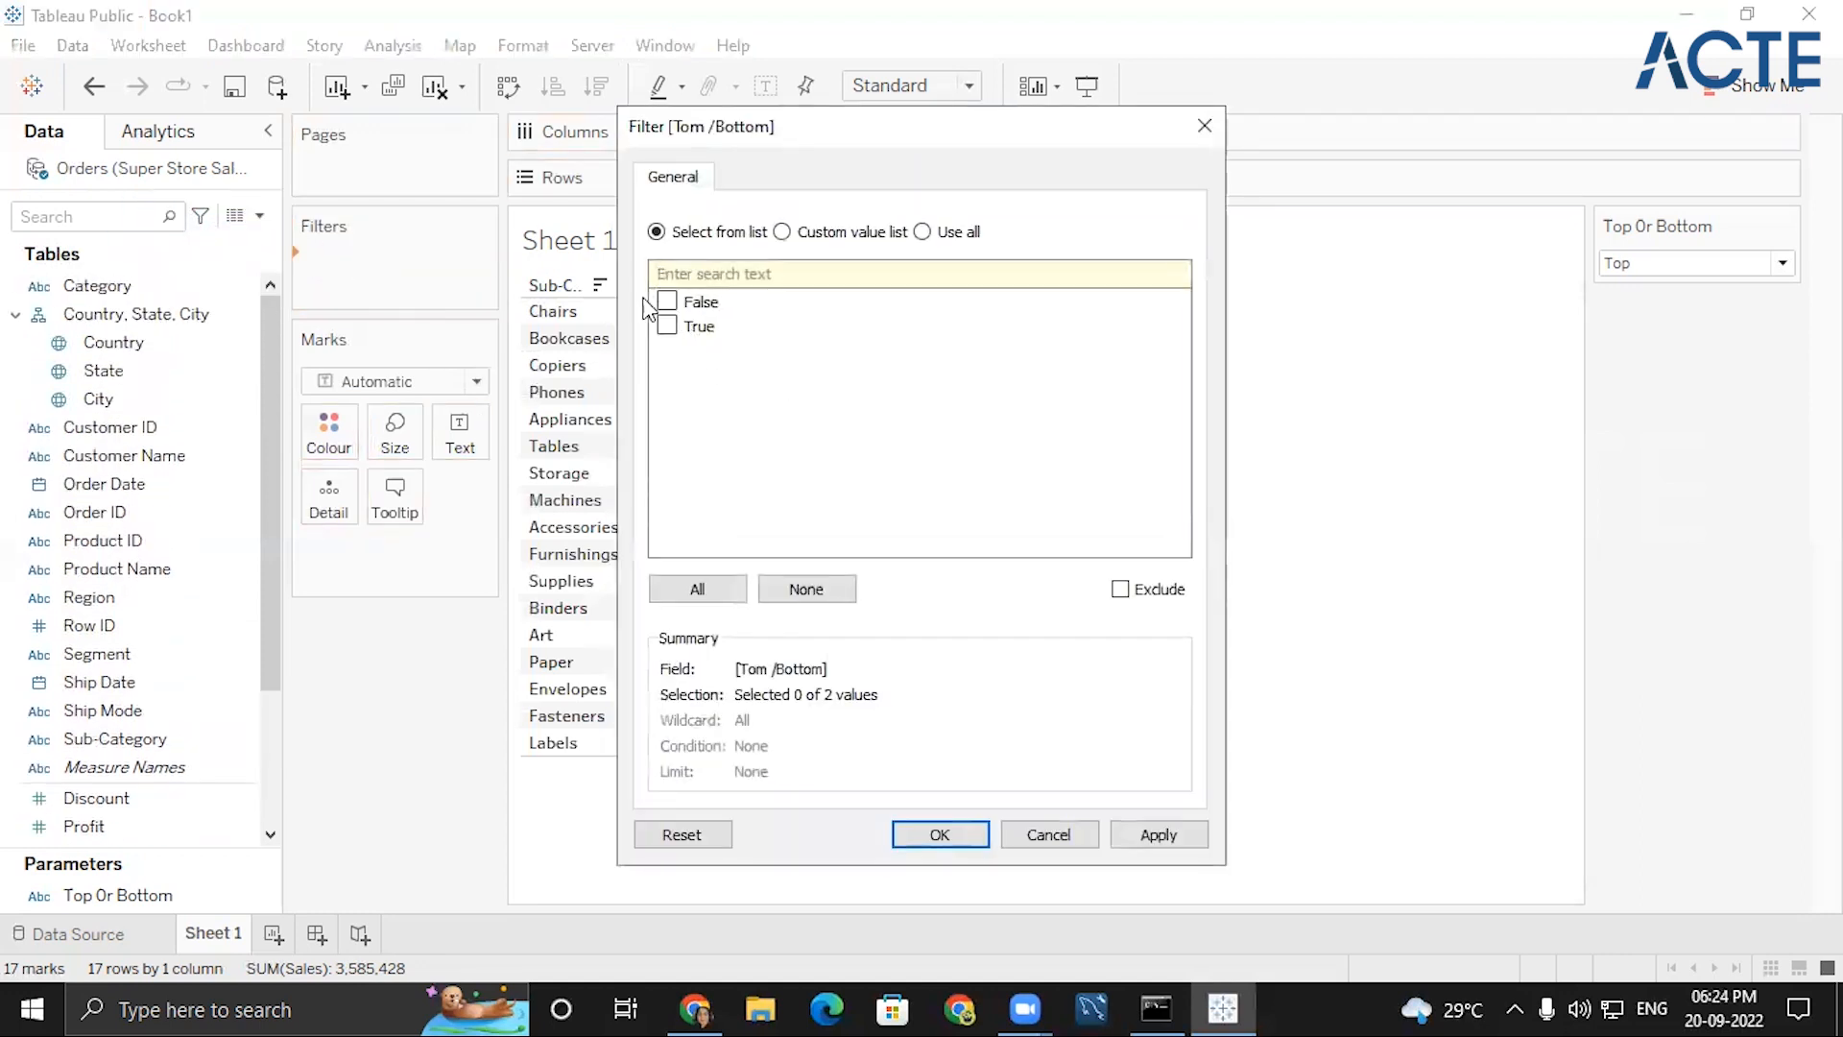
left_click(666, 327)
left_click(939, 834)
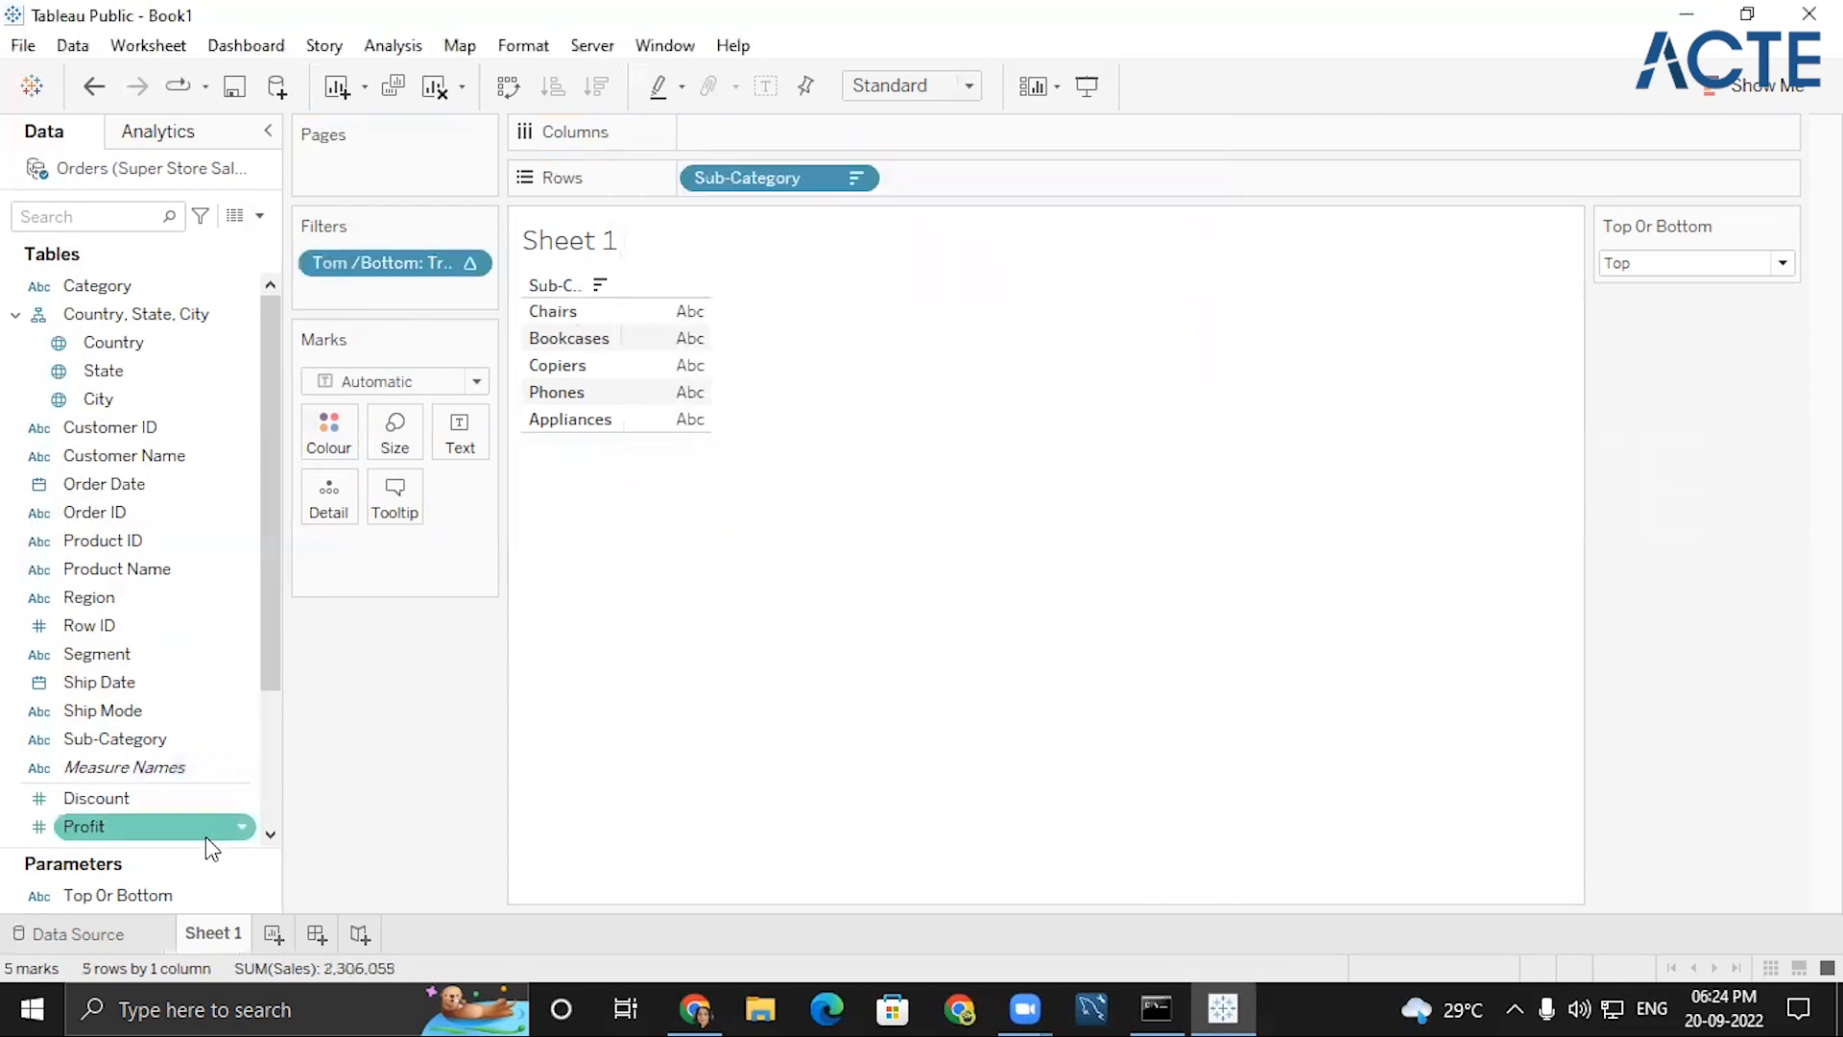
scroll(132, 786, "down", 3)
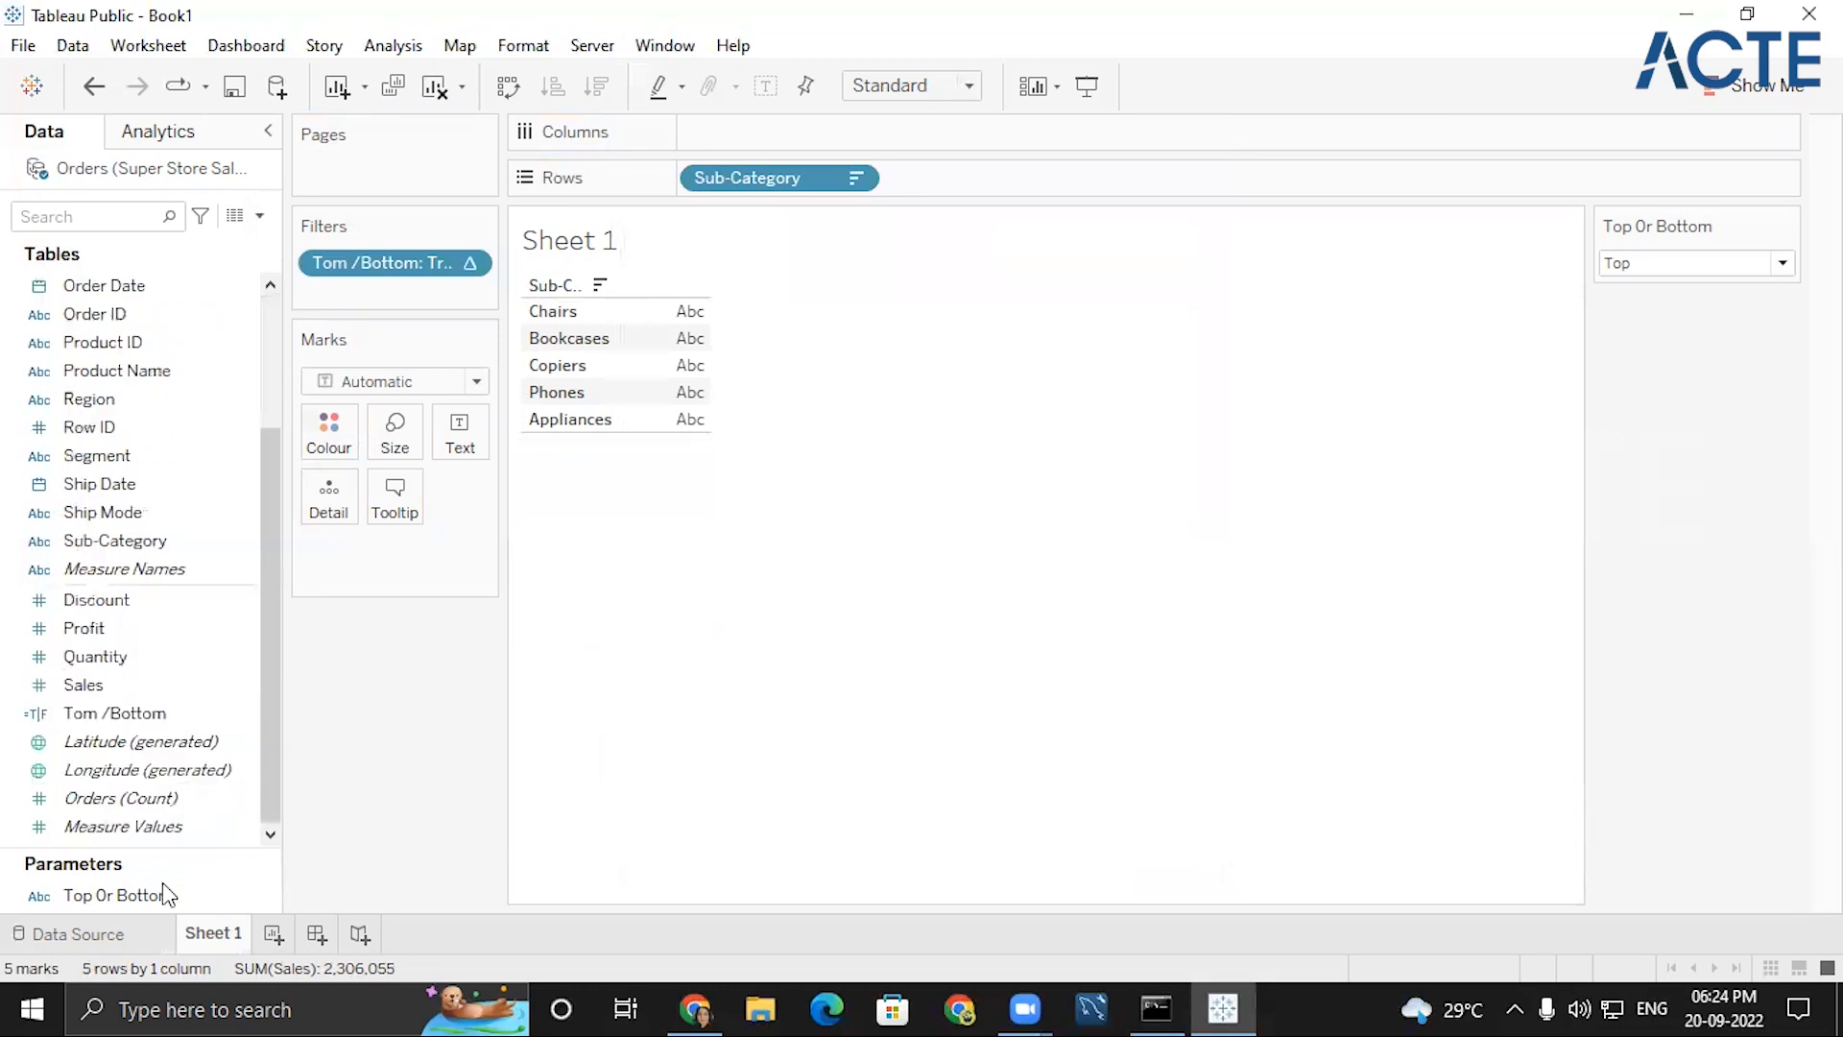
double_click(123, 681)
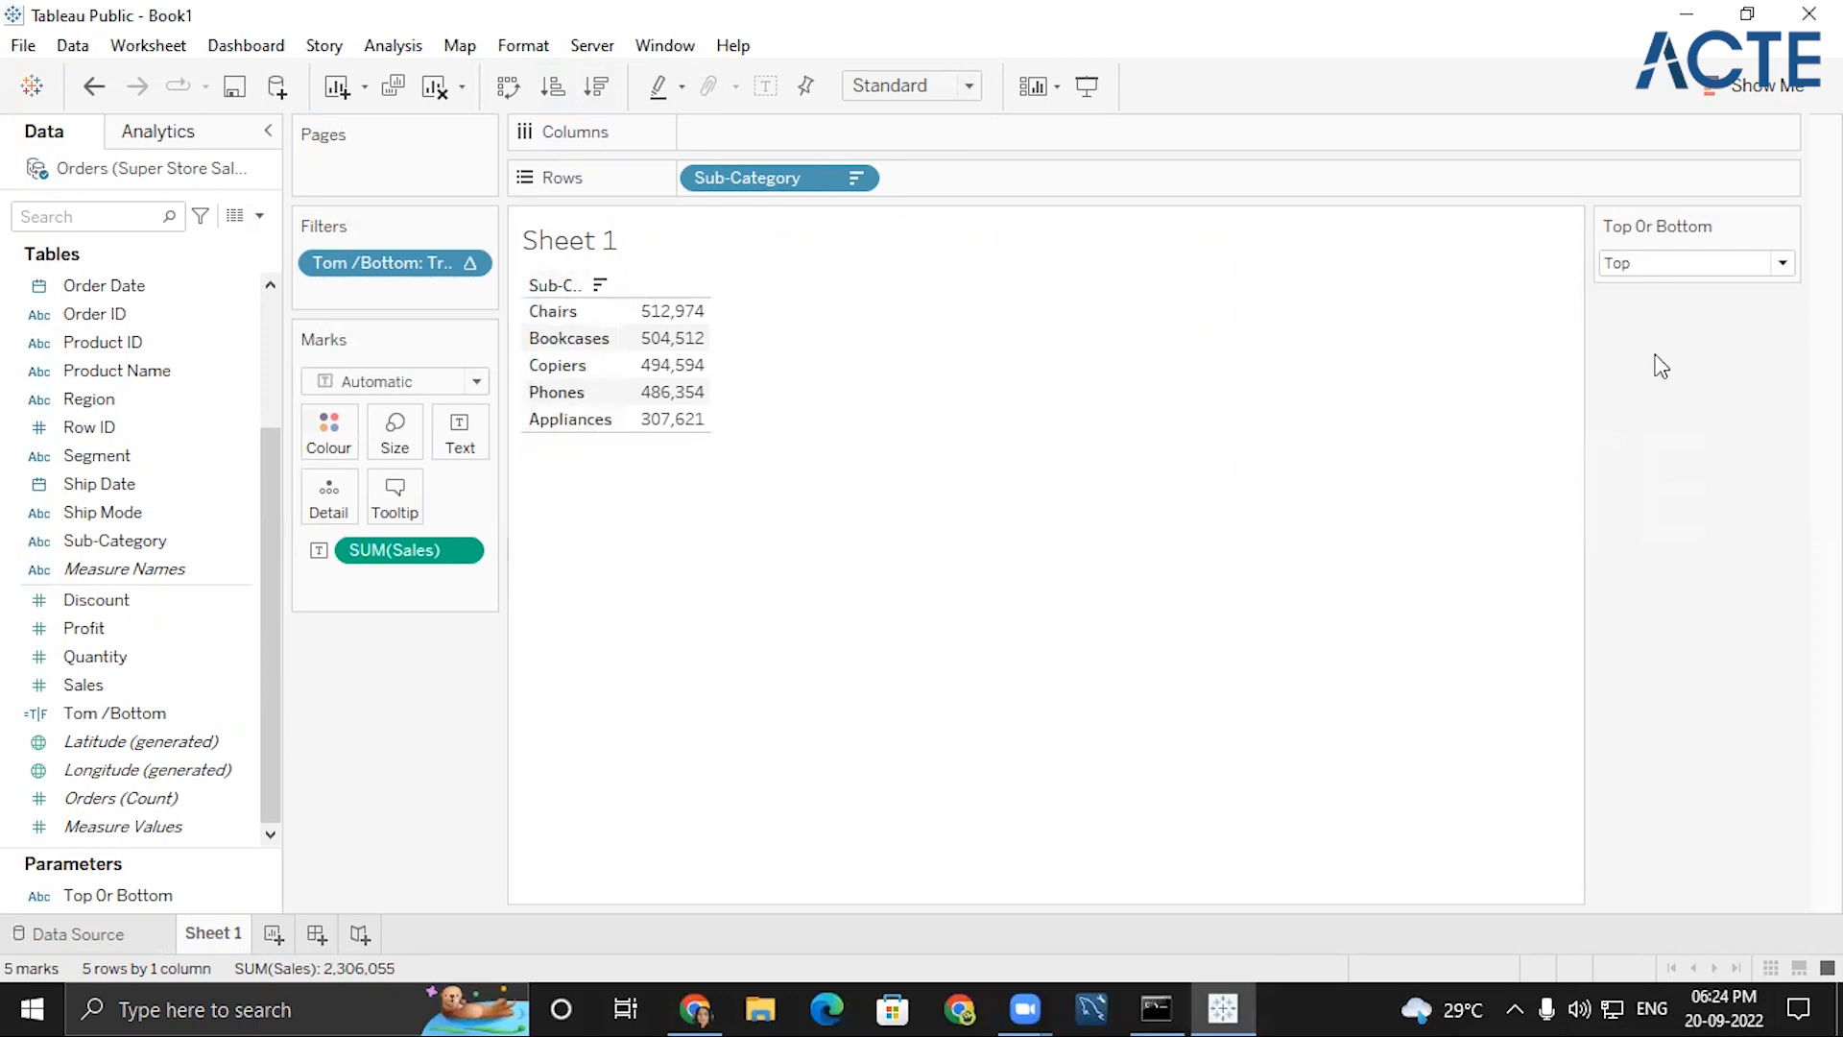
- Set the Top 0r Bottom parameter to Bottom and remove the Tom /Bottom filter from the sheet
left_click(1641, 273)
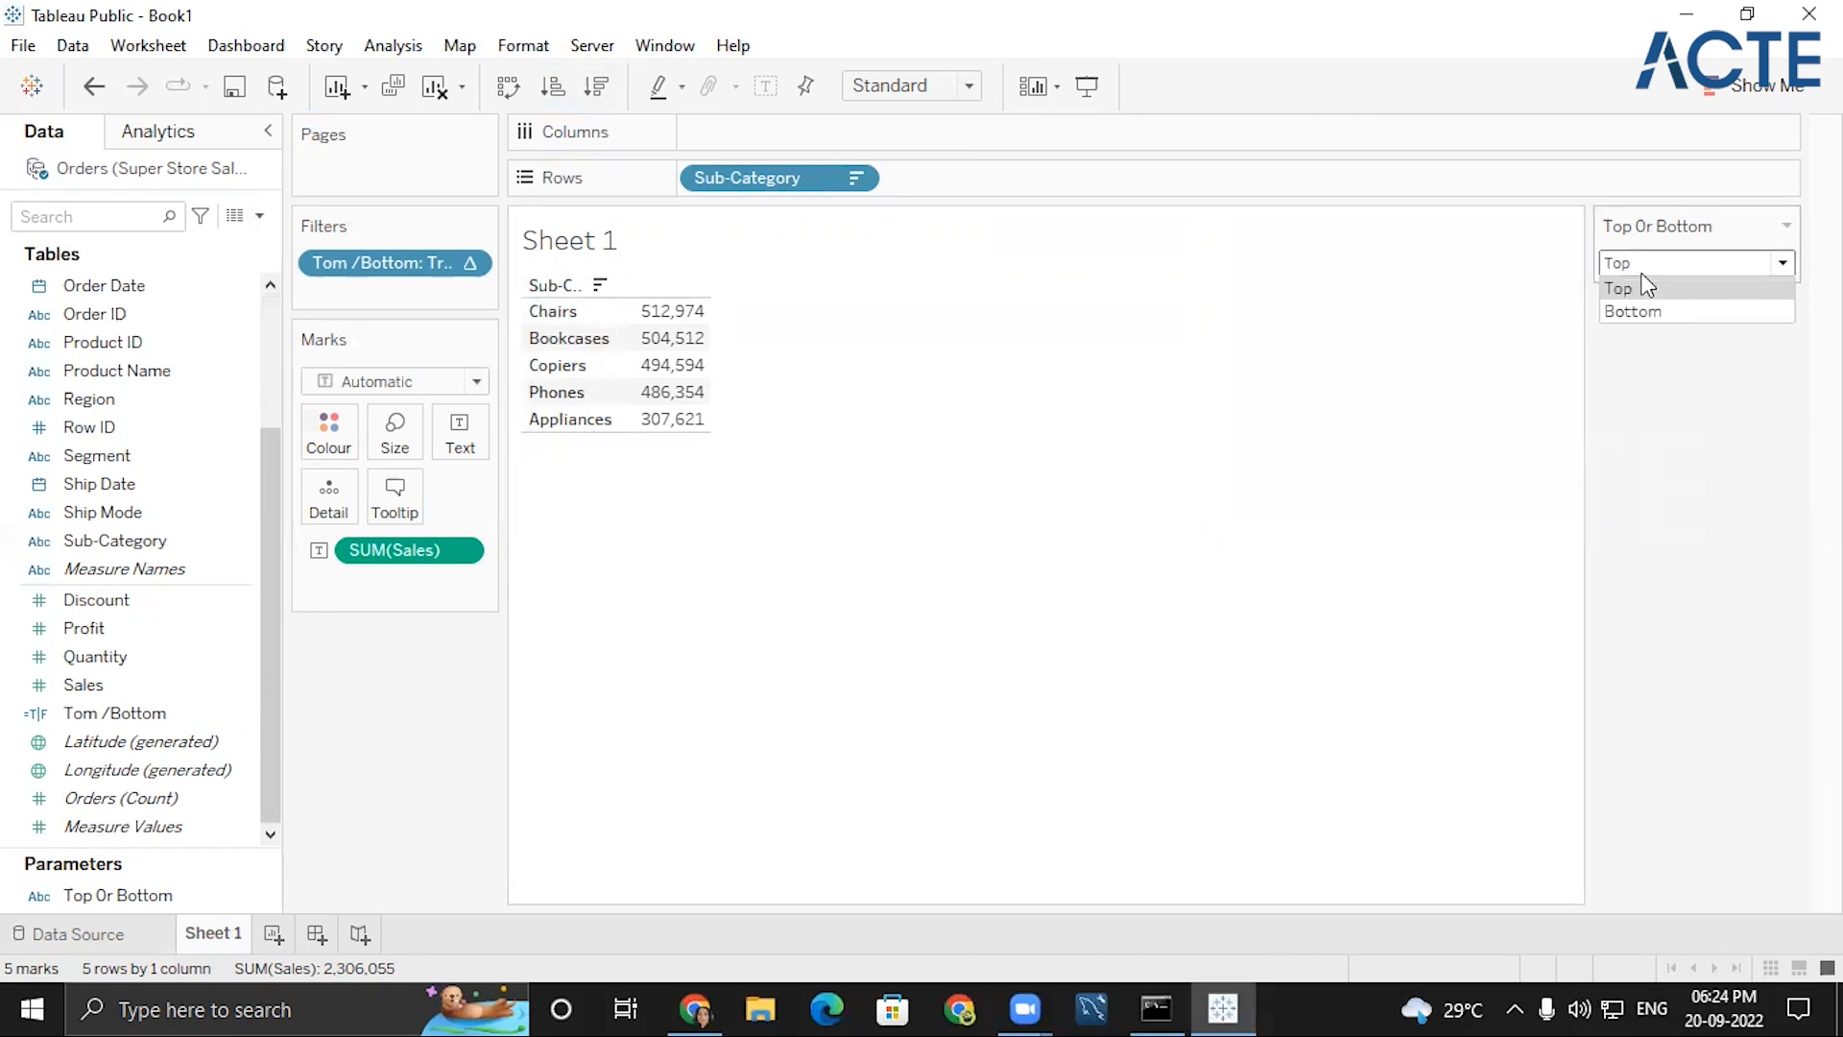
left_click(1610, 312)
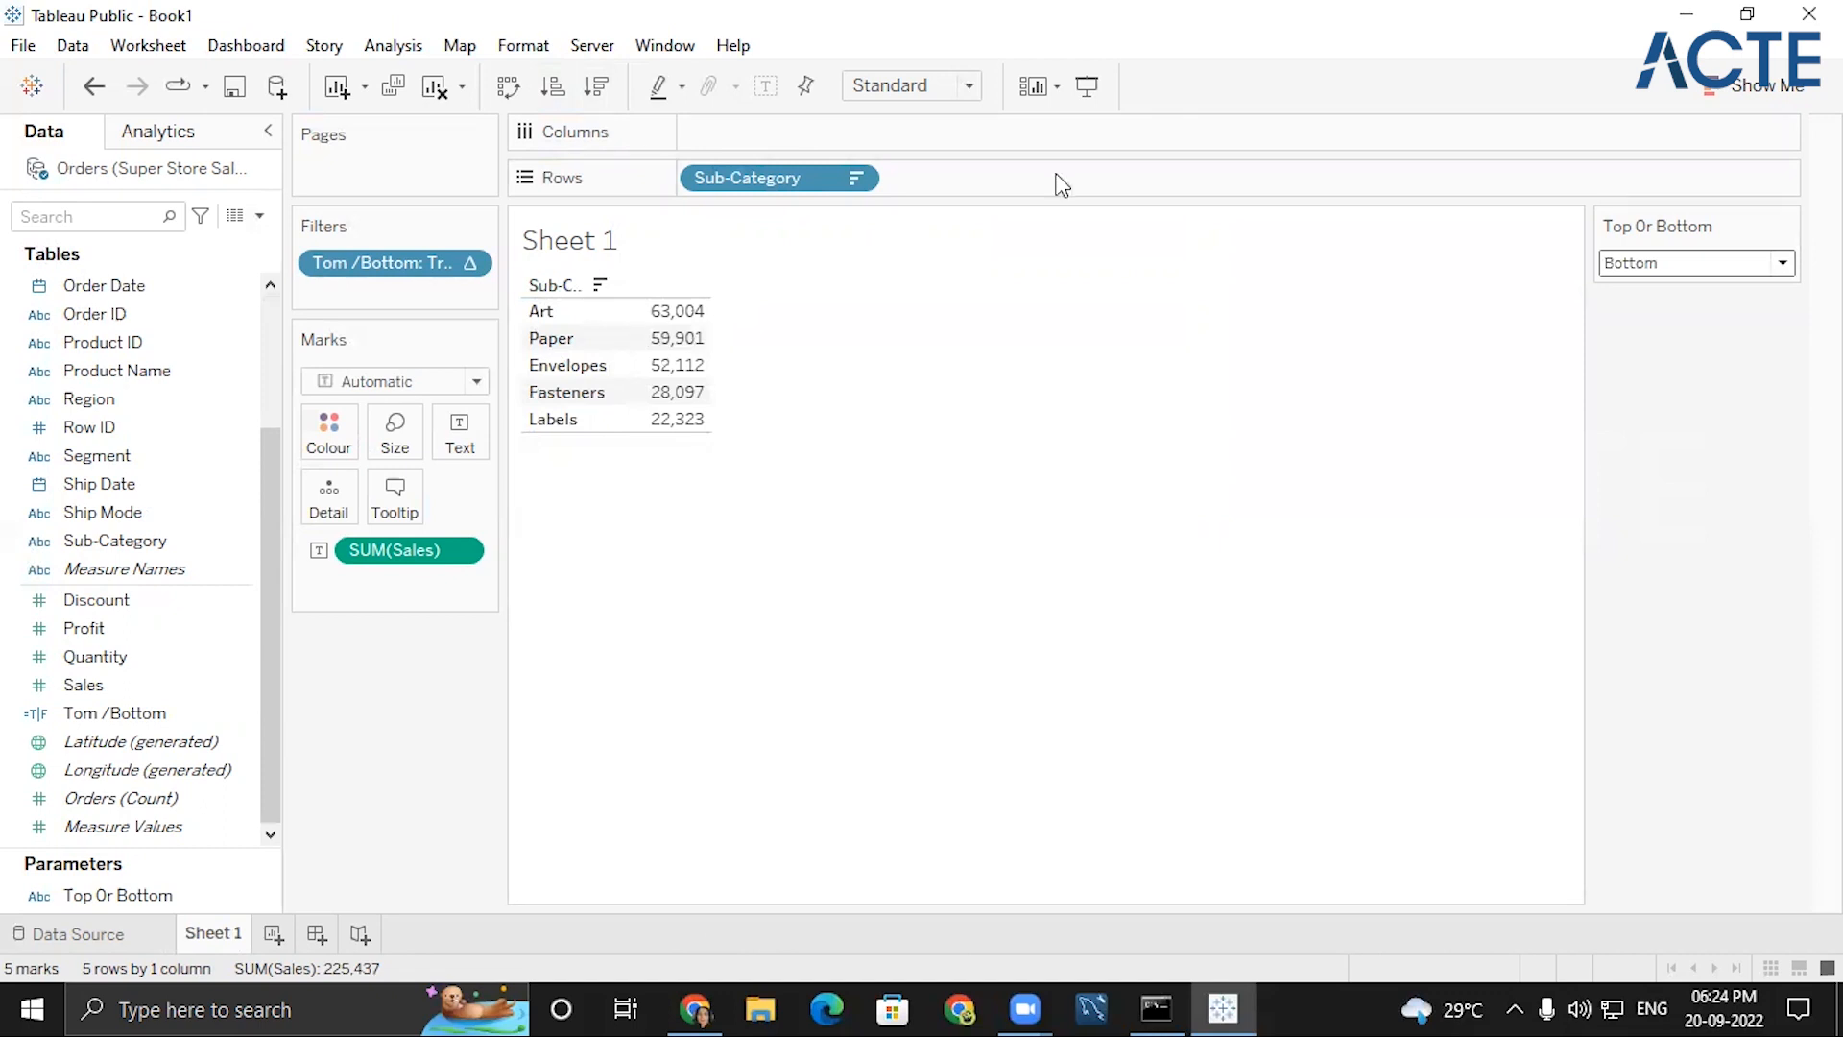
right_click(326, 264)
left_click(442, 501)
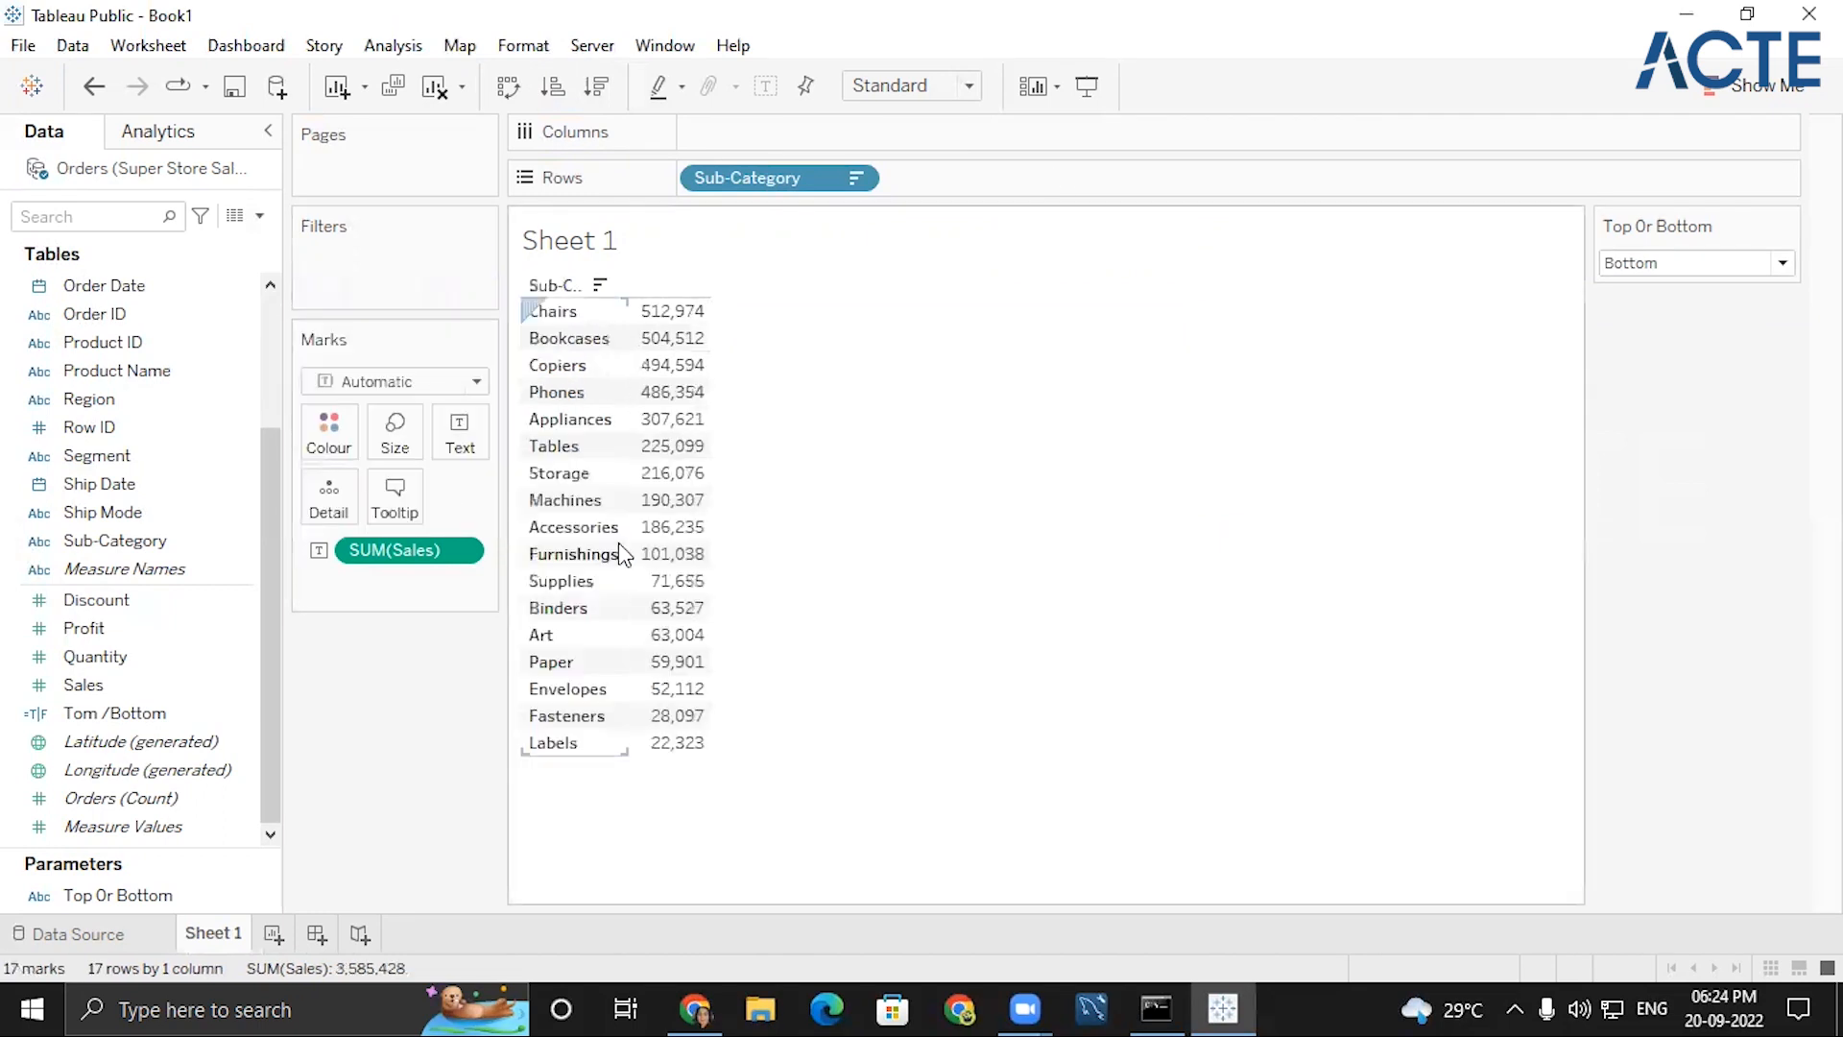
- Sort the sub-categories by sales in ascending order and return them to descending order
left_click(553, 87)
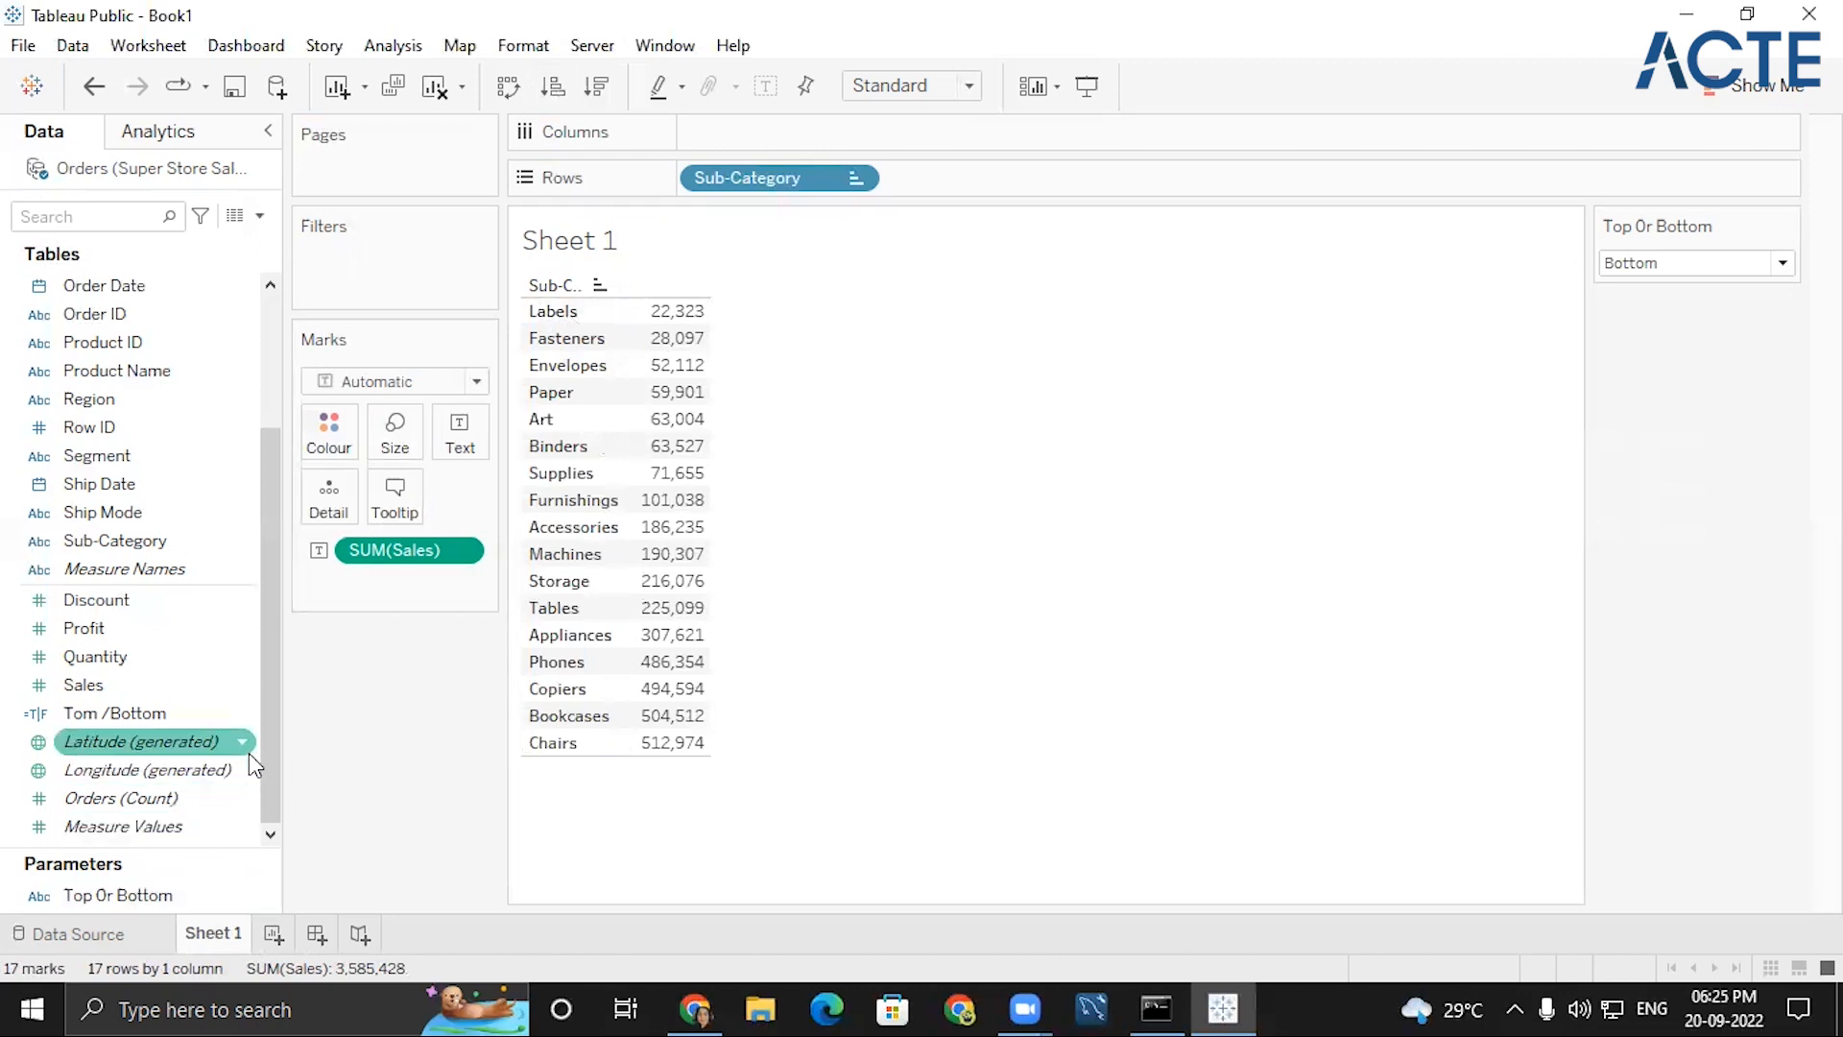
mouse_move(643, 362)
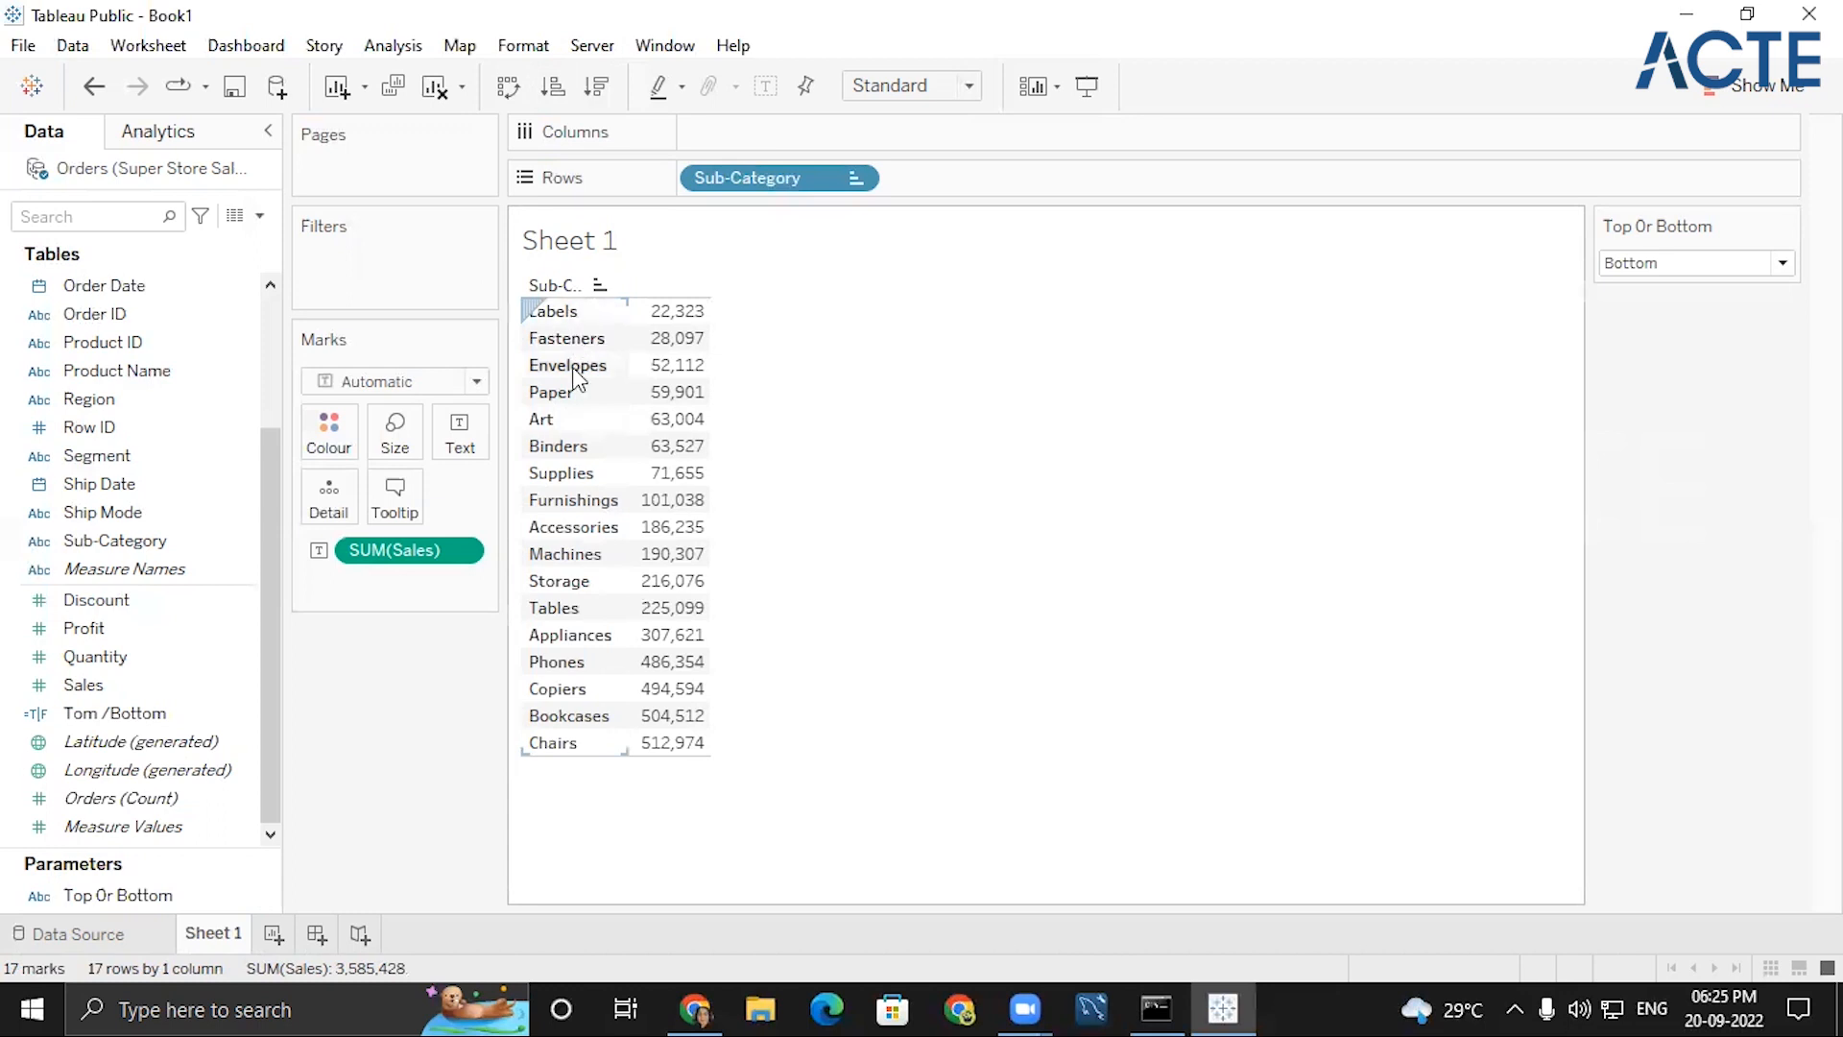
left_click(602, 89)
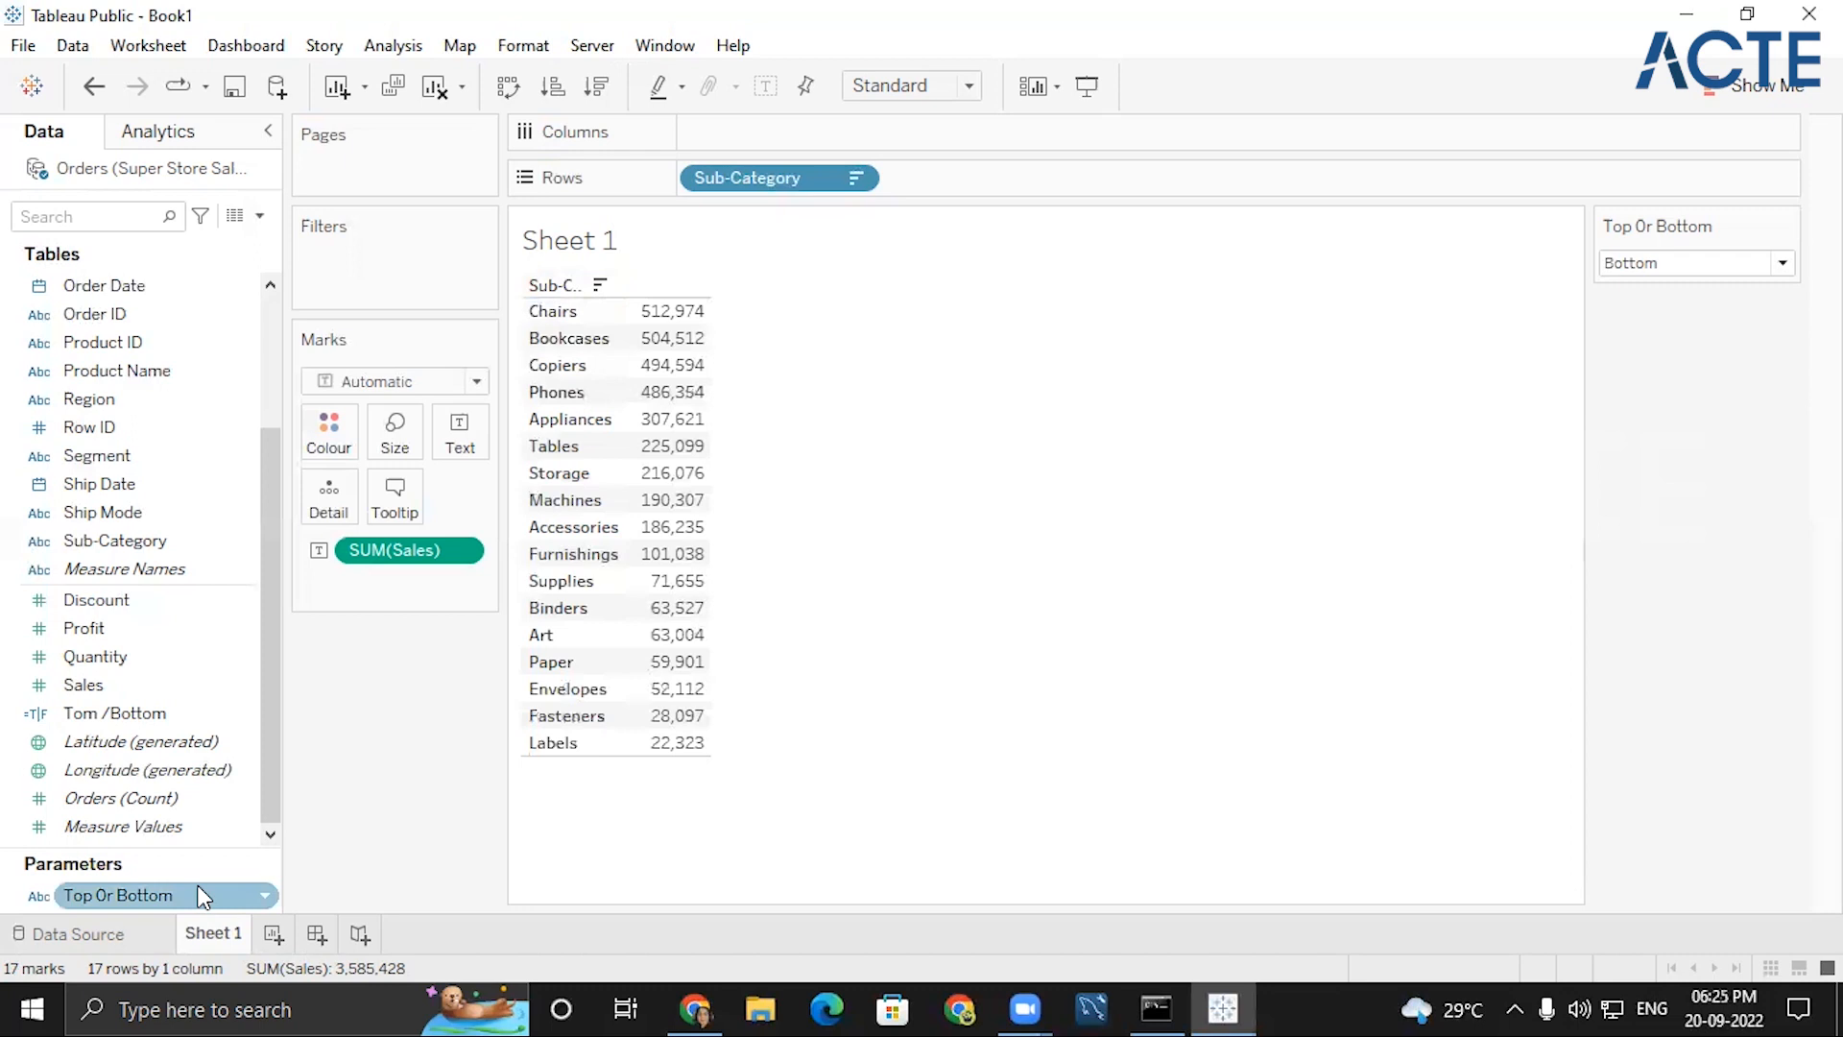
- Review the settings and value list of the Top 0r Bottom parameter without changing them
left_click(264, 893)
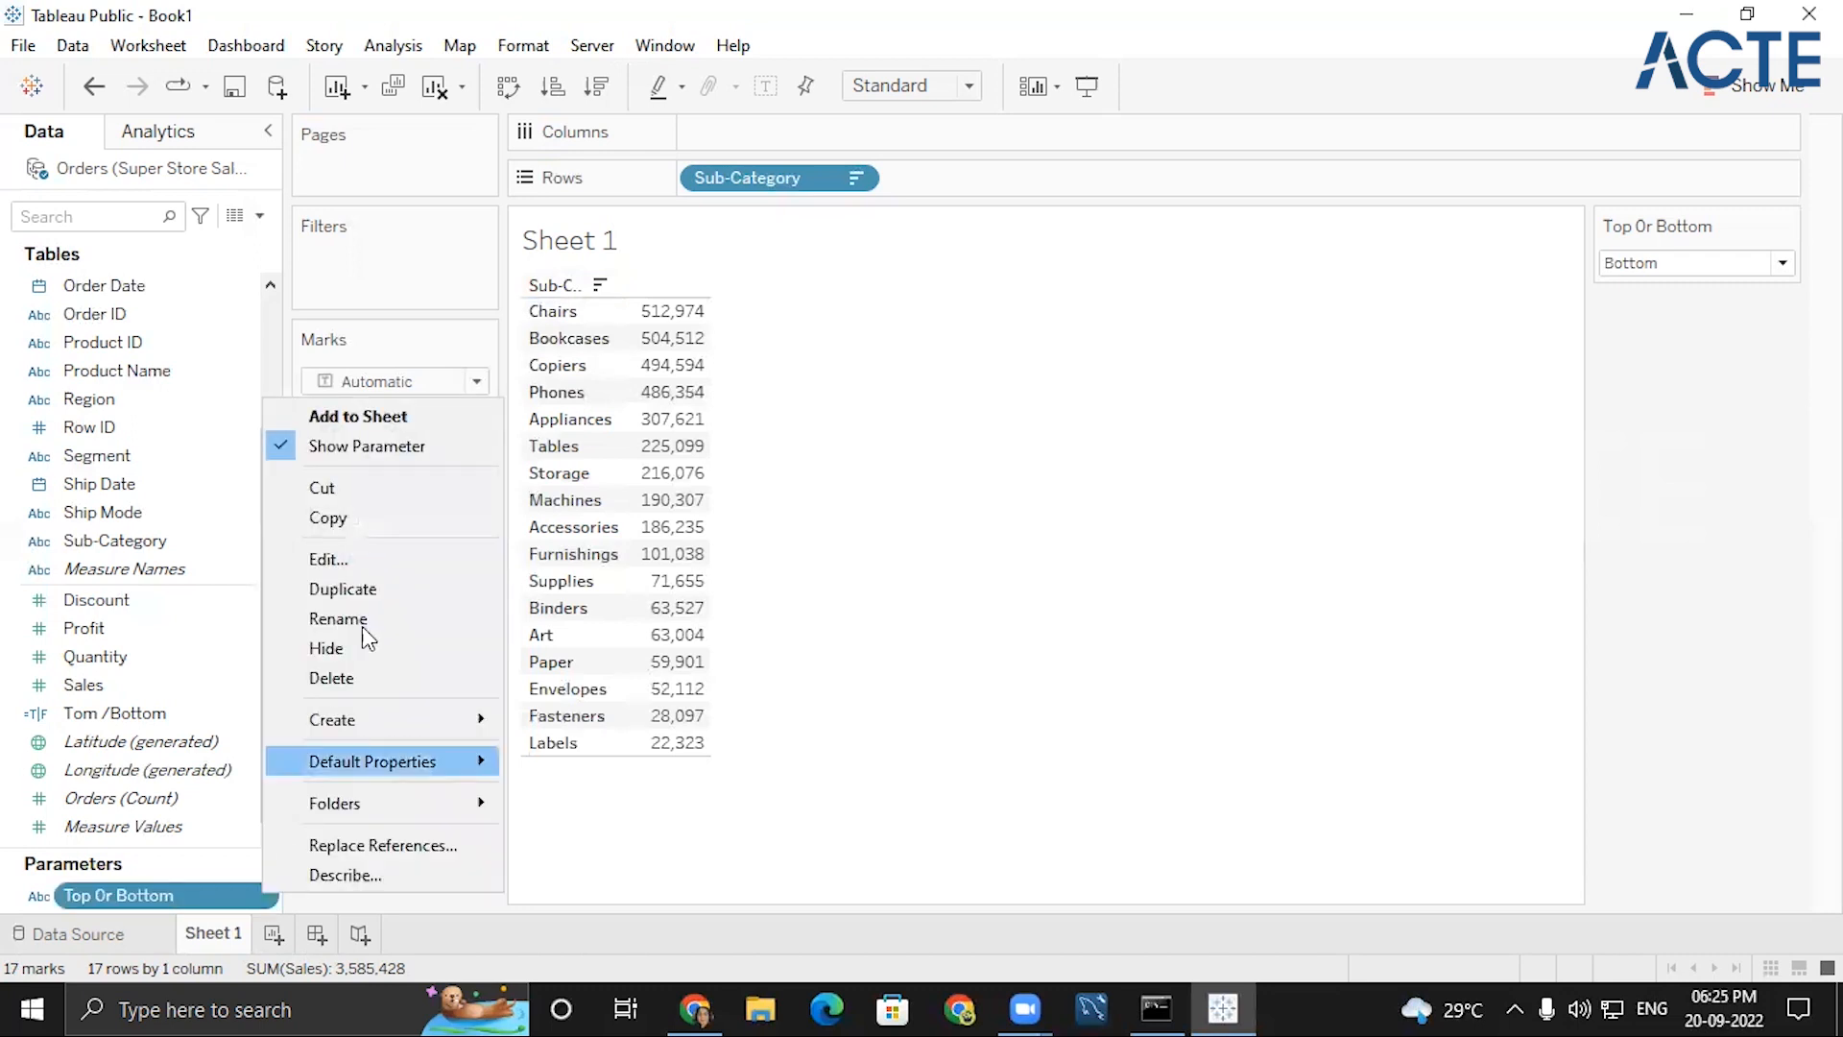
left_click(380, 555)
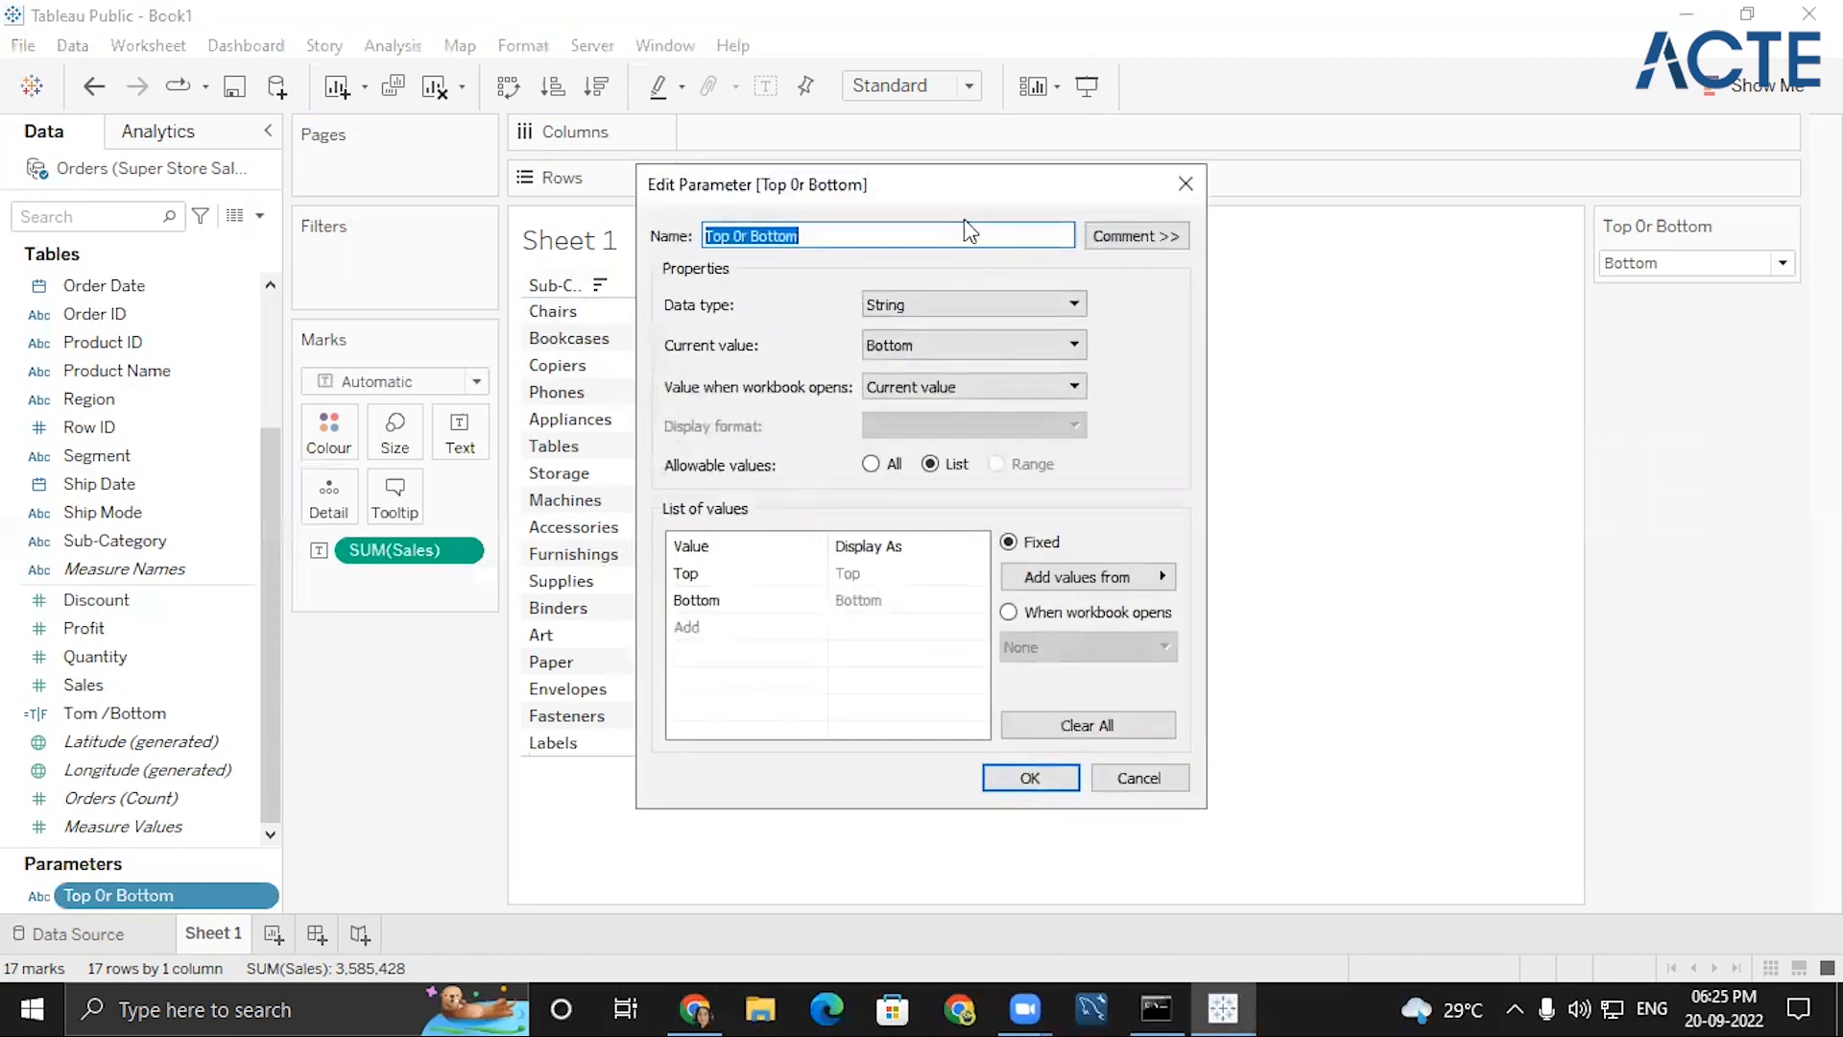
left_click(1182, 184)
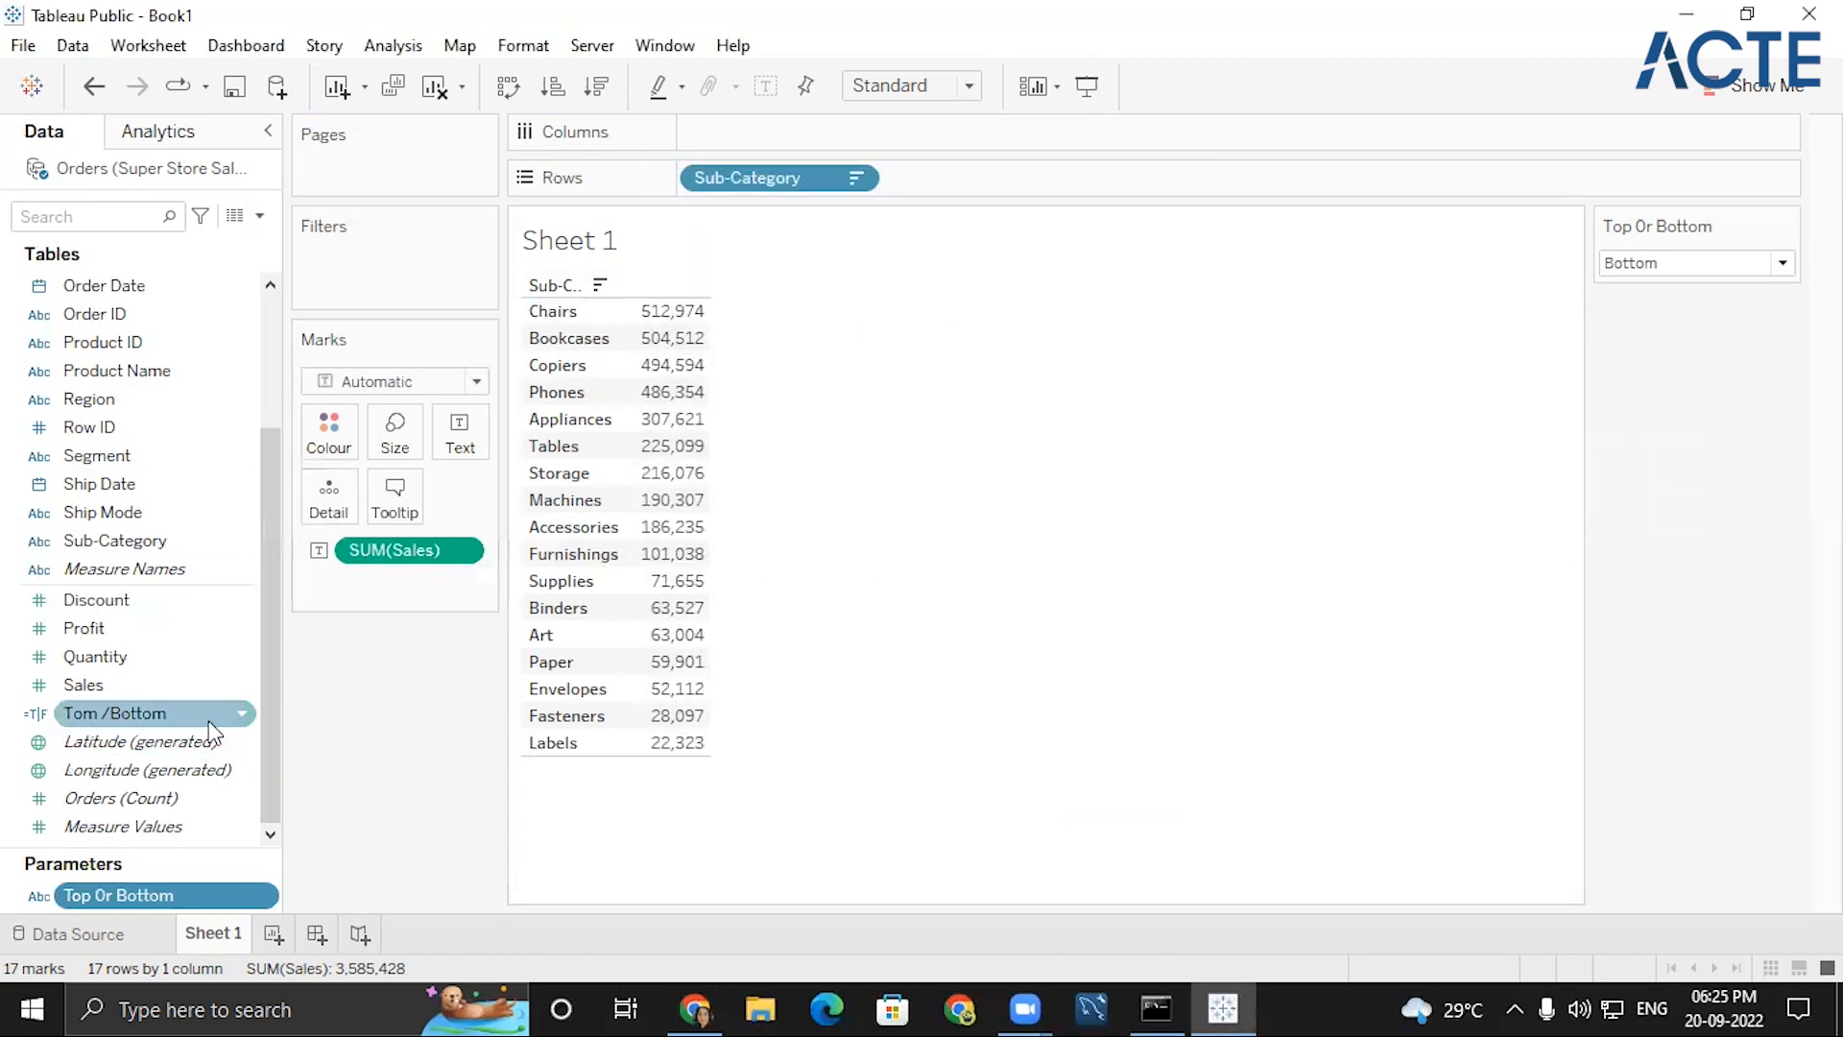
- Review the Tom /Bottom calculated field's CASE formula and close it without changes
left_click(245, 712)
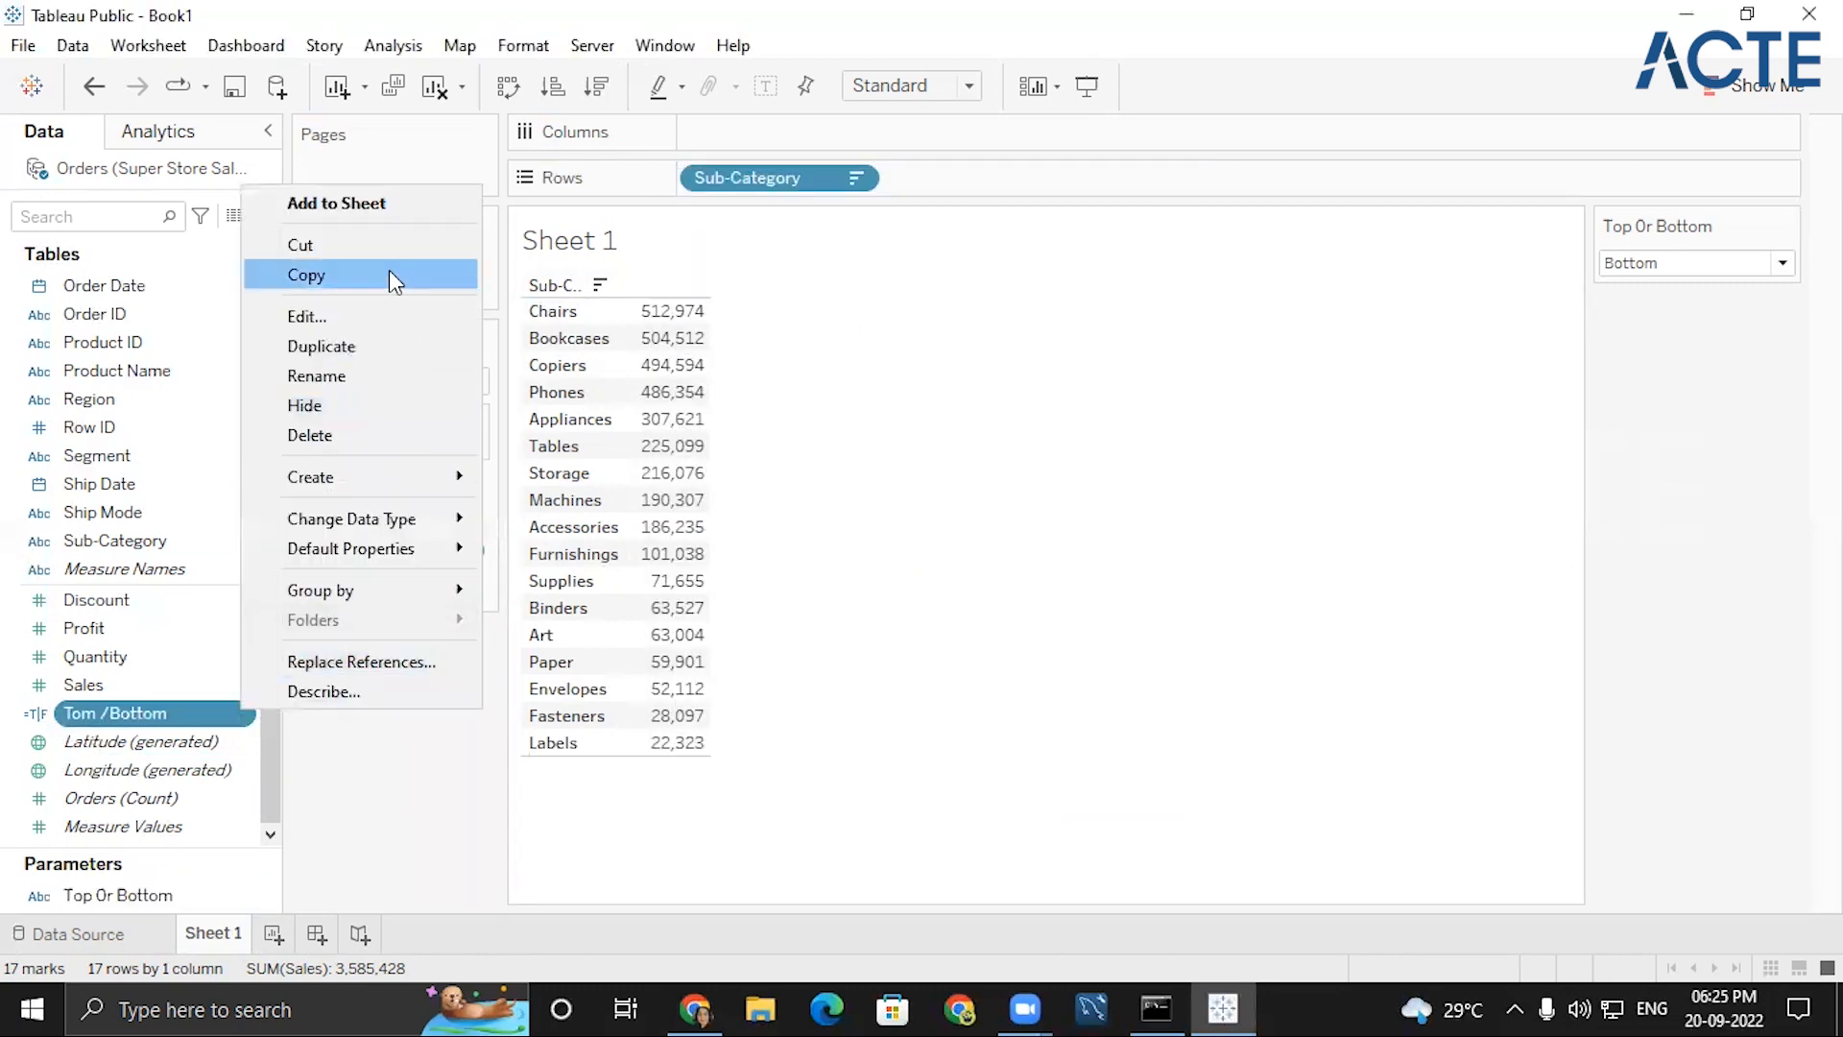
left_click(341, 312)
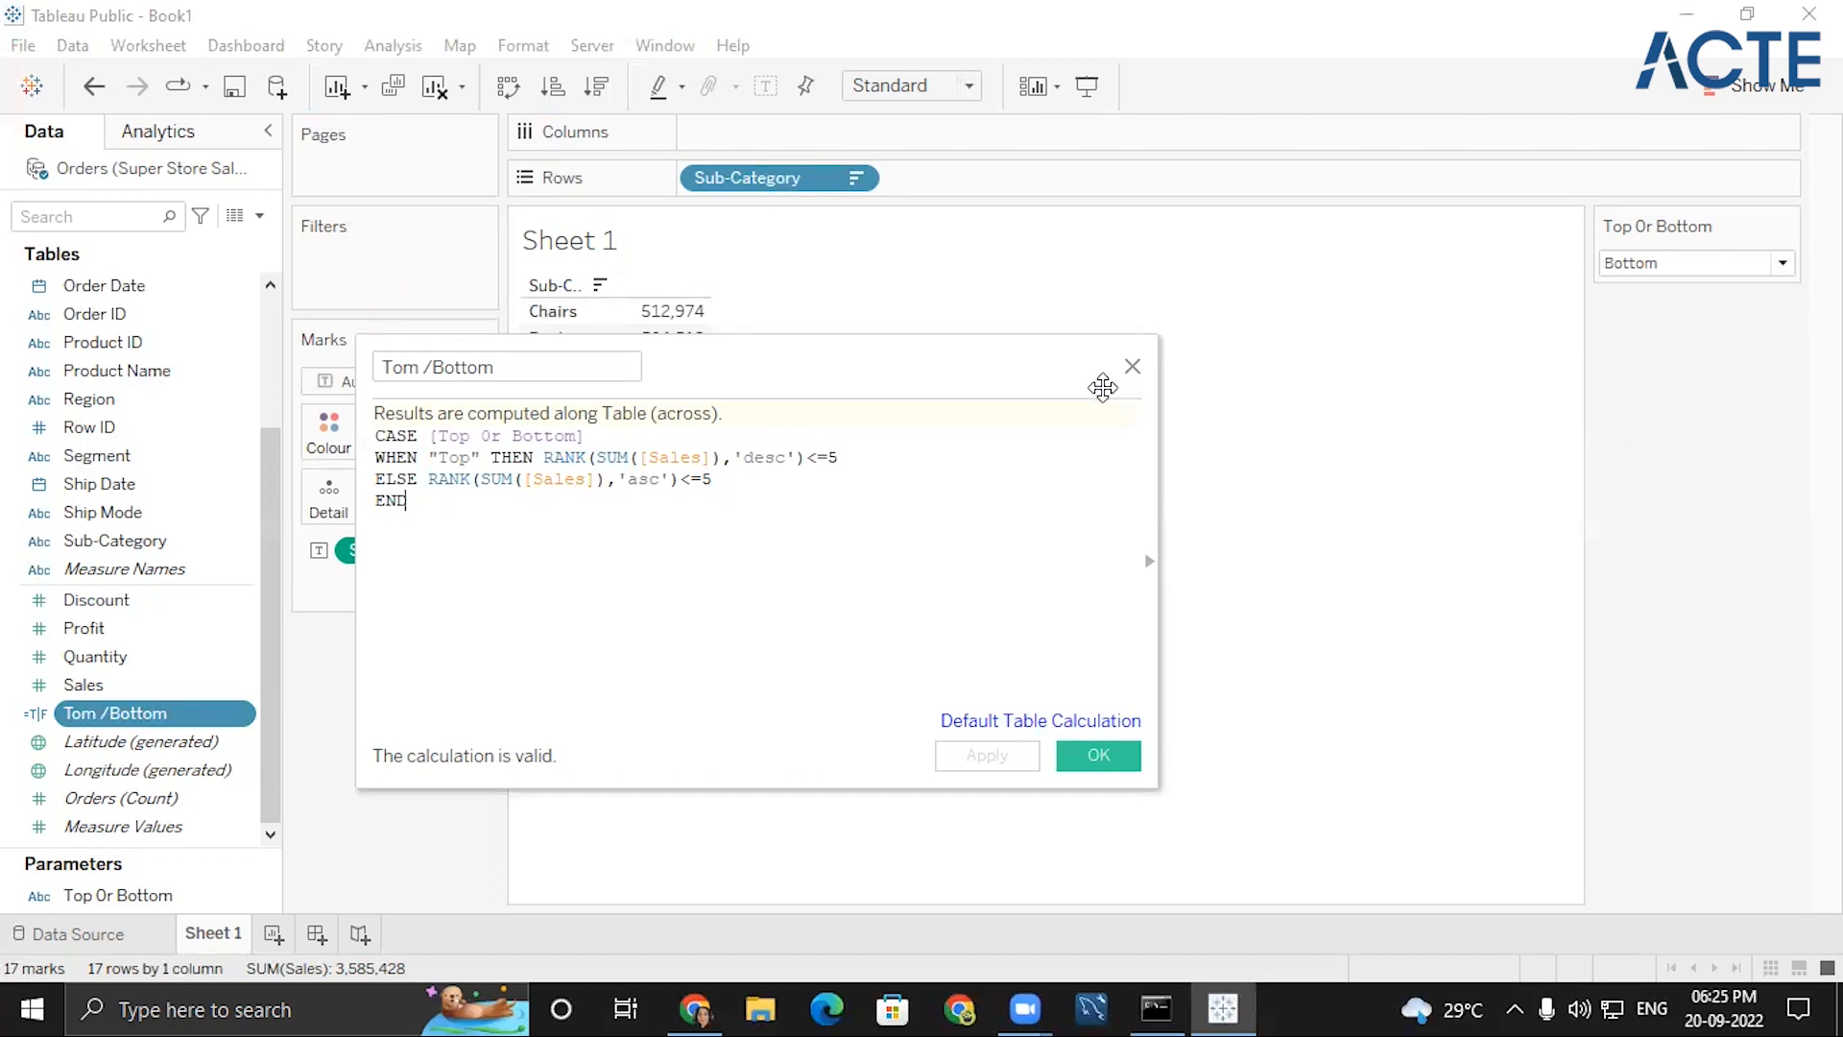
left_click(812, 457)
left_click(823, 457)
left_click(1133, 367)
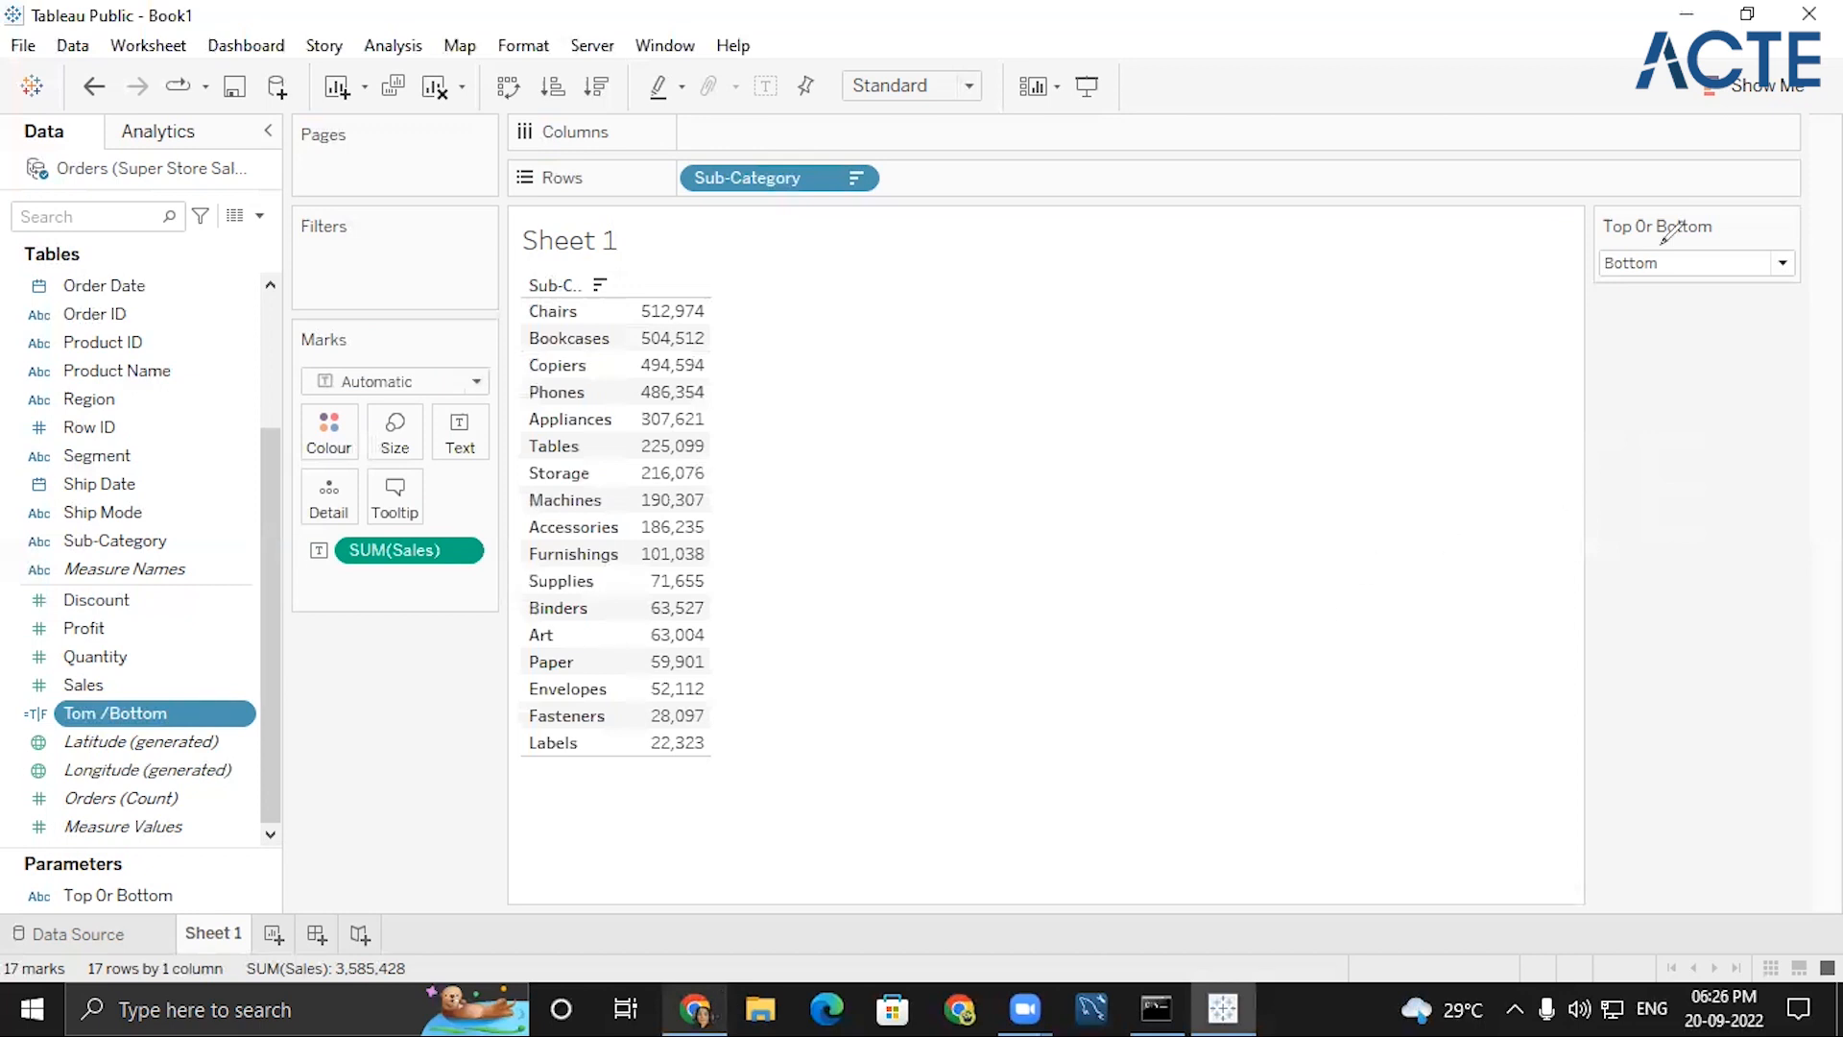
- Mark the parameter control with an annotation and write the note "1) Identity the city which have sales >50k and profit more than 4k"
left_click_drag(1682, 224, 1725, 197)
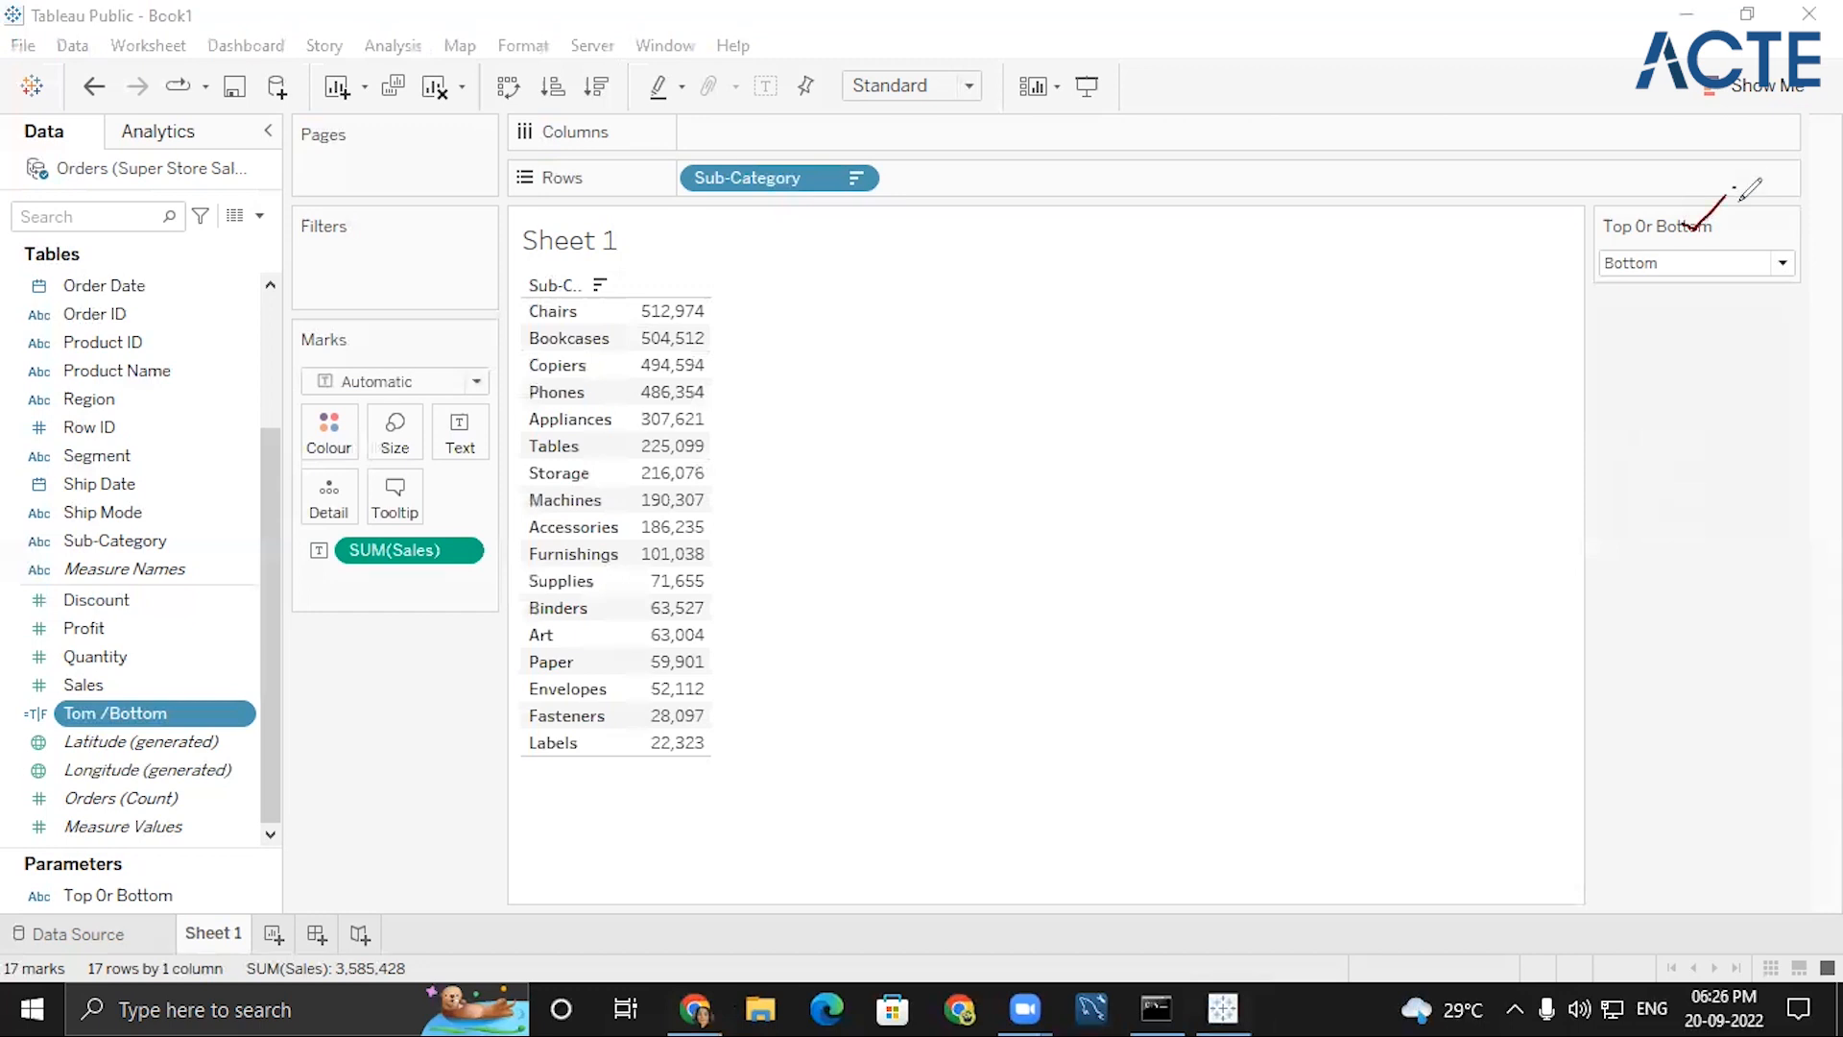
left_click_drag(1680, 305, 1686, 311)
left_click(1288, 336)
type("1)")
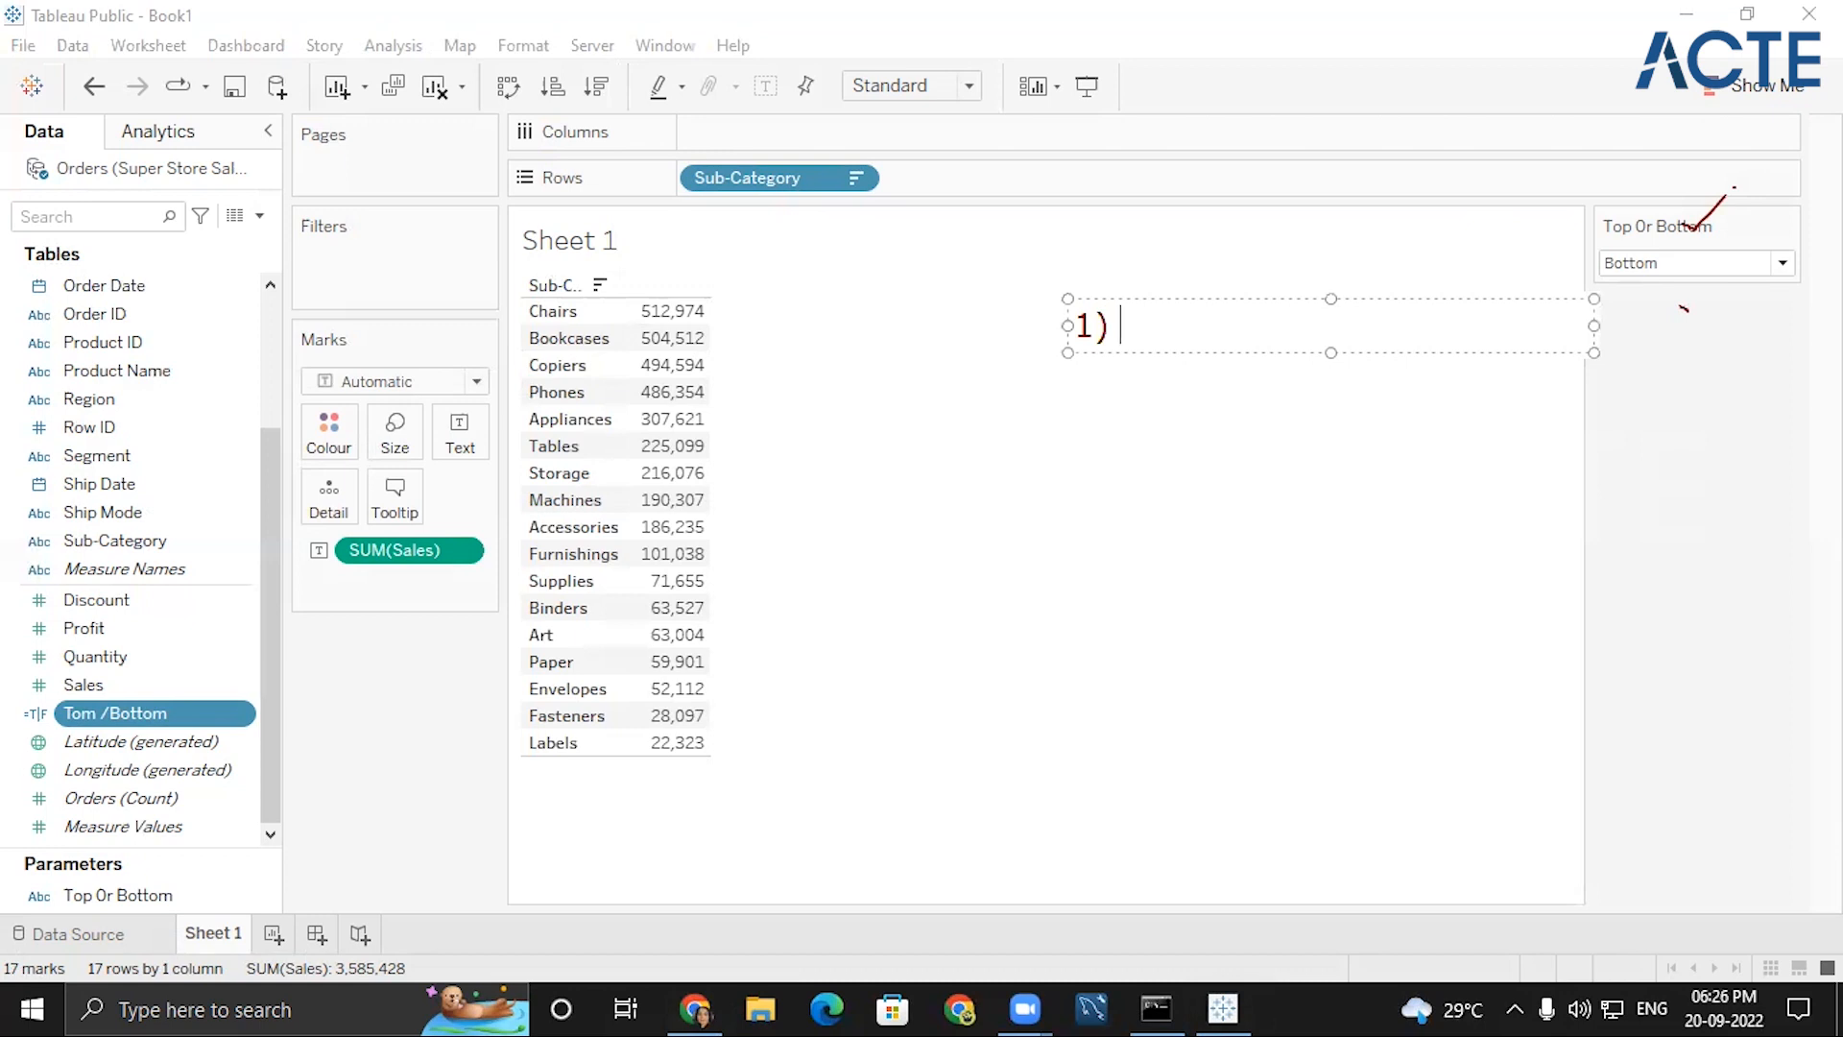
type(" Identity the")
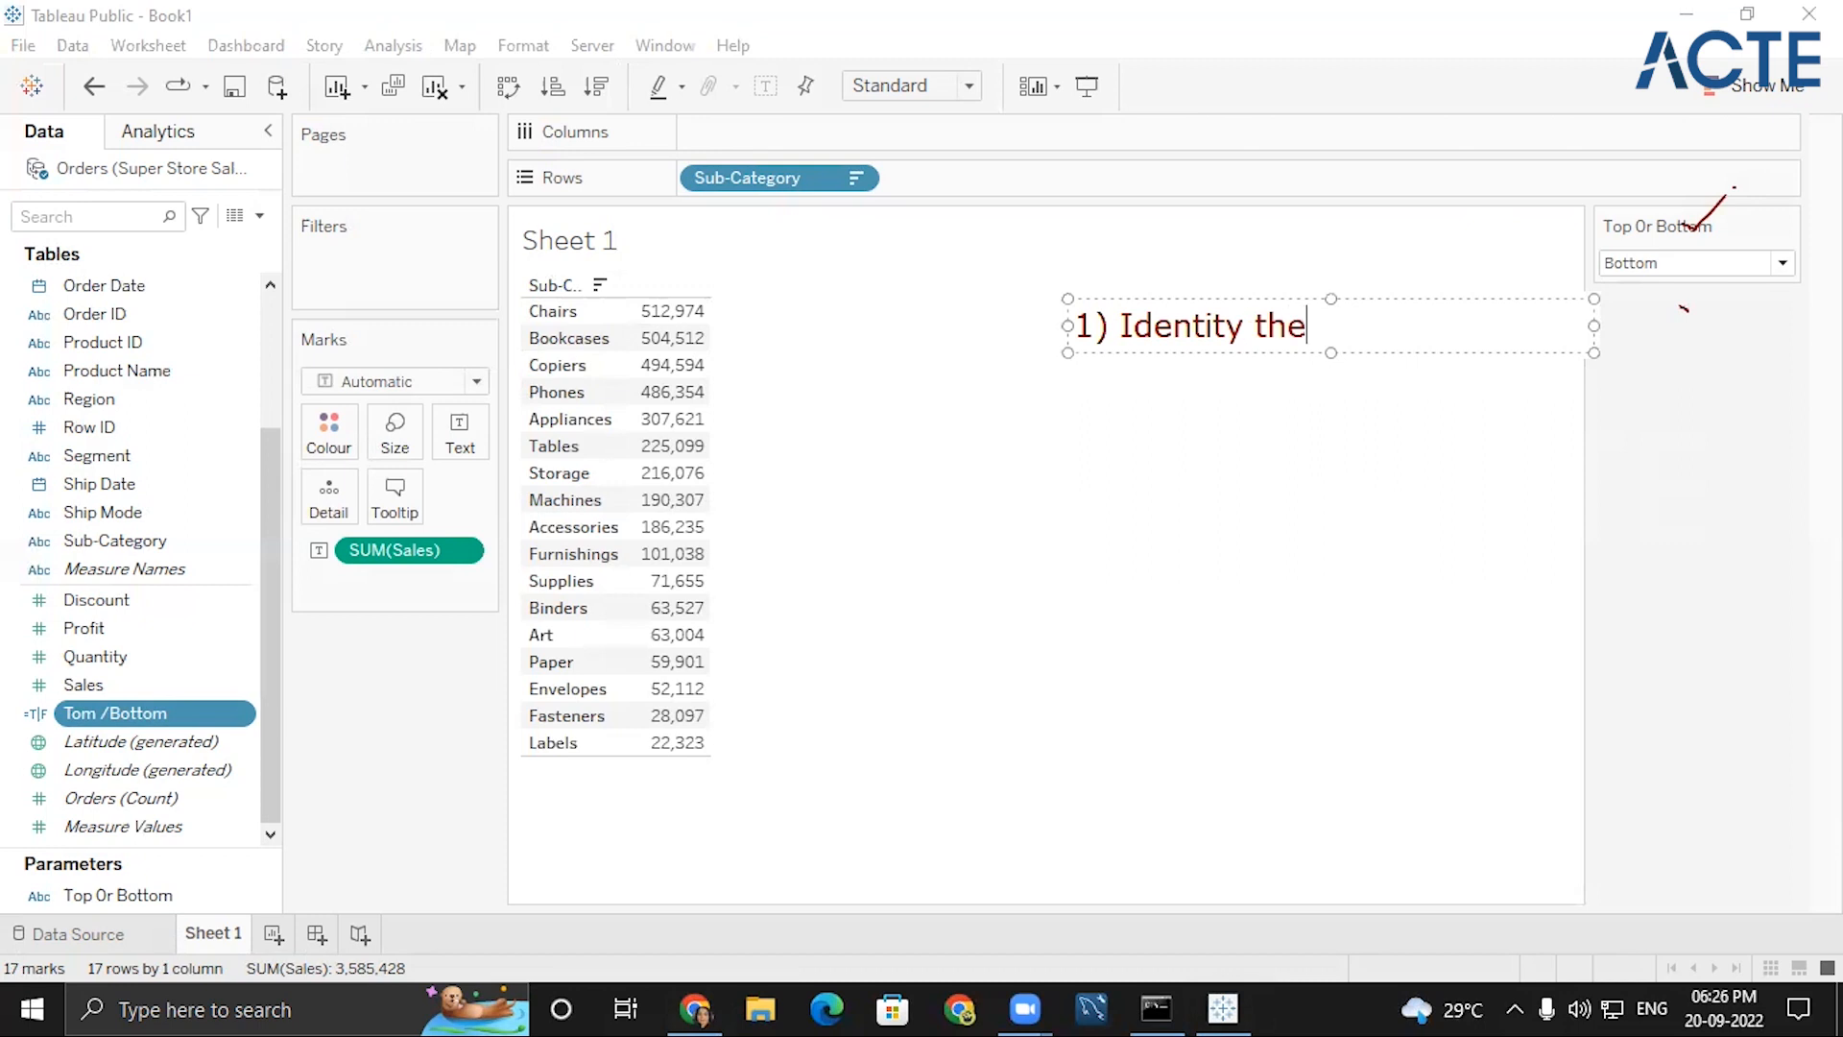
type(" city which have ")
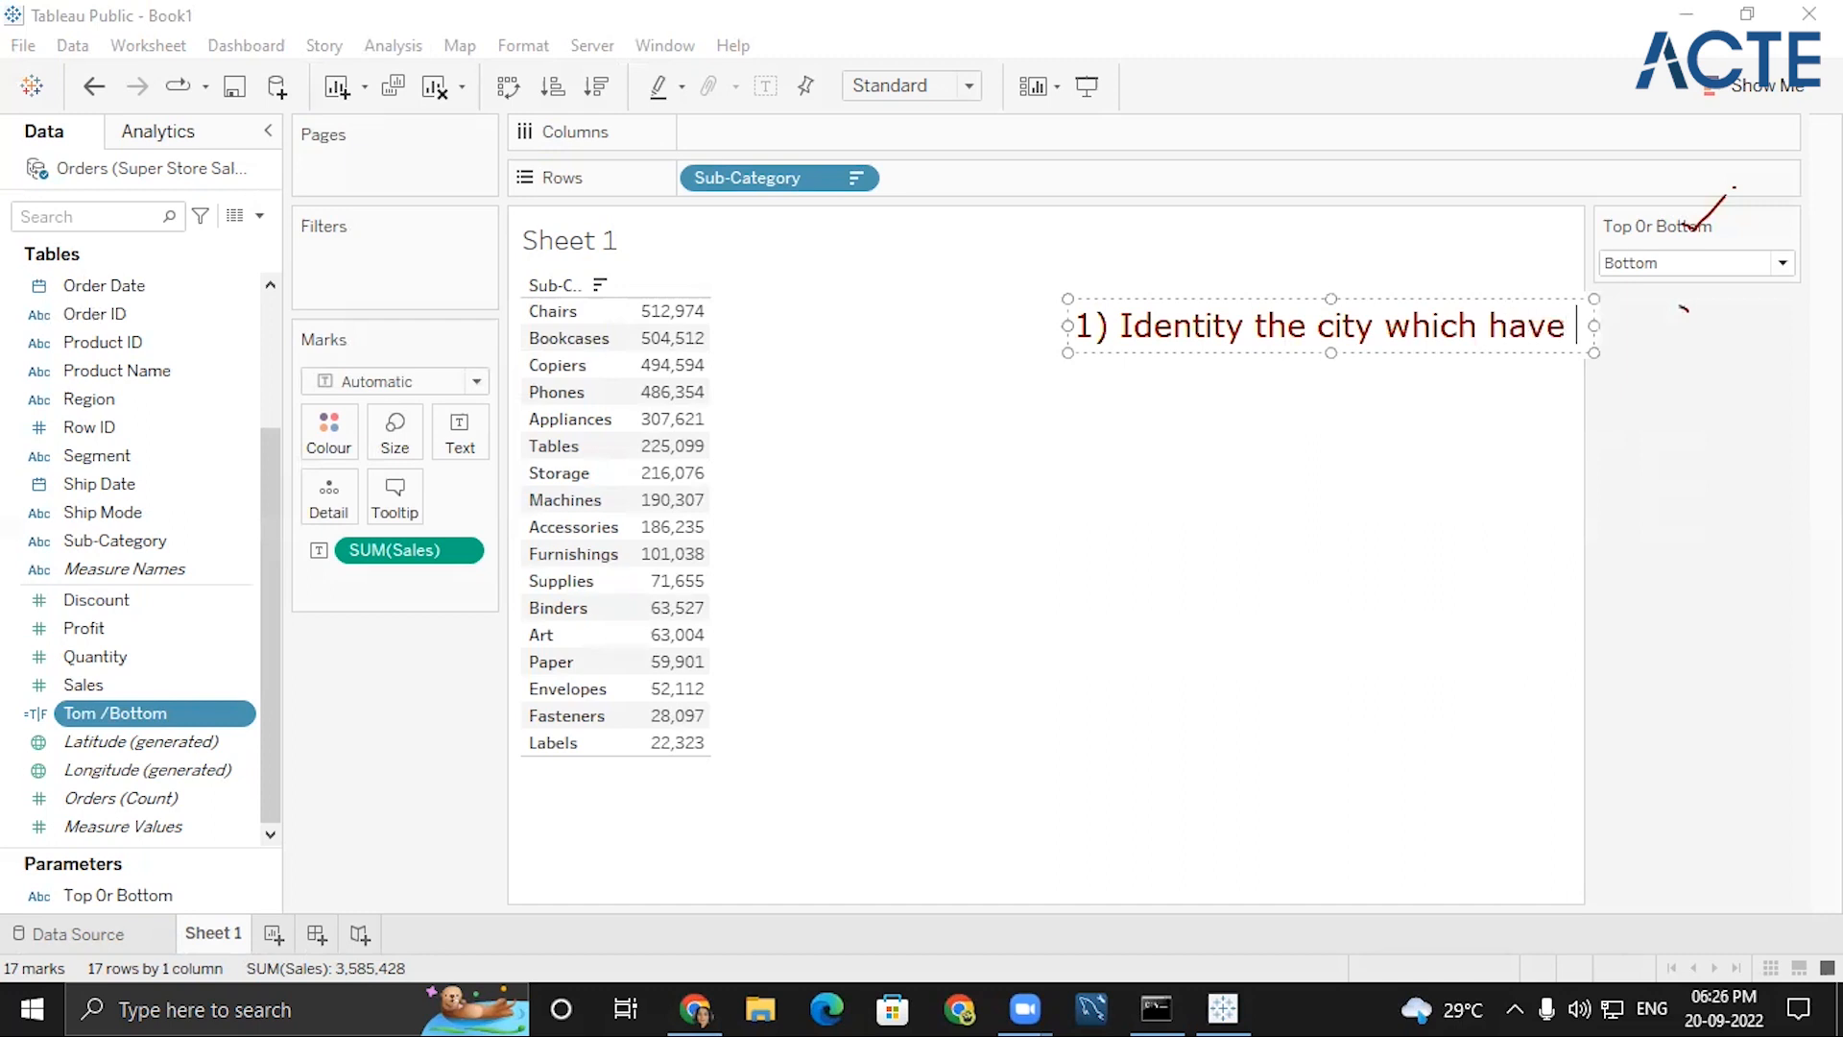
type("sales ")
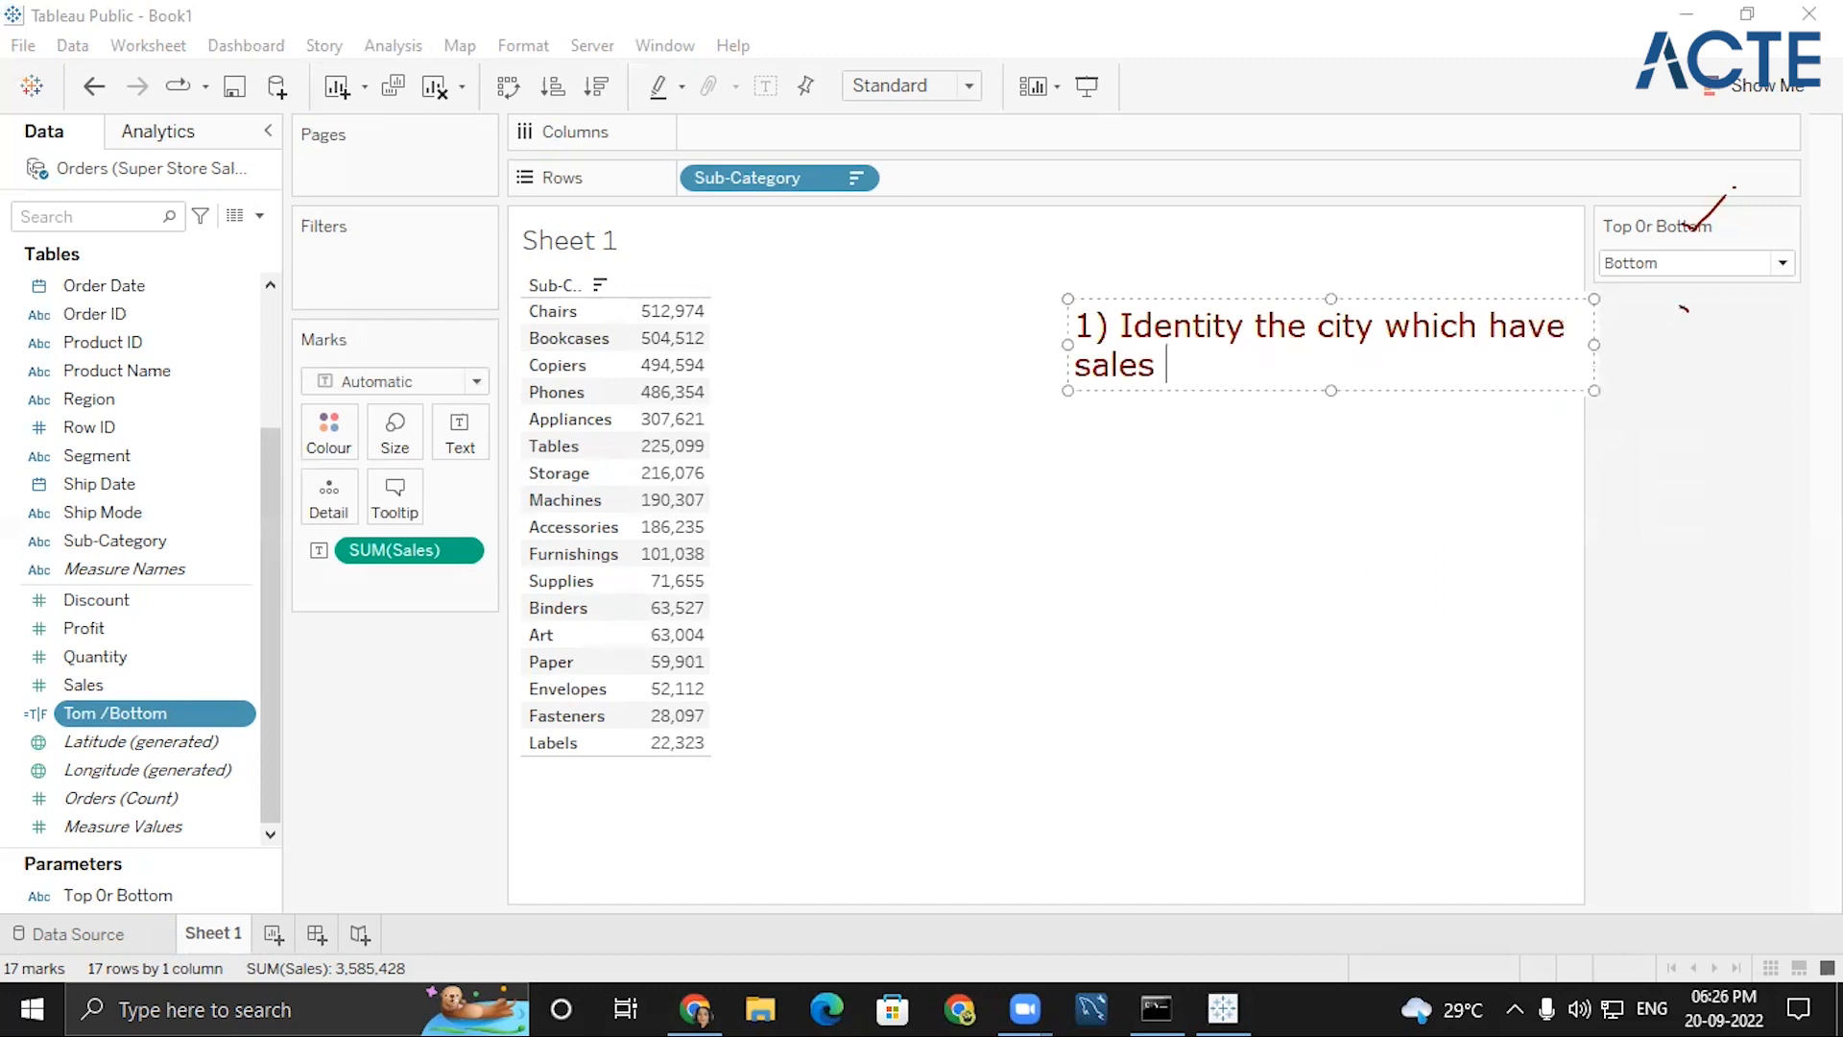
type(">50k and profit more th")
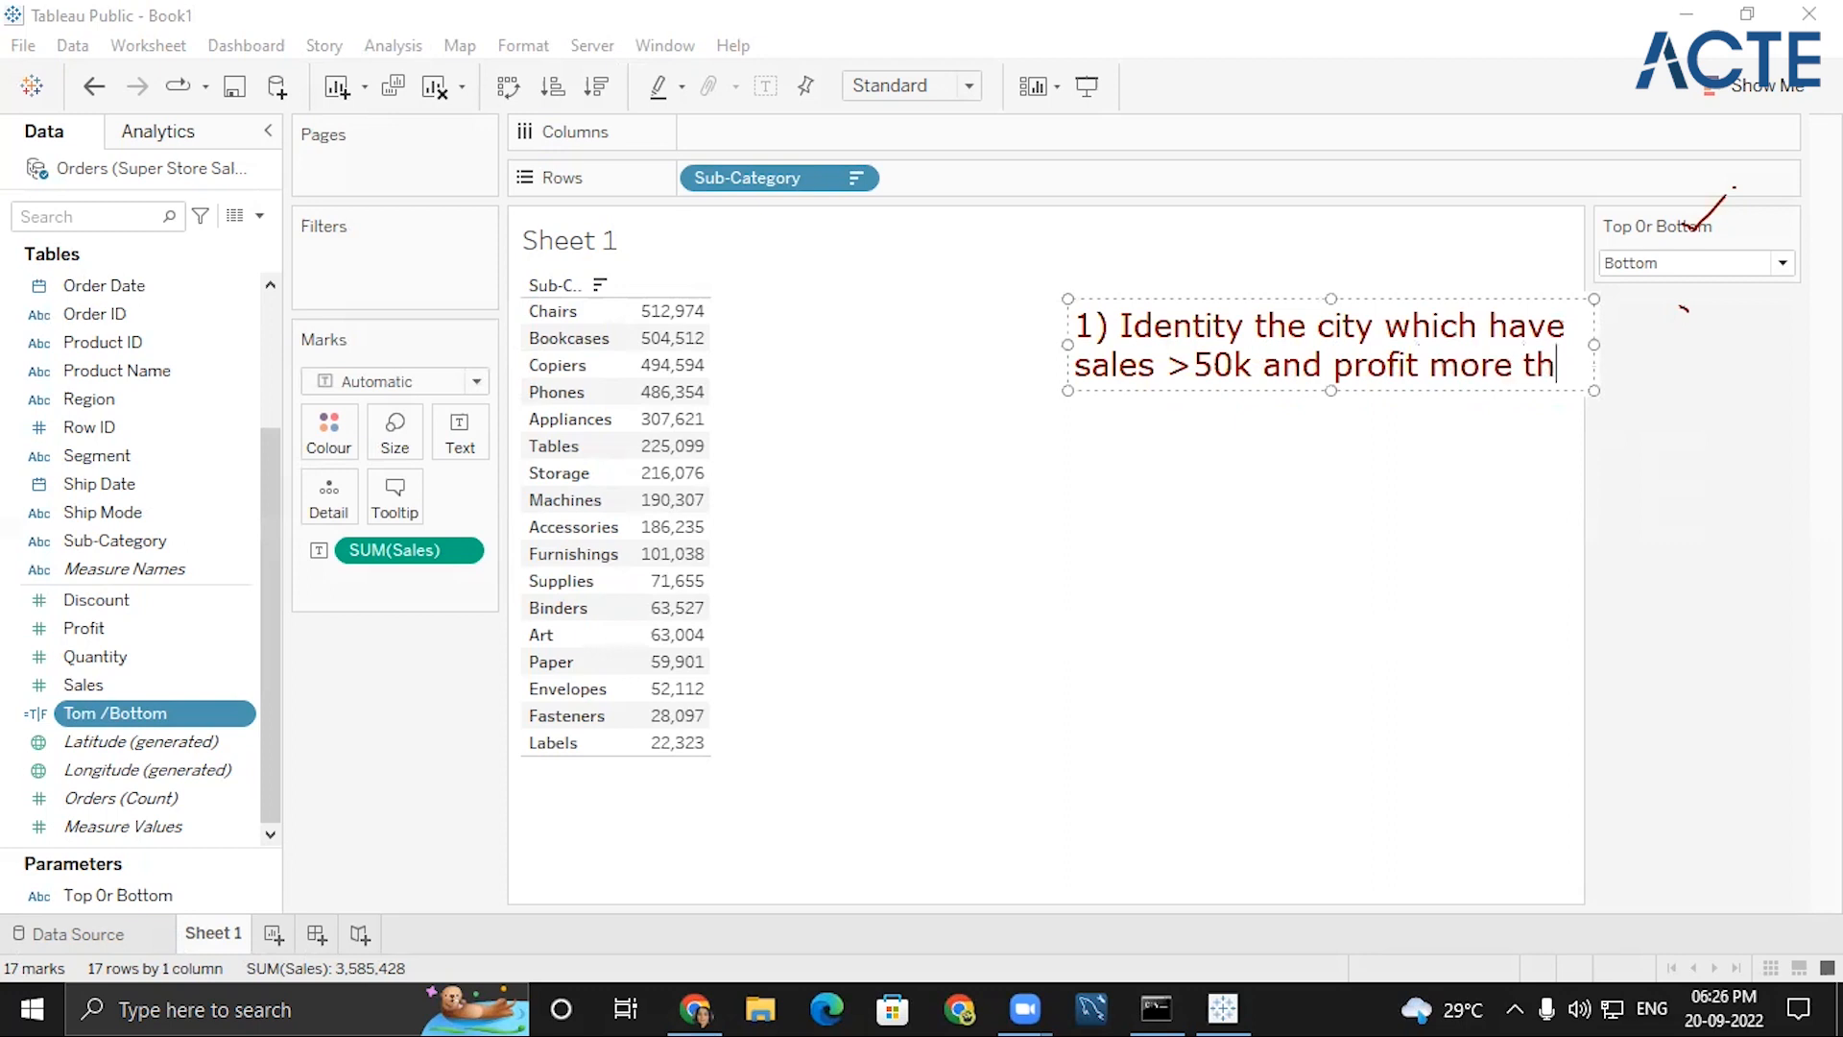
type("an 4k")
- Create a new worksheet and plot the City field on a map
left_click(273, 934)
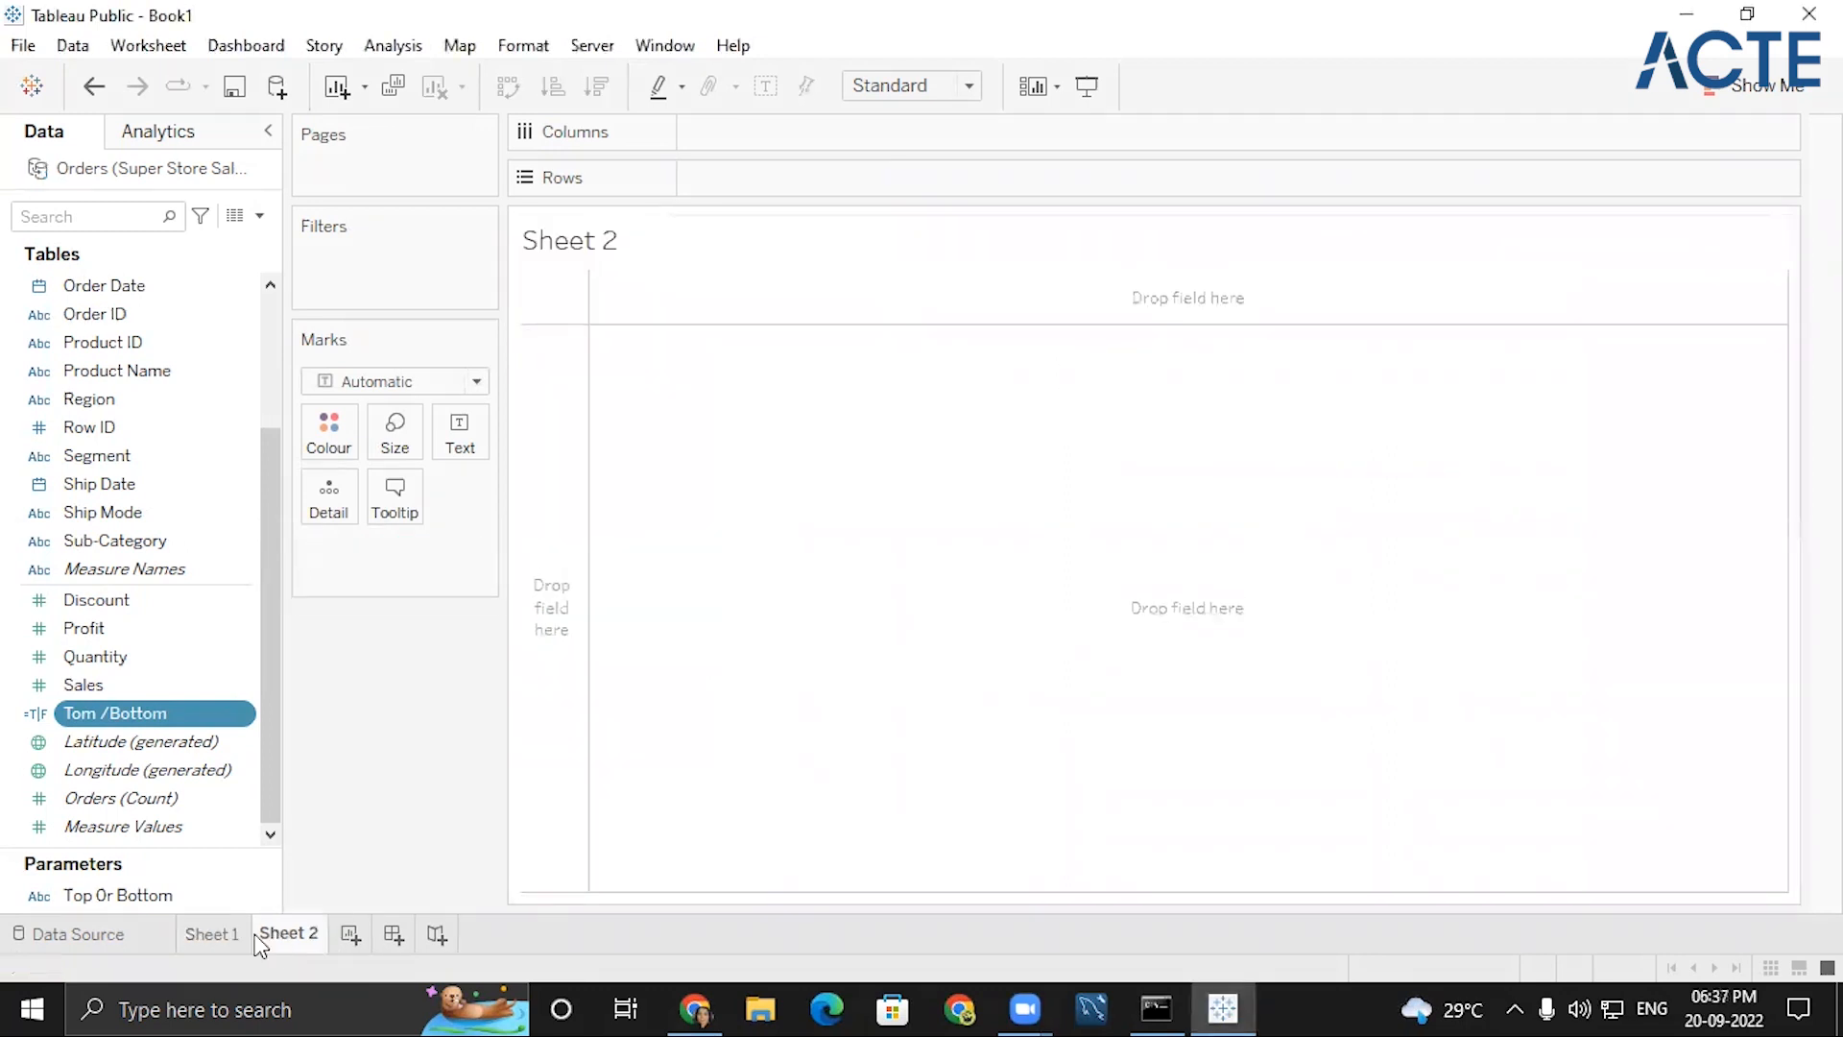
scroll(185, 597, "up", 3)
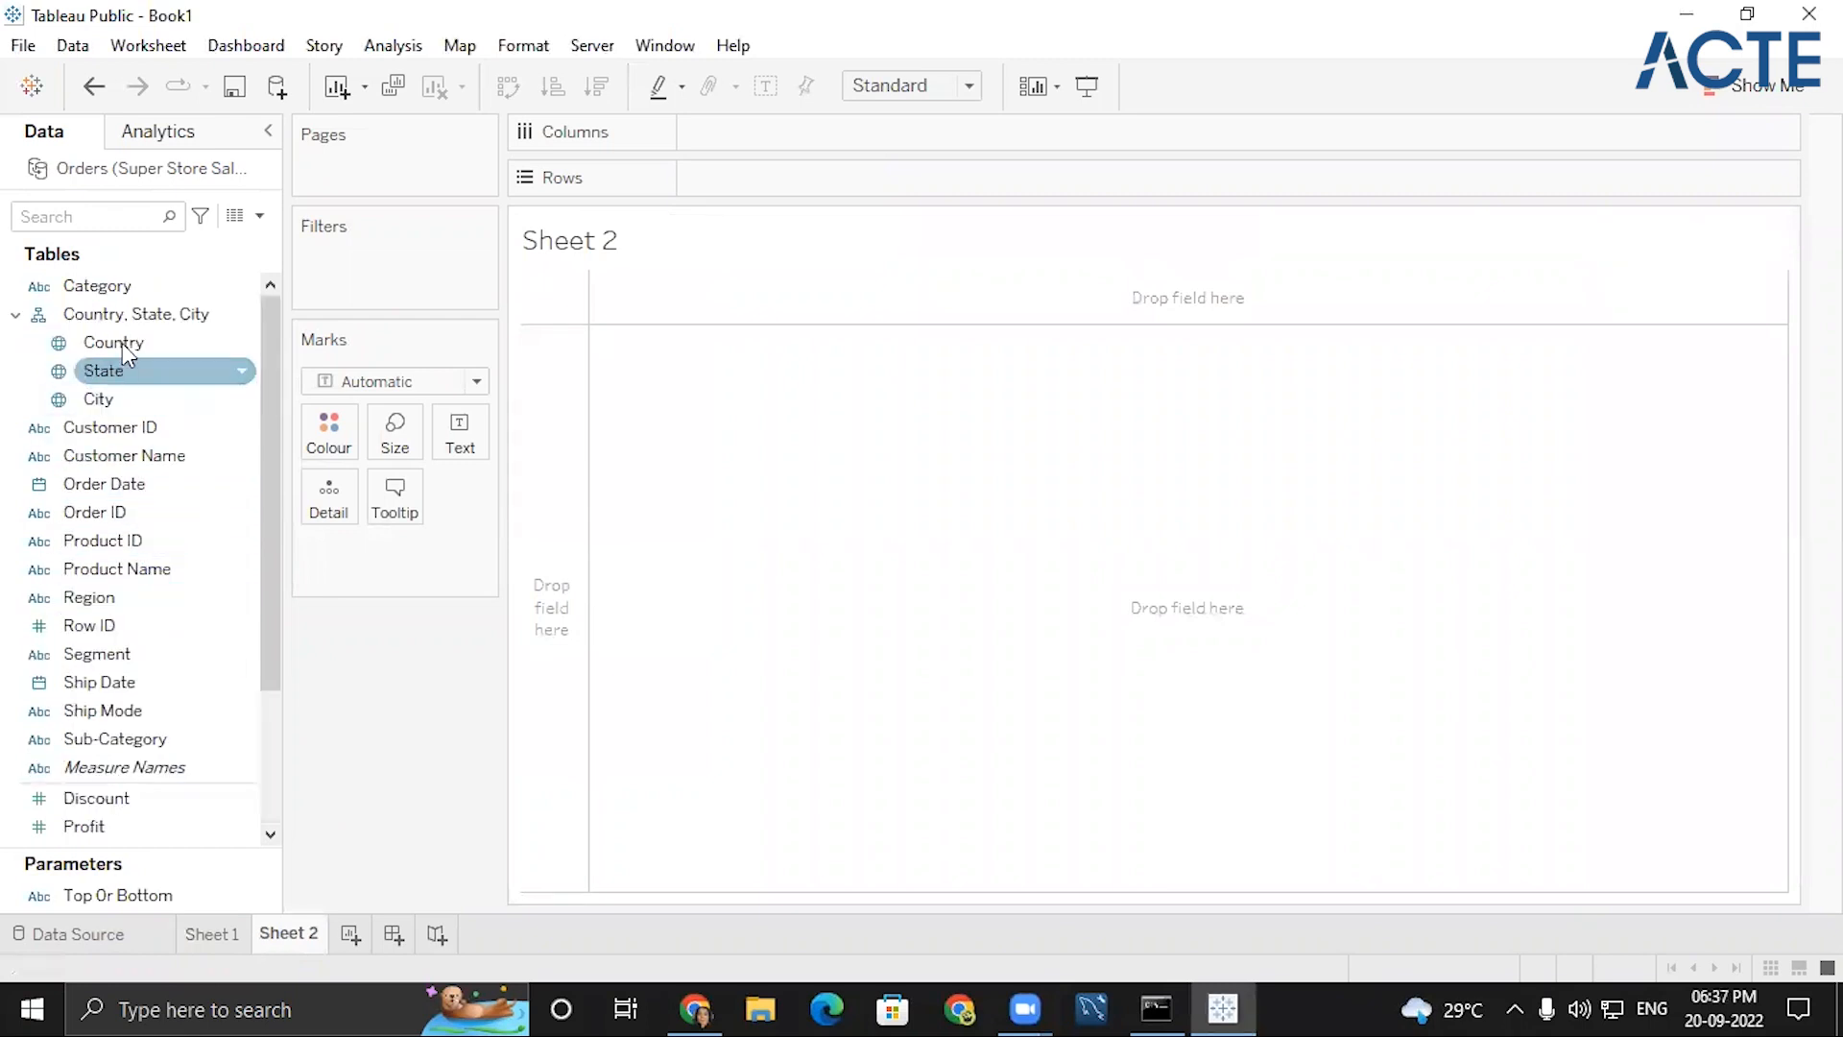
left_click(132, 397)
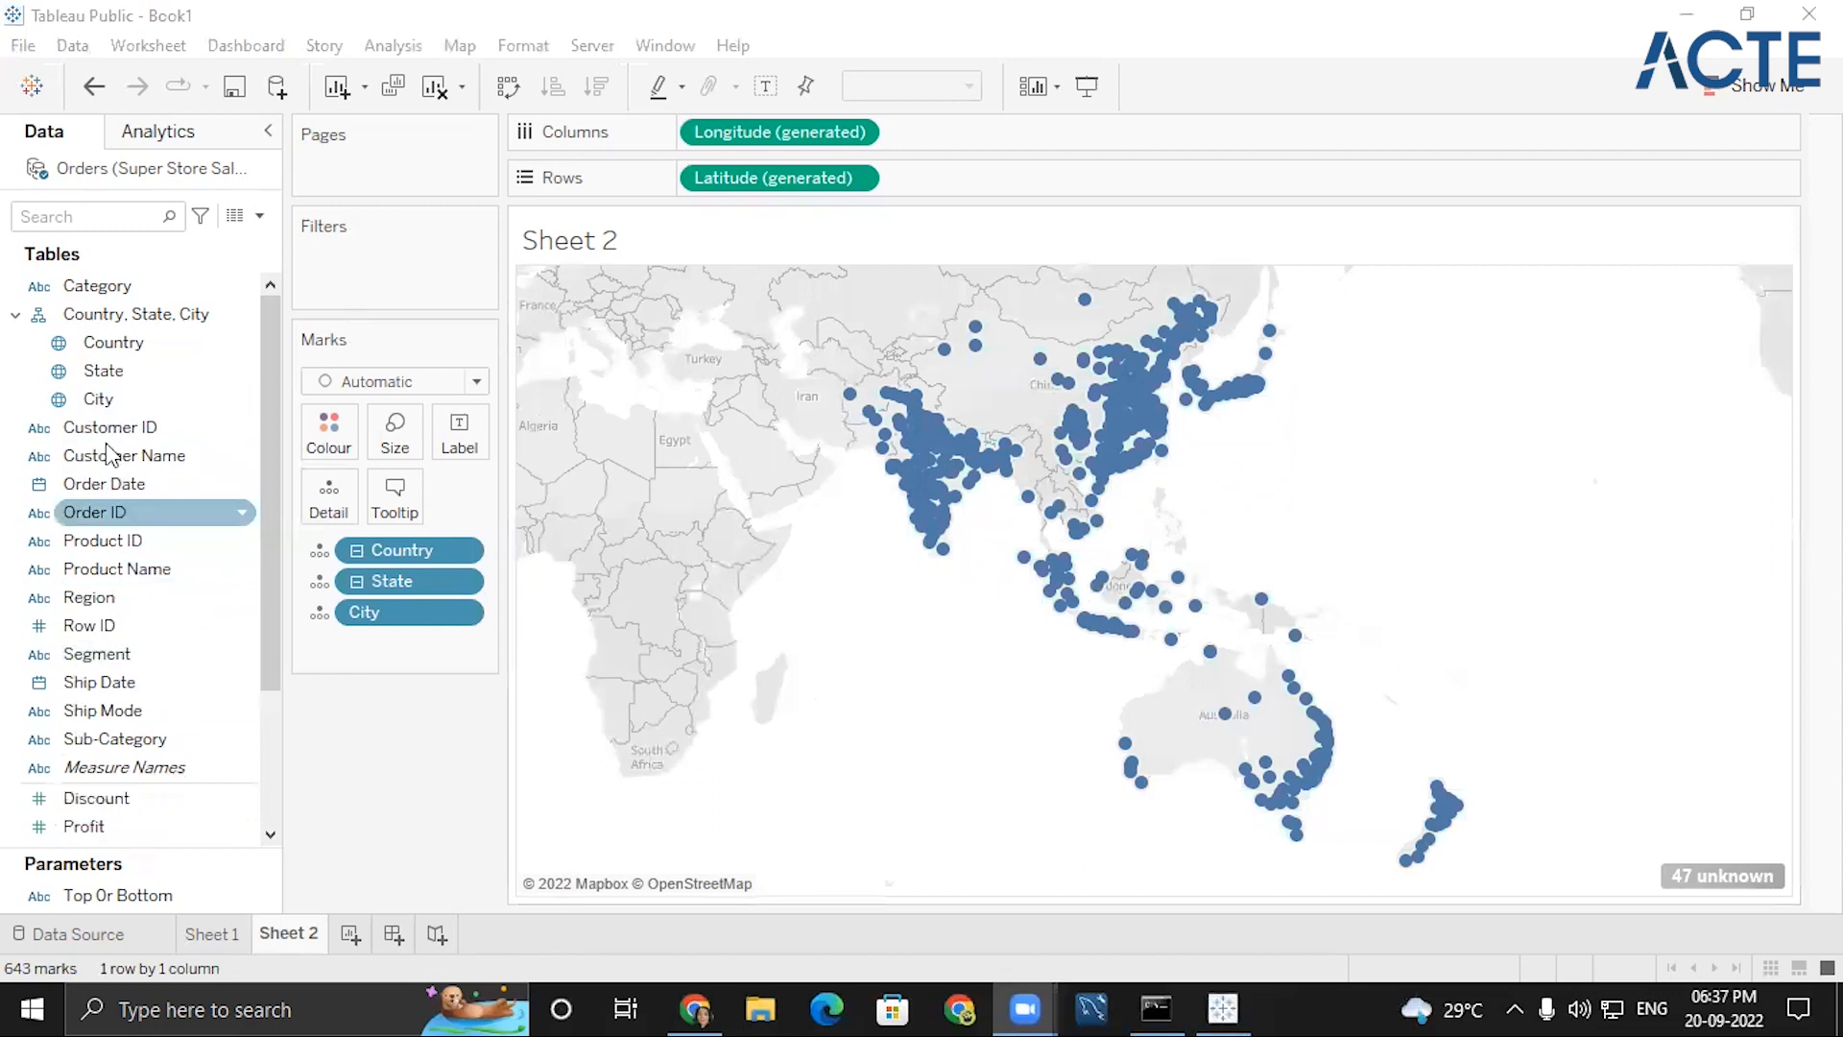
- Add Sales to the city map so that the marks are sized by SUM(Sales)
scroll(175, 815, "down", 3)
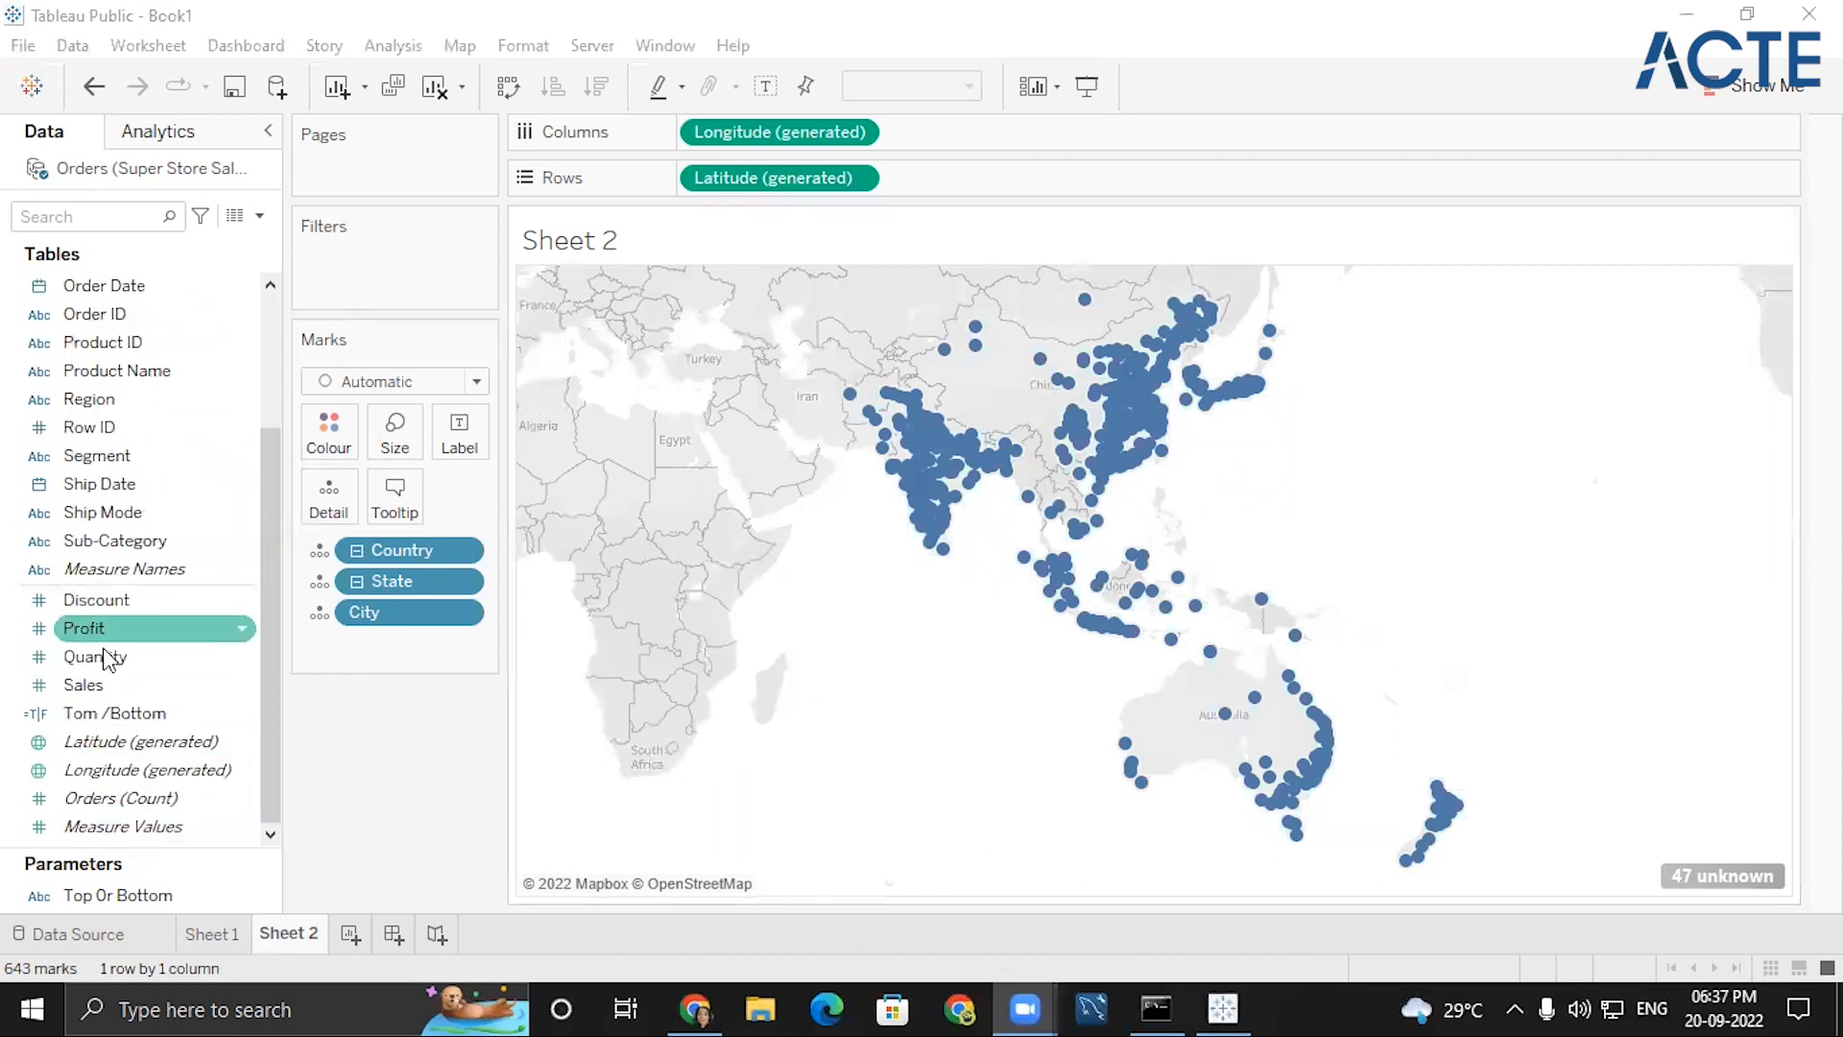
left_click(101, 684)
double_click(102, 684)
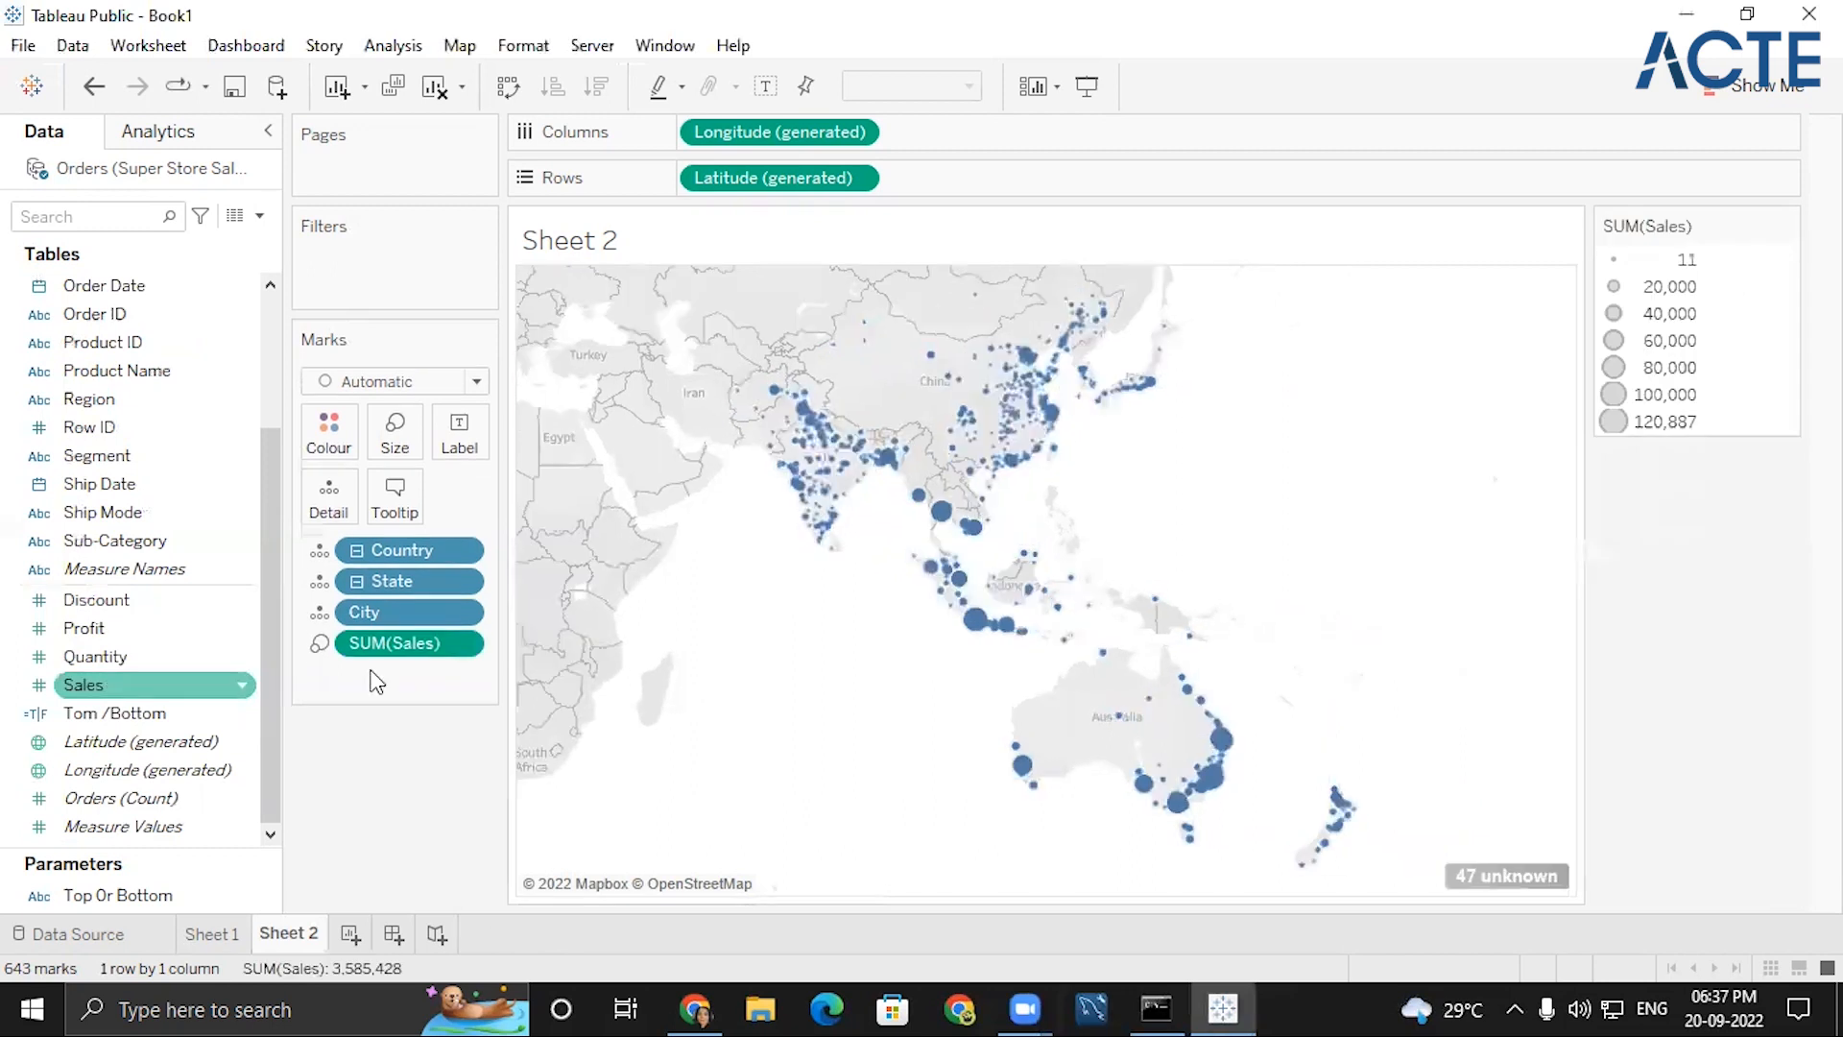
- Filter the city map to cities with Sales of at least 50000
right_click(461, 645)
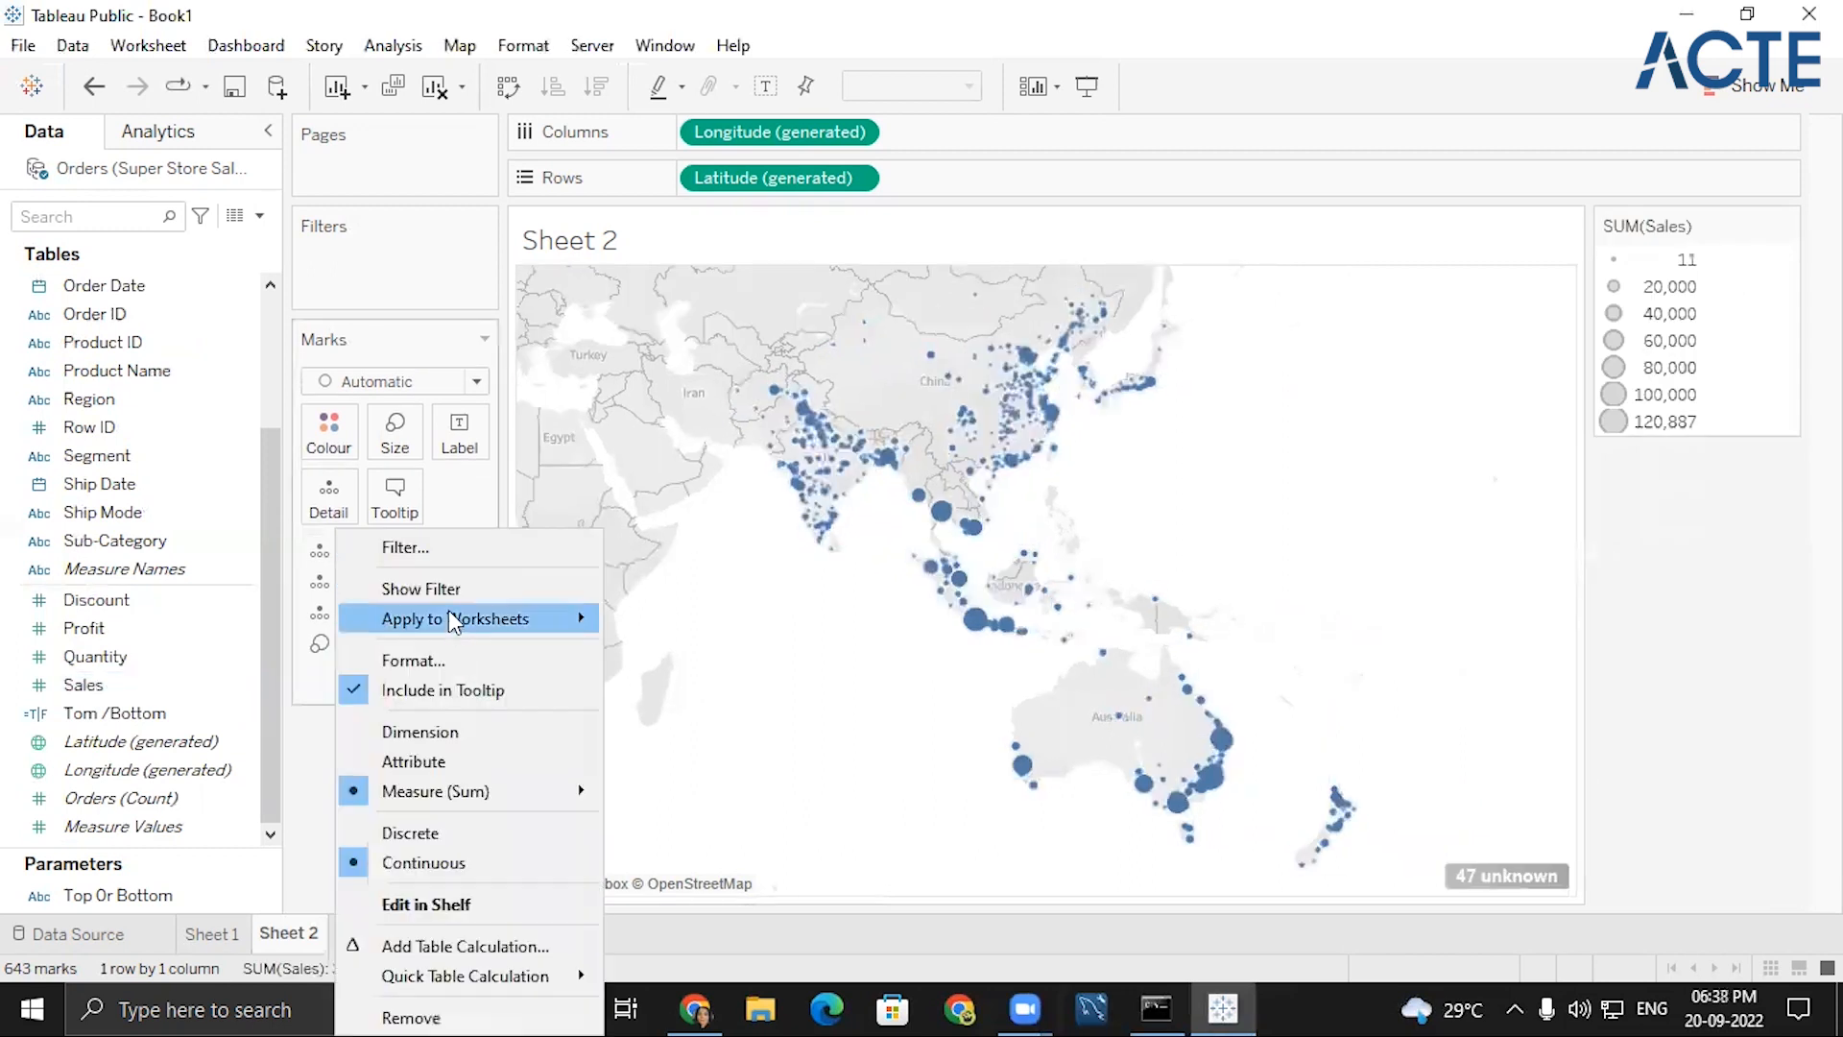
left_click(438, 556)
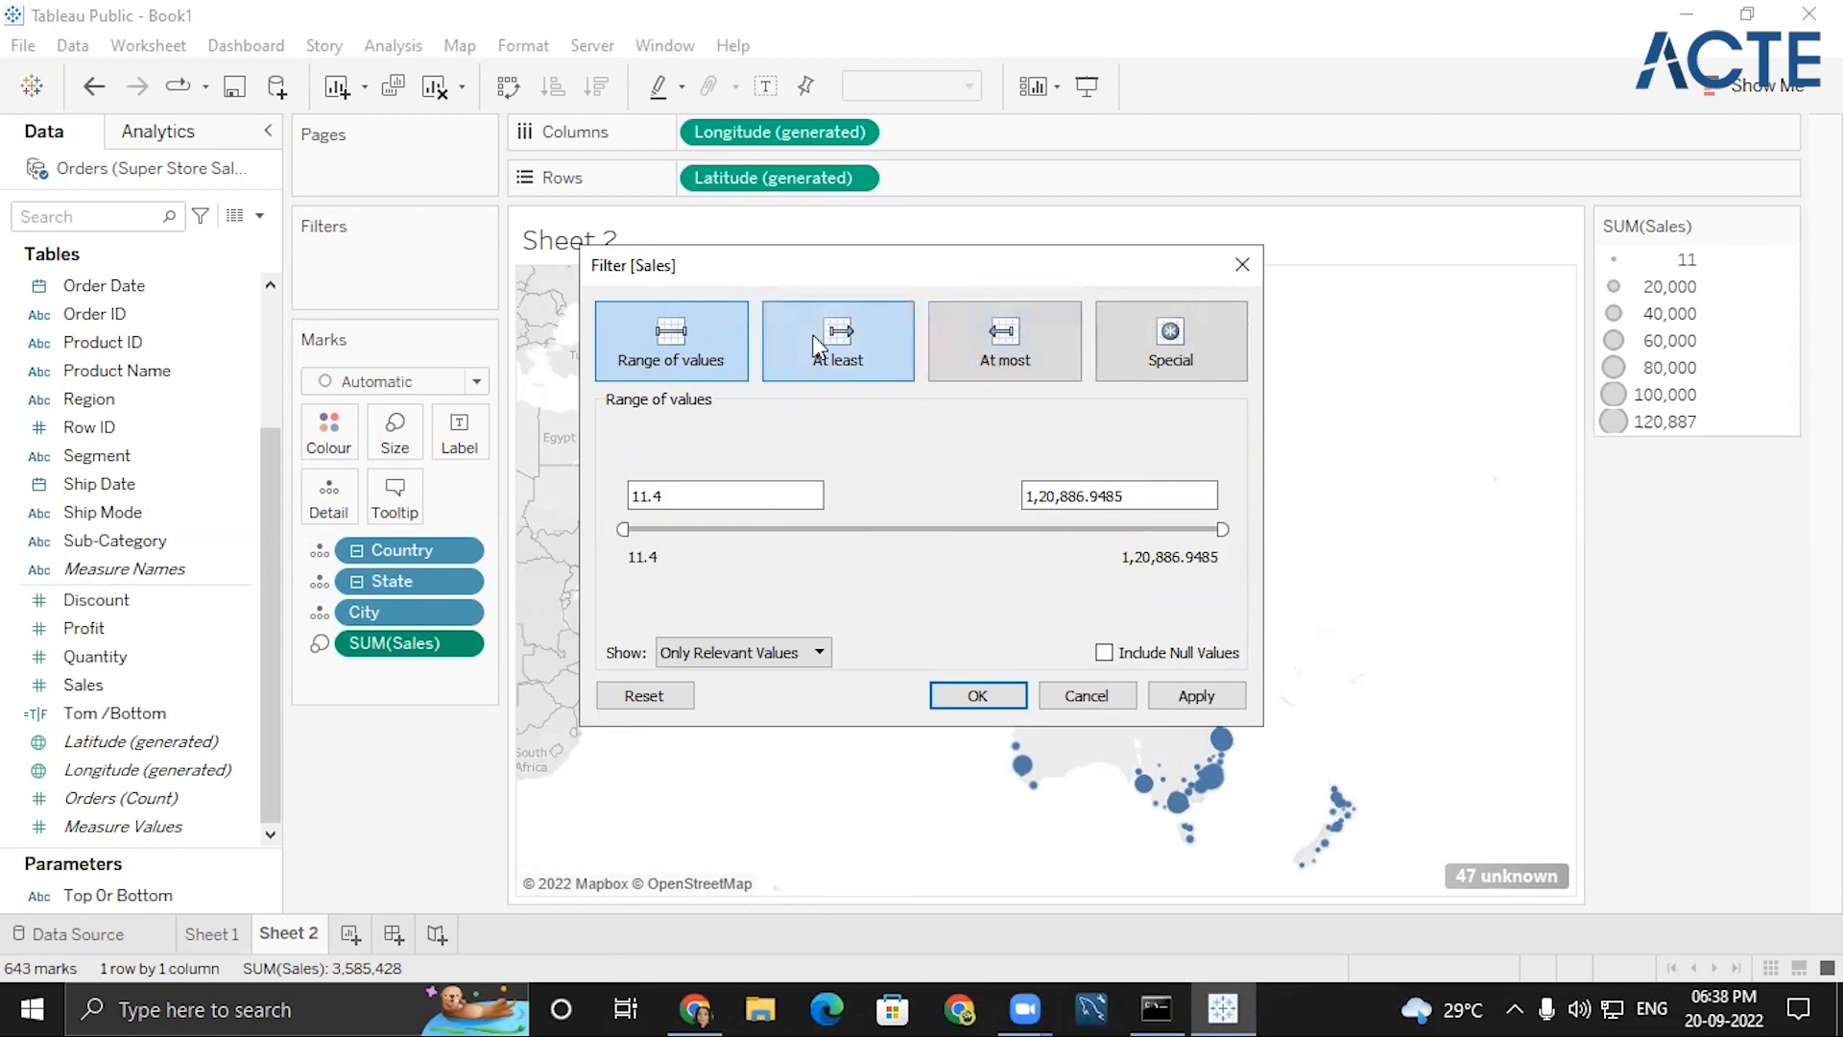
left_click(867, 349)
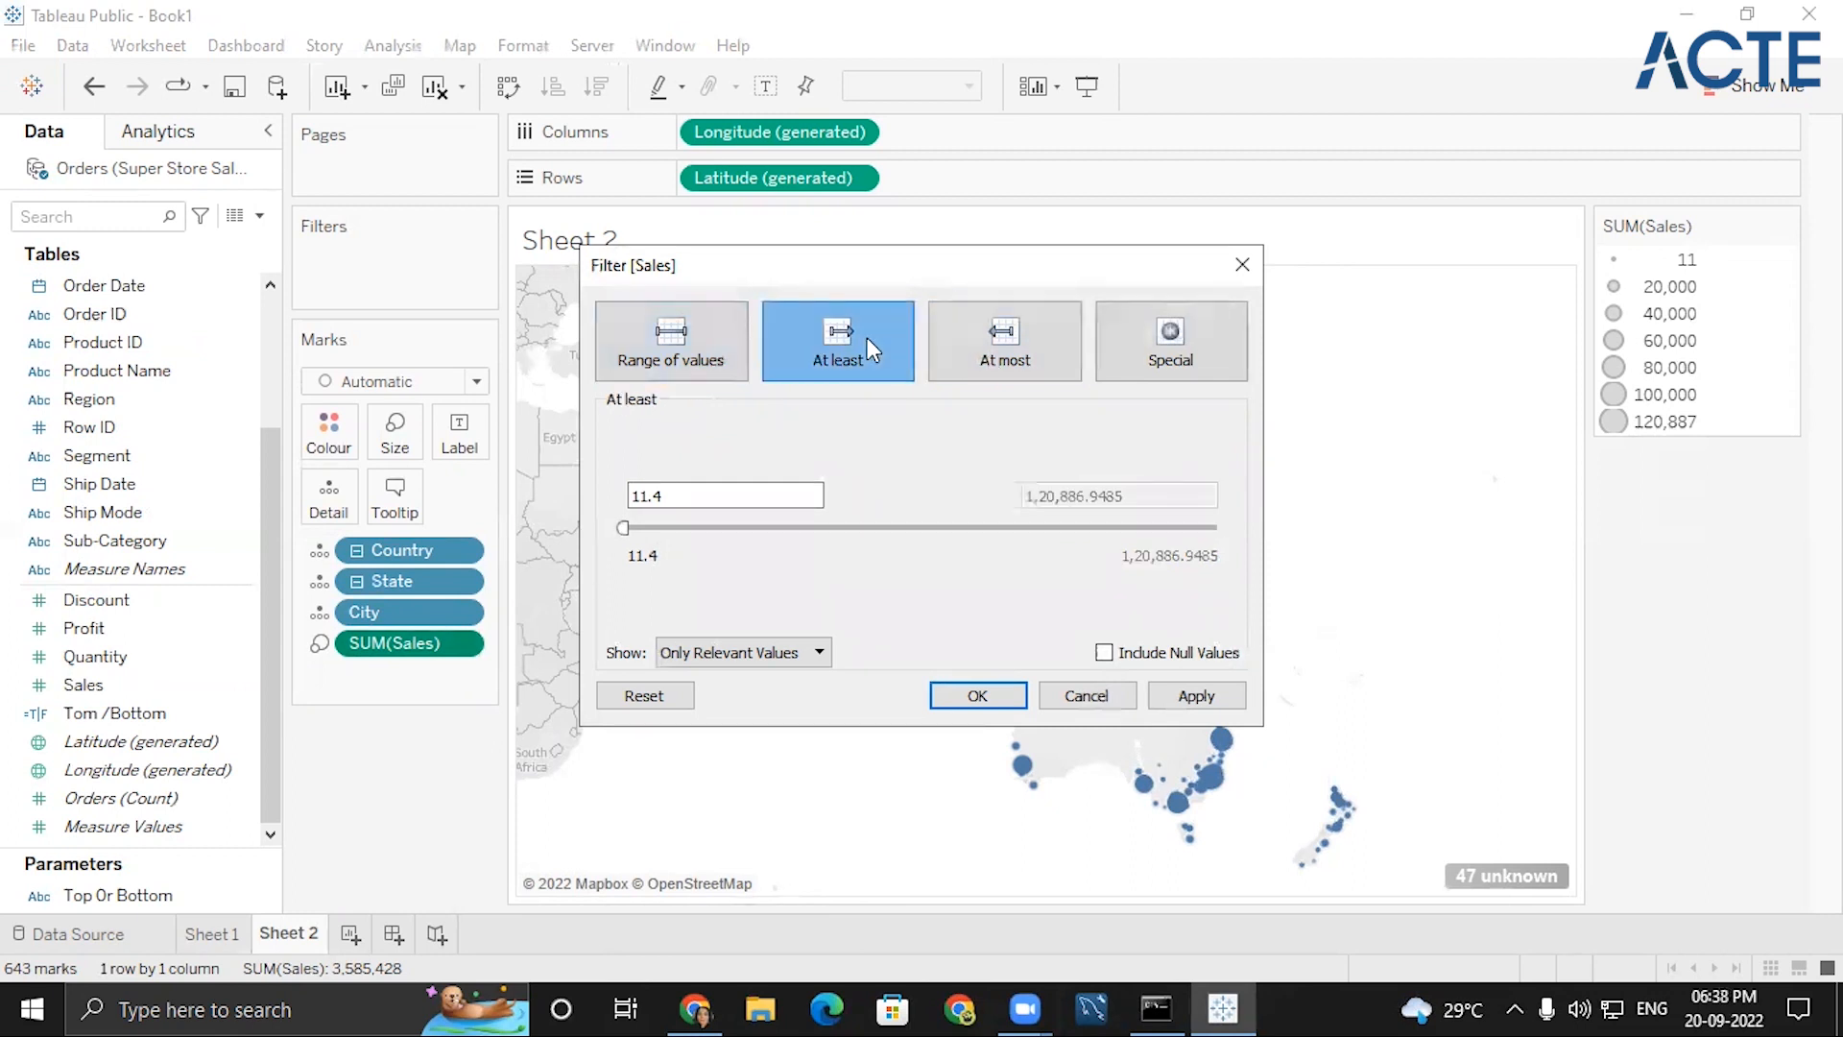
left_click(752, 495)
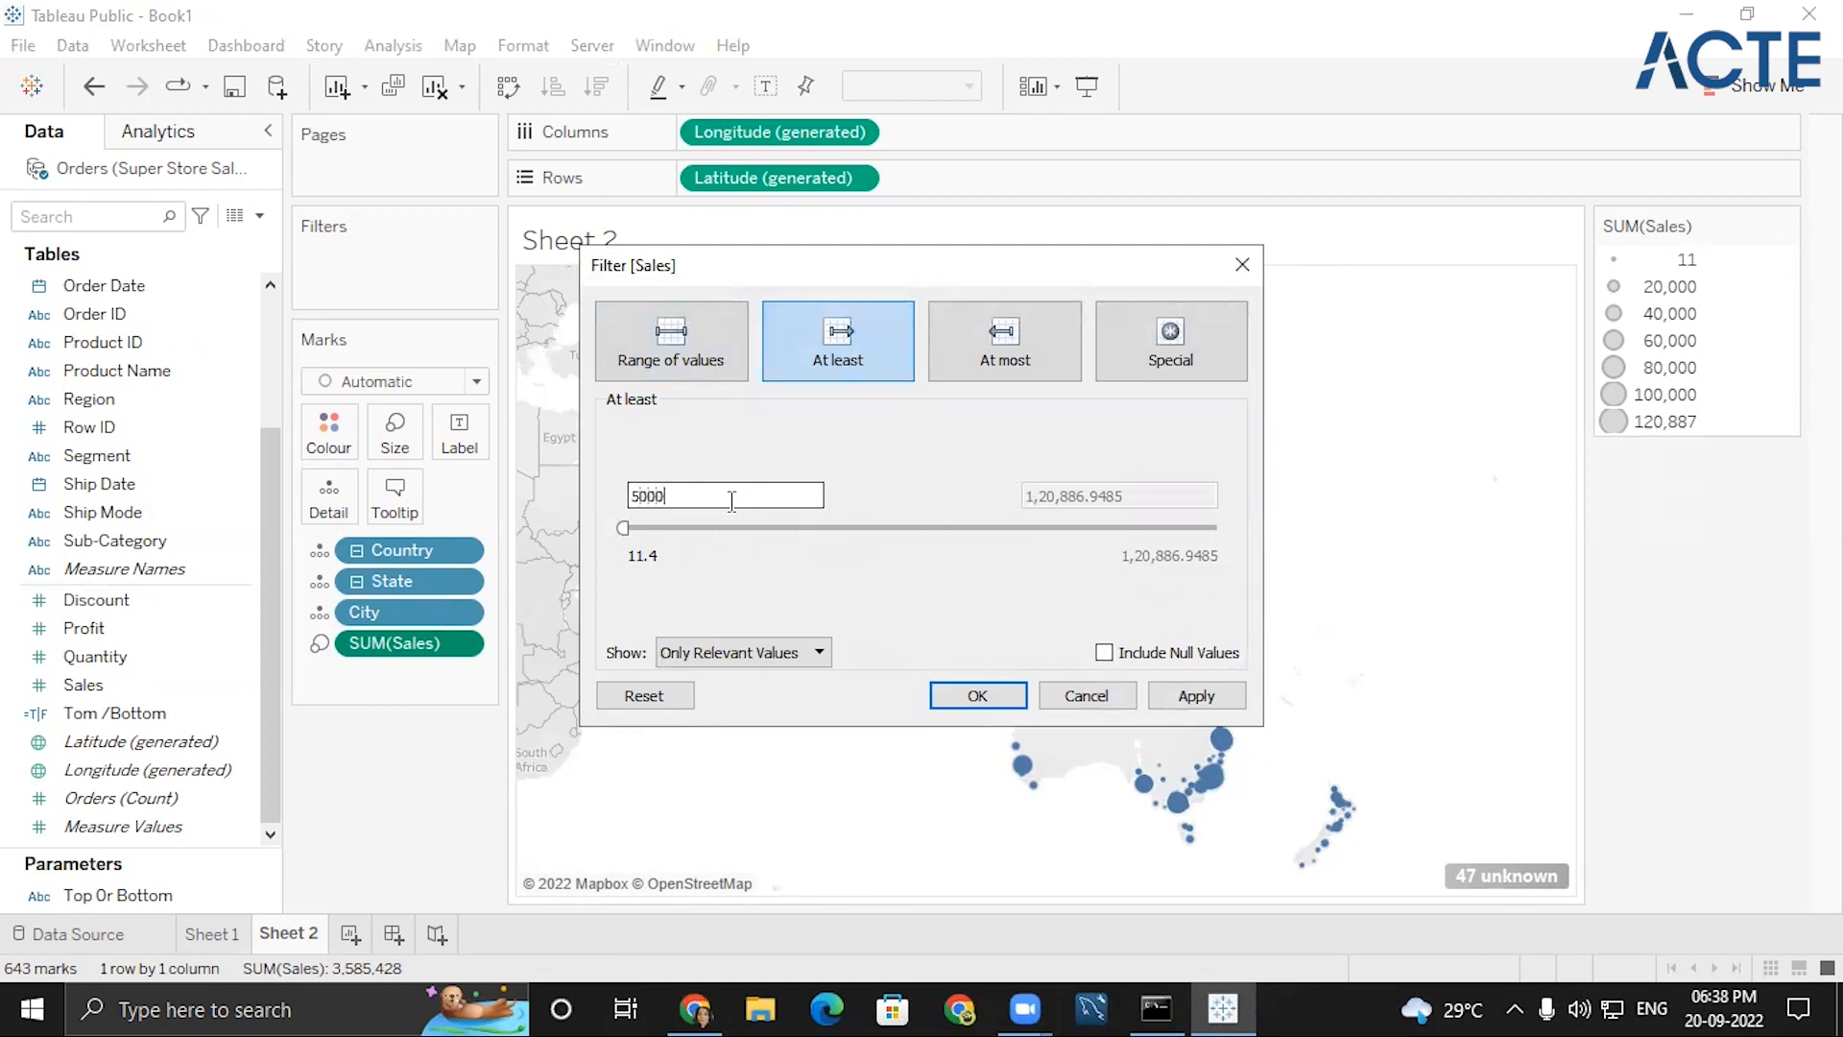
left_click(971, 701)
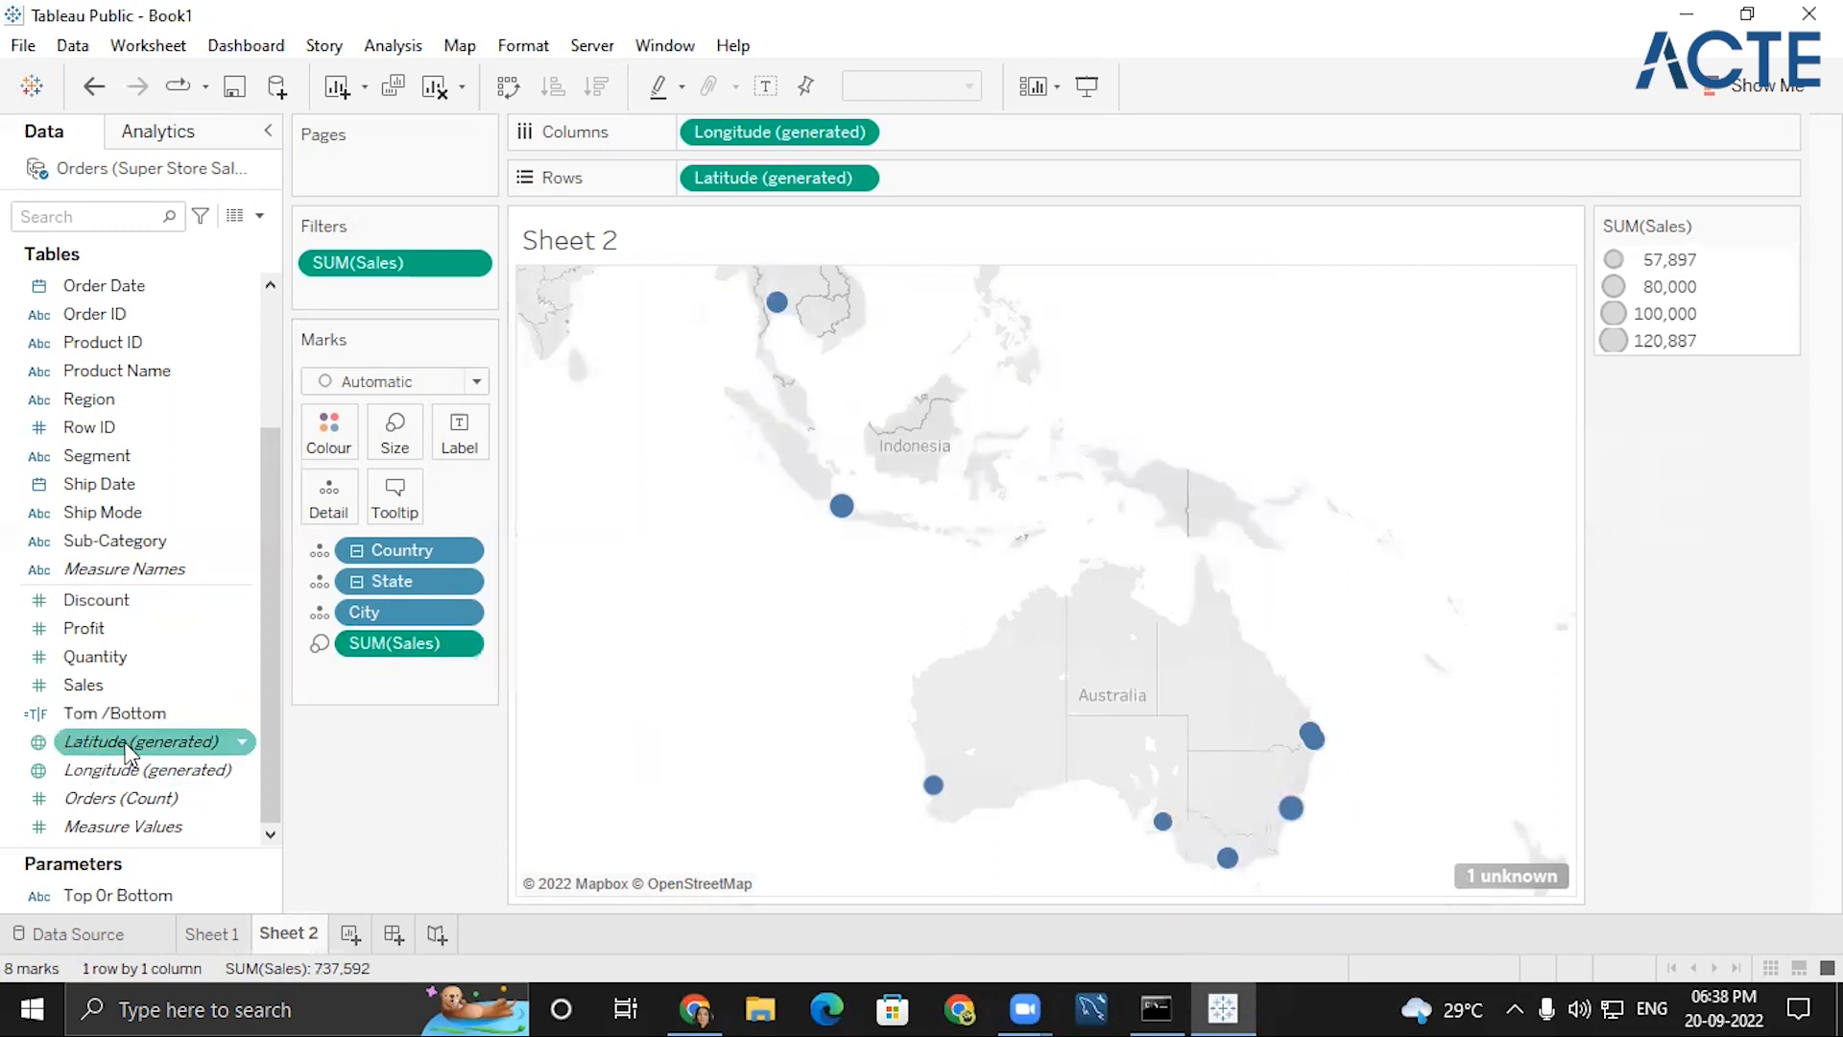
- Add Profit to the city map so that the marks are coloured by SUM(Profit)
double_click(115, 633)
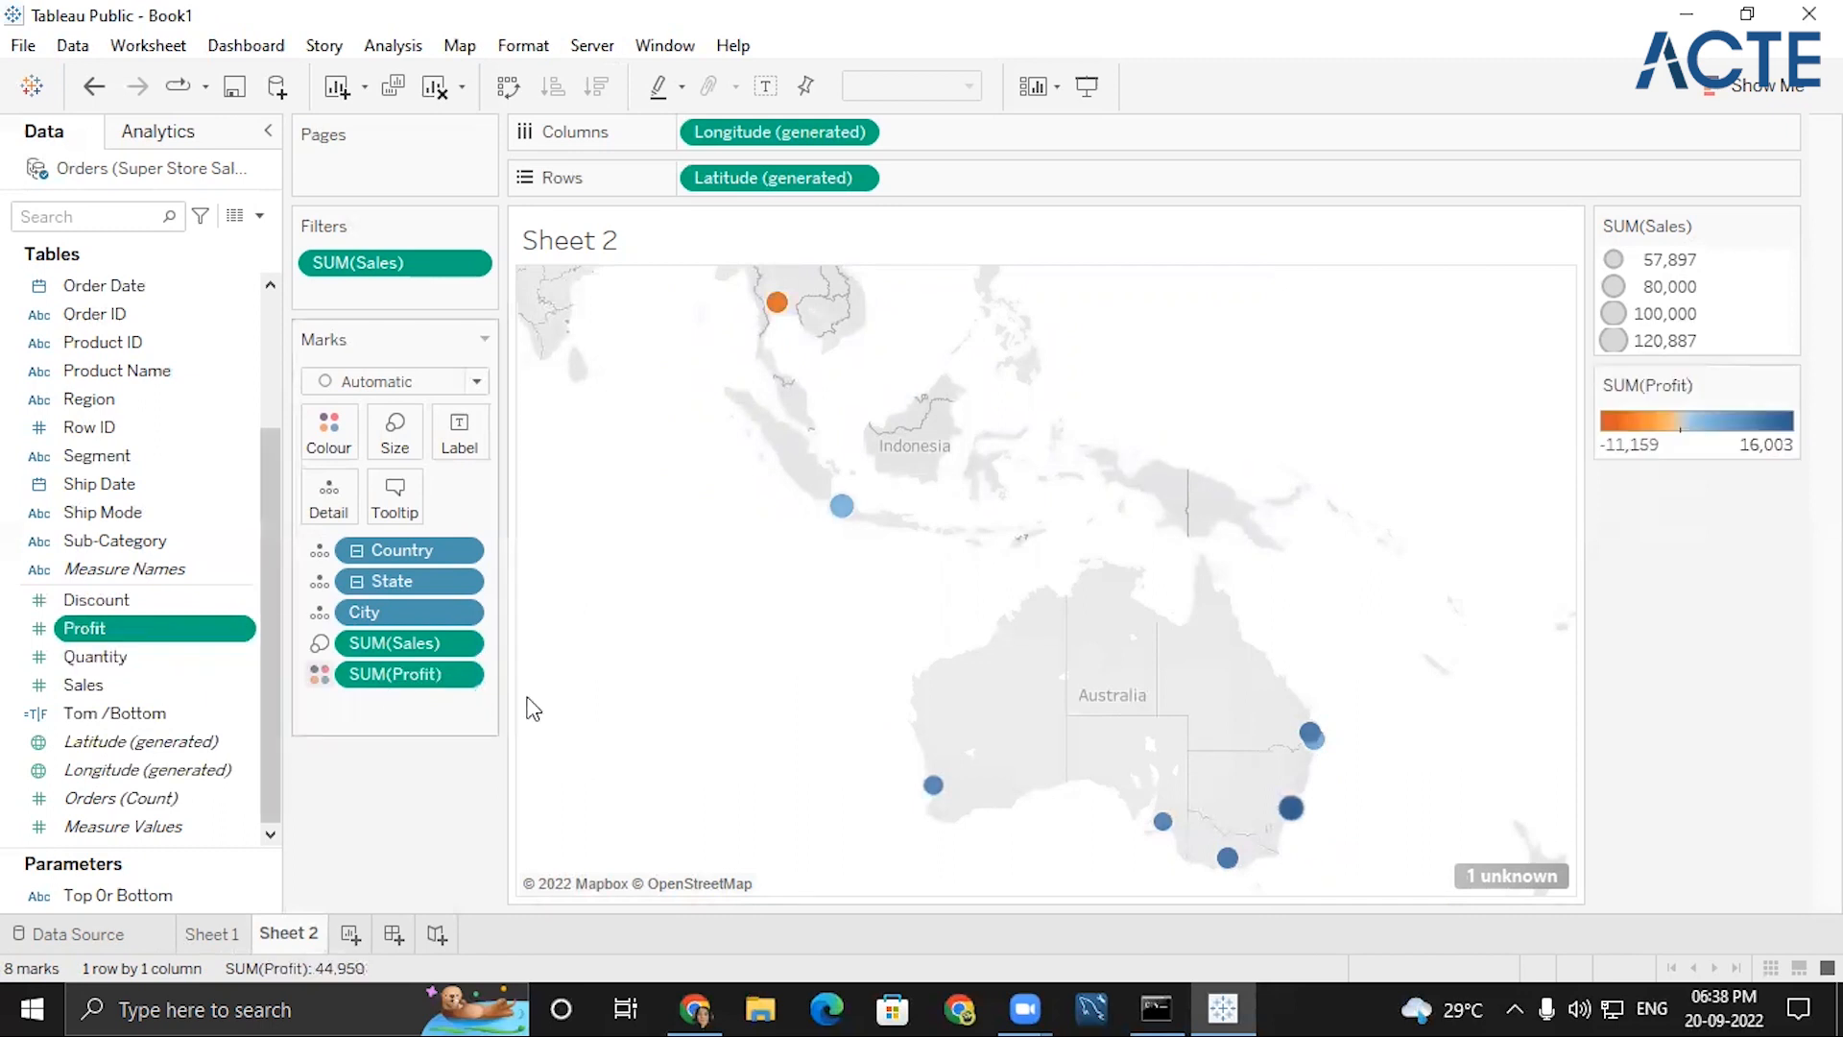
left_click(460, 675)
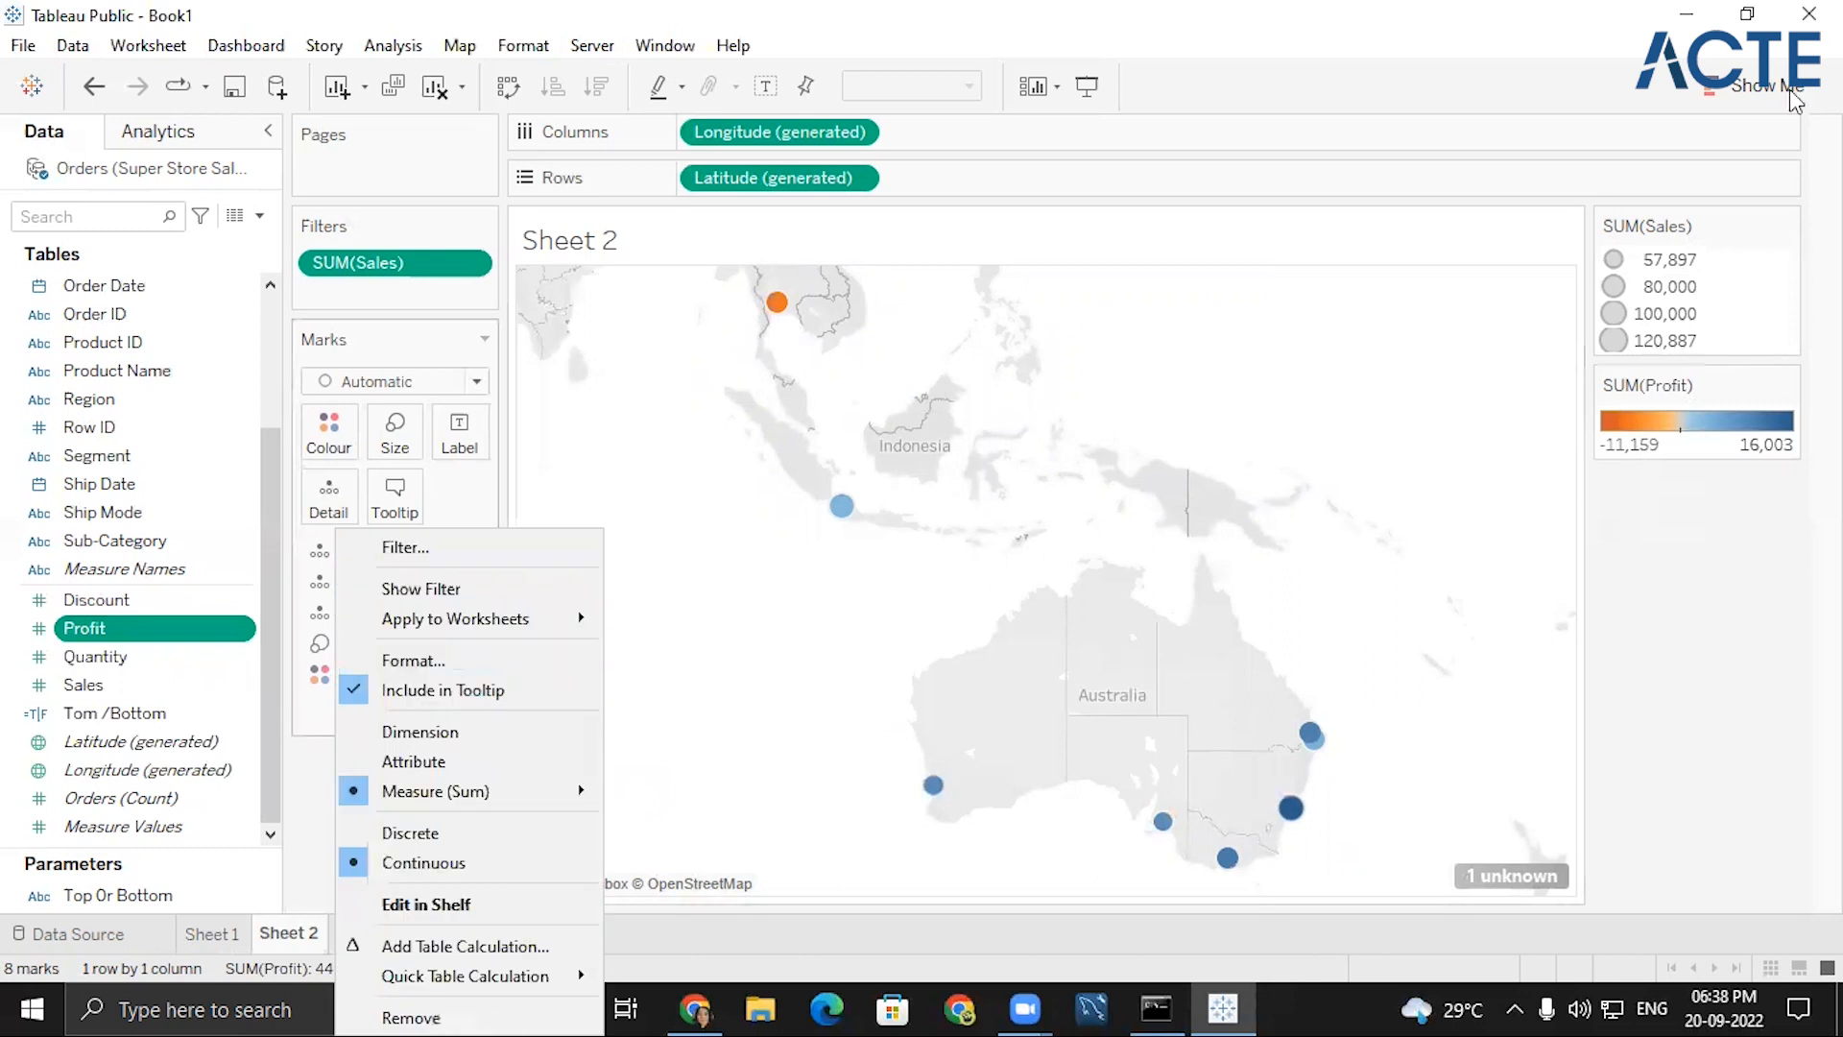
left_click(1717, 96)
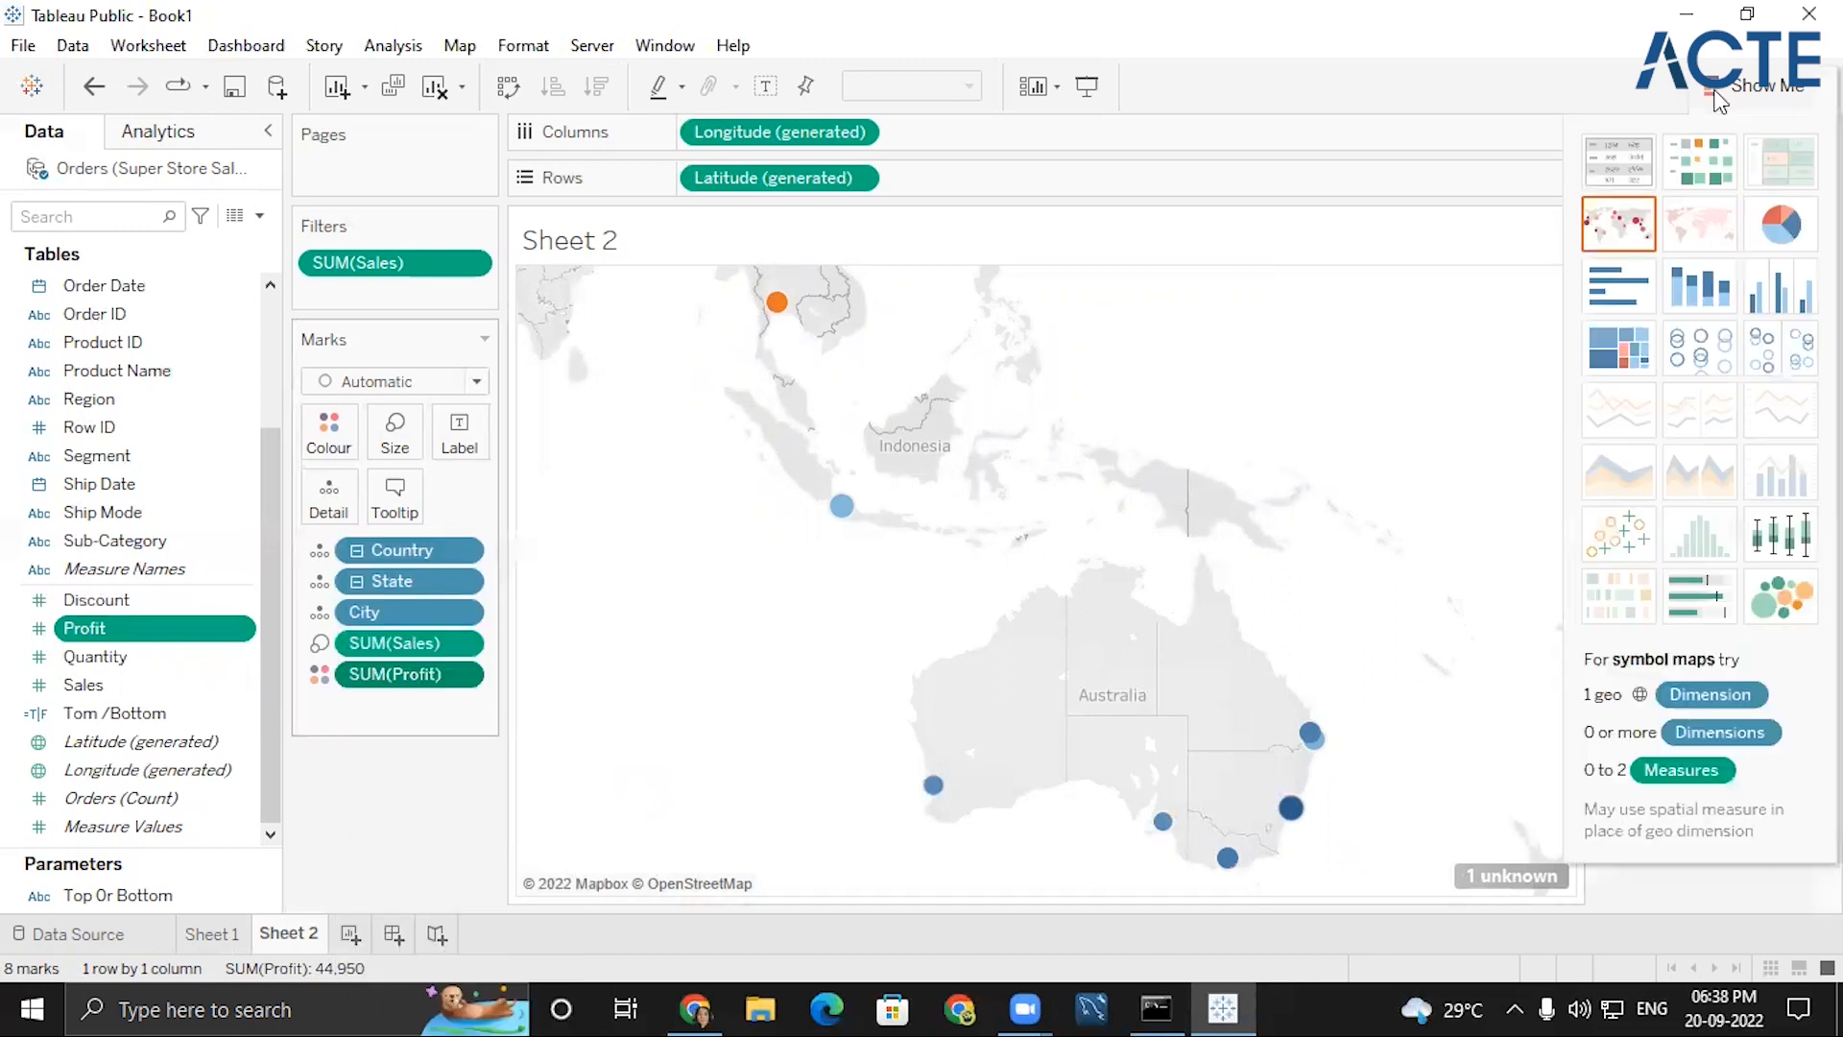
left_click(1718, 97)
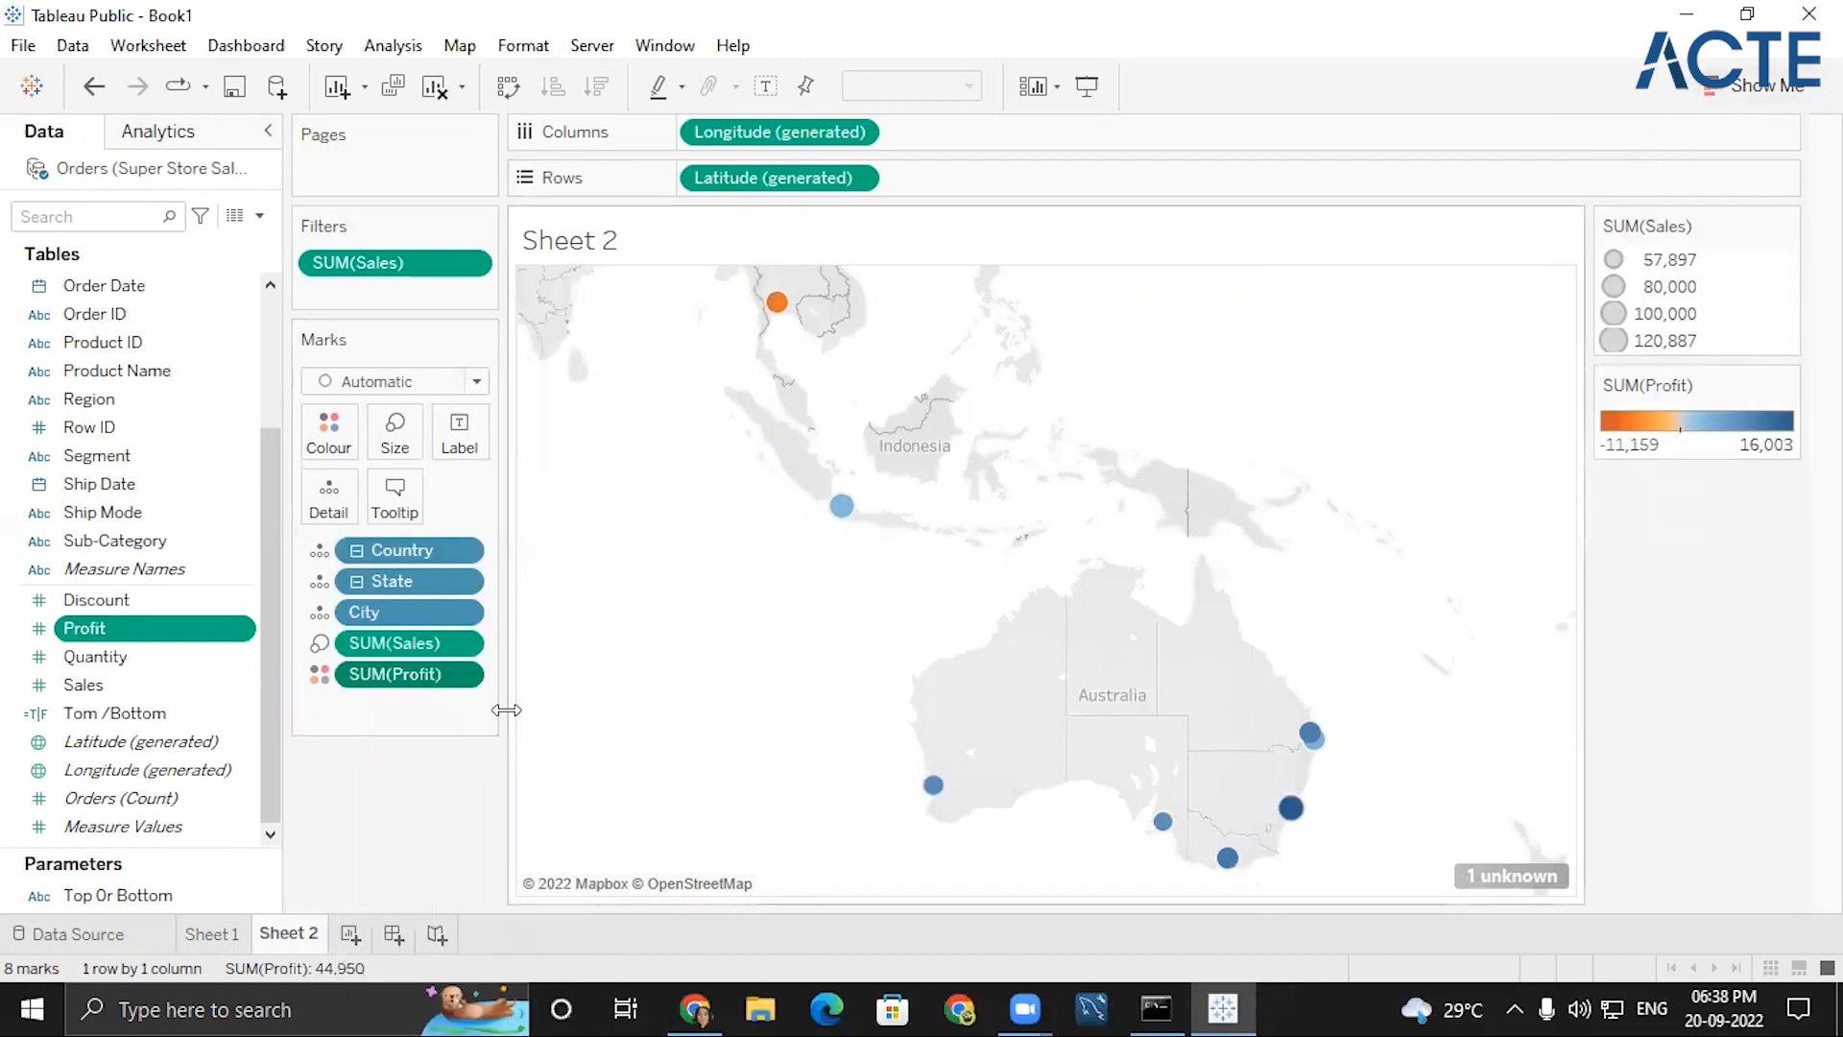
left_click(465, 672)
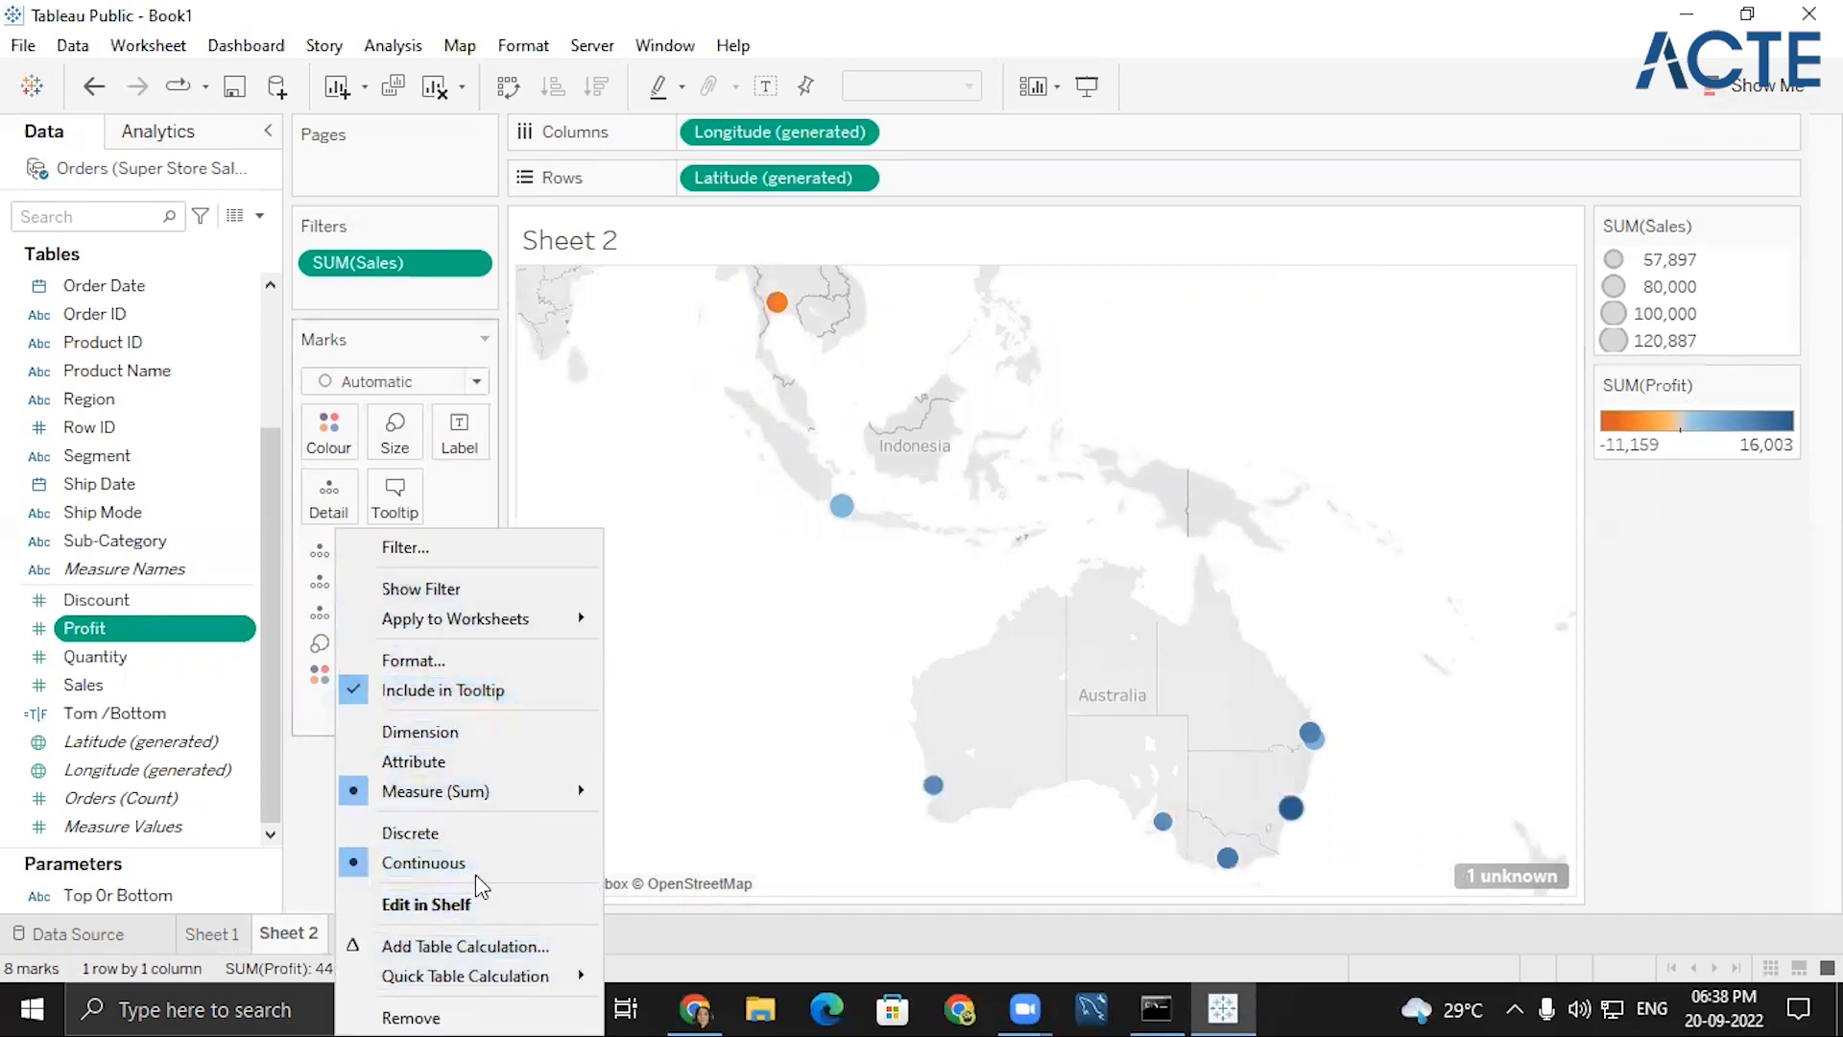
mouse_move(442, 629)
left_click(459, 280)
- Remove the SUM(Sales) filter and take SUM(Sales) and SUM(Profit) off the map's marks
right_click(473, 263)
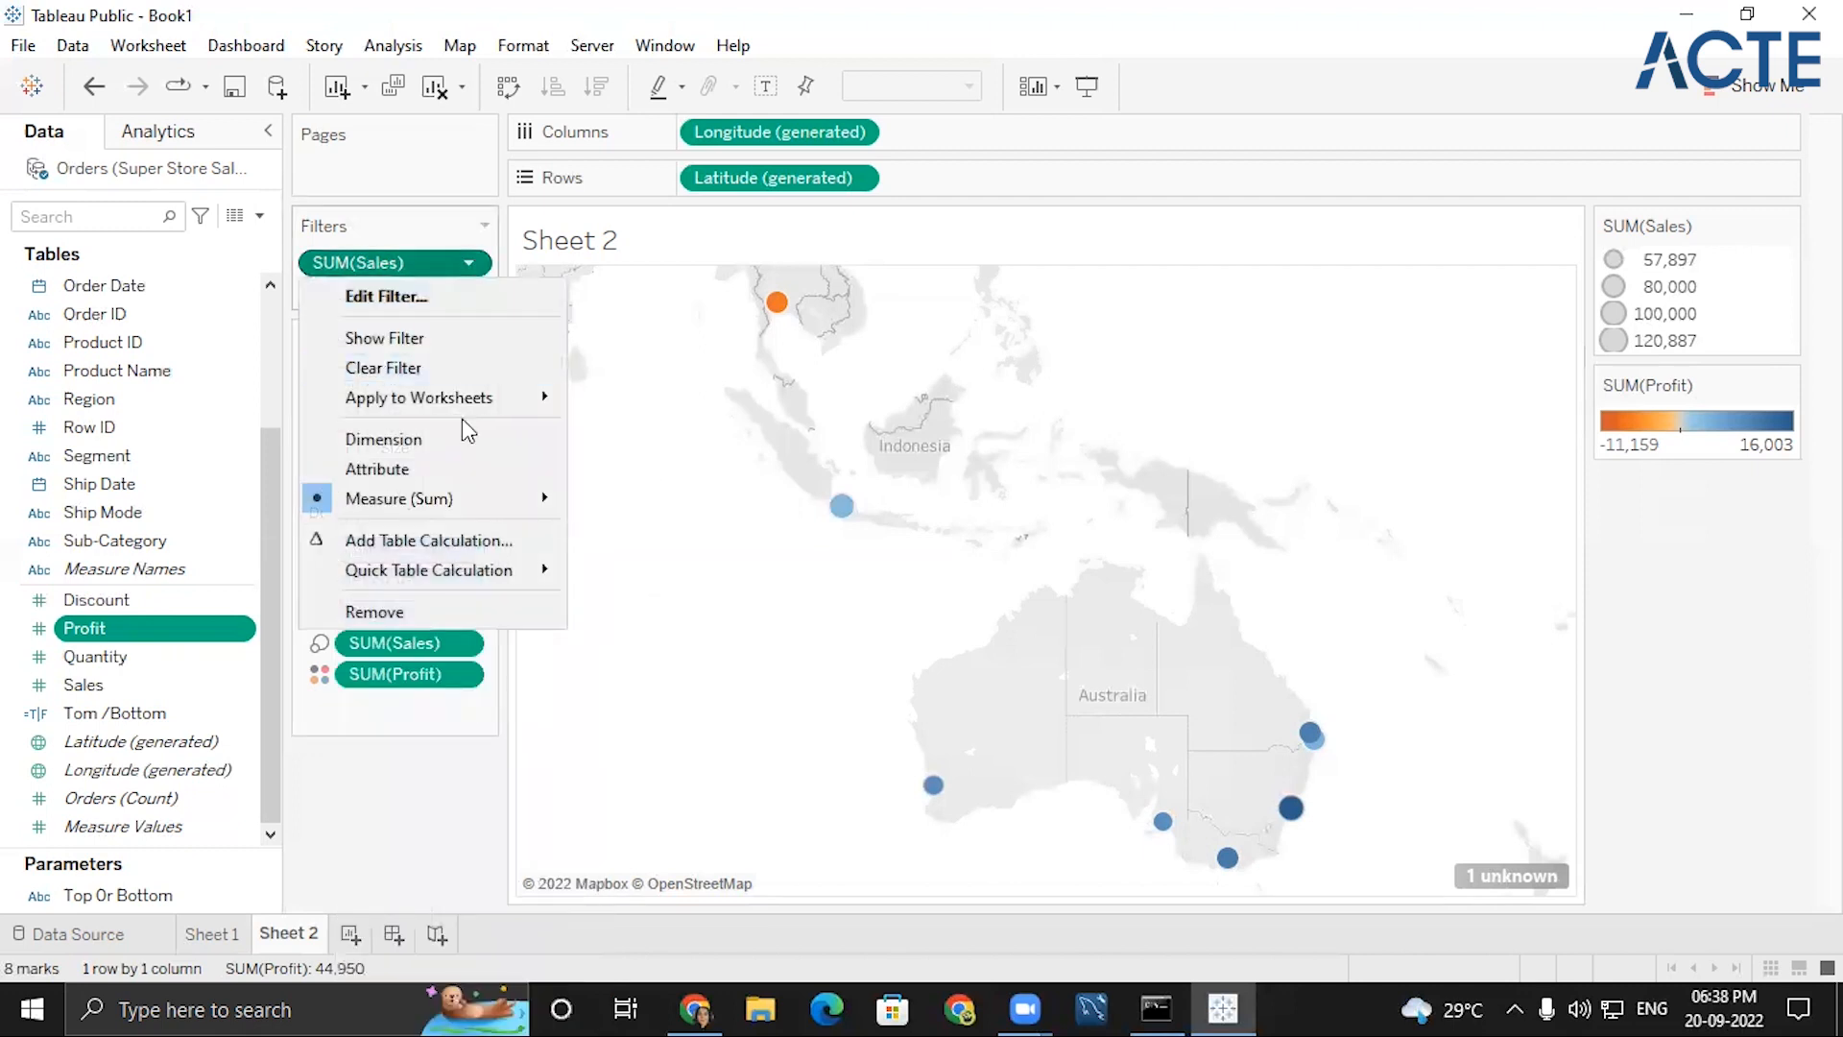
left_click(468, 601)
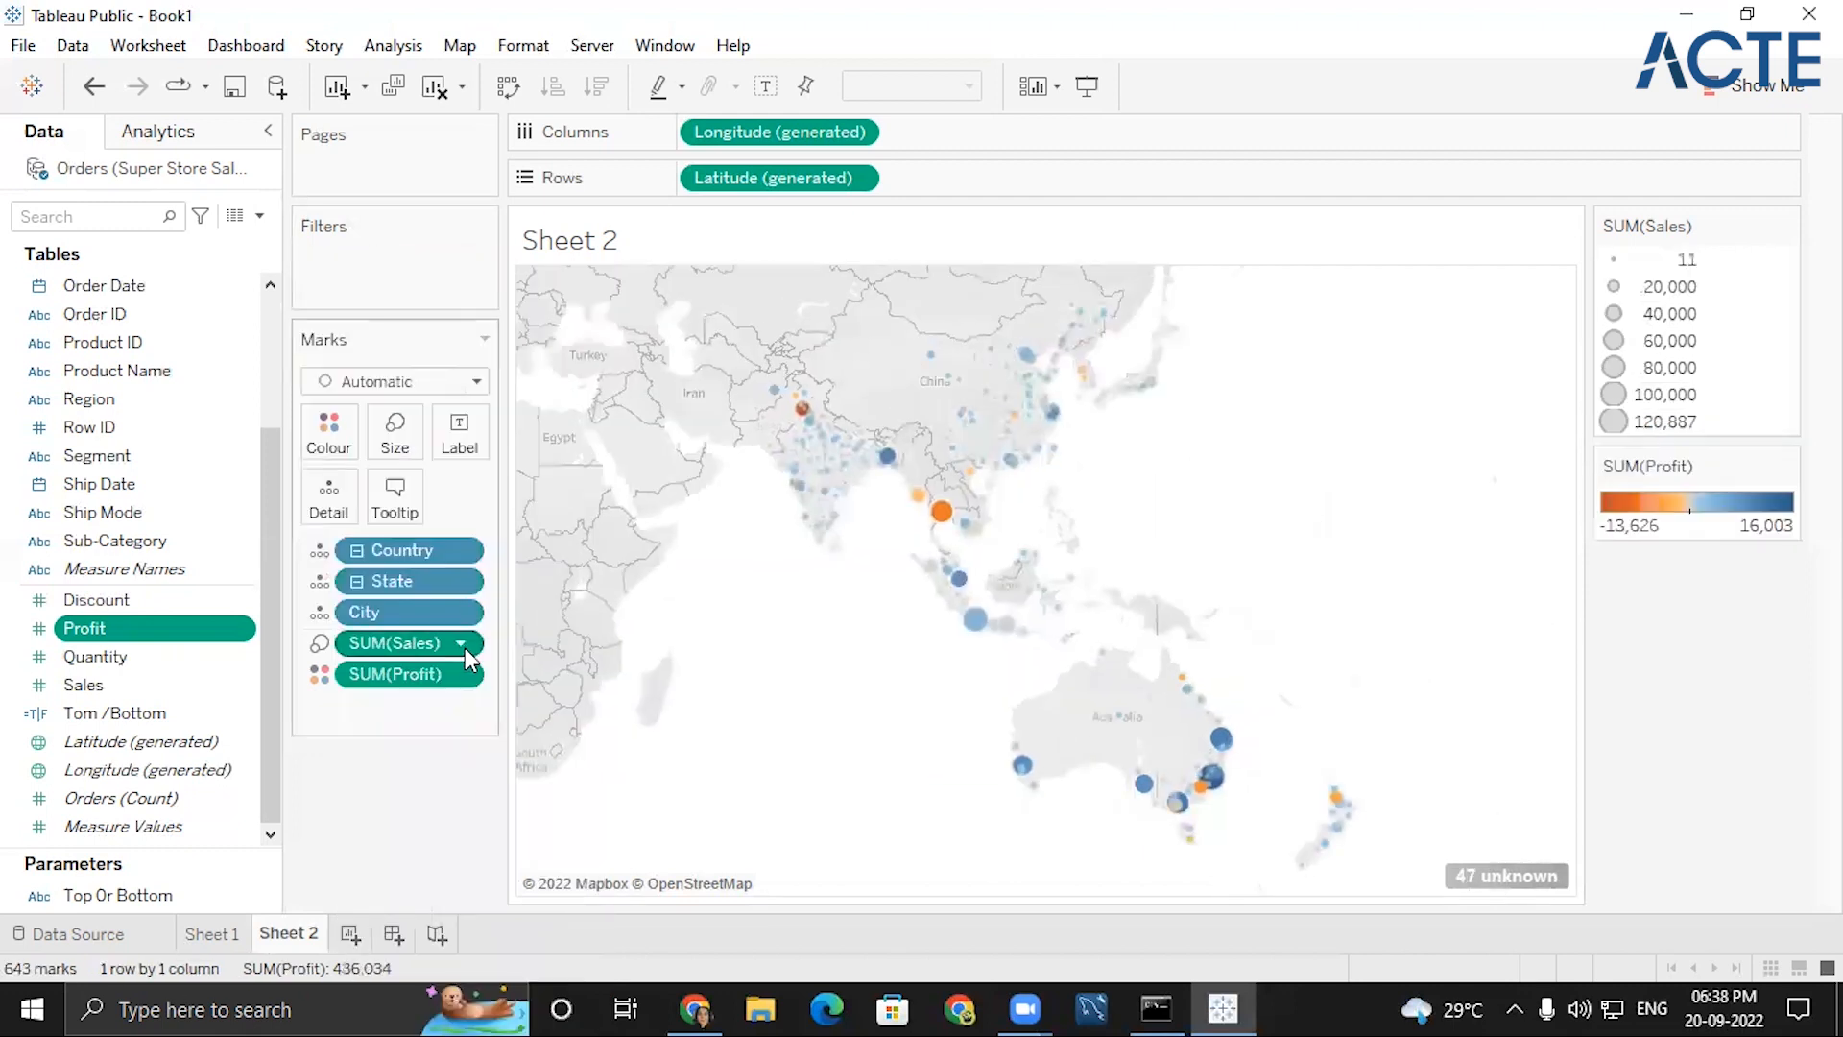
right_click(465, 647)
left_click(403, 1015)
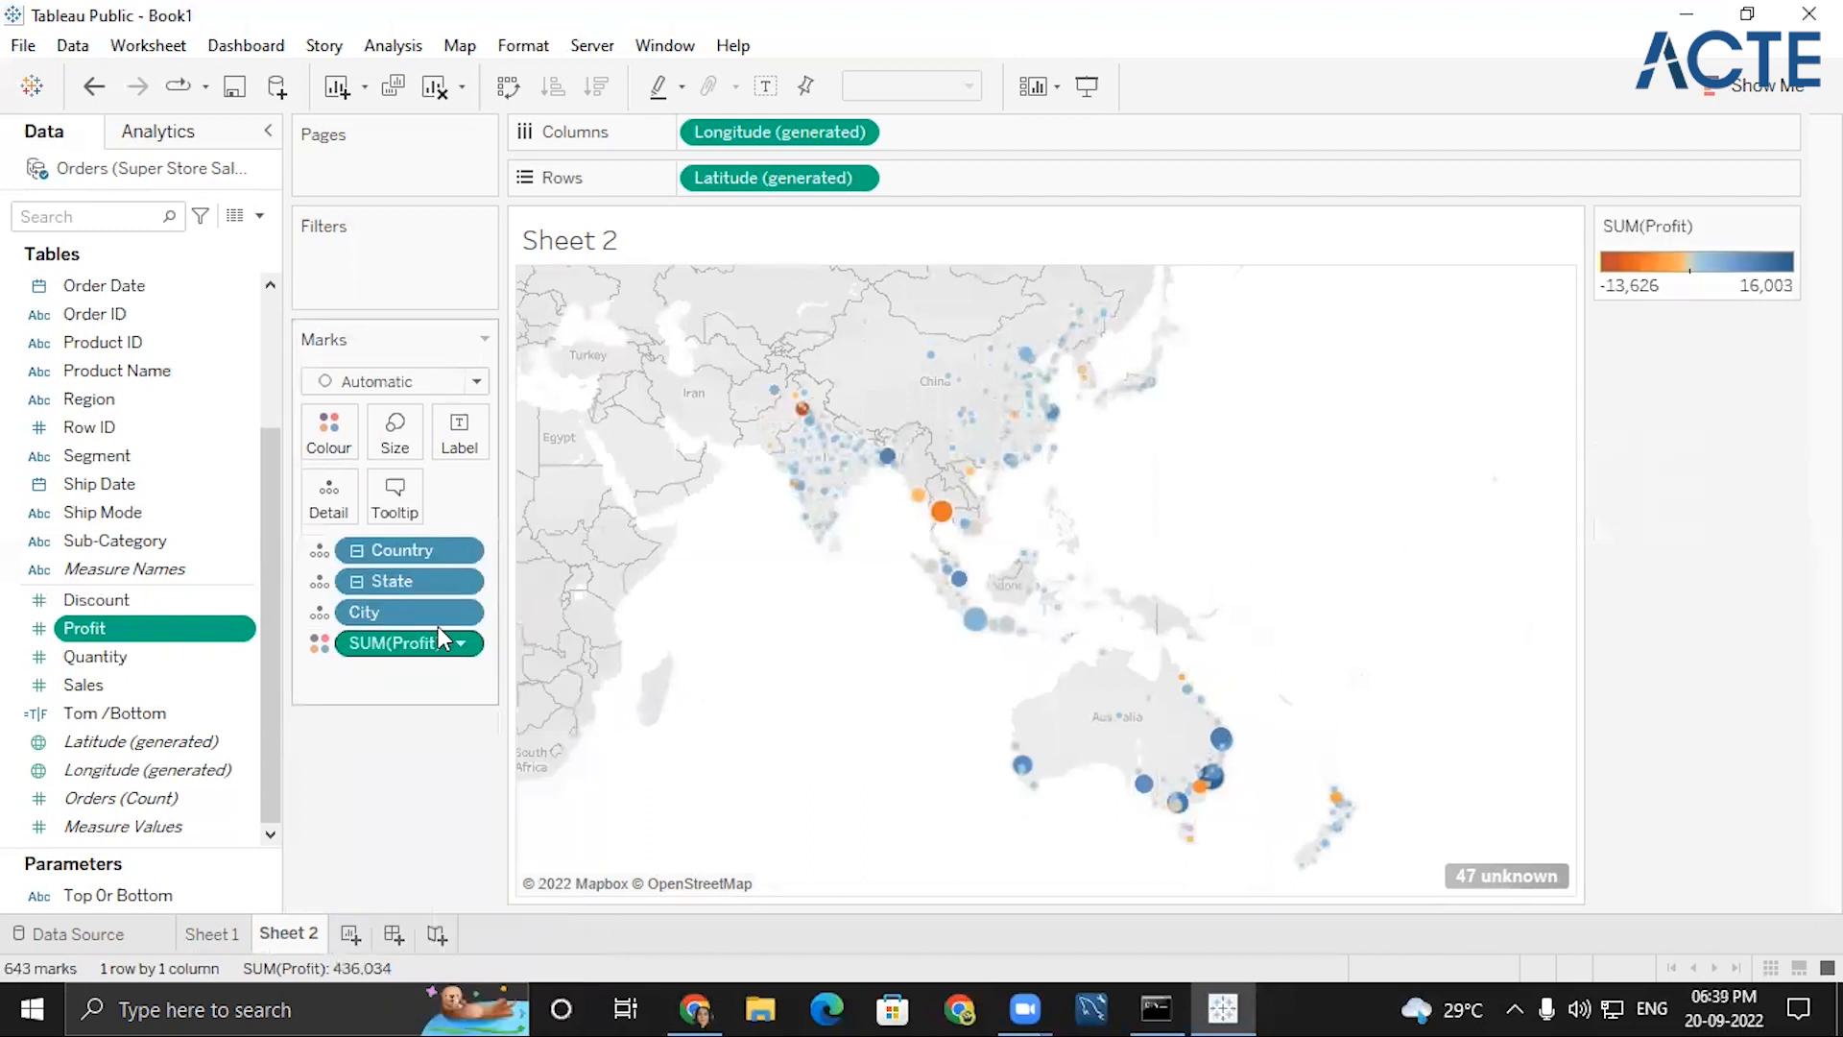
left_click(459, 648)
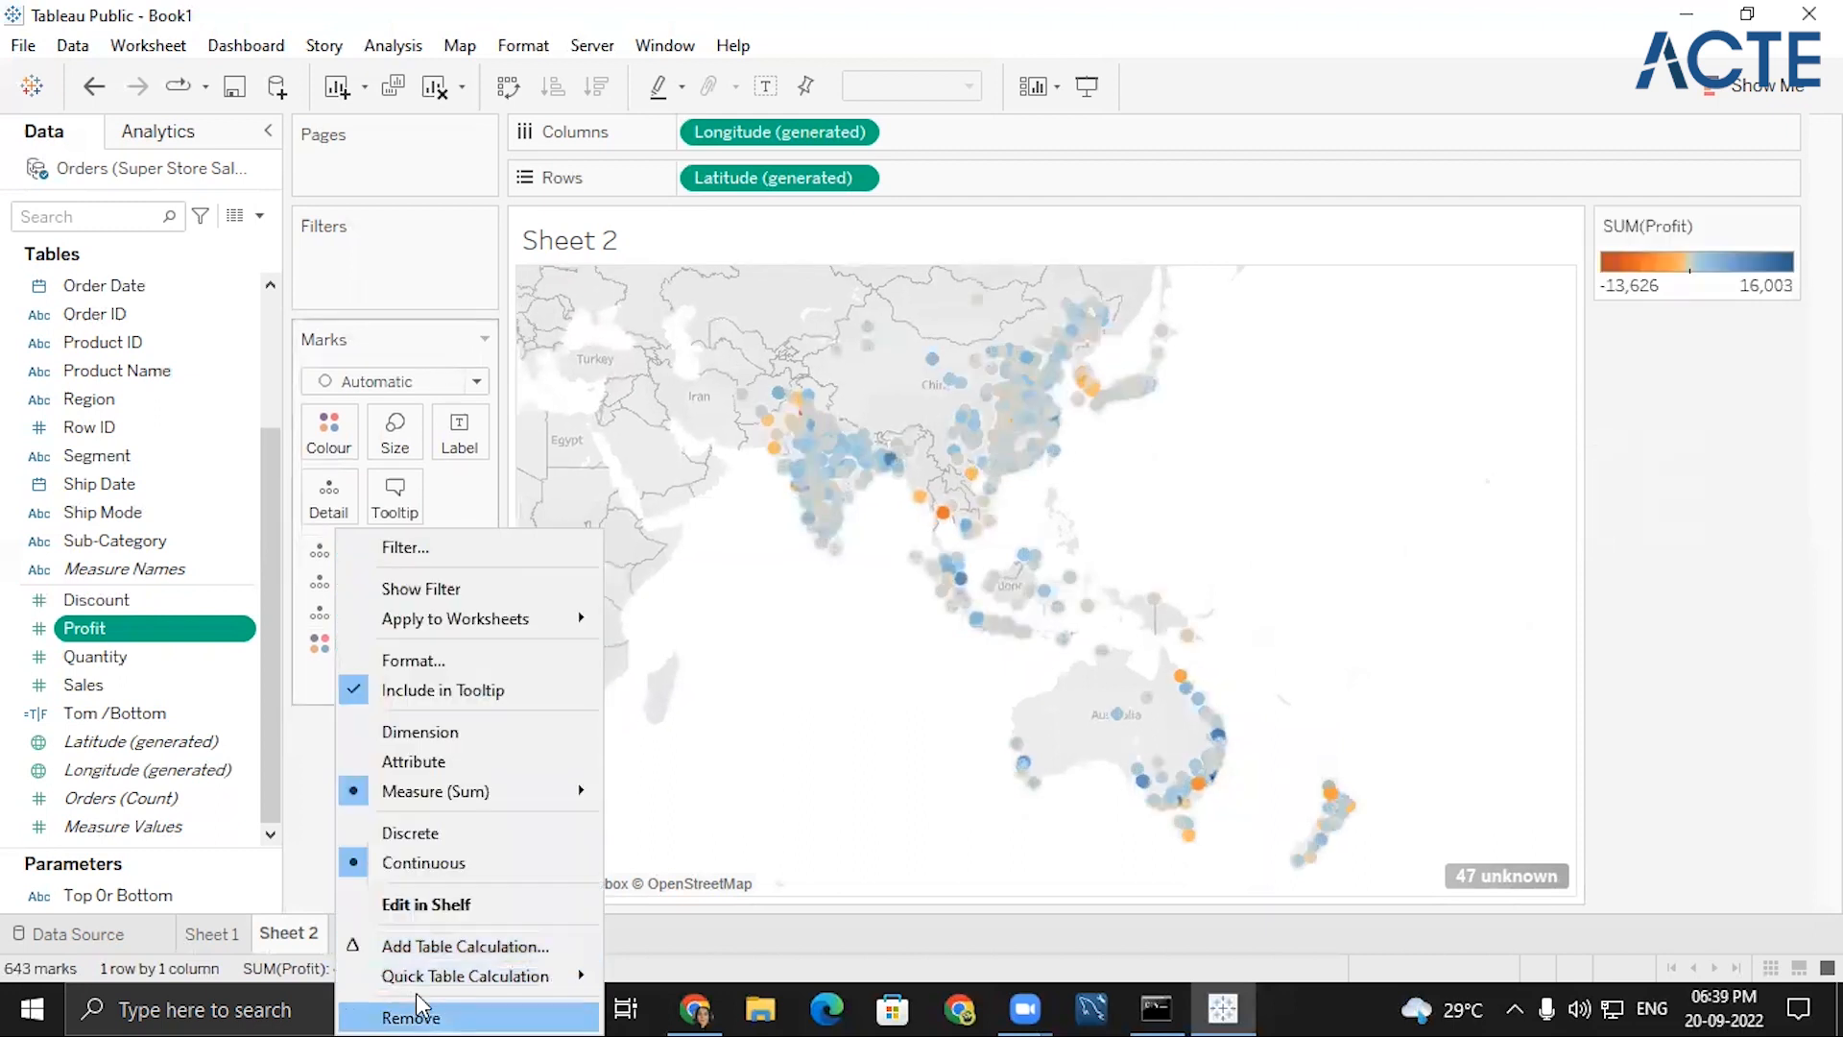
left_click(416, 1003)
scroll(163, 485, "up", 3)
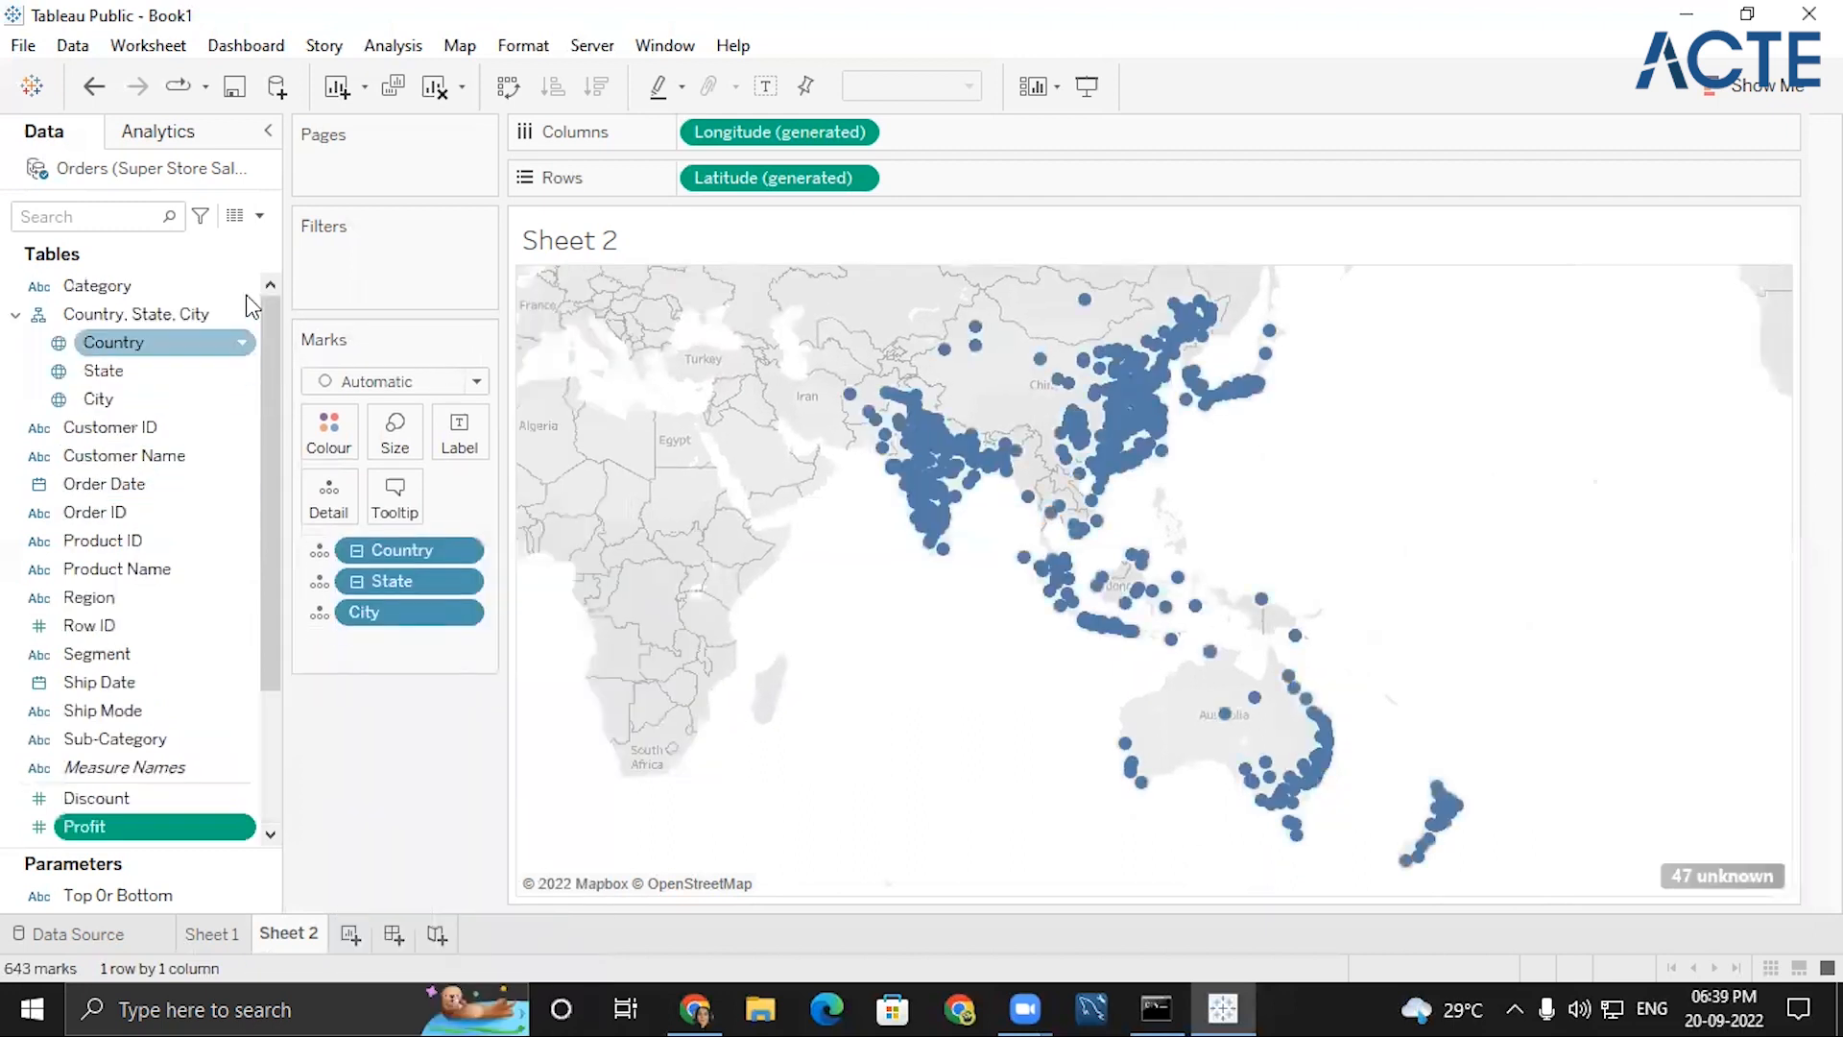
left_click(259, 215)
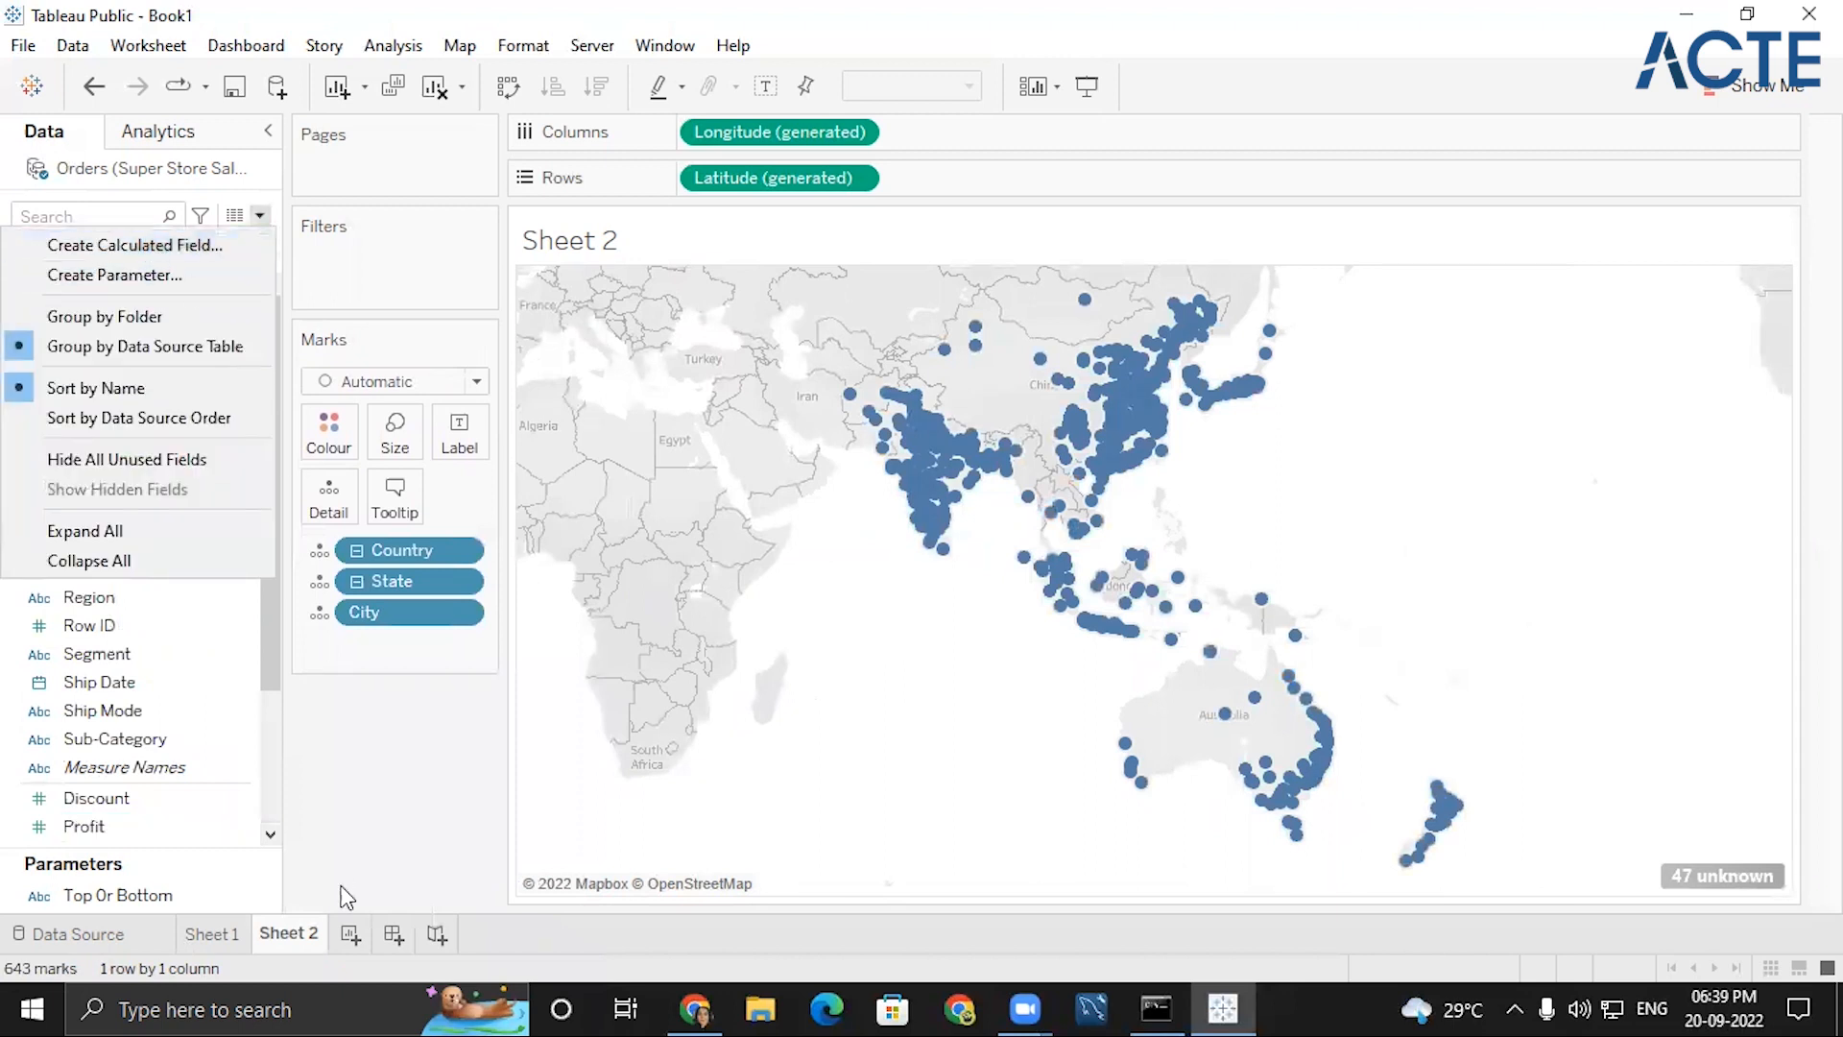
left_click(393, 848)
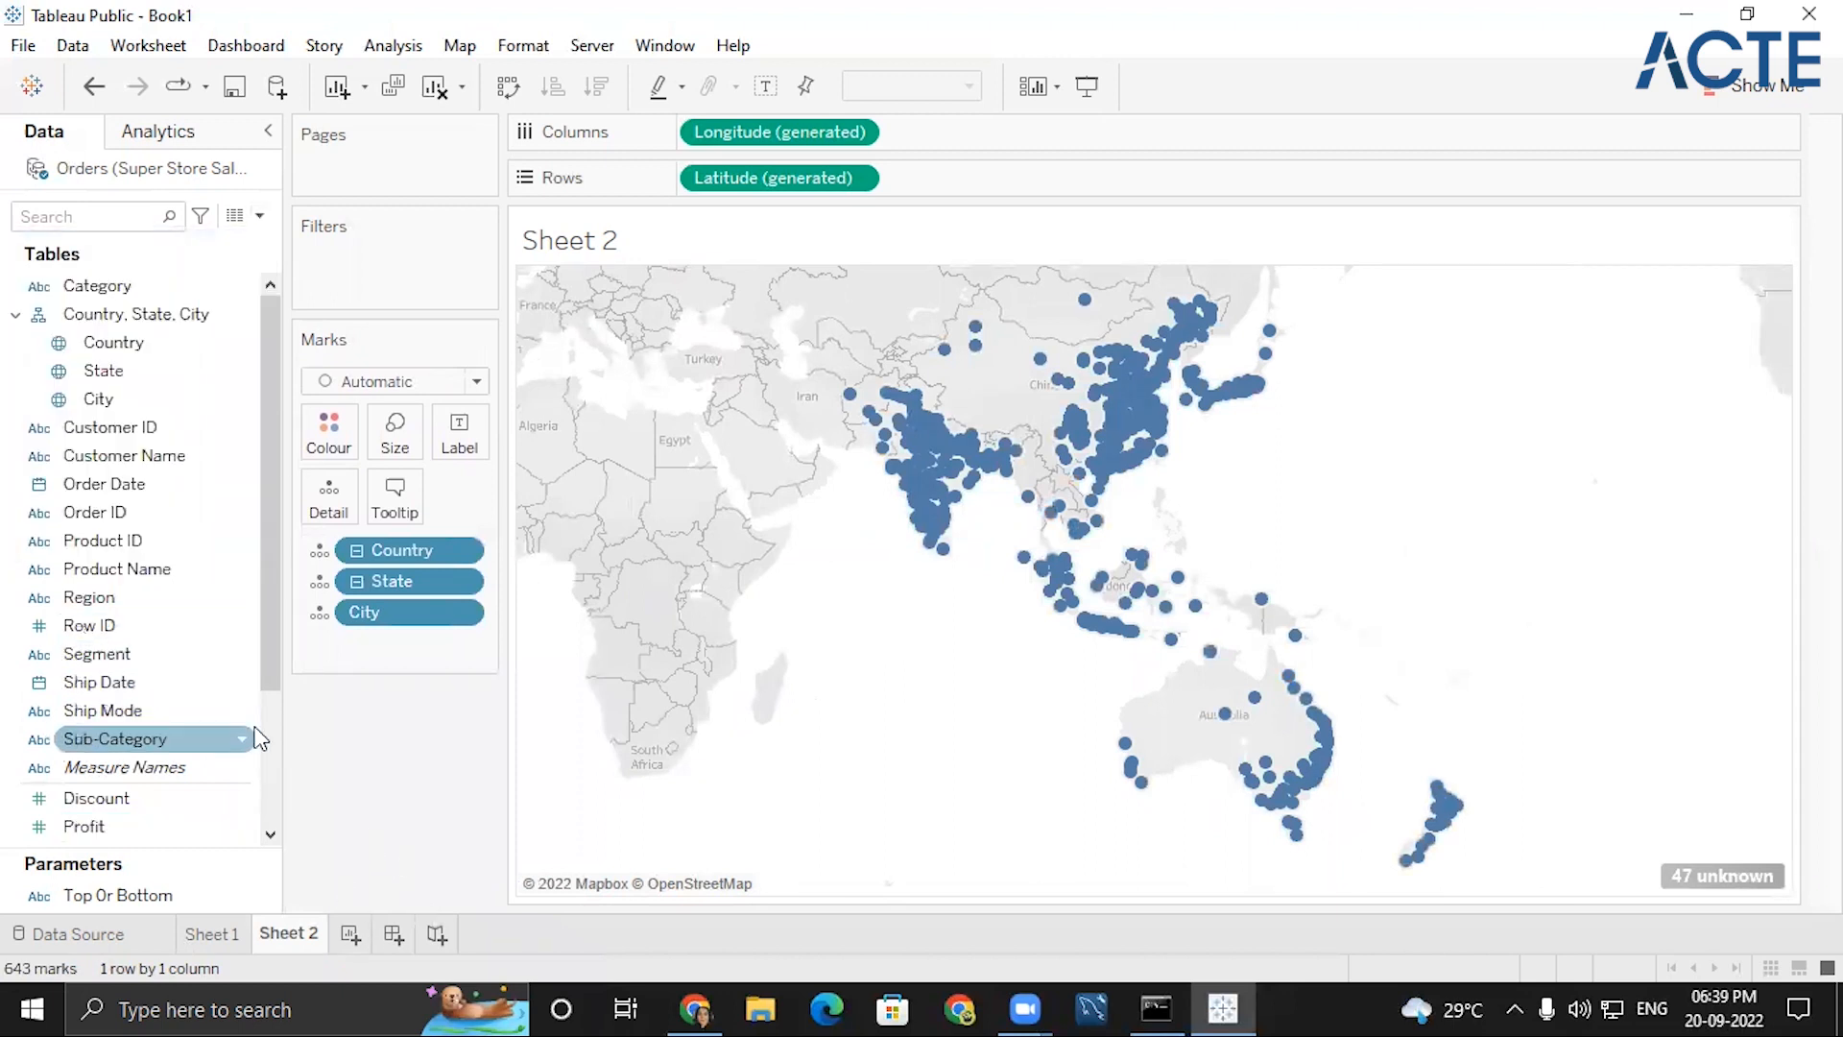
left_click_drag(267, 681, 270, 816)
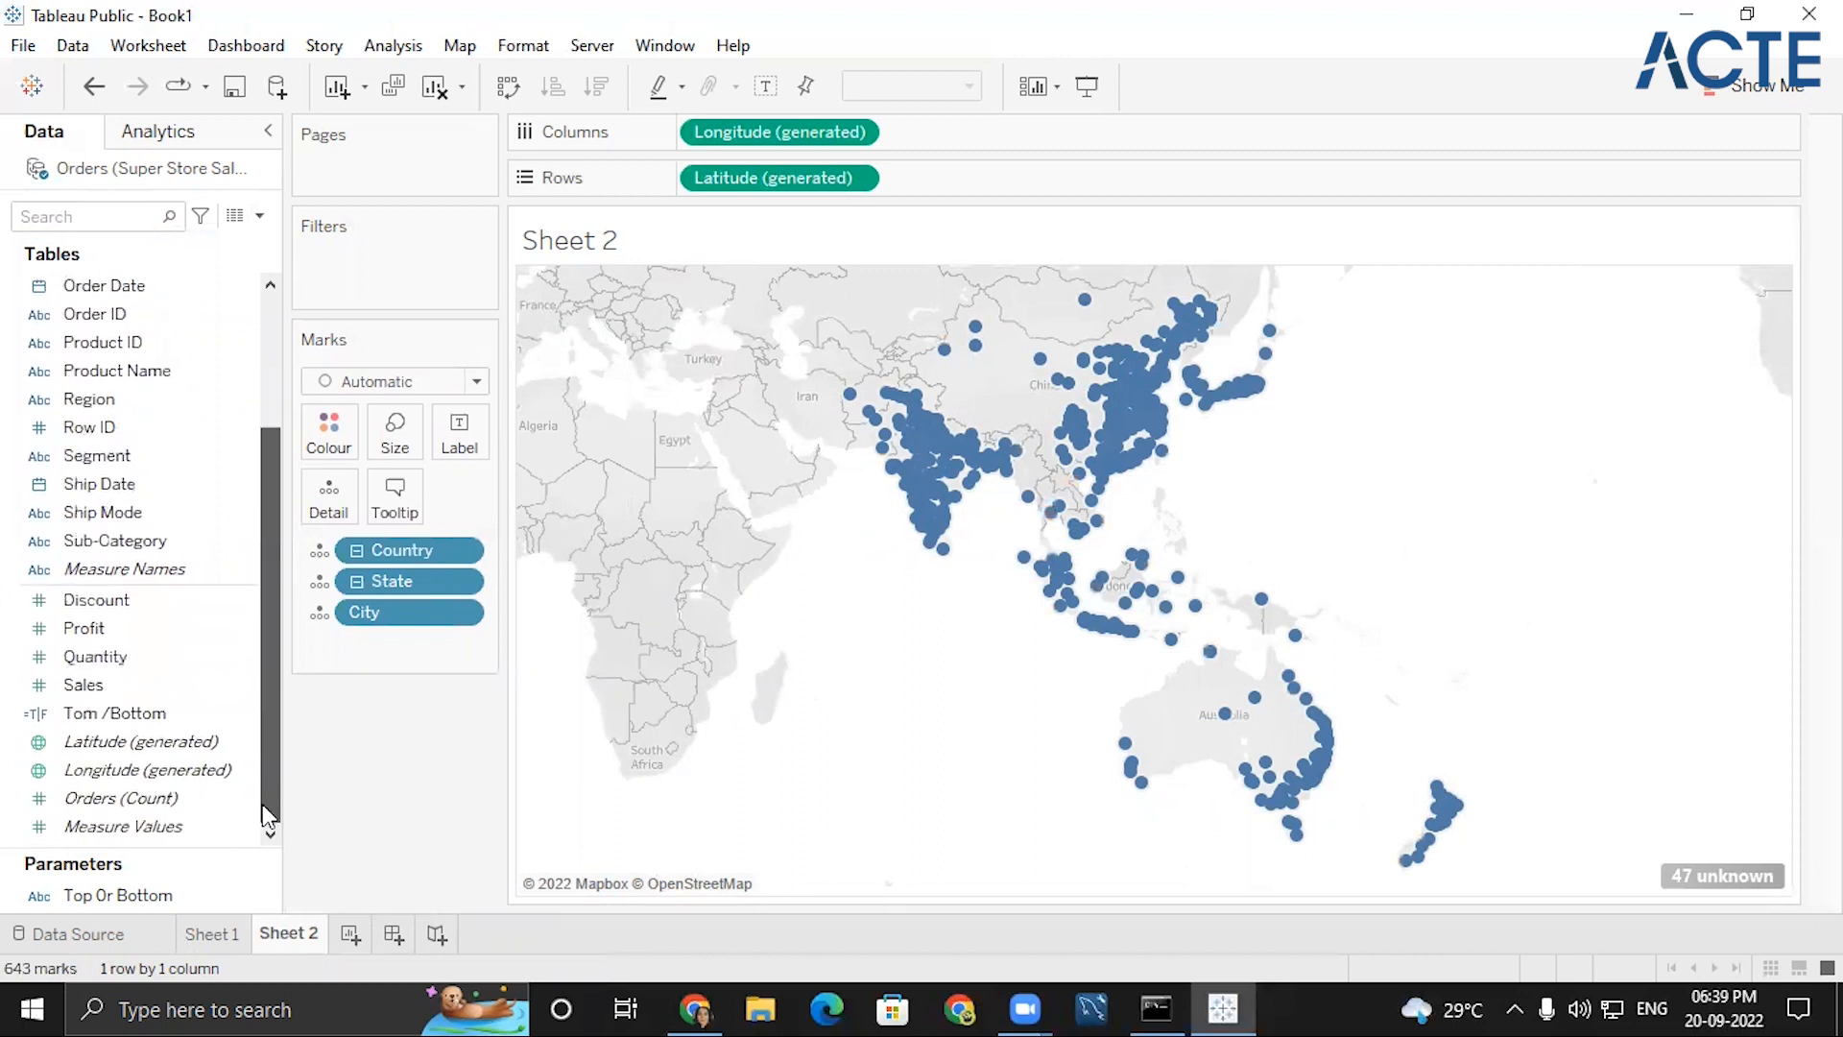
right_click(238, 690)
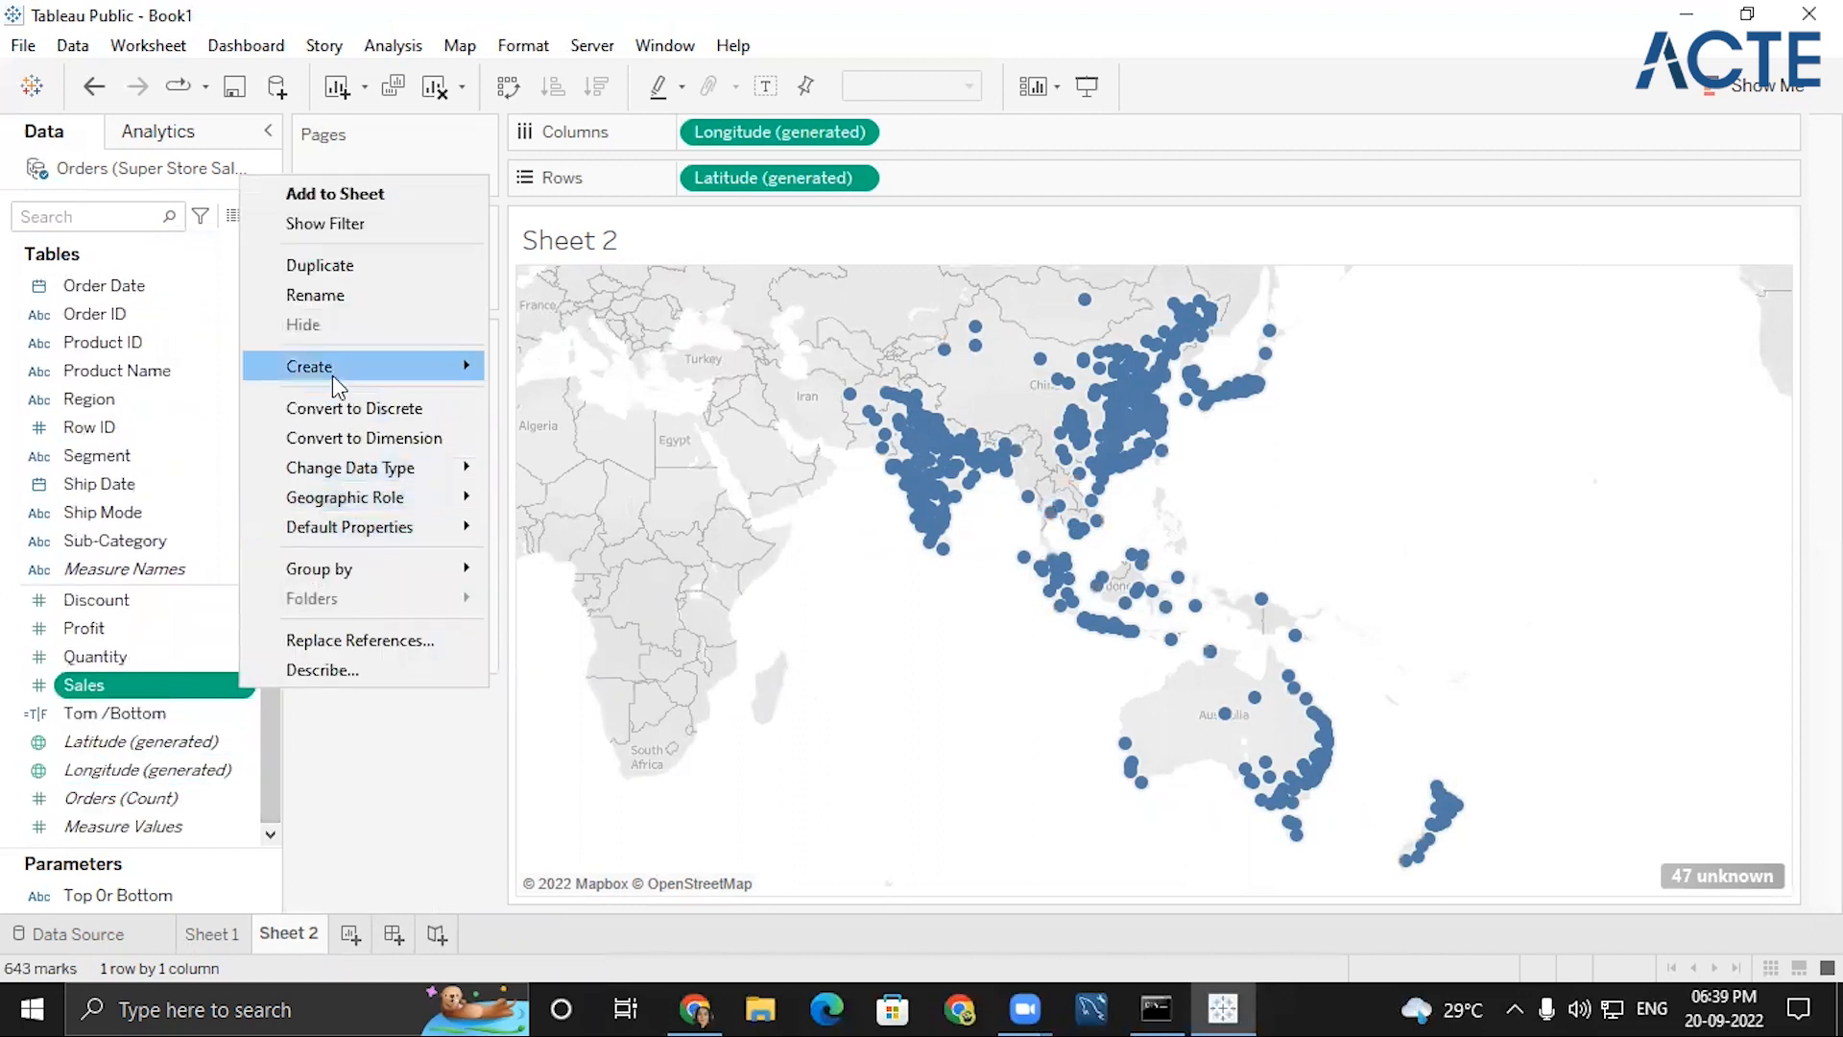
mouse_move(478, 377)
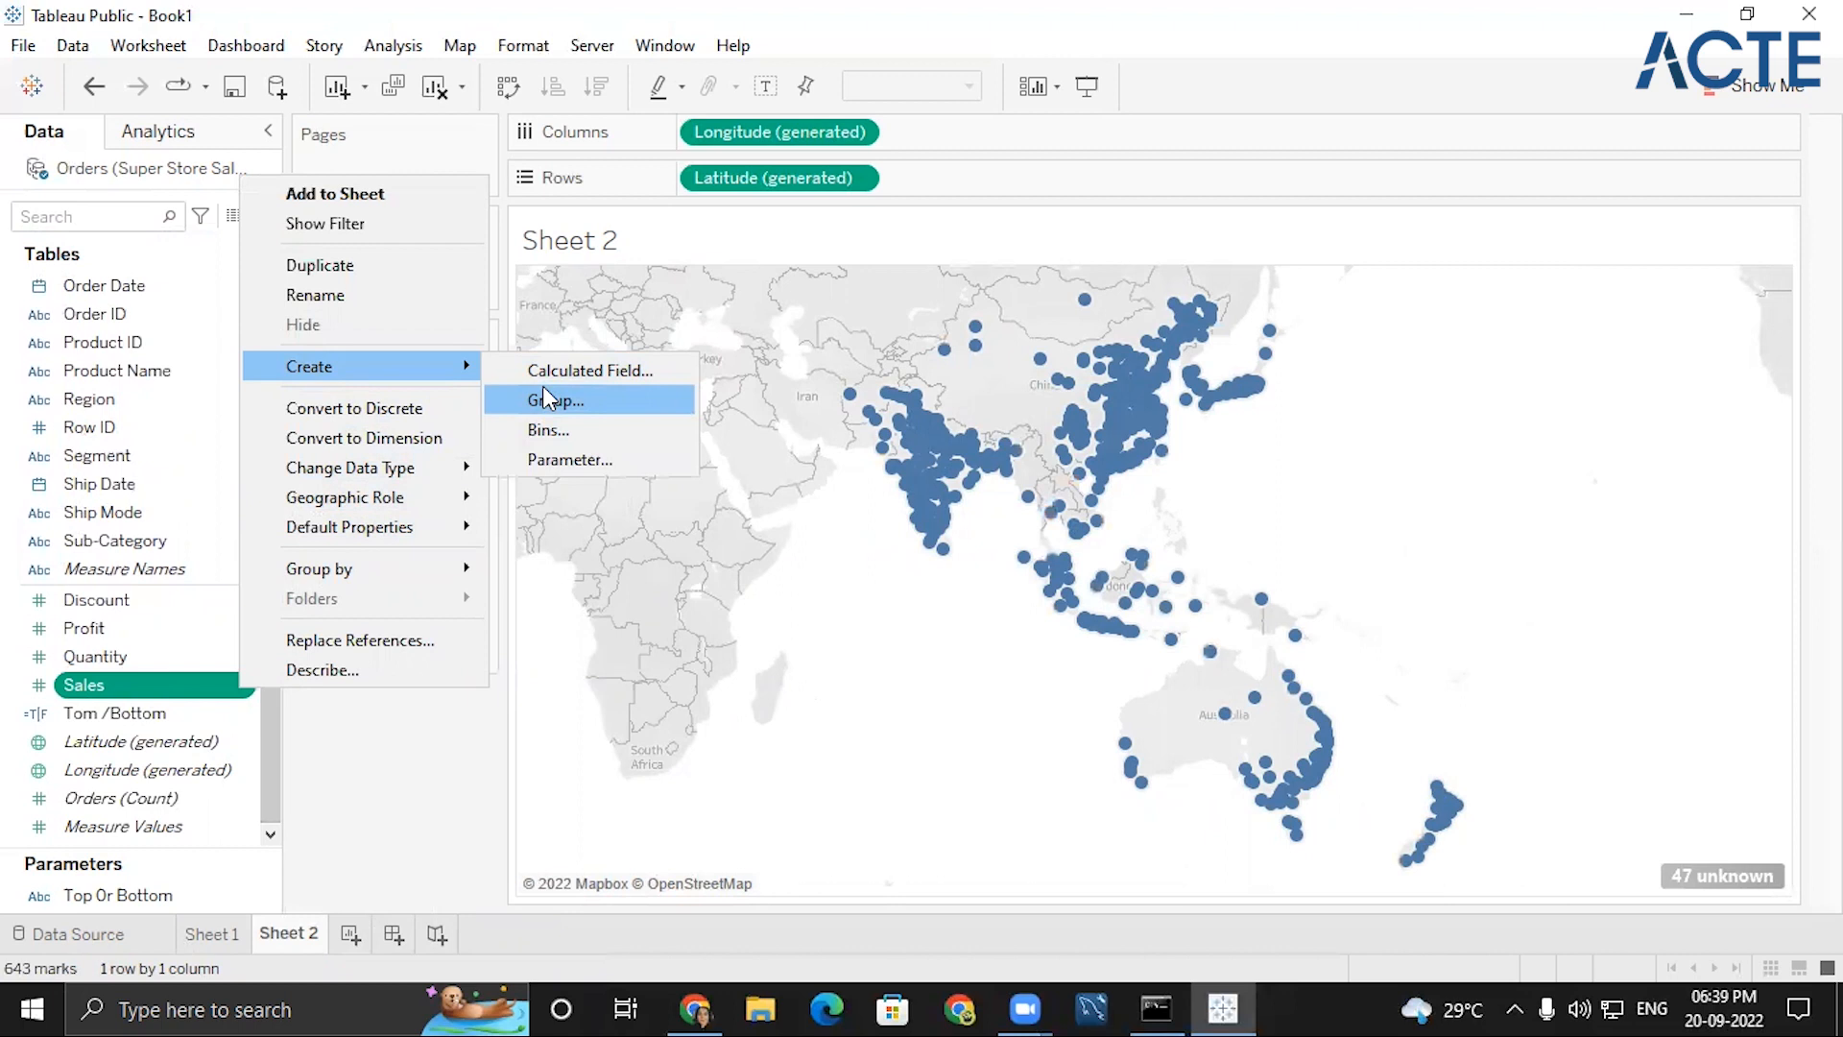
right_click(148, 689)
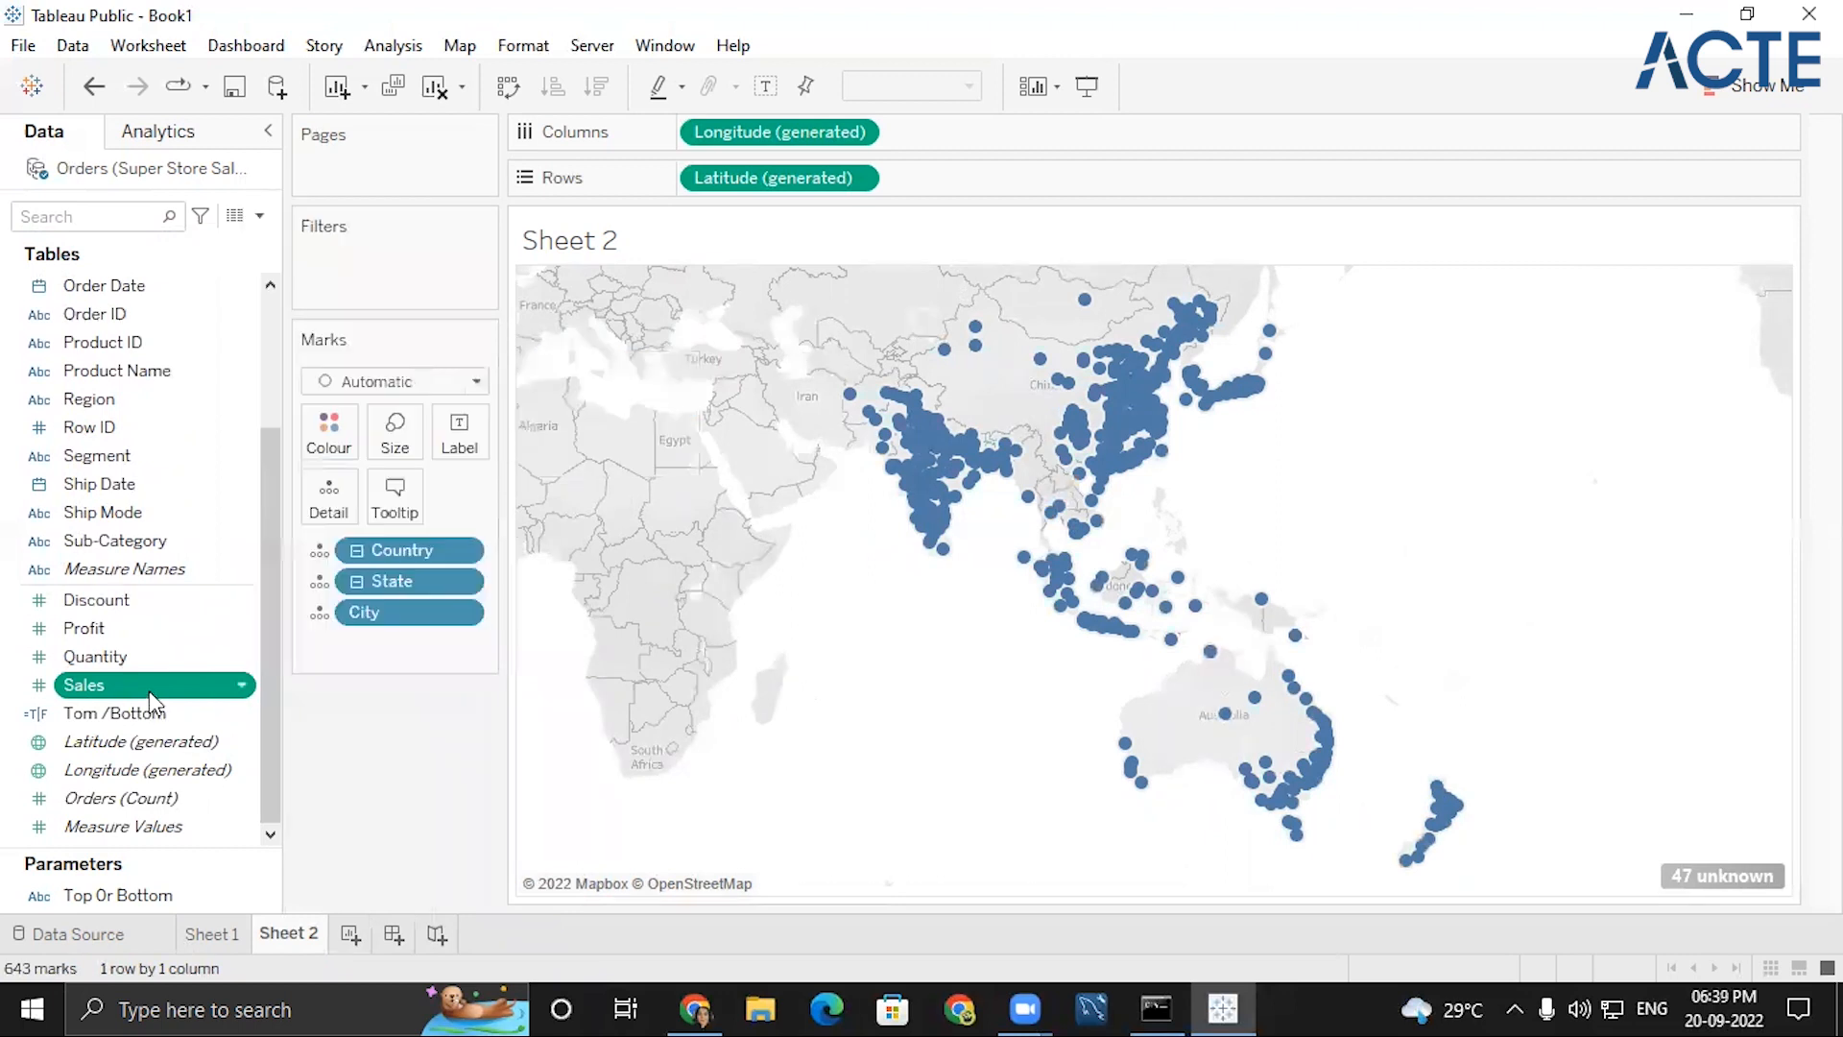
right_click(148, 689)
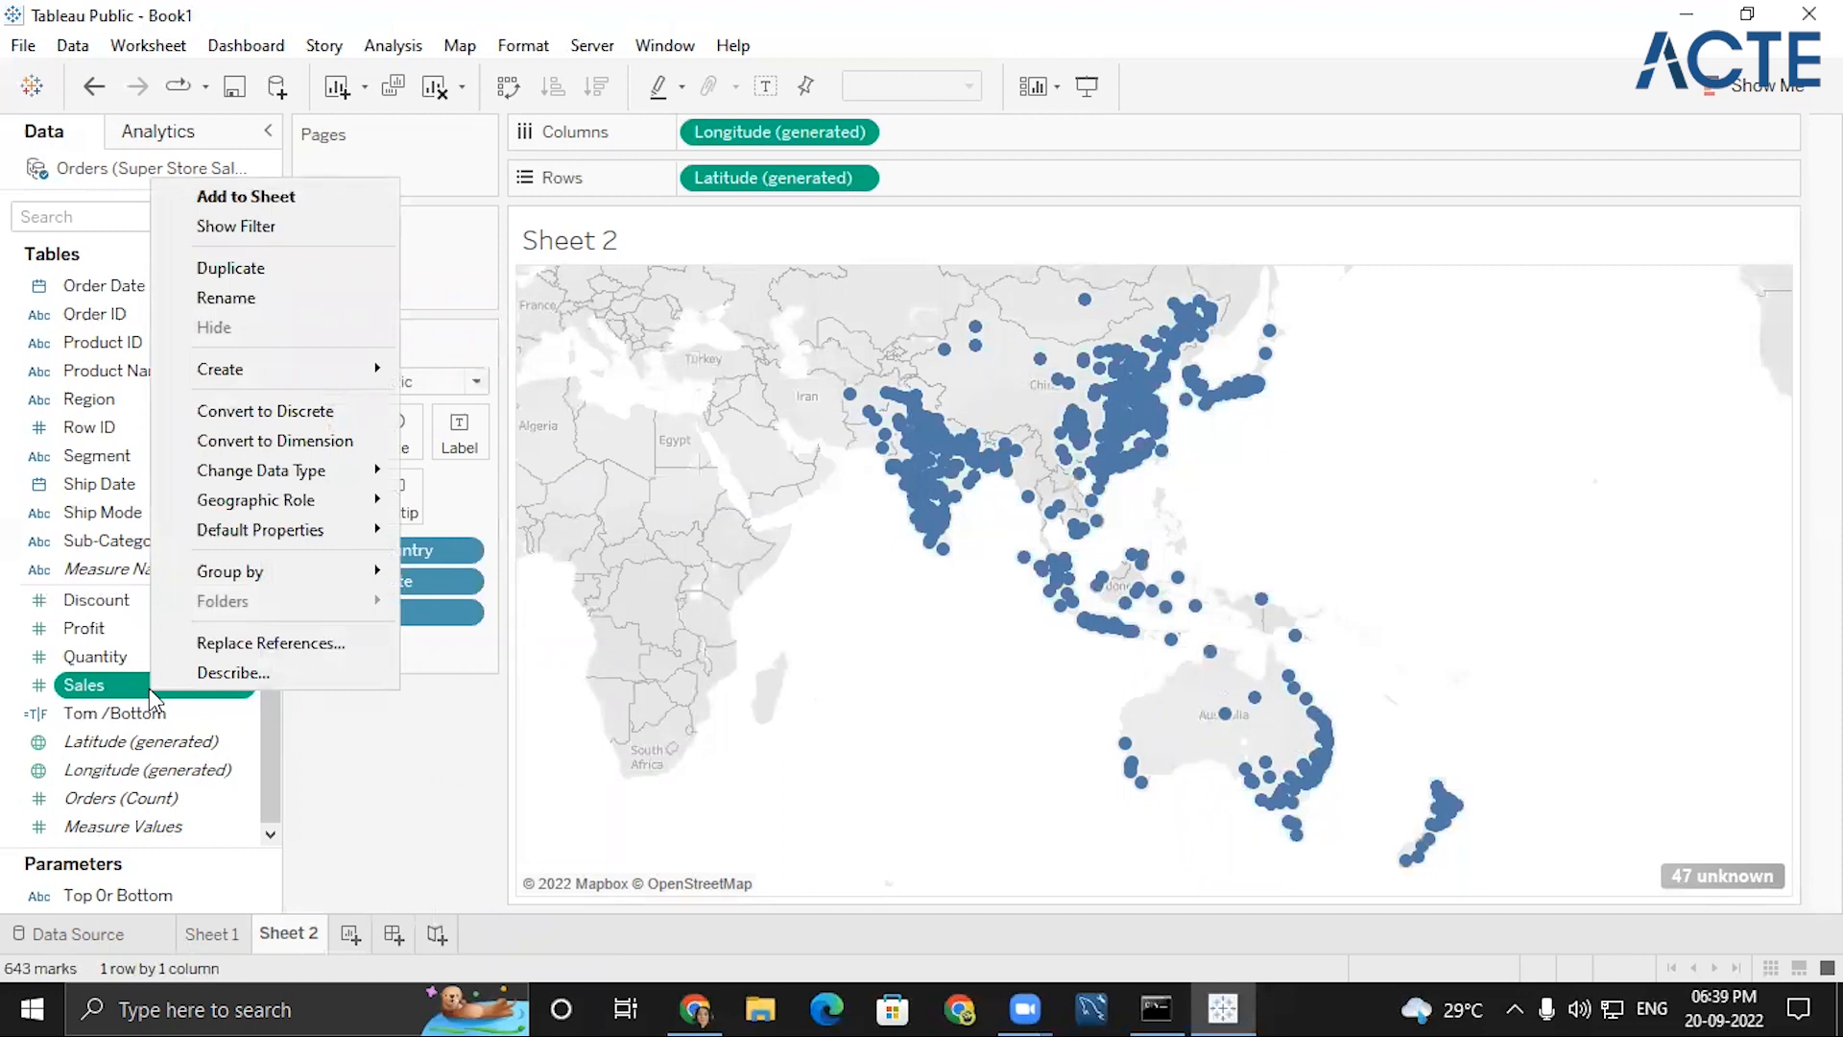
mouse_move(309, 373)
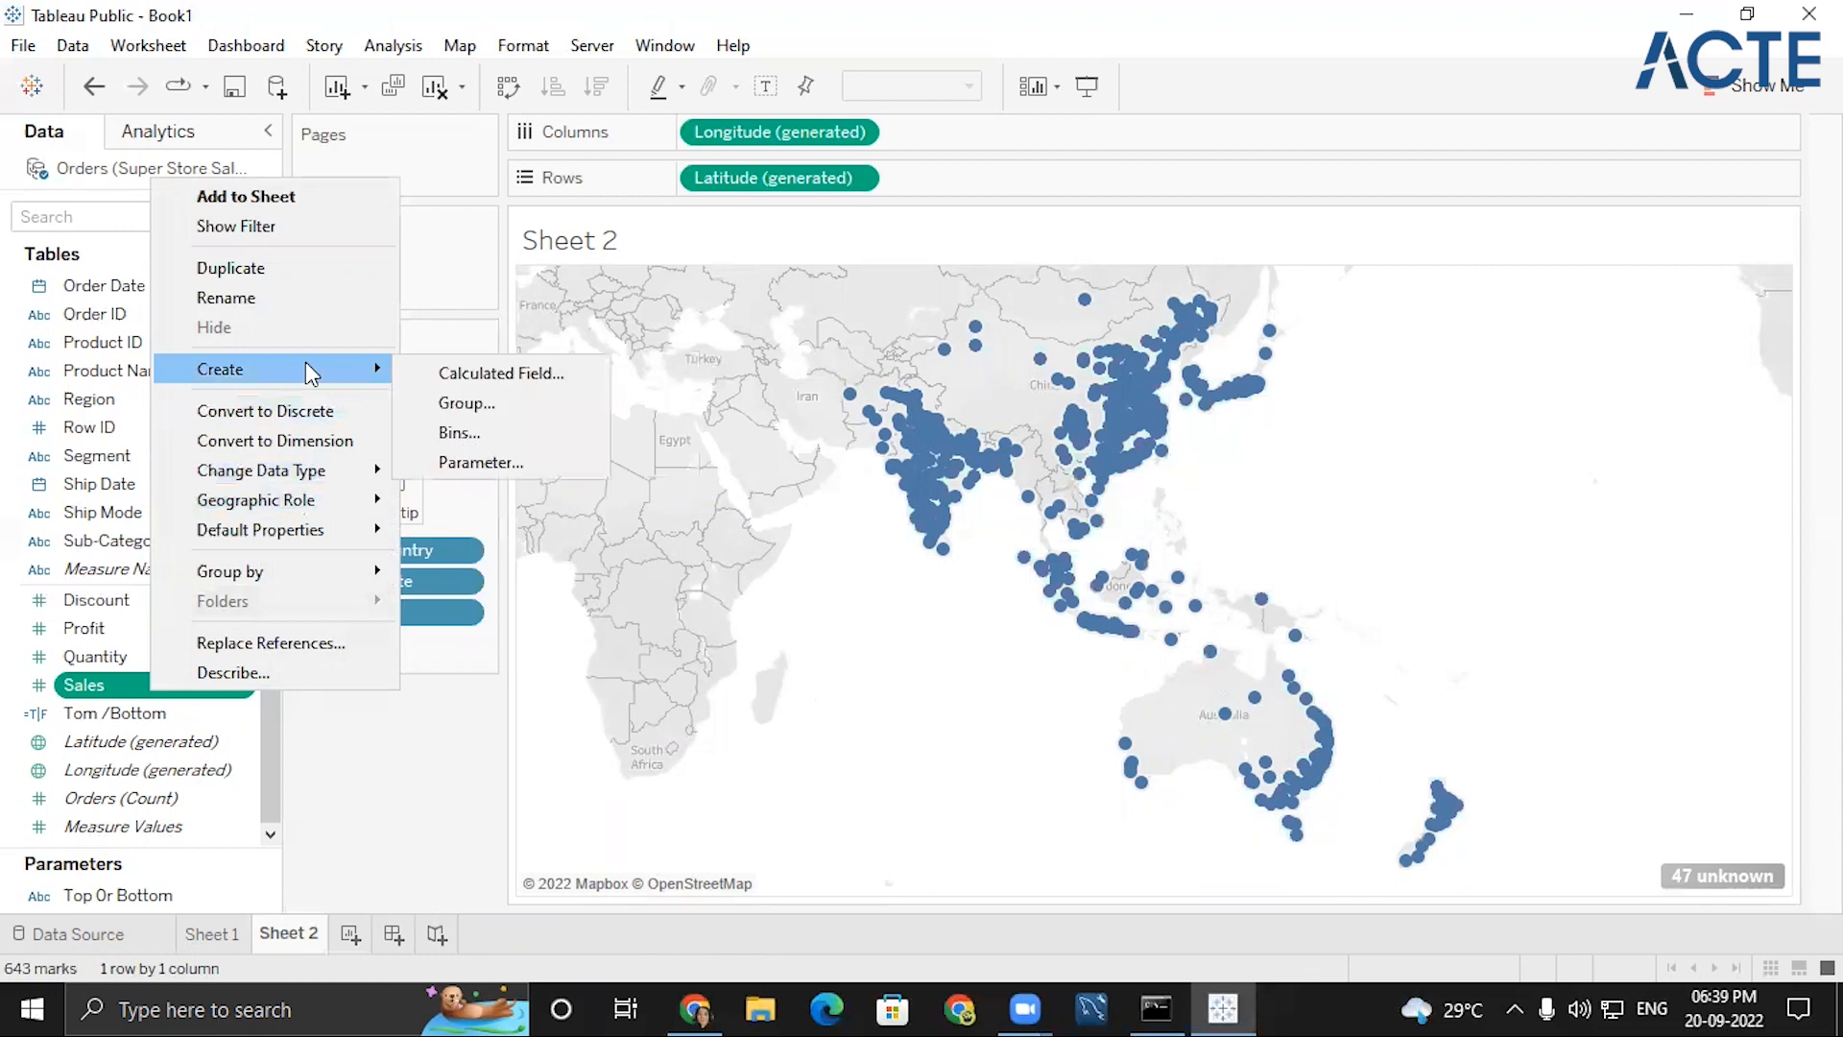
left_click(434, 827)
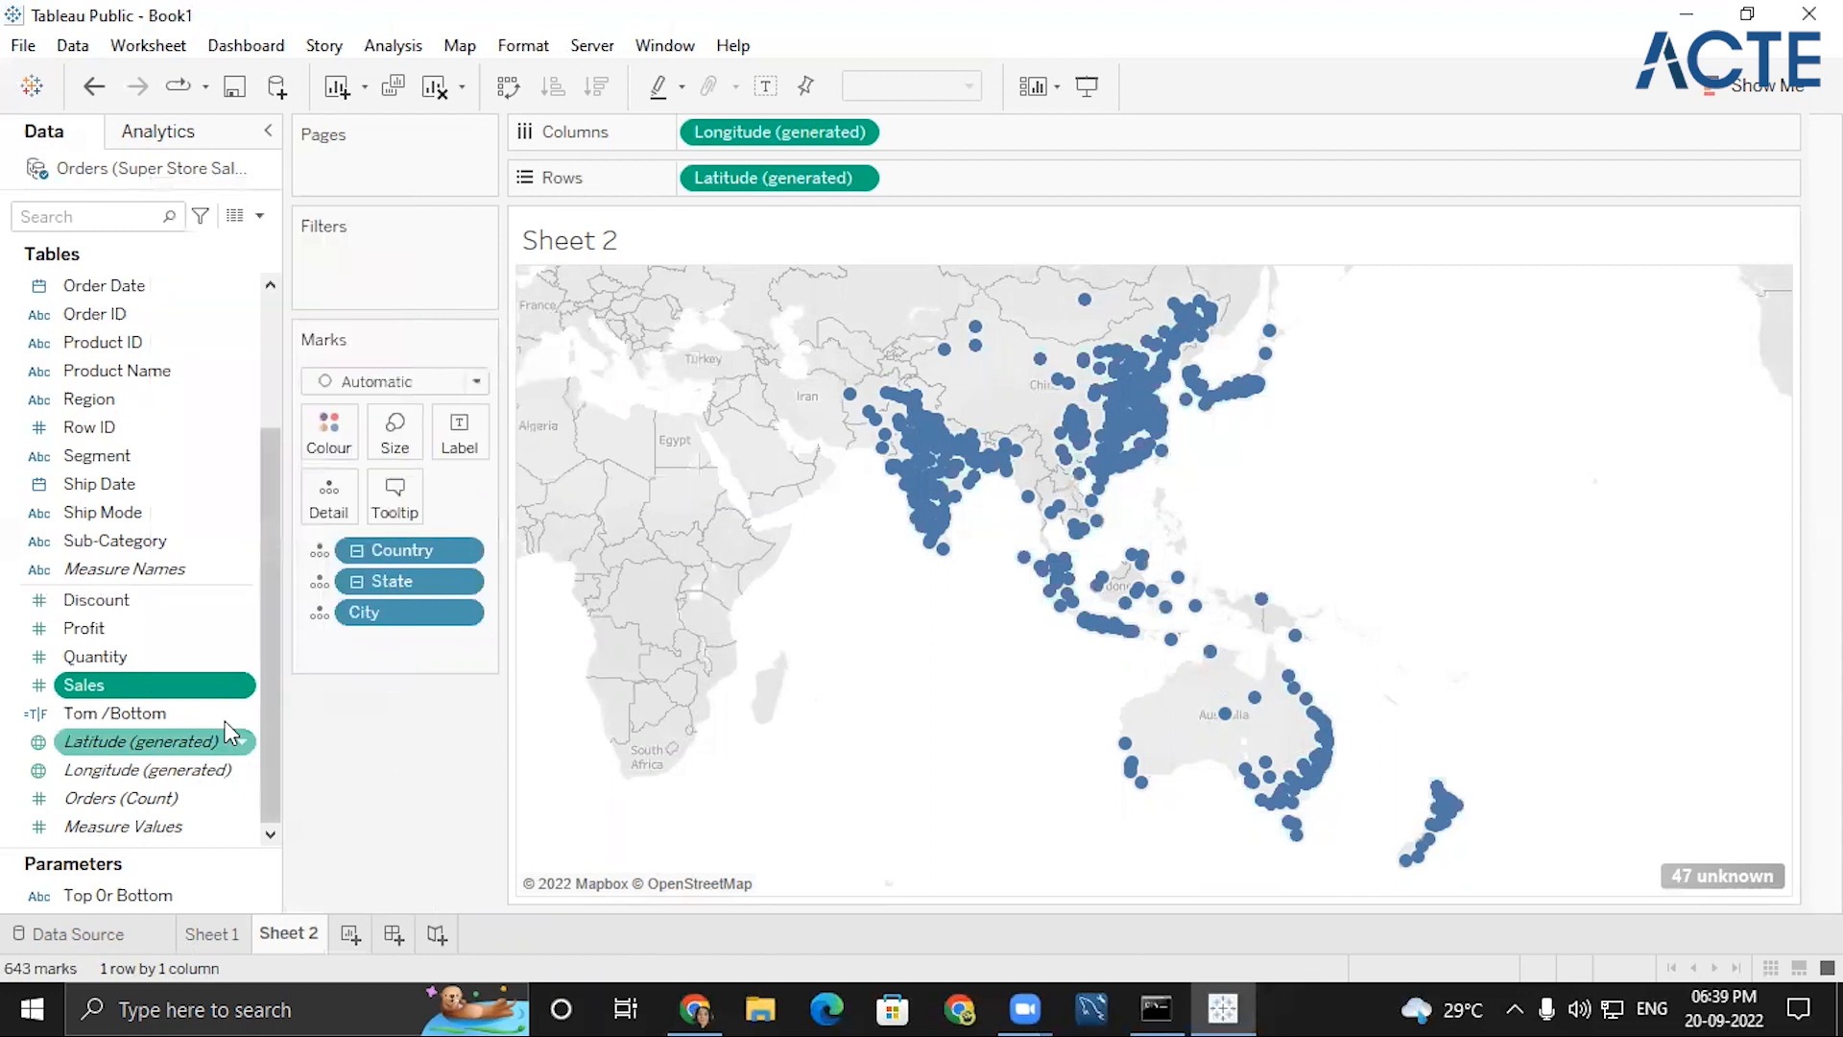
left_click(259, 215)
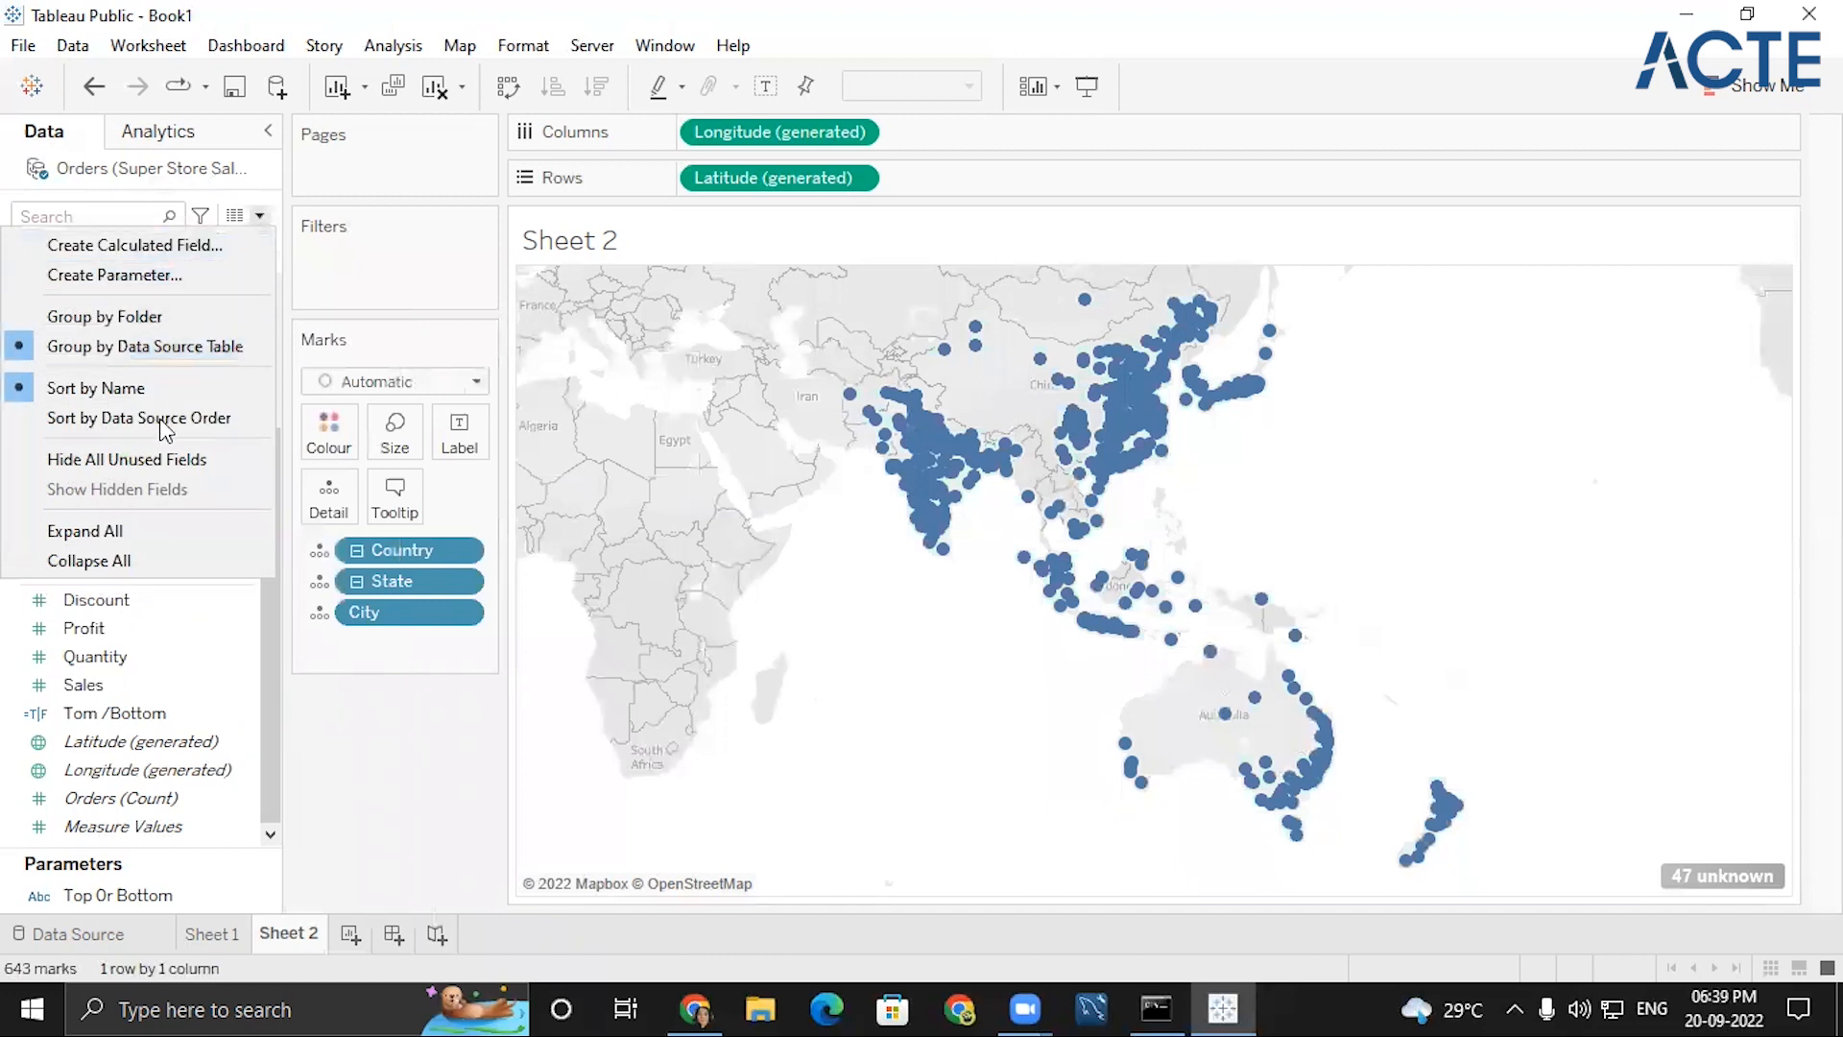
left_click(384, 741)
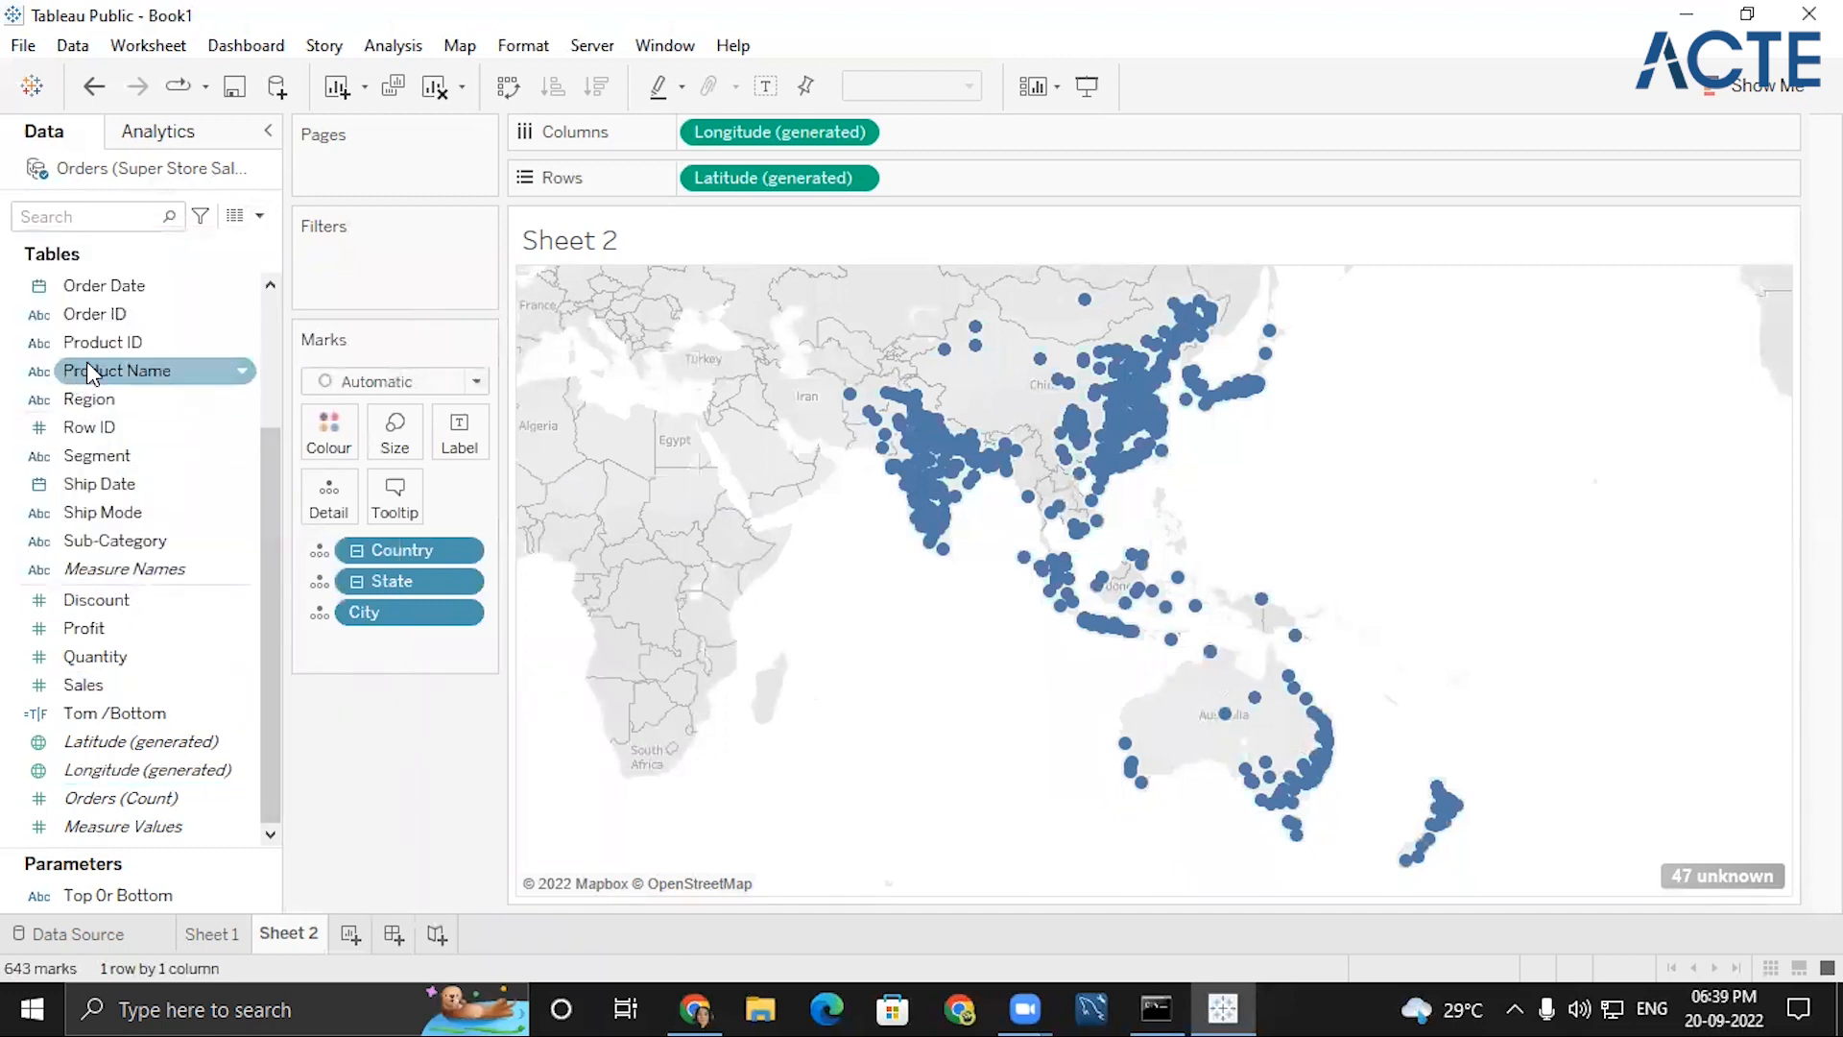
scroll(240, 288, "up", 3)
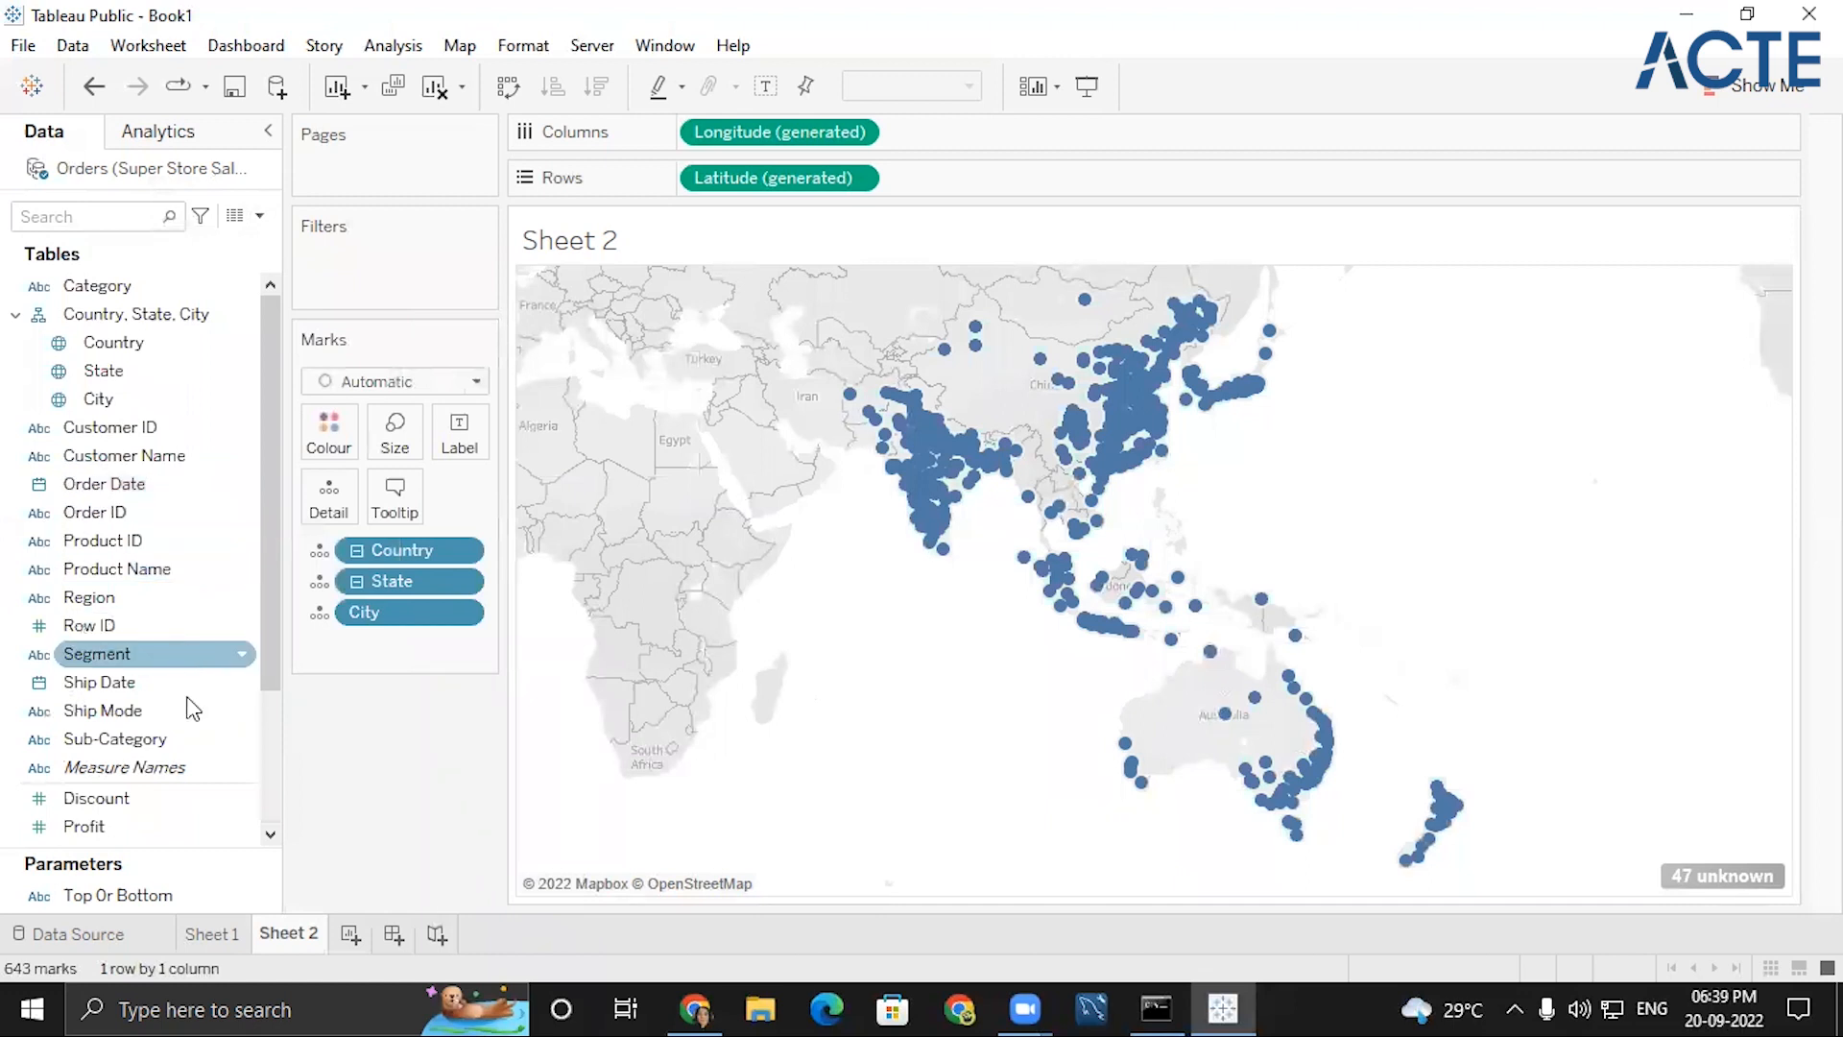
scroll(204, 747, "down", 3)
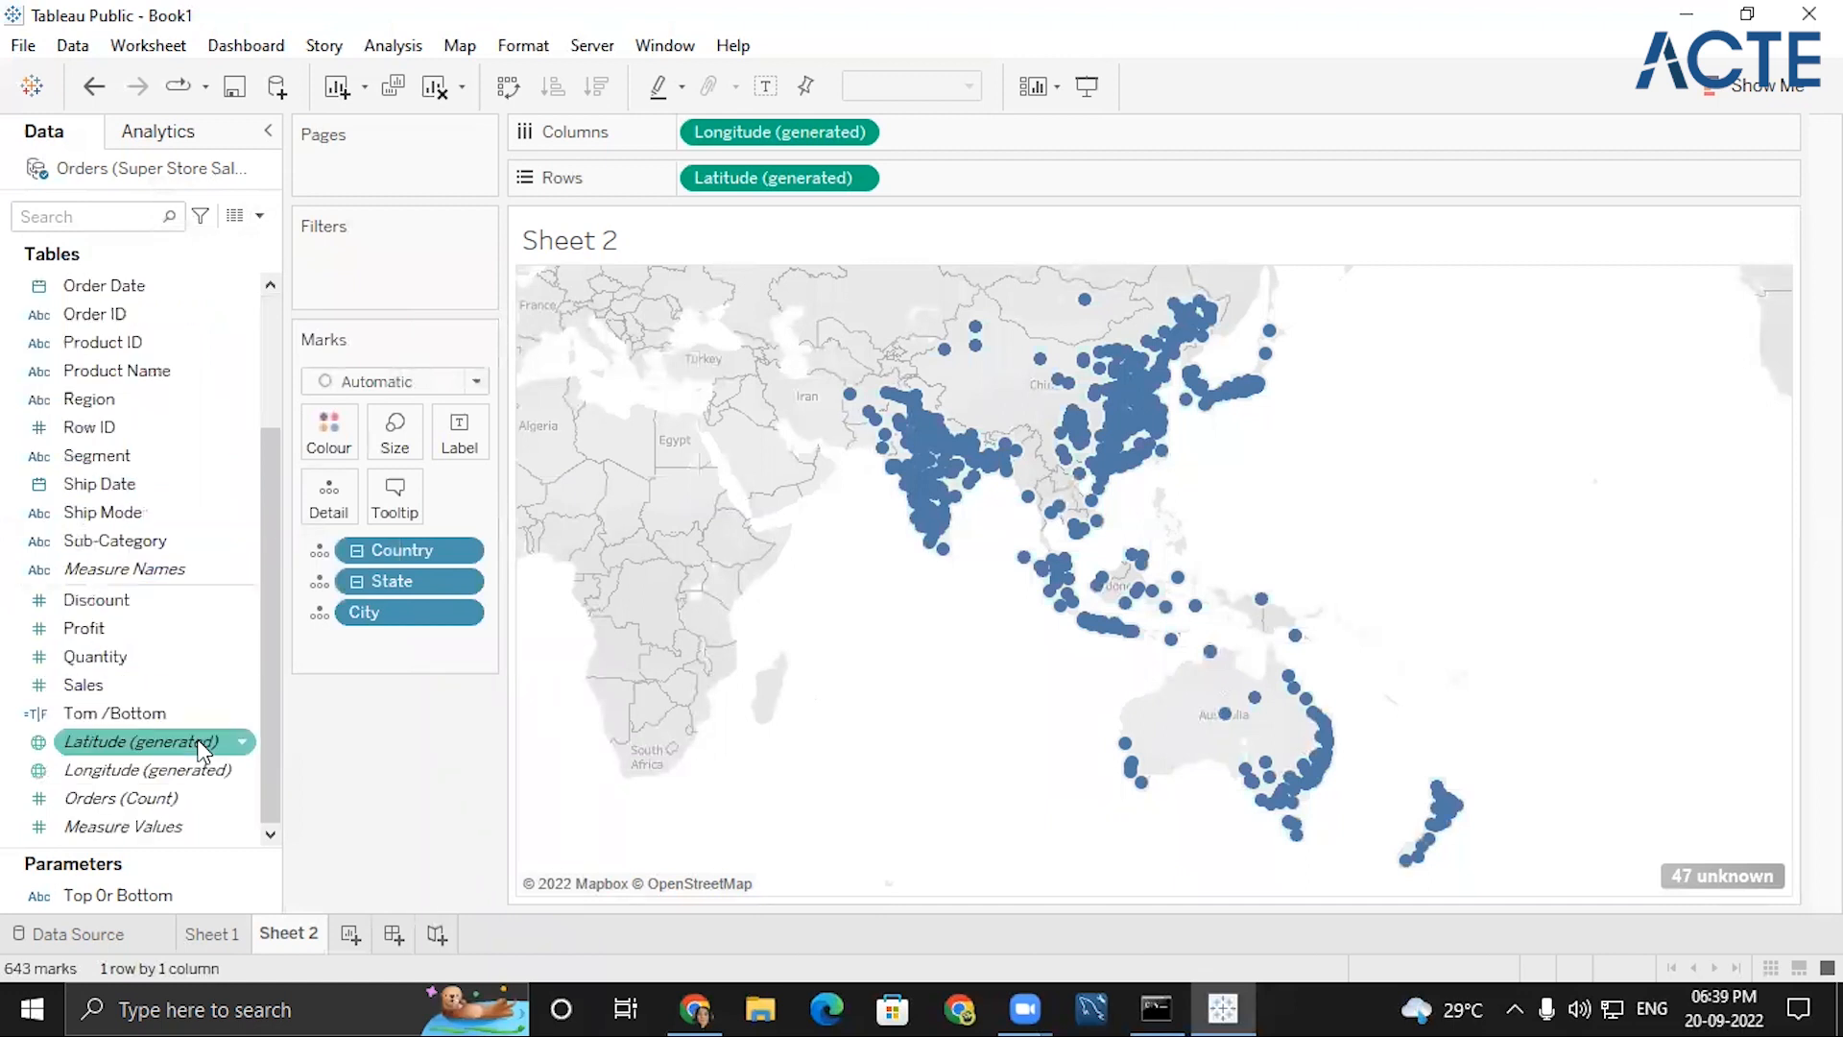
right_click(146, 438)
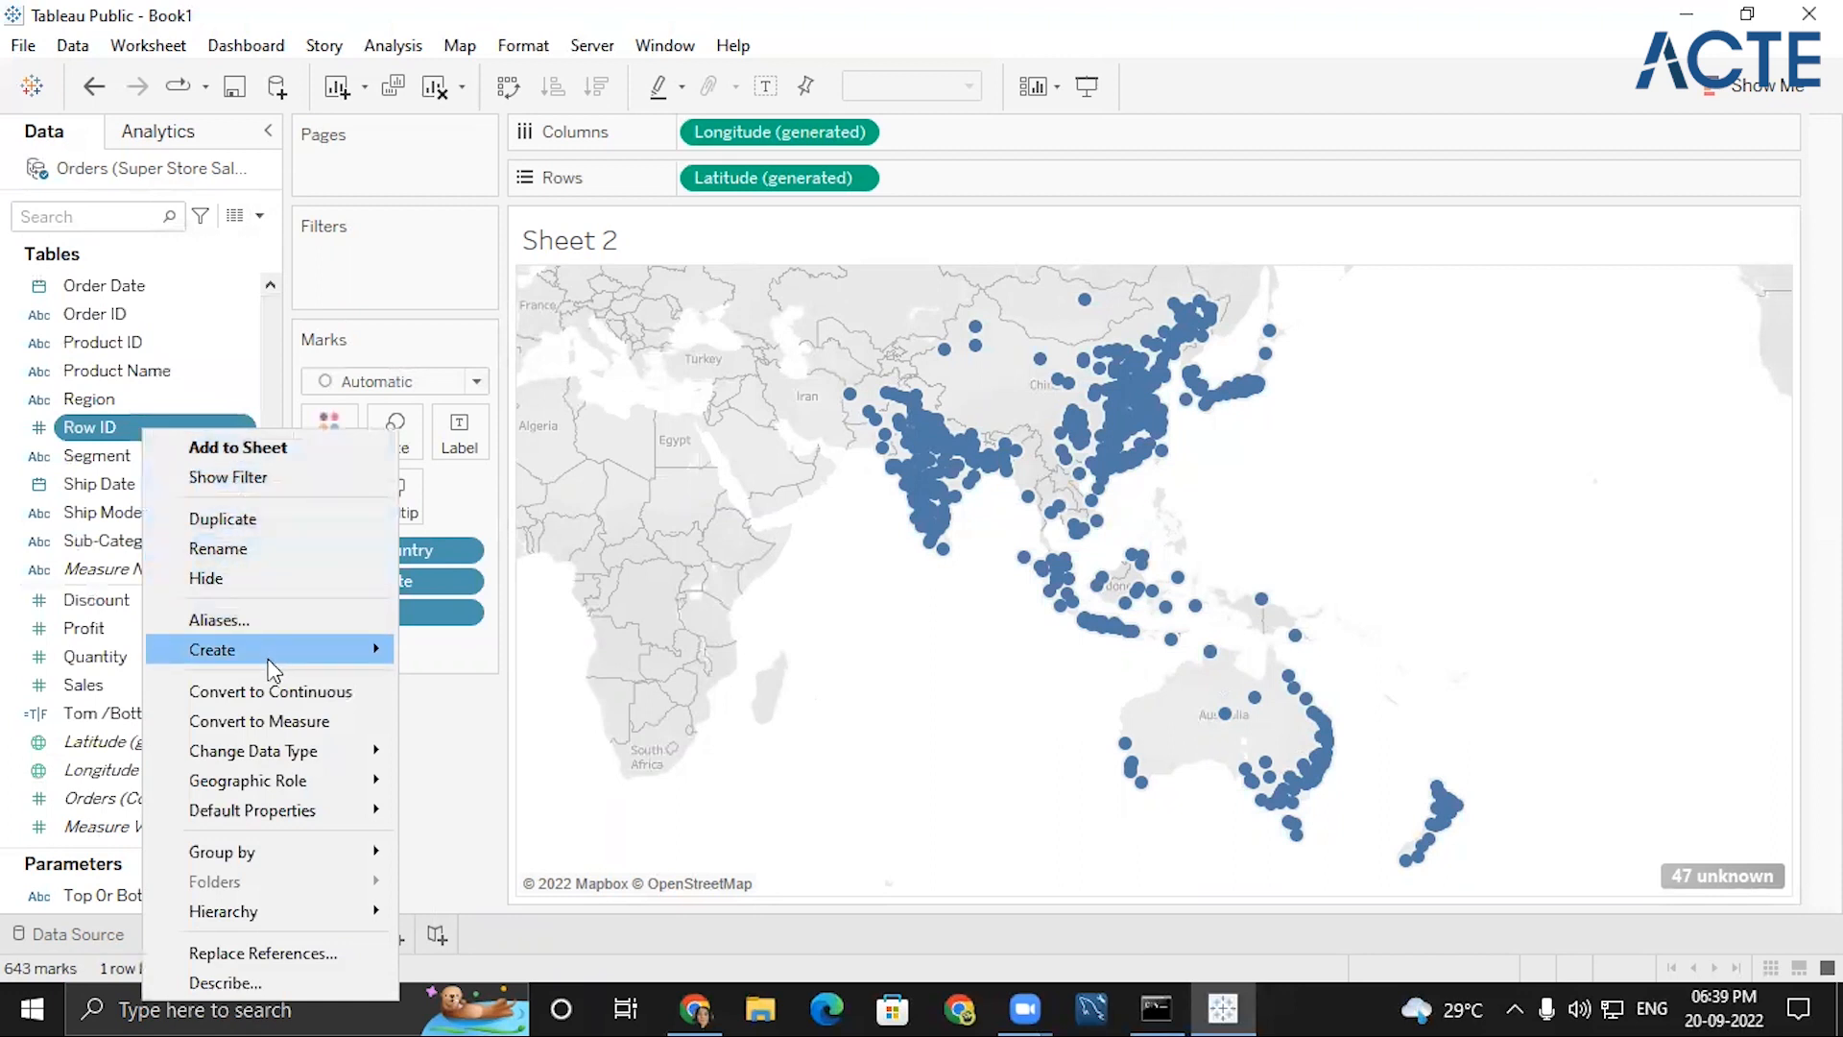
mouse_move(272, 668)
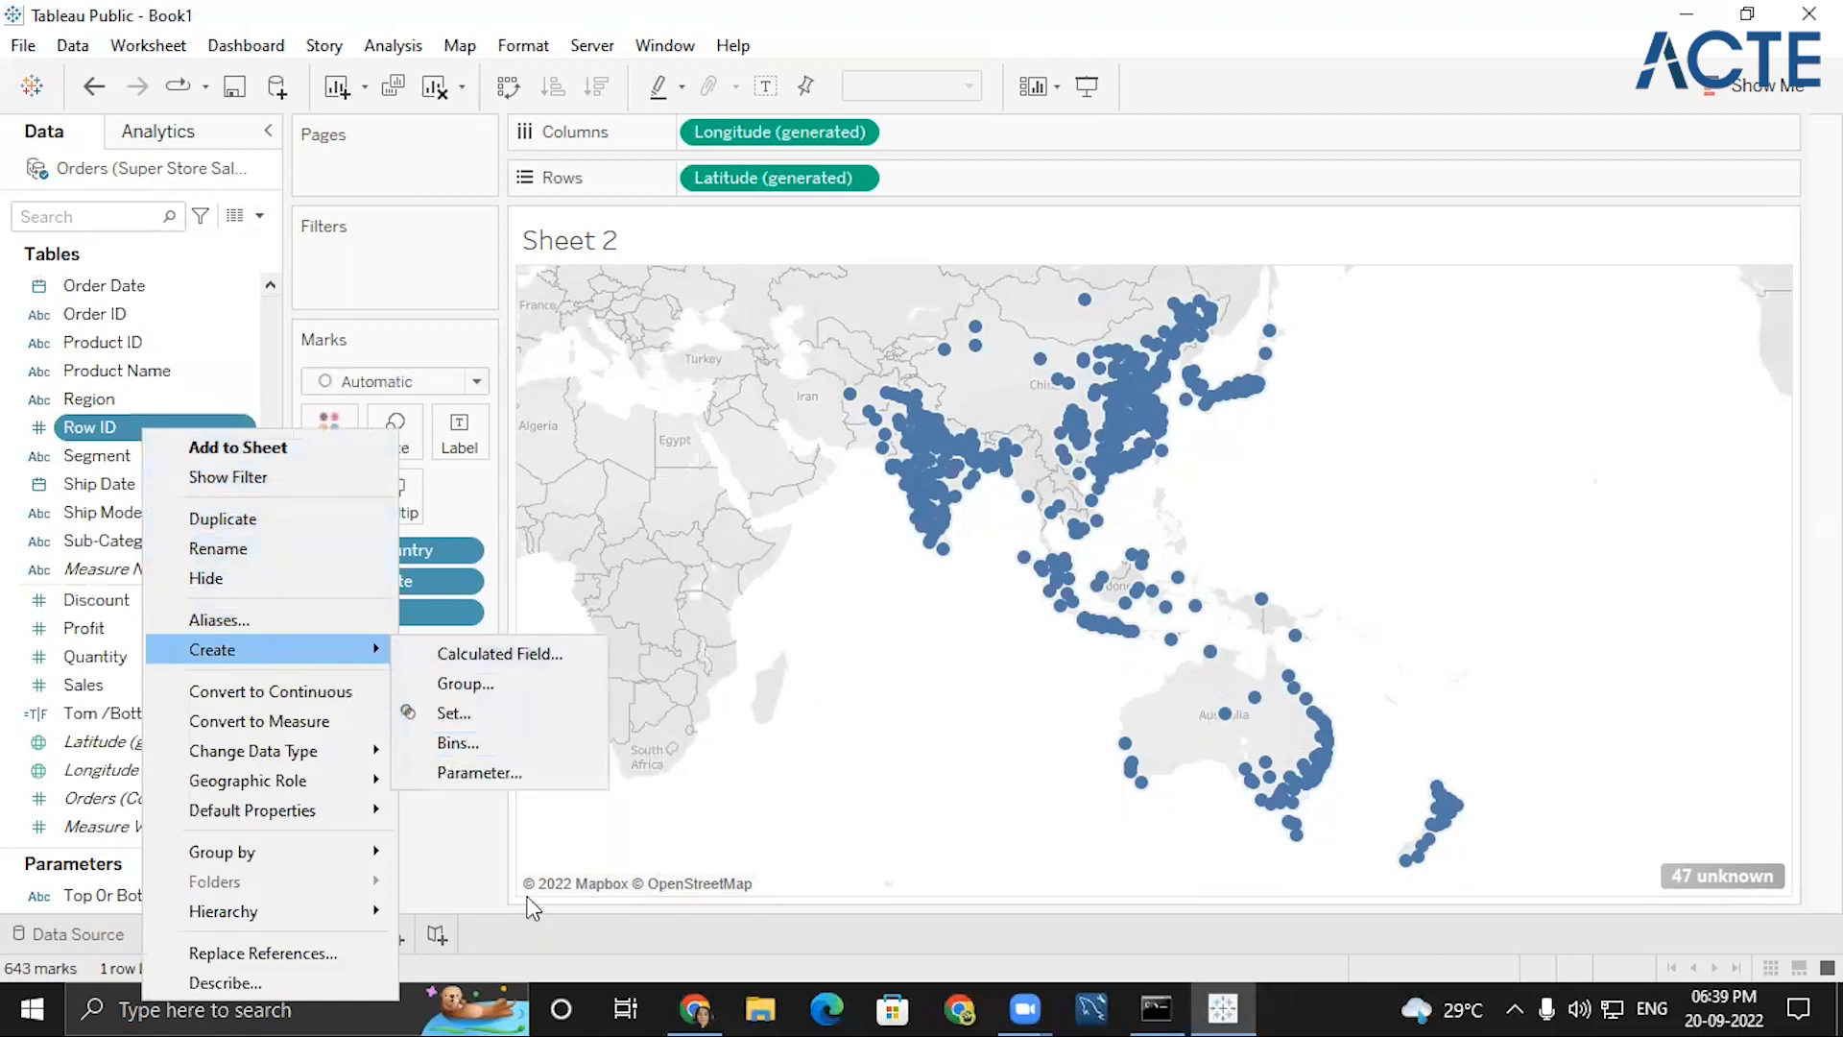
left_click(462, 809)
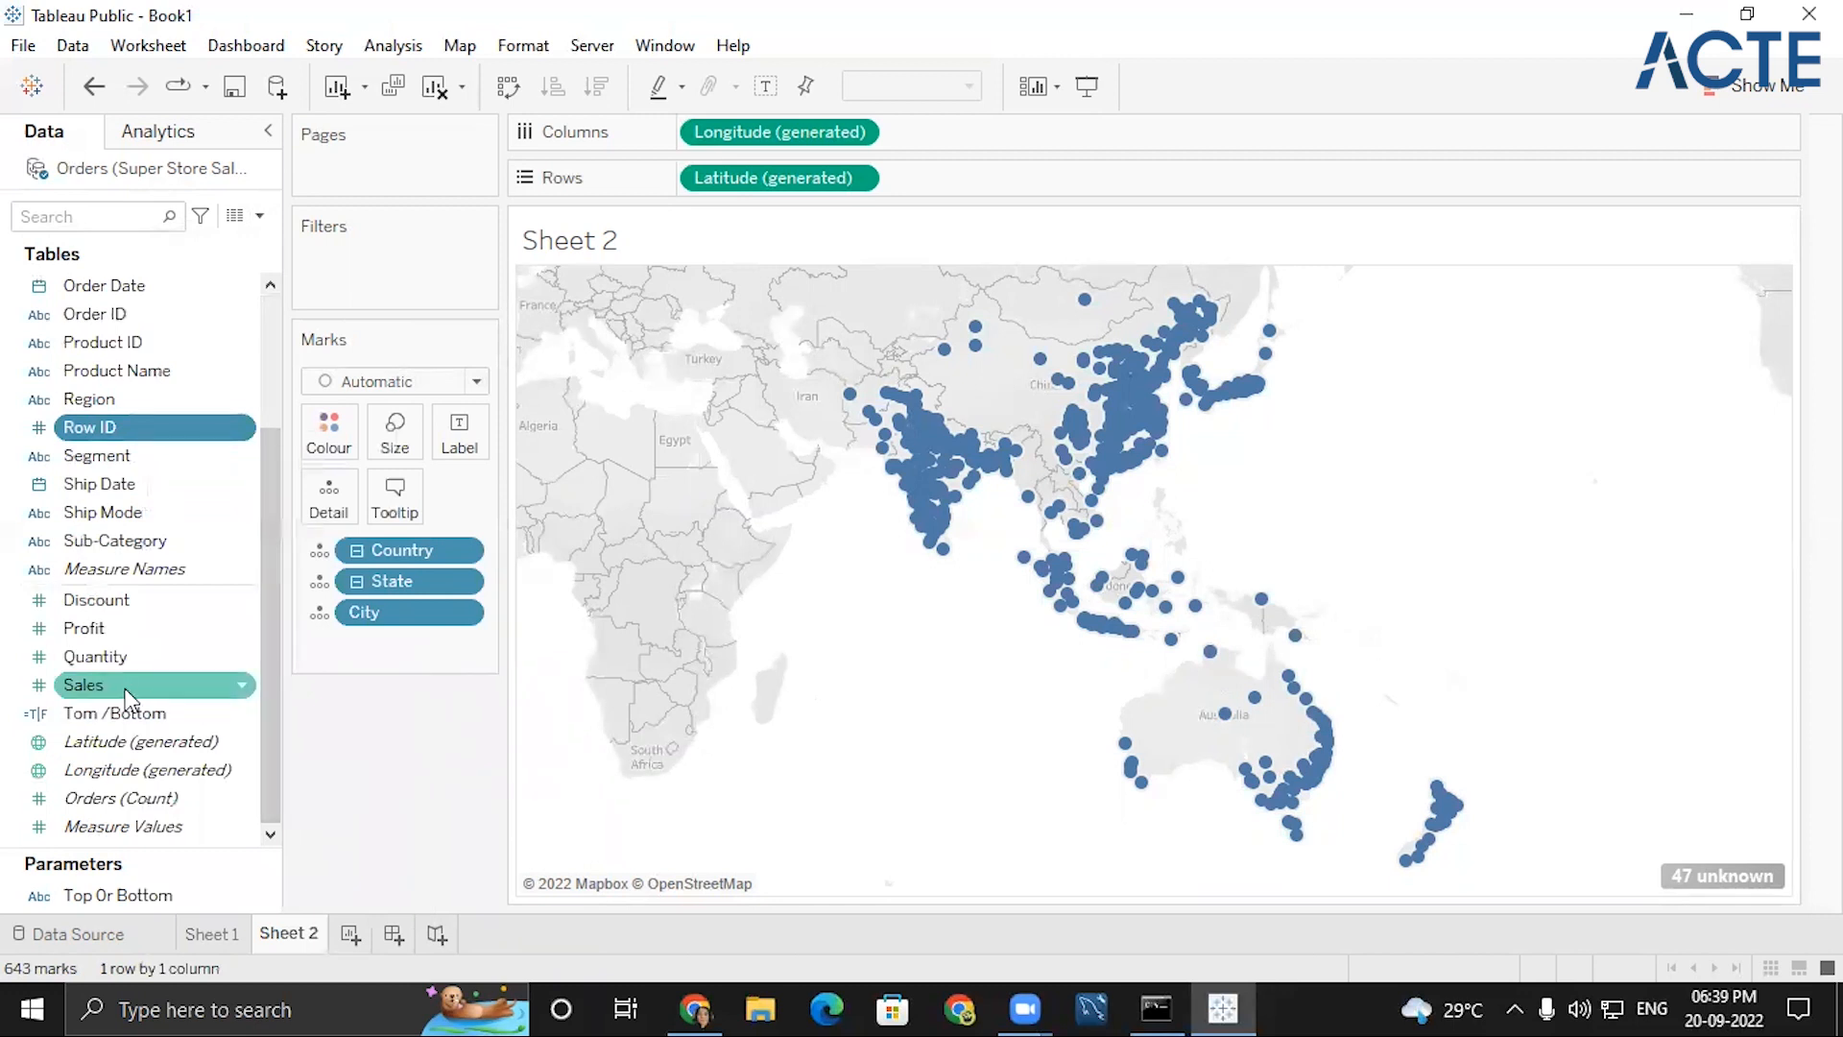
- Add Sales to the view and convert the map to a horizontal bar chart of sales by country, state and city
left_click(1726, 89)
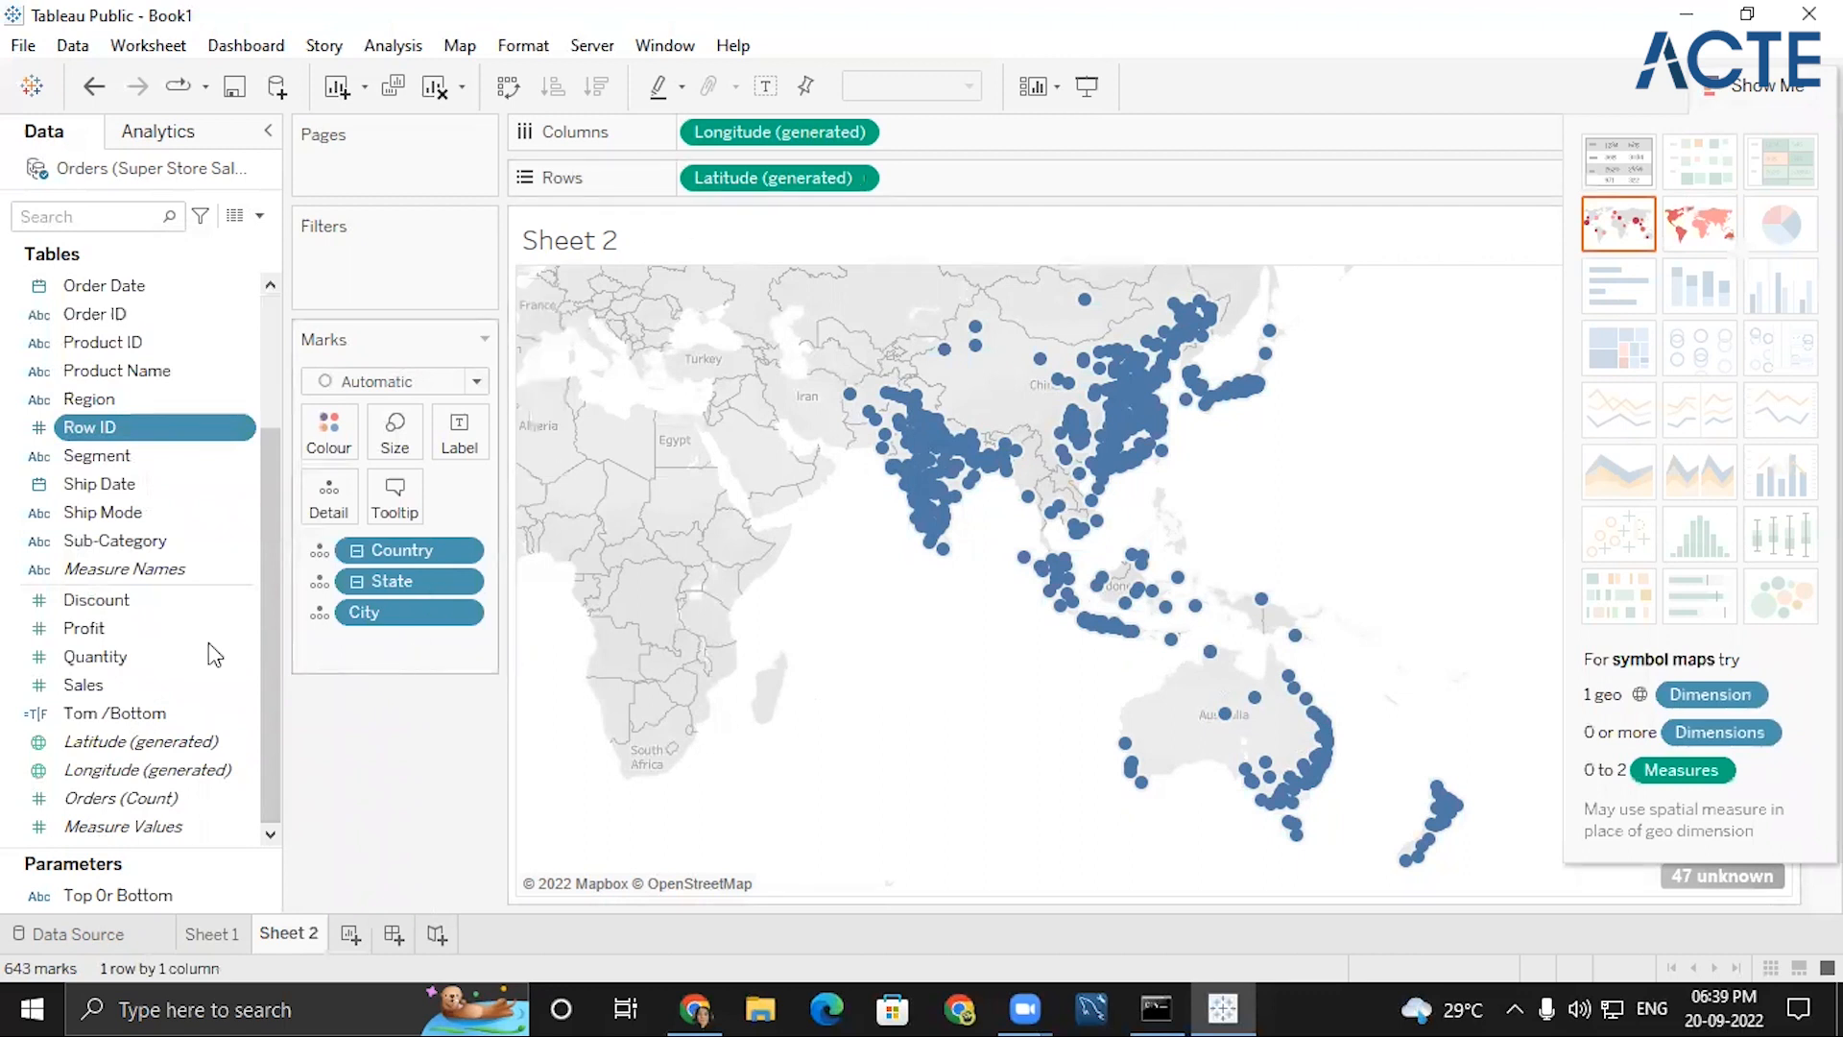
double_click(92, 683)
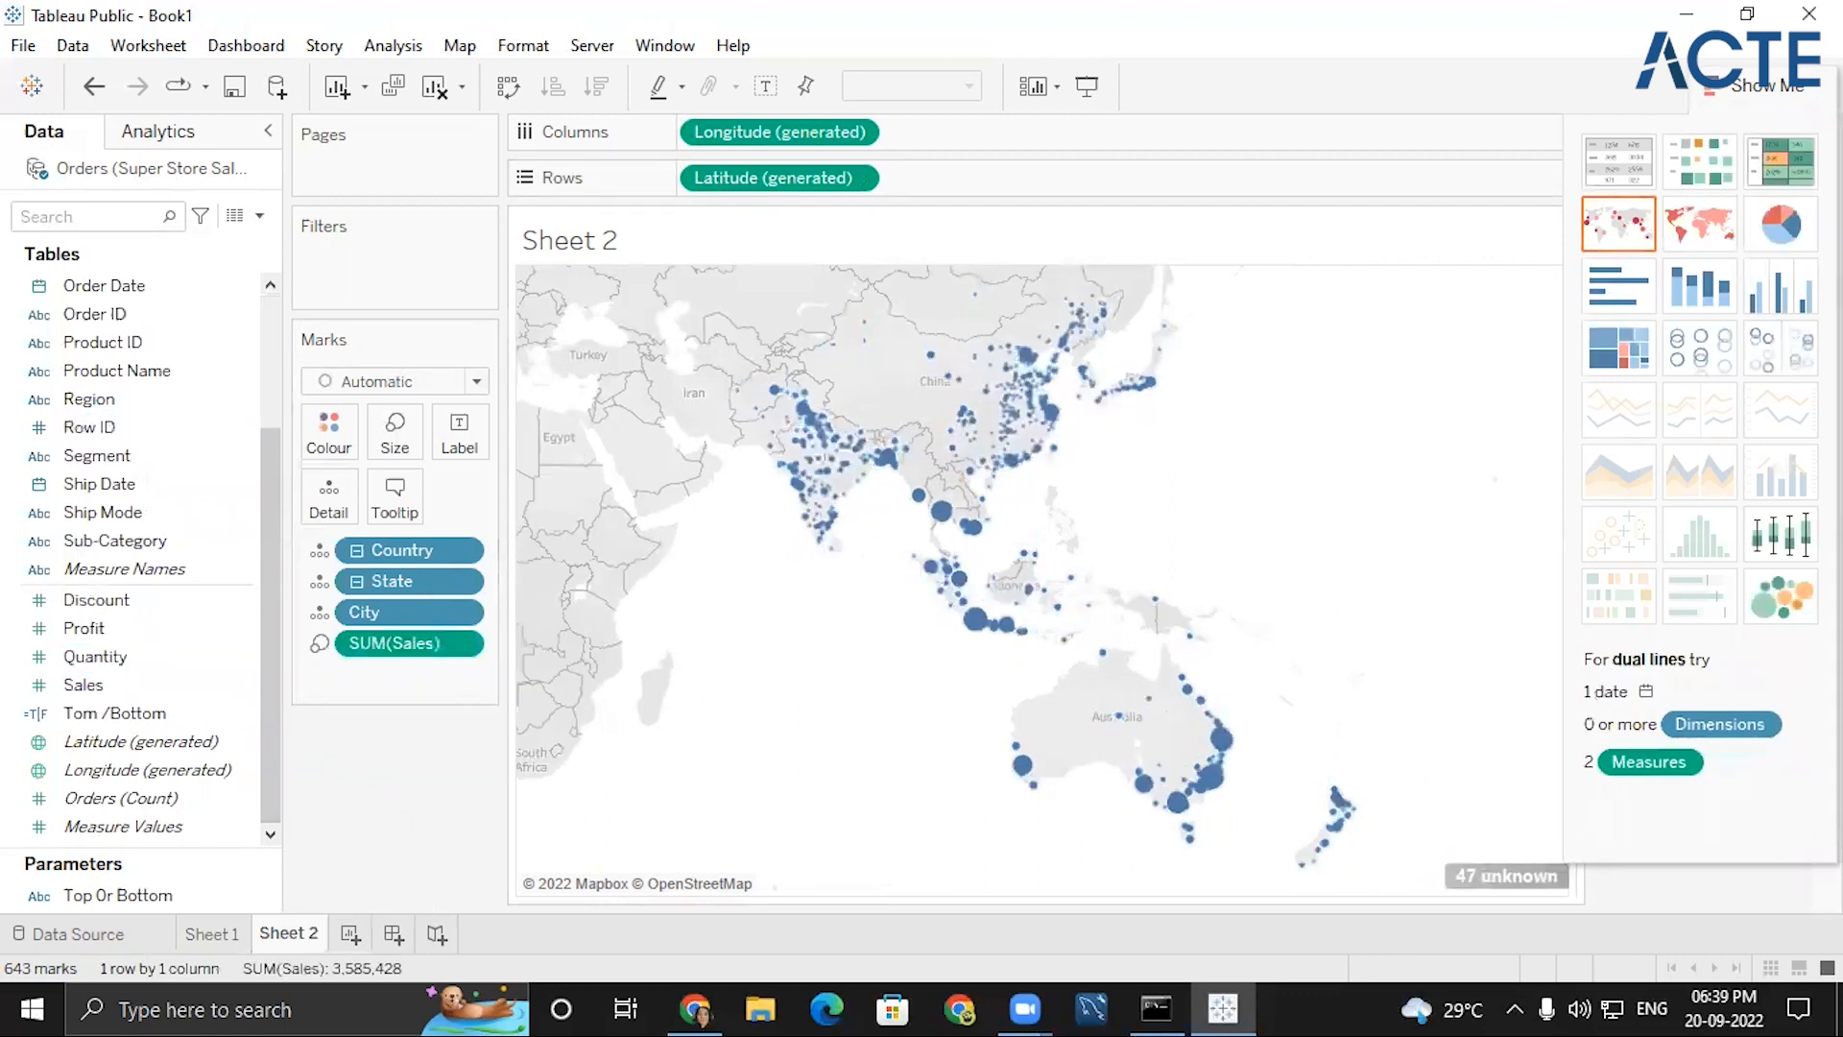
left_click(1624, 304)
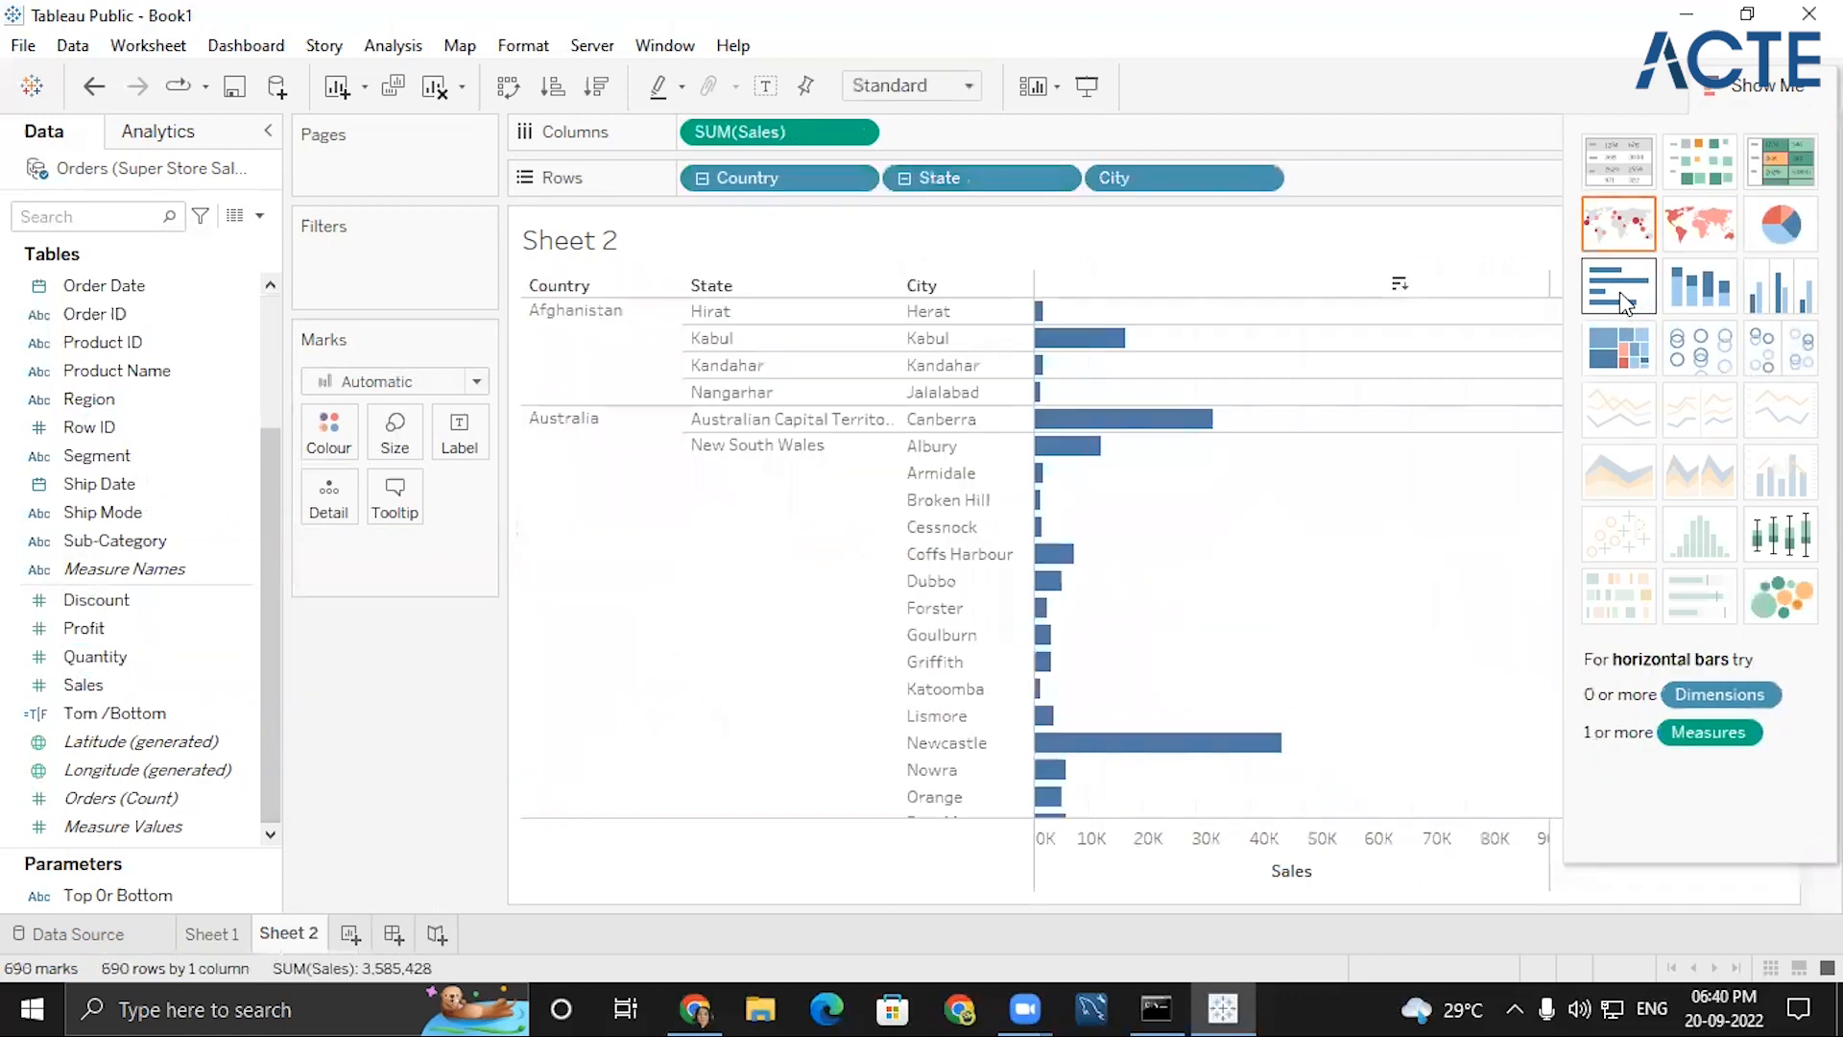
left_click(1762, 88)
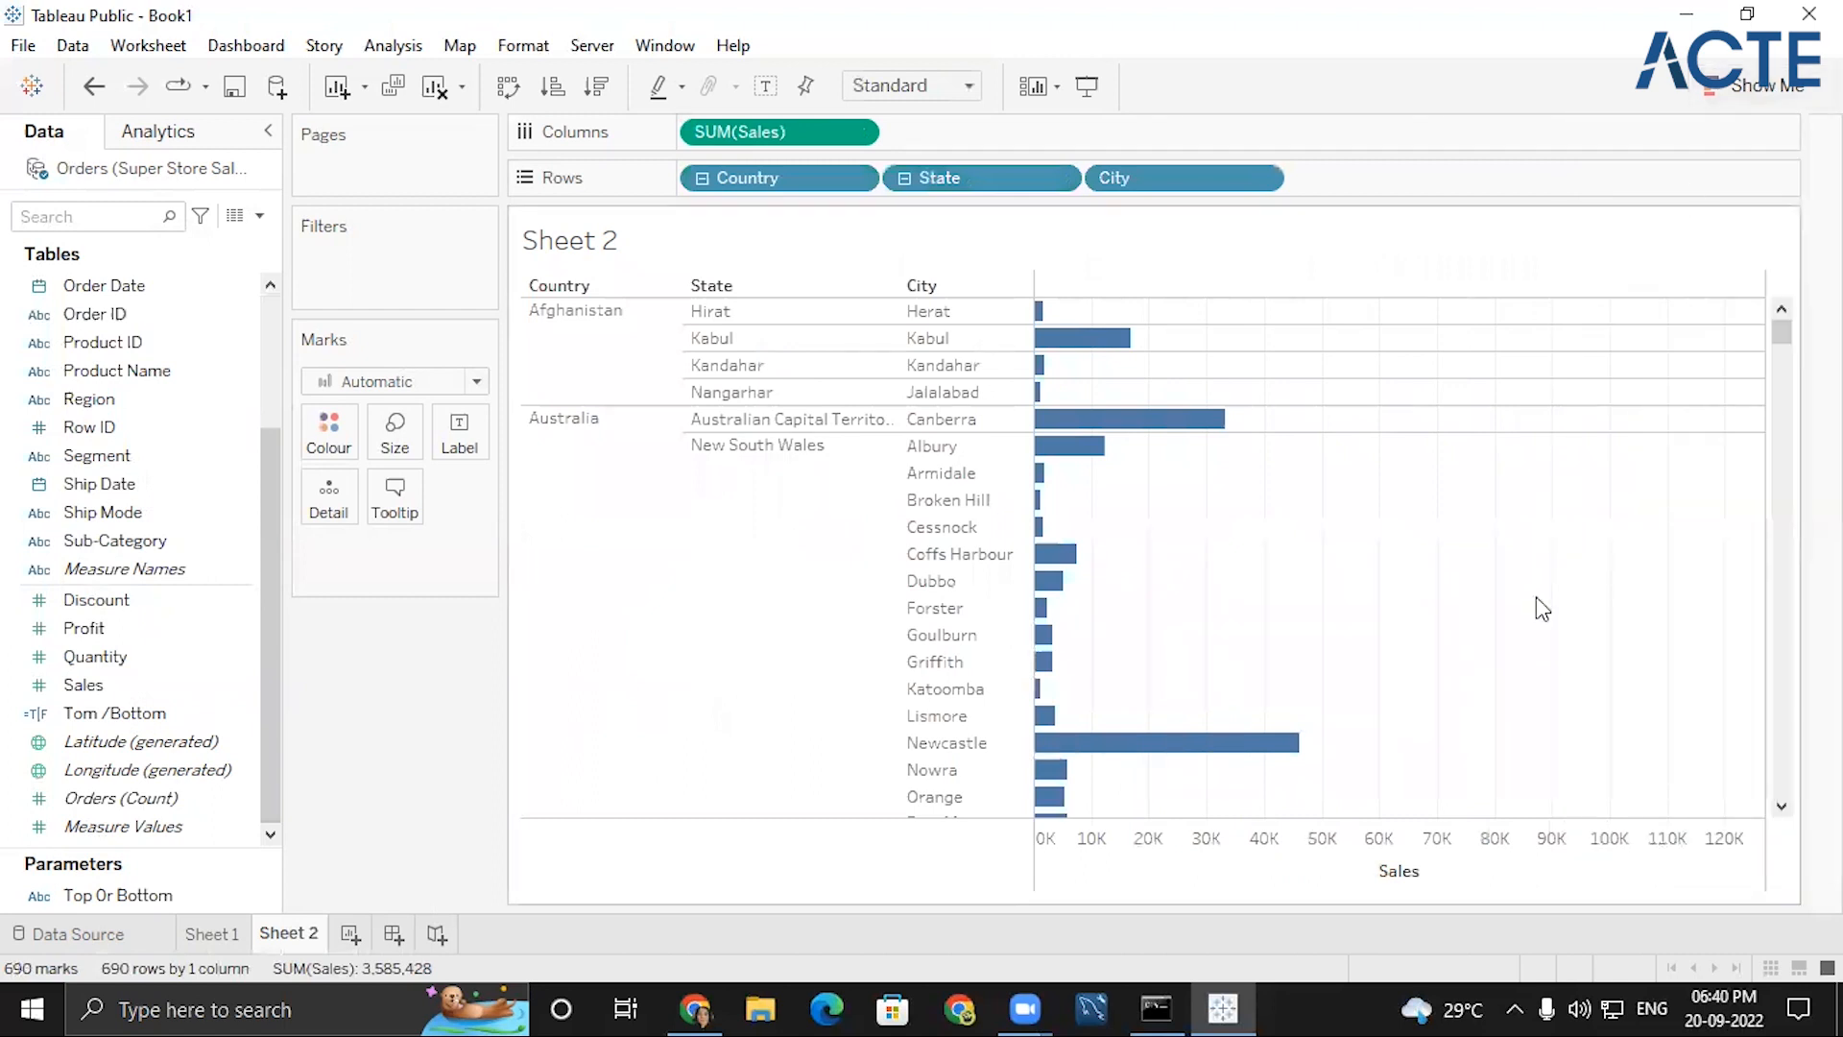
- Sort the cities by descending sales and filter the bar chart to cities with Sales of at least 50000
left_click(1436, 873)
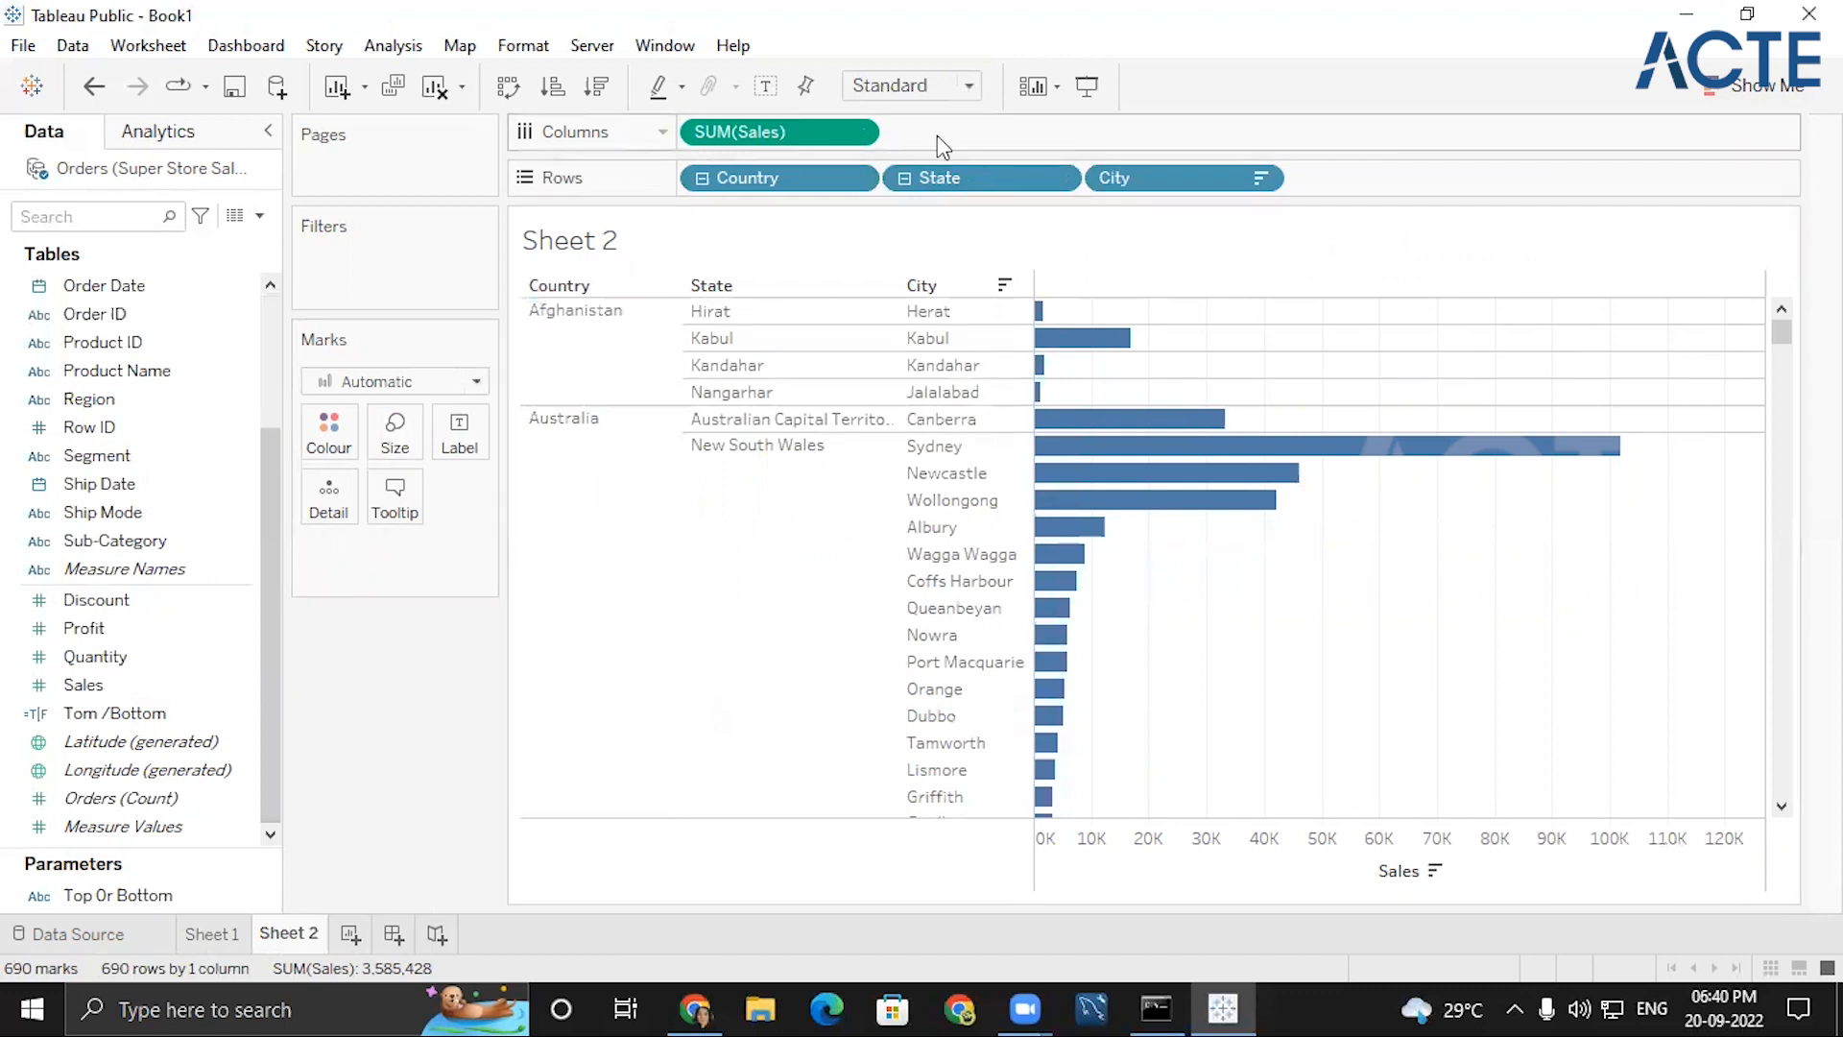
left_click(855, 133)
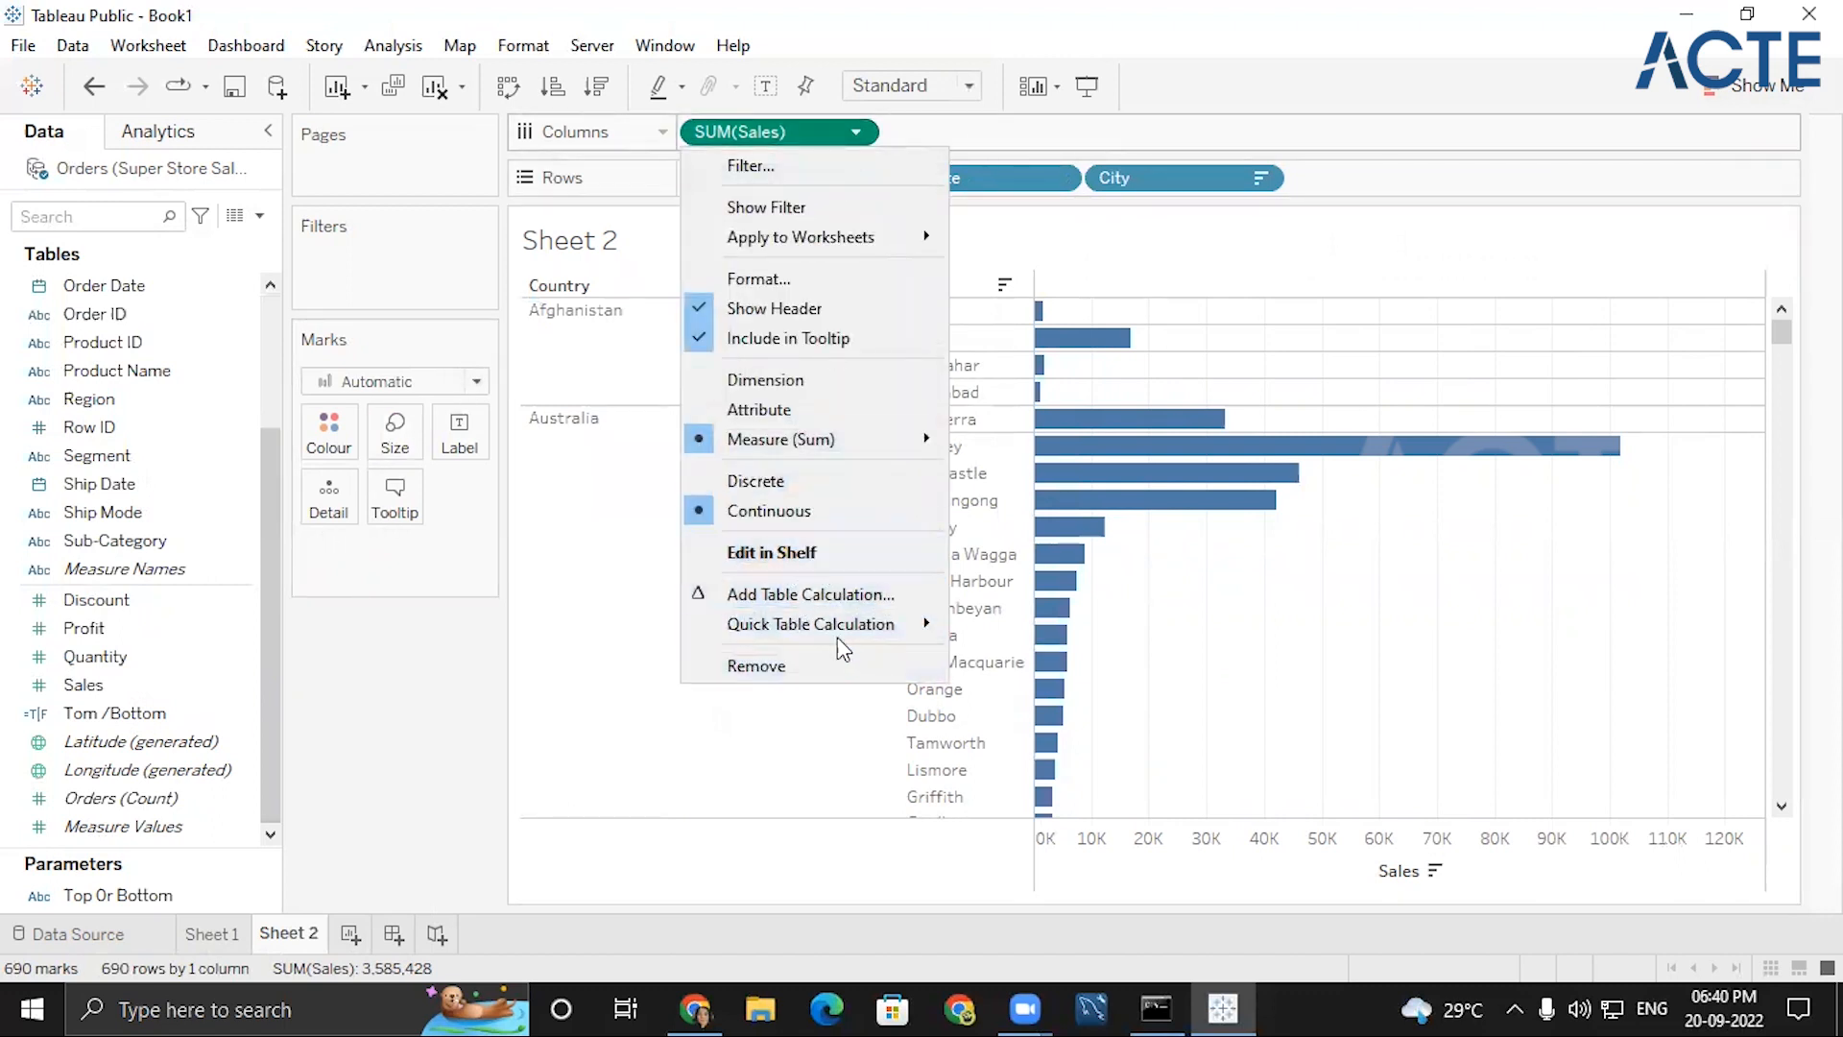
left_click(764, 167)
left_click(838, 346)
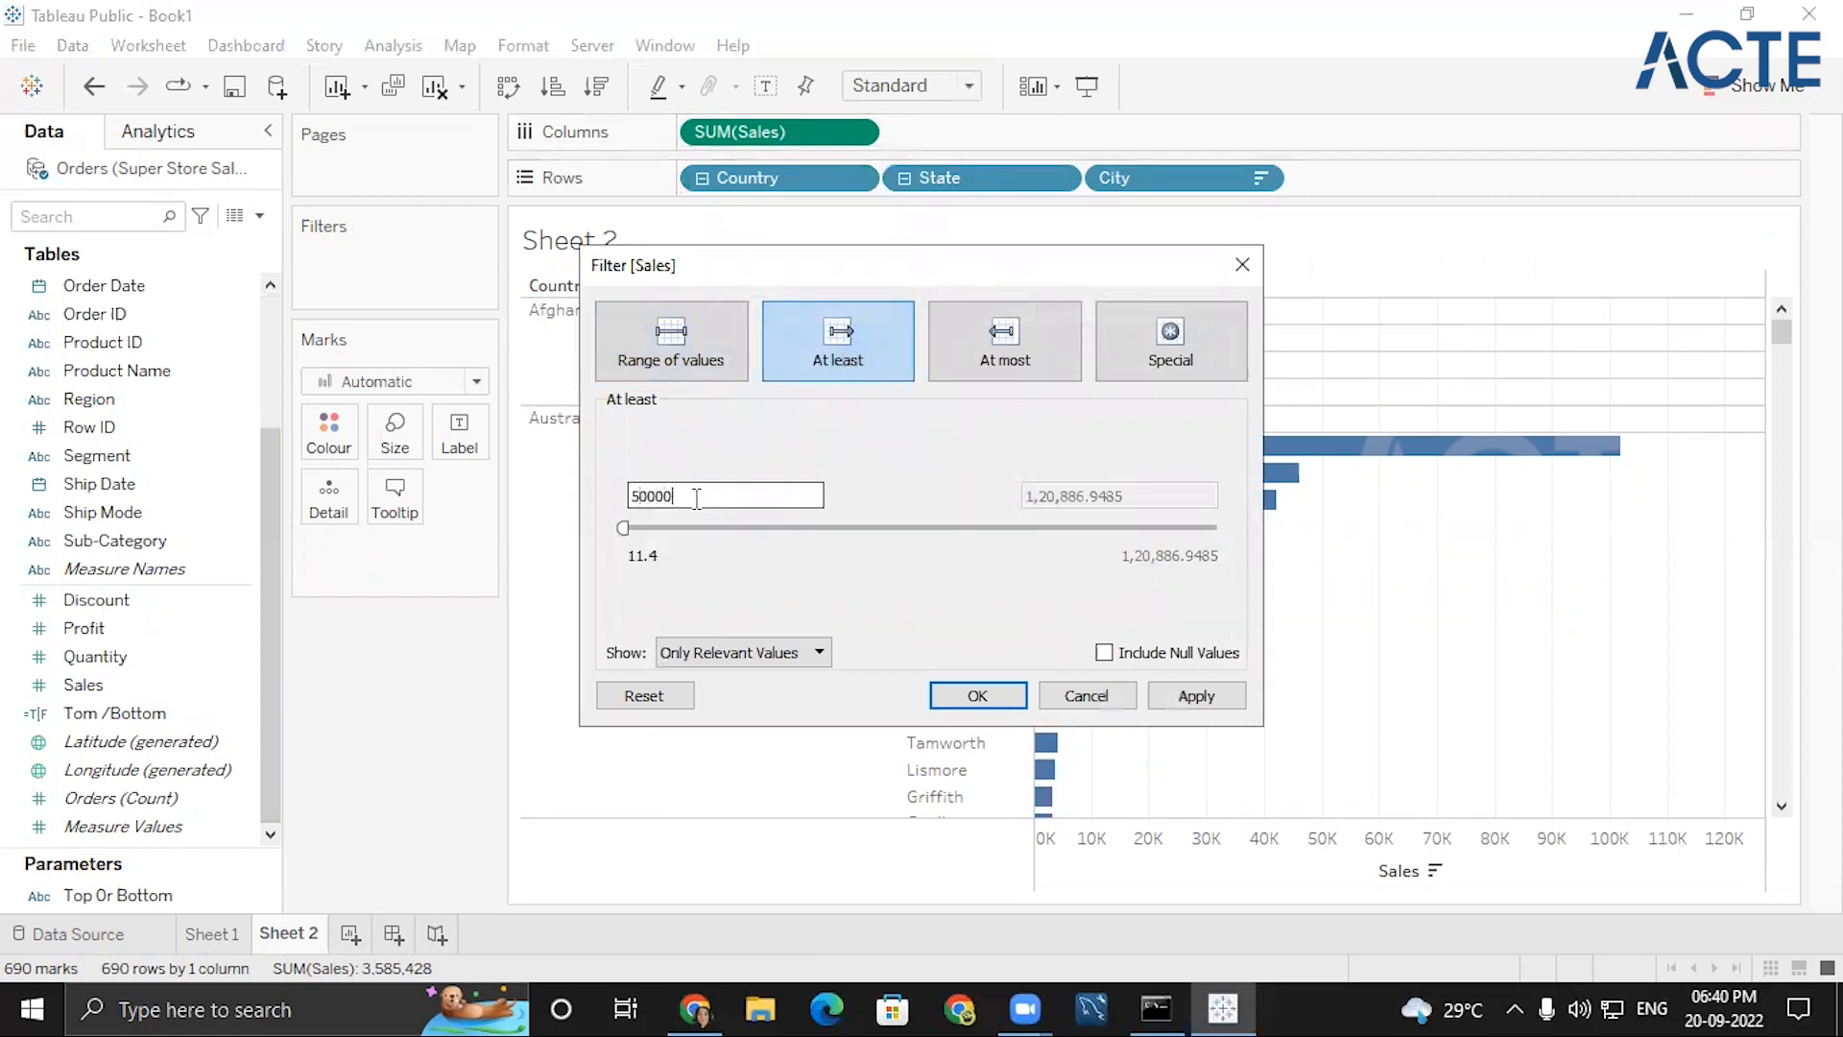
left_click(976, 694)
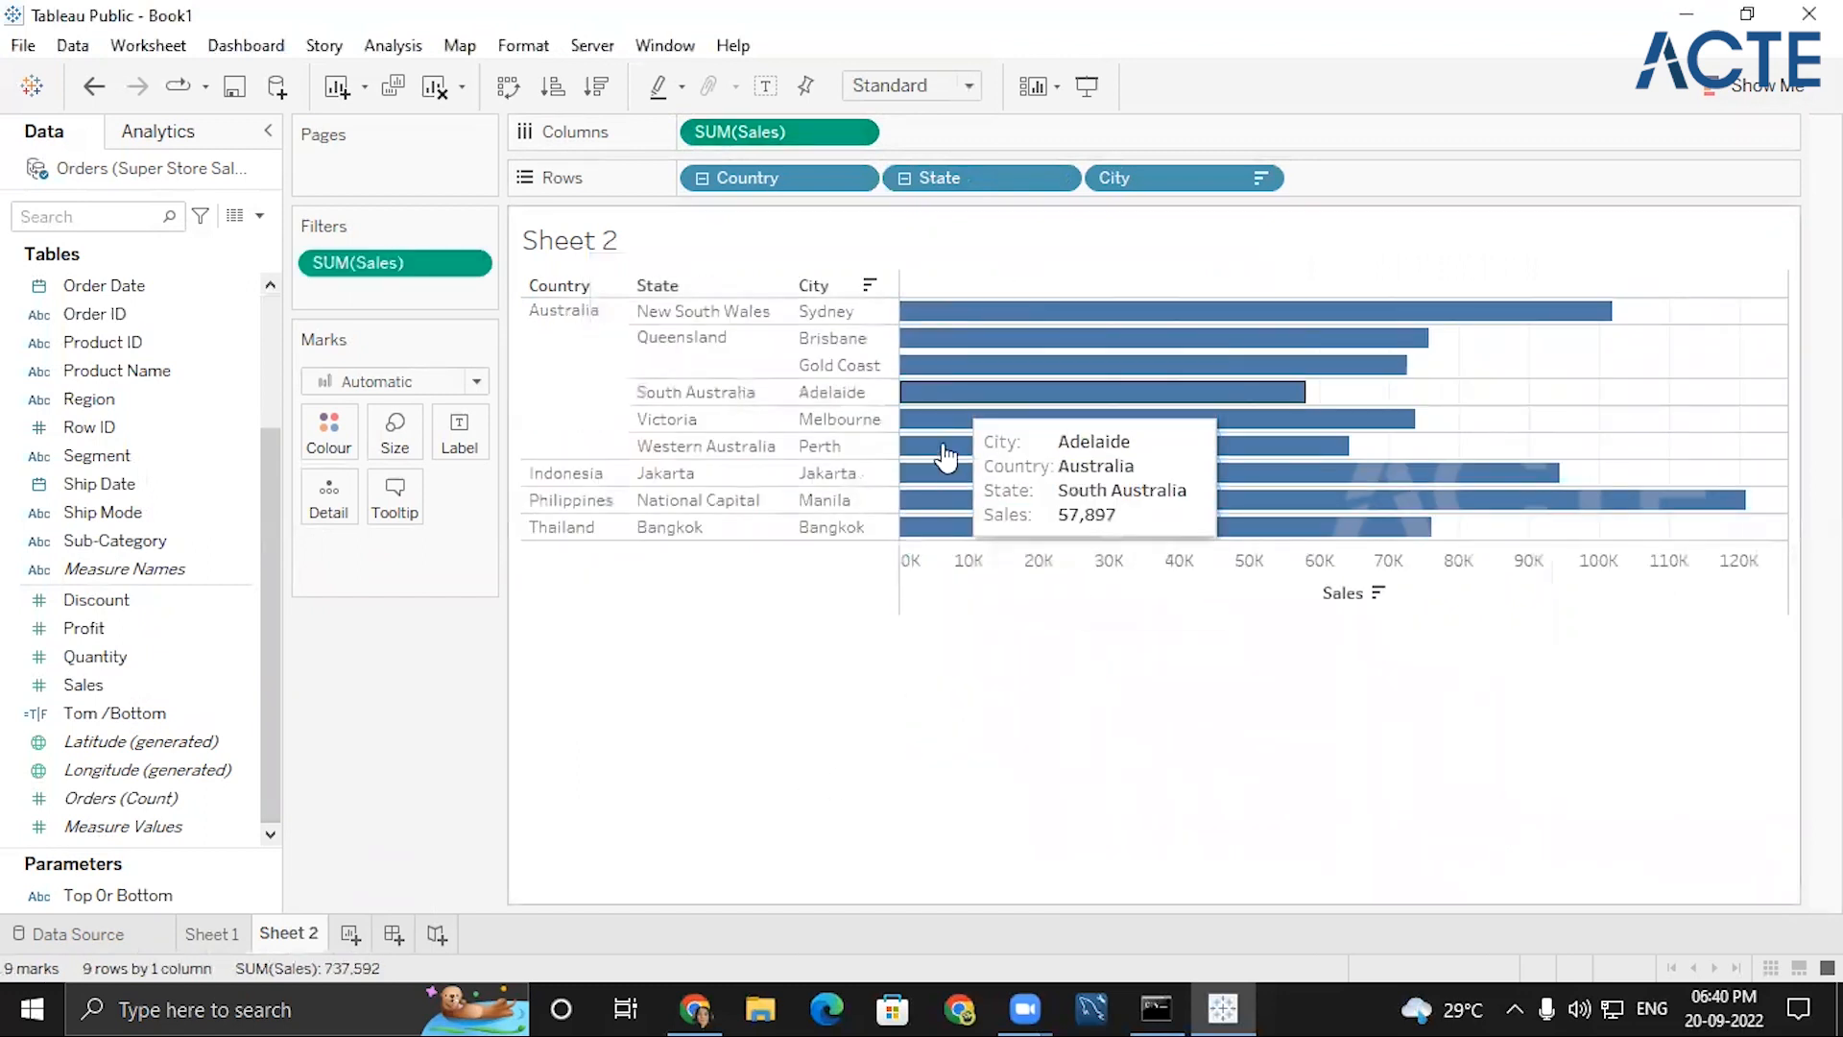
- Select all the city bars, from Sydney to Bangkok, and create a set named Sales<50k from them
left_click(1071, 311)
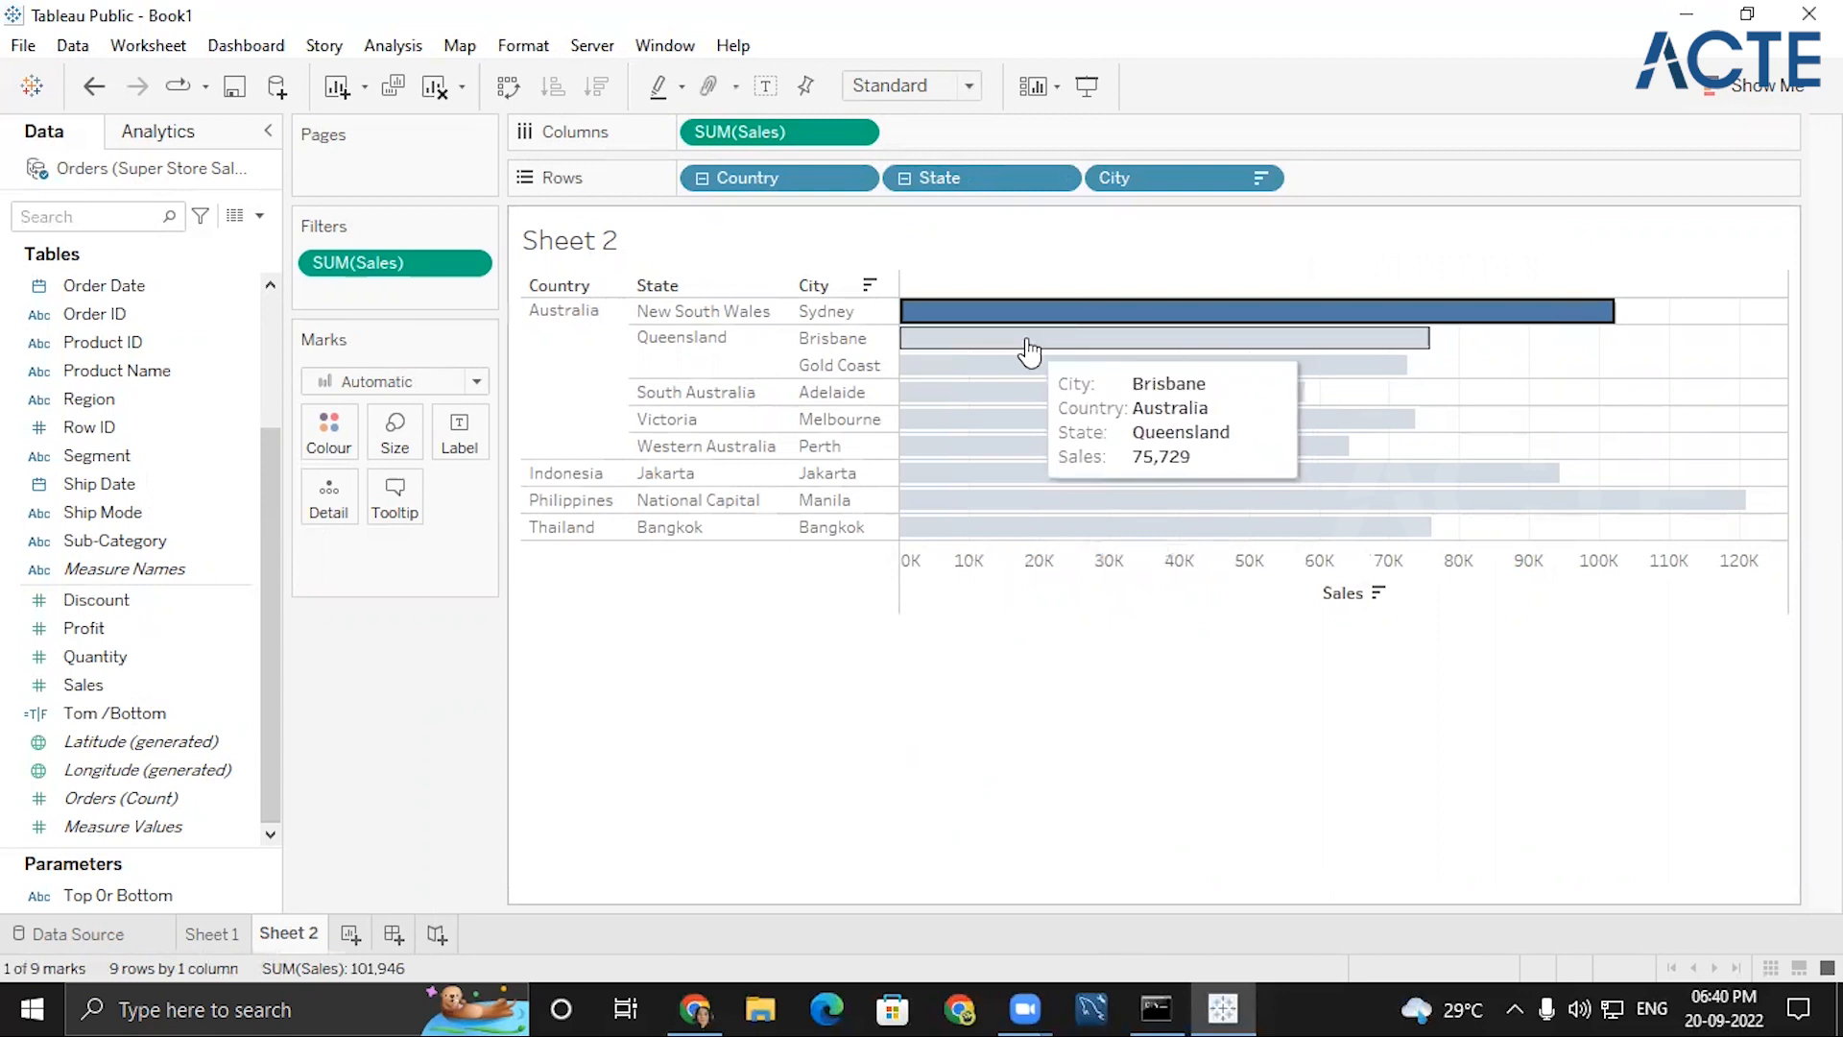
left_click(1027, 343)
left_click(984, 314)
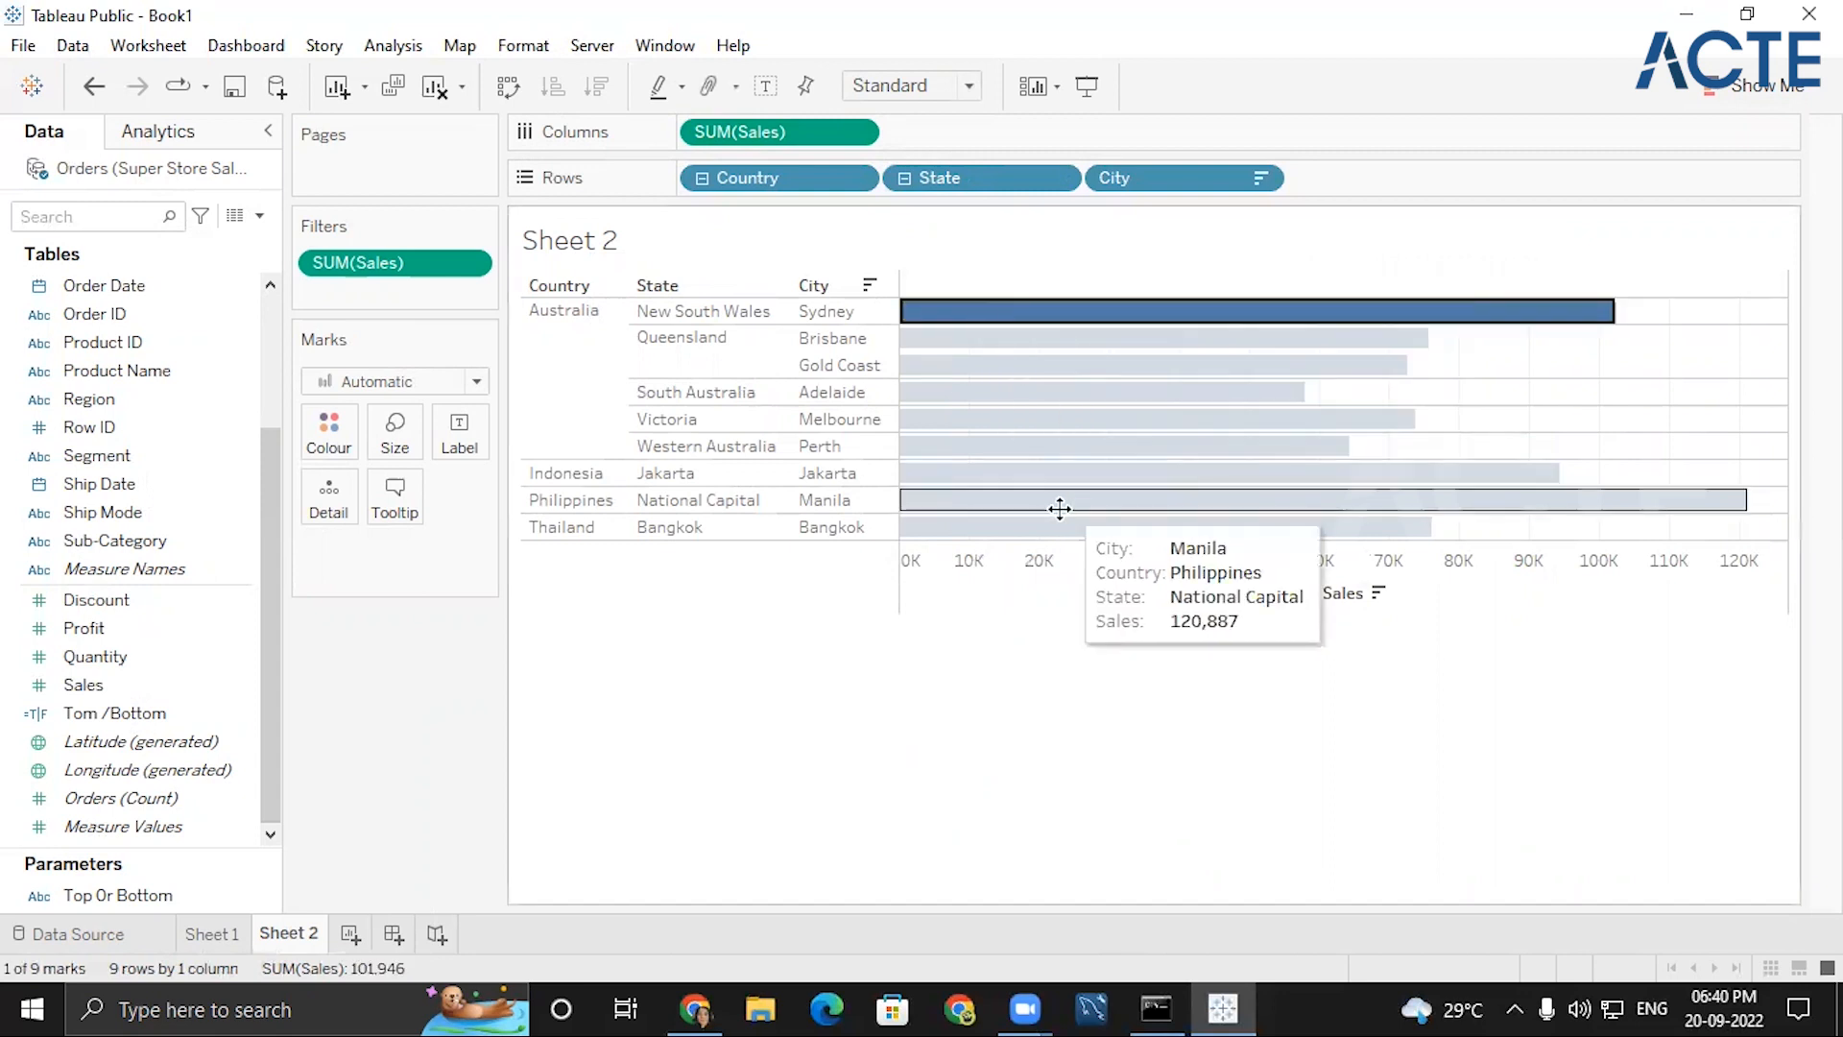
left_click(972, 528)
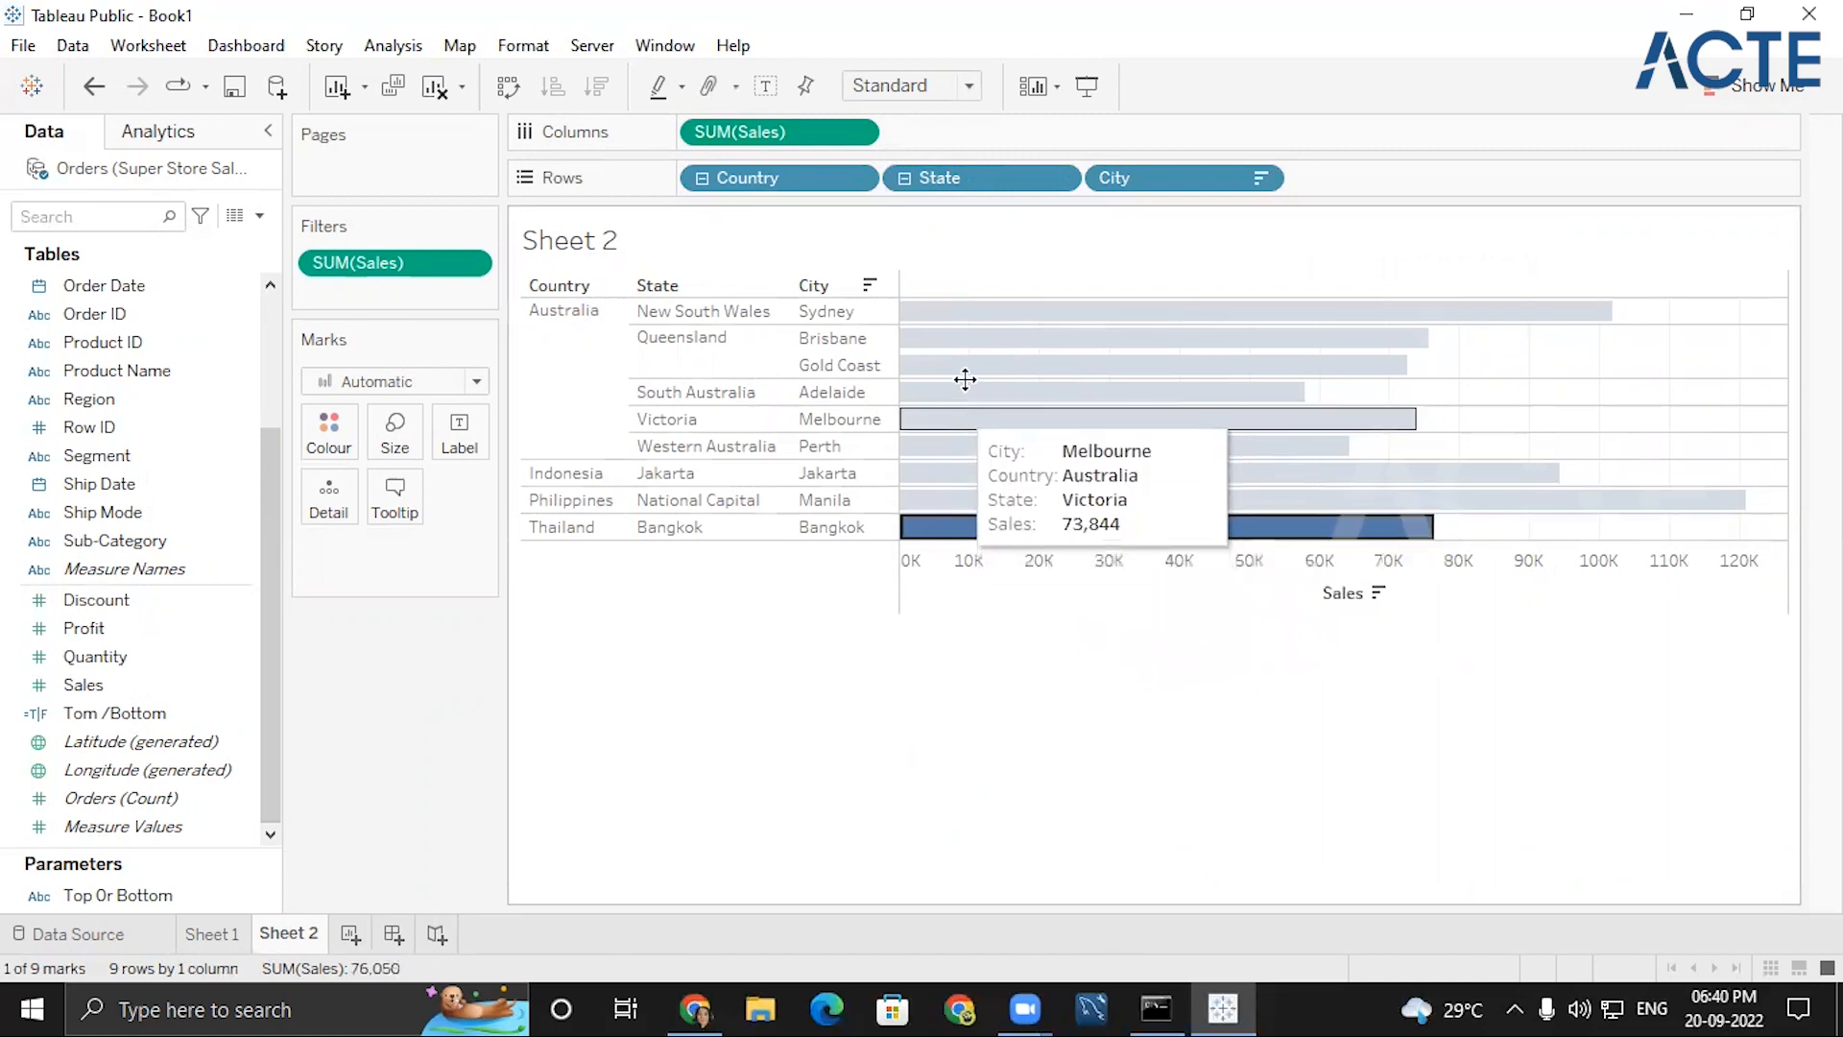
left_click(979, 503, "ctrl")
left_click(975, 474, "ctrl")
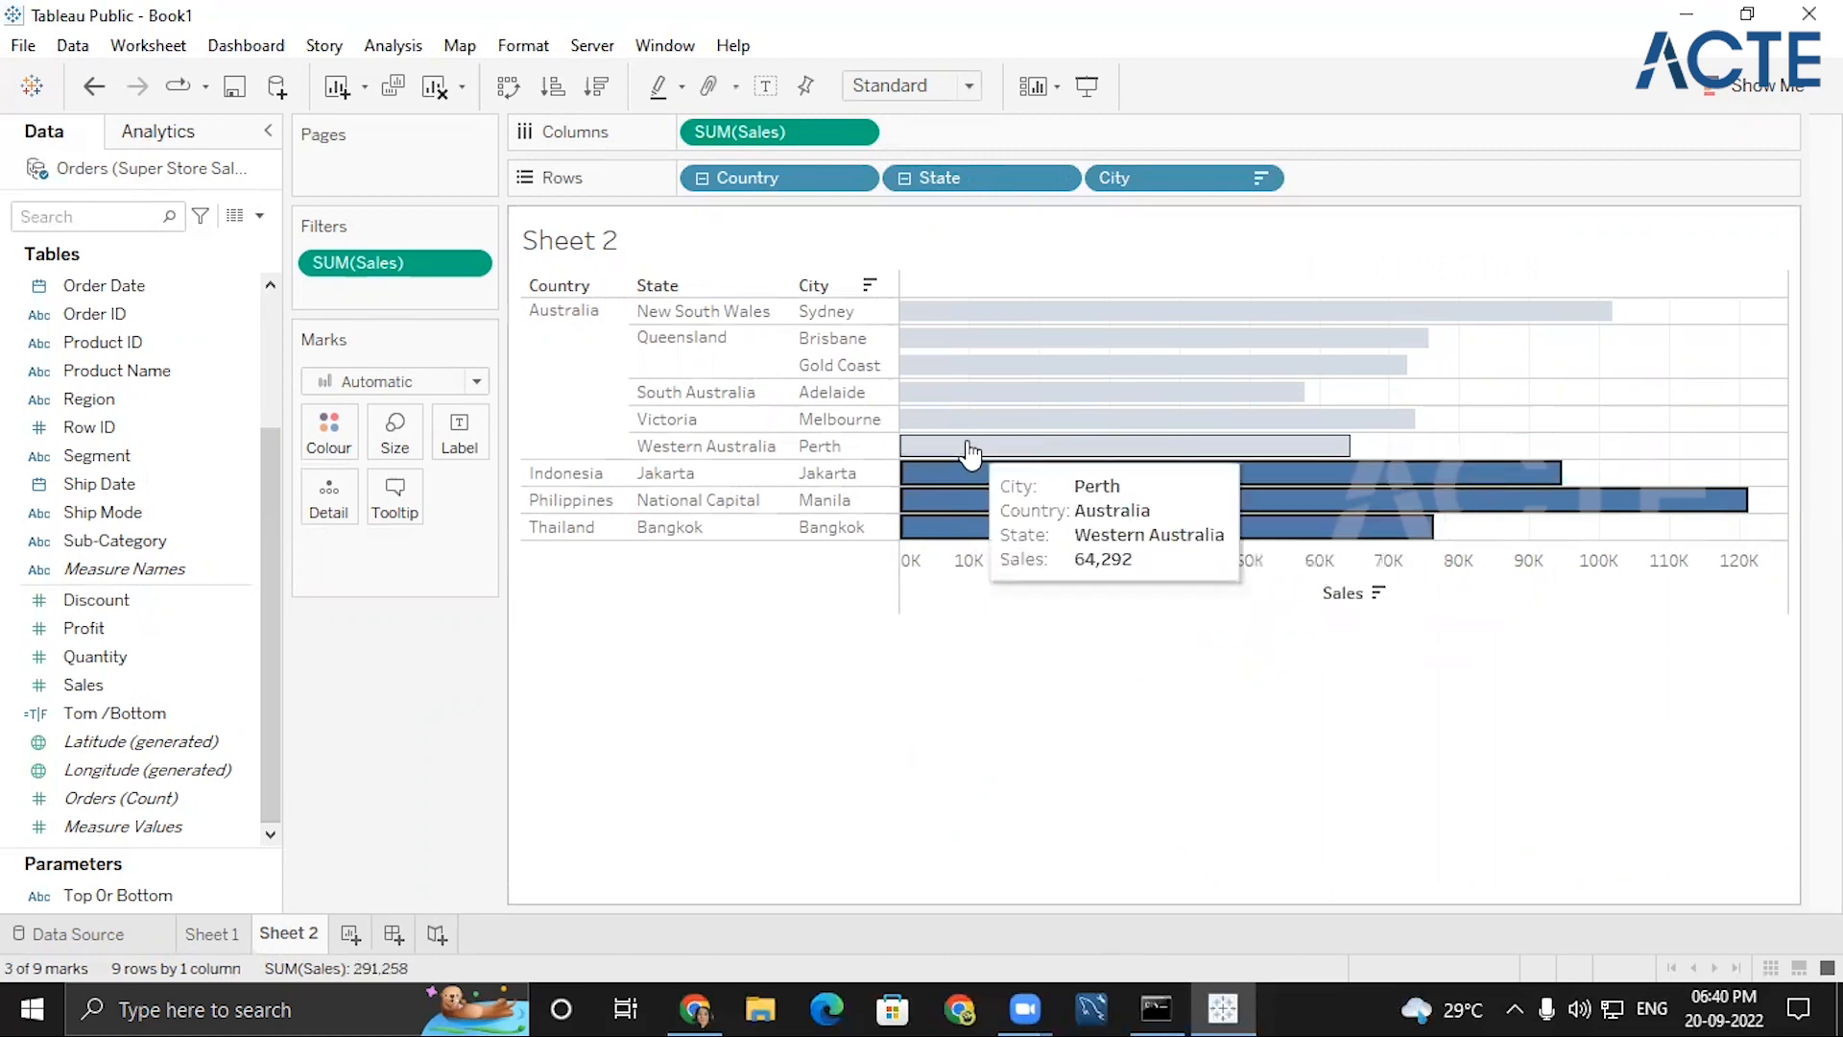
left_click(971, 447, "ctrl")
left_click(967, 394, "ctrl")
left_click(960, 419, "ctrl")
left_click(960, 365, "ctrl")
left_click(960, 338, "ctrl")
left_click(950, 311, "ctrl")
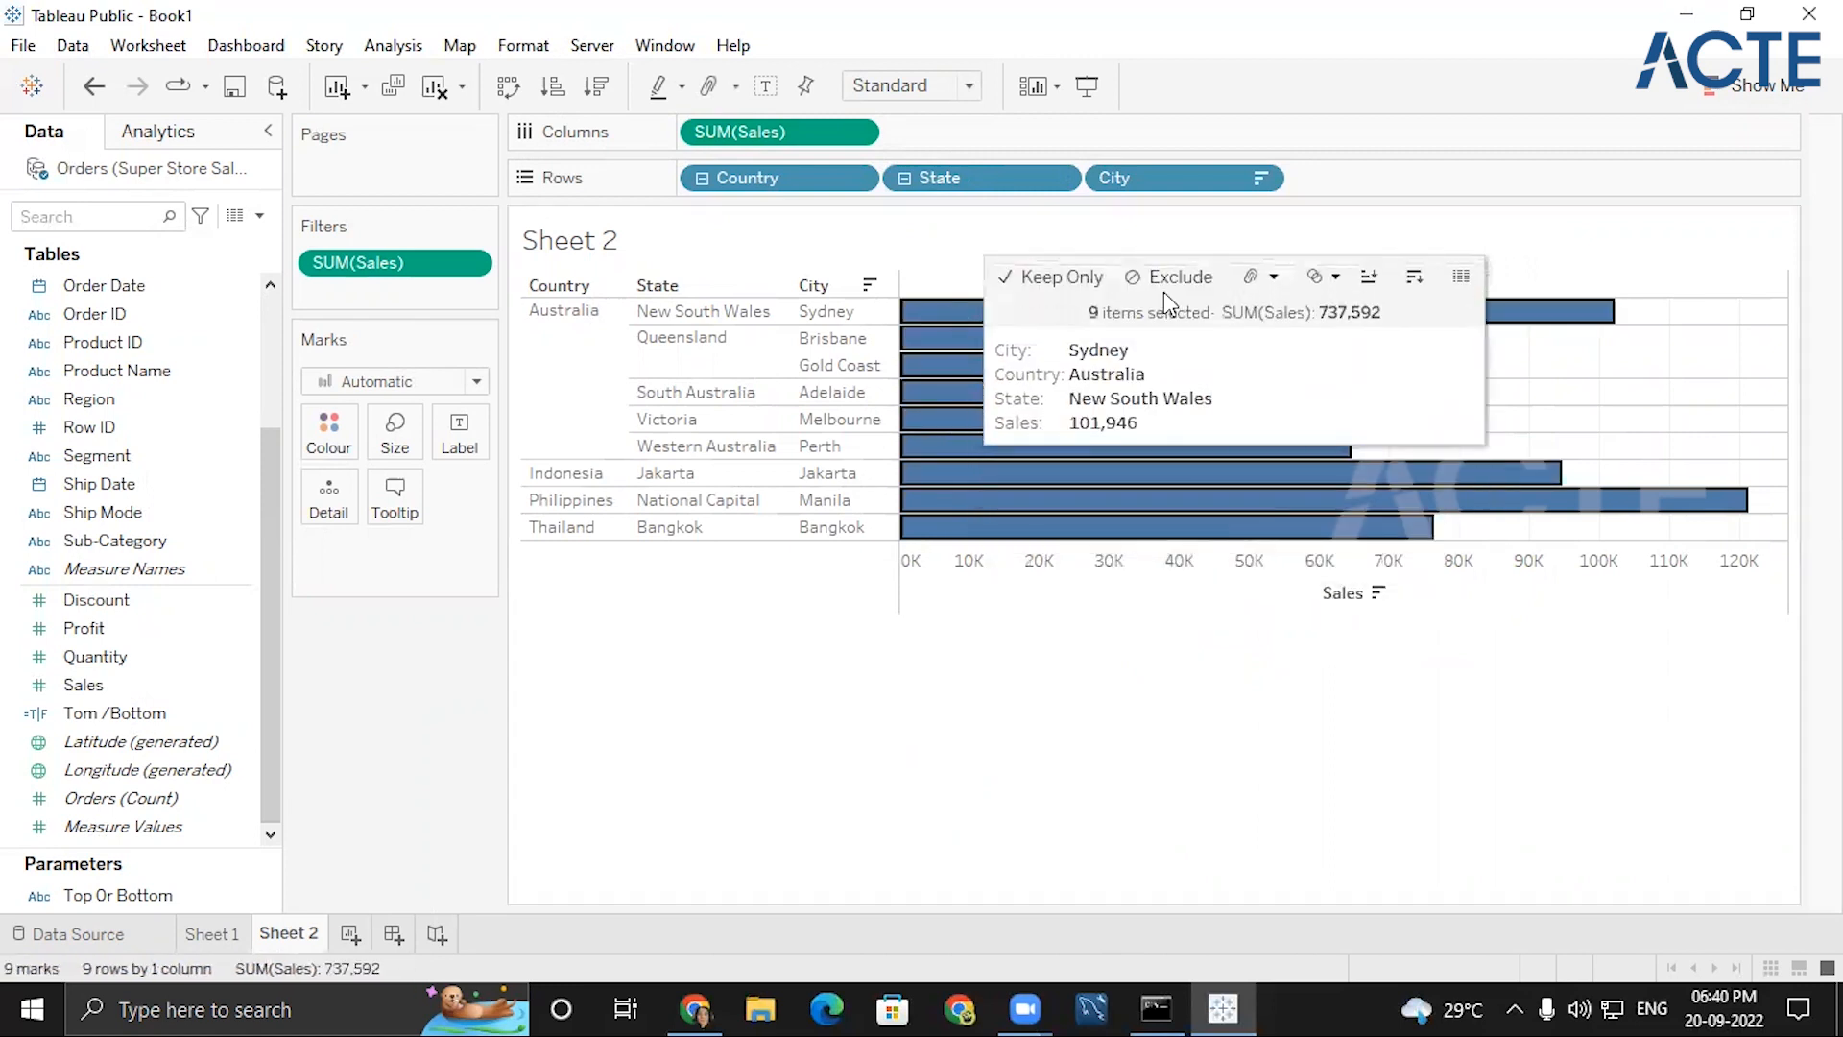
left_click(1320, 283)
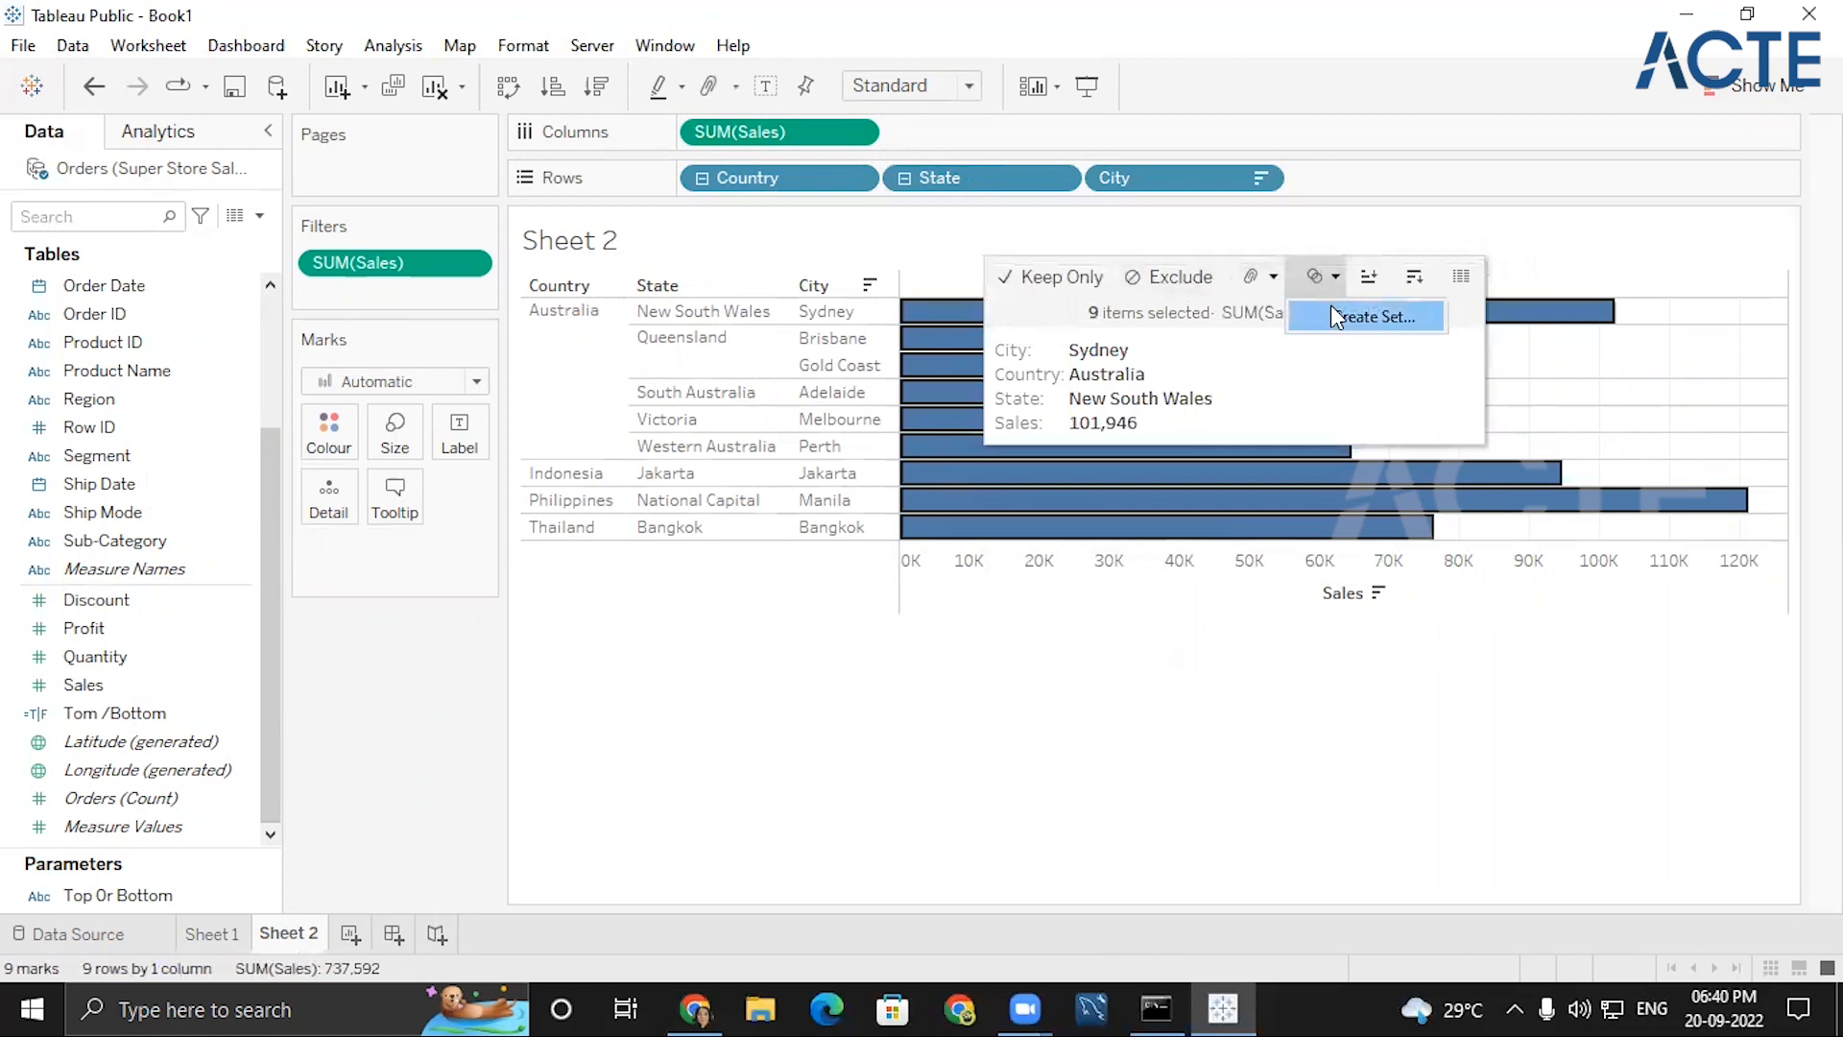
left_click(1330, 305)
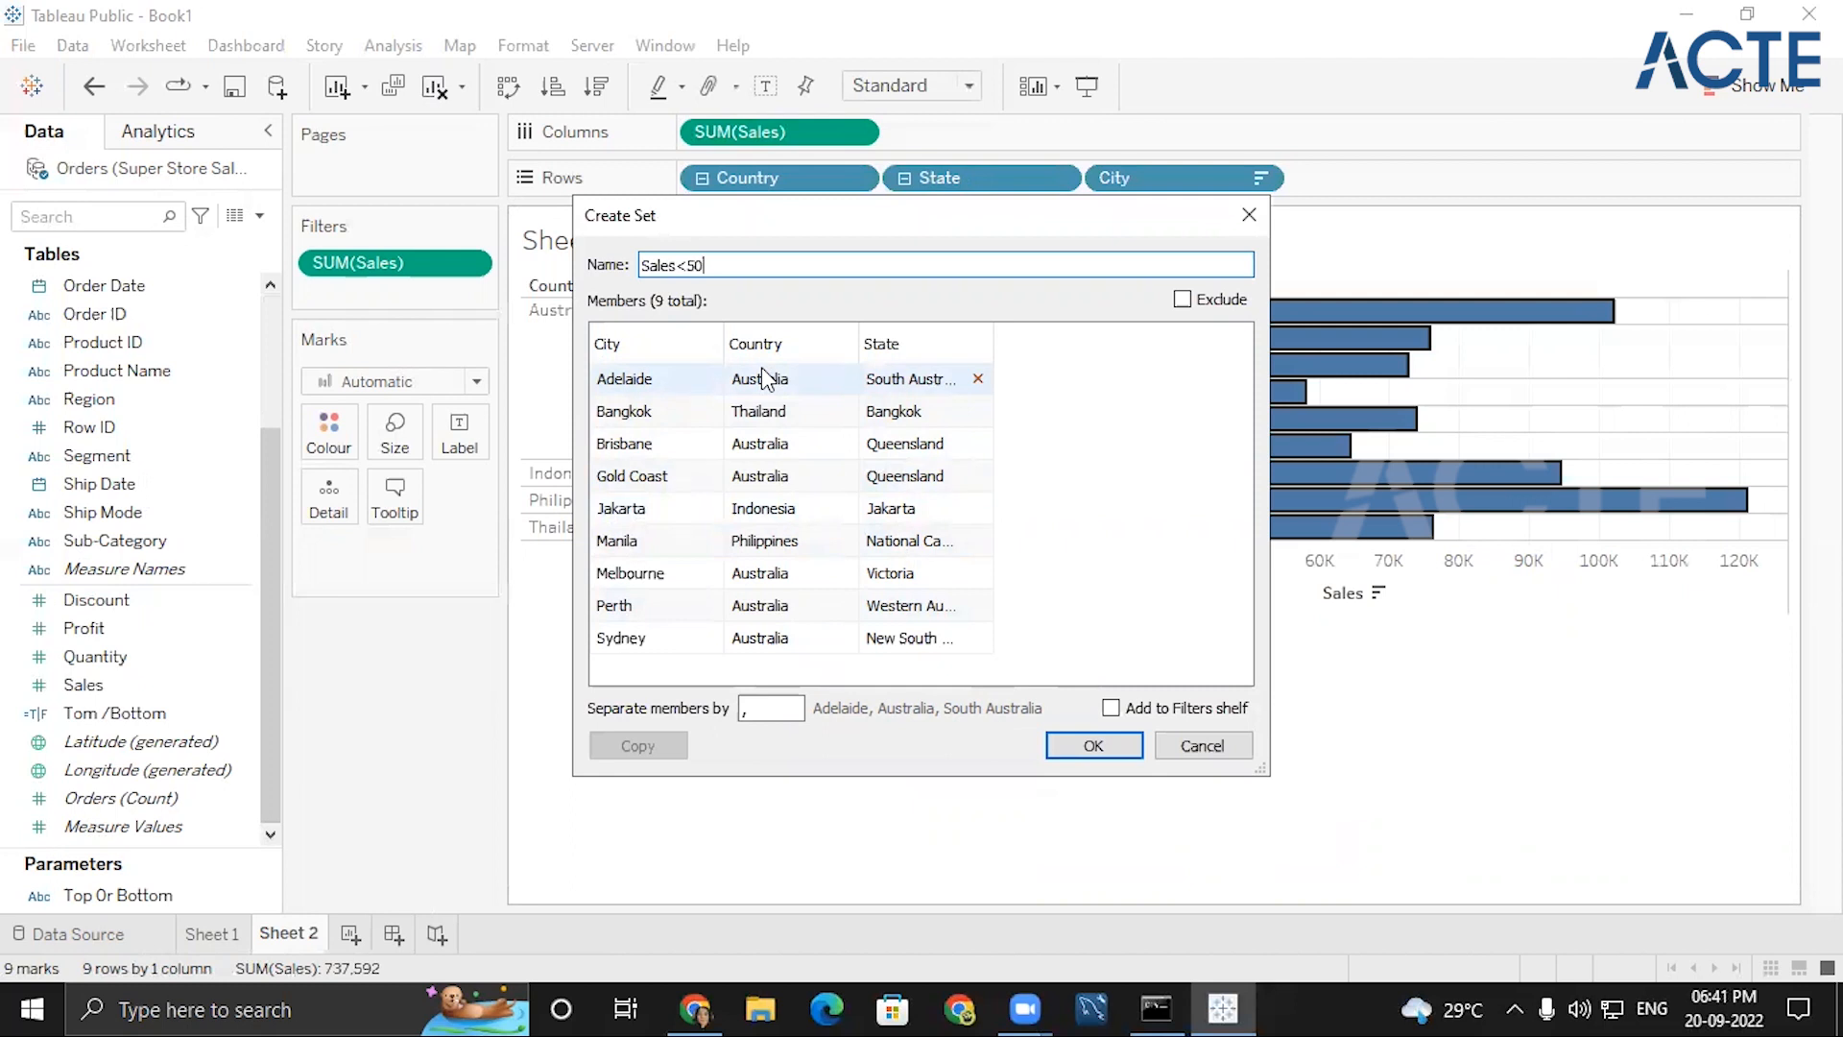
type("k")
key("Return")
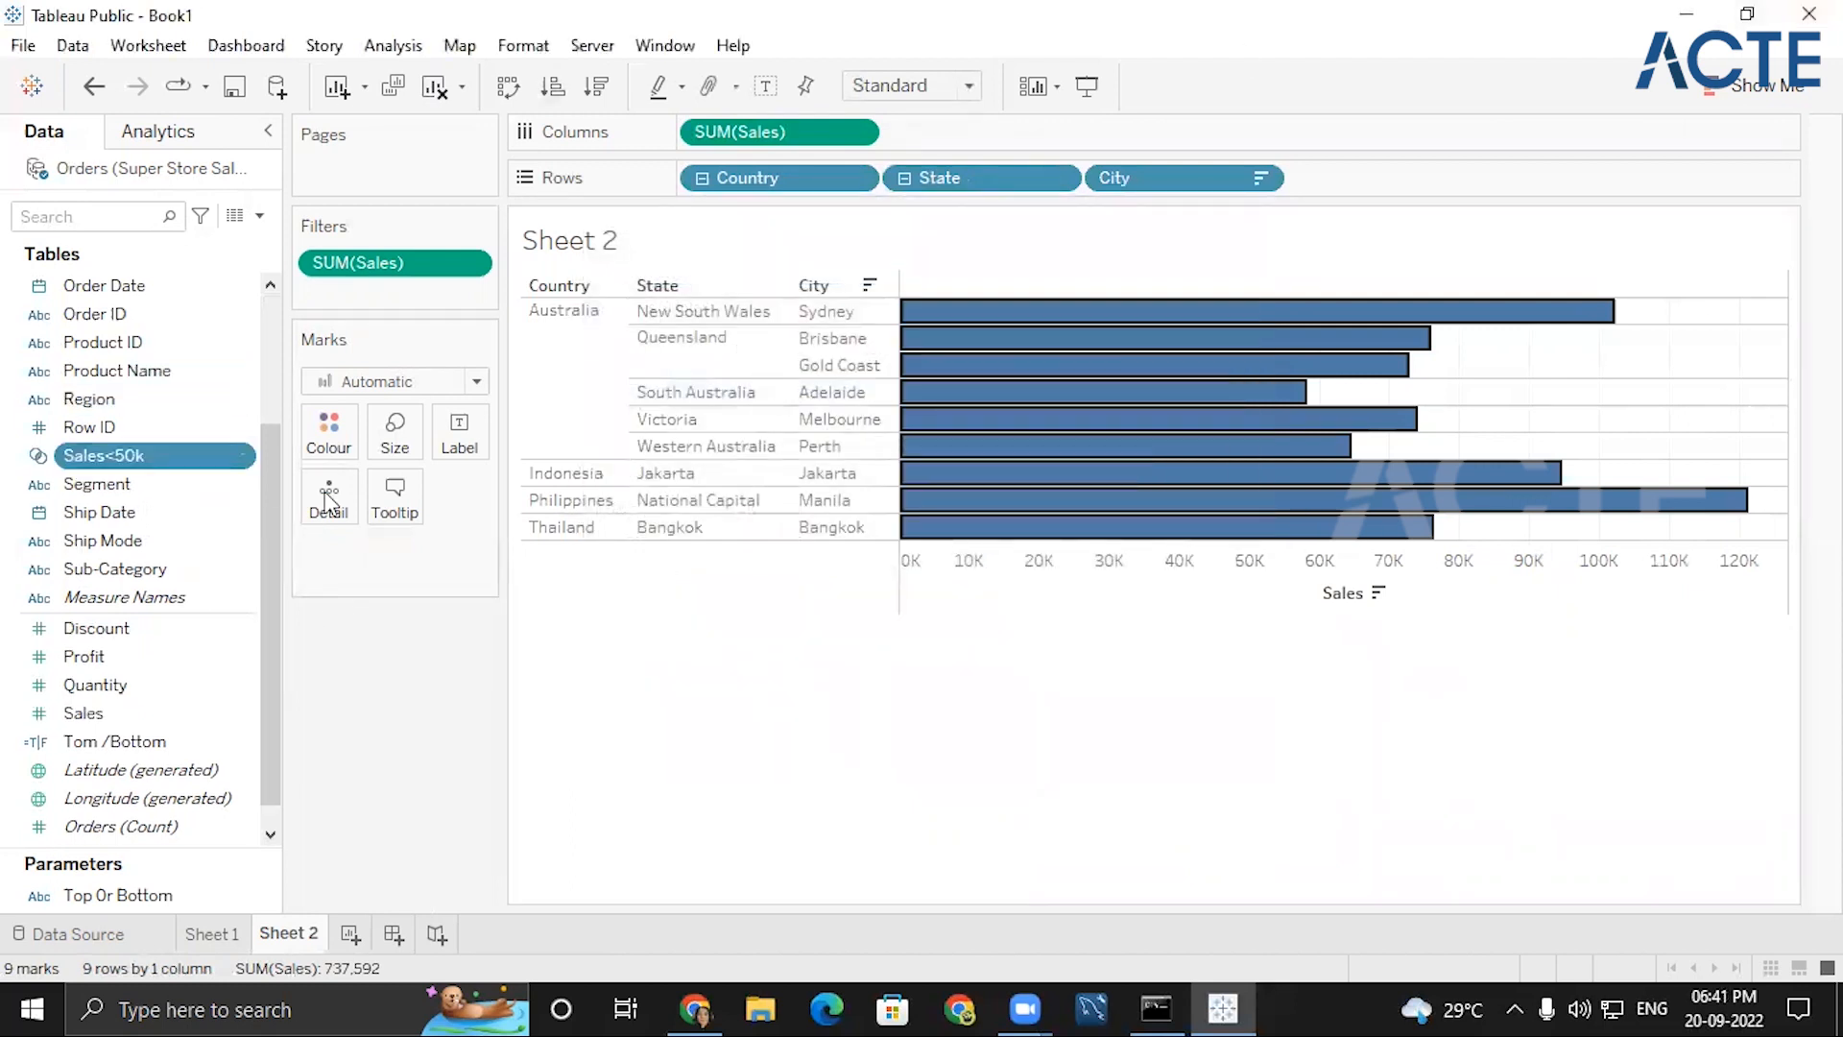
- Remove the SUM(Sales) filter from the sheet and show a filter for City
left_click(469, 265)
left_click(419, 596)
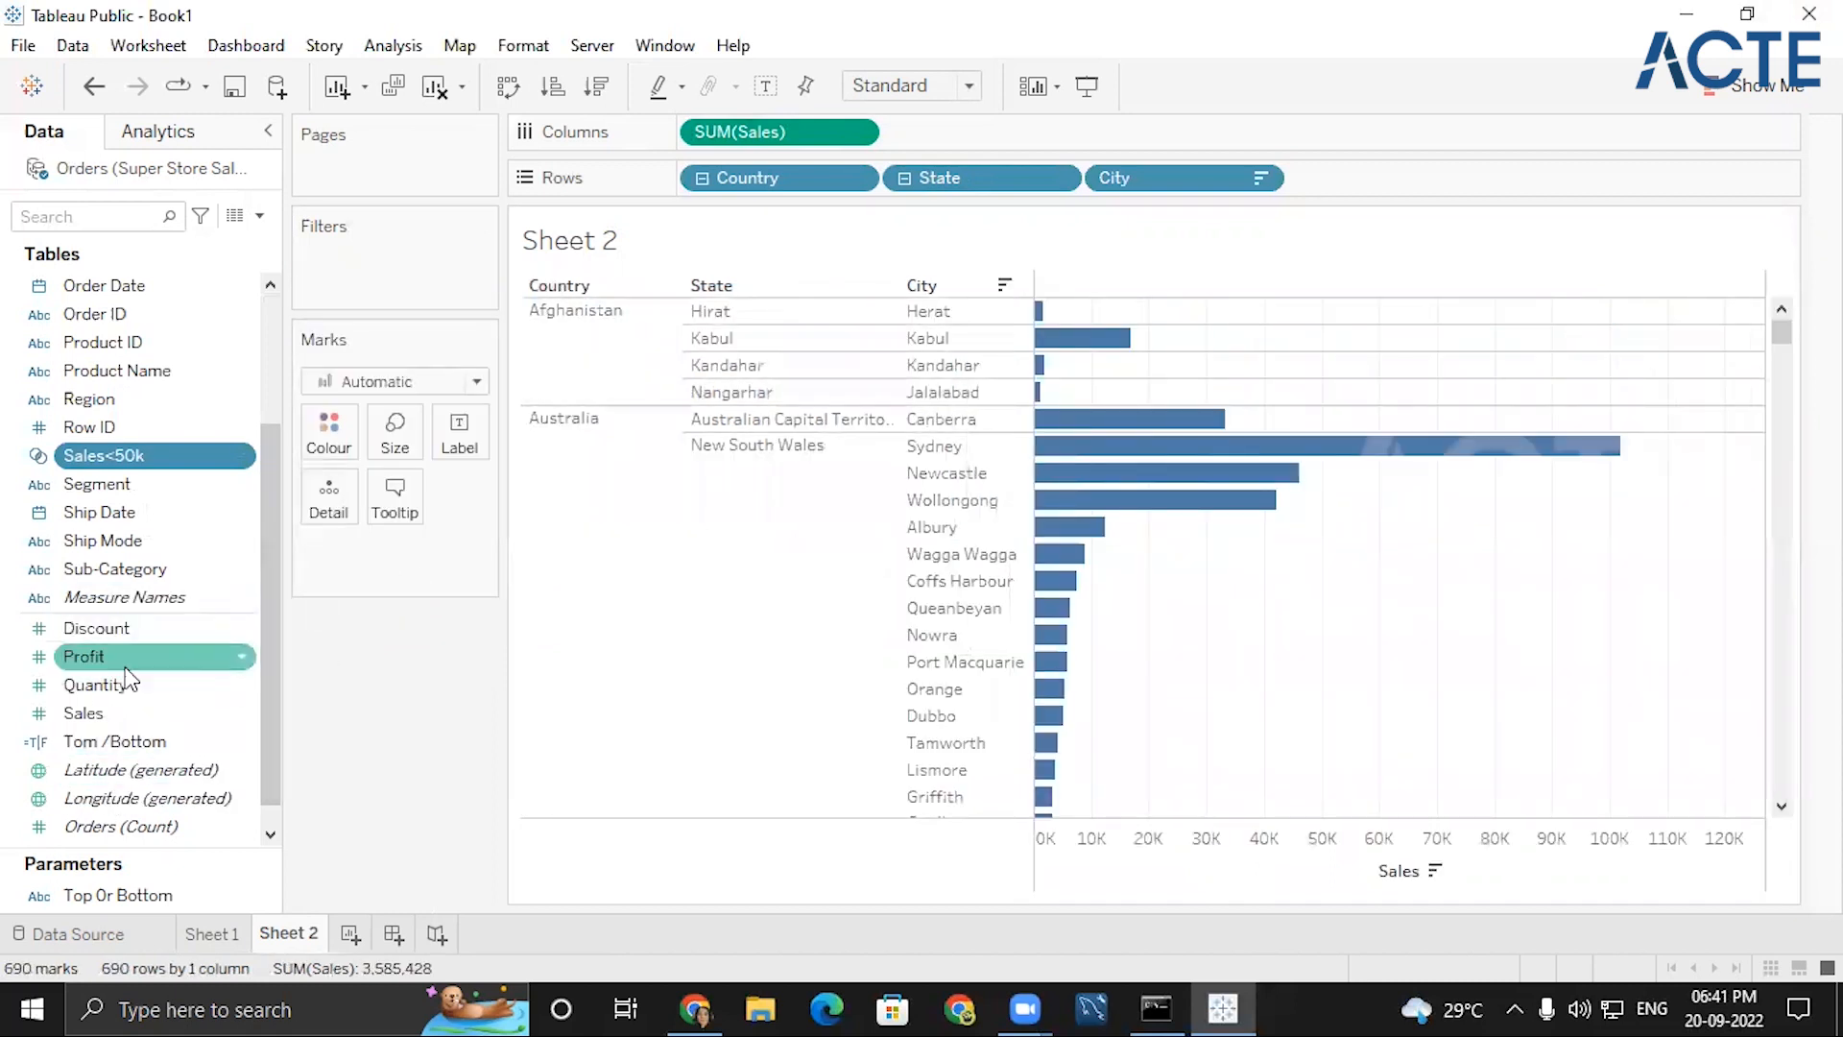
left_click(1260, 178)
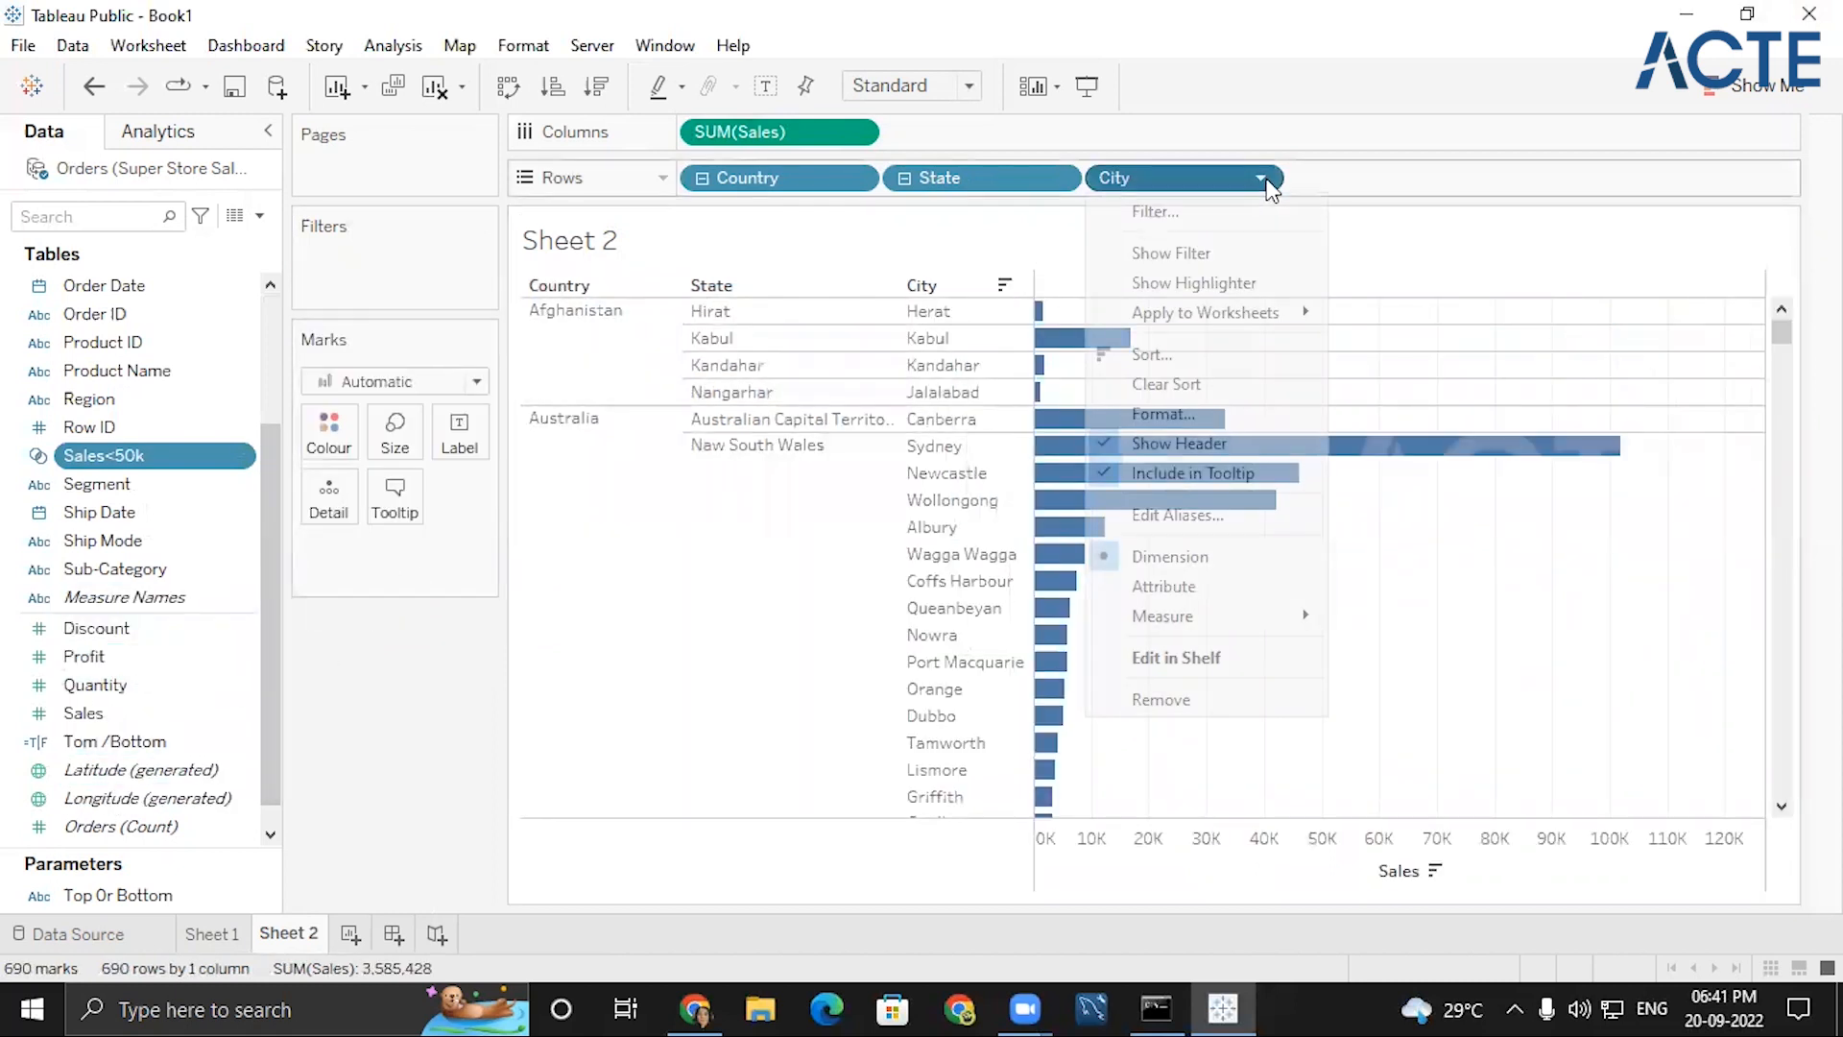
left_click(1190, 248)
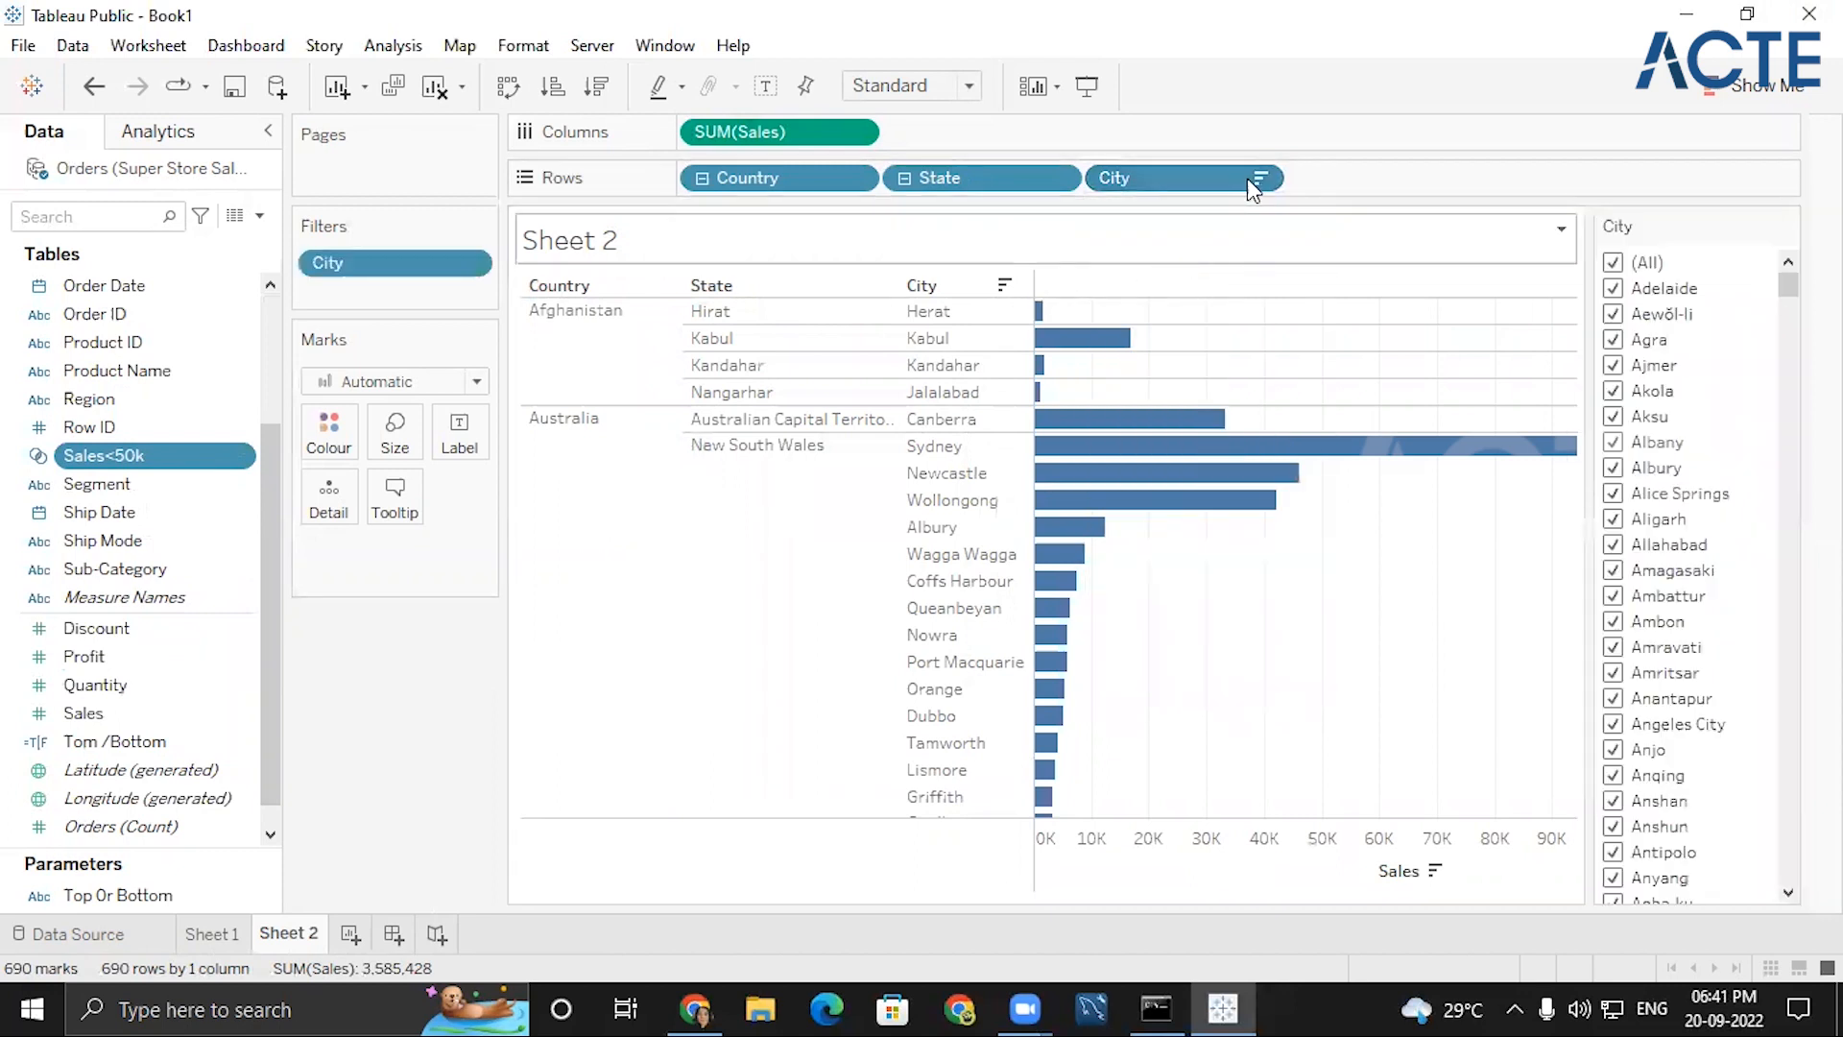
- Filter City by the condition that the Sum of Profit is greater than 4000
left_click(471, 263)
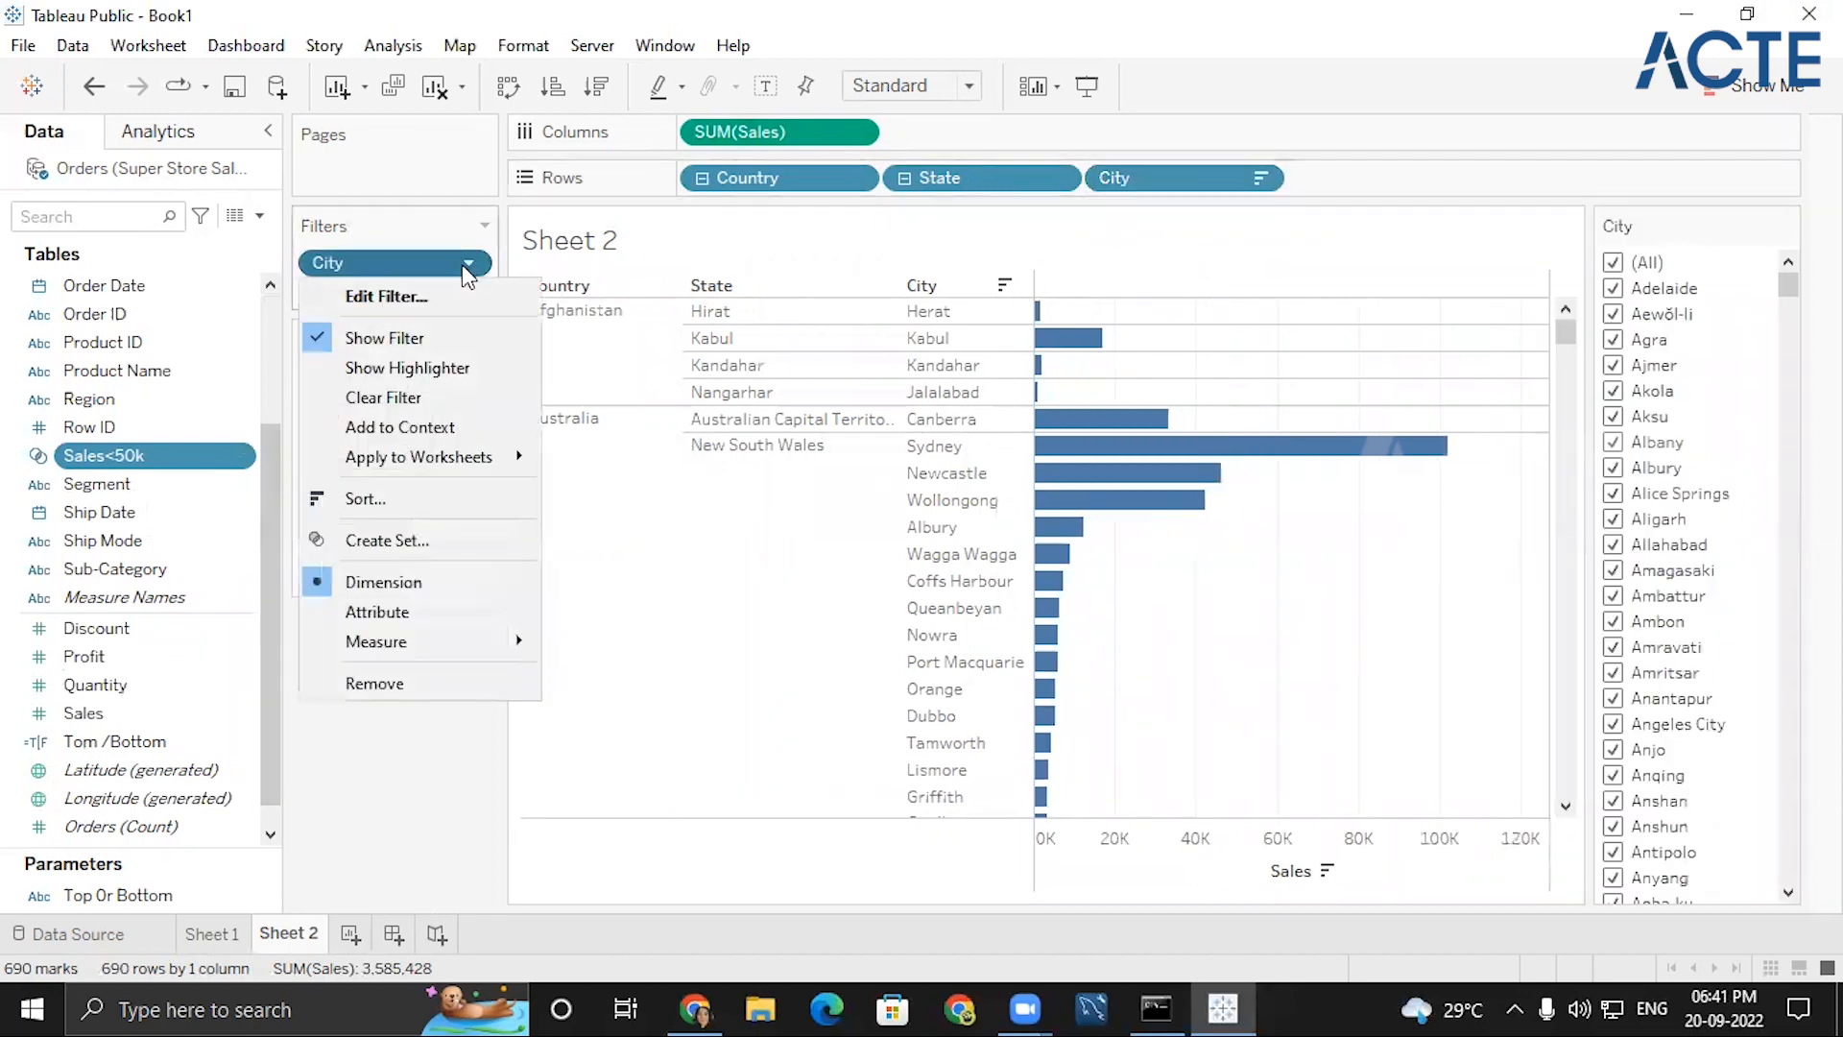
left_click(401, 296)
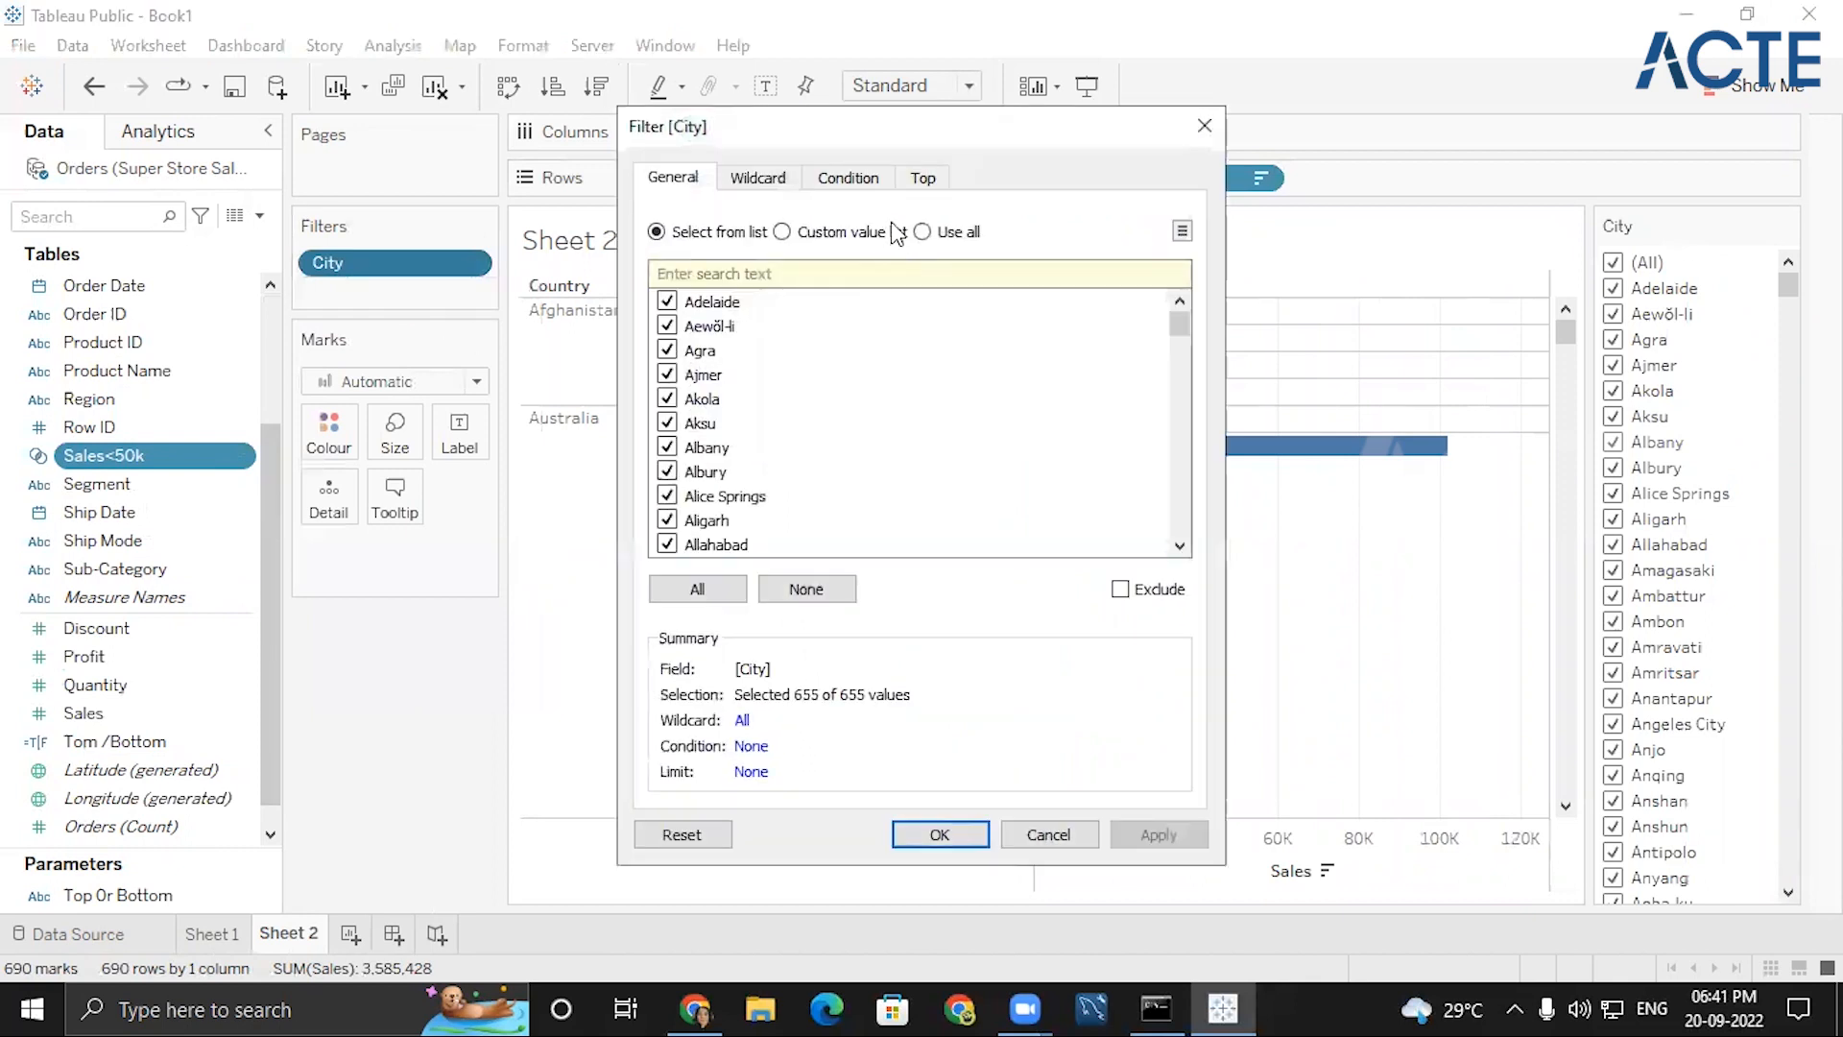
left_click(859, 181)
left_click(656, 247)
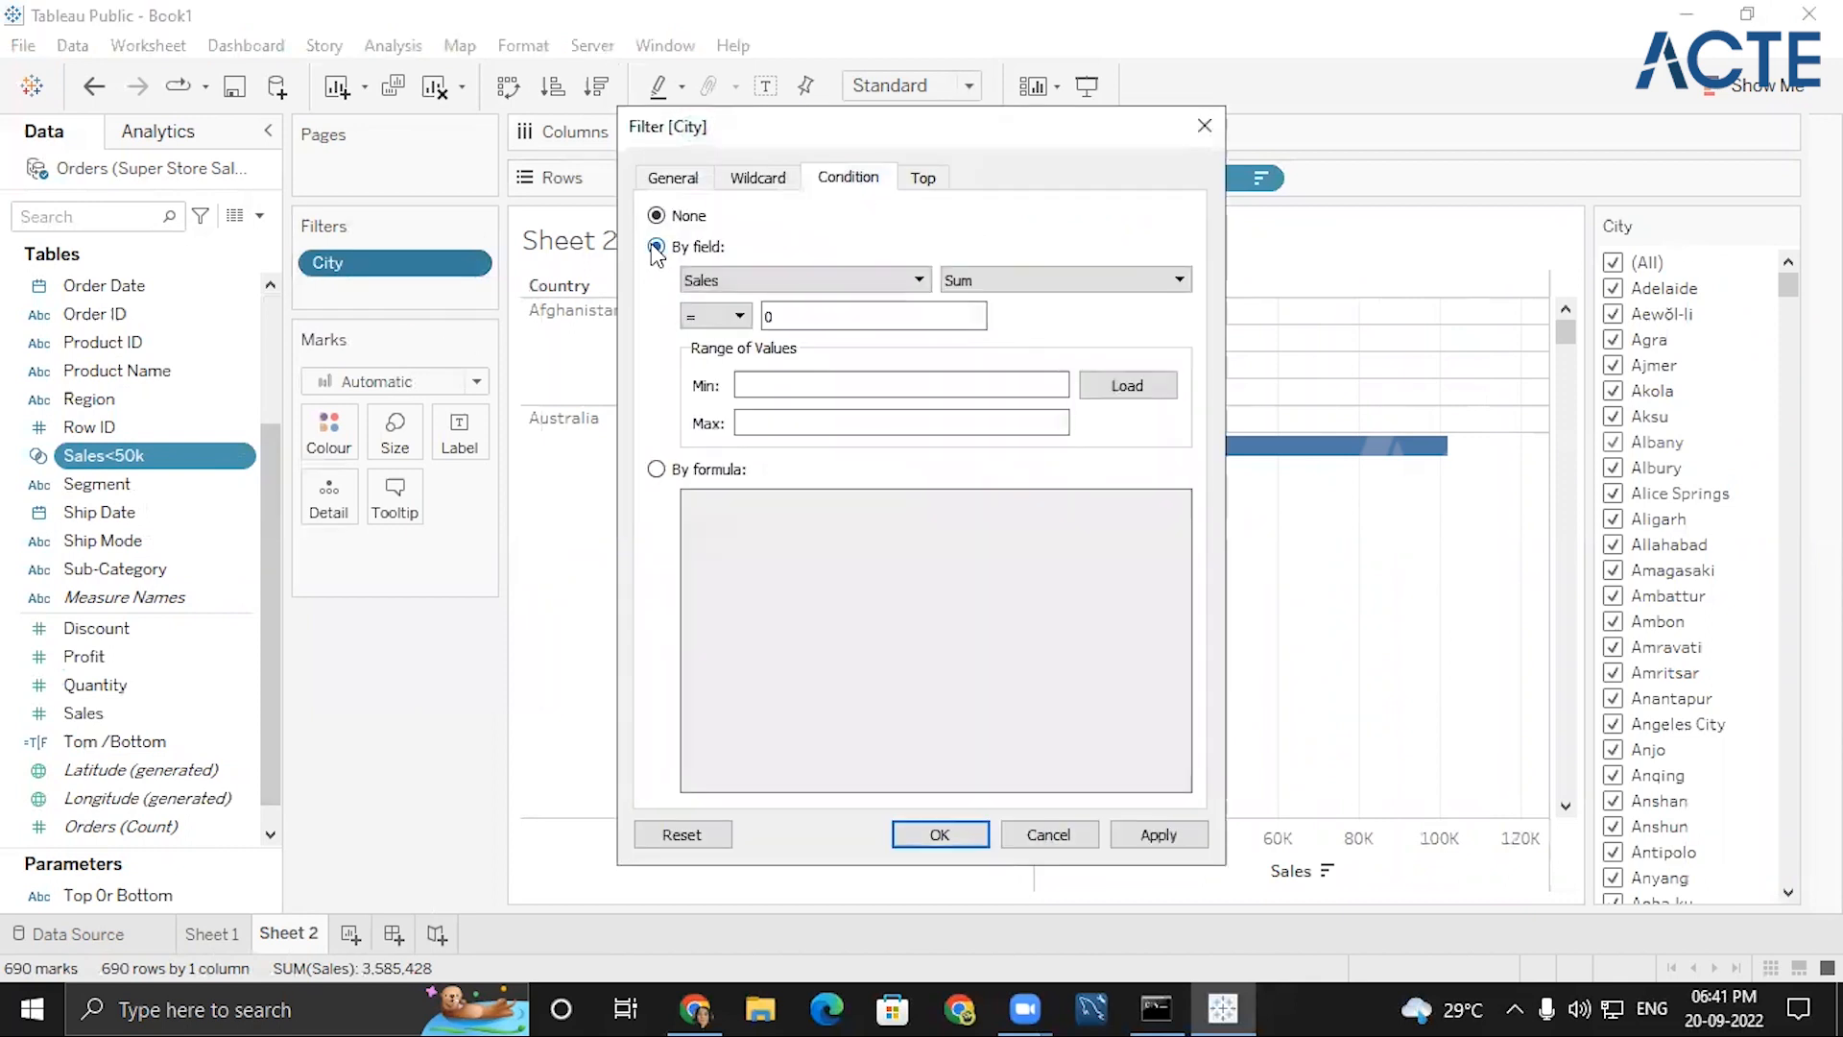
left_click(827, 280)
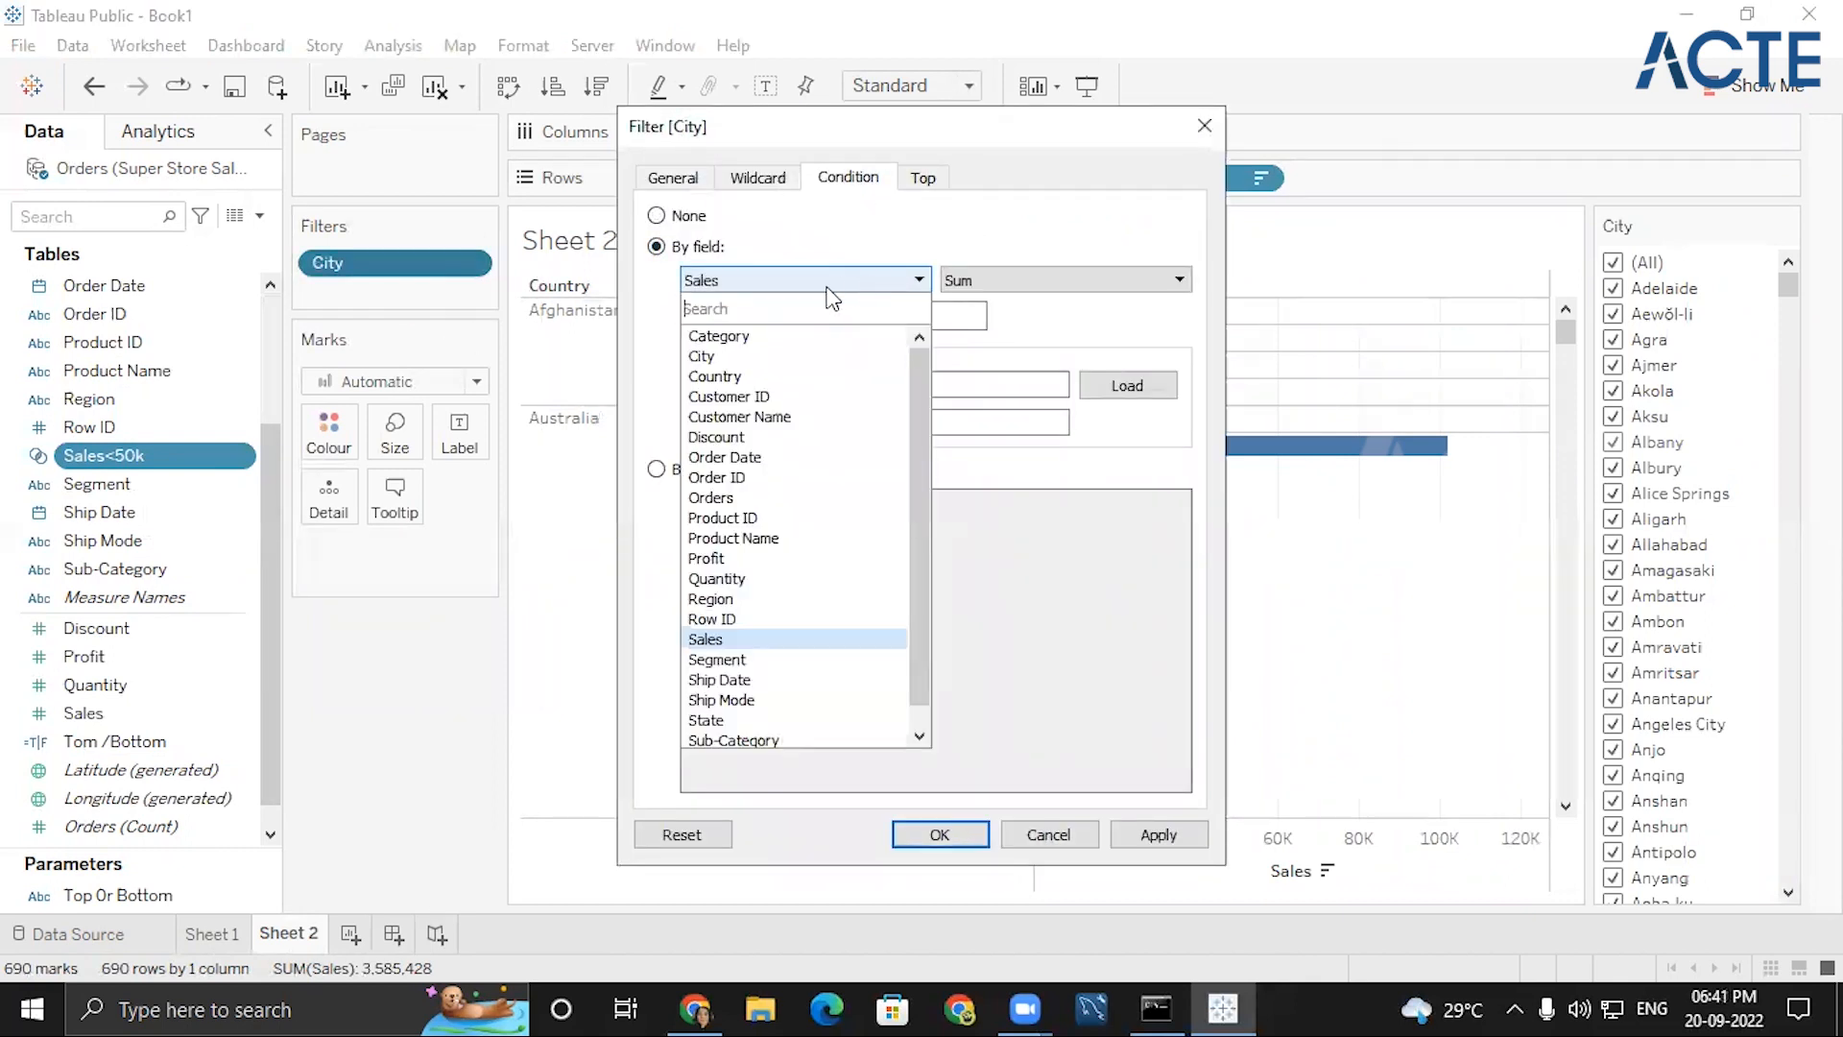
left_click(744, 557)
left_click(745, 316)
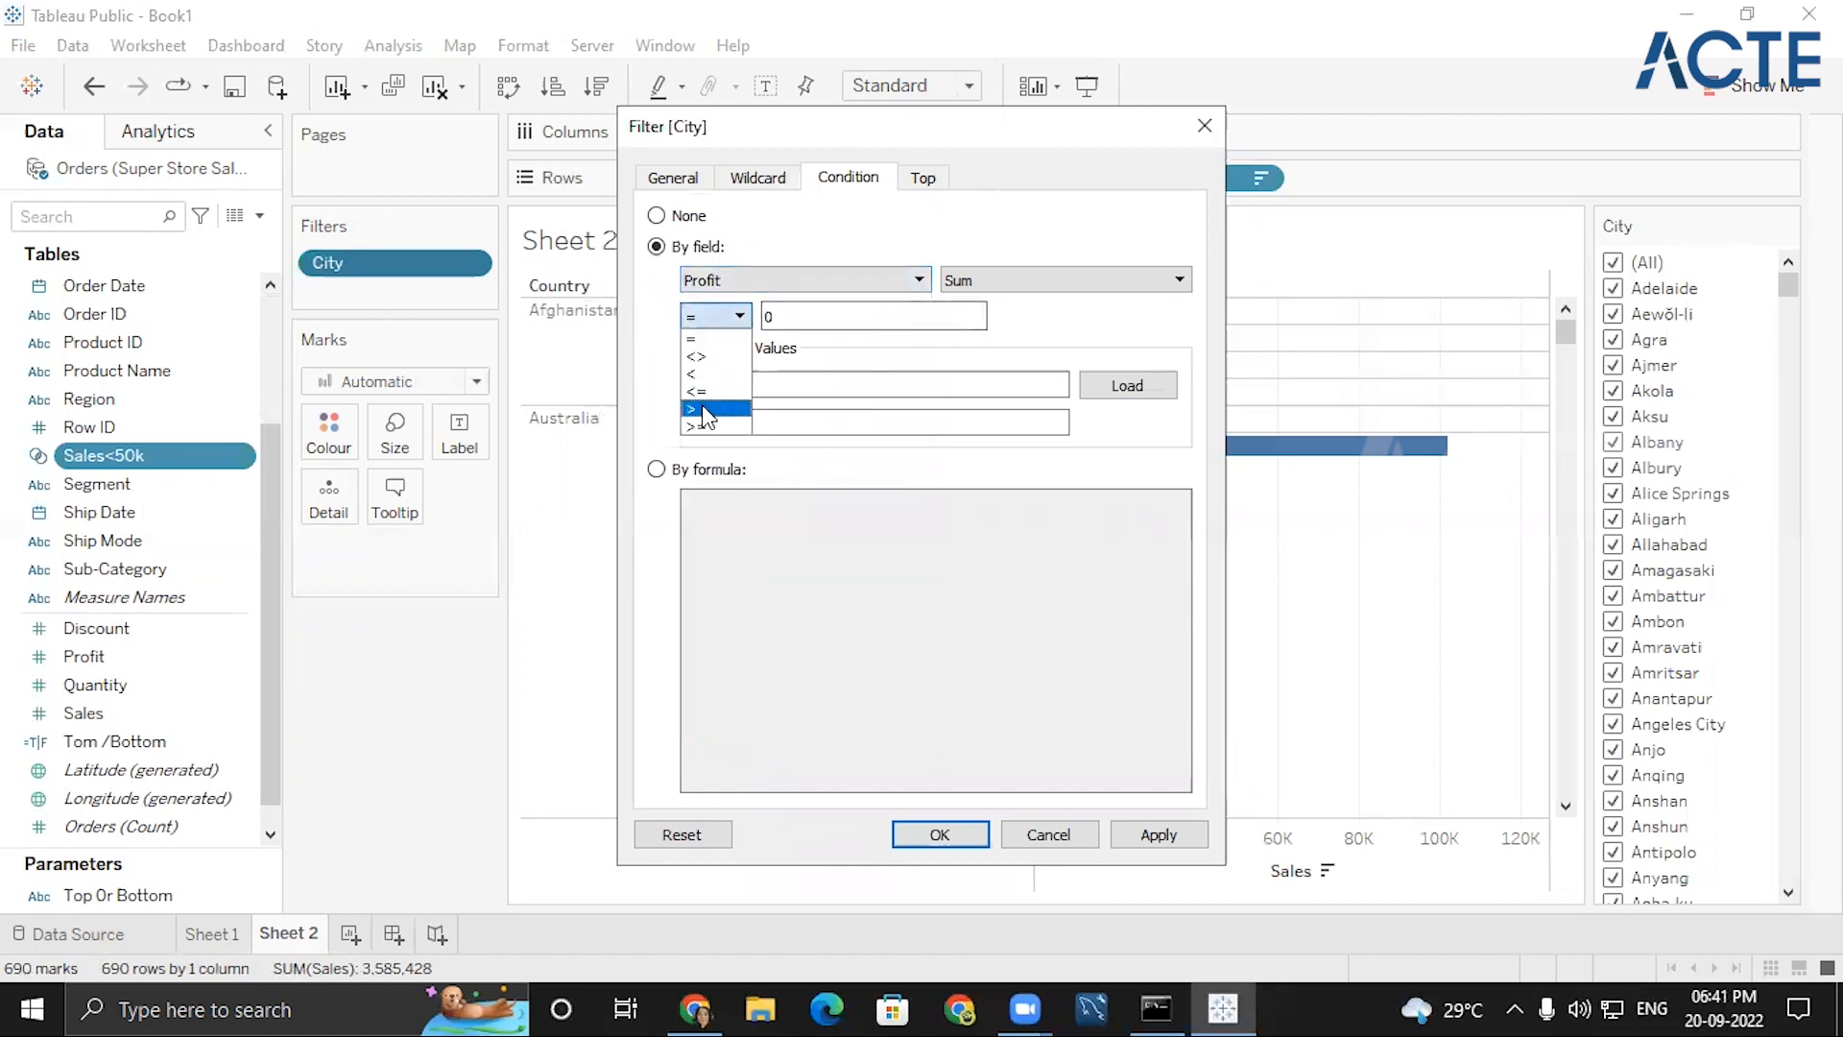
left_click(707, 426)
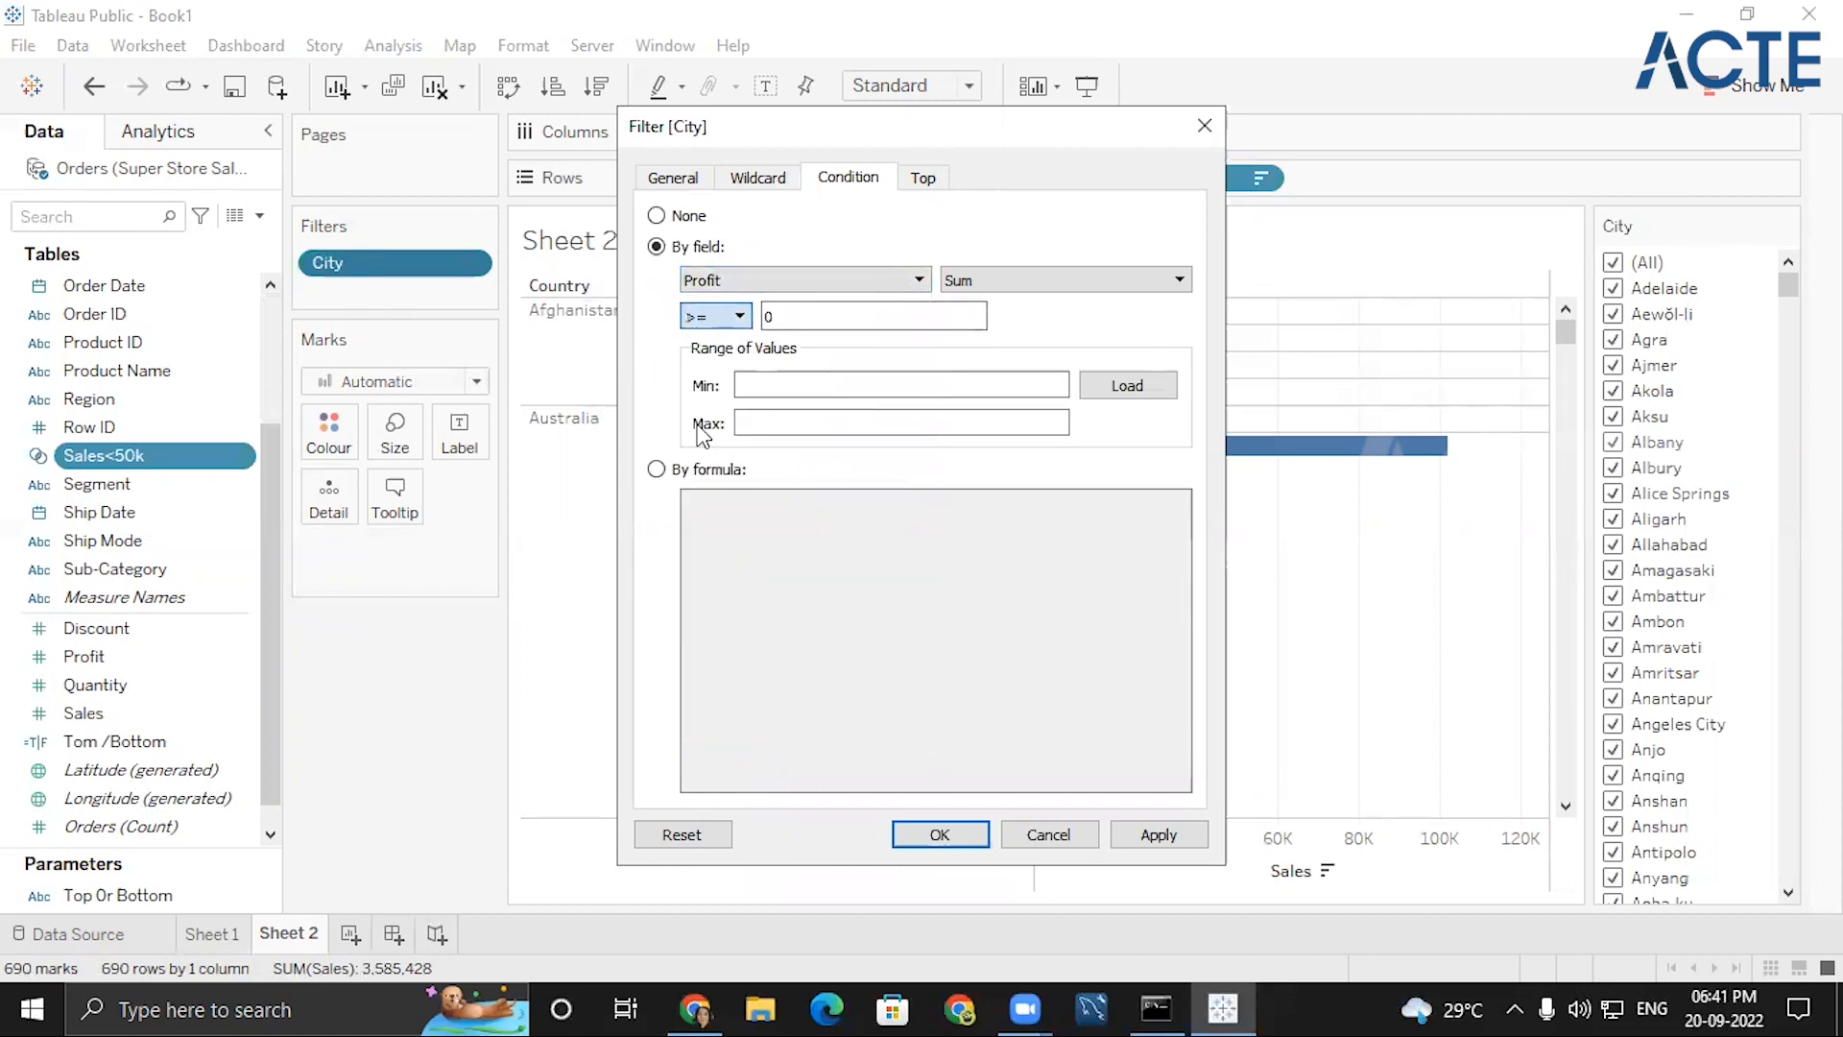
left_click(737, 316)
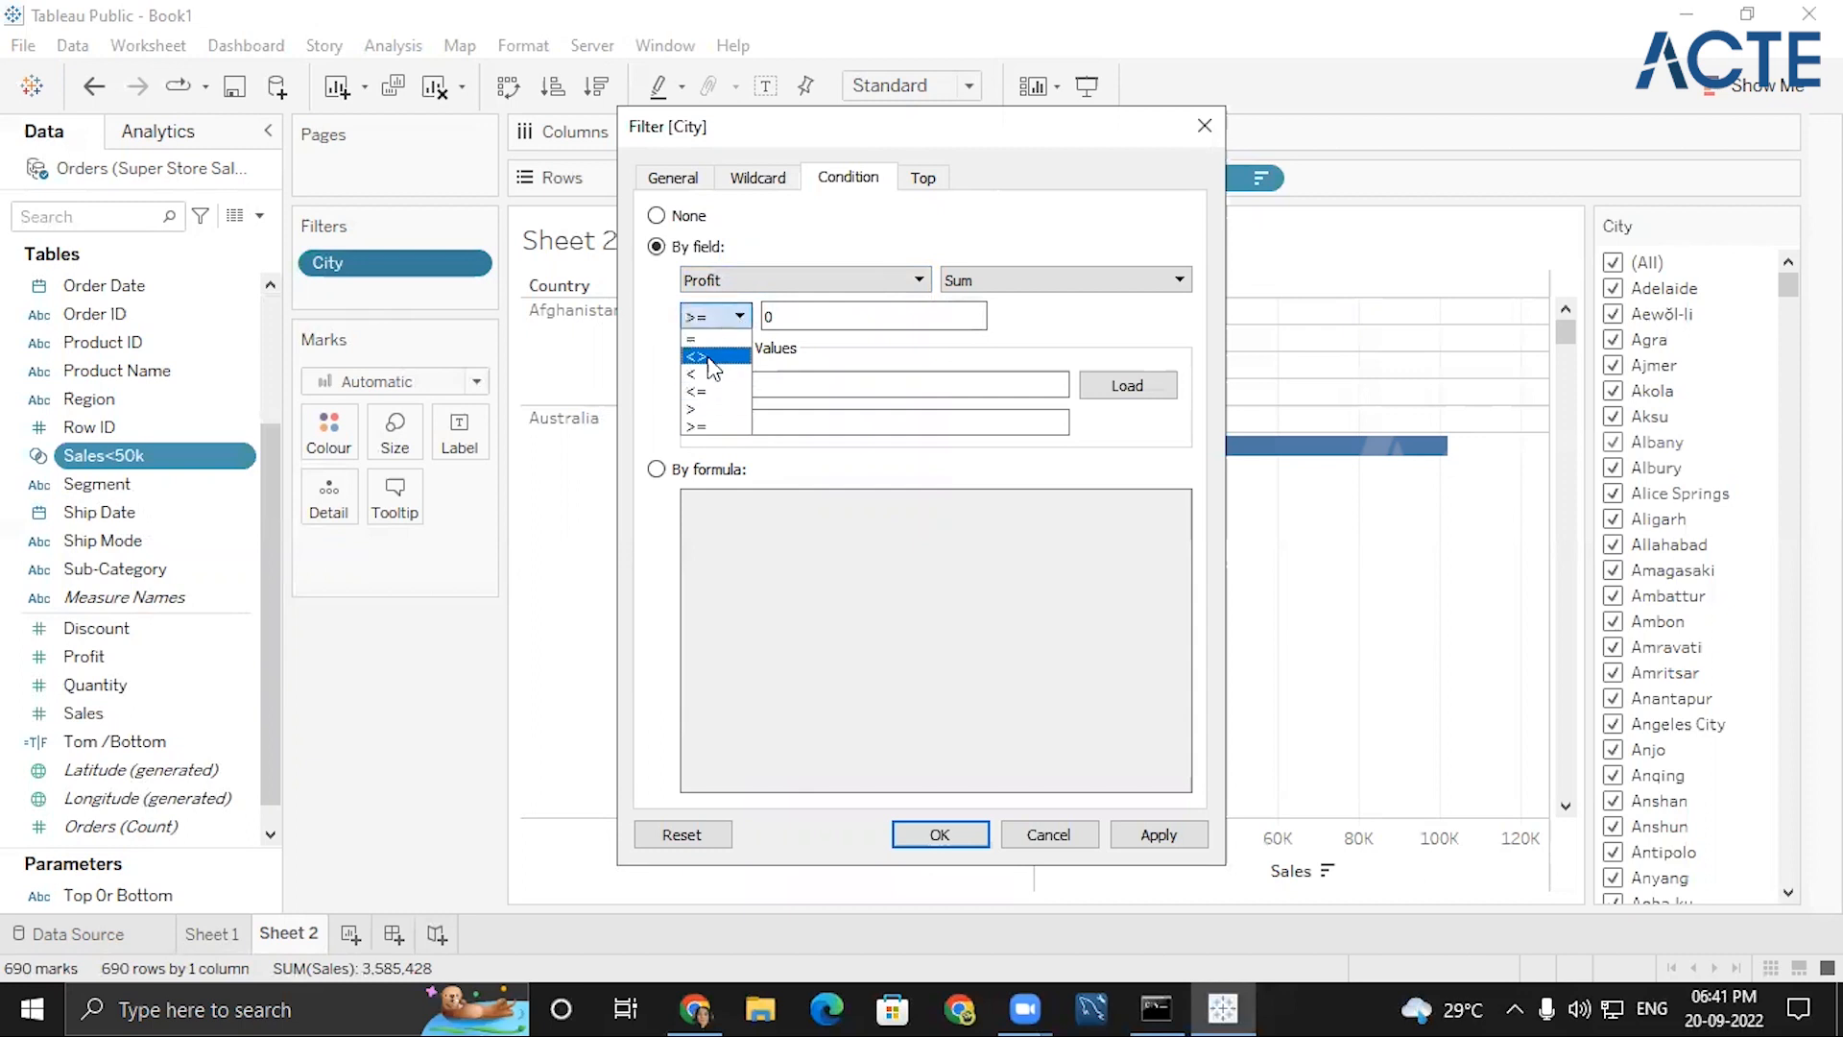
left_click(708, 408)
left_click(794, 316)
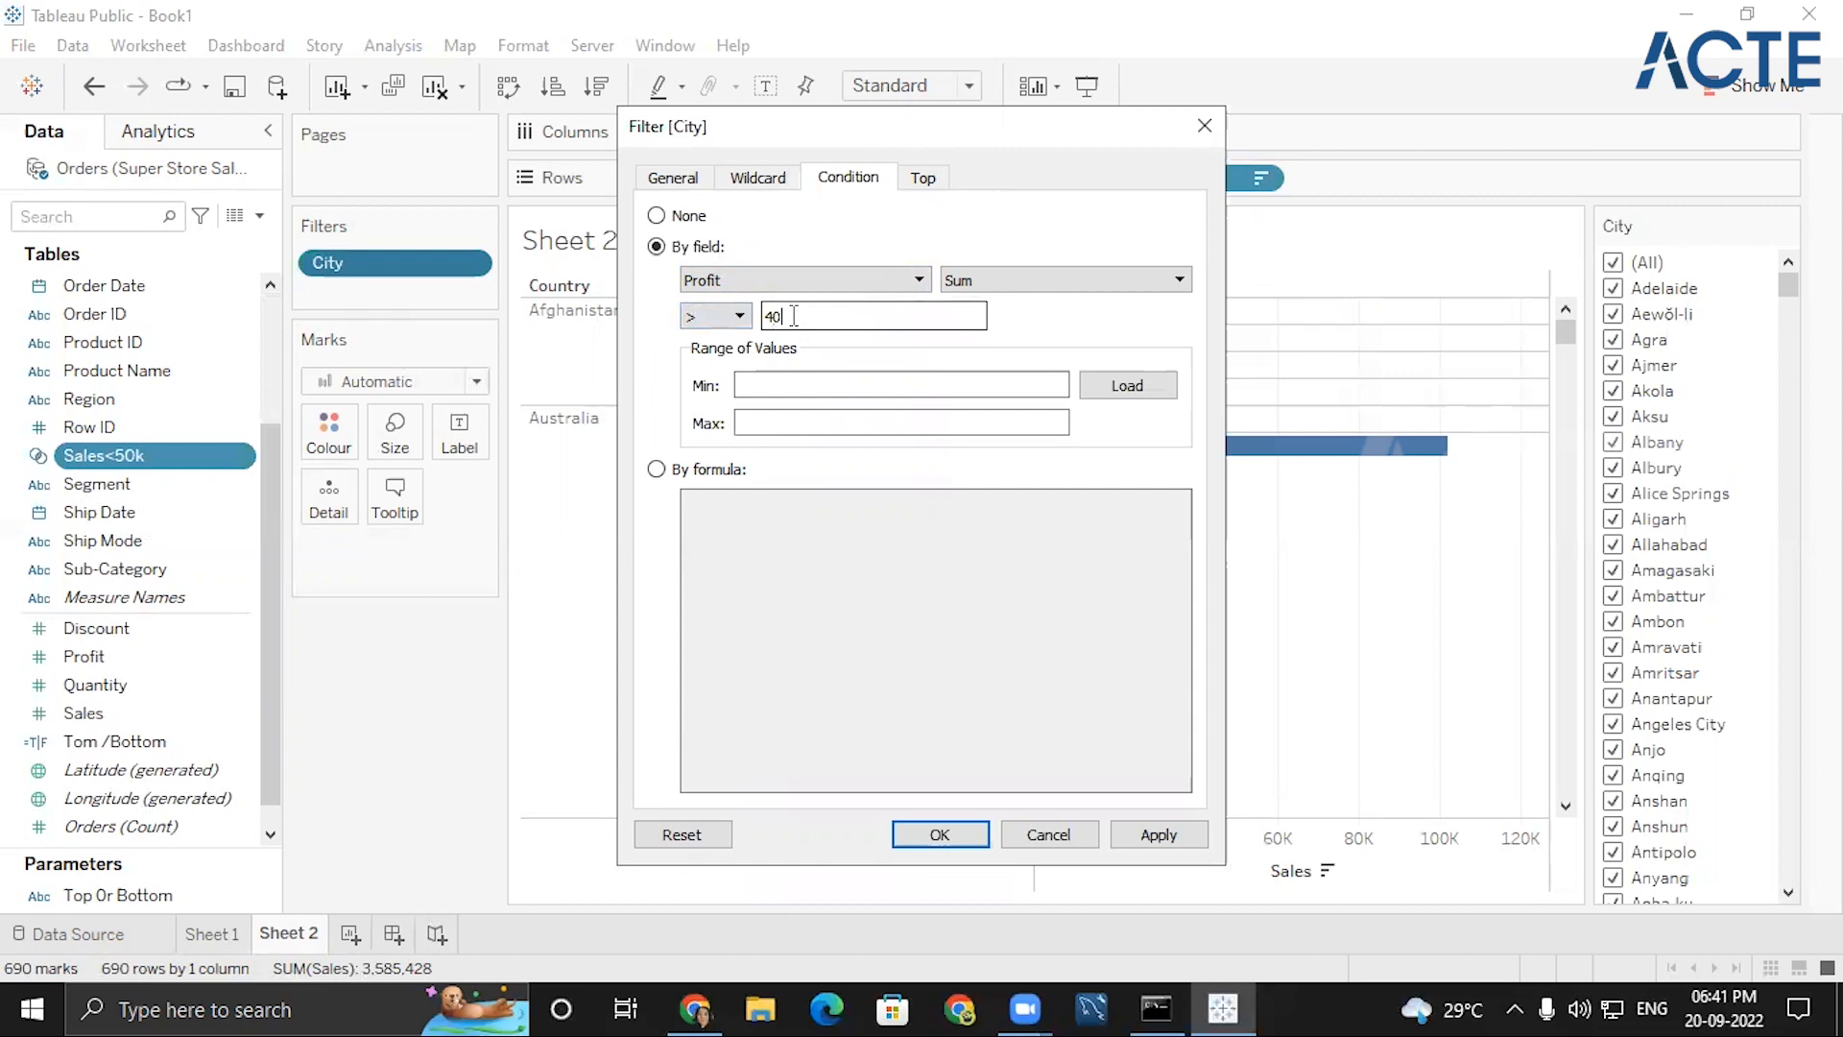
left_click(939, 835)
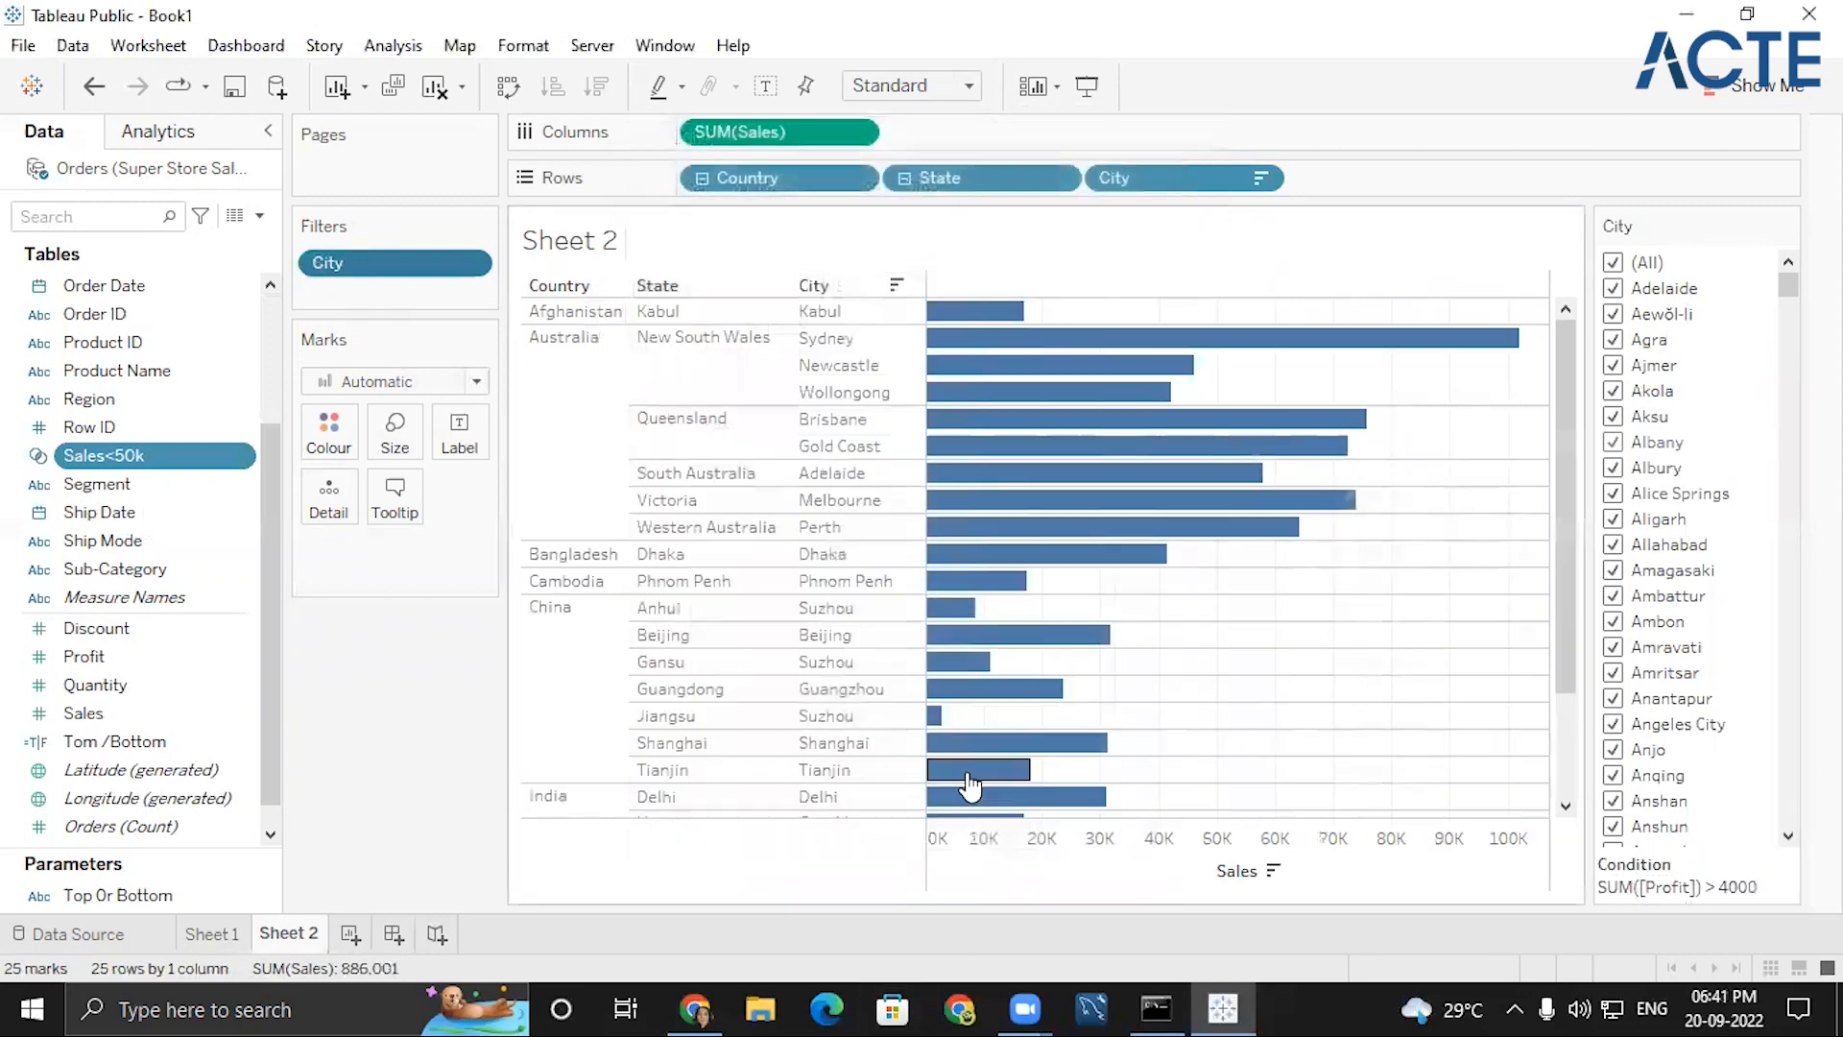
- Sort the cities by ascending sales and look through the profit-filtered bar chart
scroll(1123, 659, "up", 3)
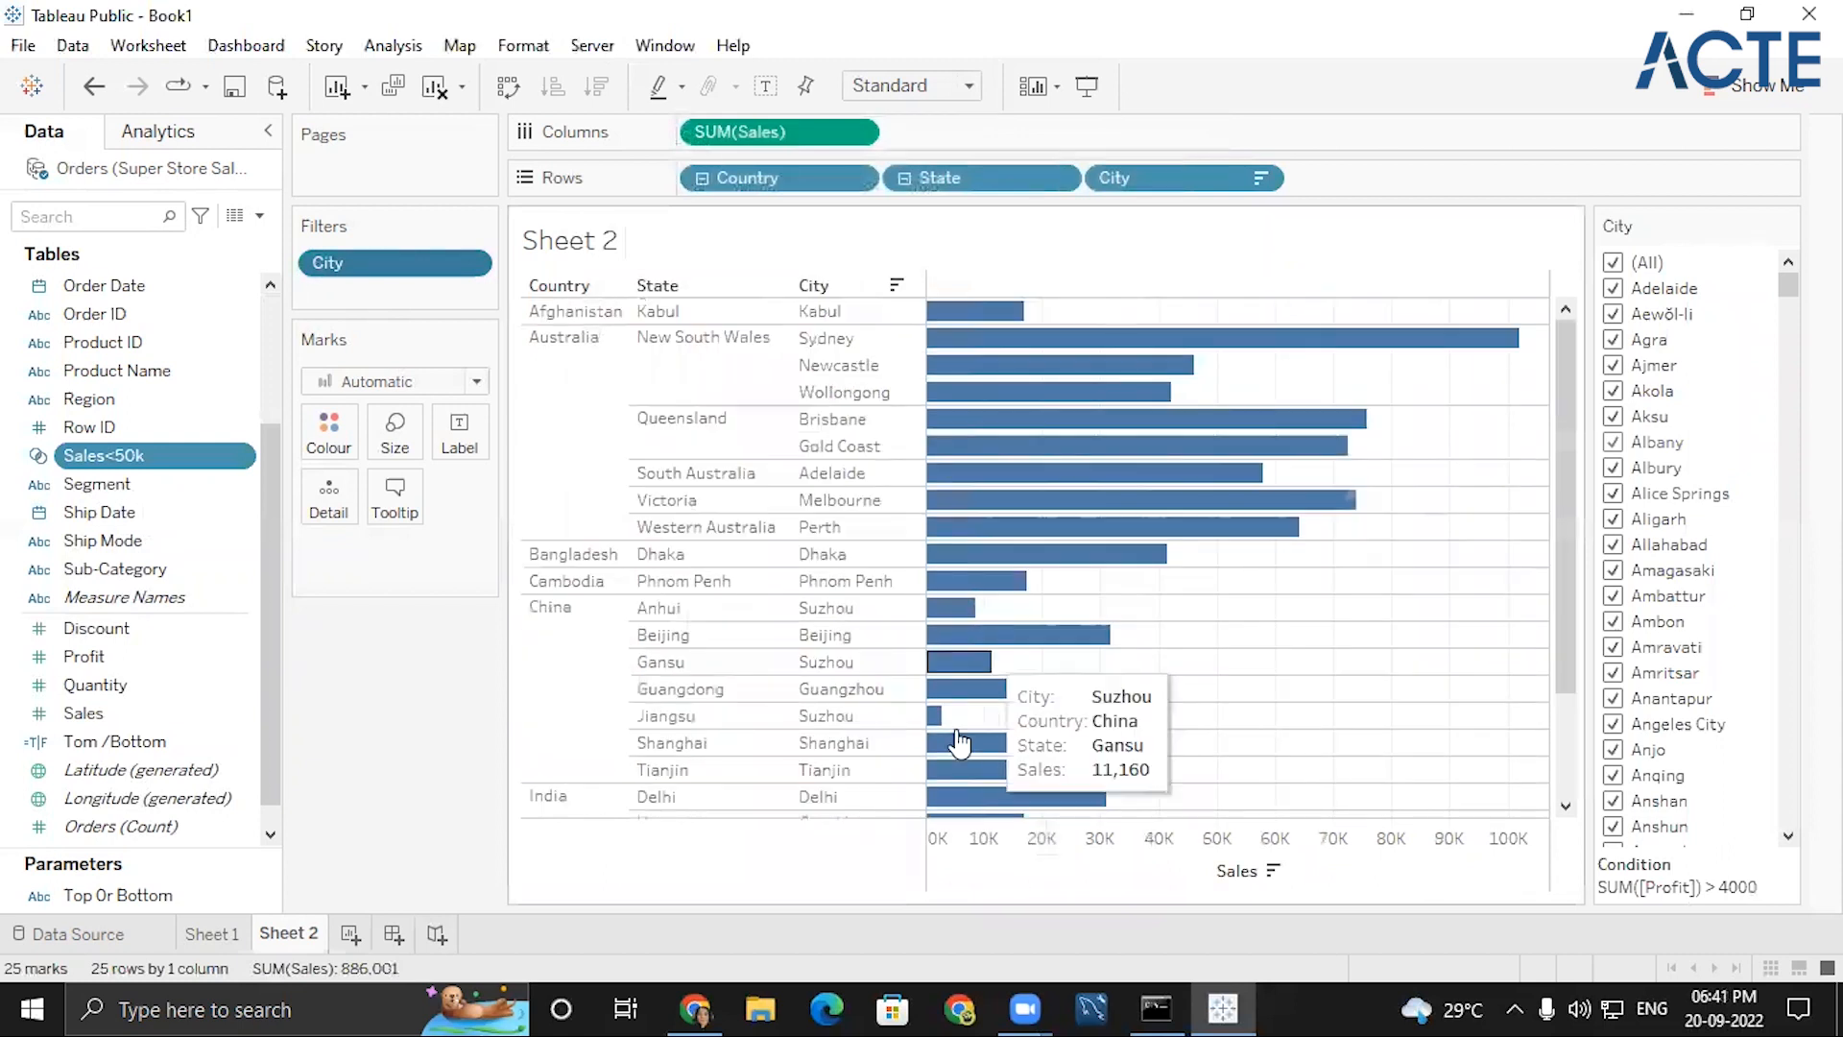
left_click(1274, 872)
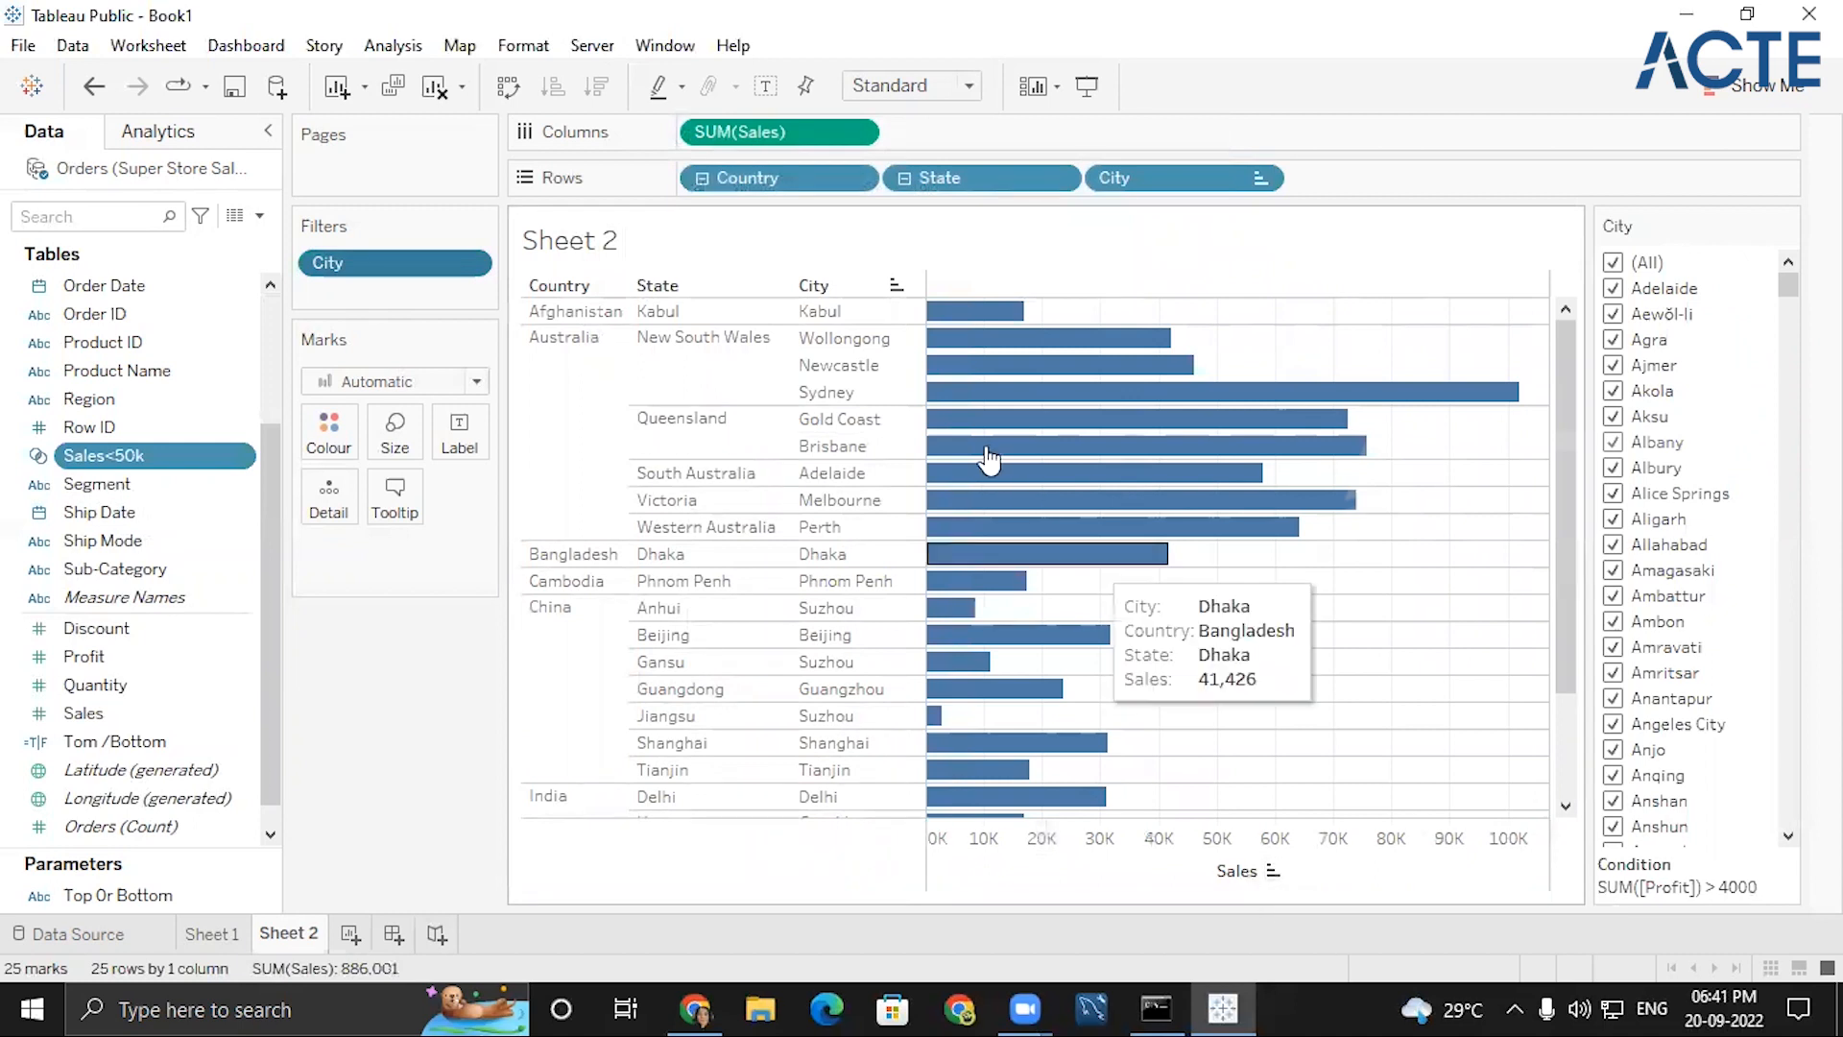
scroll(1004, 497, "down", 2)
scroll(1140, 700, "up", 3)
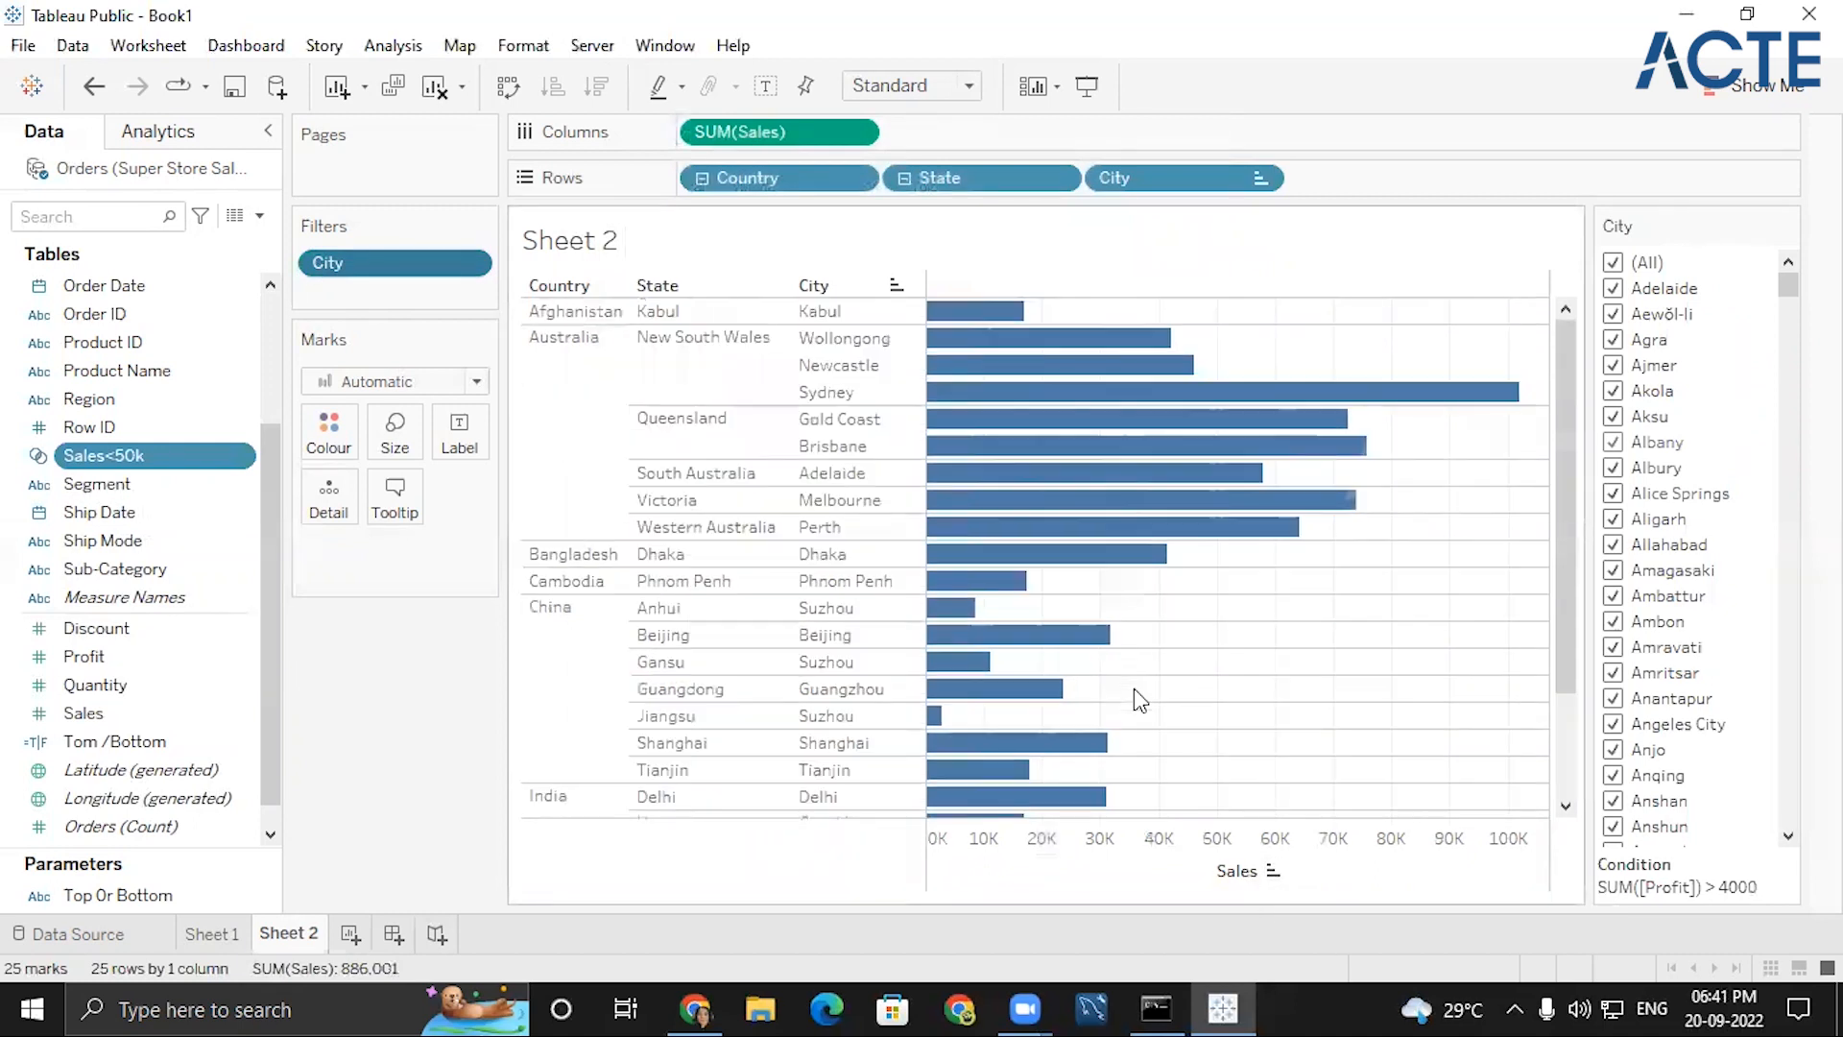
mouse_move(985, 327)
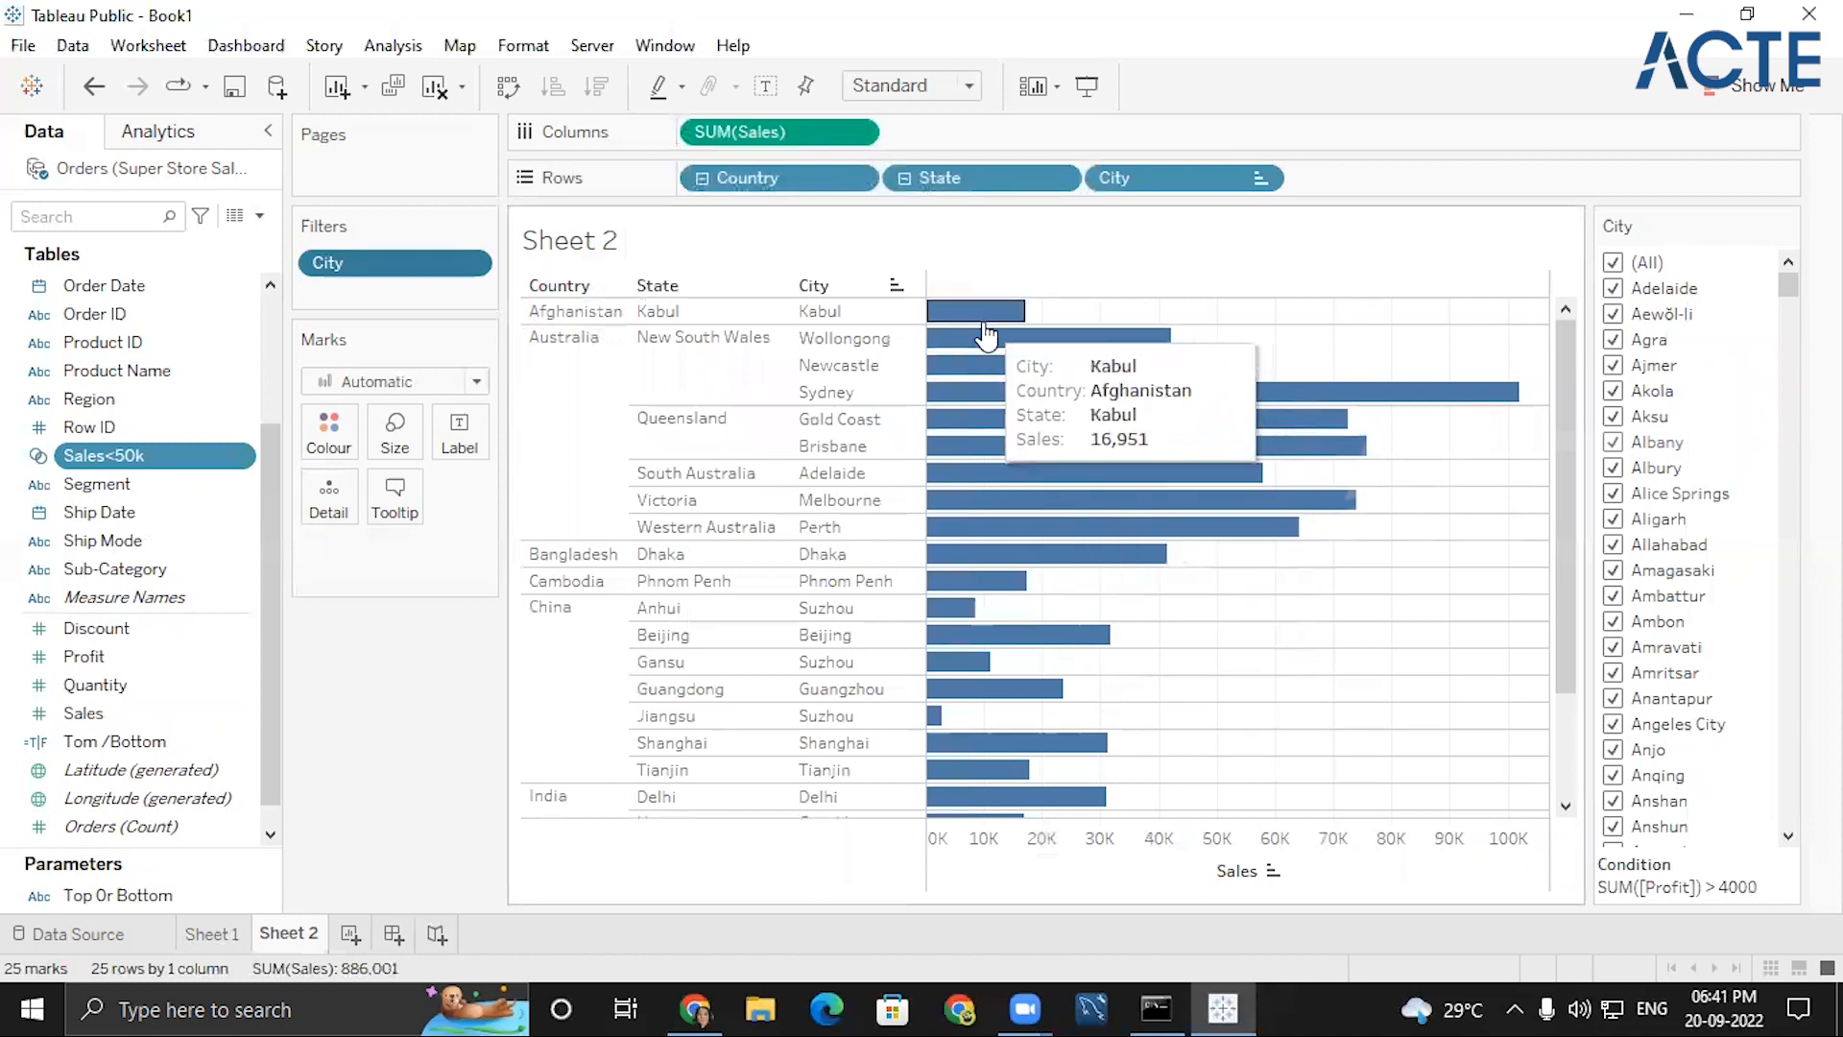
scroll(988, 485, "down", 2)
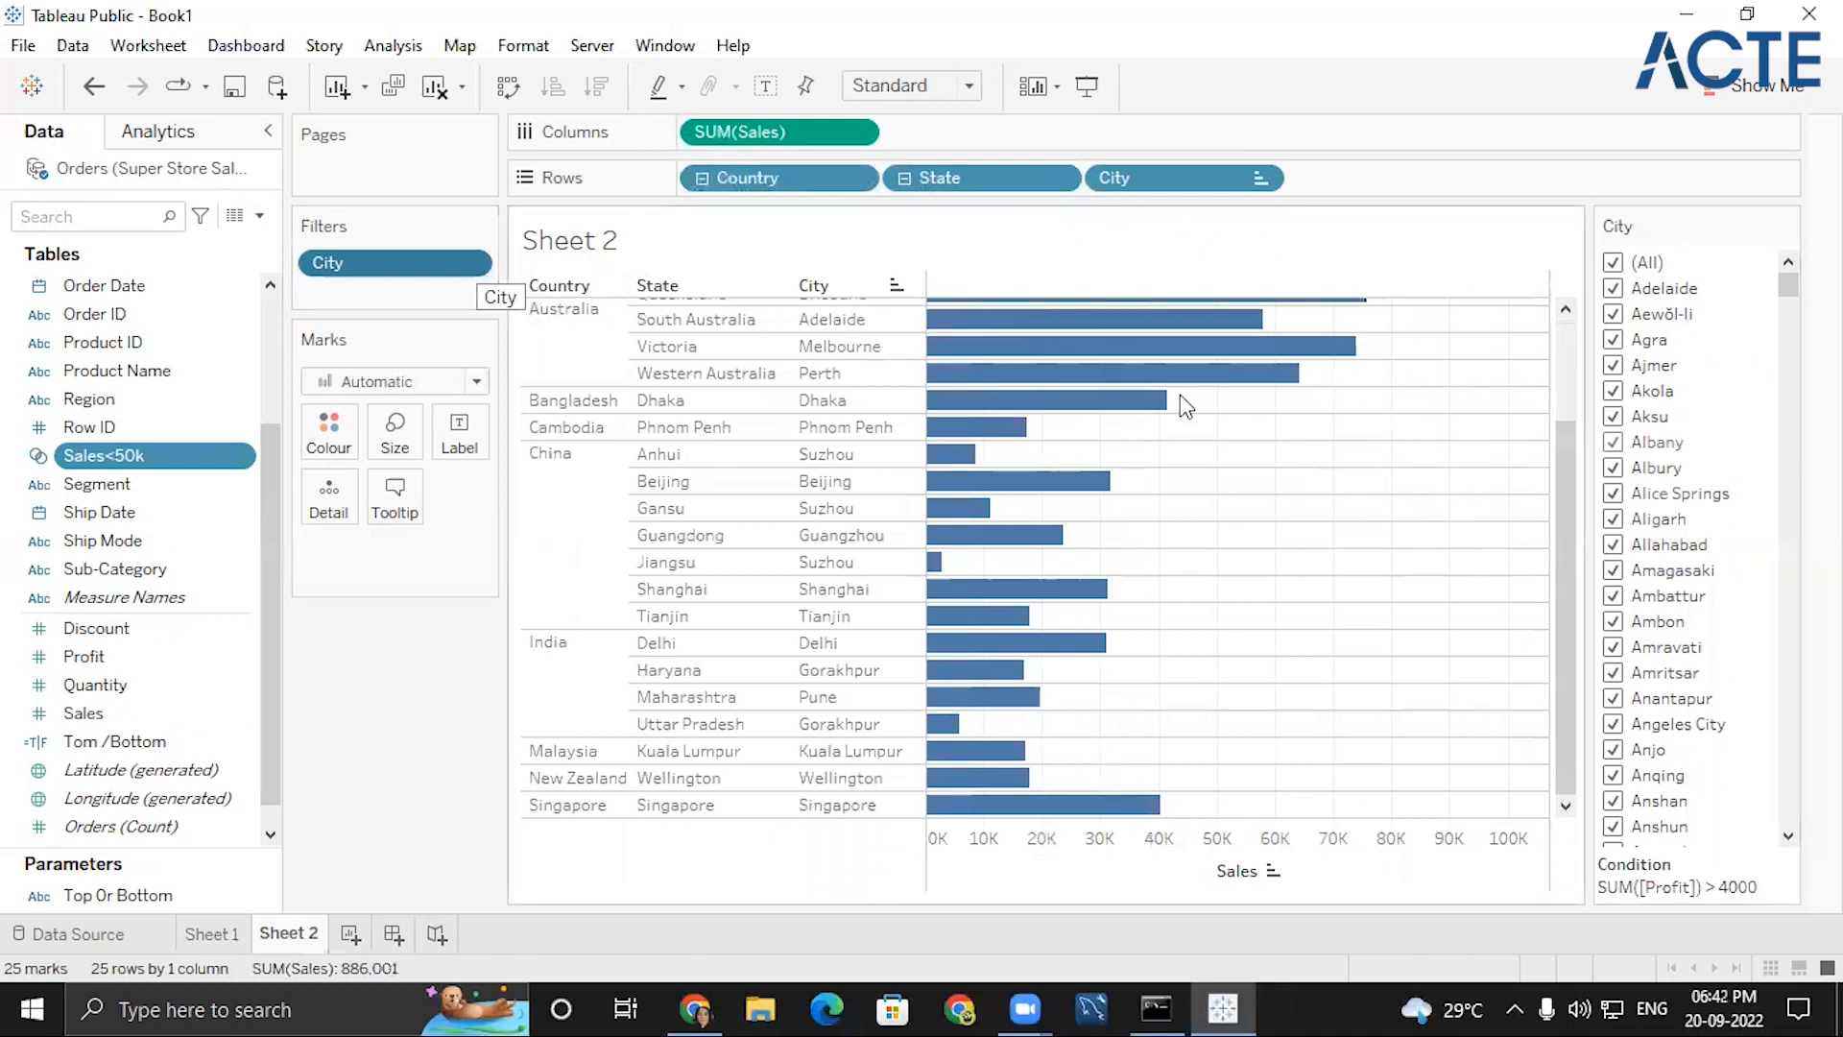
- Review the City filter's Profit condition and its aggregation, and close the filter settings without changes
left_click(465, 264)
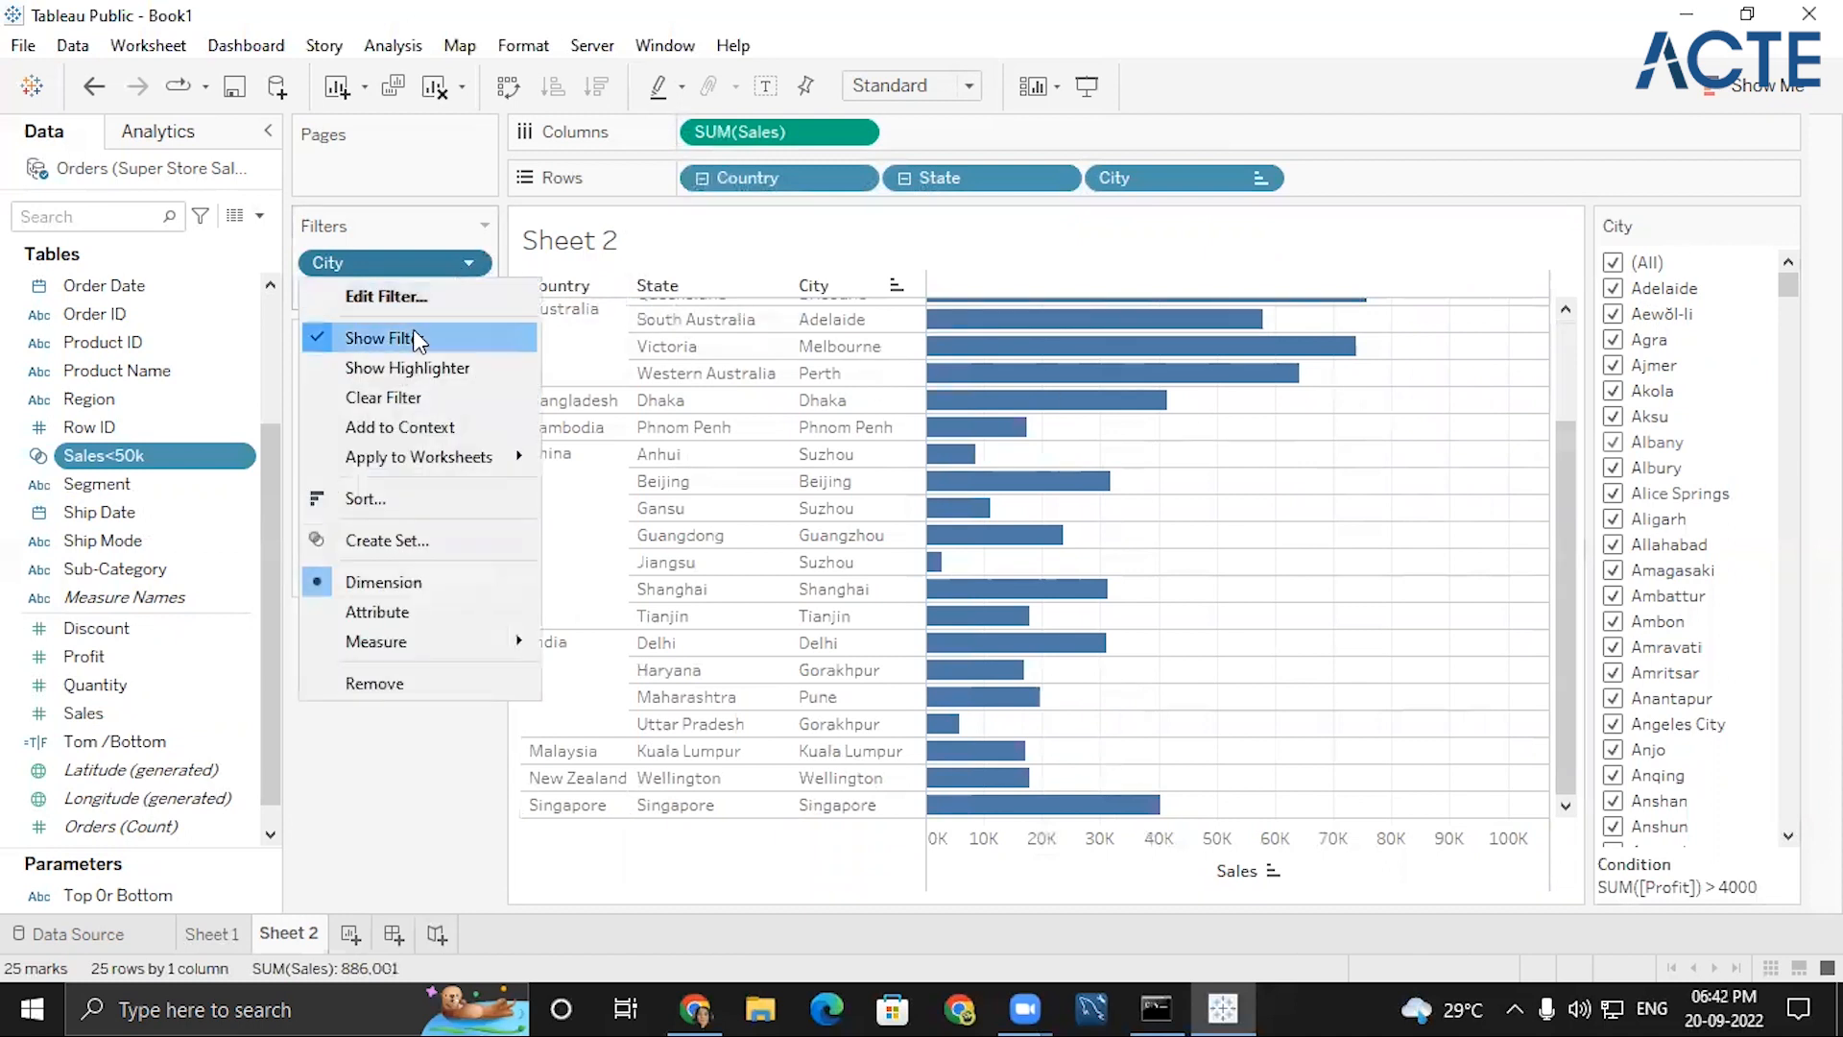
left_click(419, 299)
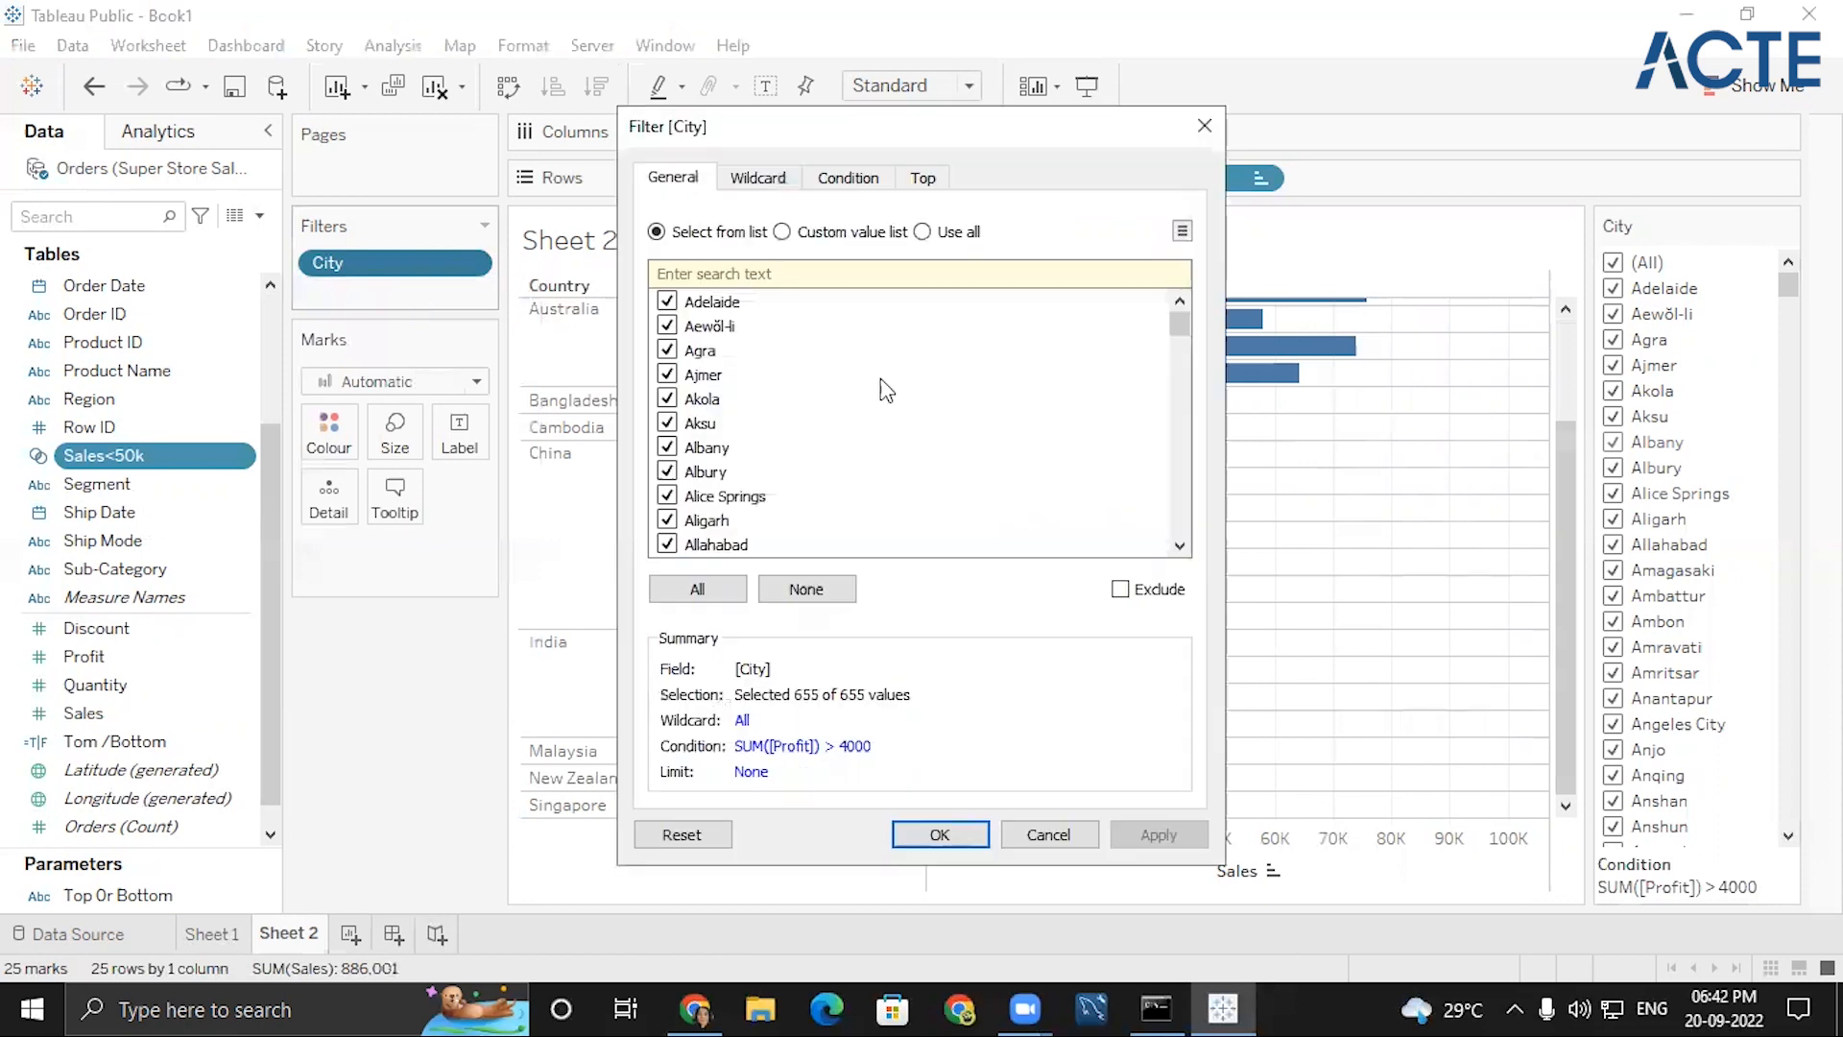
left_click(849, 179)
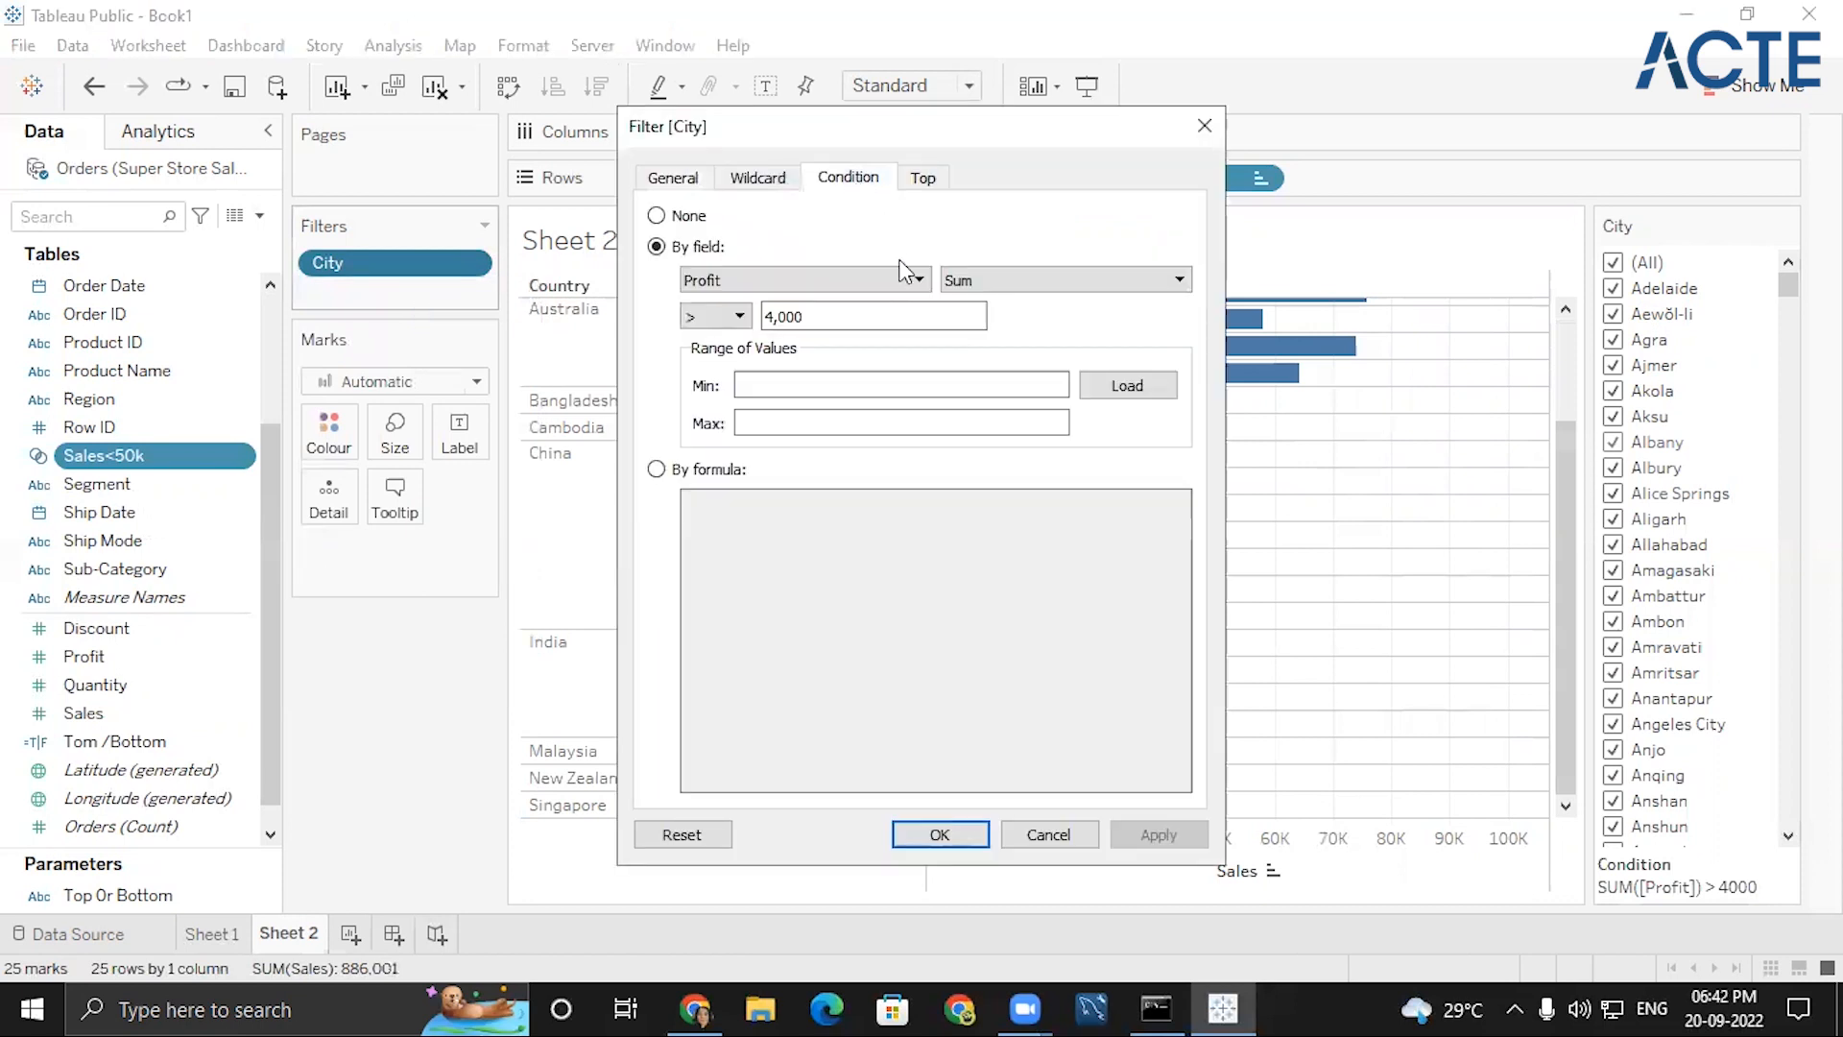
left_click(1155, 288)
left_click(1156, 294)
left_click(1201, 140)
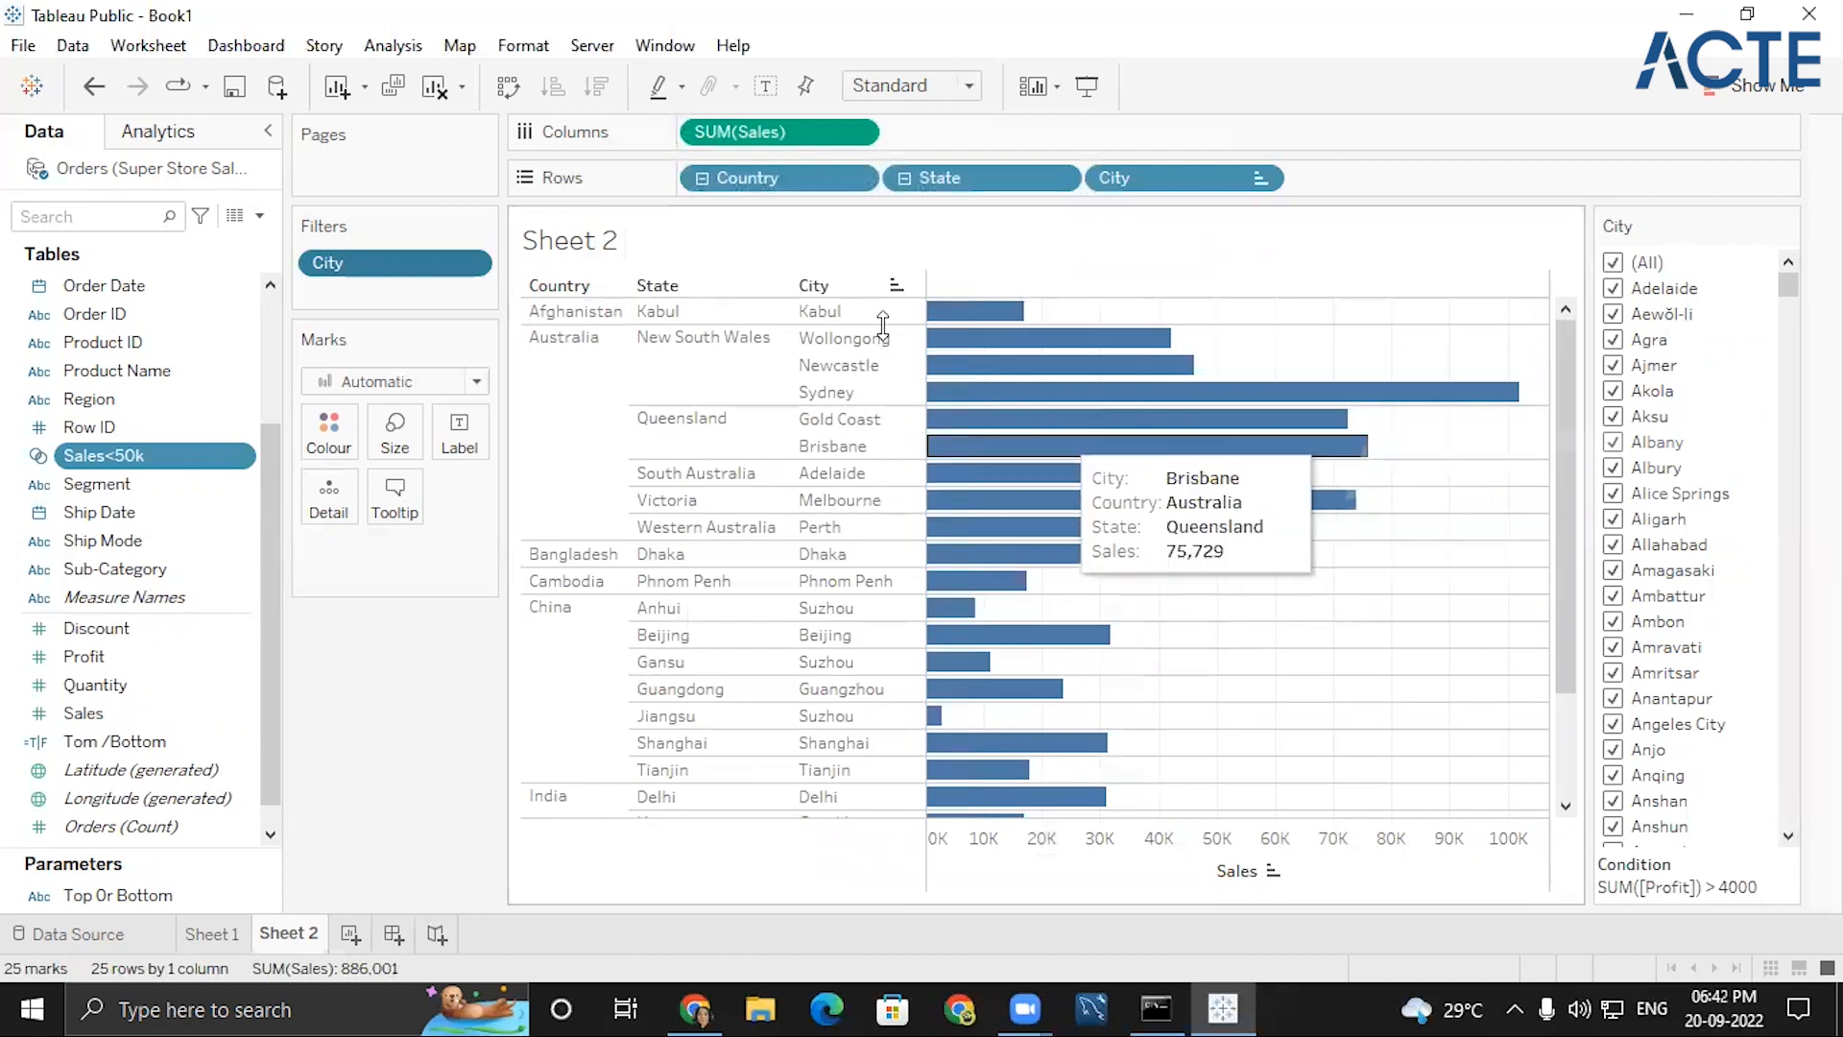
- Select together all the city bars from Singapore at the end of the list up to Melbourne in Victoria
left_click(958, 312)
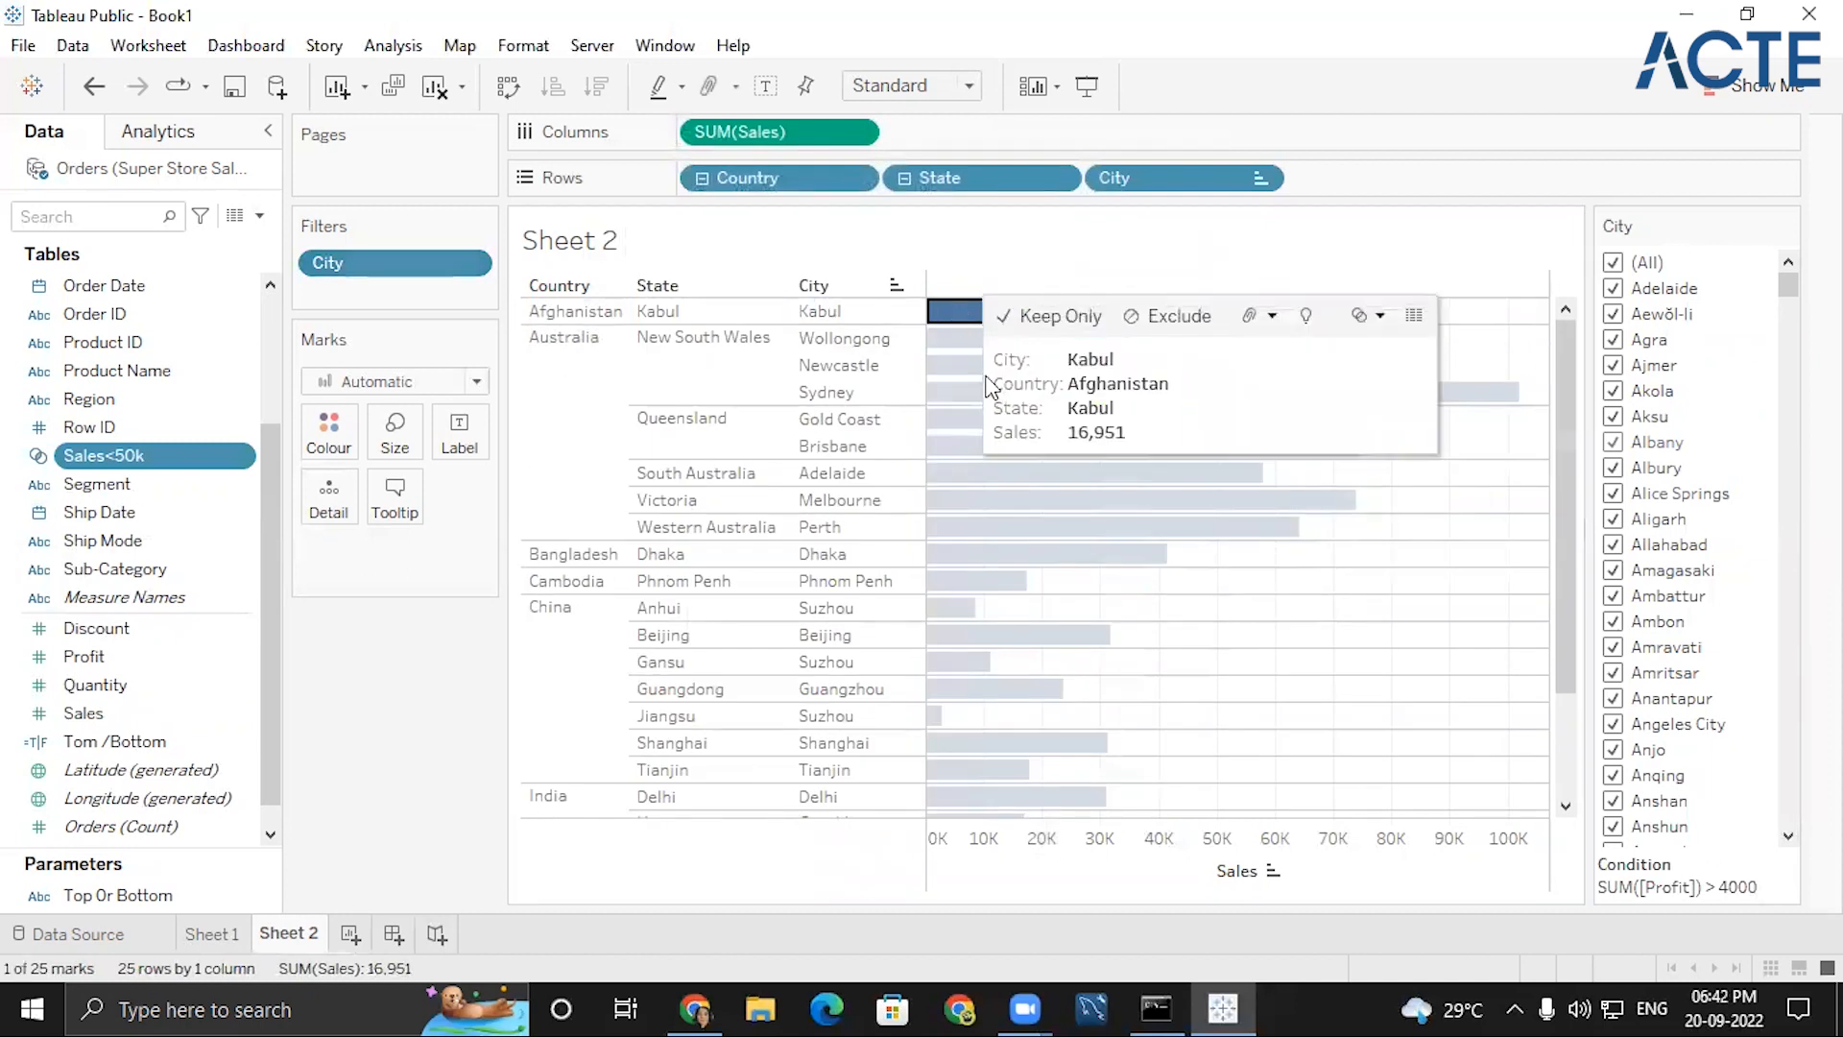
scroll(988, 758, "down", 3)
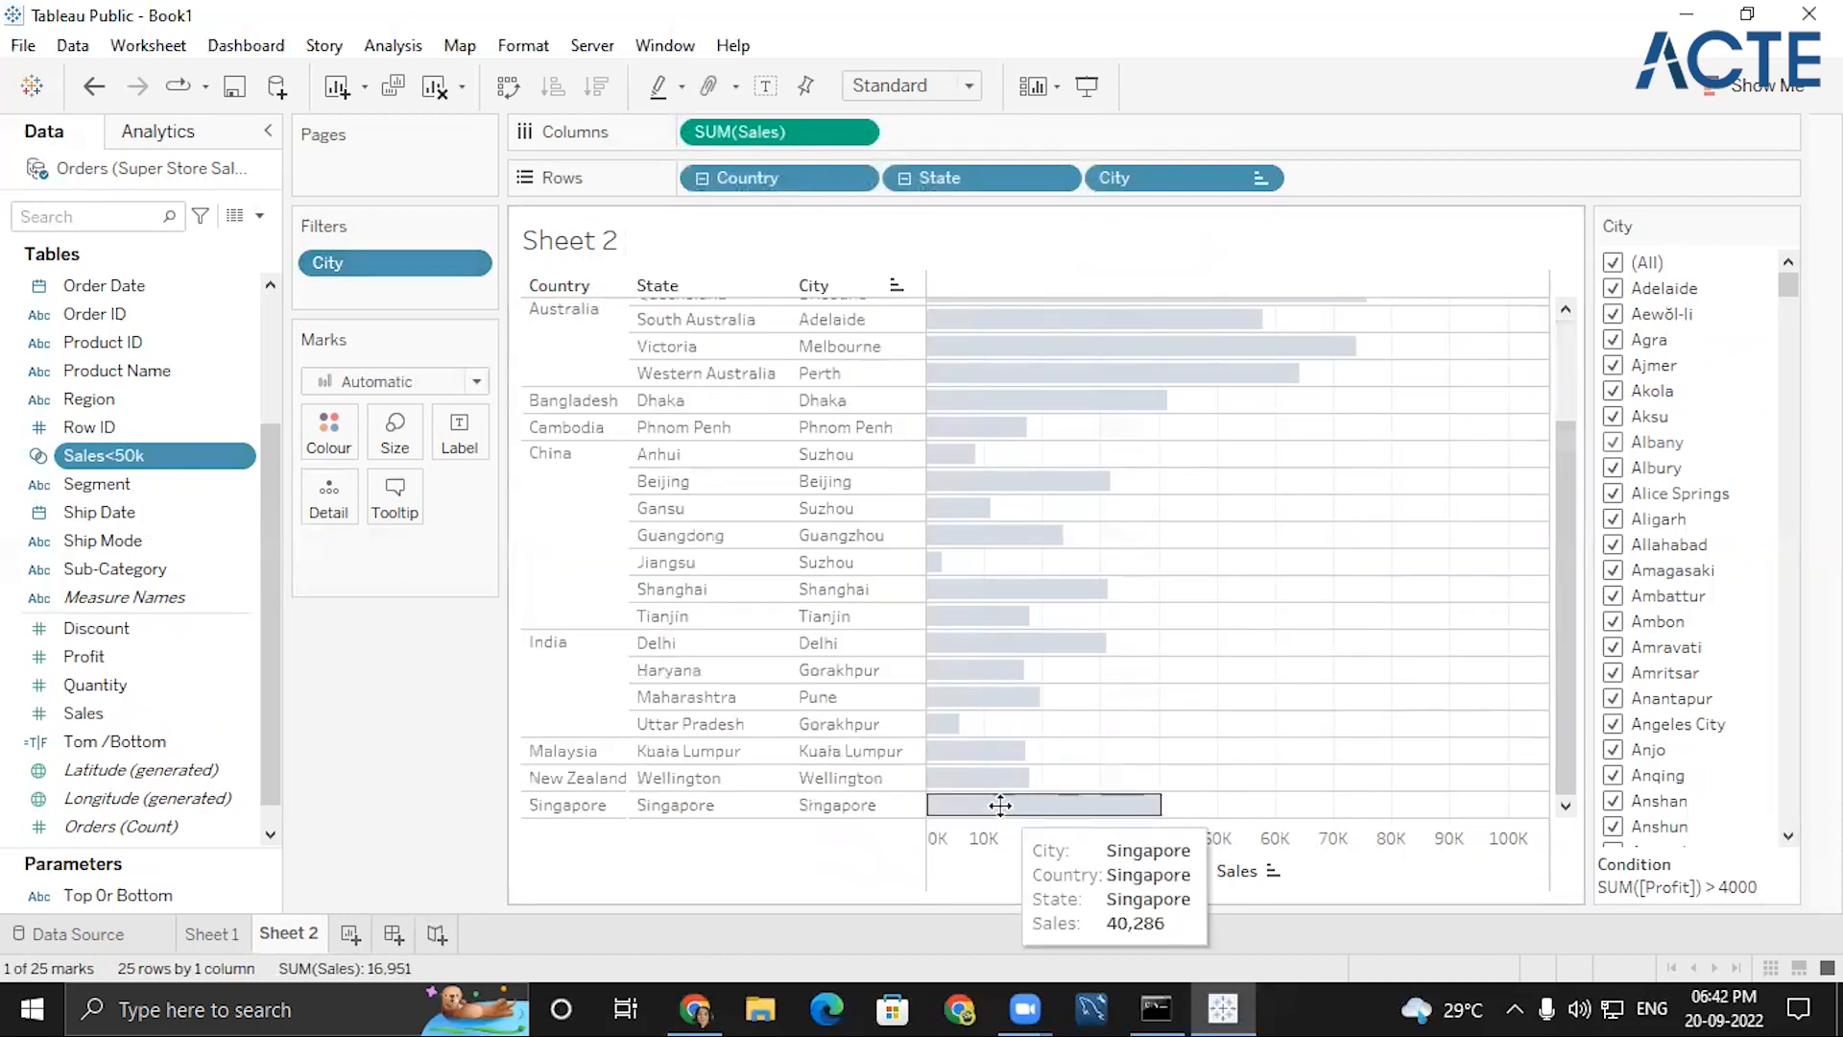
left_click(1029, 807)
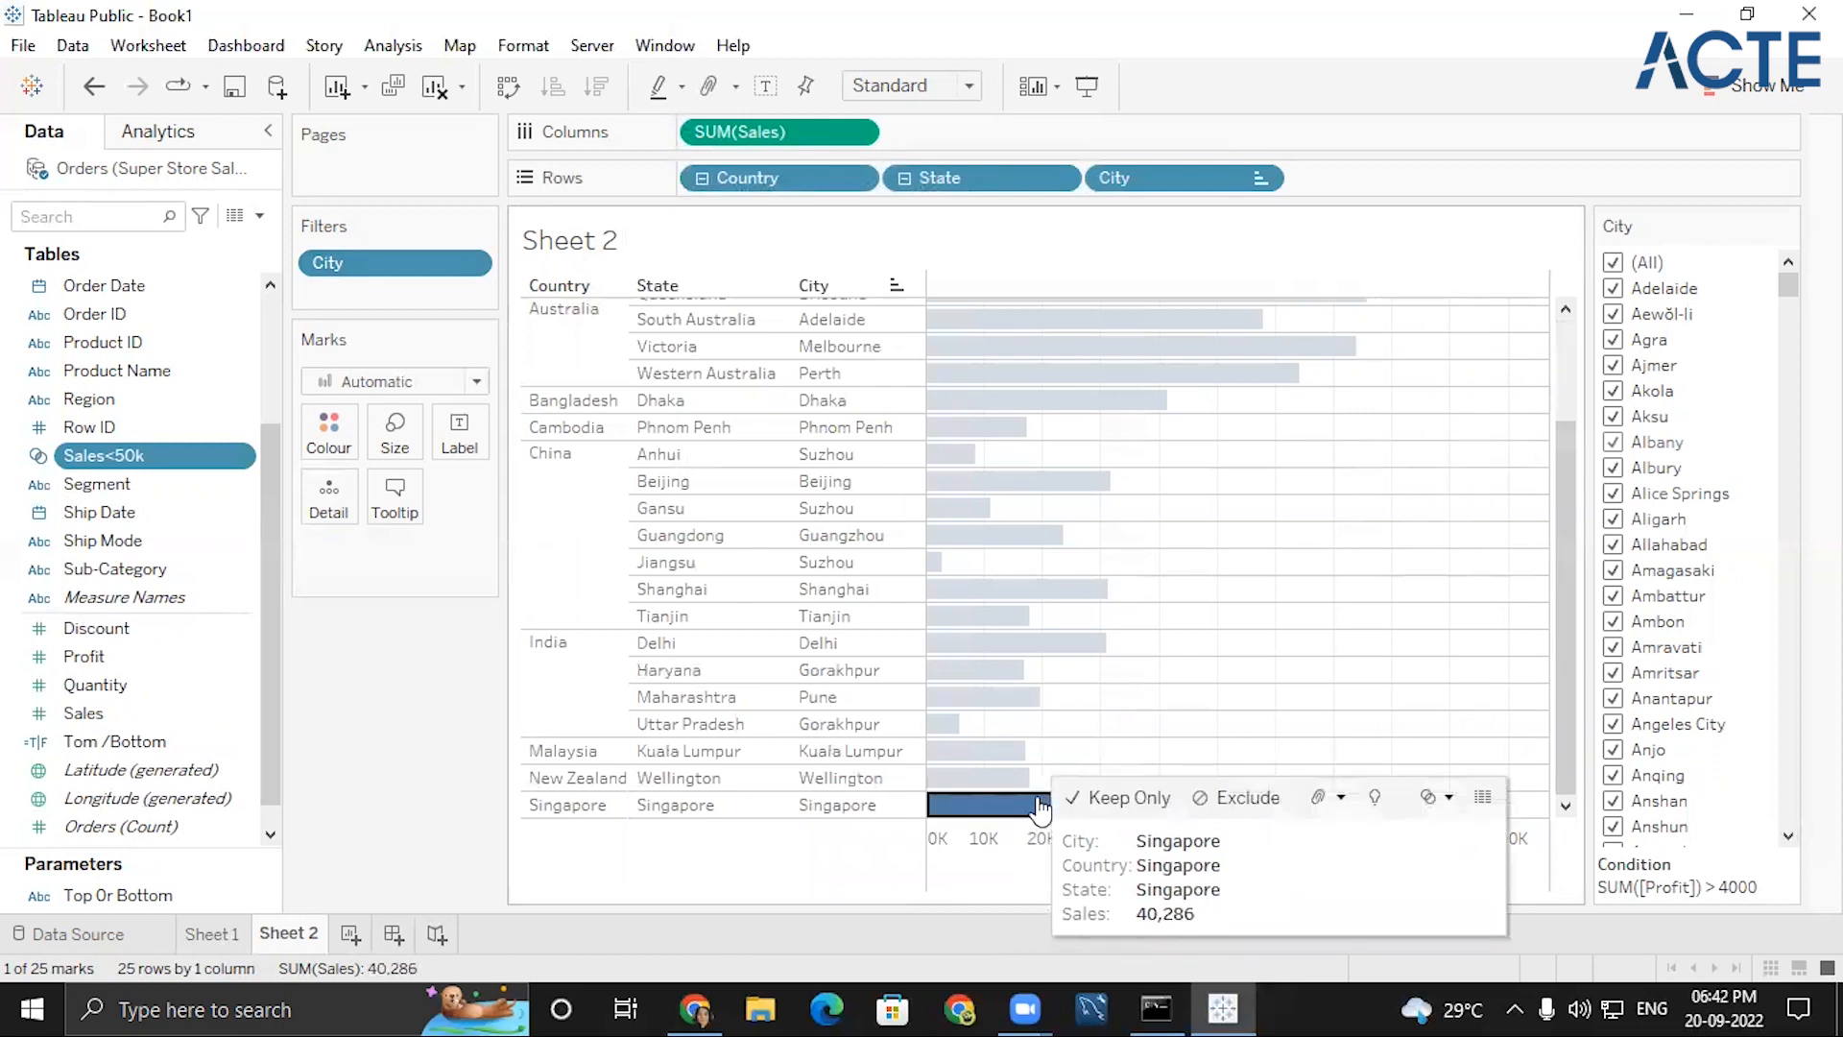
left_click(992, 783, "ctrl")
left_click(978, 754, "ctrl")
left_click(939, 724, "ctrl")
left_click(940, 696, "ctrl")
left_click(941, 669, "ctrl")
left_click(941, 642, "ctrl")
left_click(943, 615, "ctrl")
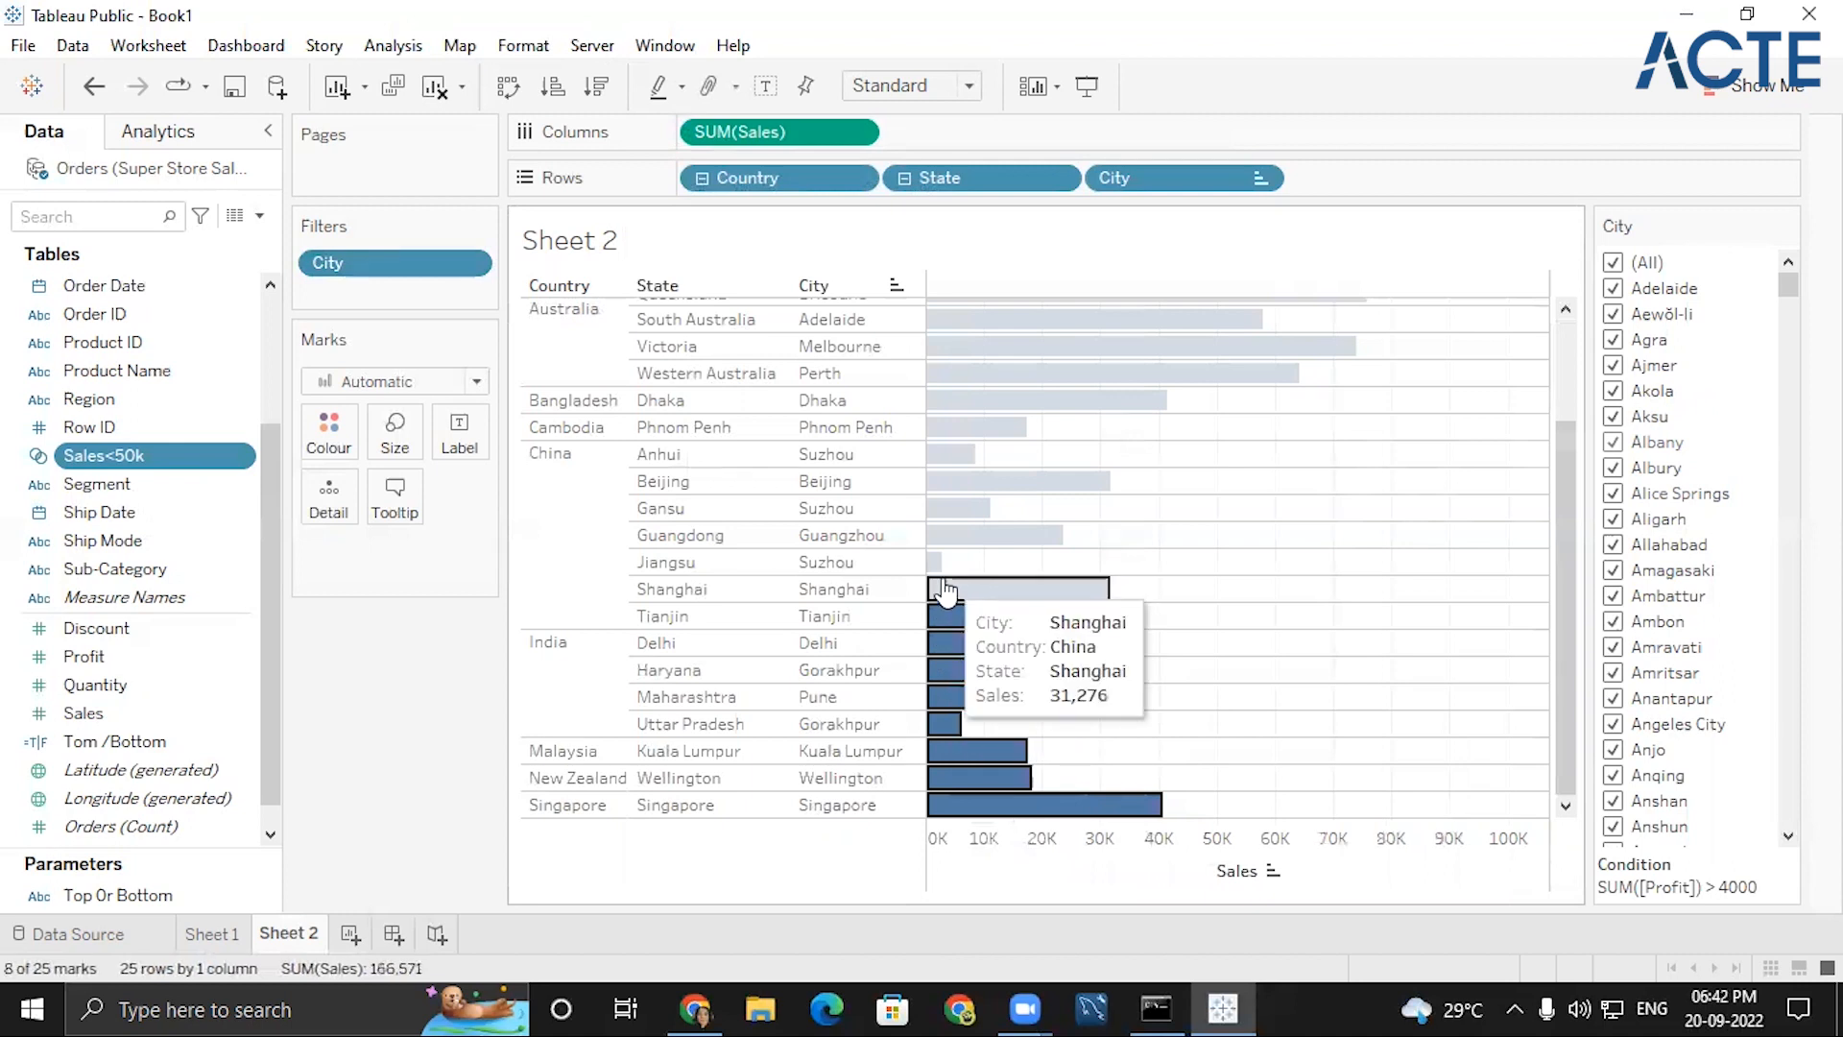
left_click(945, 588, "ctrl")
left_click(946, 535, "ctrl")
left_click(949, 481, "ctrl")
left_click(951, 399, "ctrl")
left_click(951, 373, "ctrl")
left_click(952, 346, "ctrl")
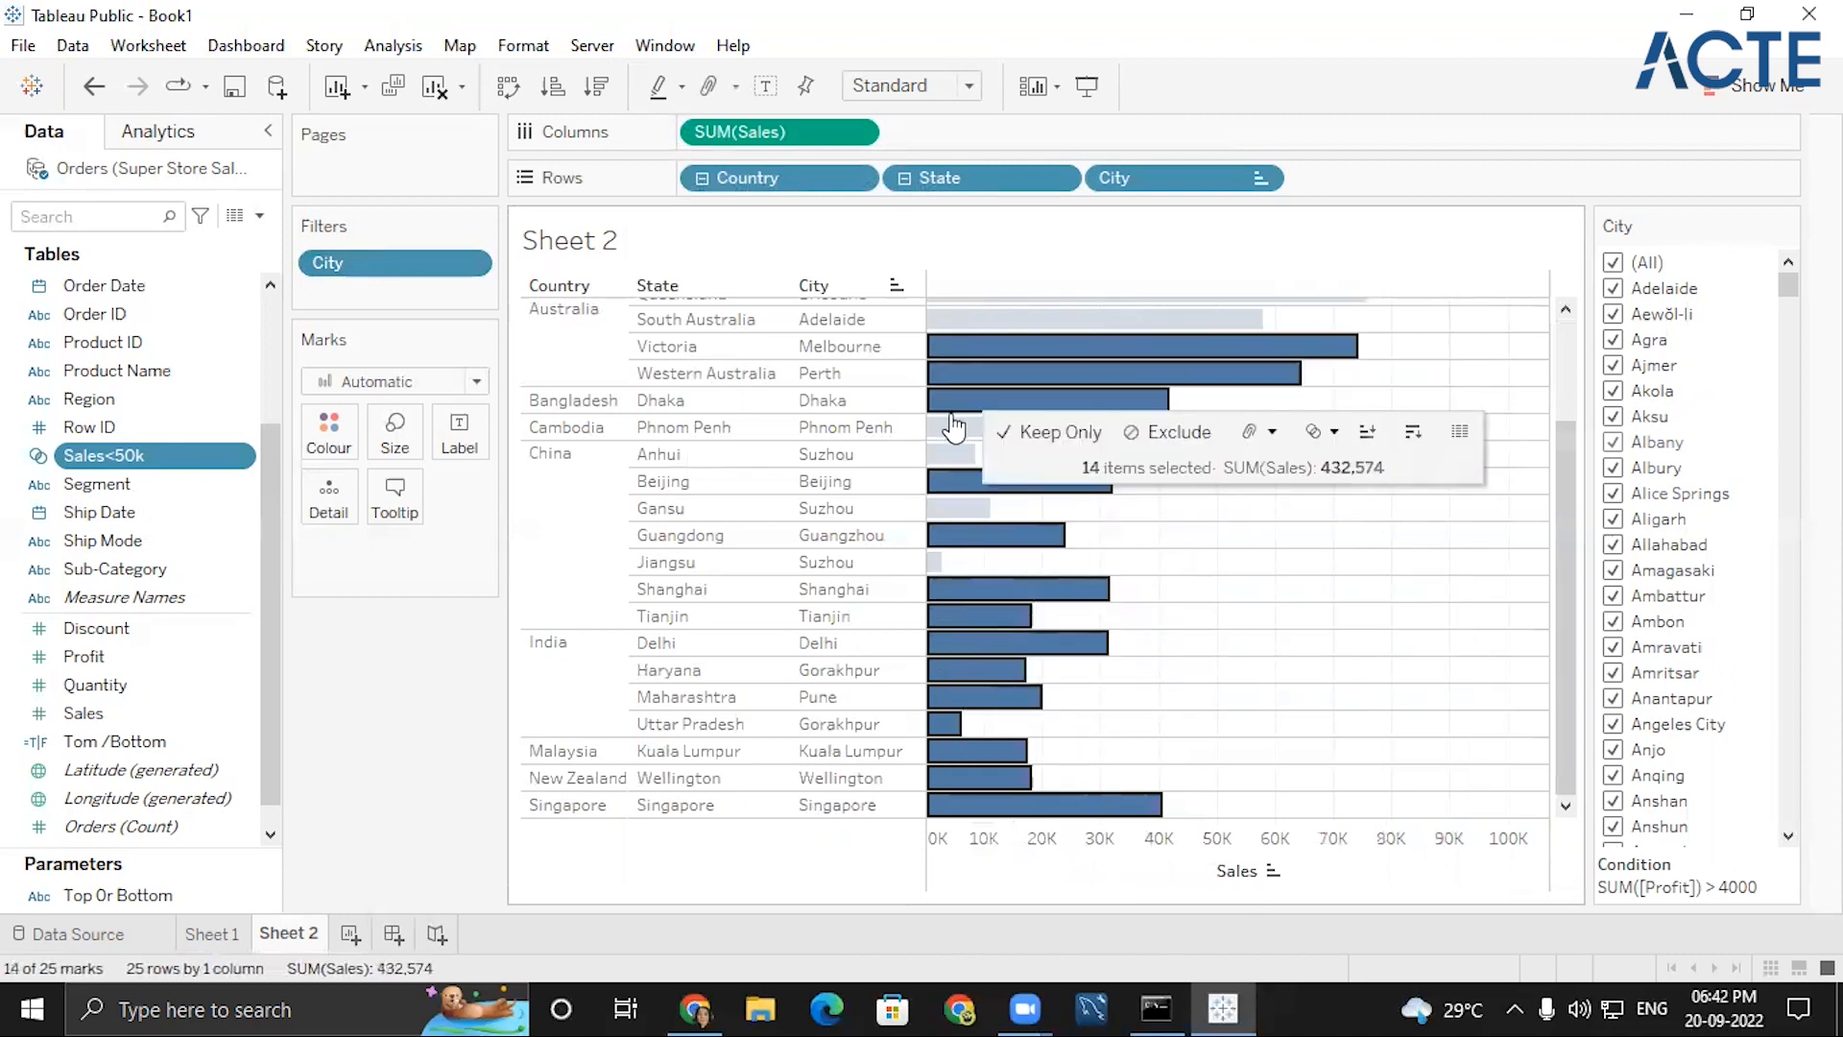
left_click(952, 426, "ctrl")
left_click(949, 453, "ctrl")
left_click(941, 508, "ctrl")
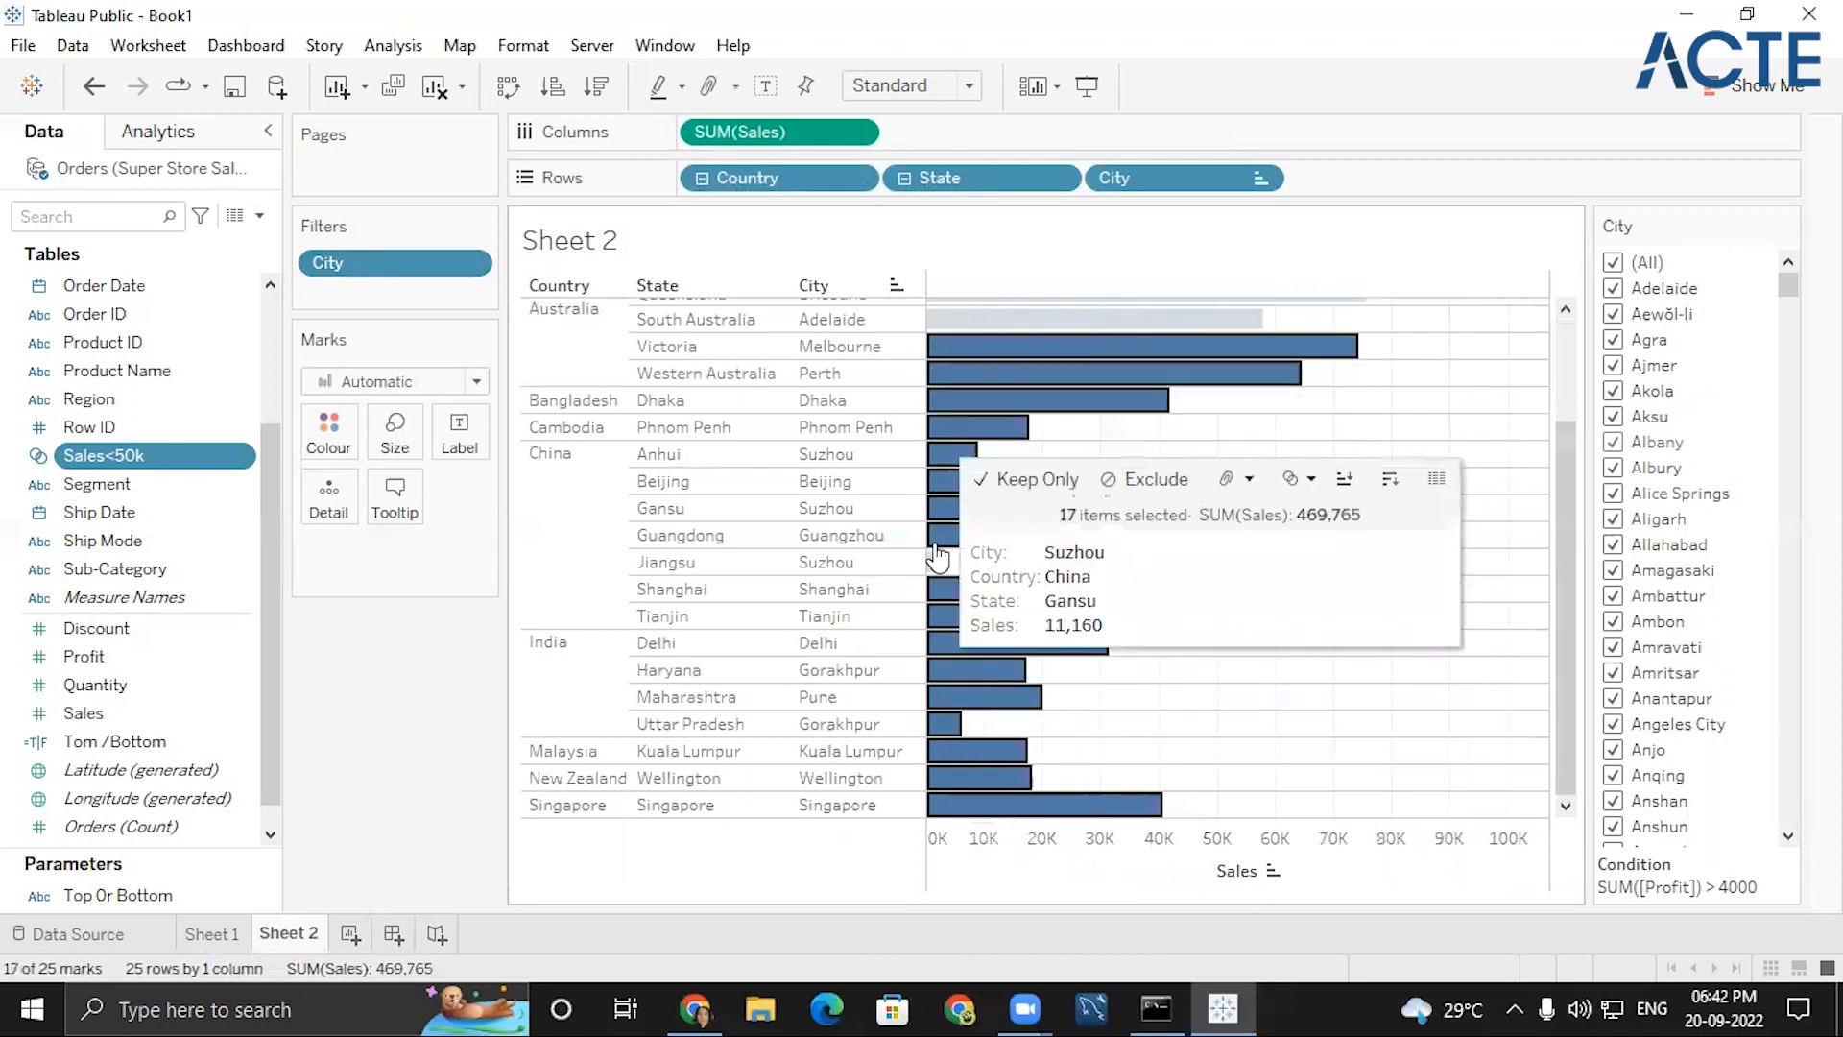
left_click(937, 562, "ctrl")
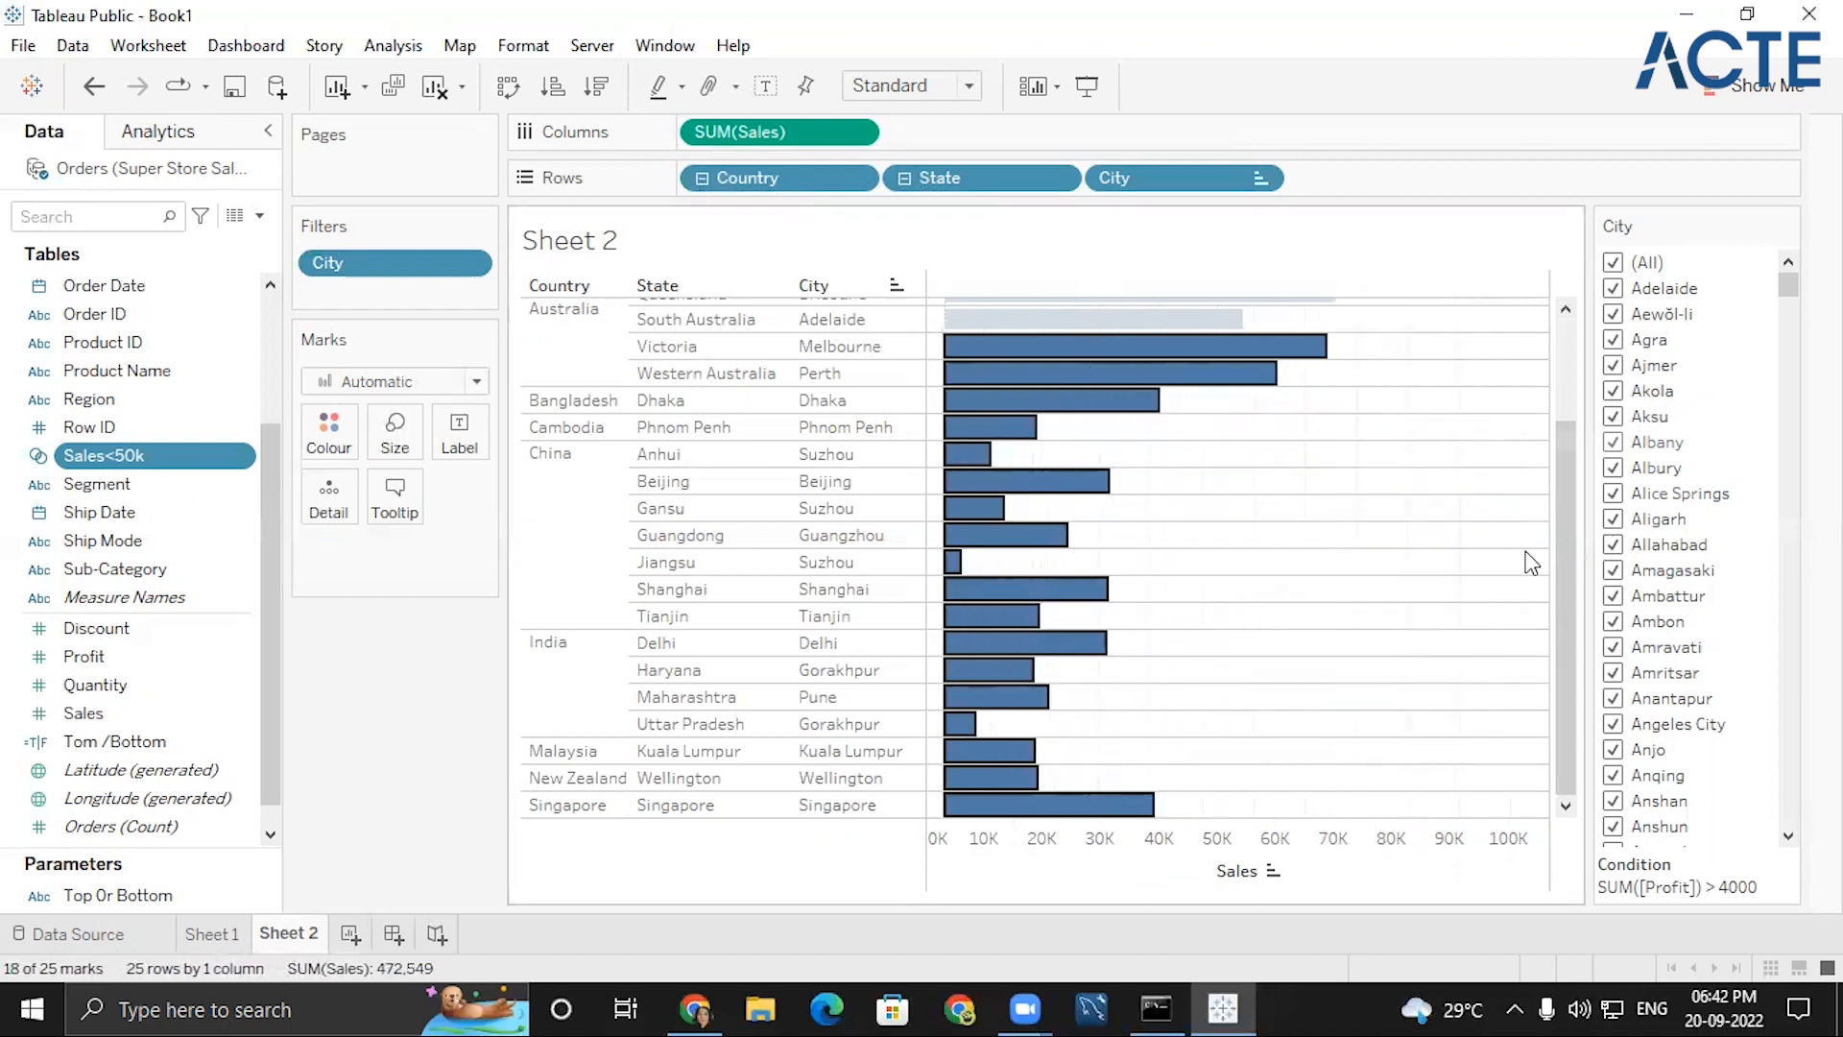
- Add the remaining city bars, from Kabul in Afghanistan through Adelaide in South Australia, to the selection
left_click_drag(1557, 476, 1557, 347)
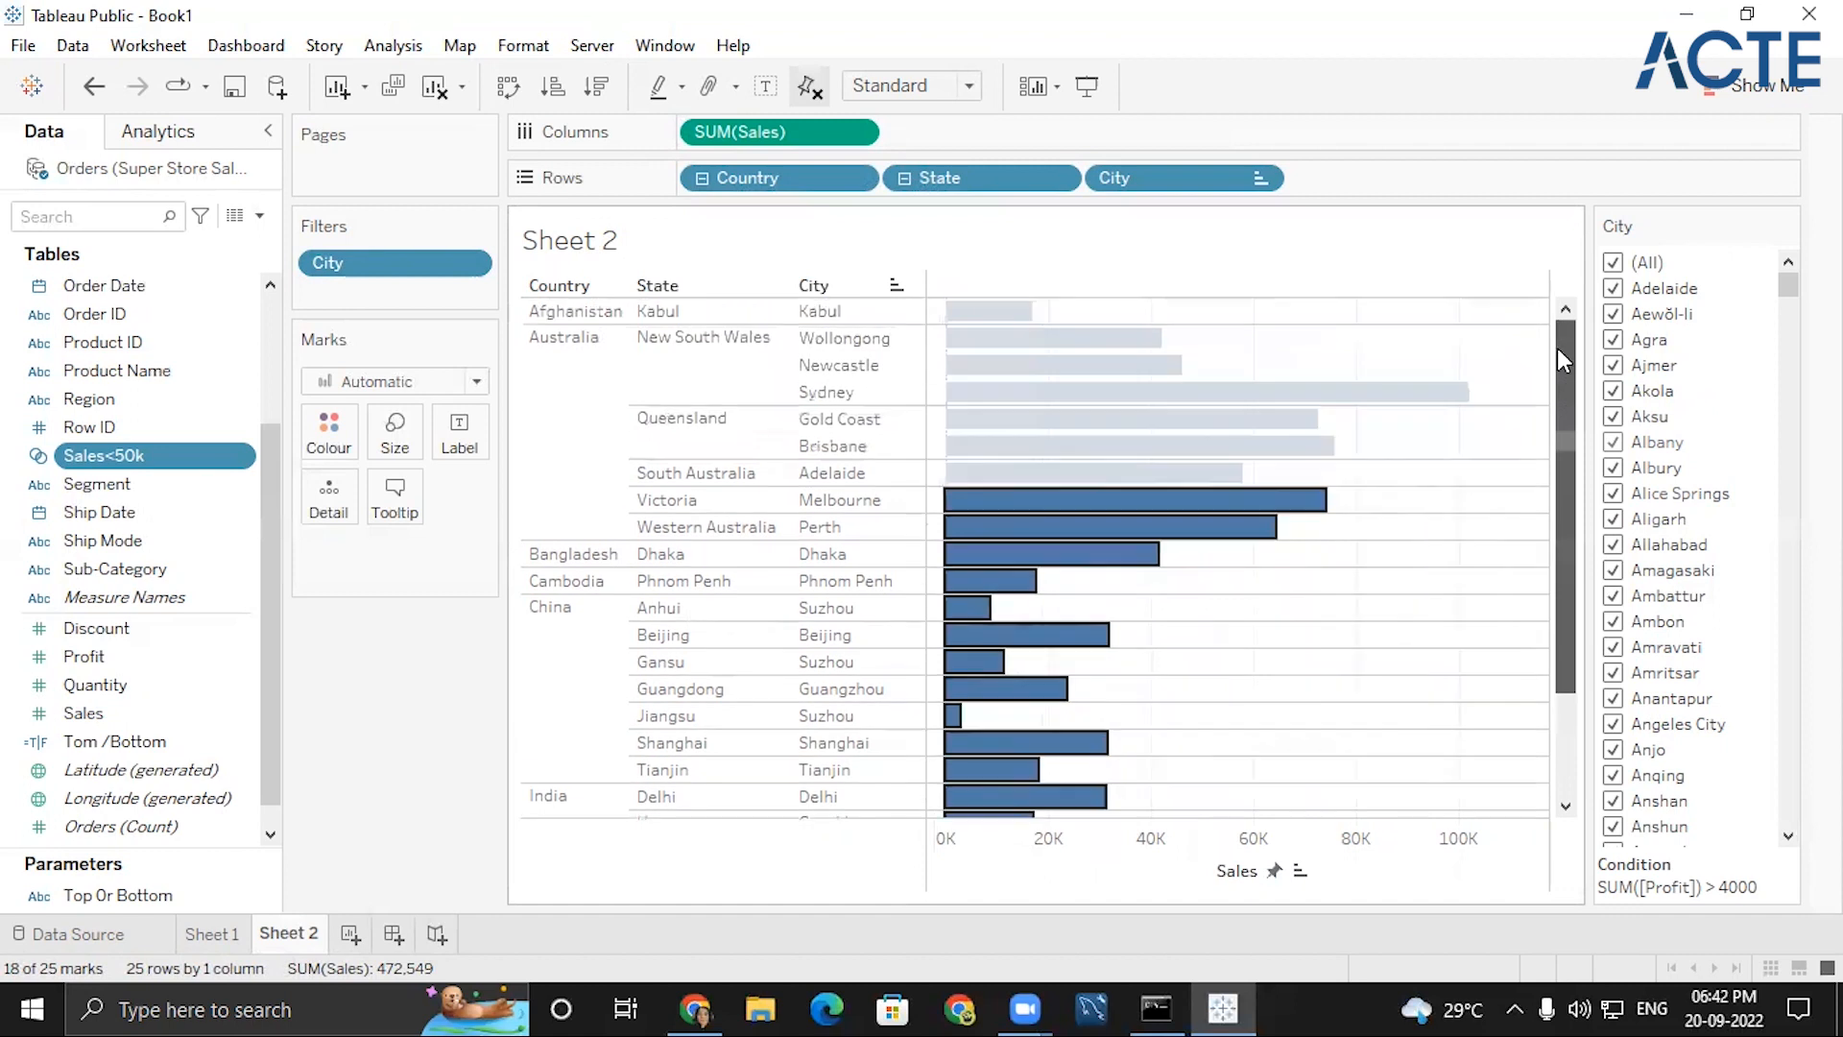
left_click(988, 313, "ctrl")
left_click(1003, 338, "ctrl")
left_click(971, 364, "ctrl")
left_click(968, 395, "ctrl")
left_click(967, 422, "ctrl")
left_click(962, 445, "ctrl")
left_click(960, 451, "ctrl")
left_click(959, 468, "ctrl")
left_click(960, 446, "ctrl")
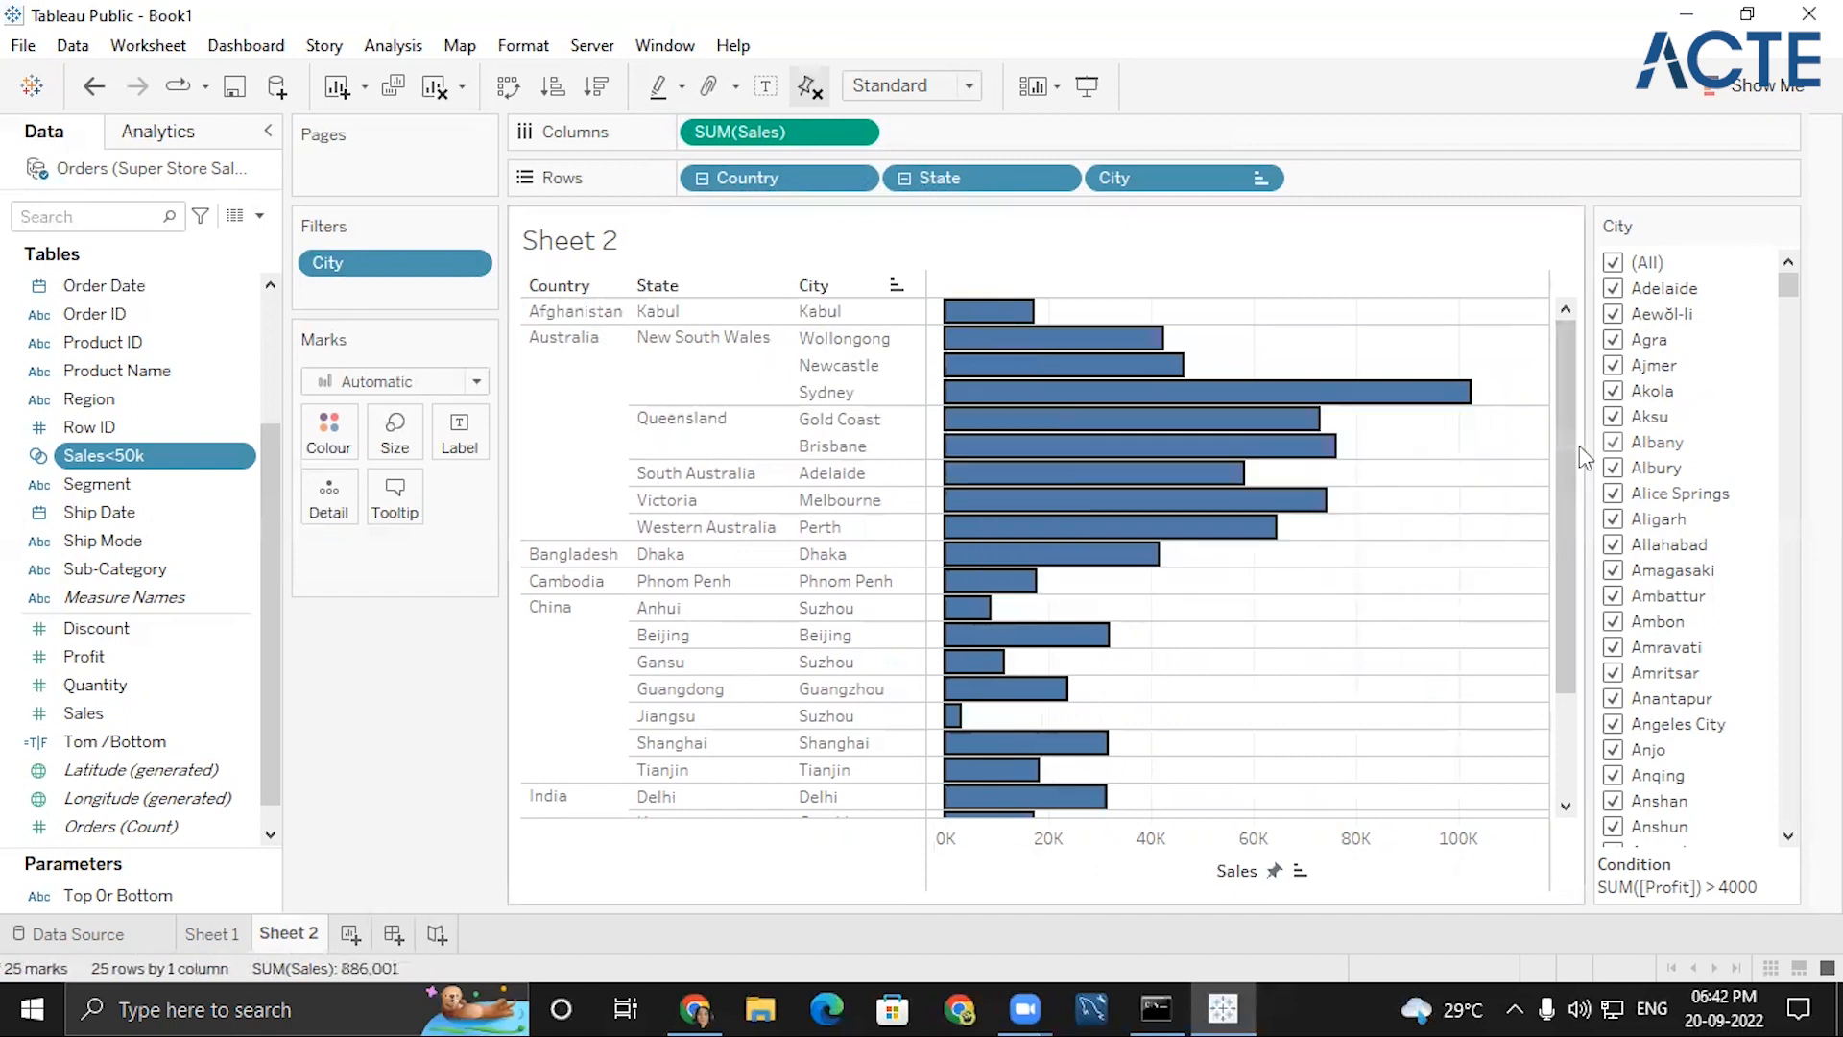
- Create a set named Profit>4k from all the selected city bars
left_click_drag(1566, 502, 1556, 403)
mouse_move(1118, 441)
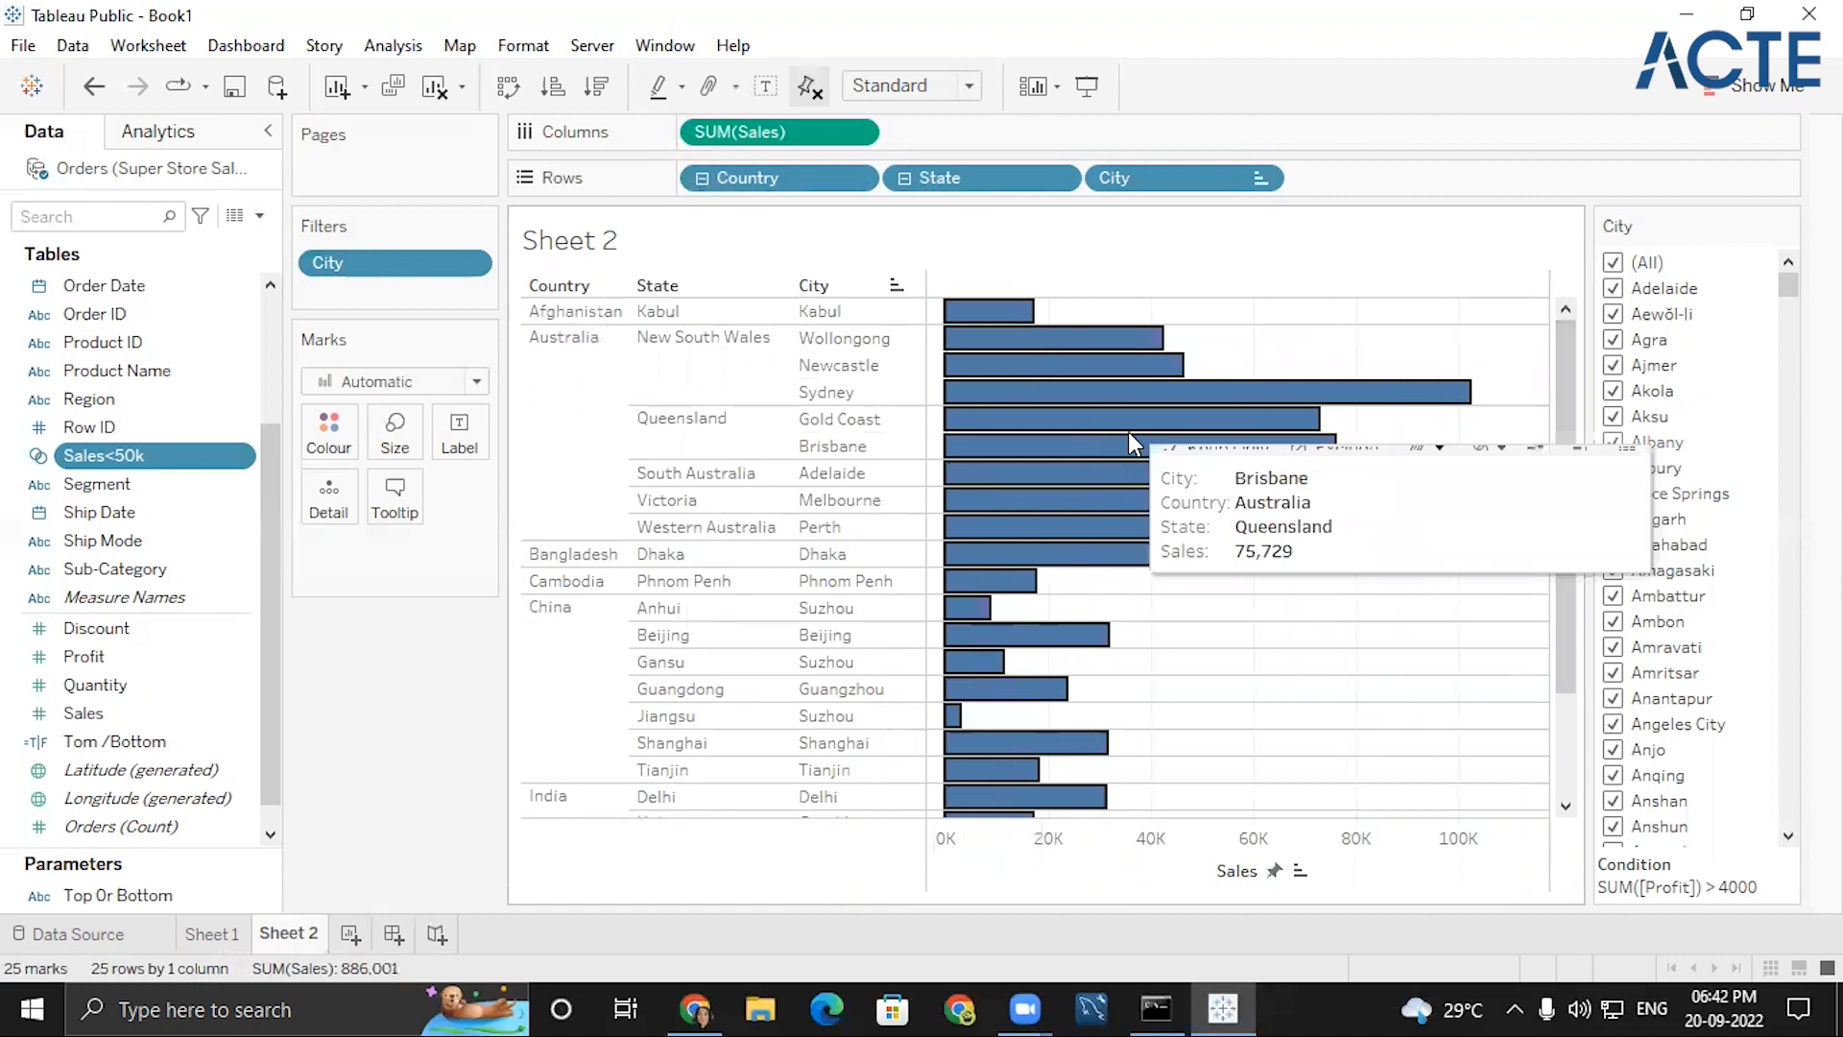
right_click(1129, 434)
right_click(1095, 414)
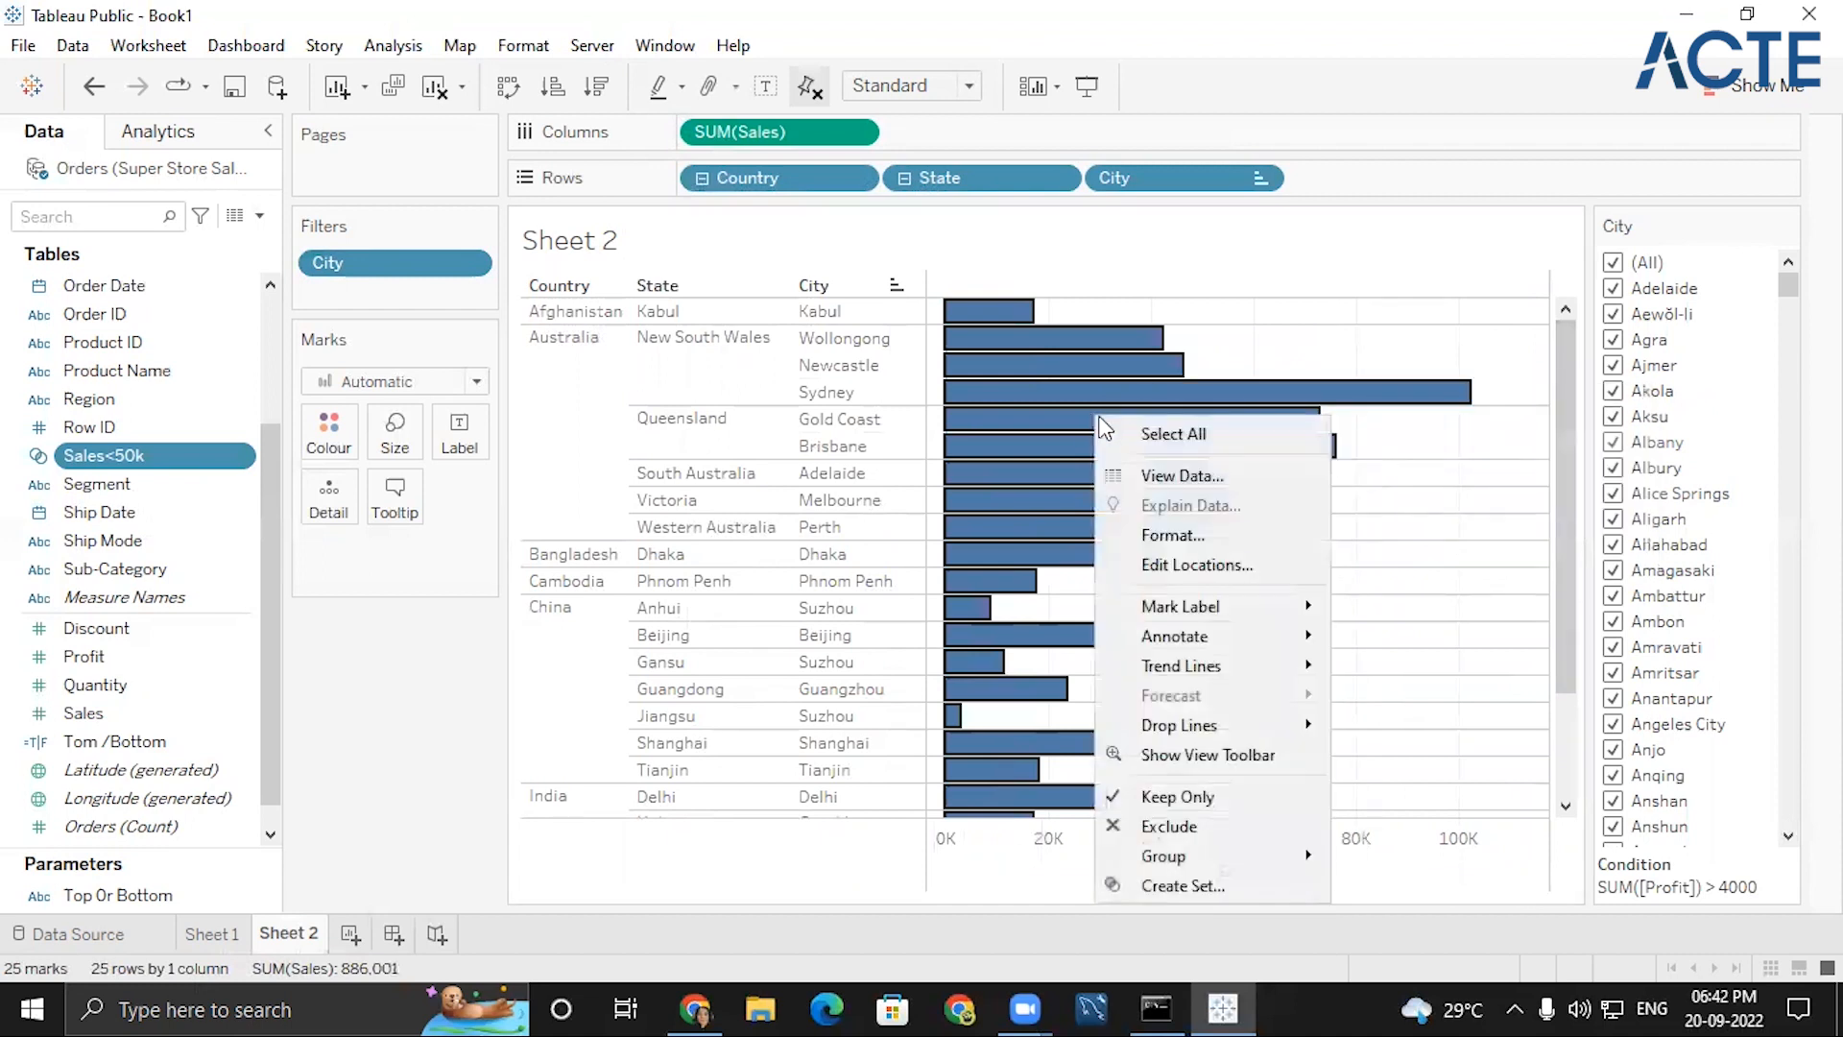
left_click(1073, 421, "ctrl")
left_click(1075, 430, "ctrl")
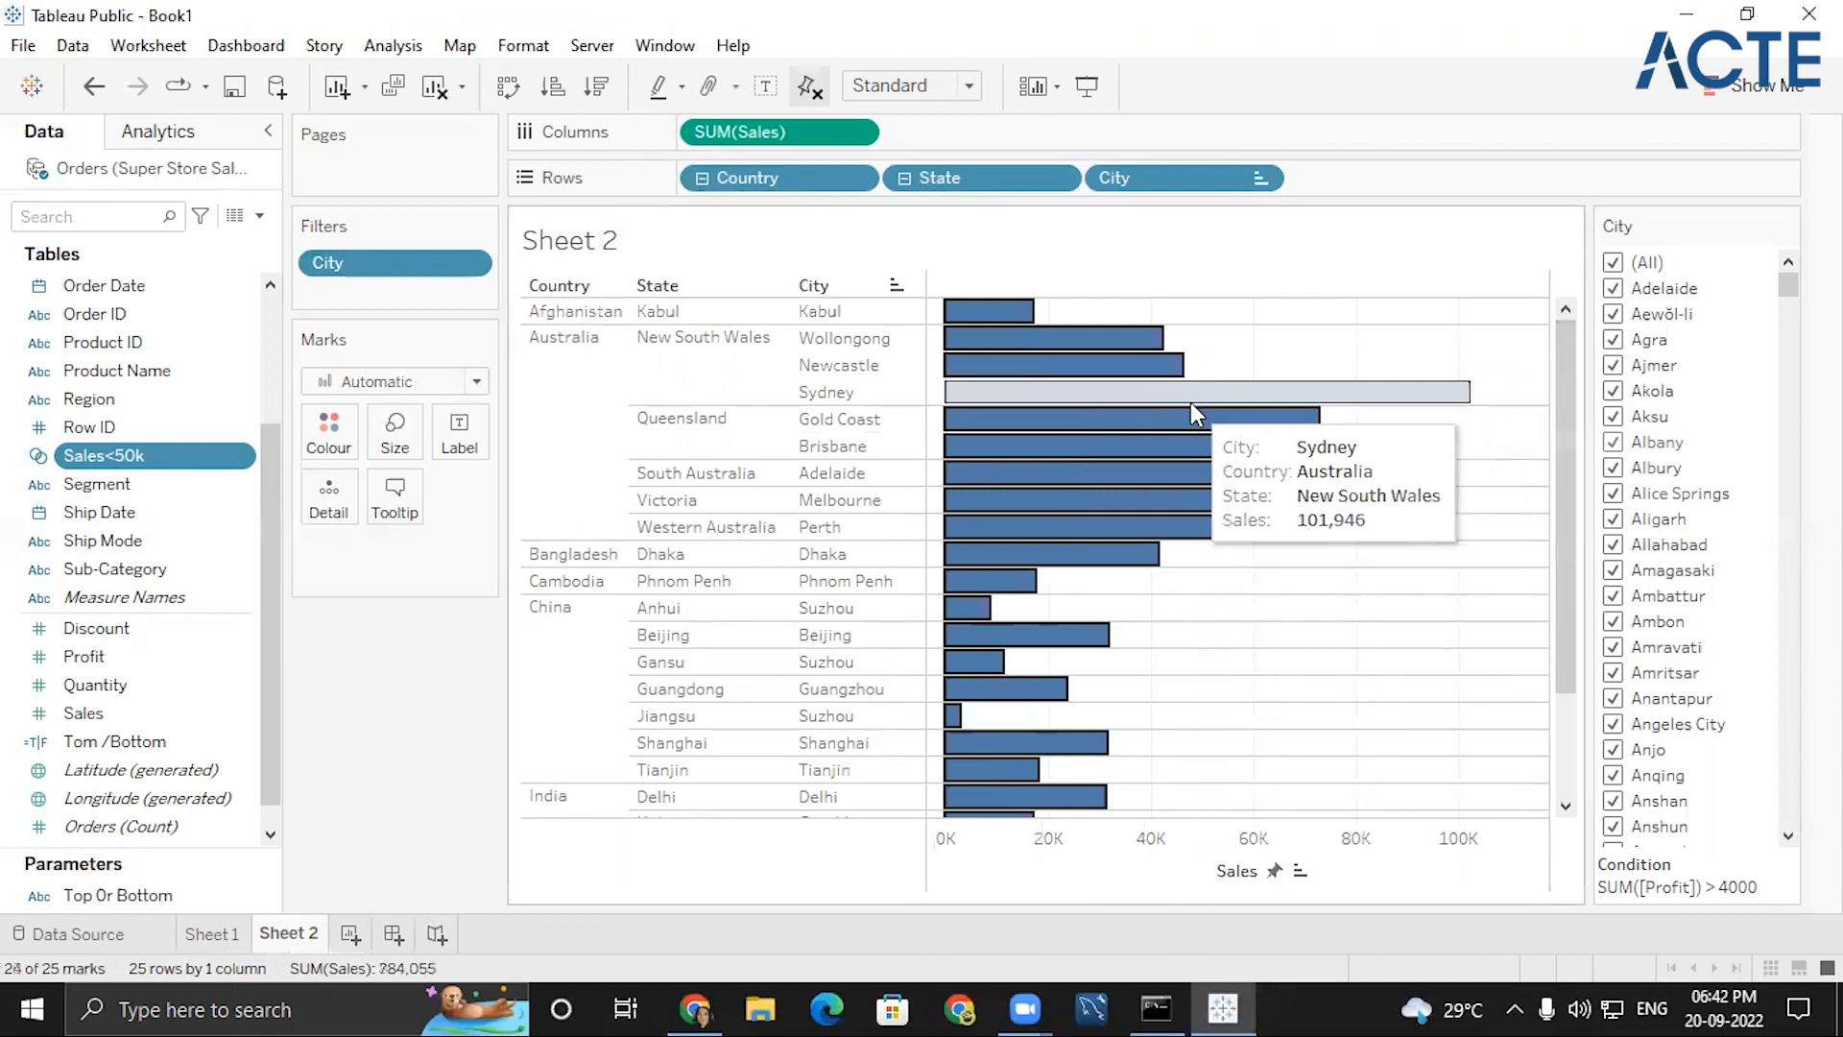
left_click(1507, 377)
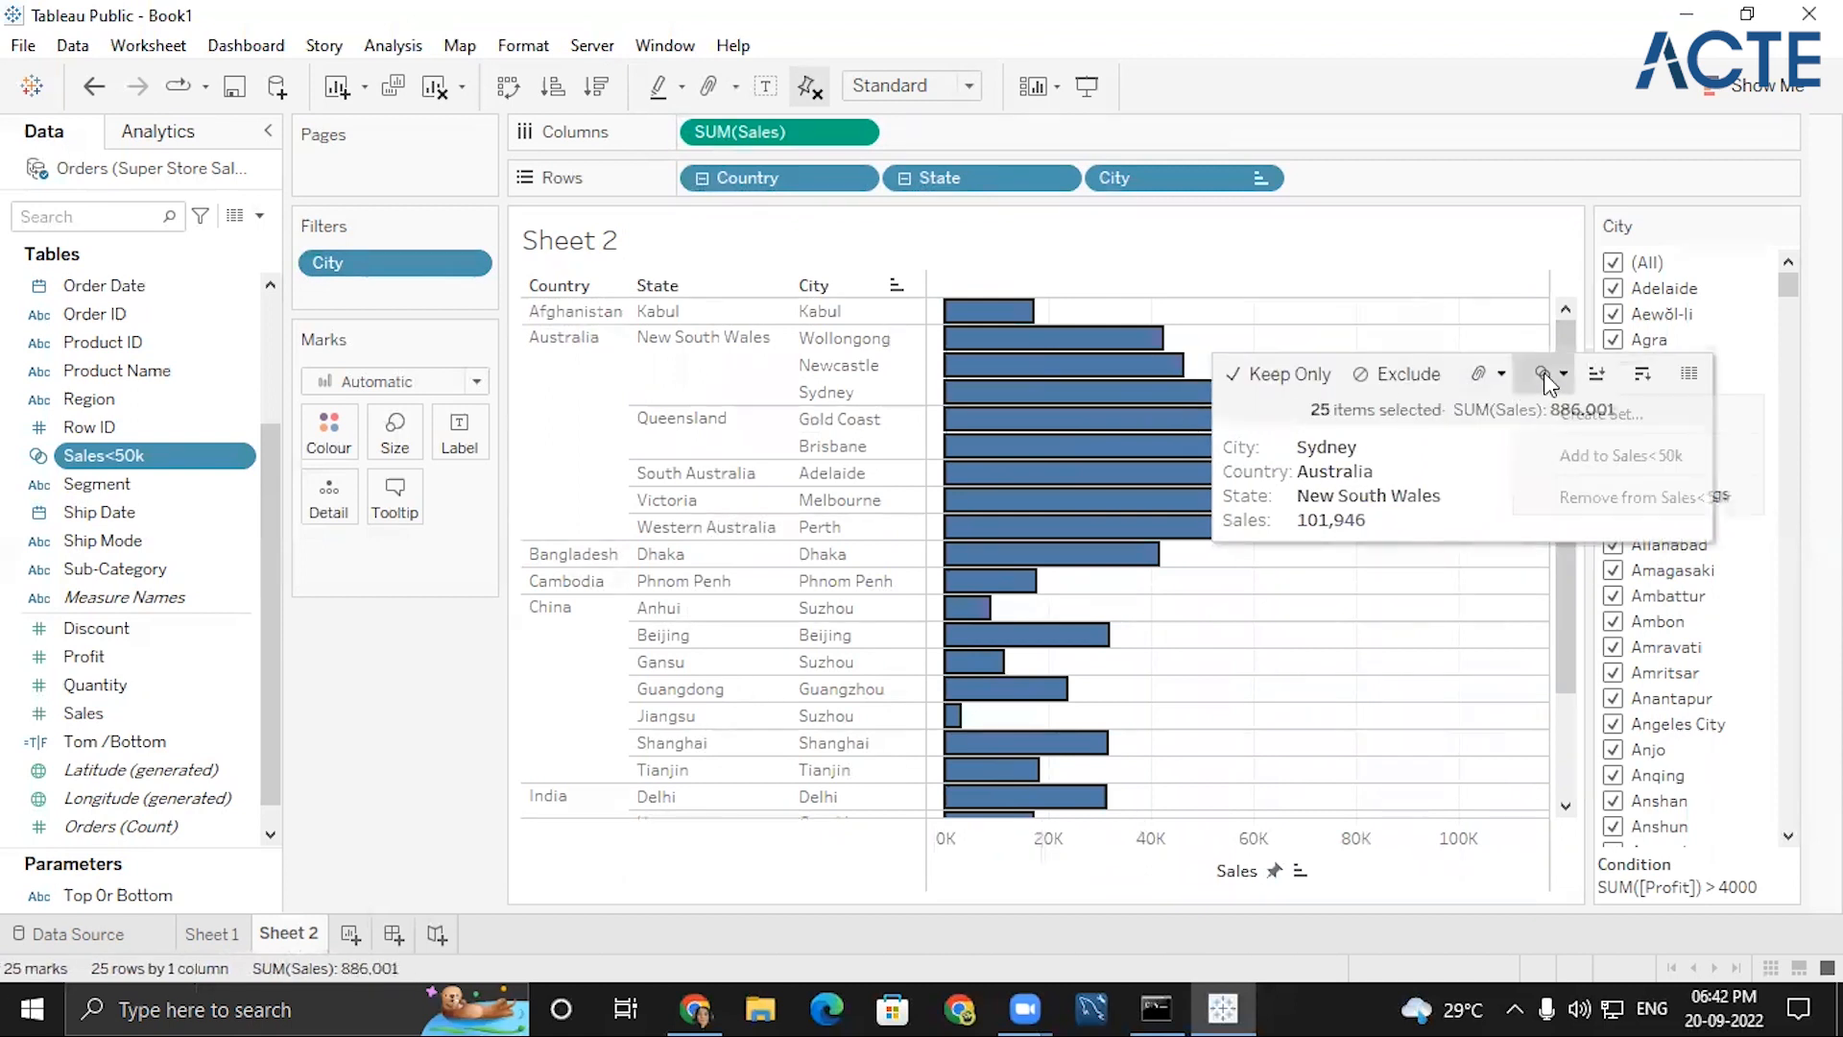
left_click(1598, 411)
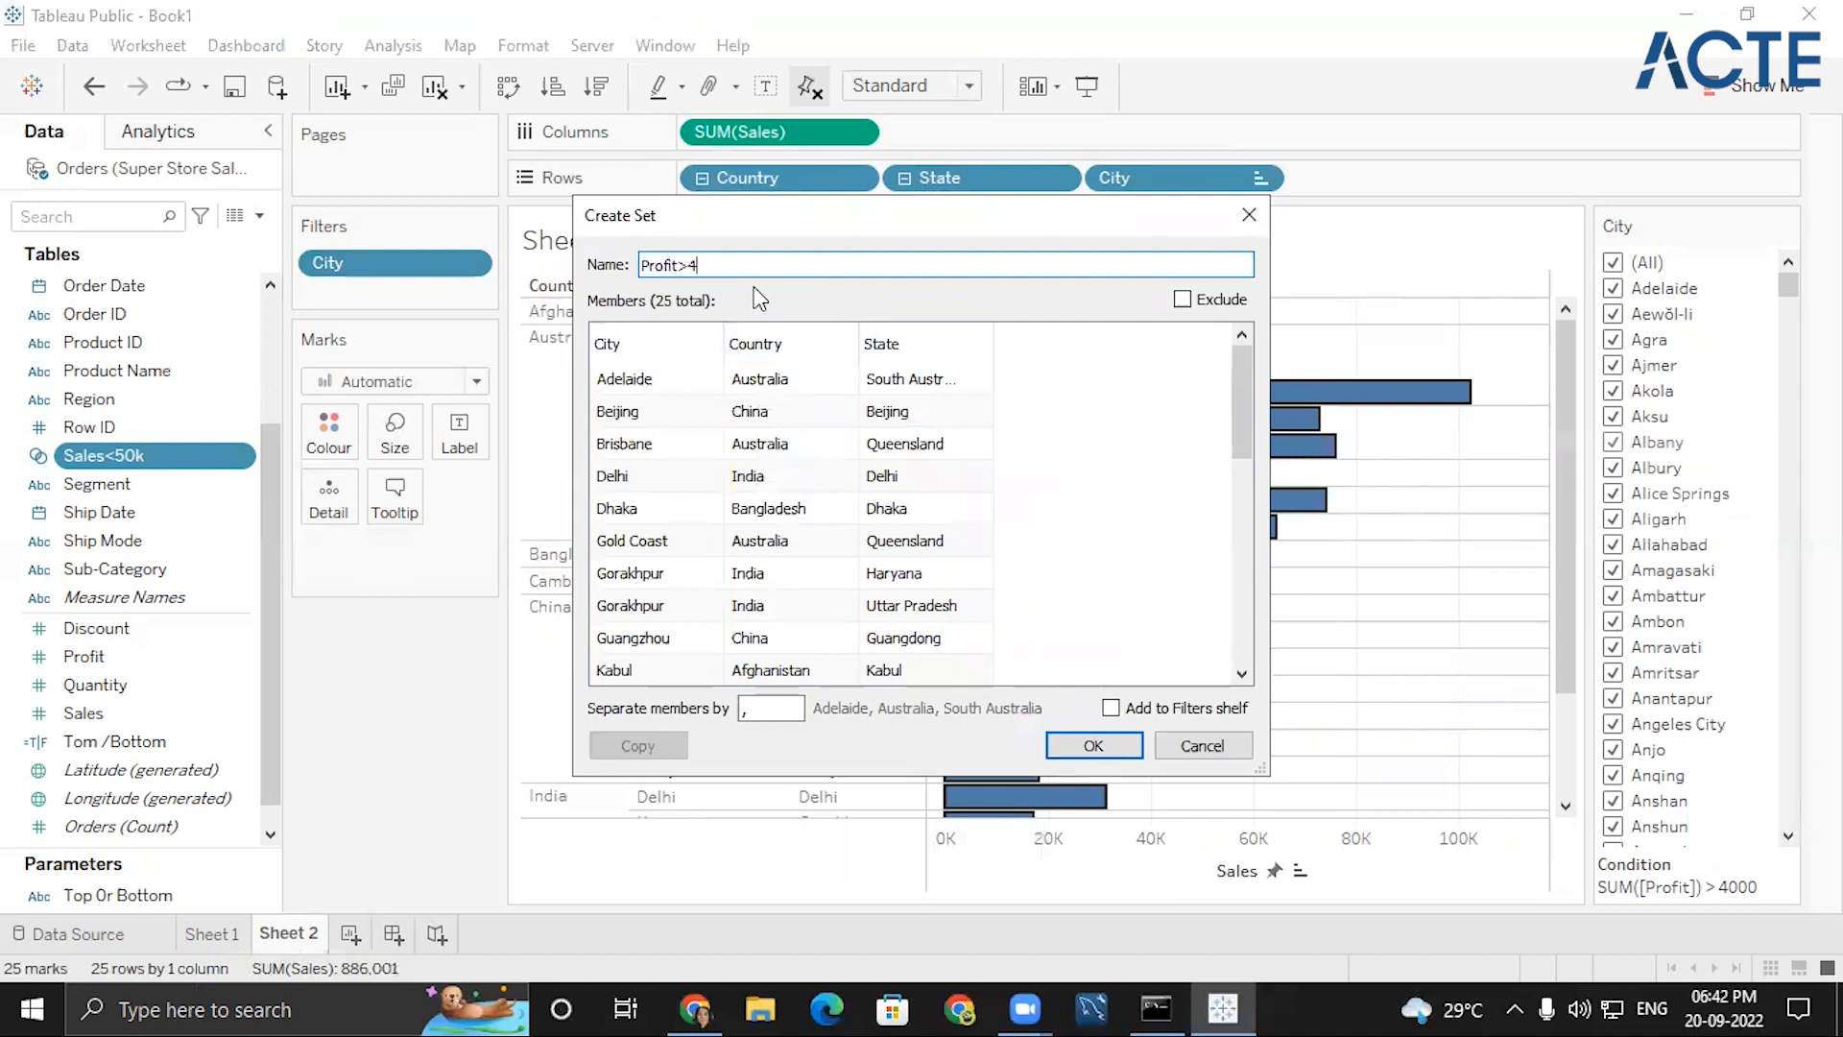
key("Return")
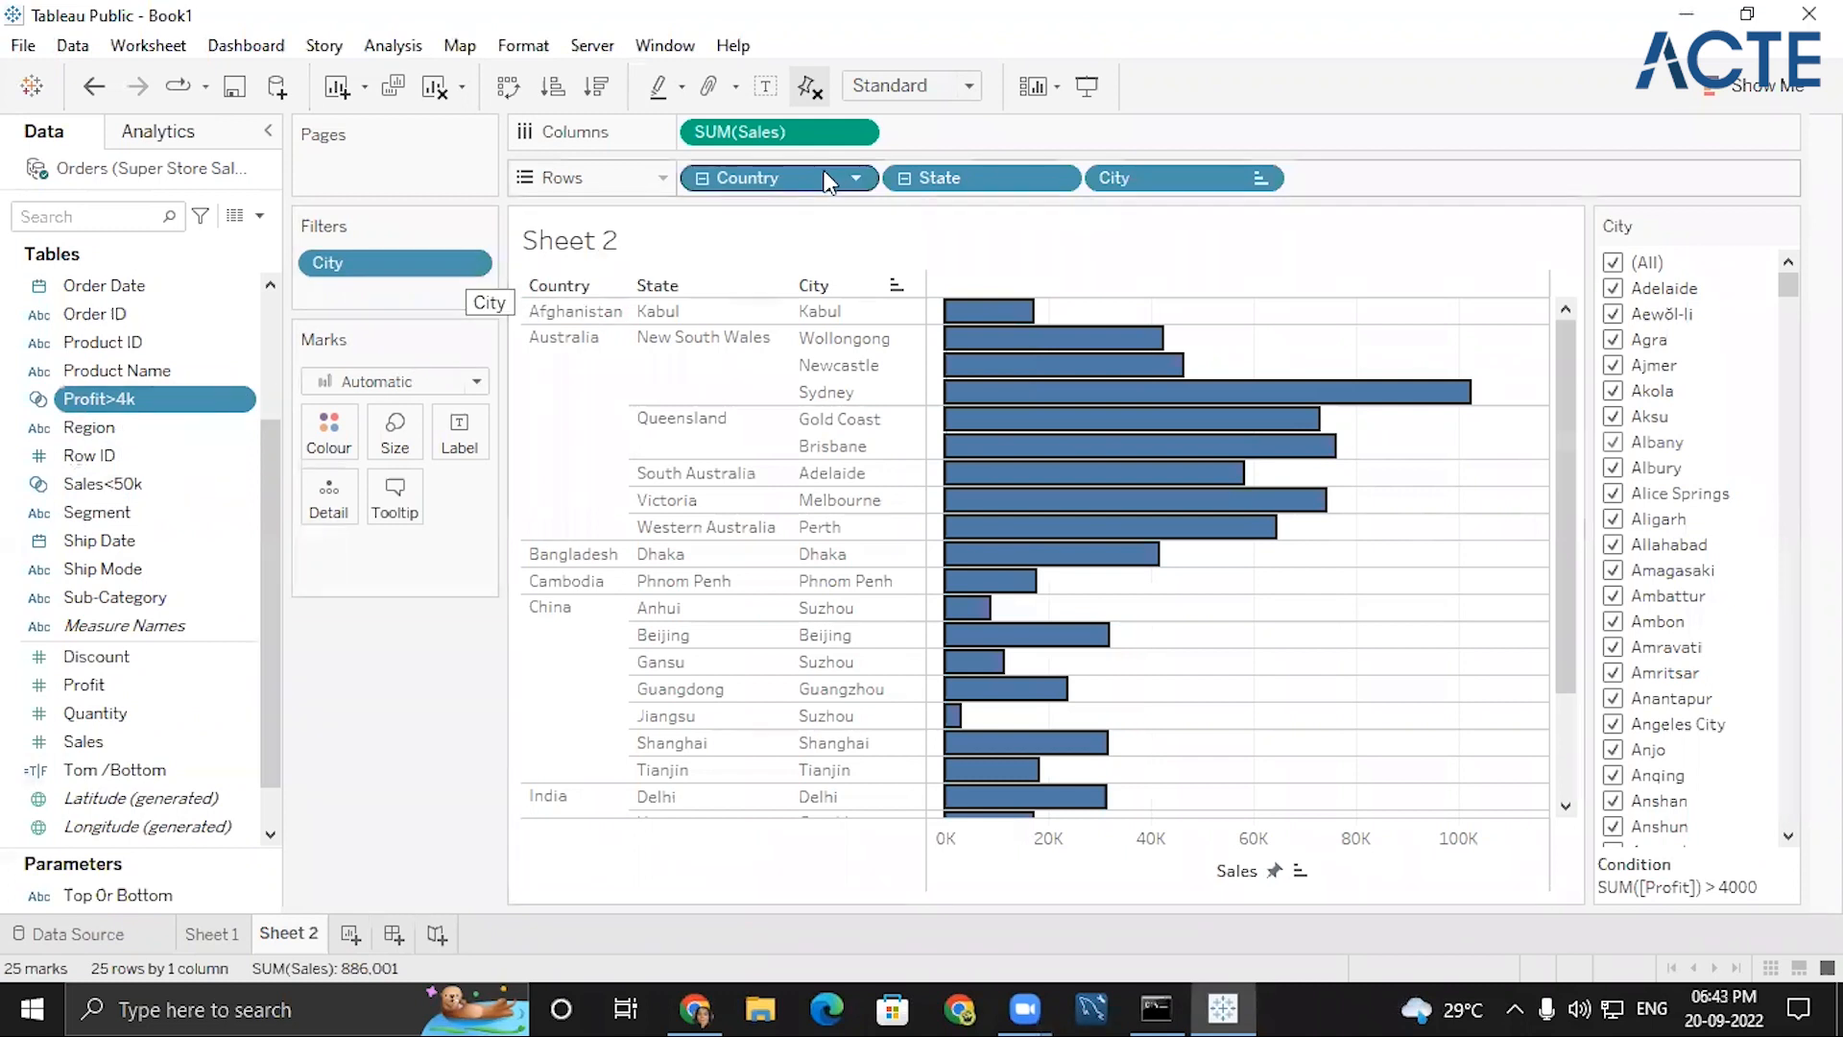
- Remove SUM(Sales) from the columns of Sheet 2
left_click(854, 134)
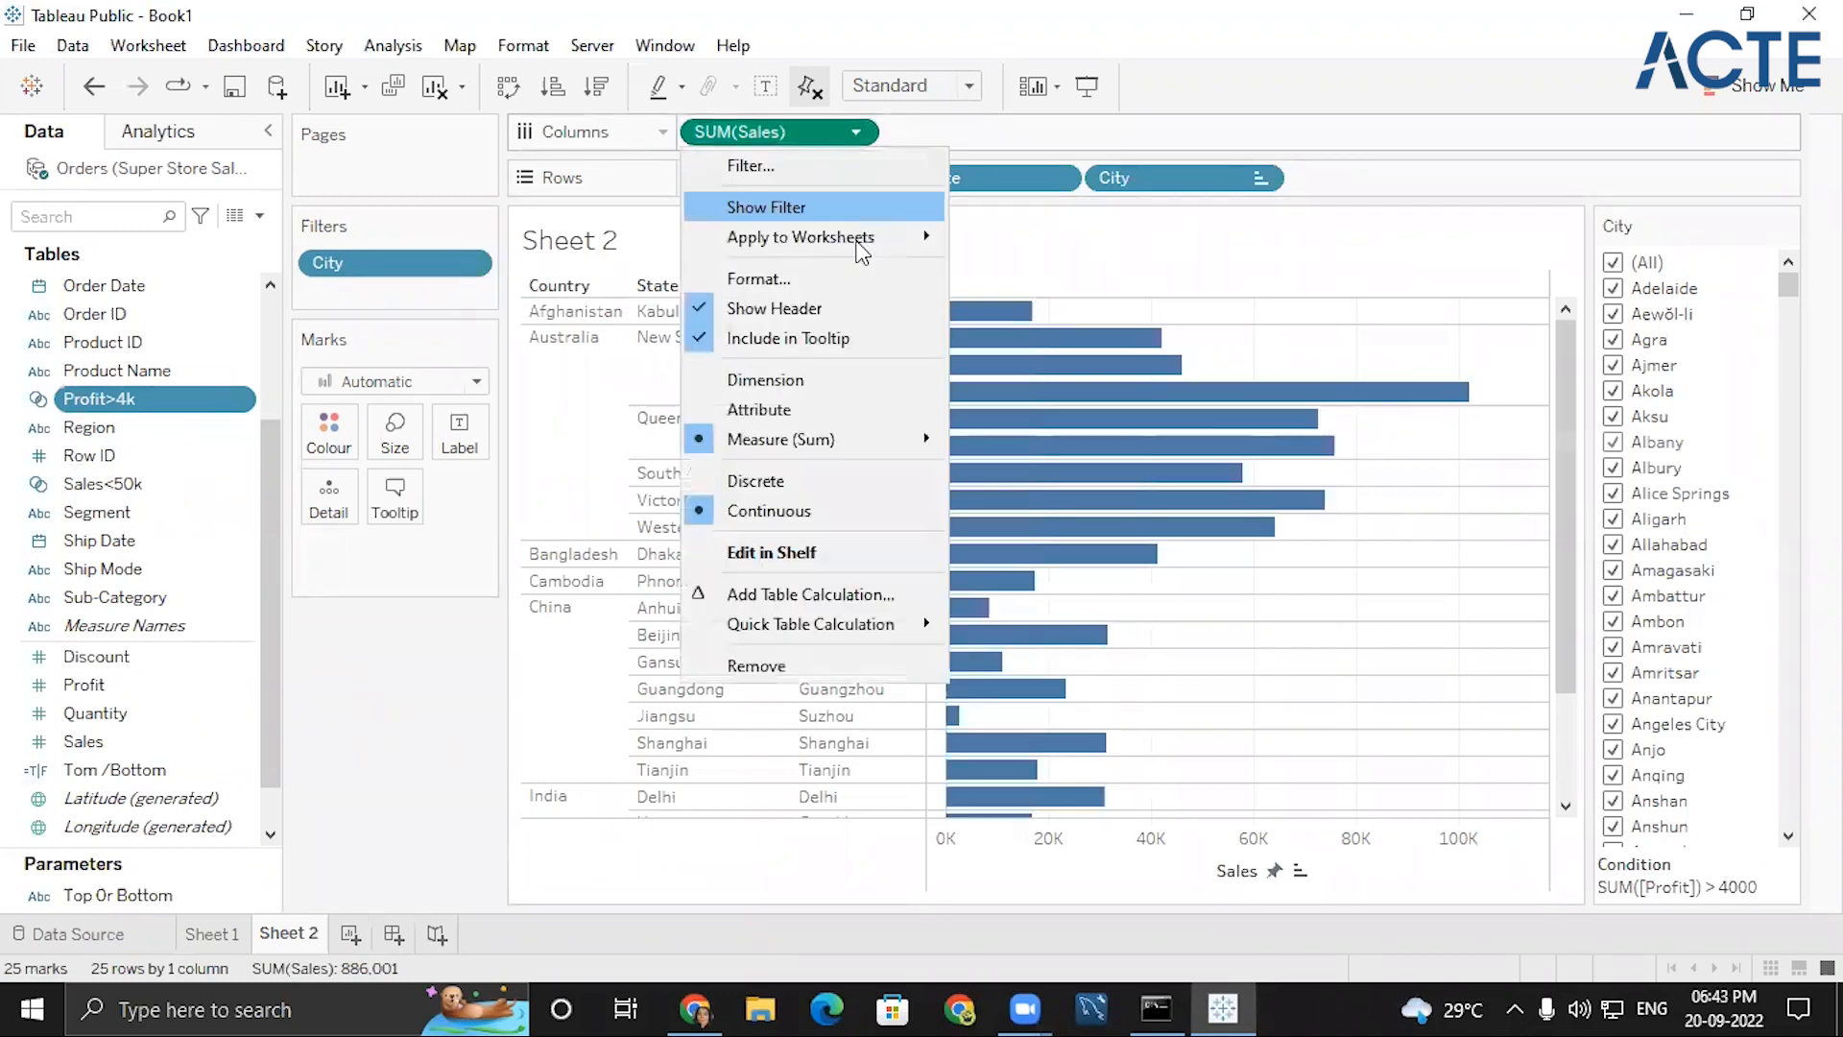
left_click(791, 666)
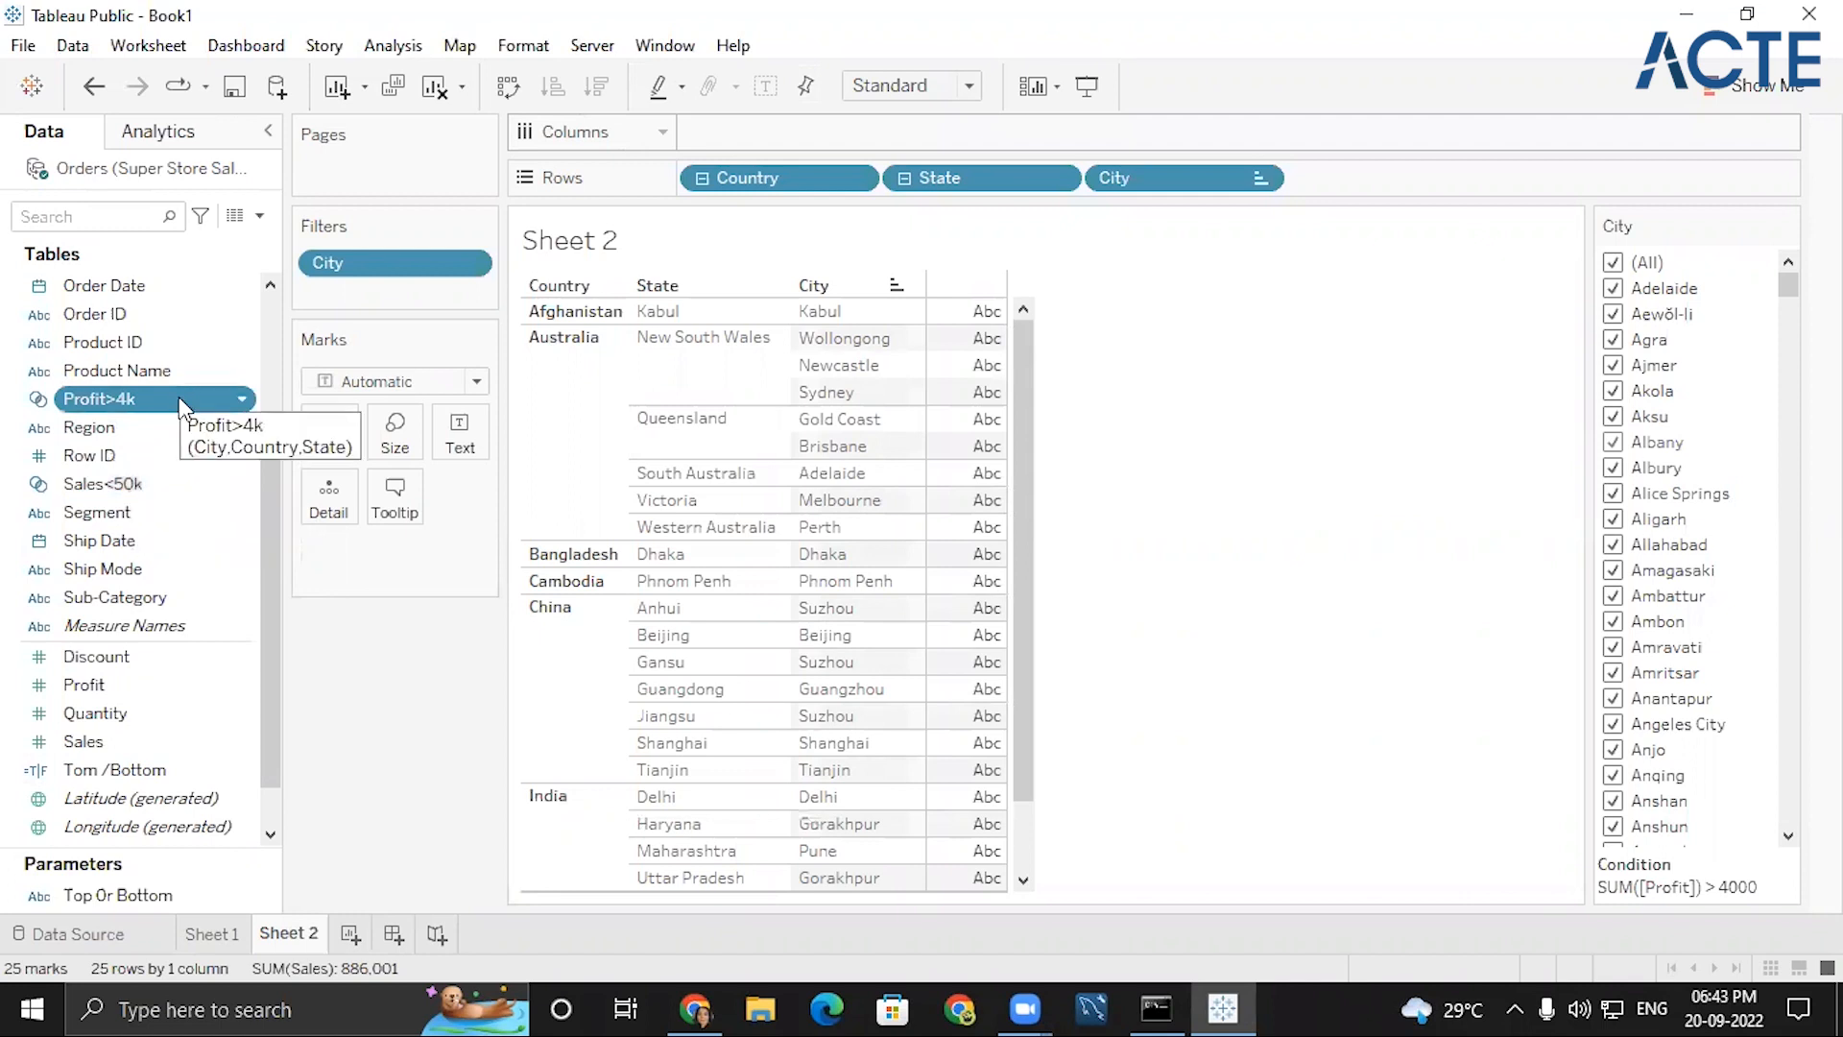
- Create a combined set named "Sales & profit >50k &4k" from the shared members of Sales<50k and Profit>4k
left_click(245, 483)
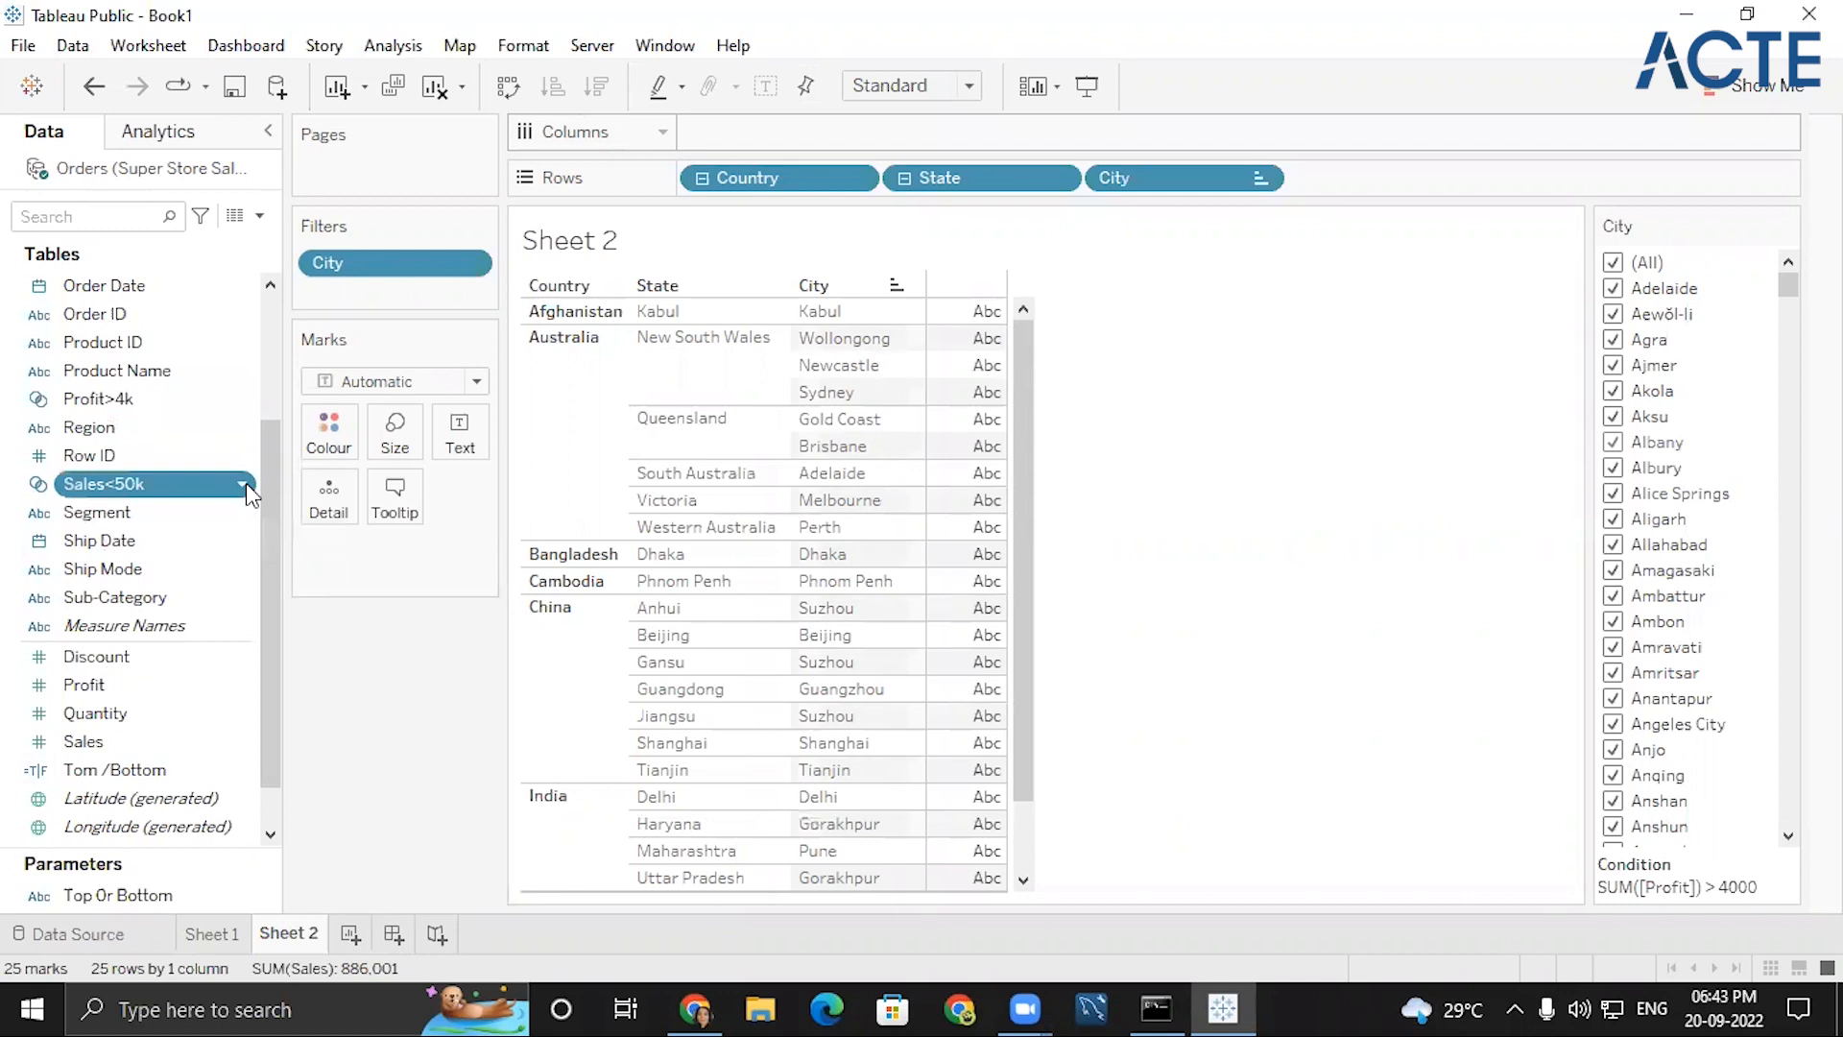
left_click(243, 485)
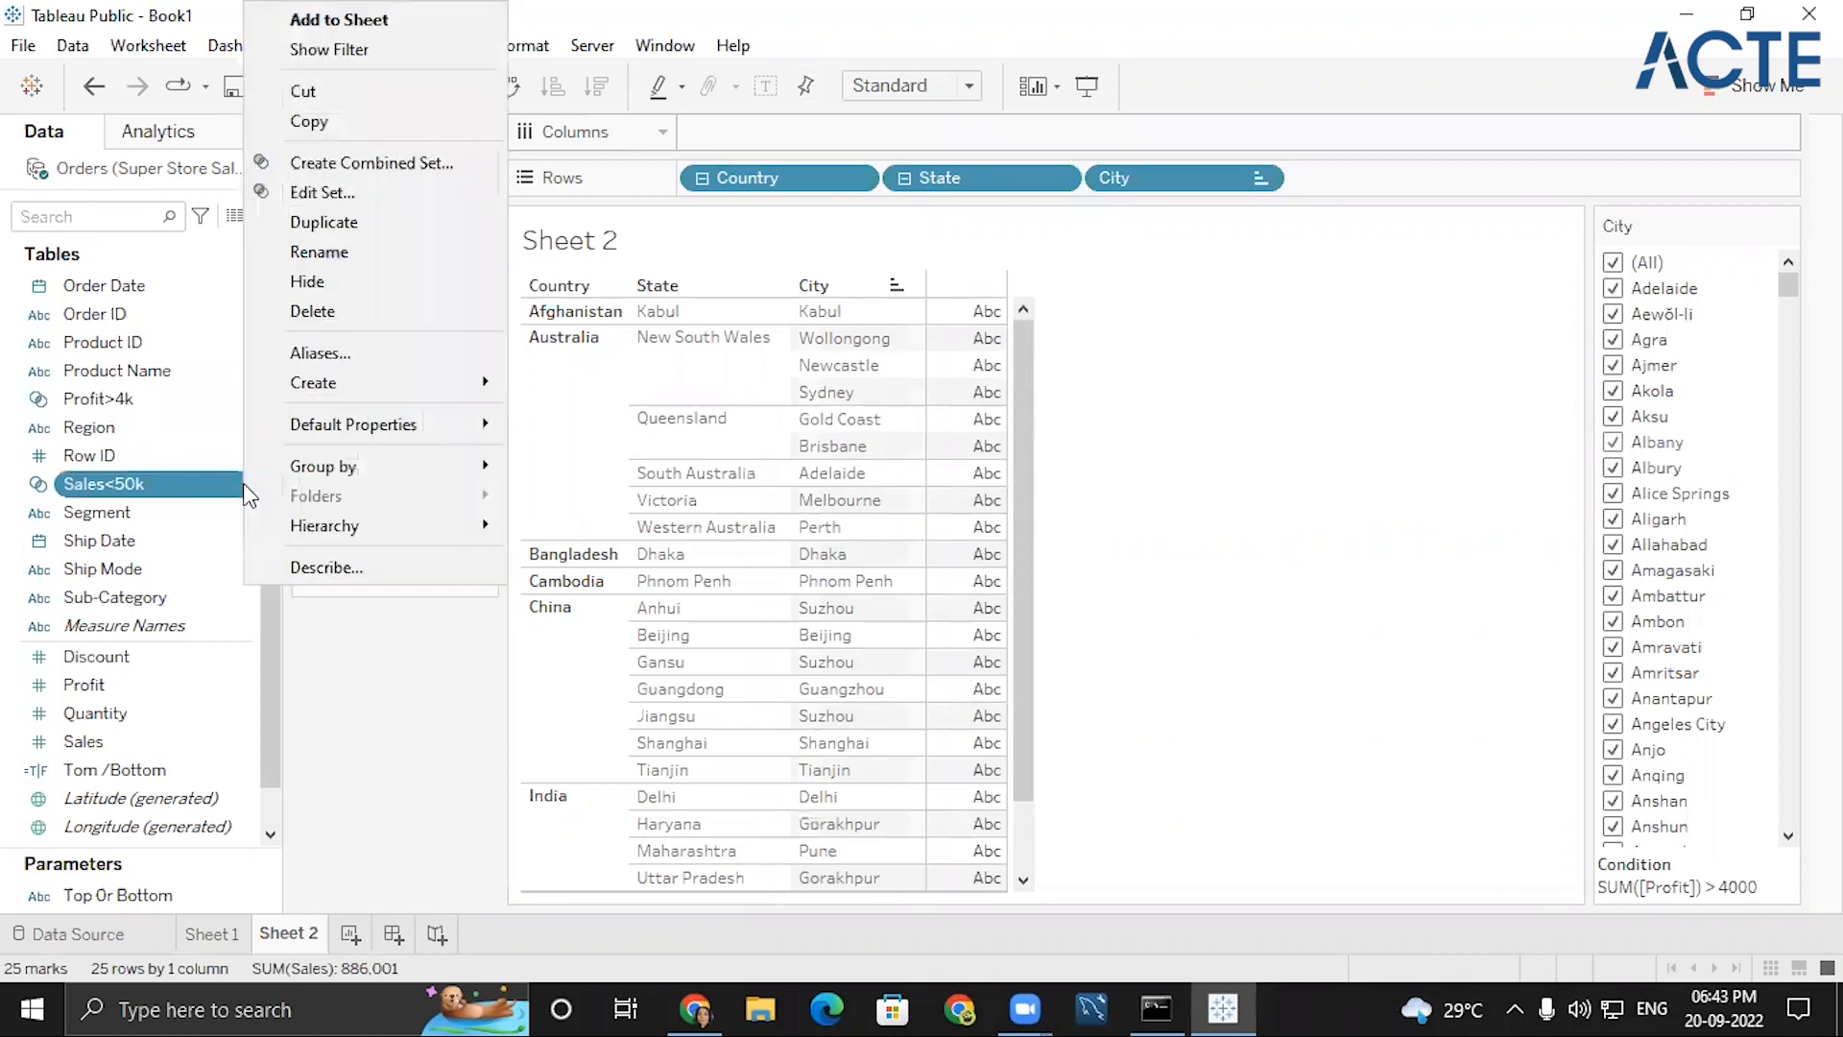
left_click(345, 167)
left_click(1085, 427)
left_click(994, 451)
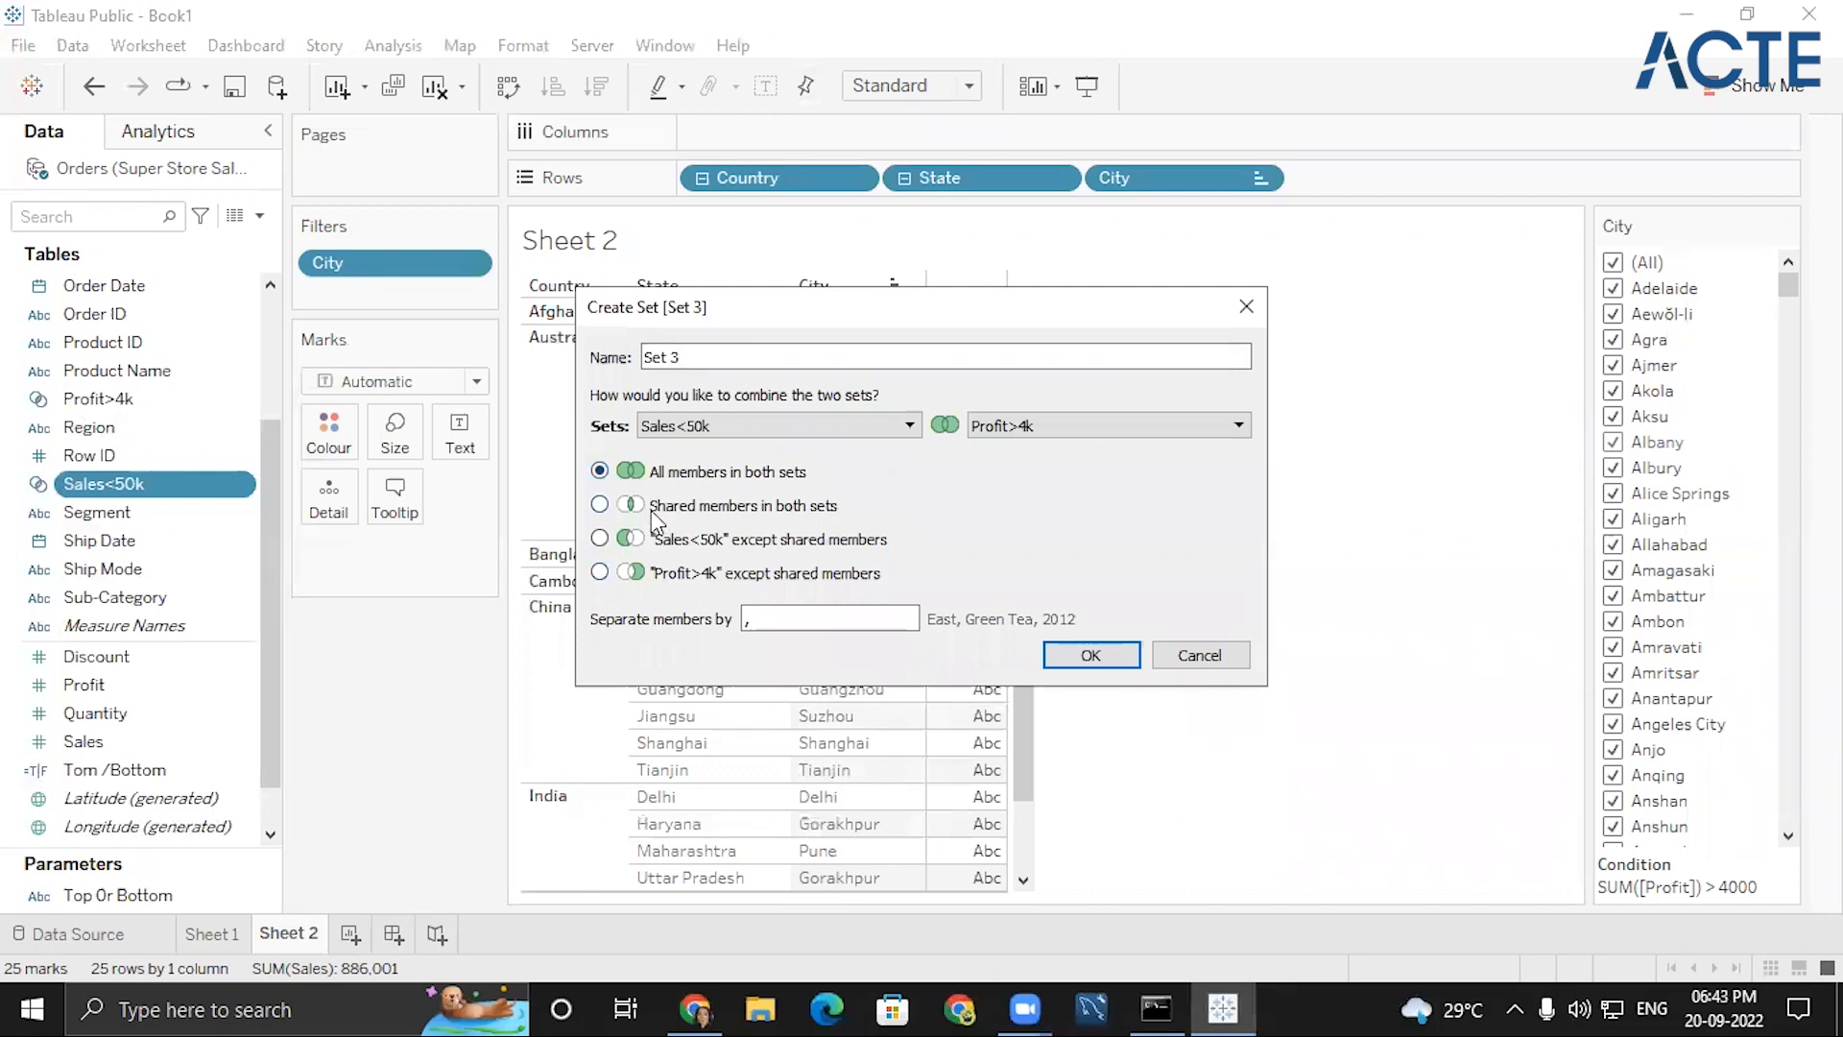
left_click(721, 362)
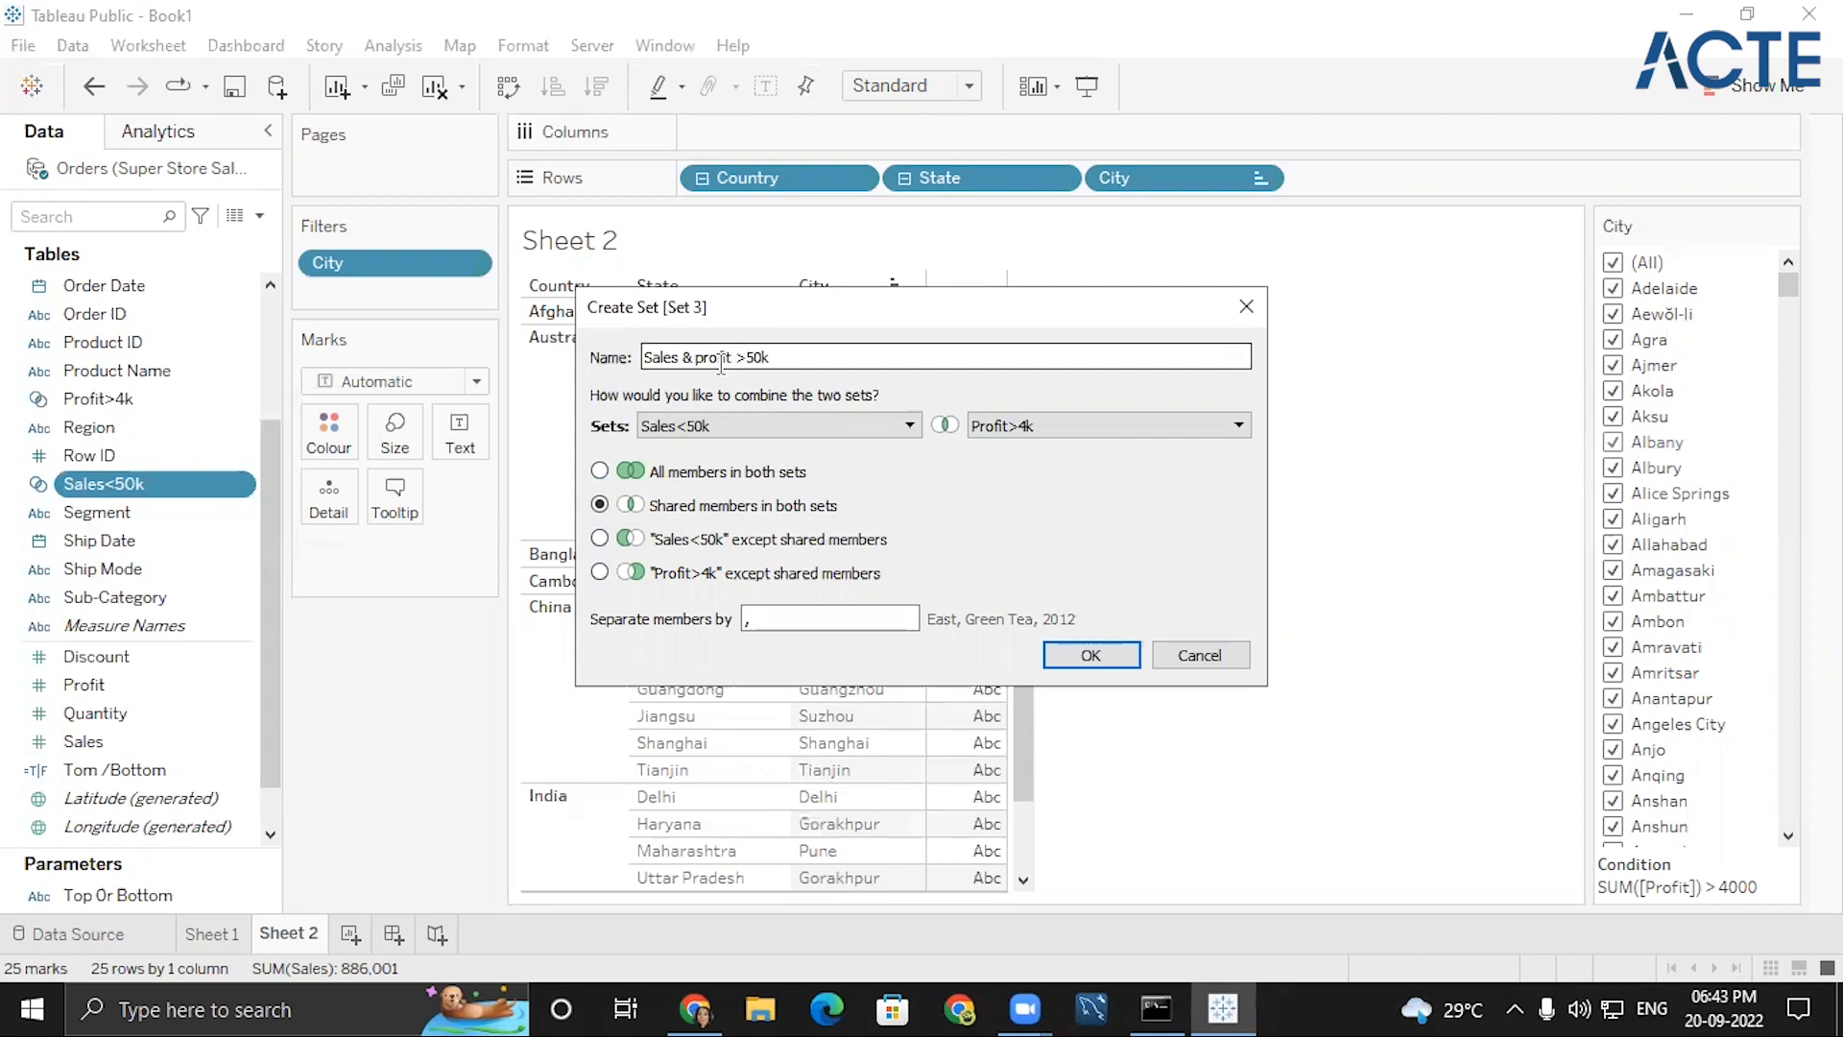
type("k")
key("Return")
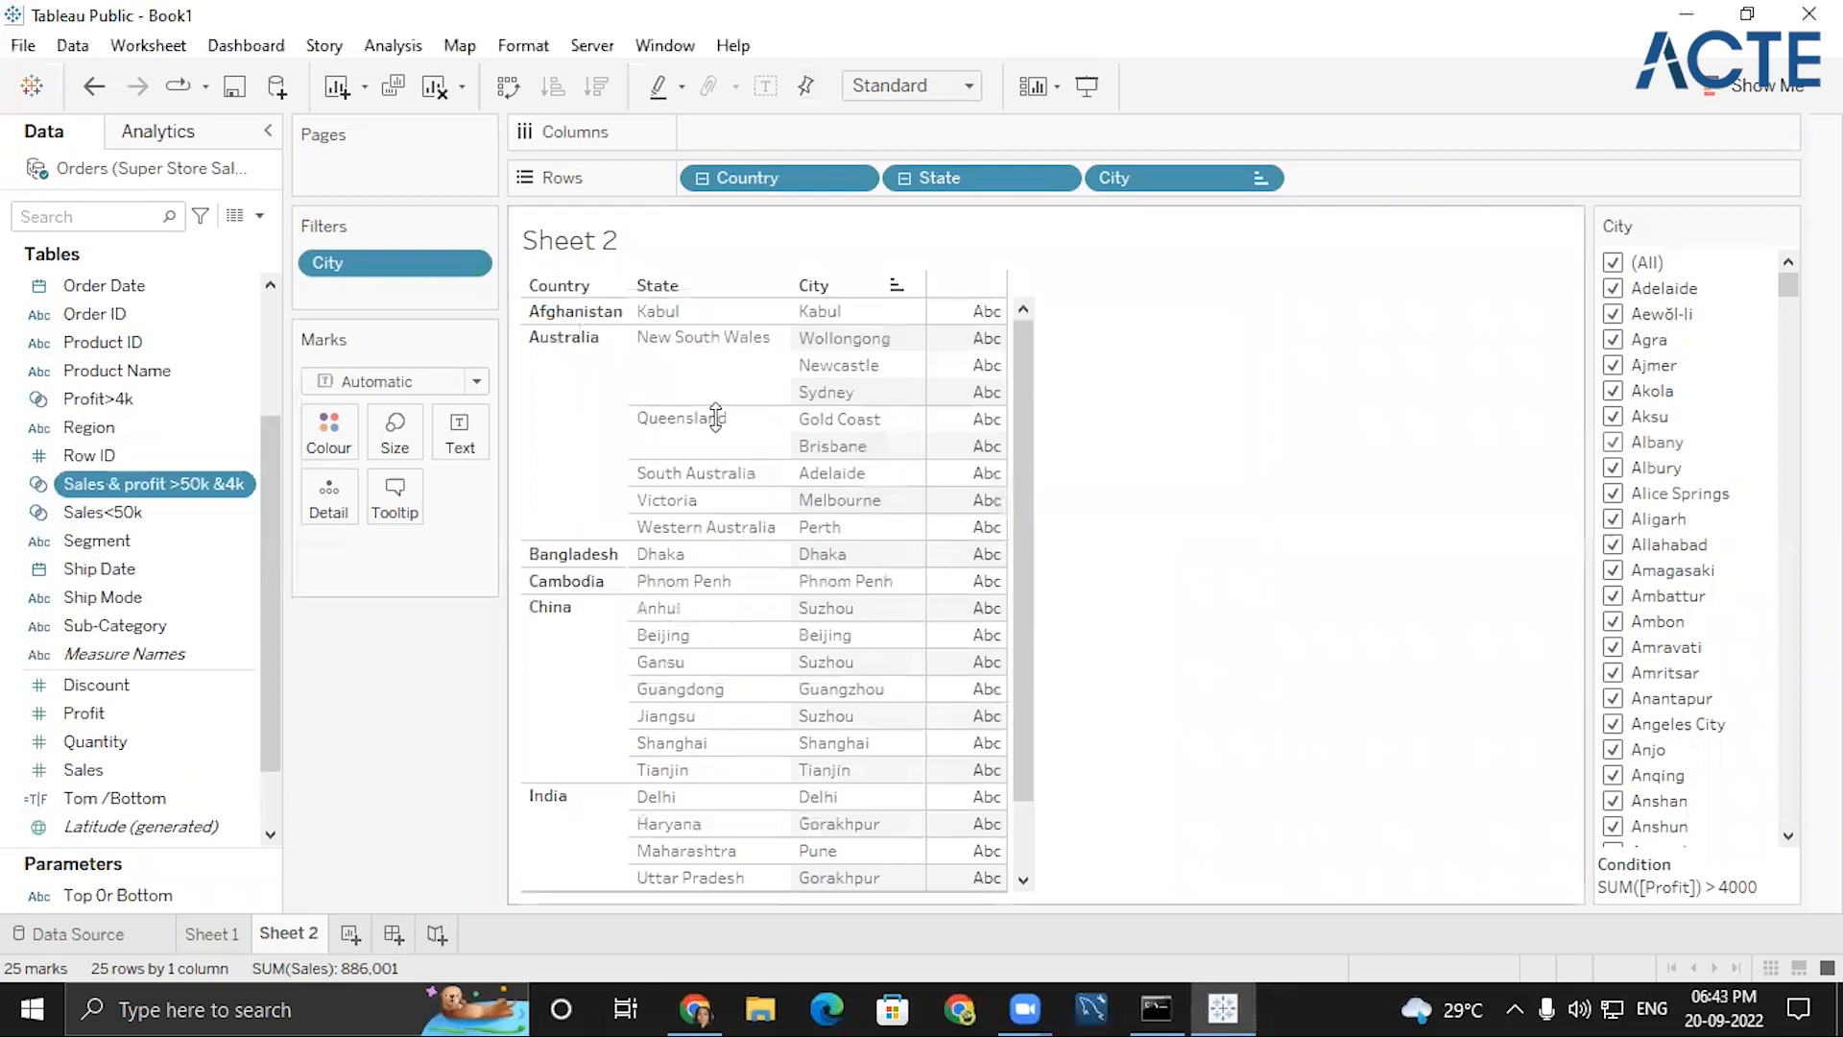
- Add the combined set to the rows as an In/Out field and remove the City filter
double_click(168, 491)
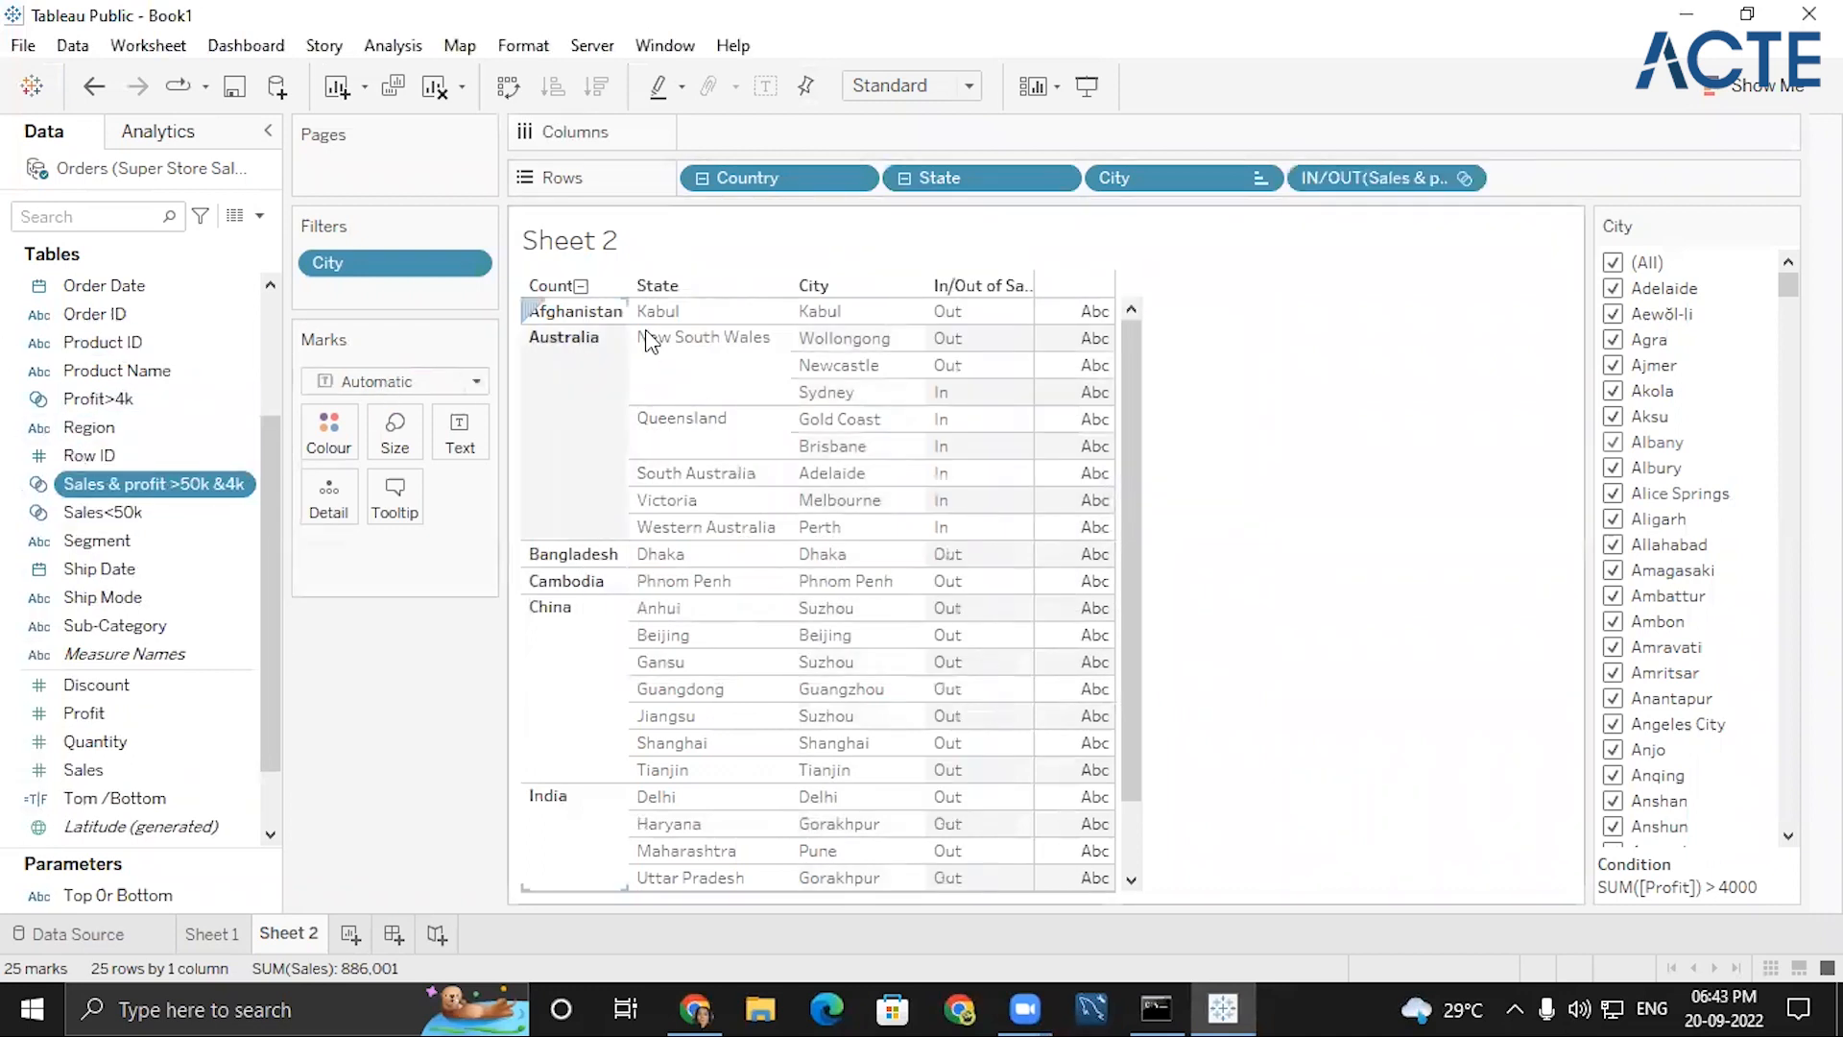
left_click(469, 265)
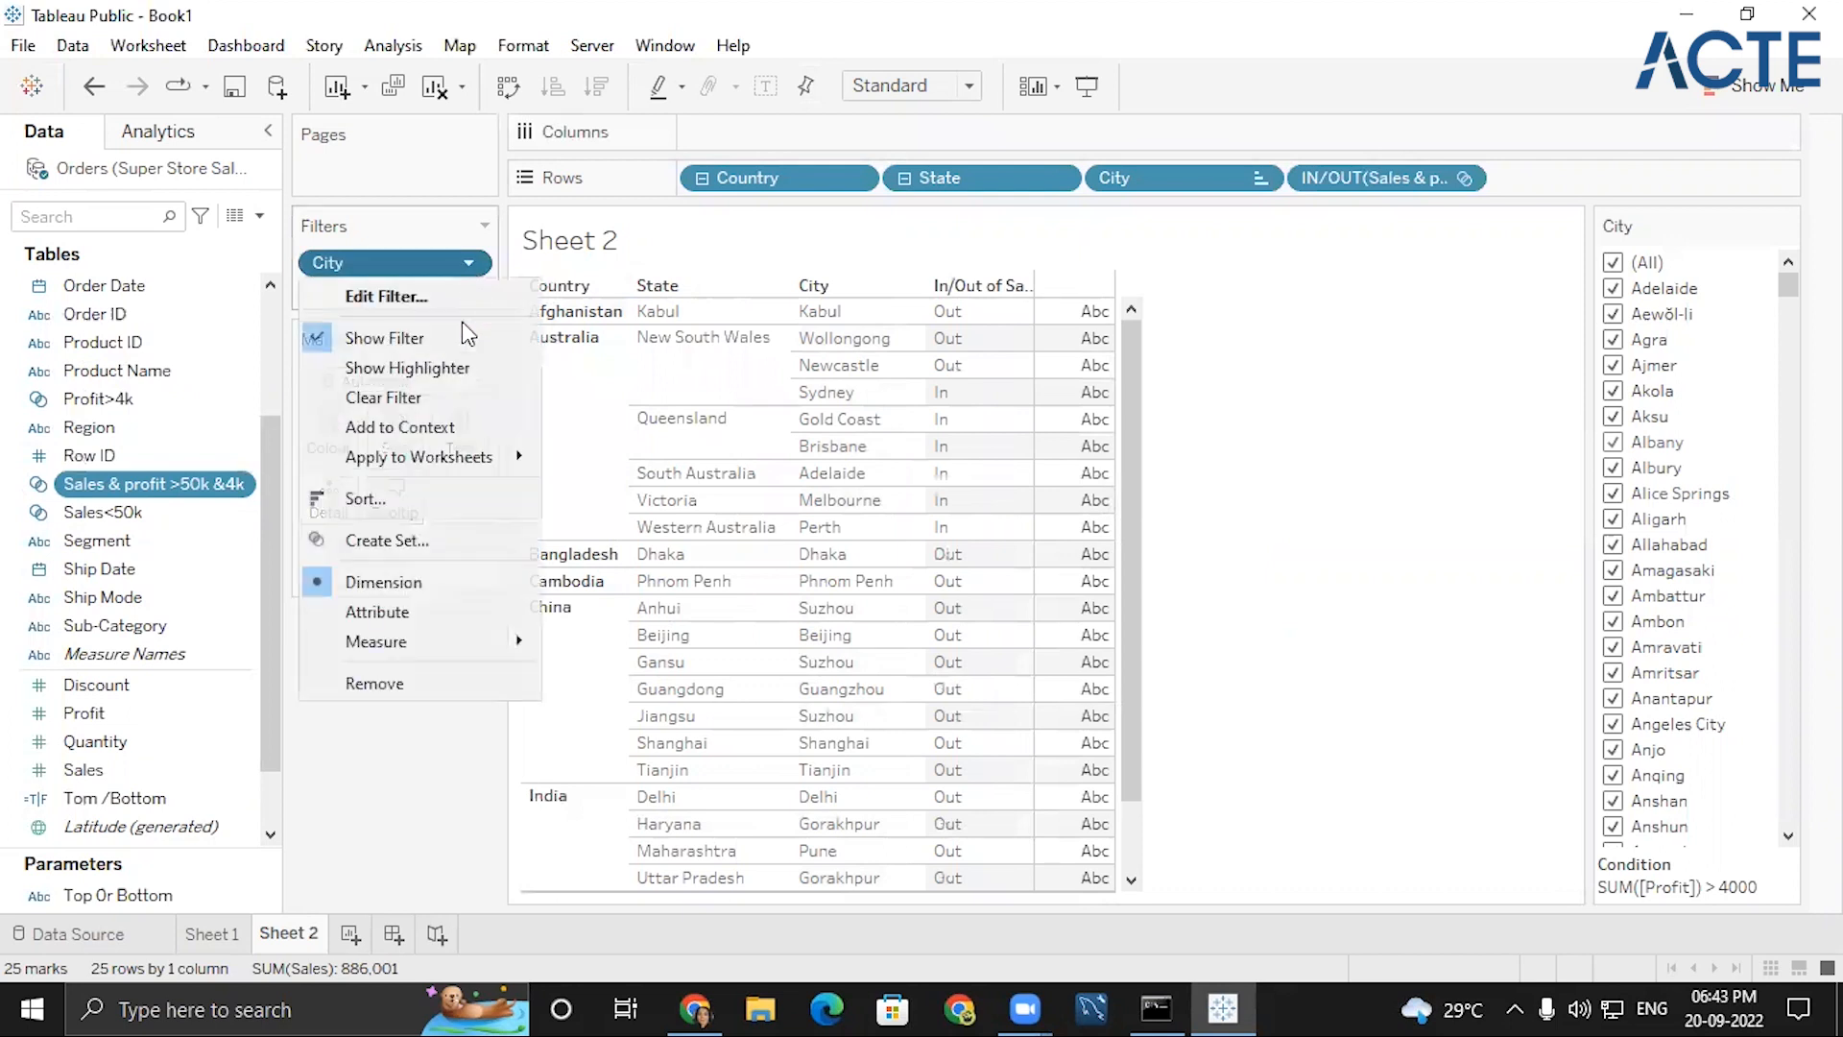
left_click(403, 680)
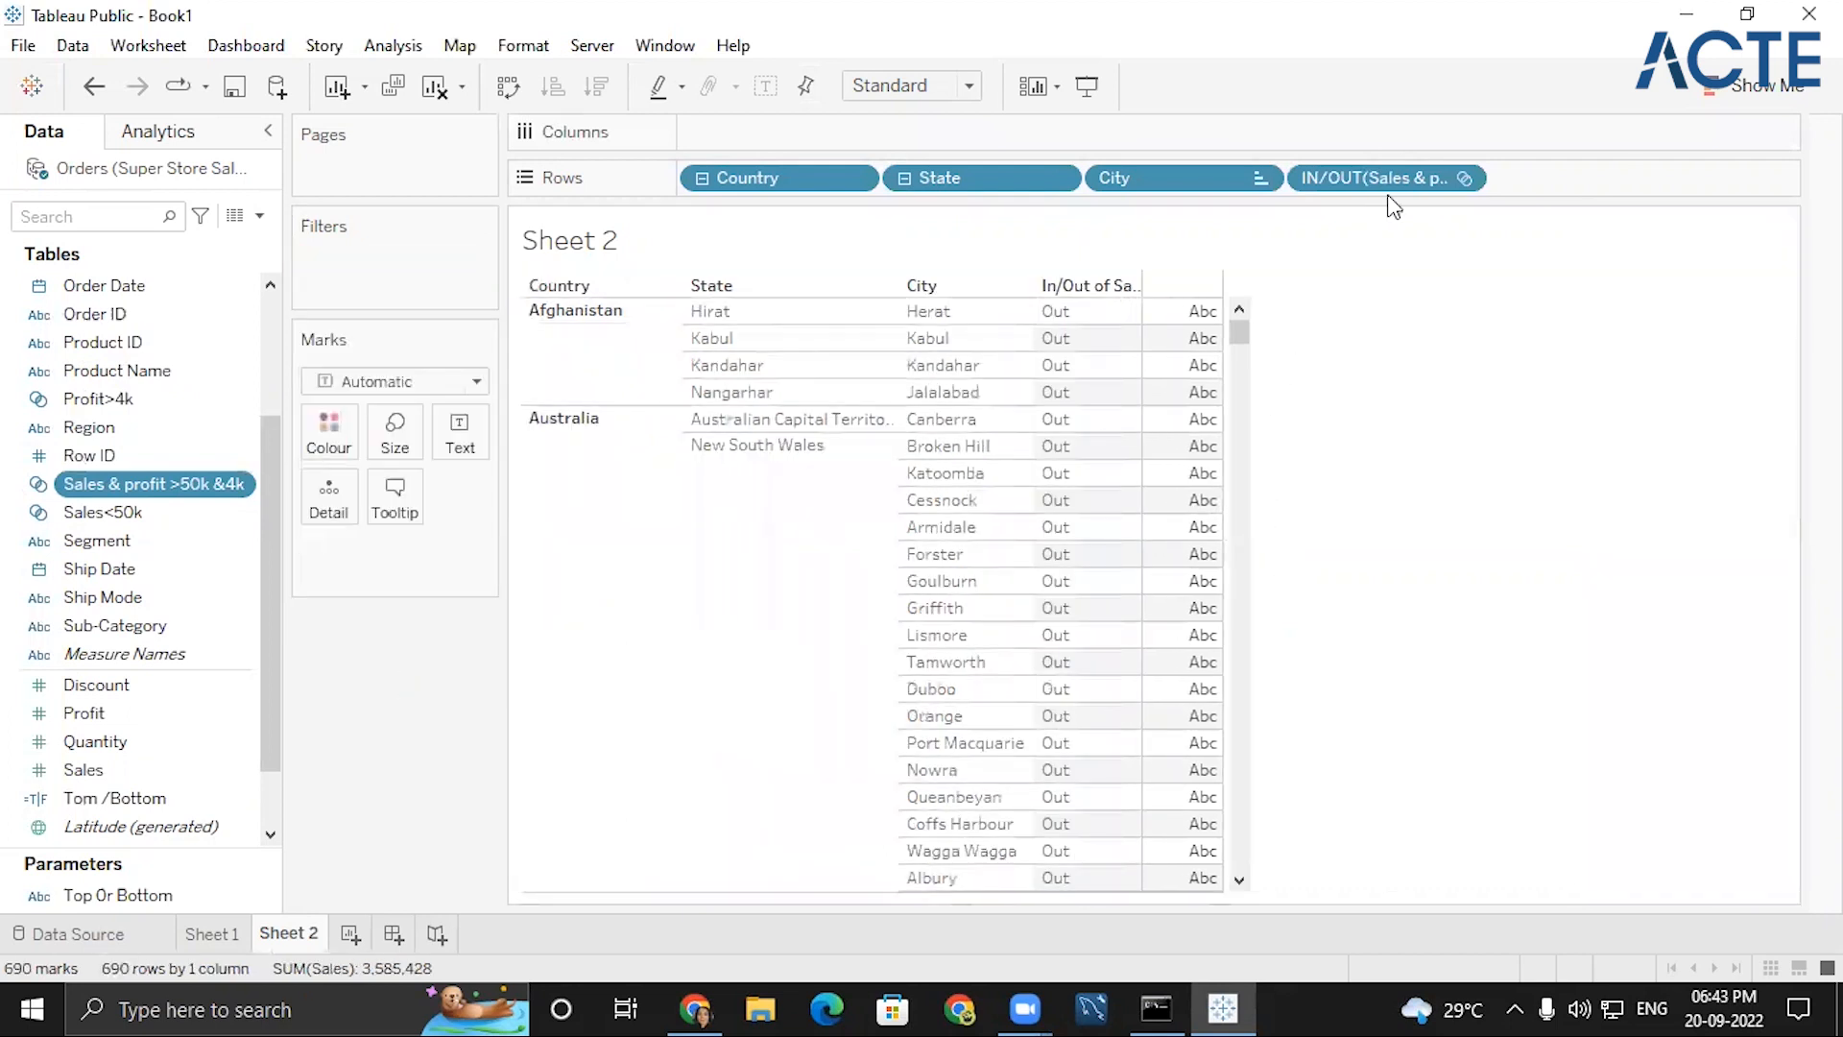
- Filter the combined set's In/Out field to keep only the In members
left_click(1462, 178)
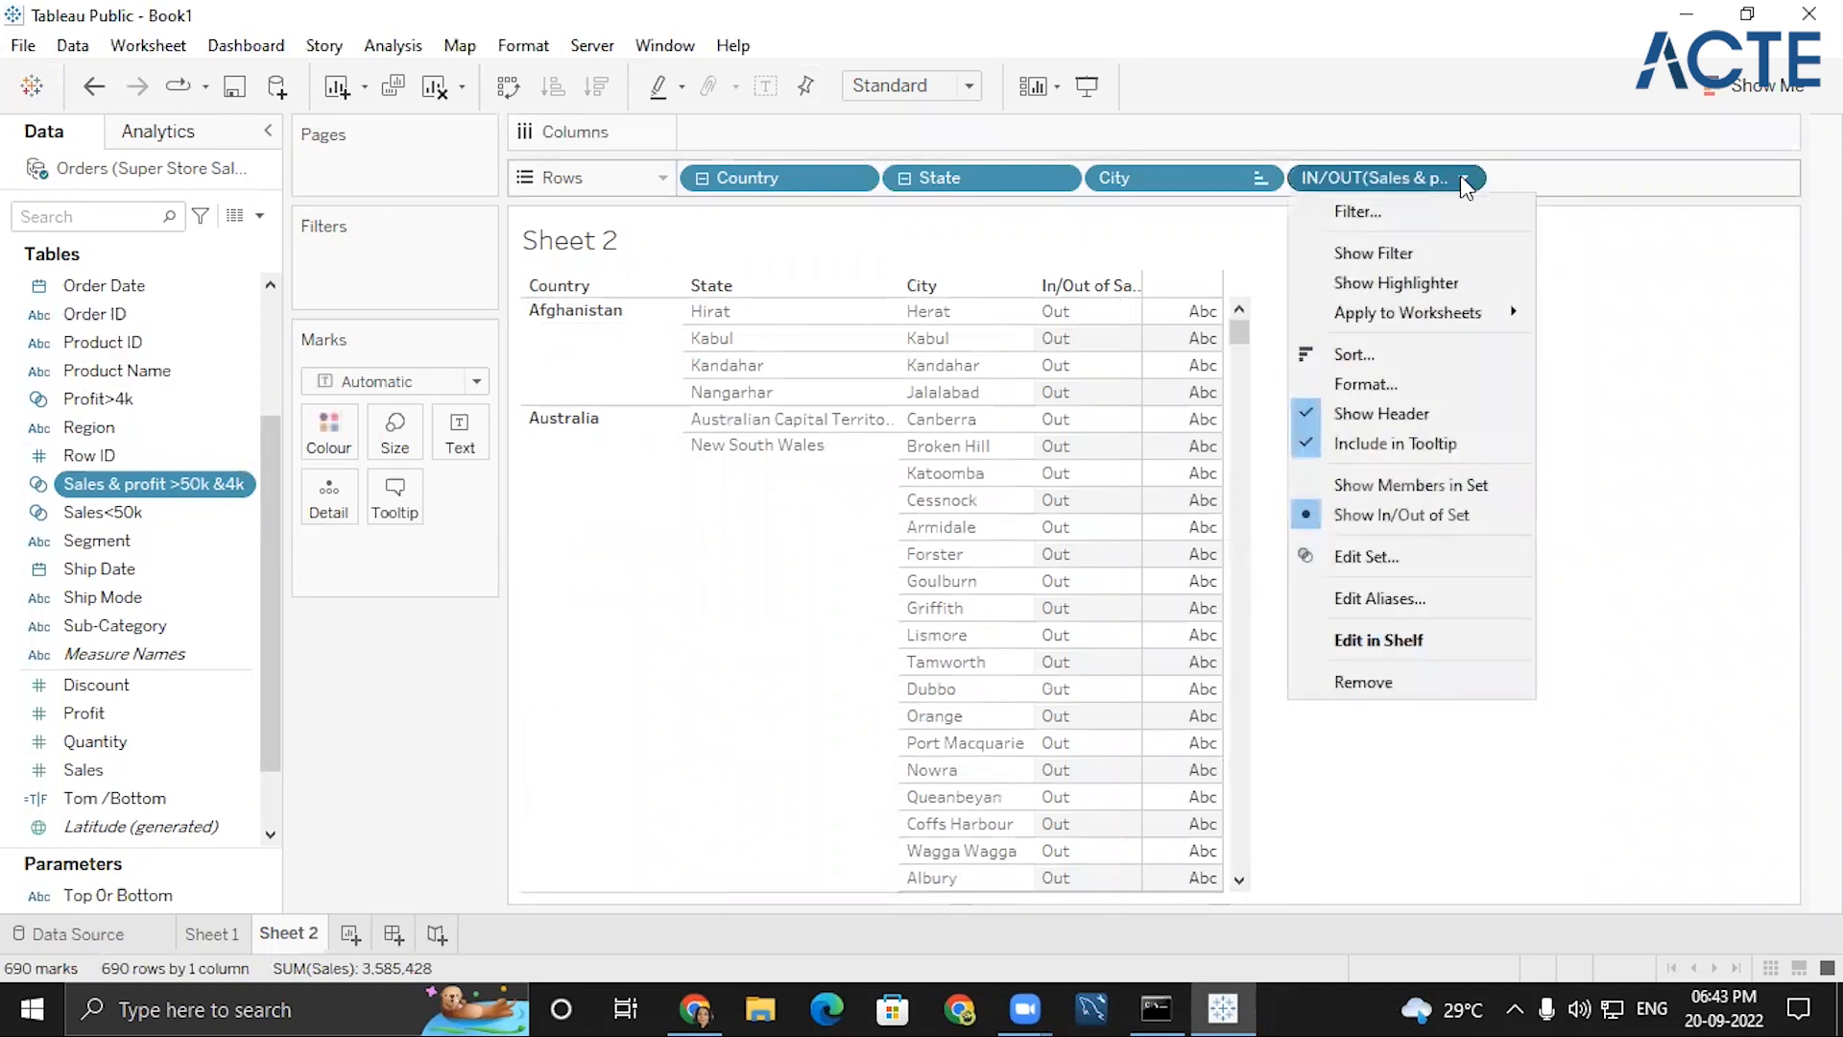
left_click(1374, 221)
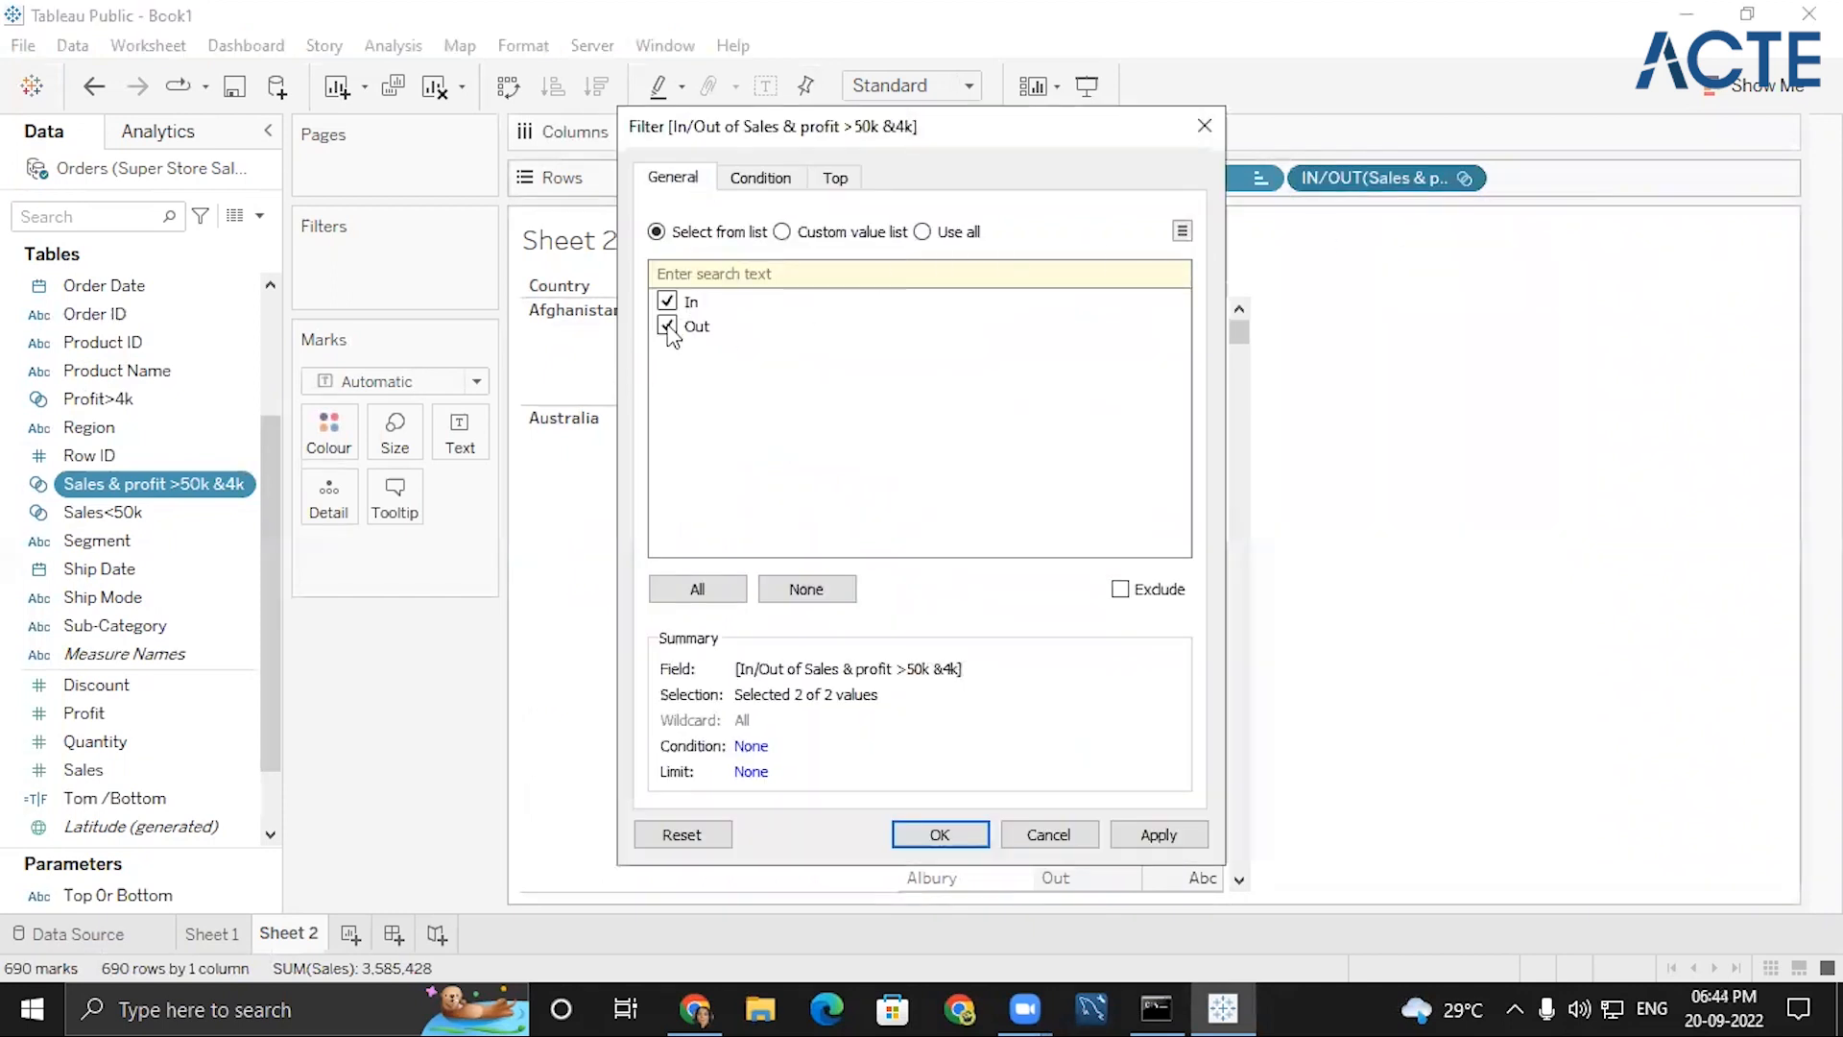
left_click(931, 841)
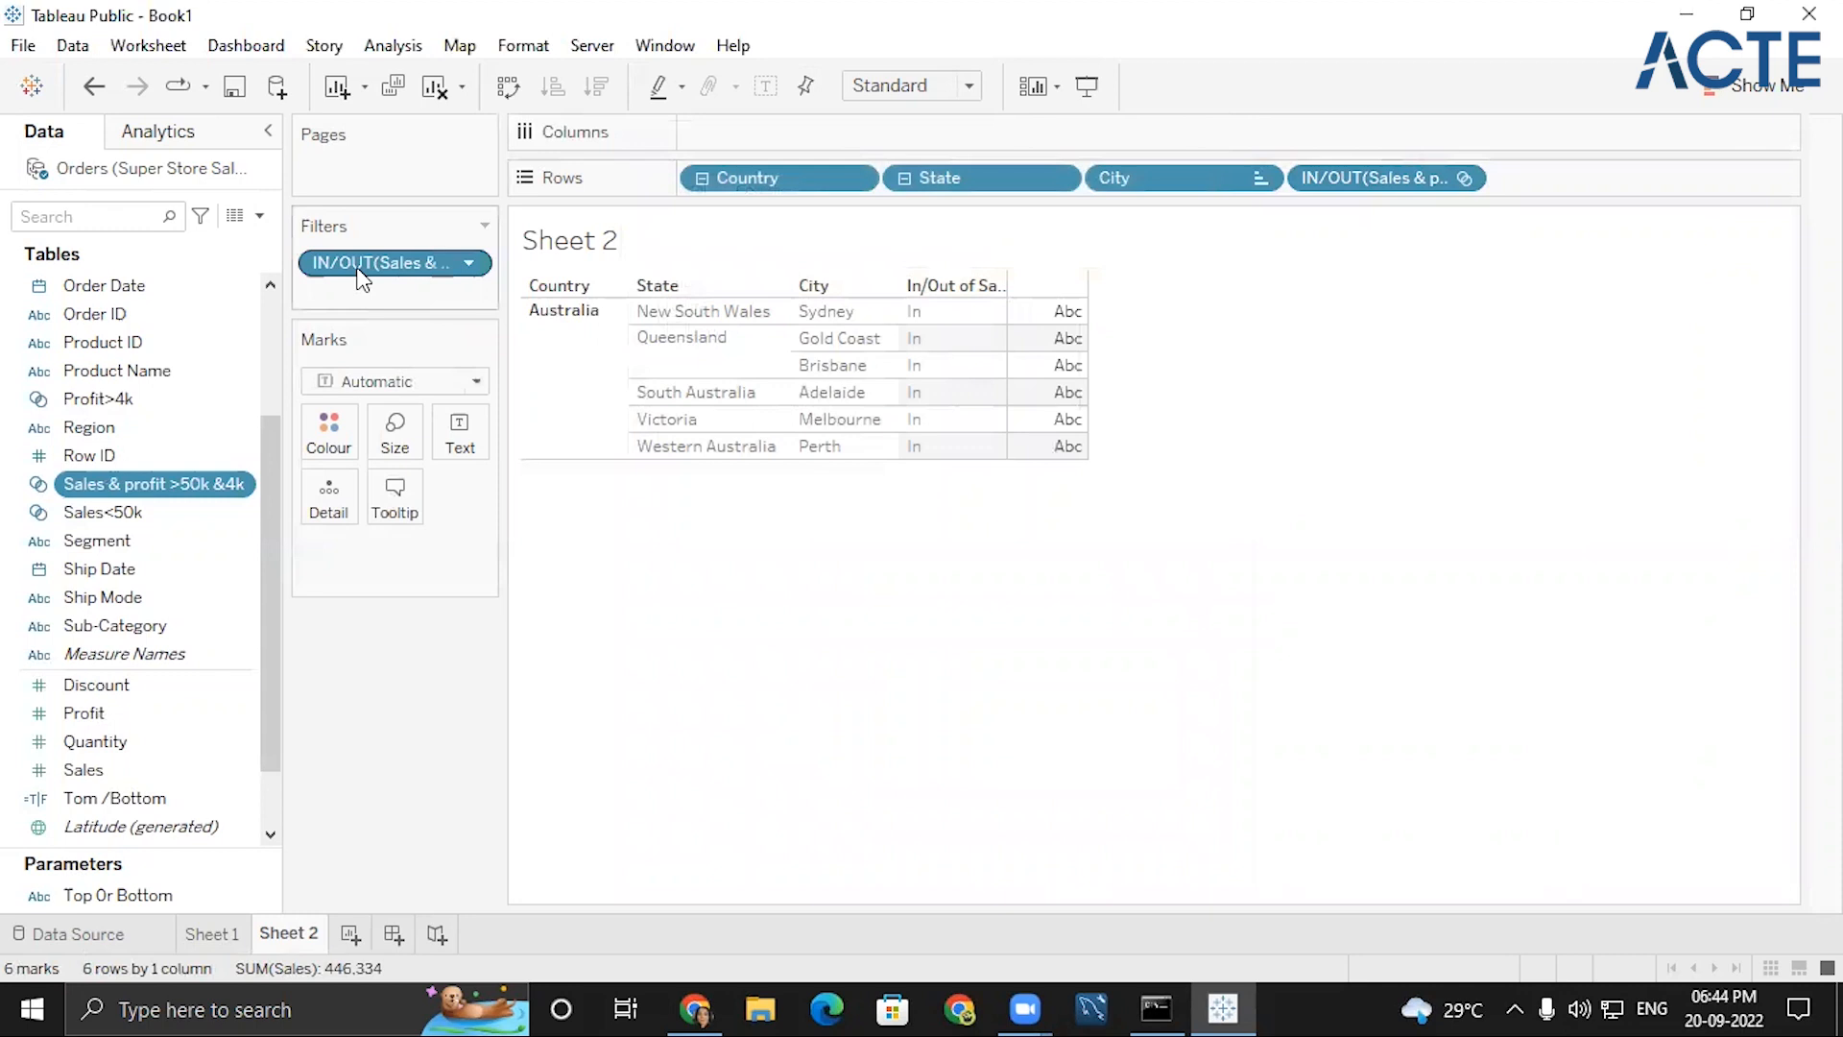
- Add Sales and Profit values to the city table and remove the In/Out set field from the rows
left_click(117, 770)
left_click(117, 718)
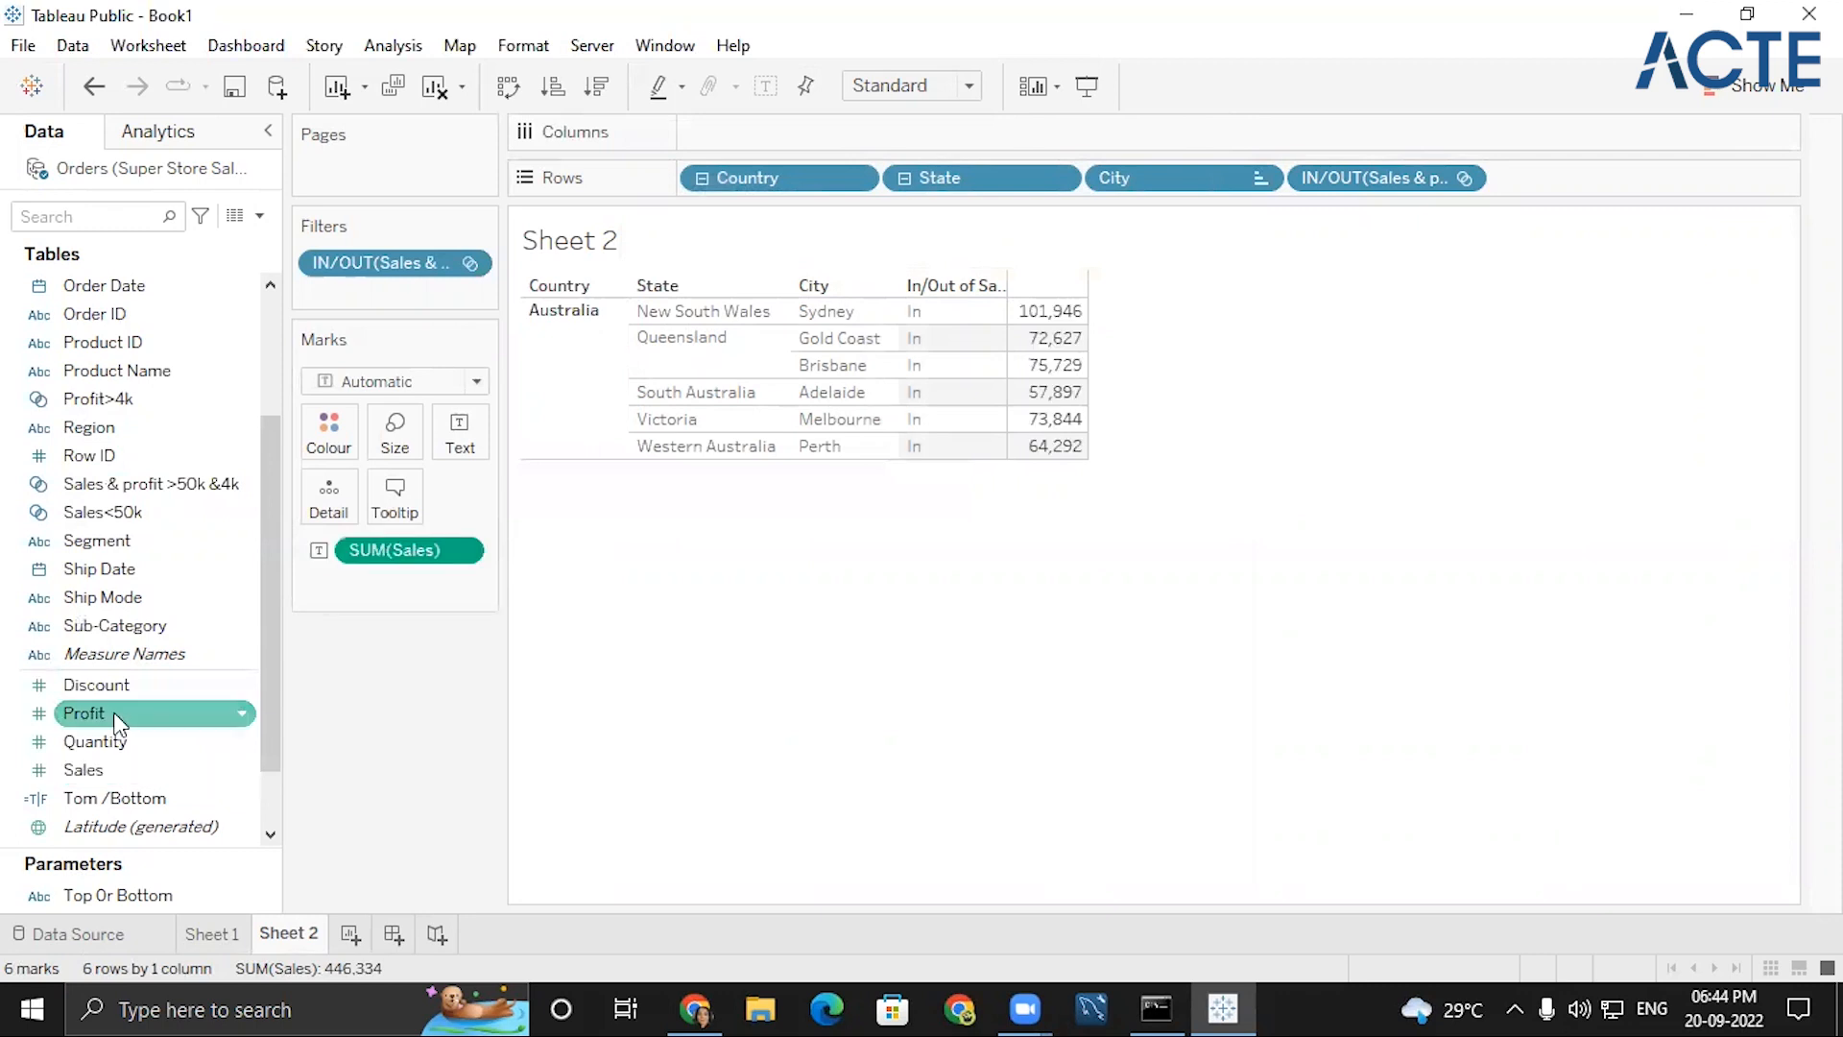
double_click(117, 715)
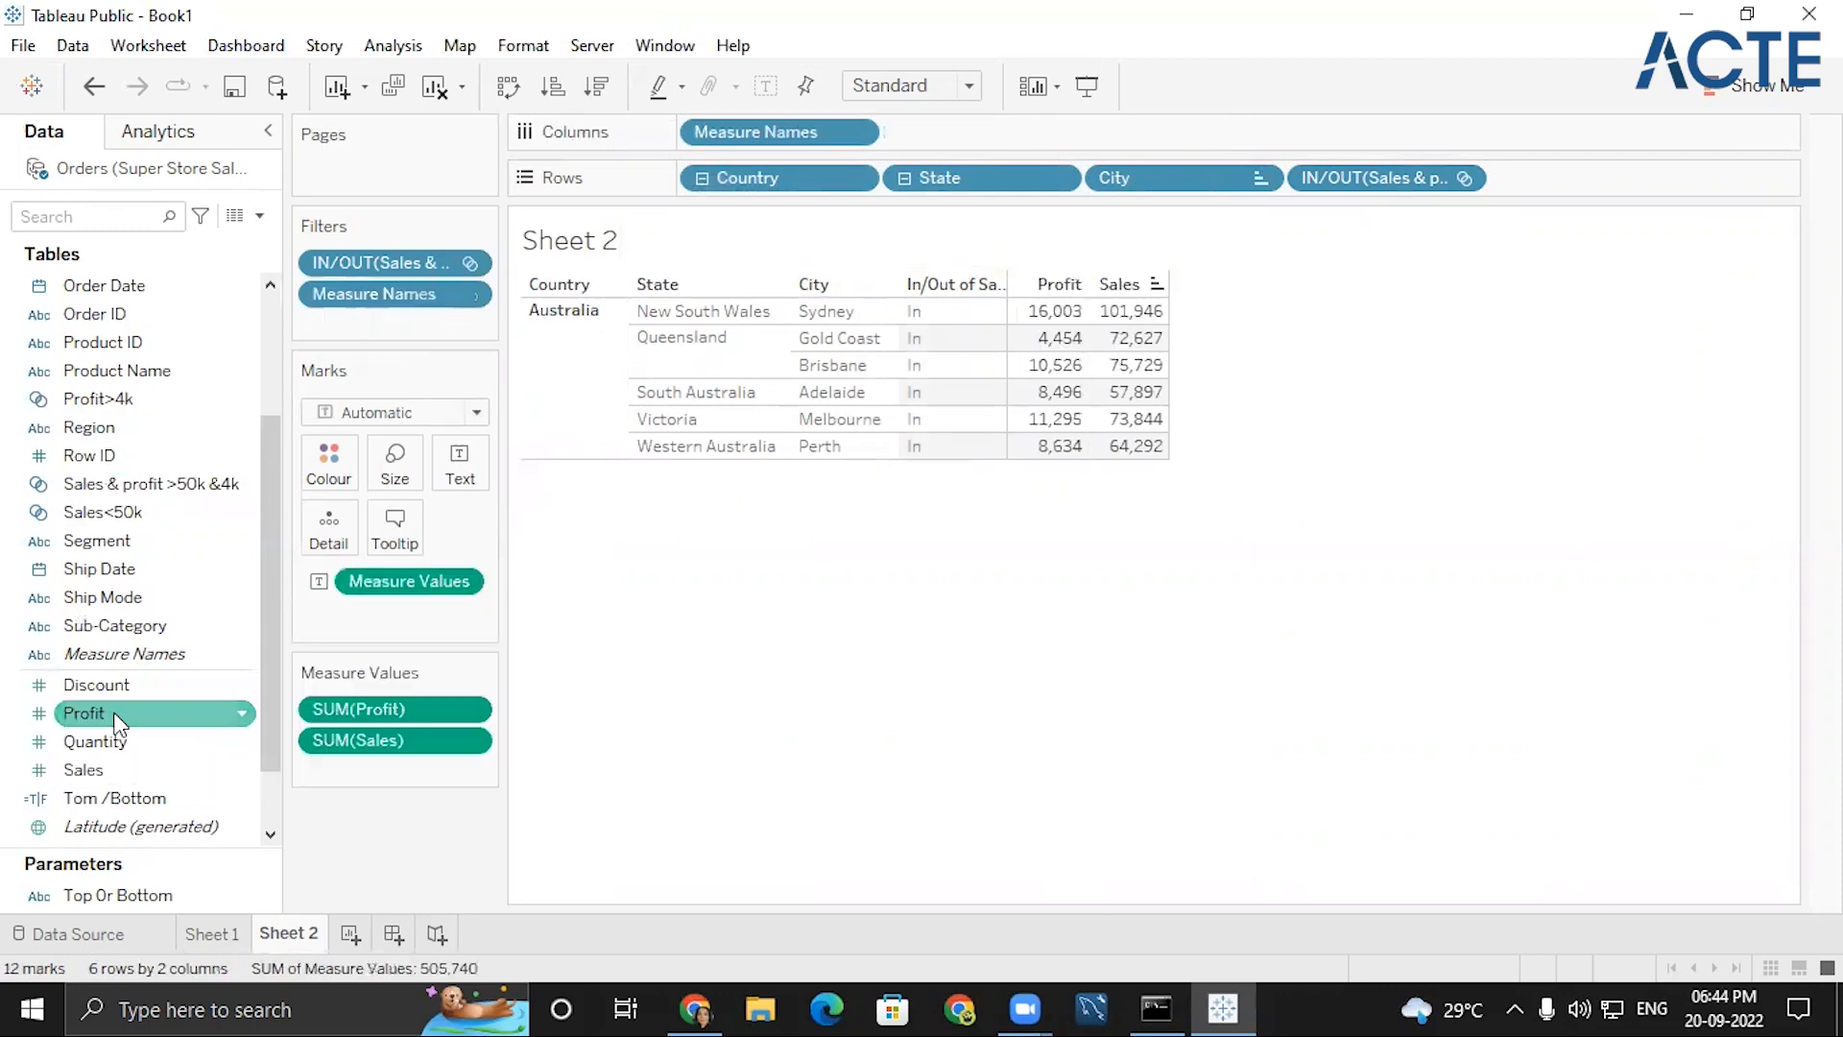
left_click(1466, 178)
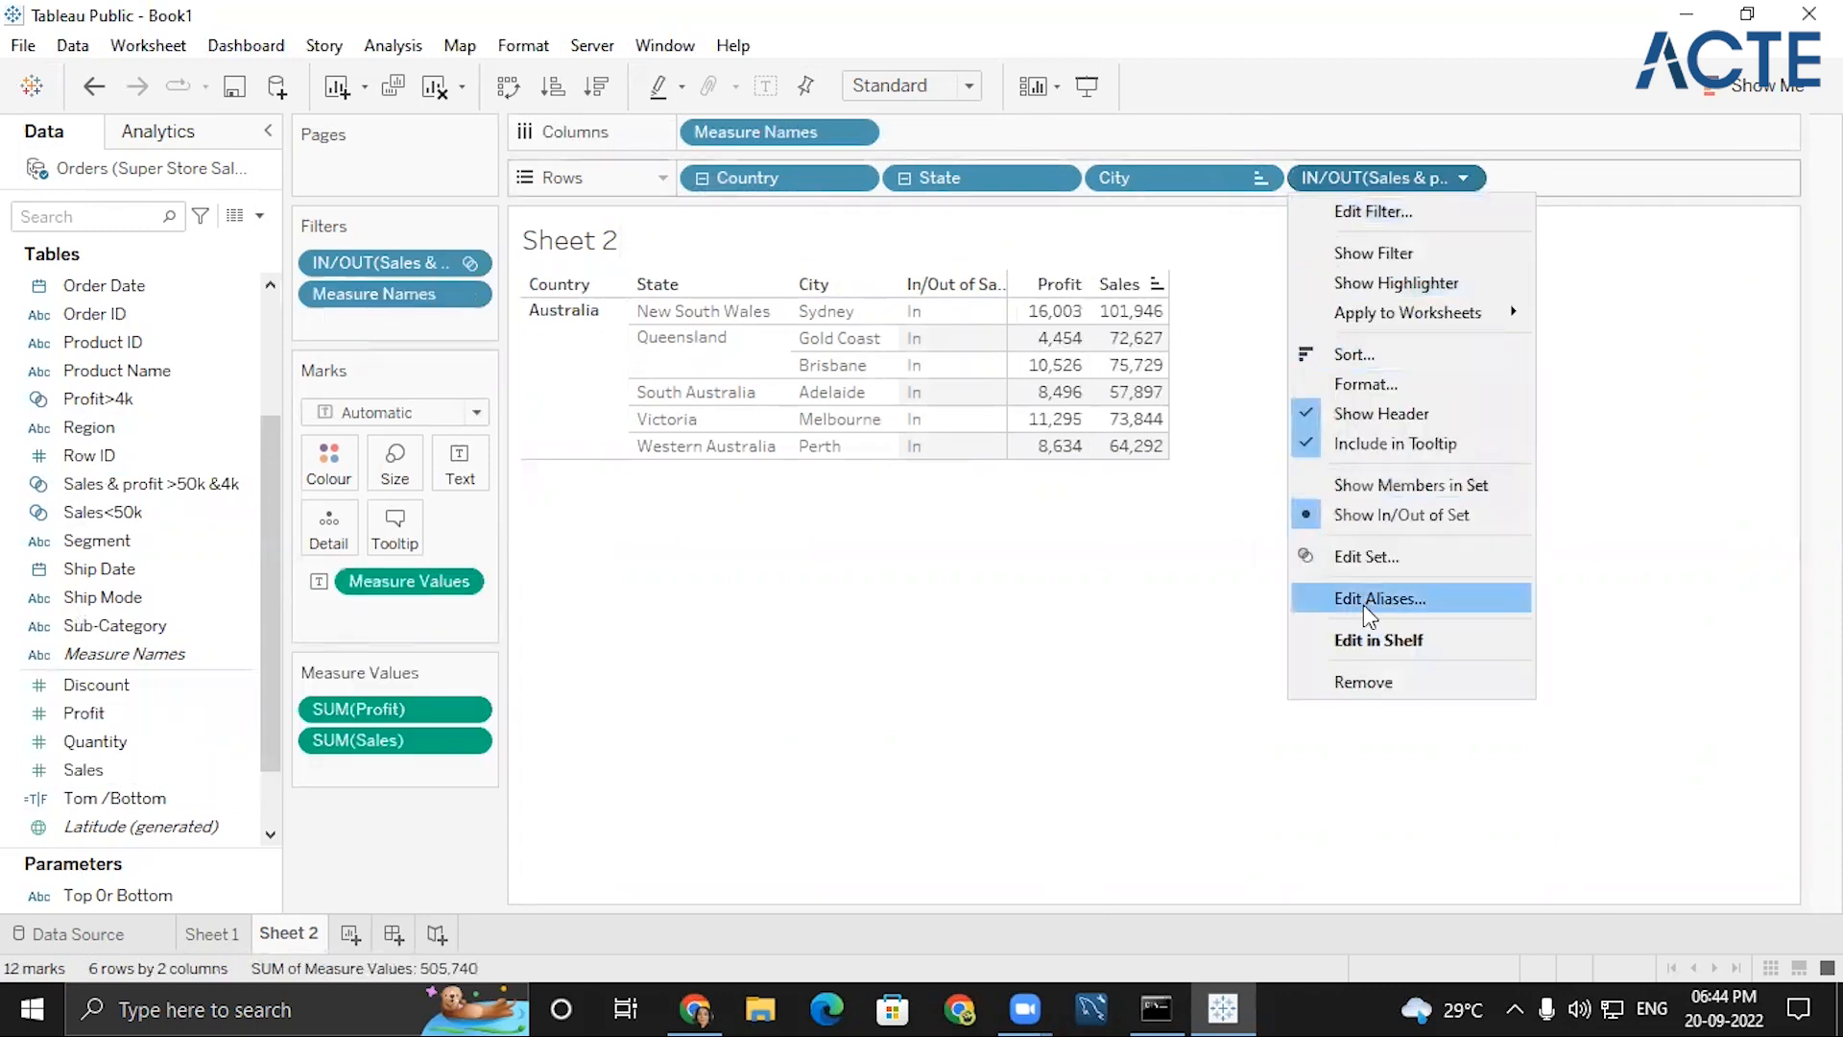
left_click(1377, 686)
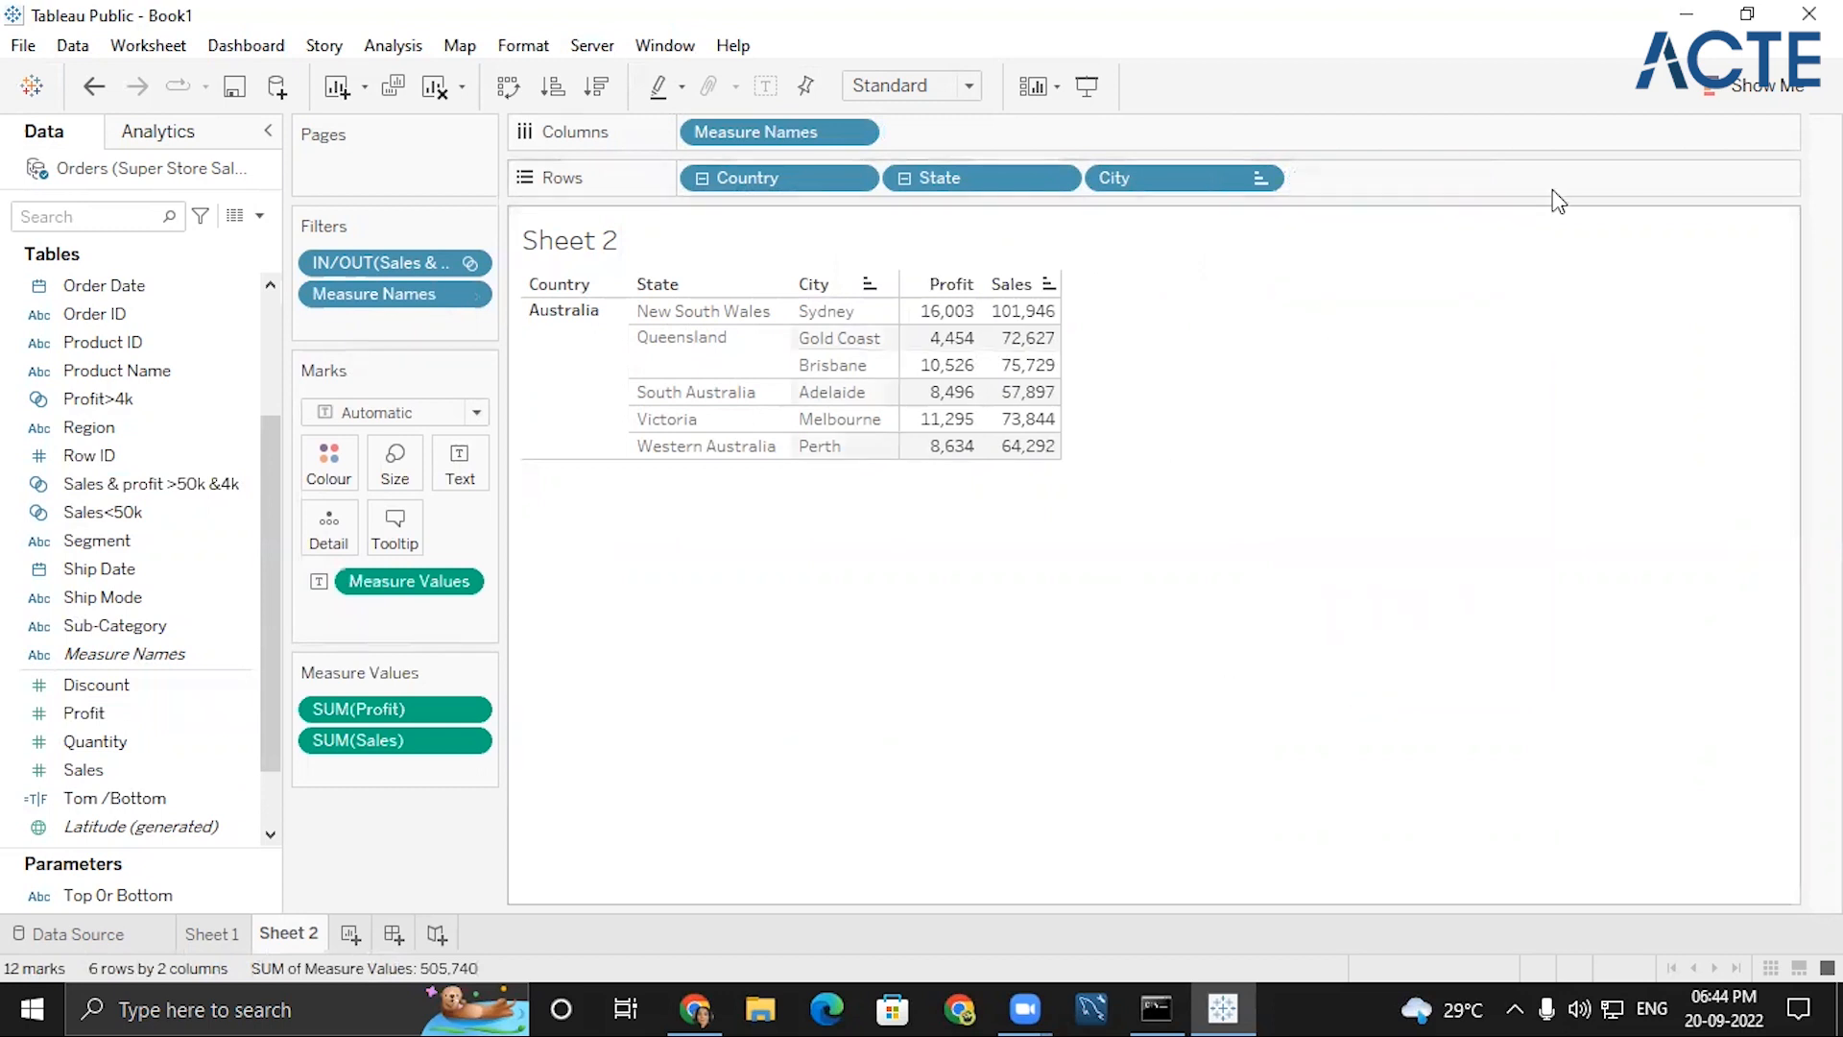
- Show the profit and sales table as horizontal bars, and switch the view to a symbol map
left_click(1739, 86)
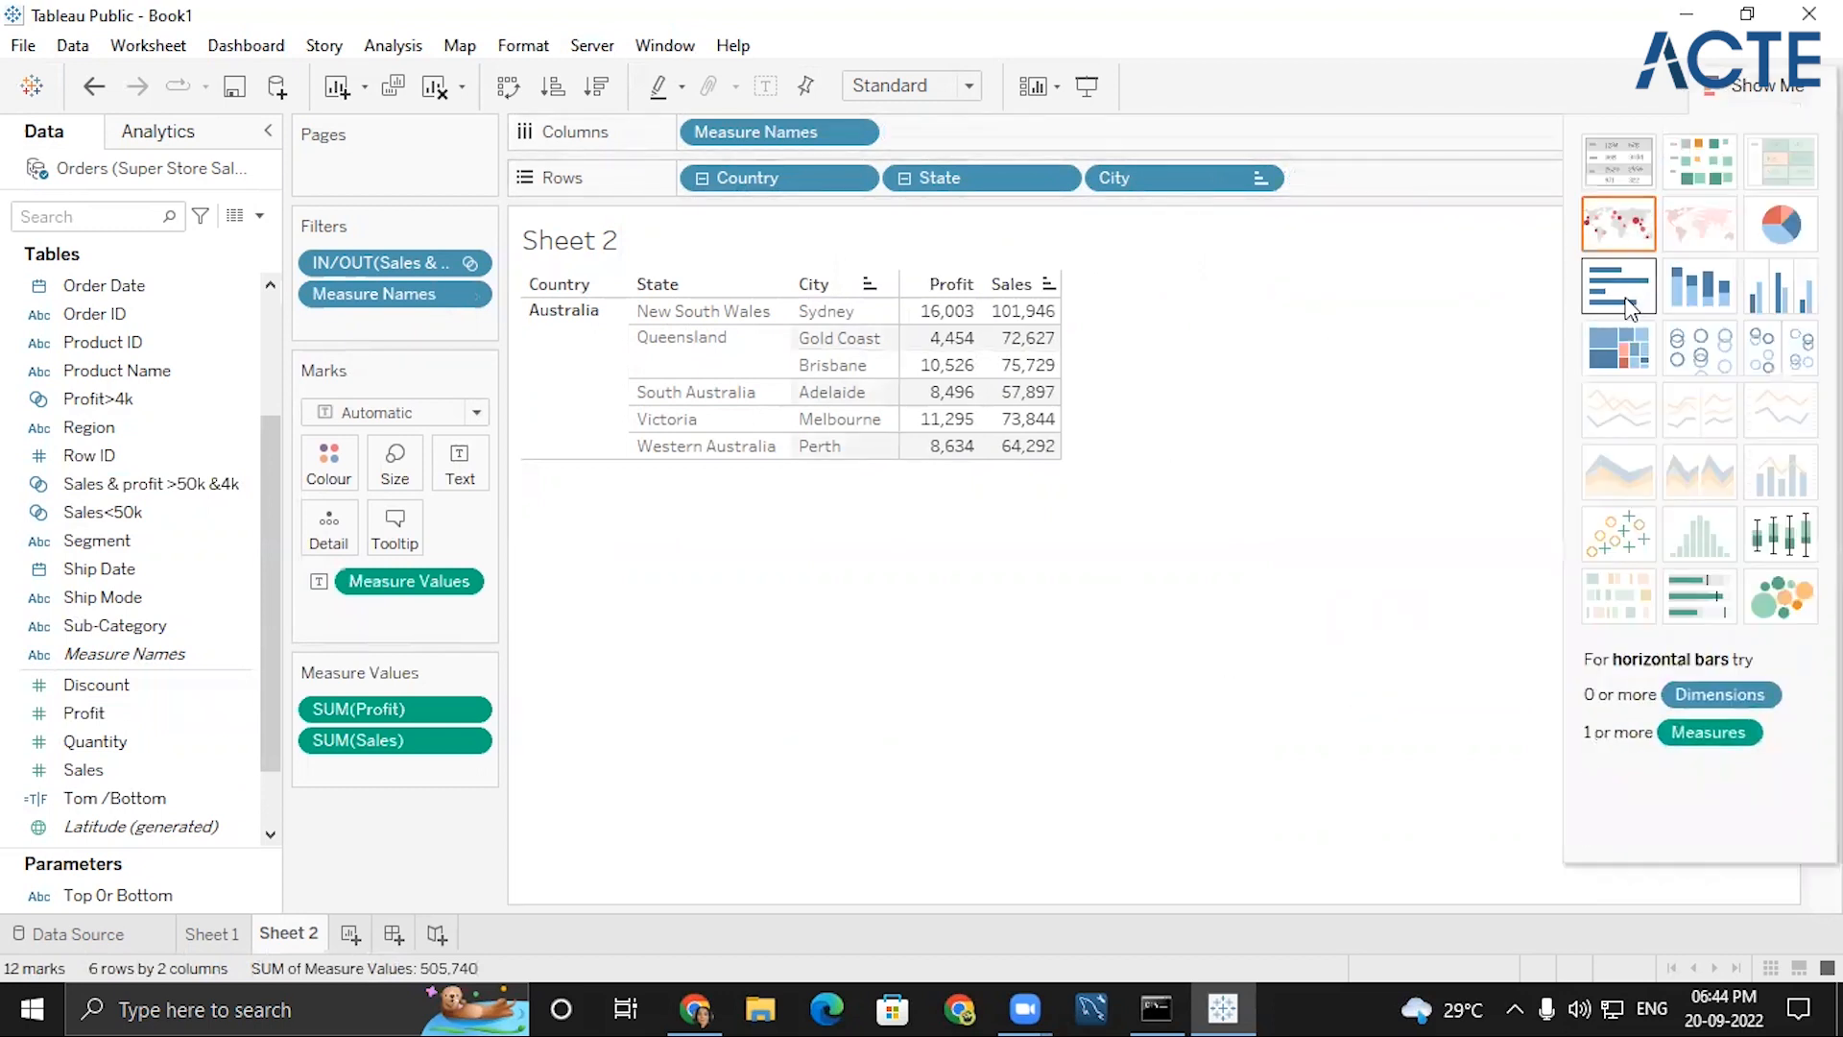
left_click(1629, 307)
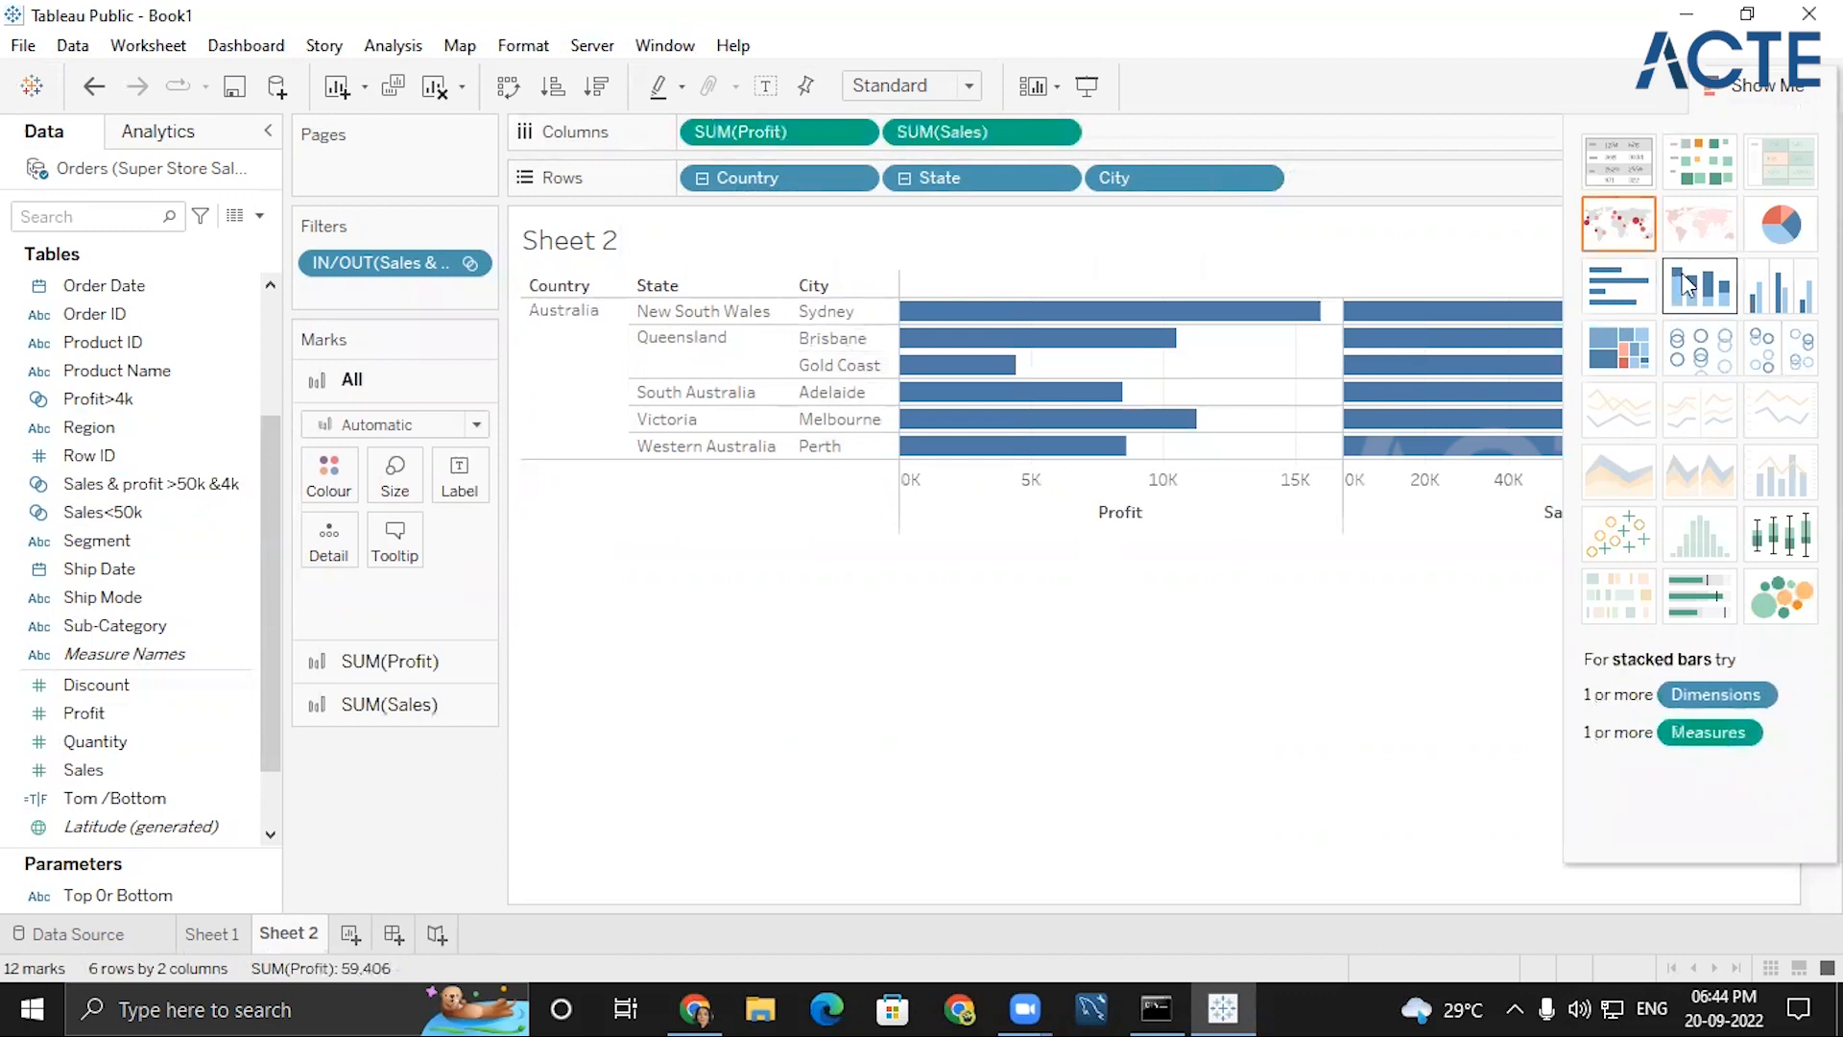
left_click(1601, 229)
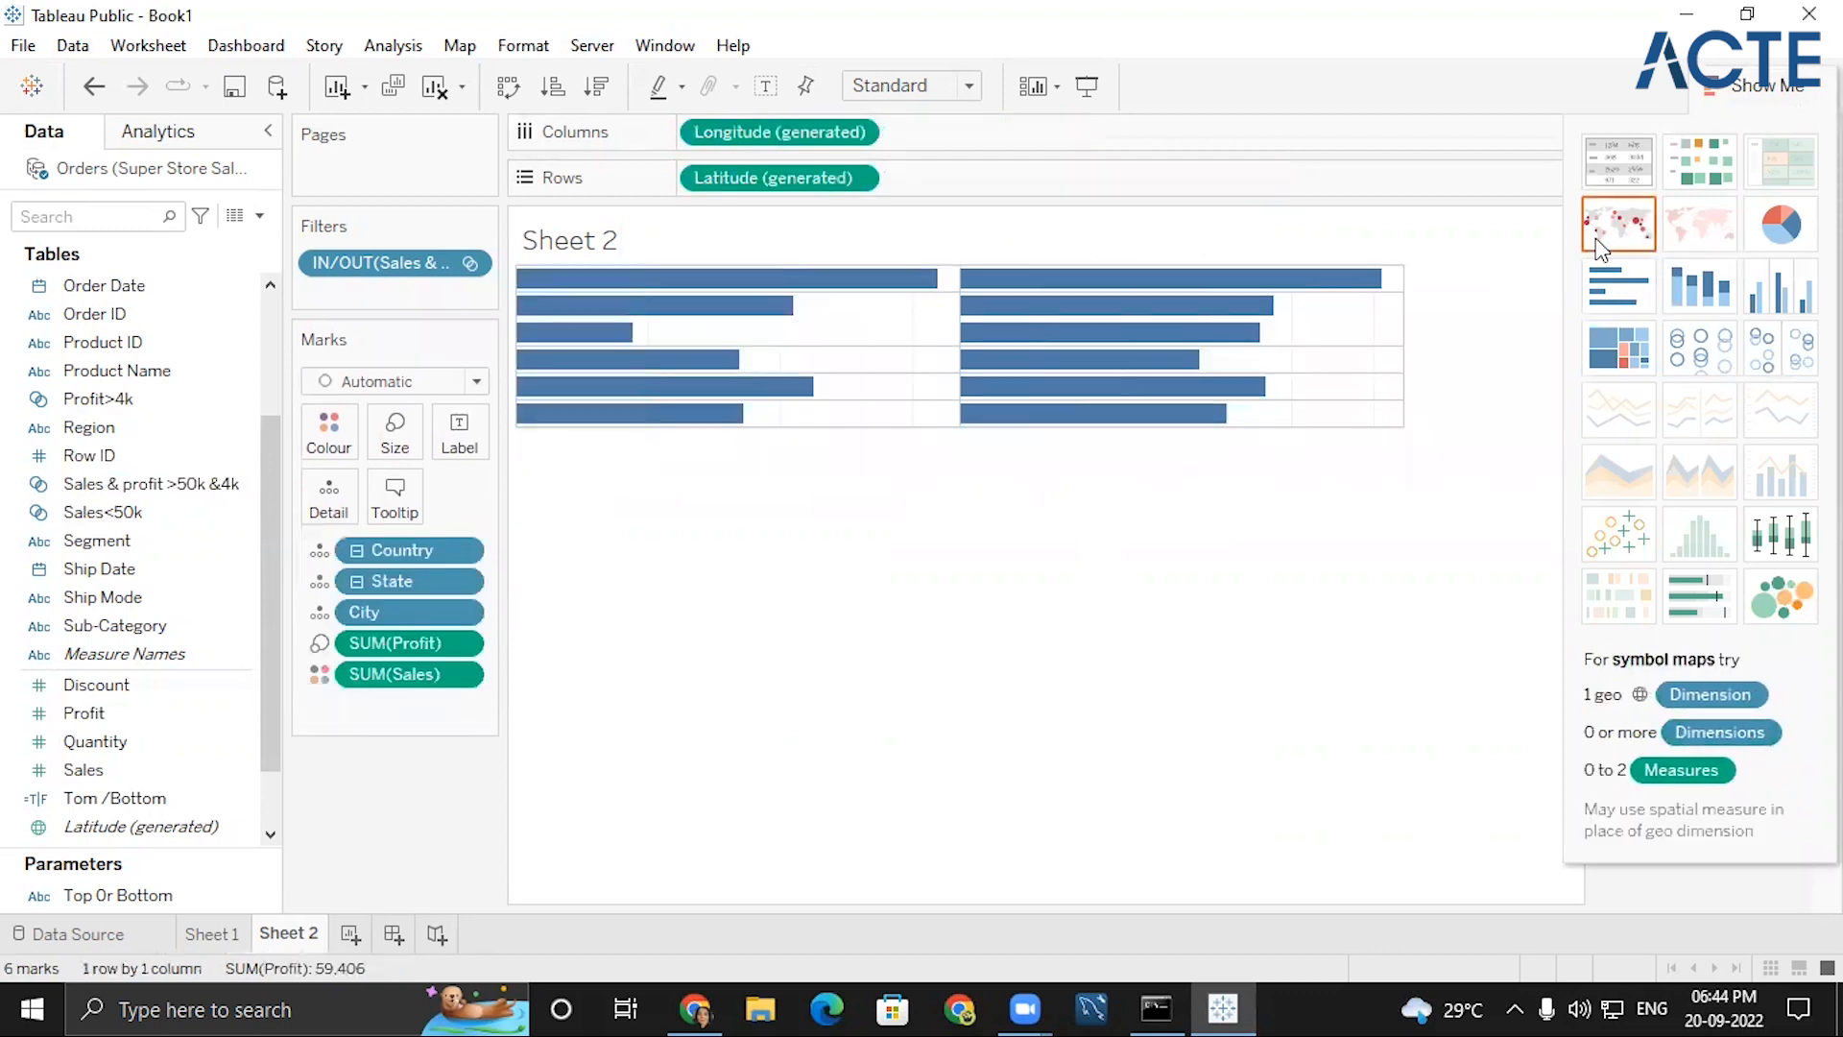
- Zoom the symbol map out to show all of Australia and inspect the sales and profit details of its city marks
left_click(1704, 101)
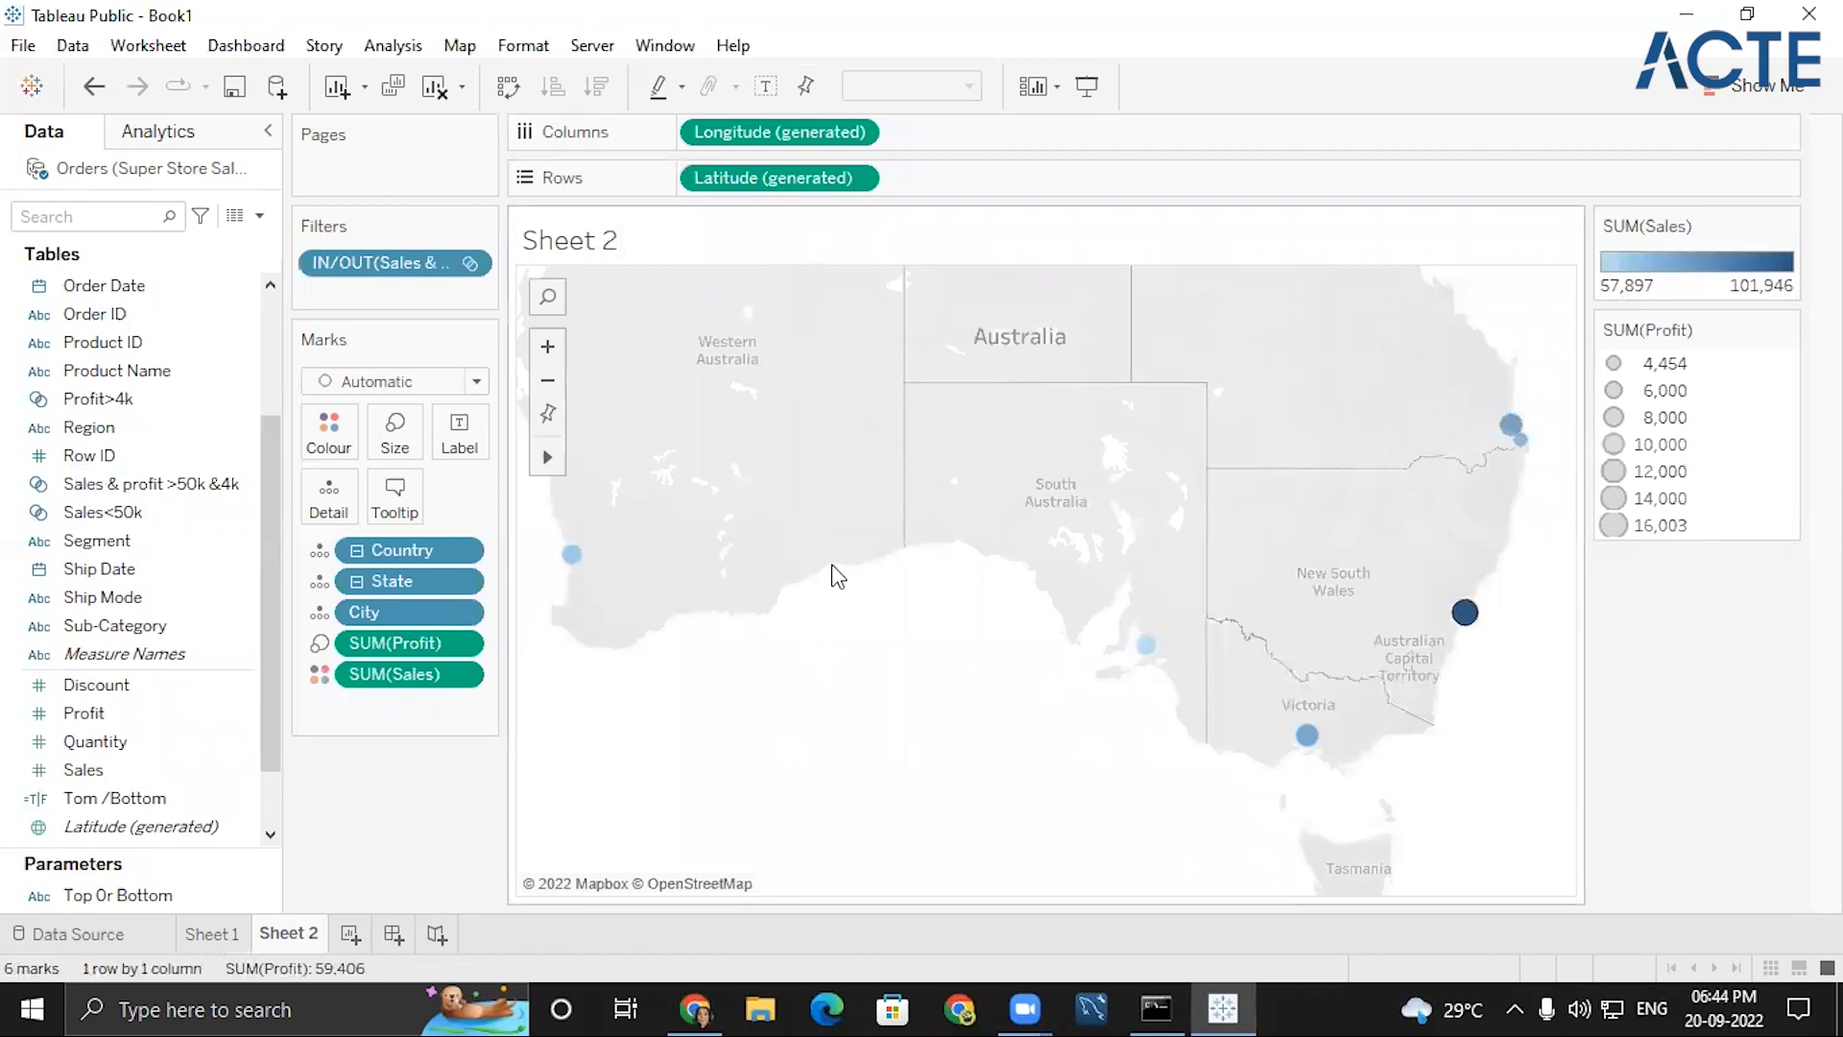
scroll(835, 572, "down", 1)
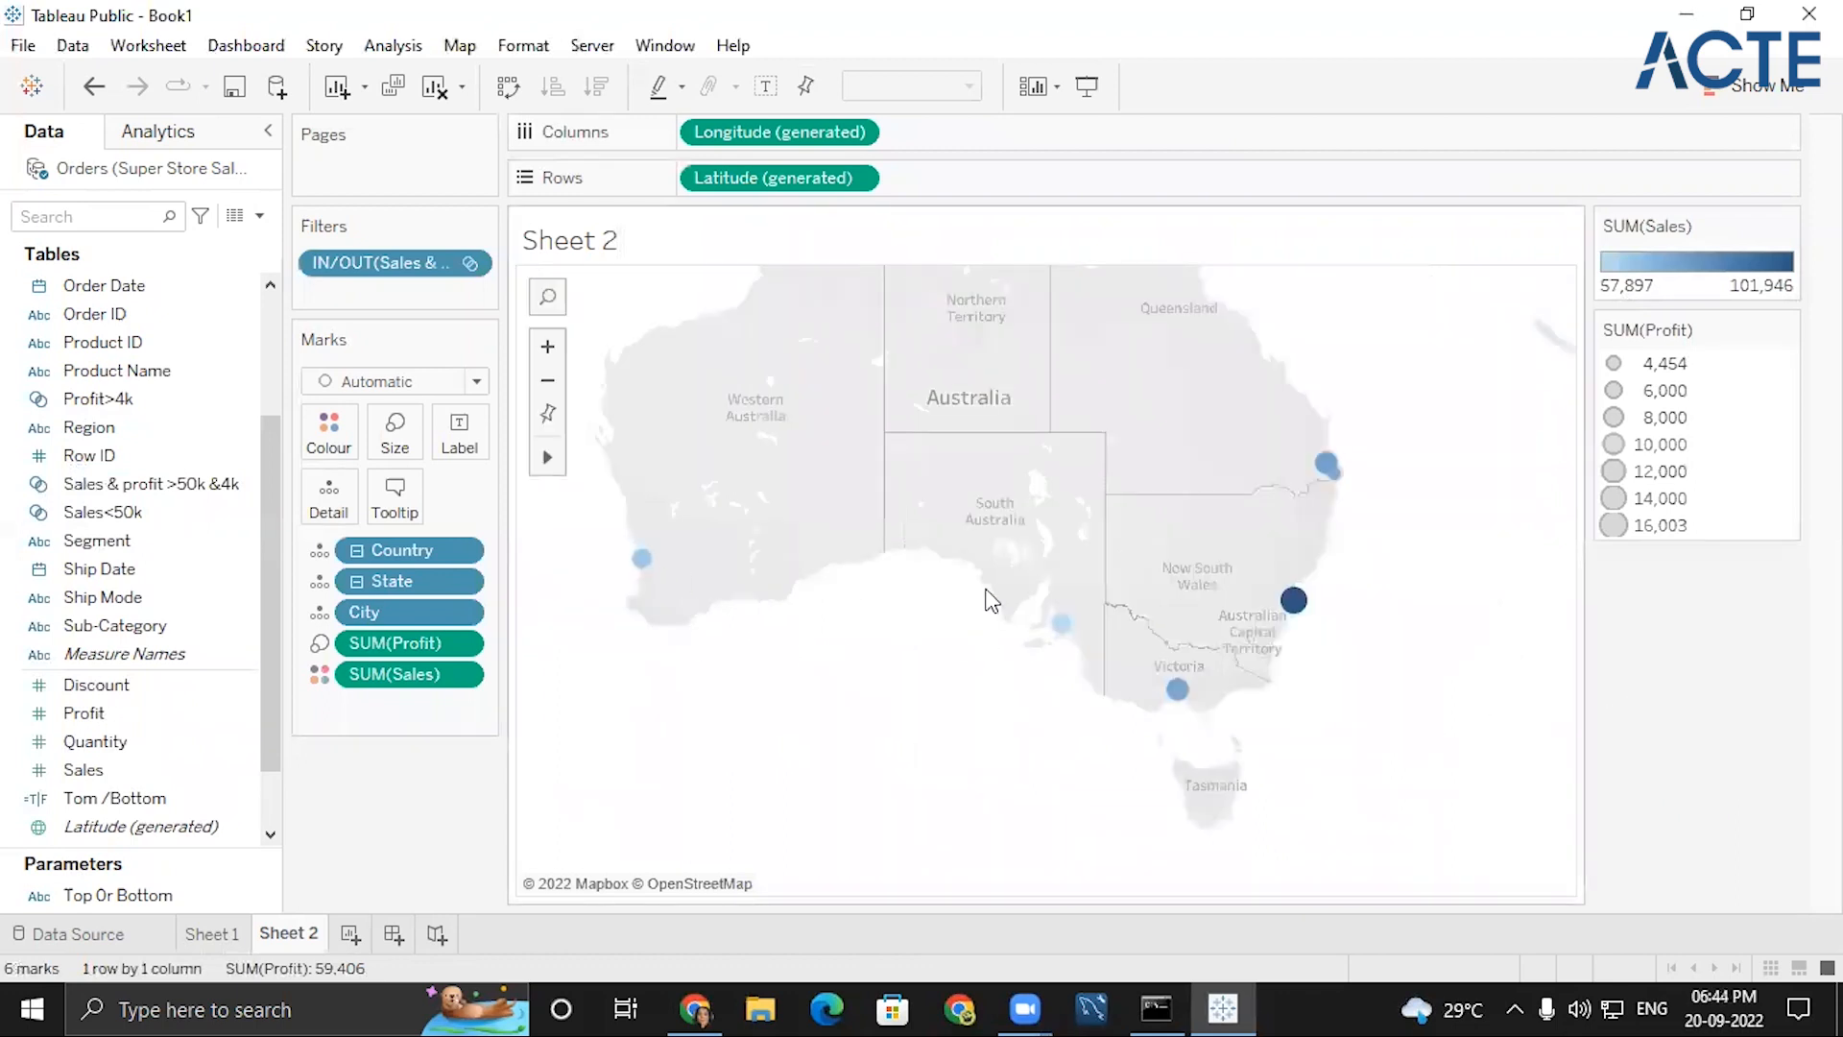
mouse_move(638, 568)
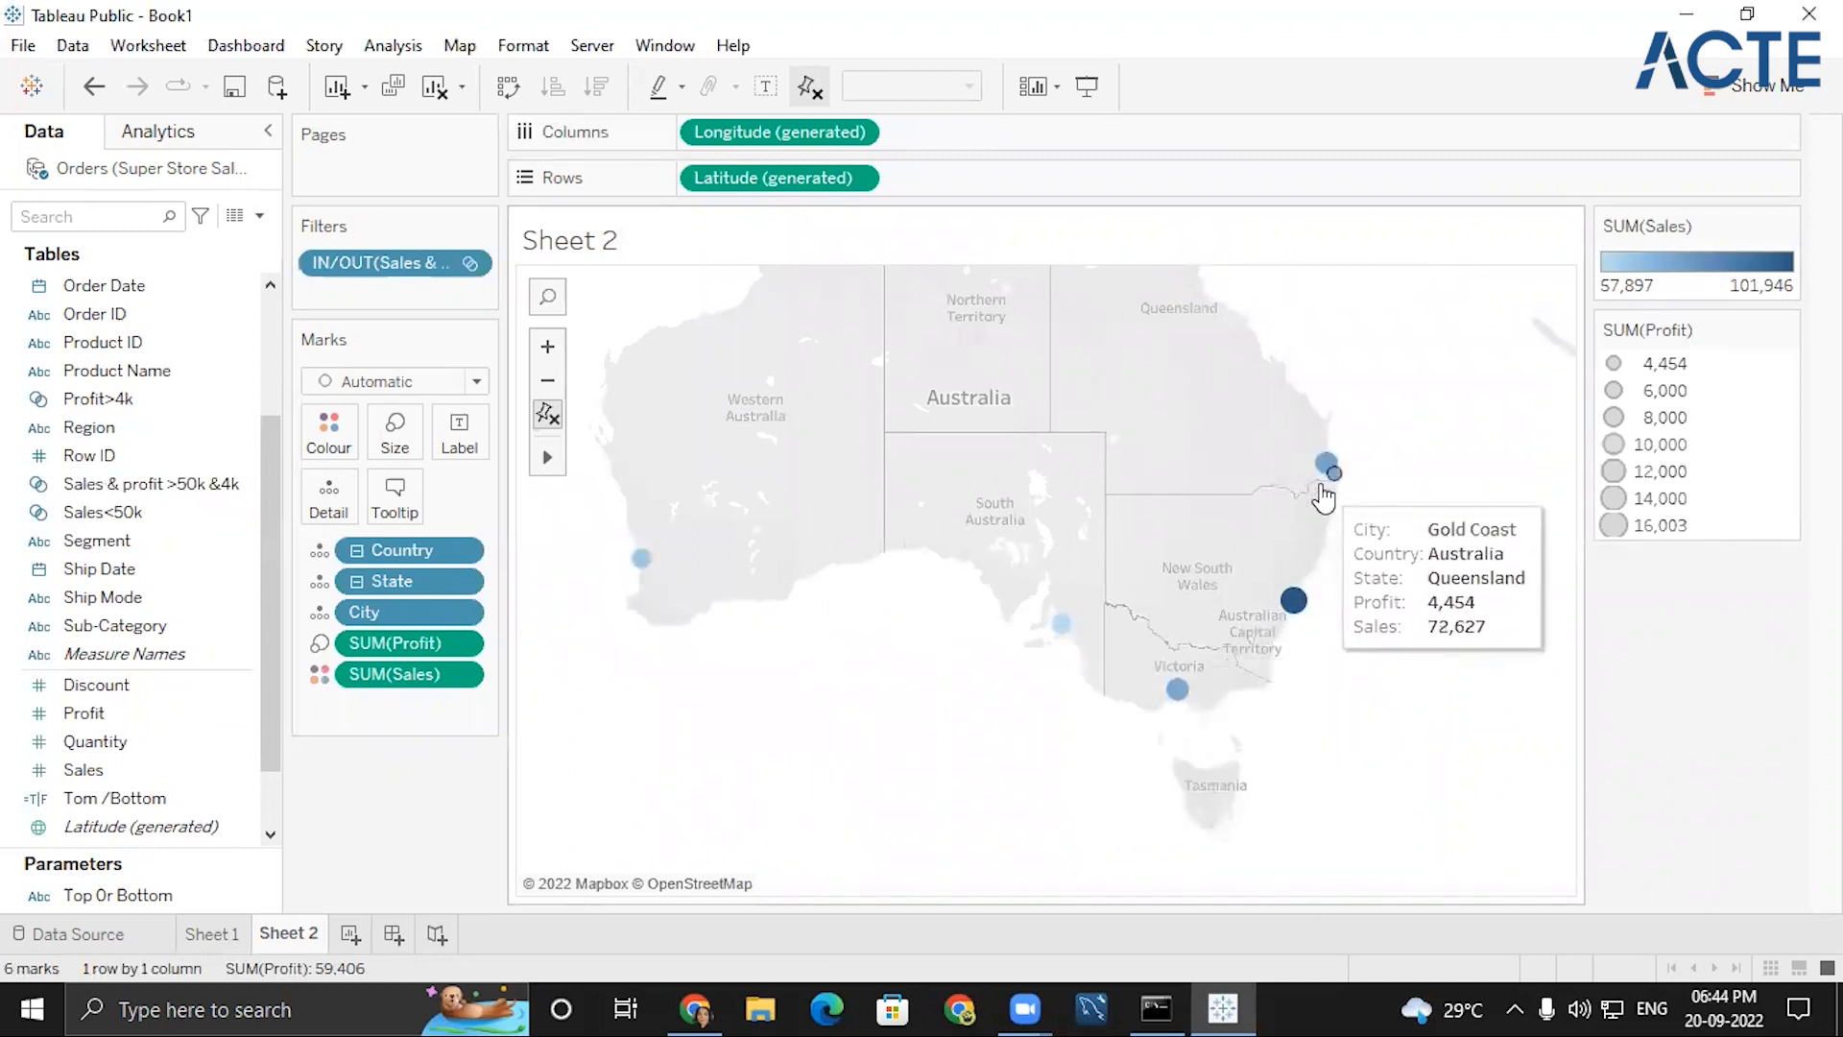
mouse_move(1299, 621)
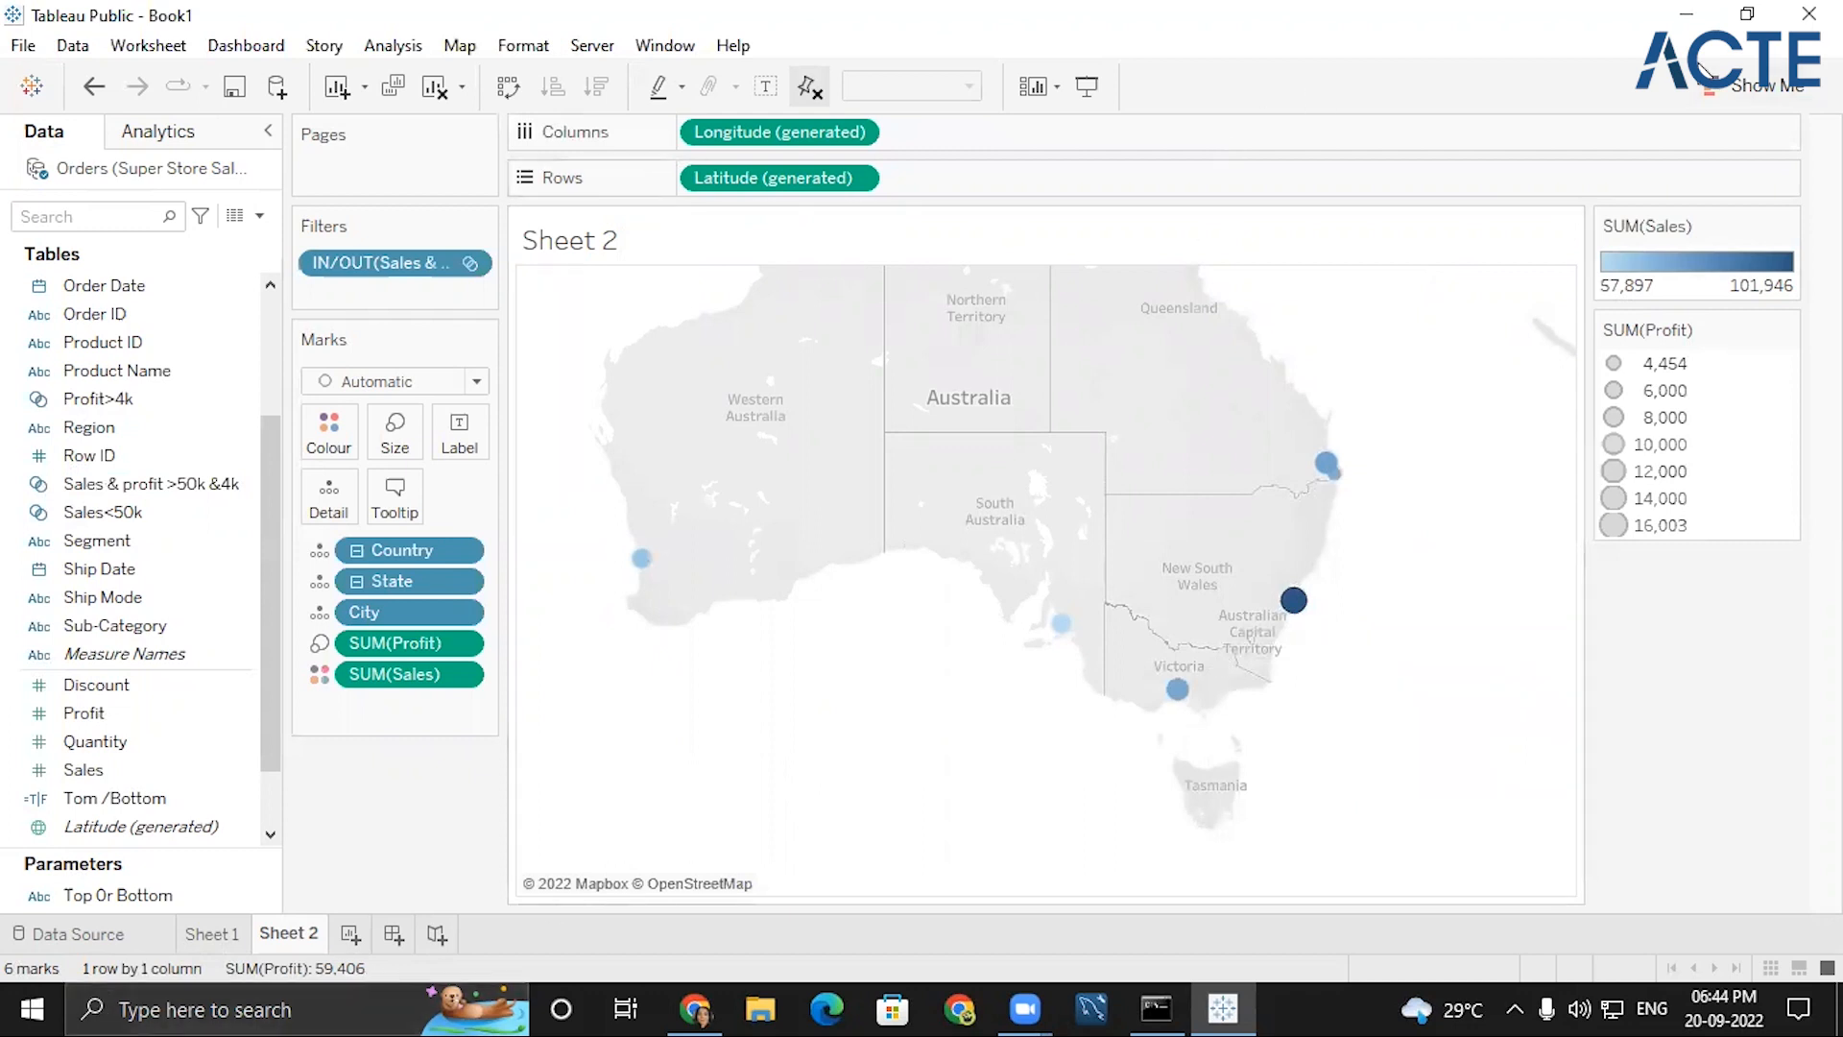
- Switch the symbol map to a side-by-side bar chart of Profit and Sales for each city
left_click(1713, 84)
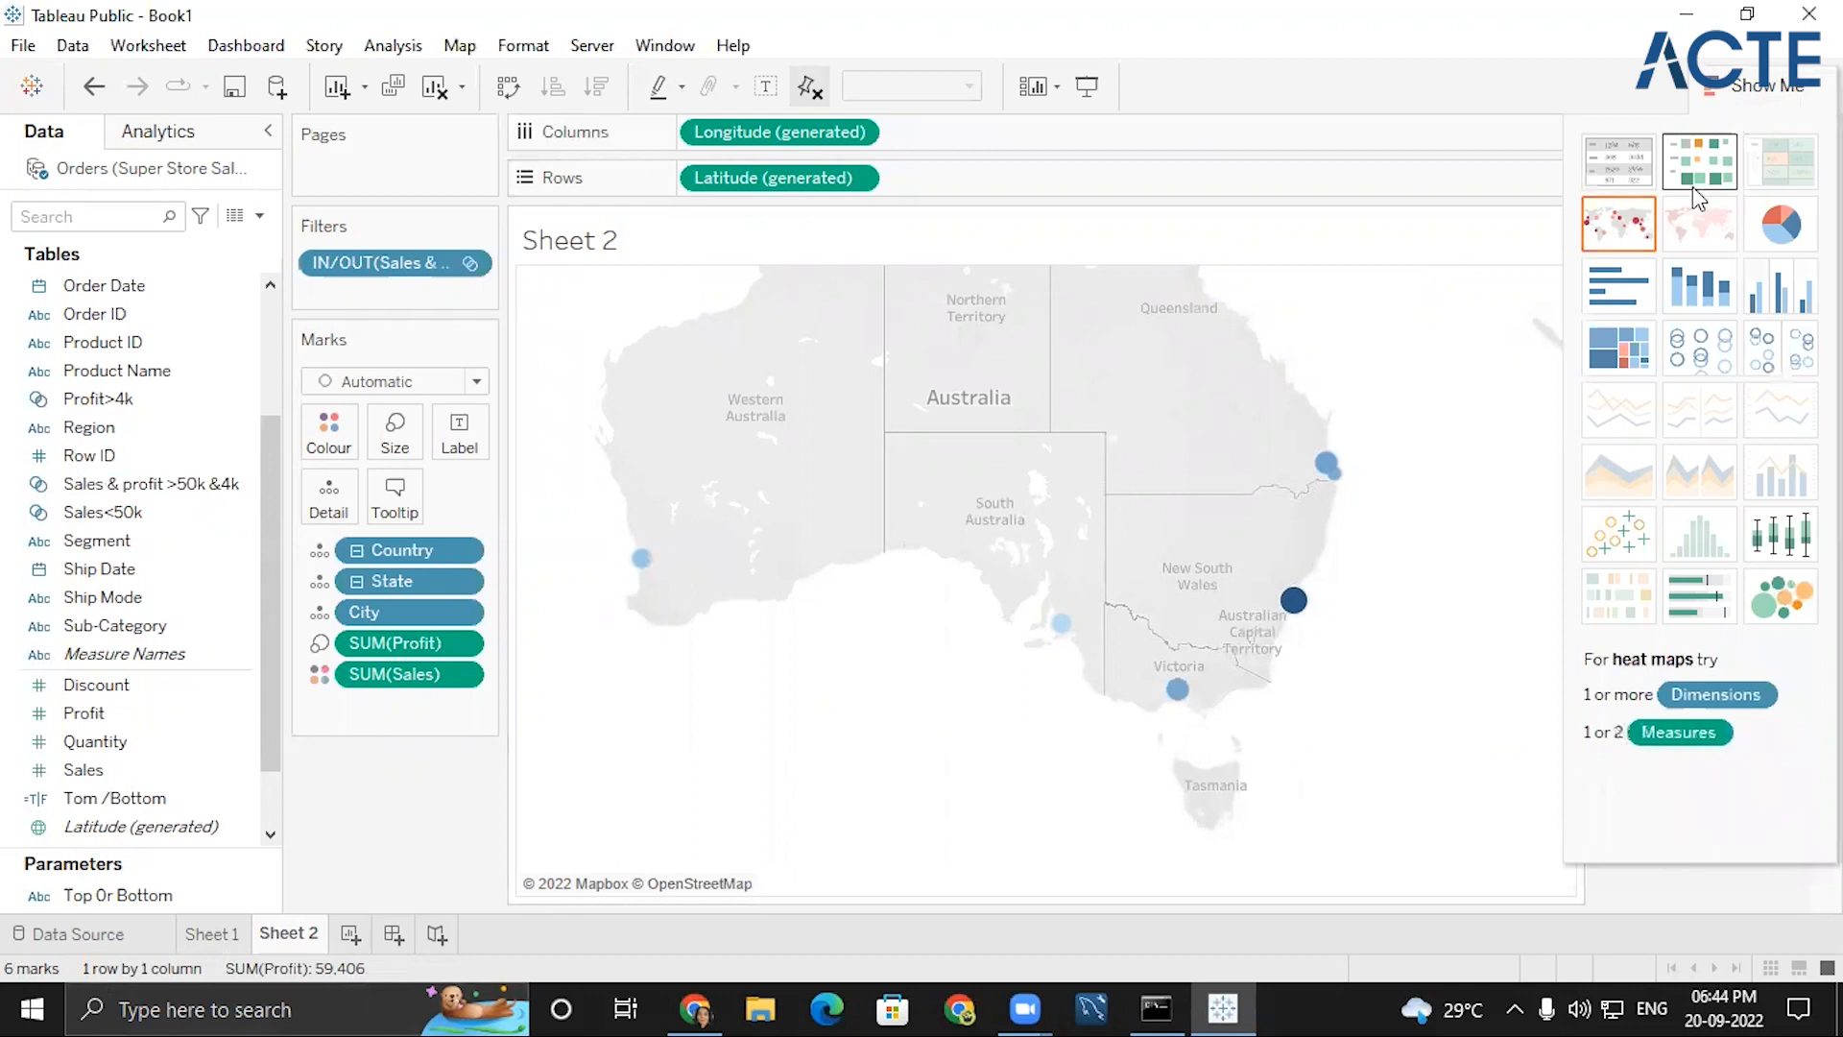
left_click(1651, 293)
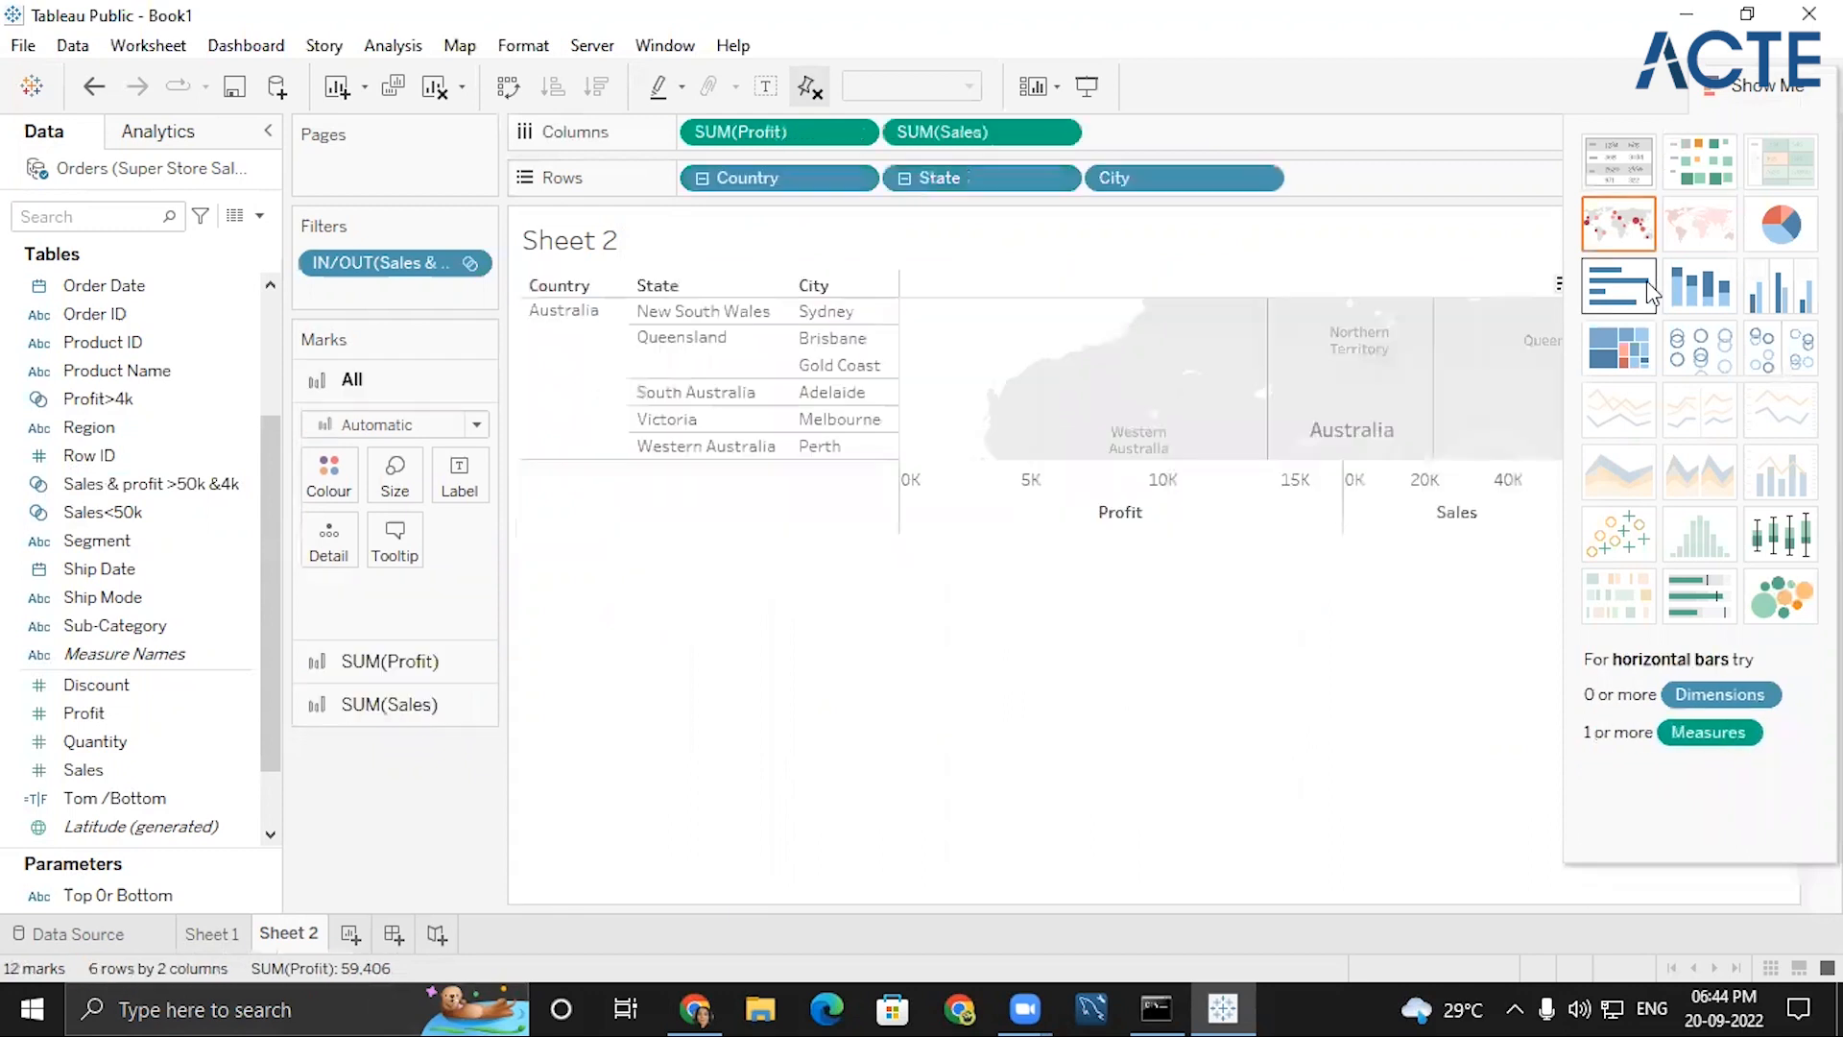
left_click(1703, 309)
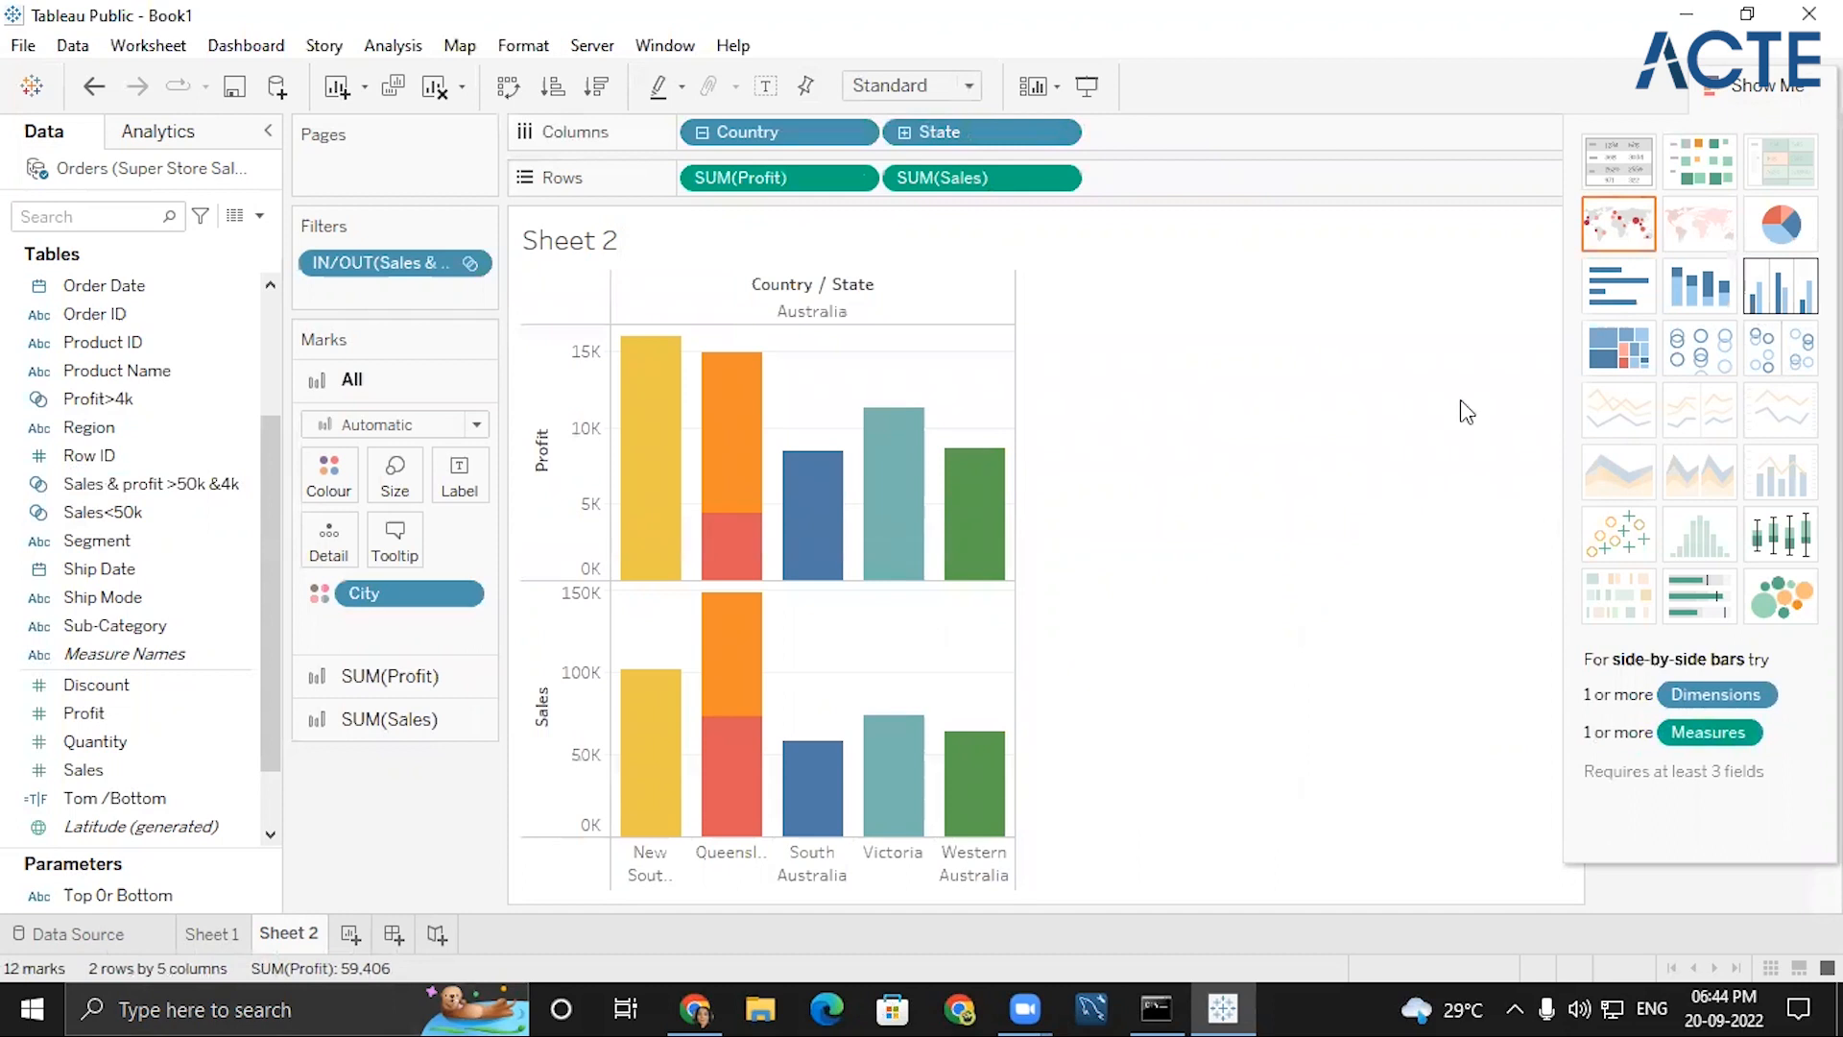
left_click(1768, 62)
left_click(1745, 78)
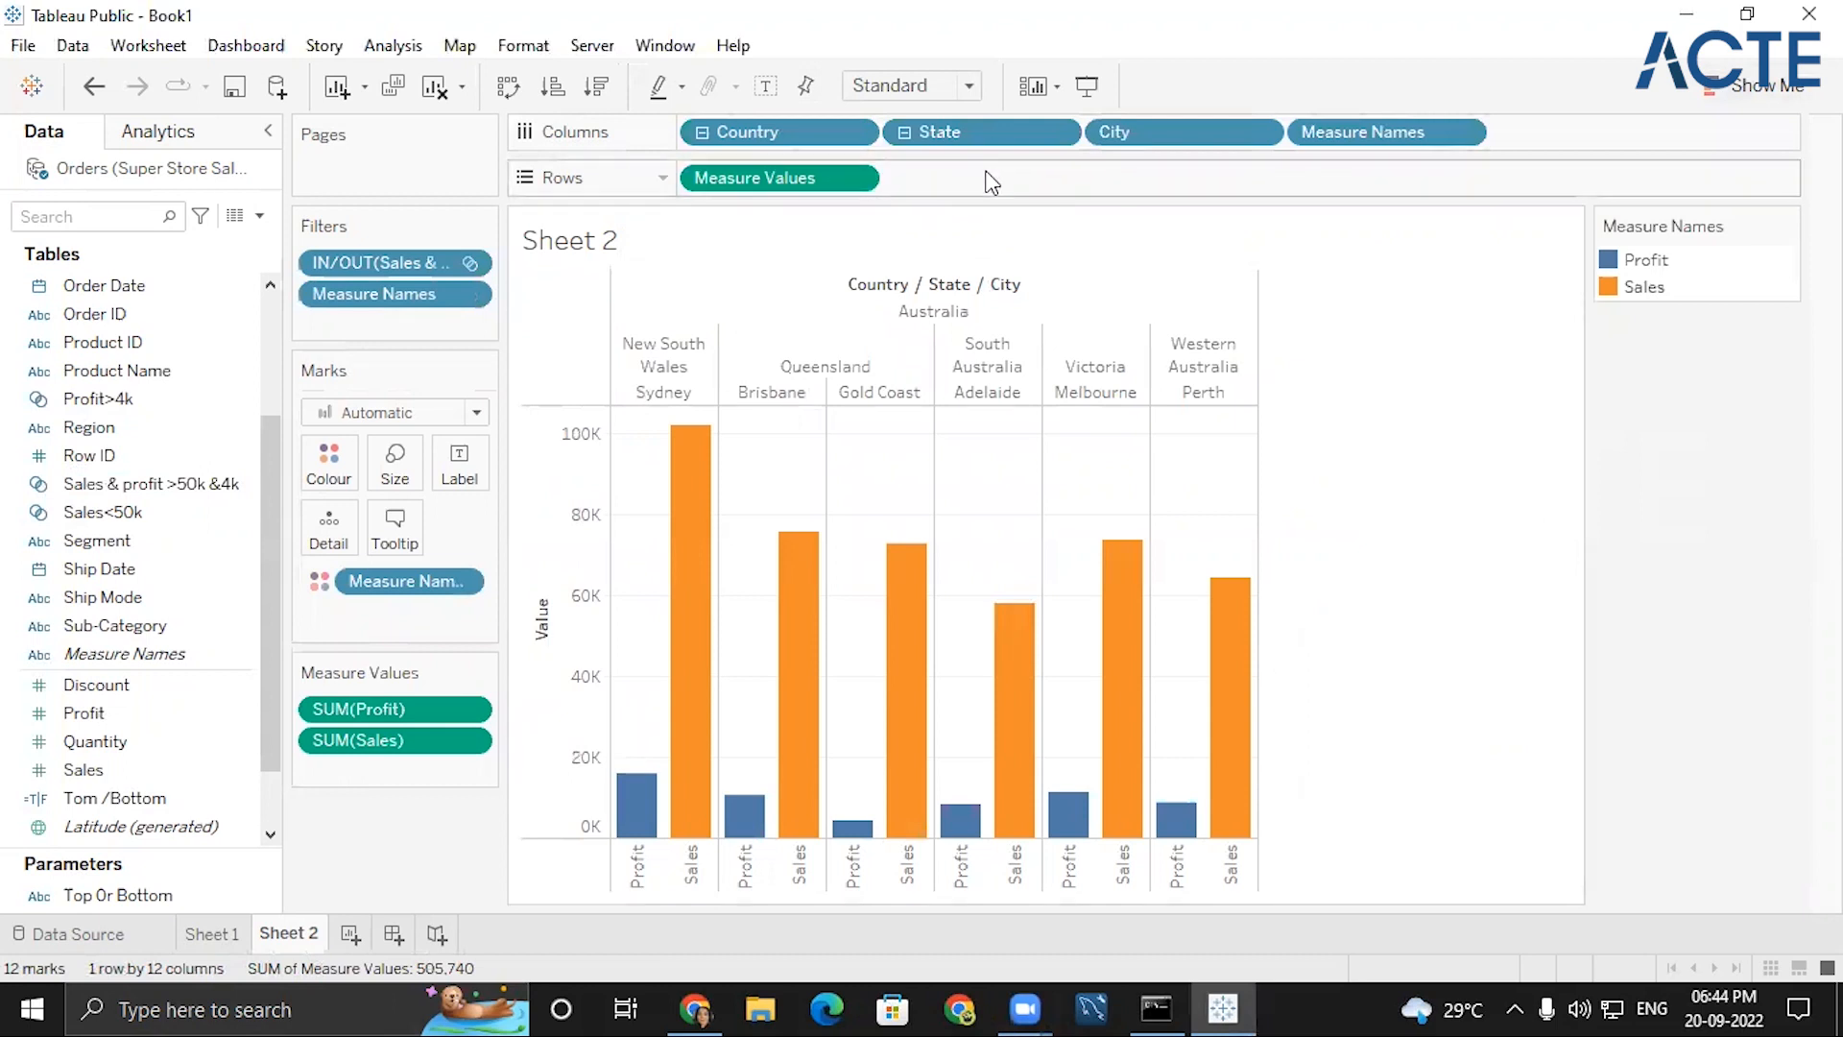
- Try moving Country, City and State from the columns to the rows, and undo the moves
mouse_move(808, 144)
left_mouse_down()
mouse_move(811, 178)
mouse_move(831, 182)
left_mouse_up()
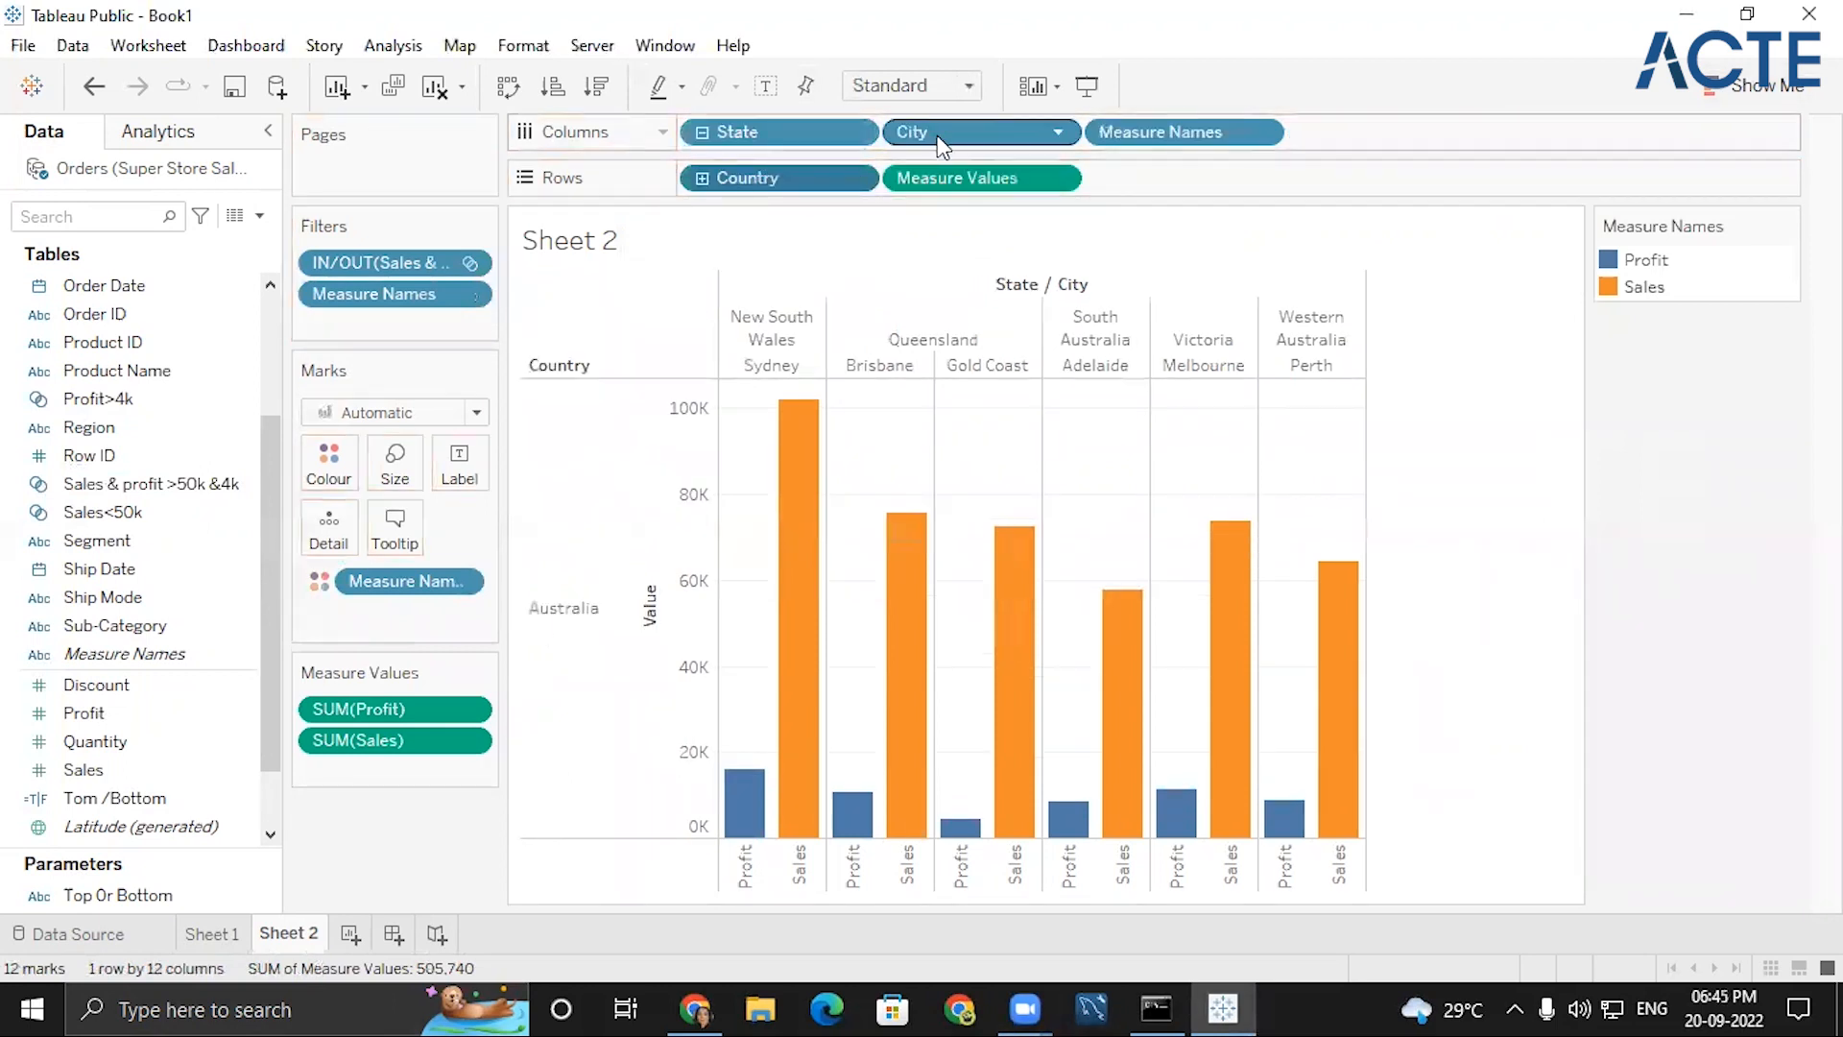
left_click_drag(937, 146, 960, 187)
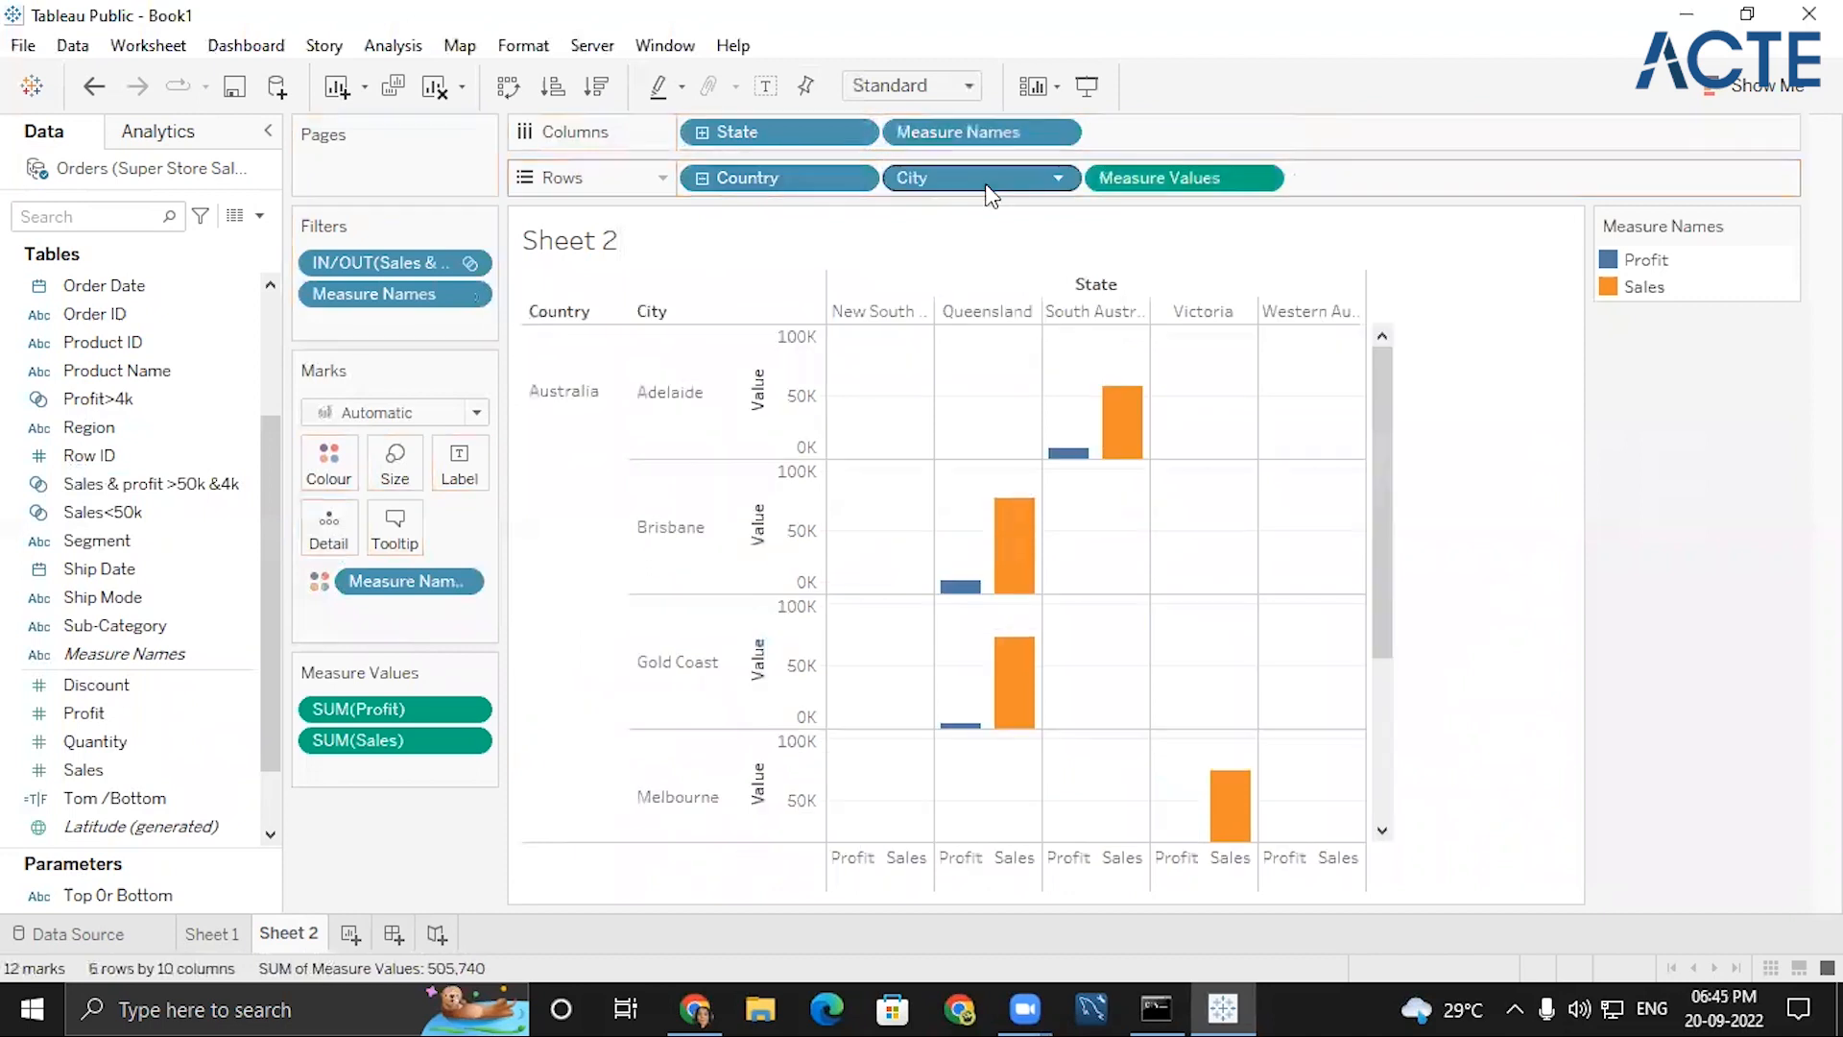
left_click_drag(831, 123, 1028, 169)
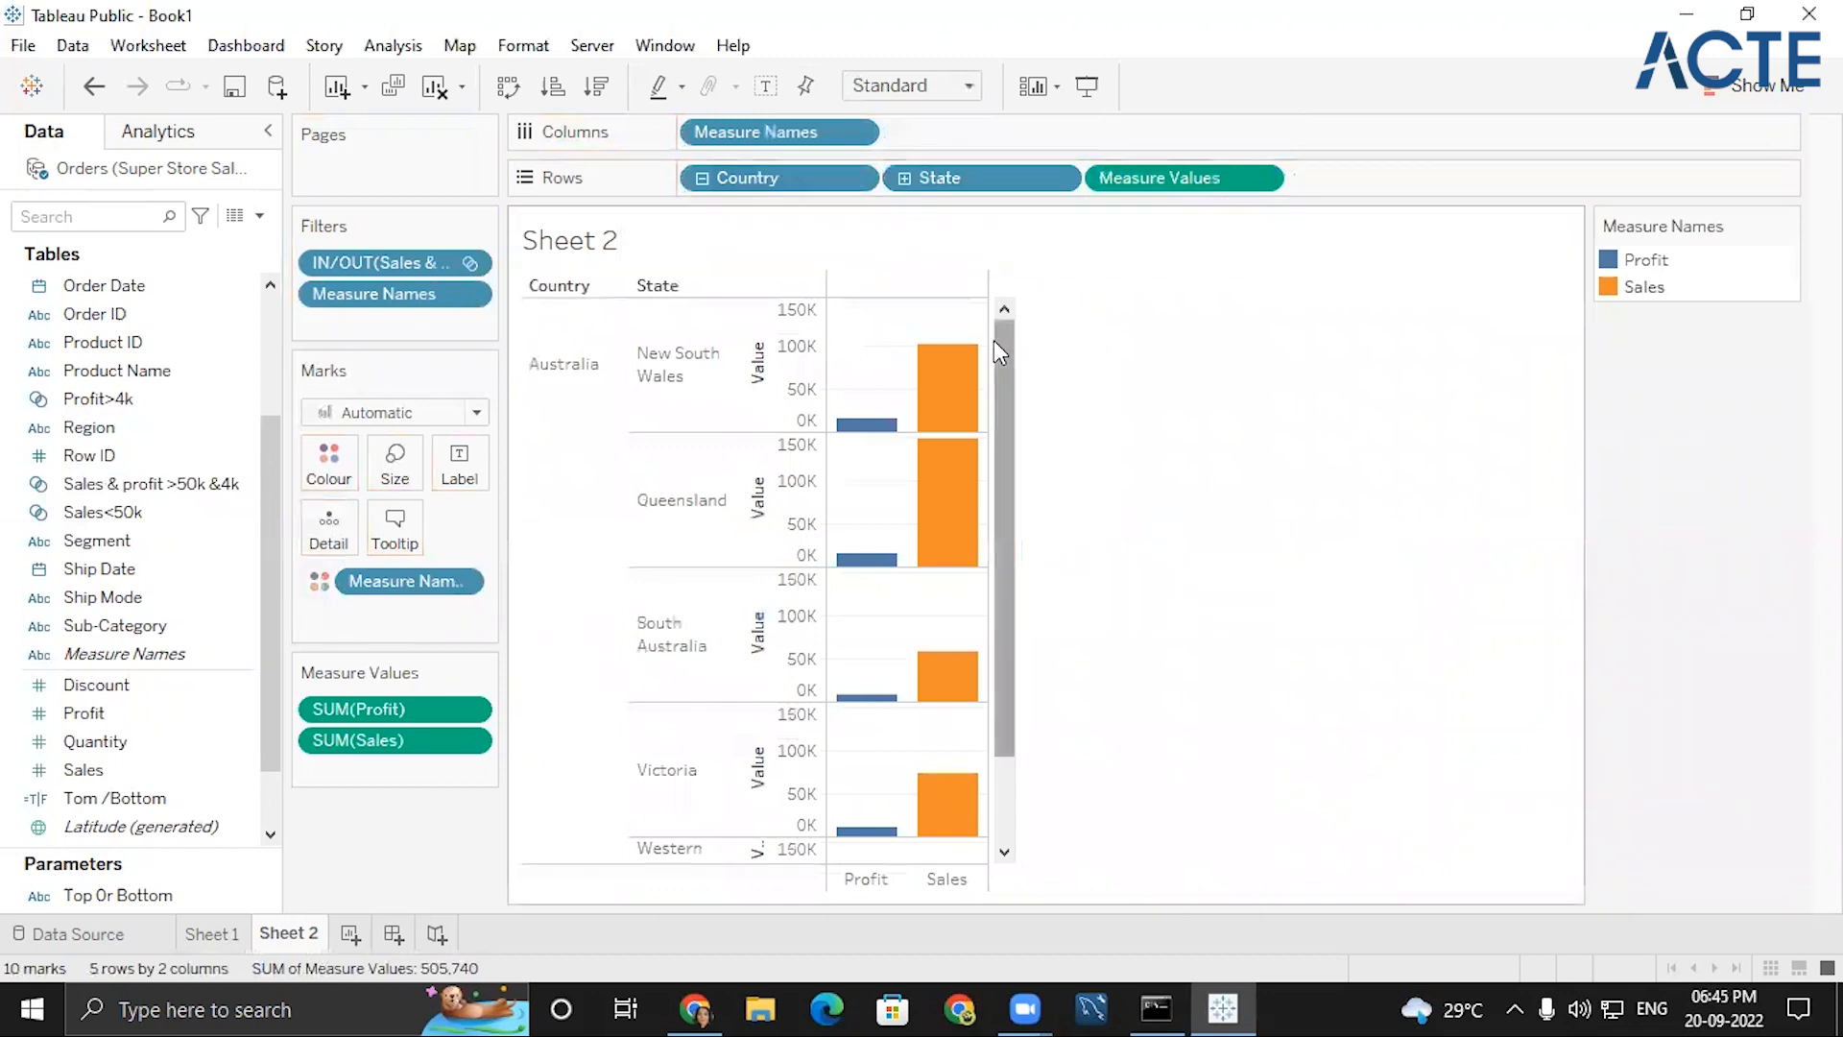
key("ctrl+z")
key("ctrl+z")
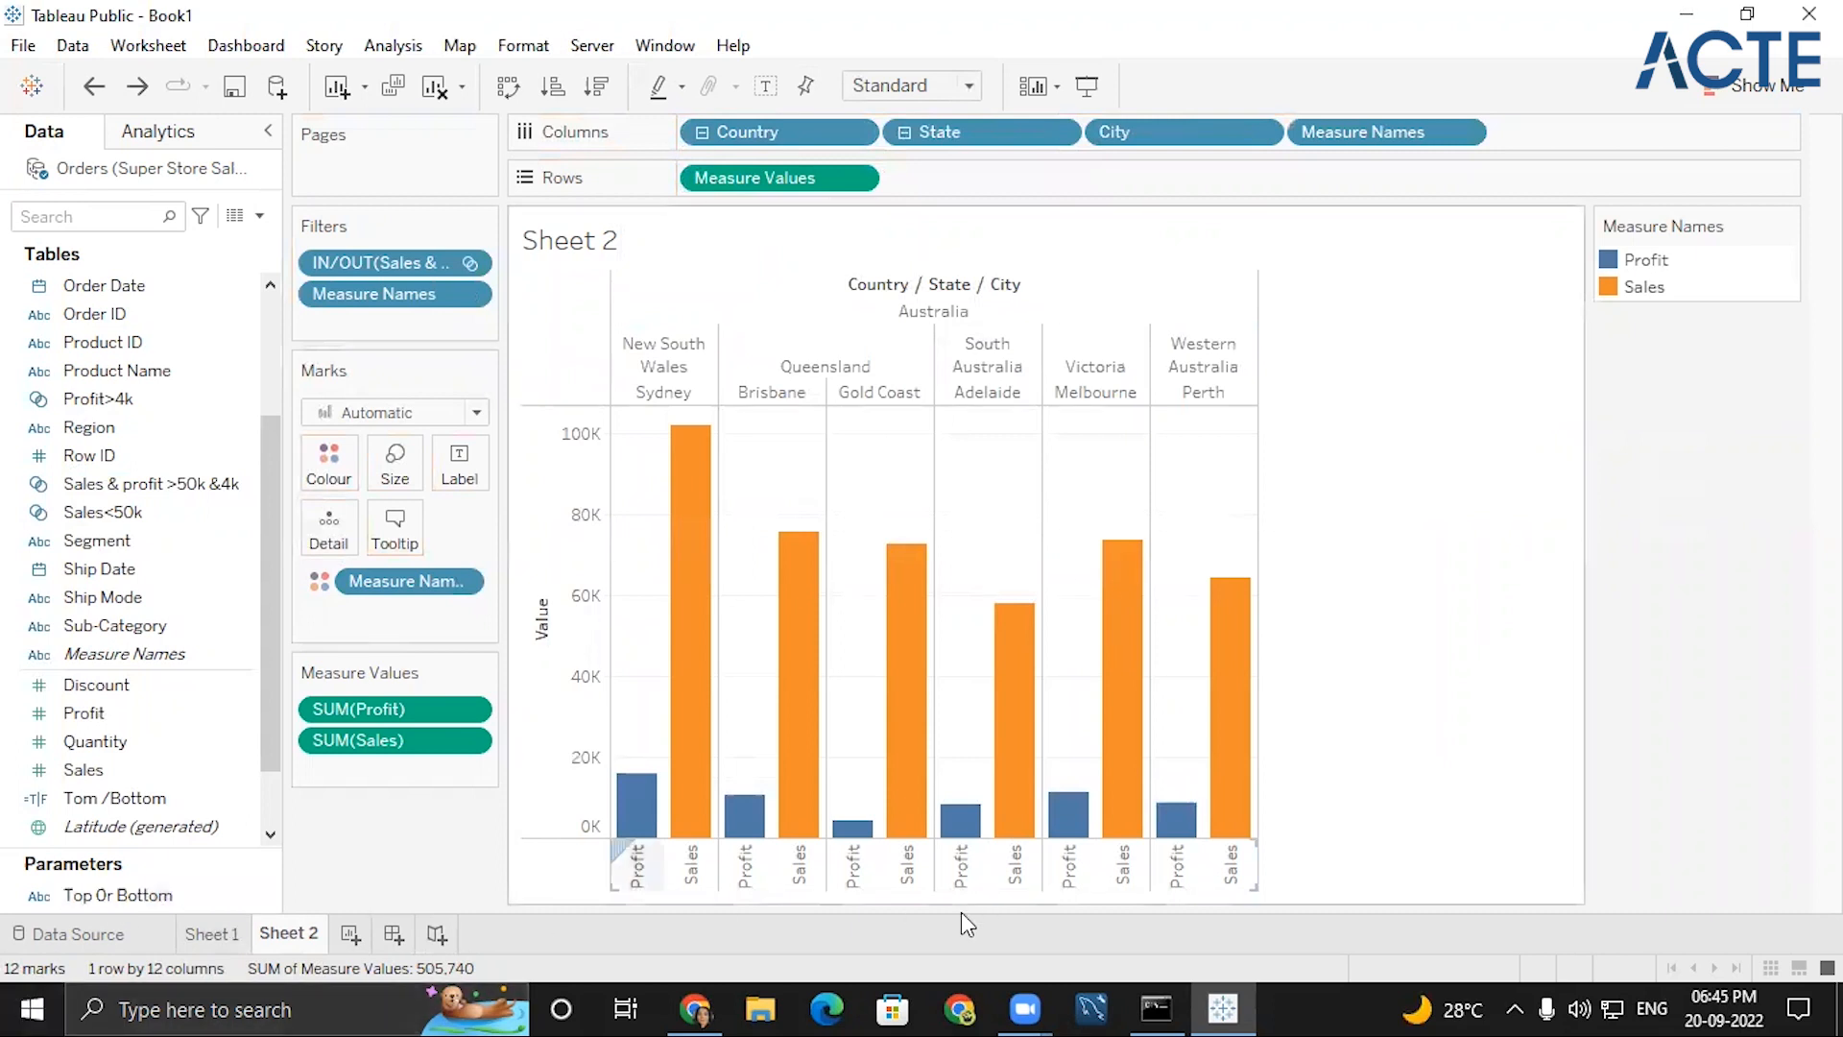
- Create a new worksheet and plot Sales by Country on a map
left_click(3, 692)
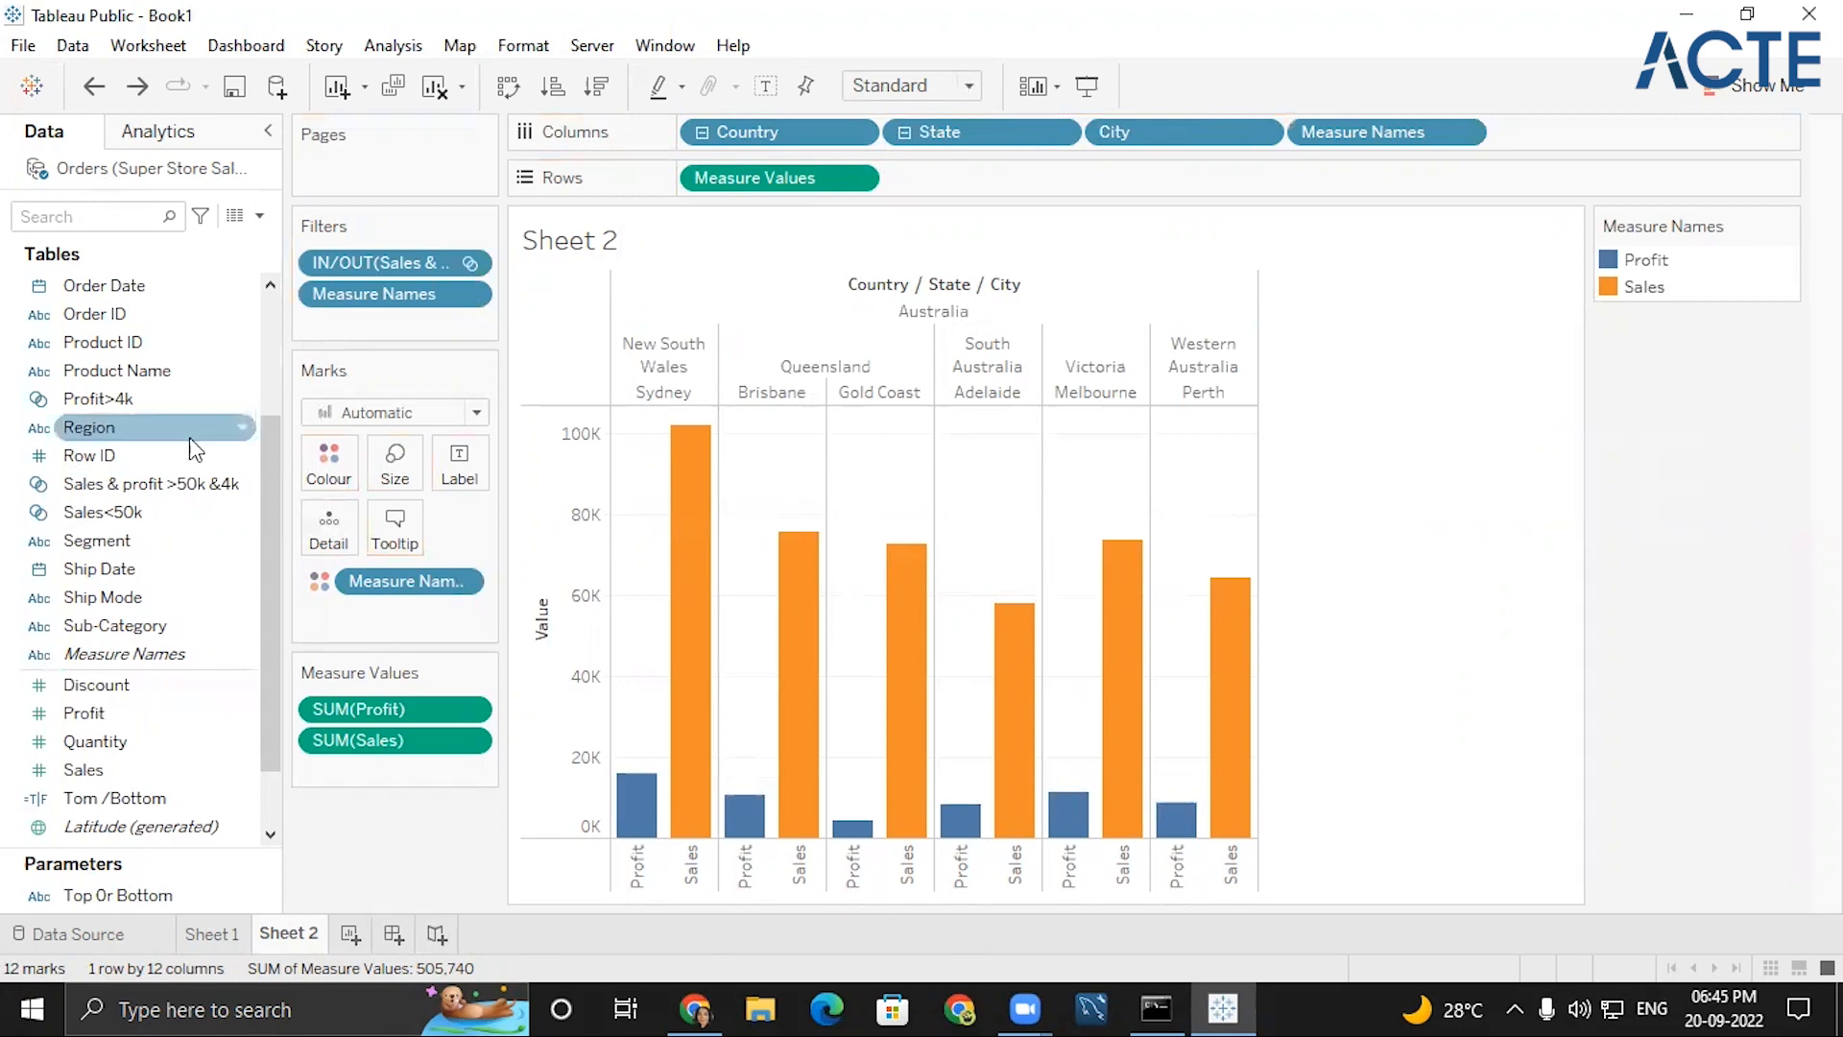
left_click(348, 934)
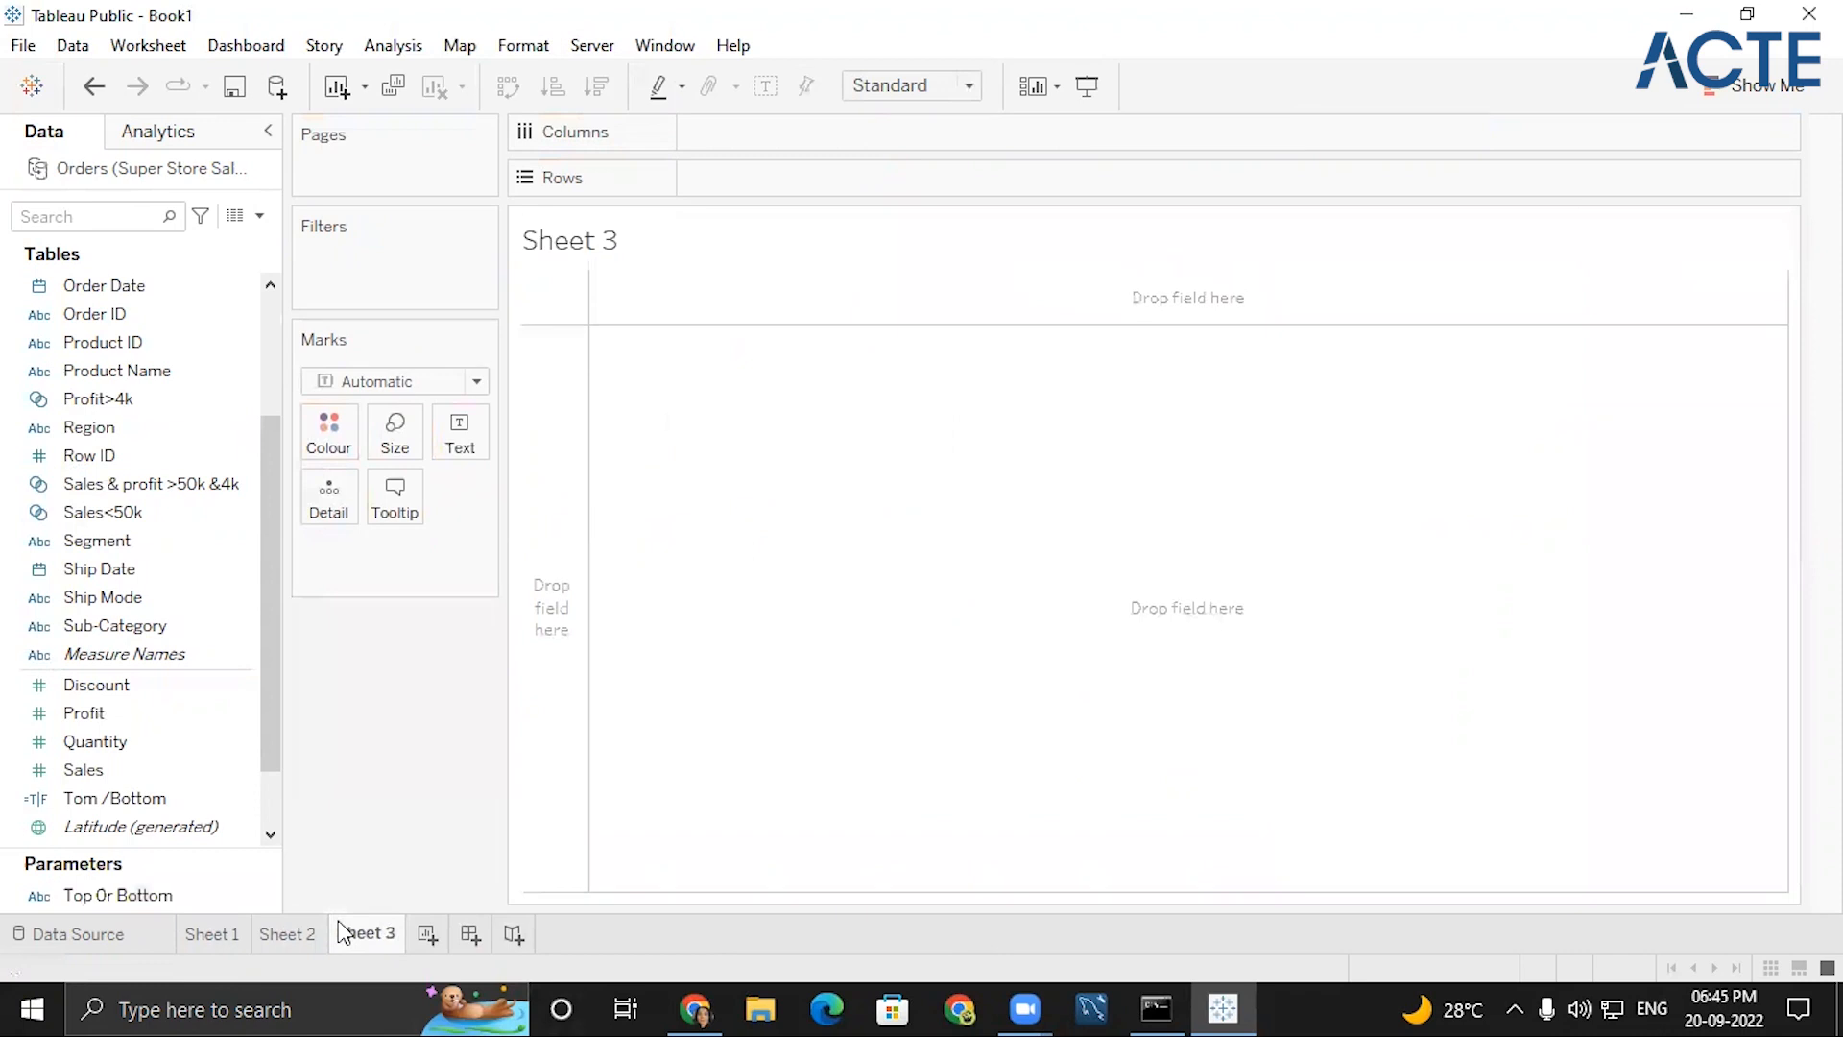
scroll(192, 452, "up", 3)
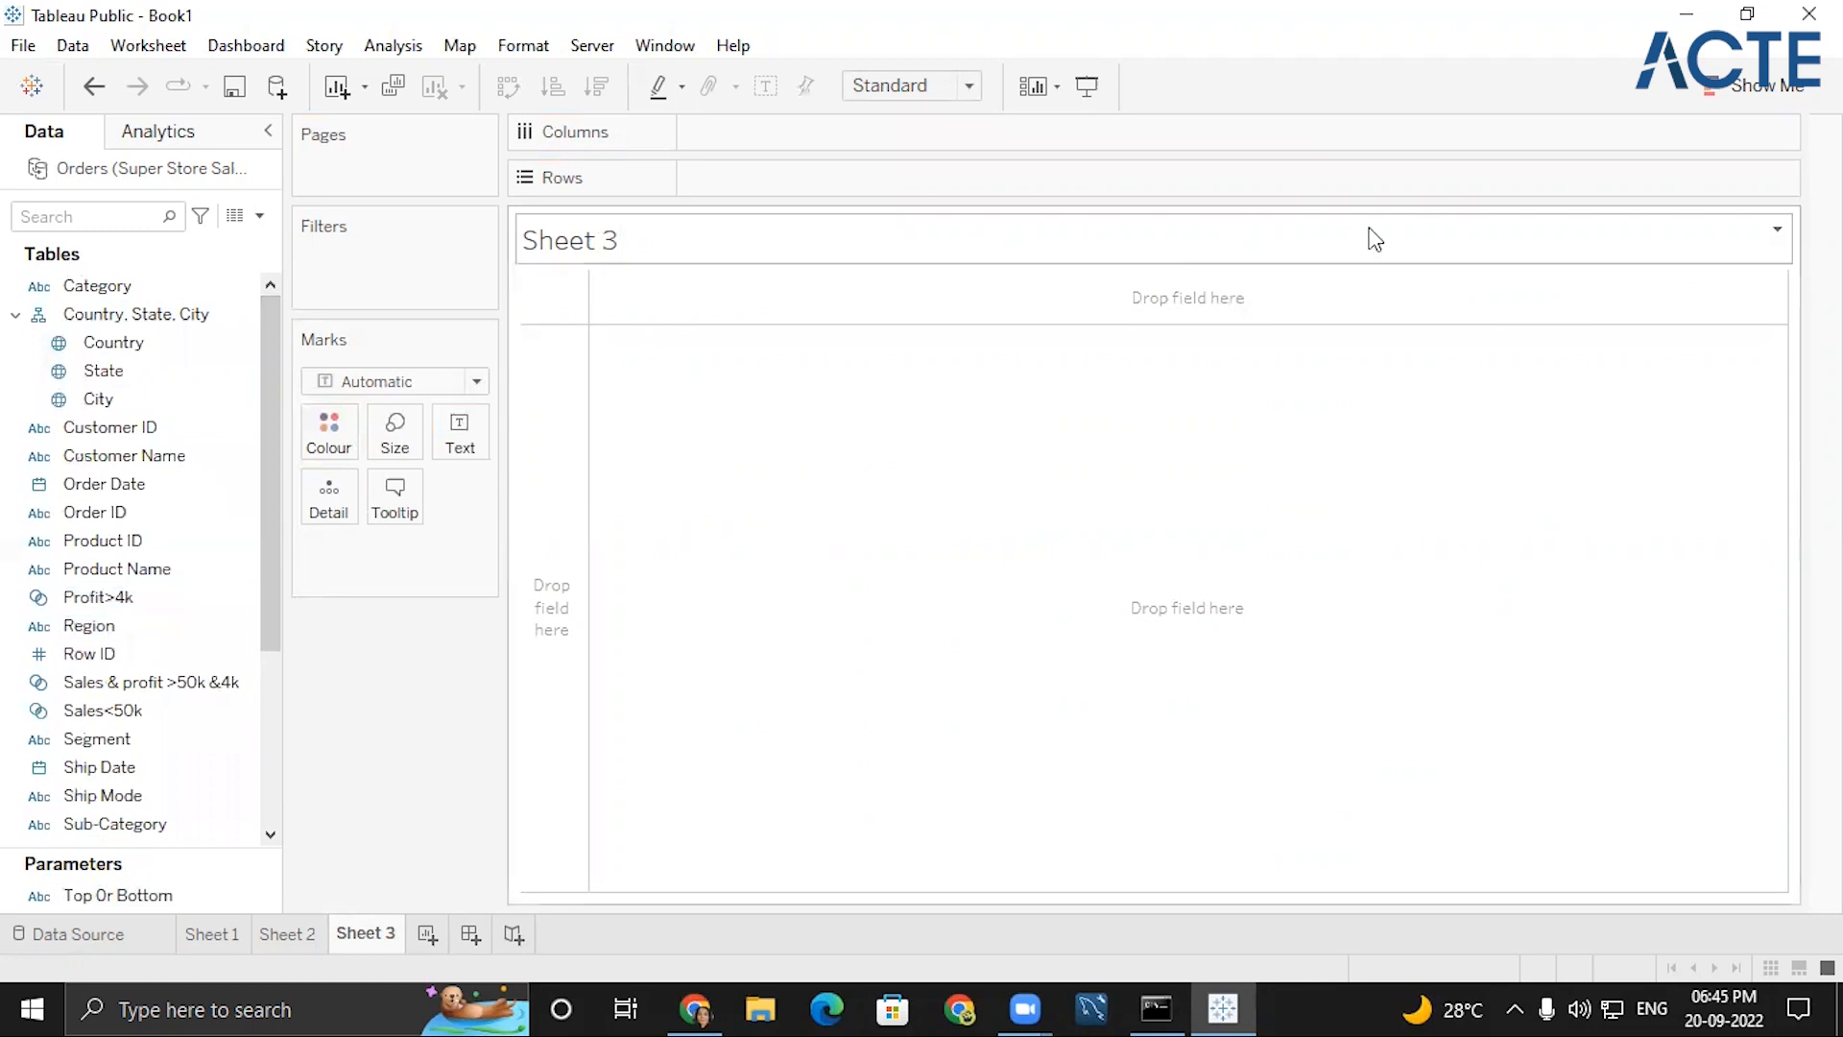
double_click(113, 344)
scroll(134, 672, "down", 3)
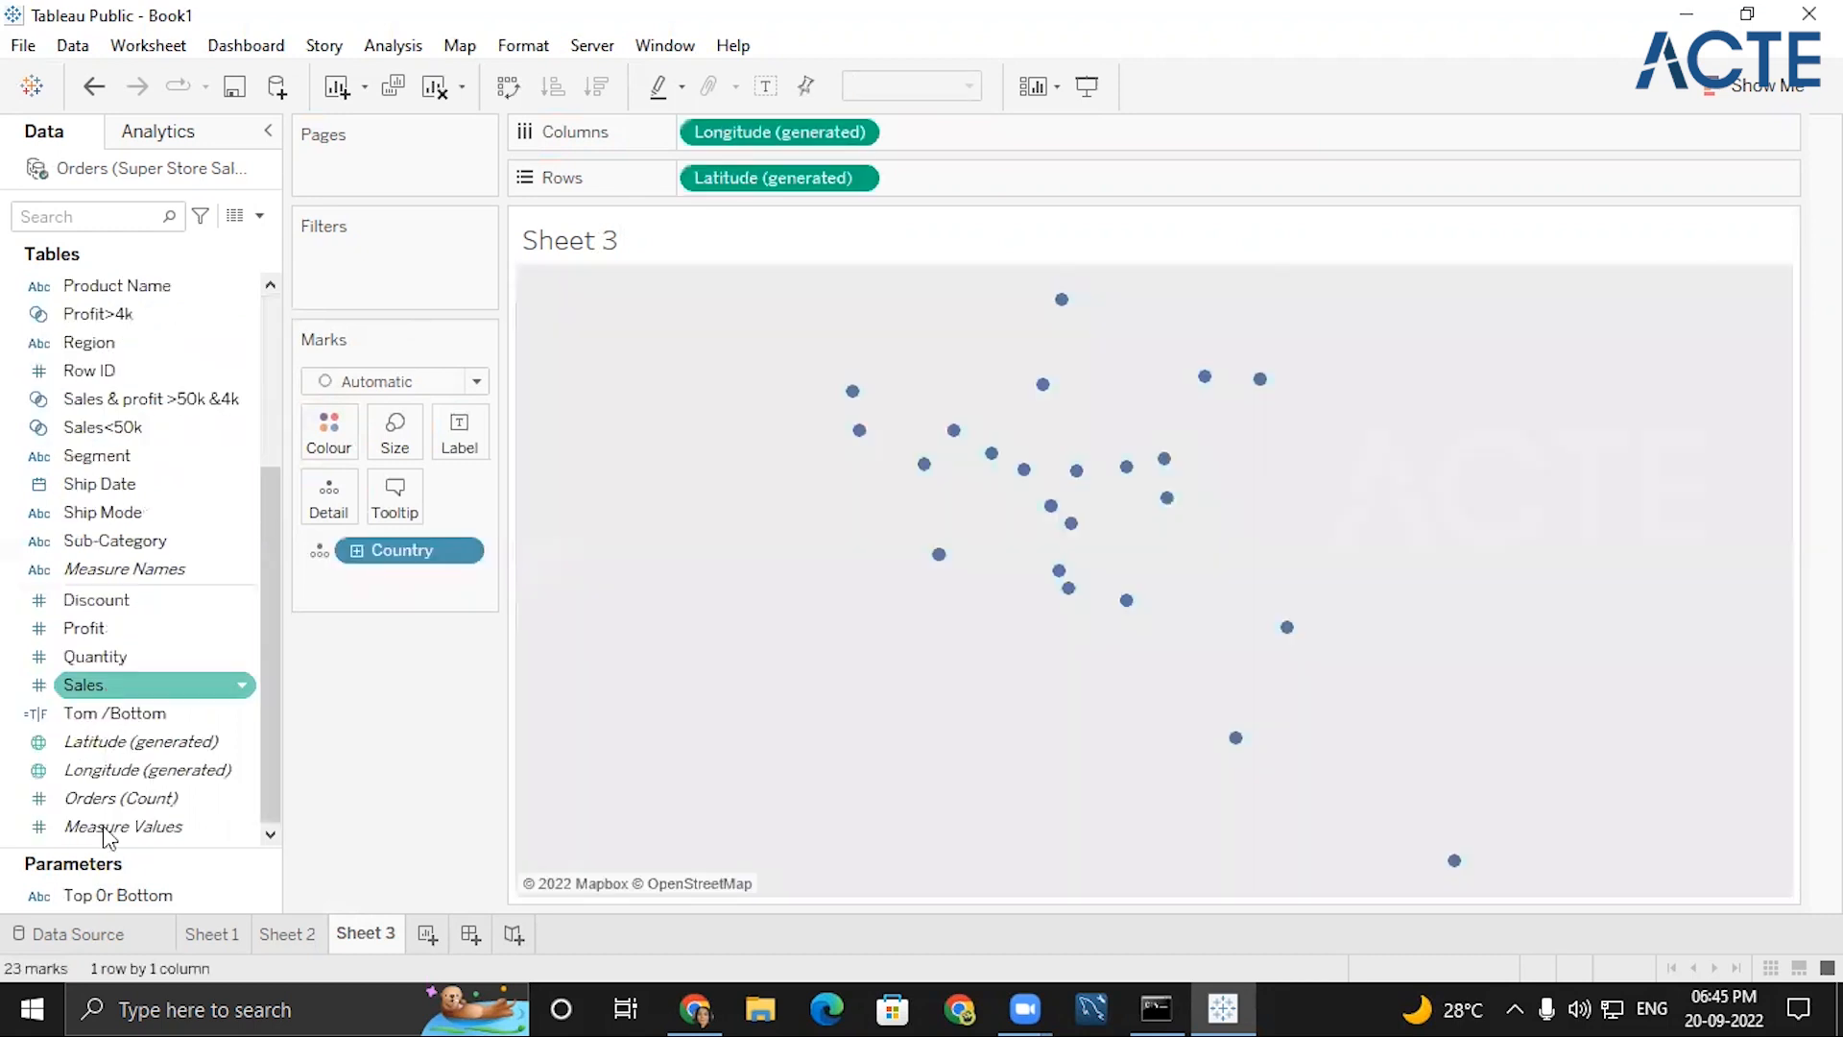
double_click(100, 684)
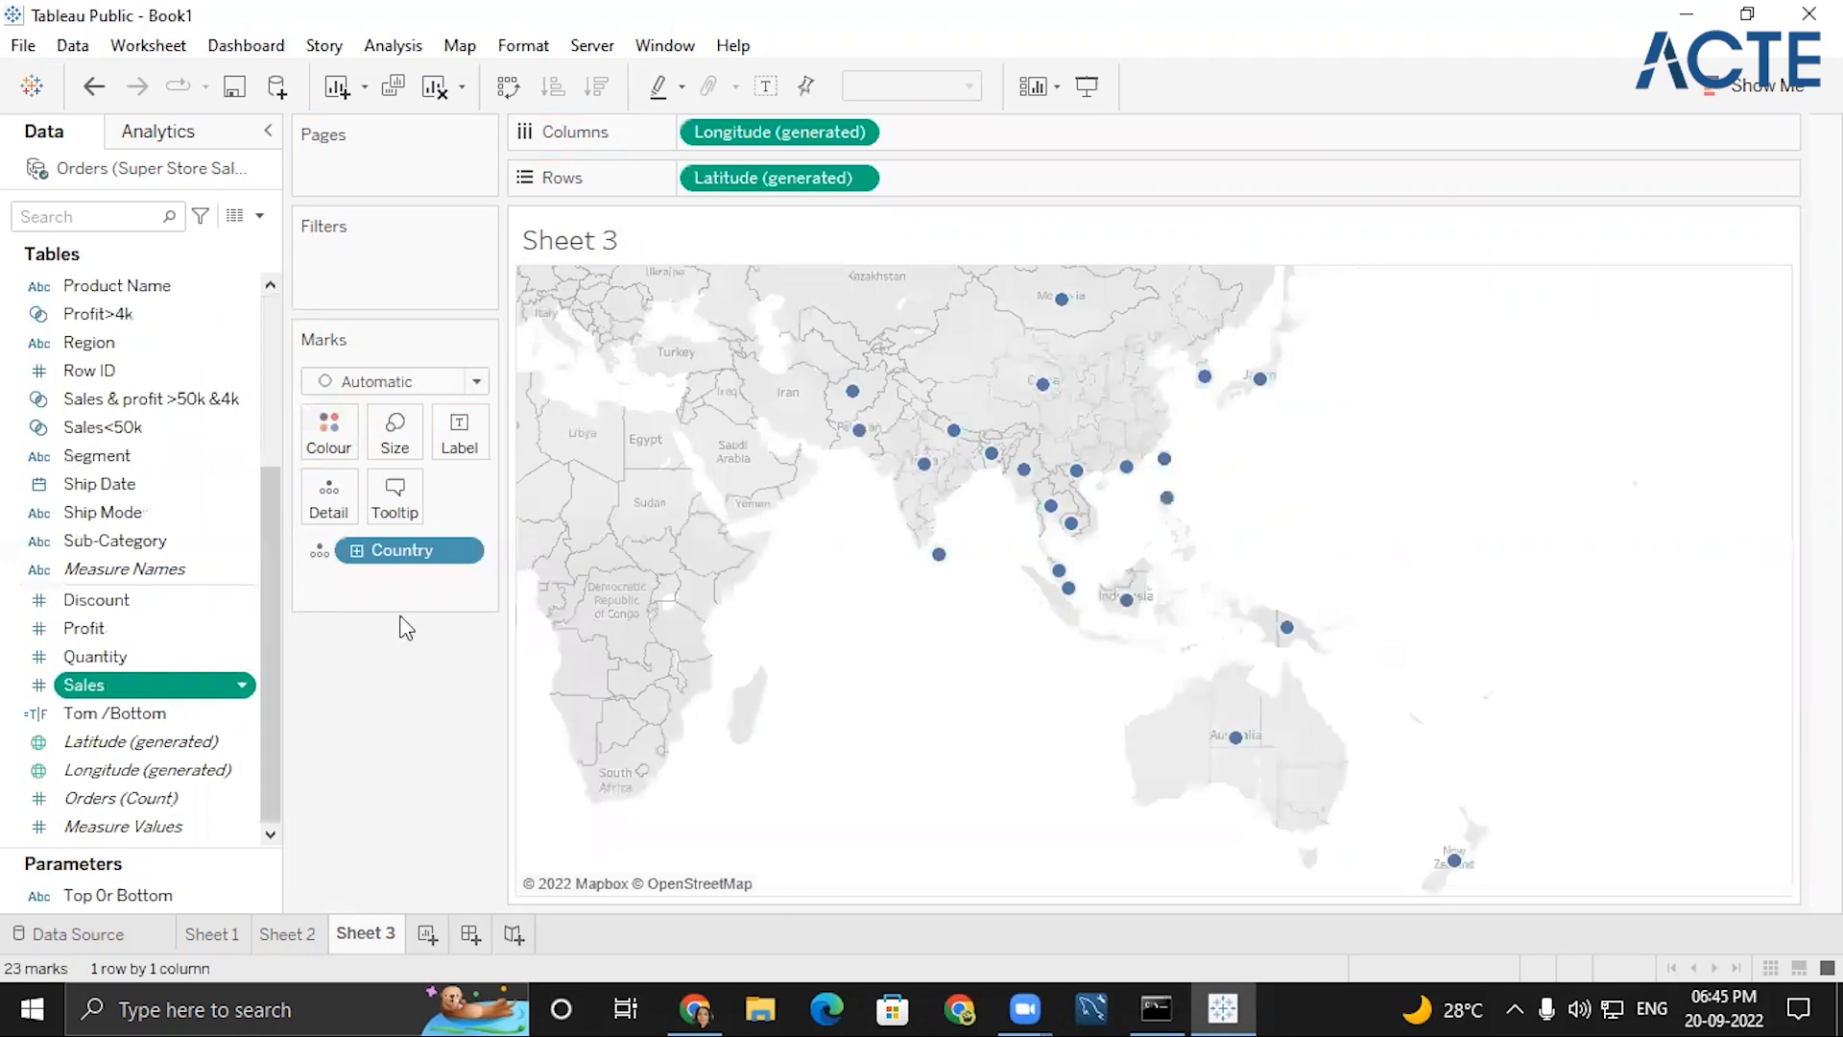
- Show the country sales as horizontal bars and sort the countries by descending sales
left_click(1767, 86)
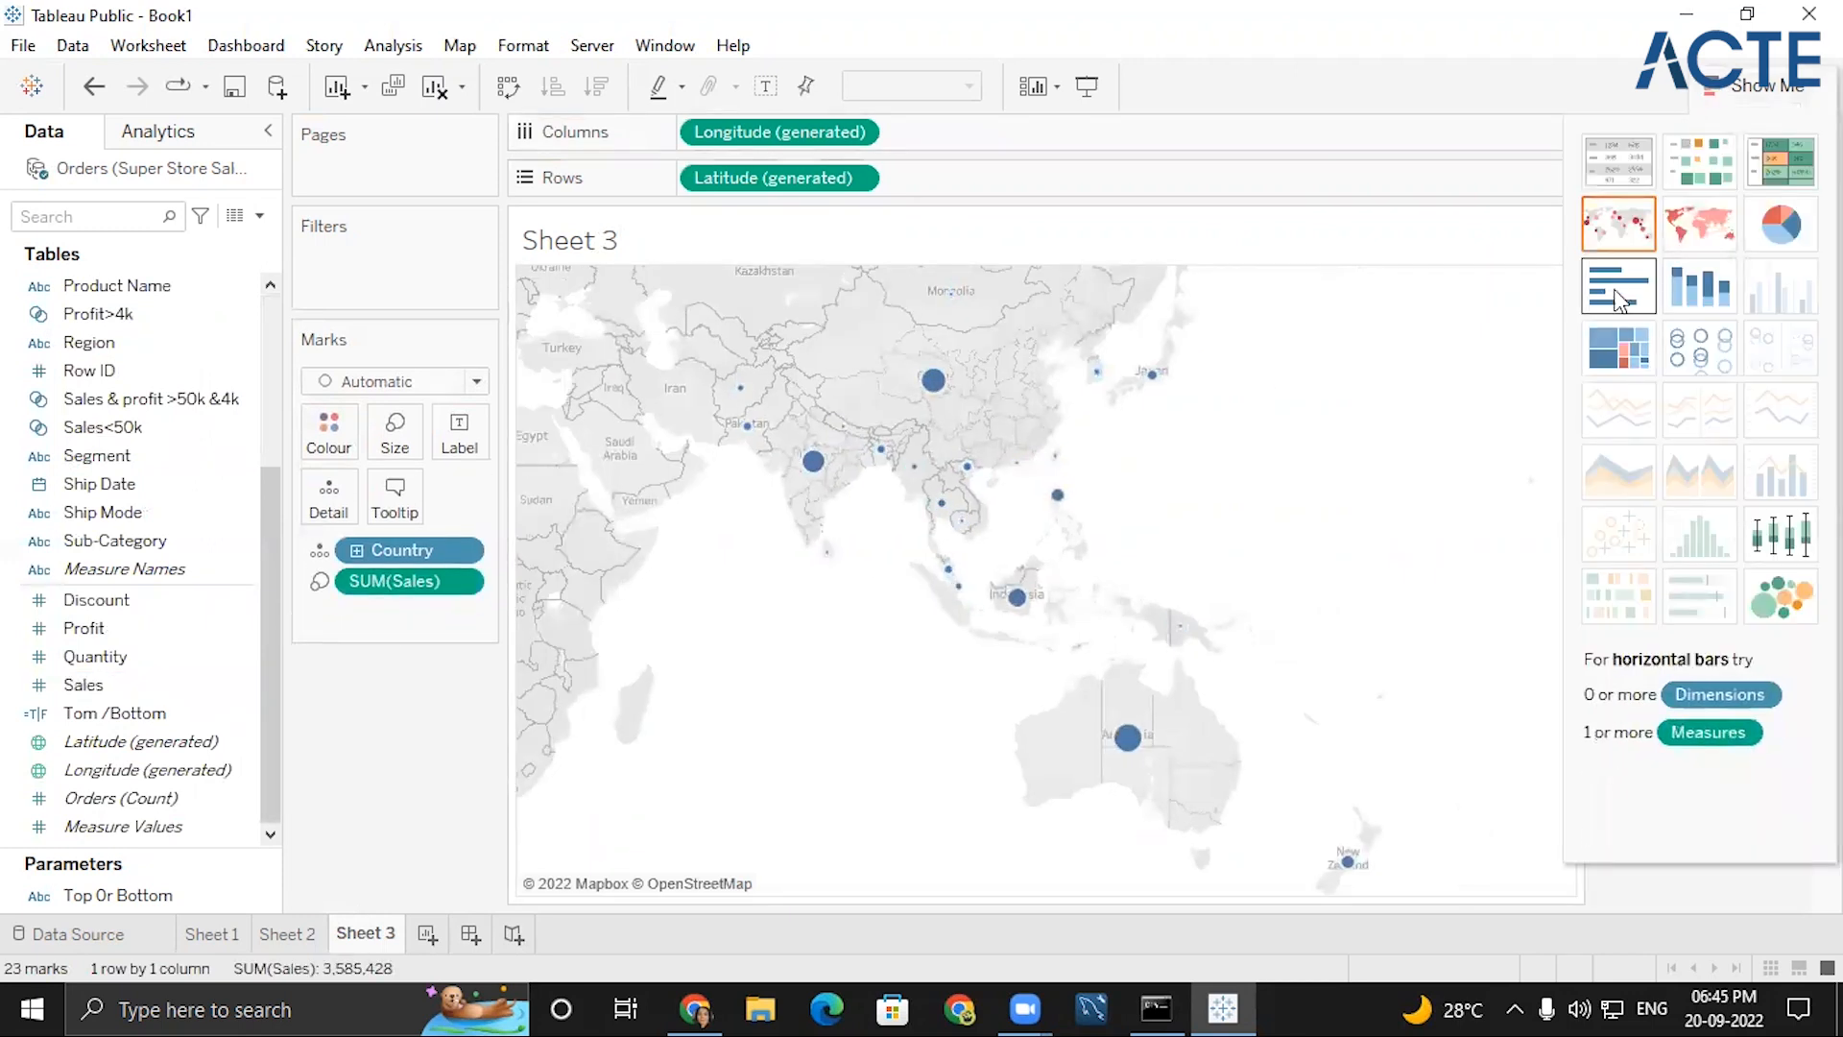
left_click(1619, 298)
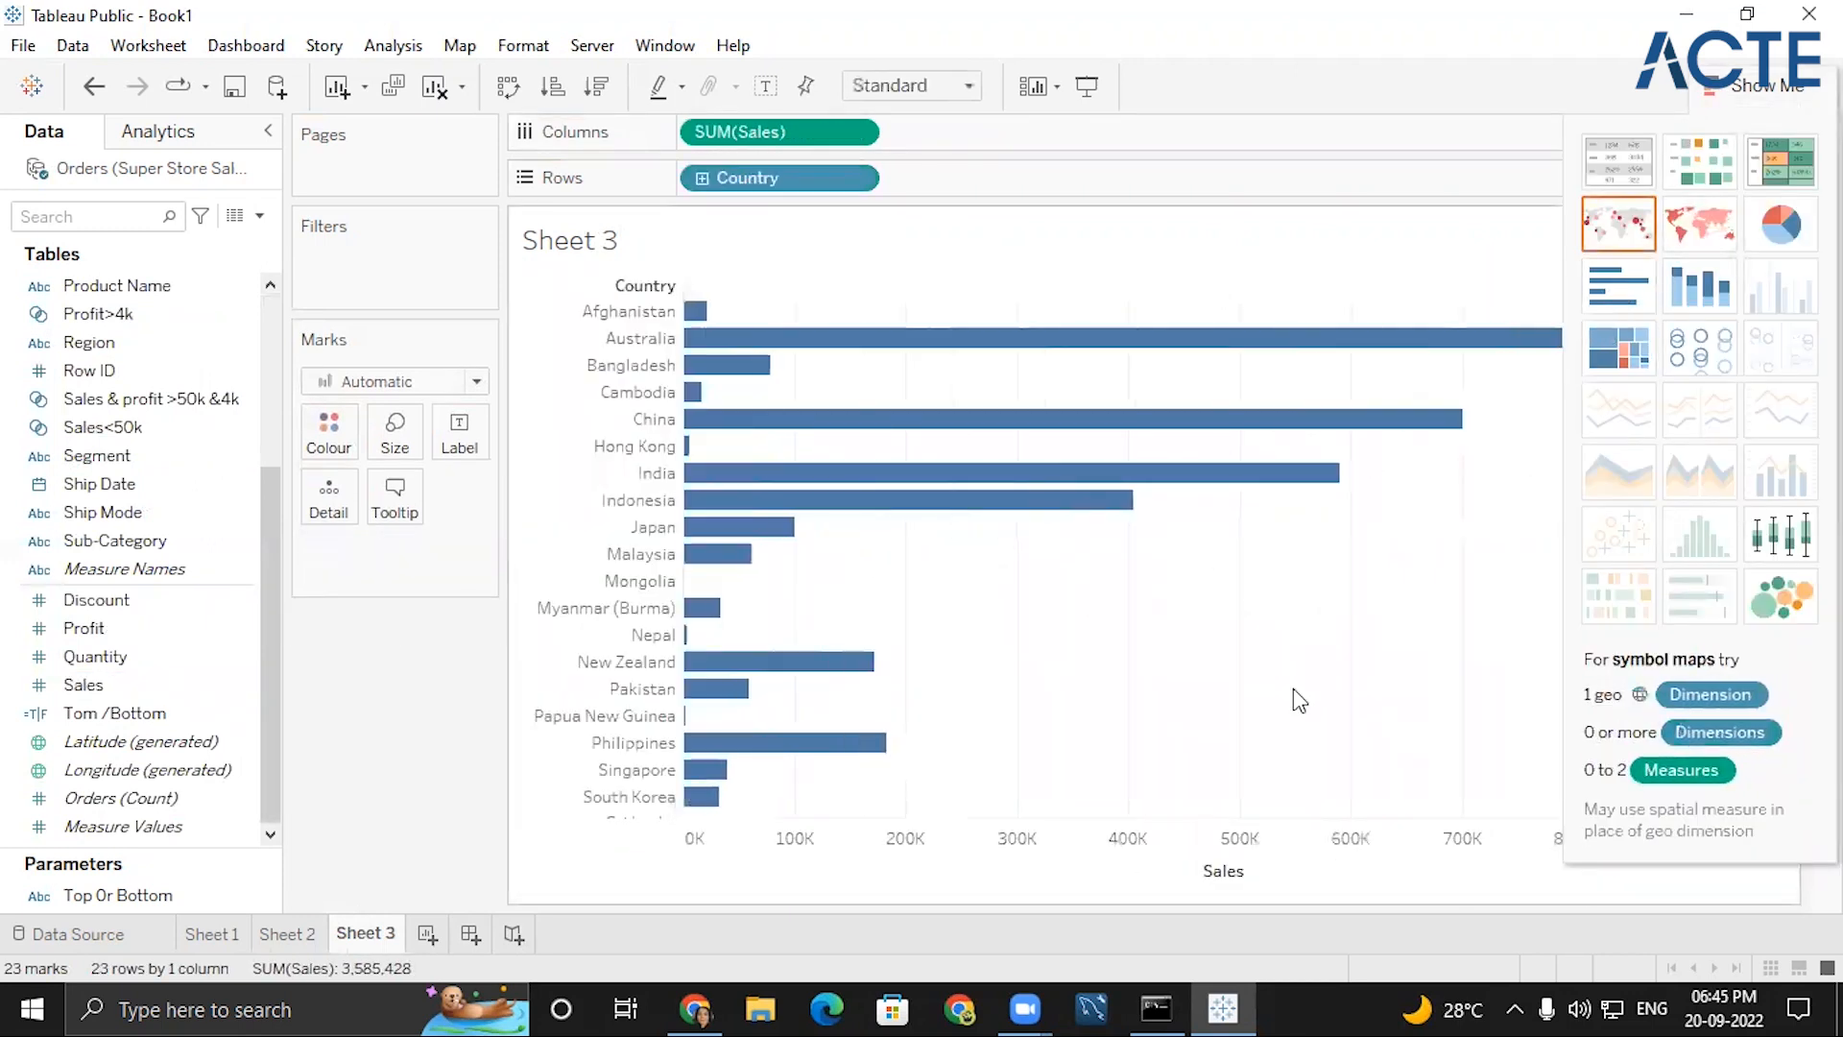
left_click(1261, 872)
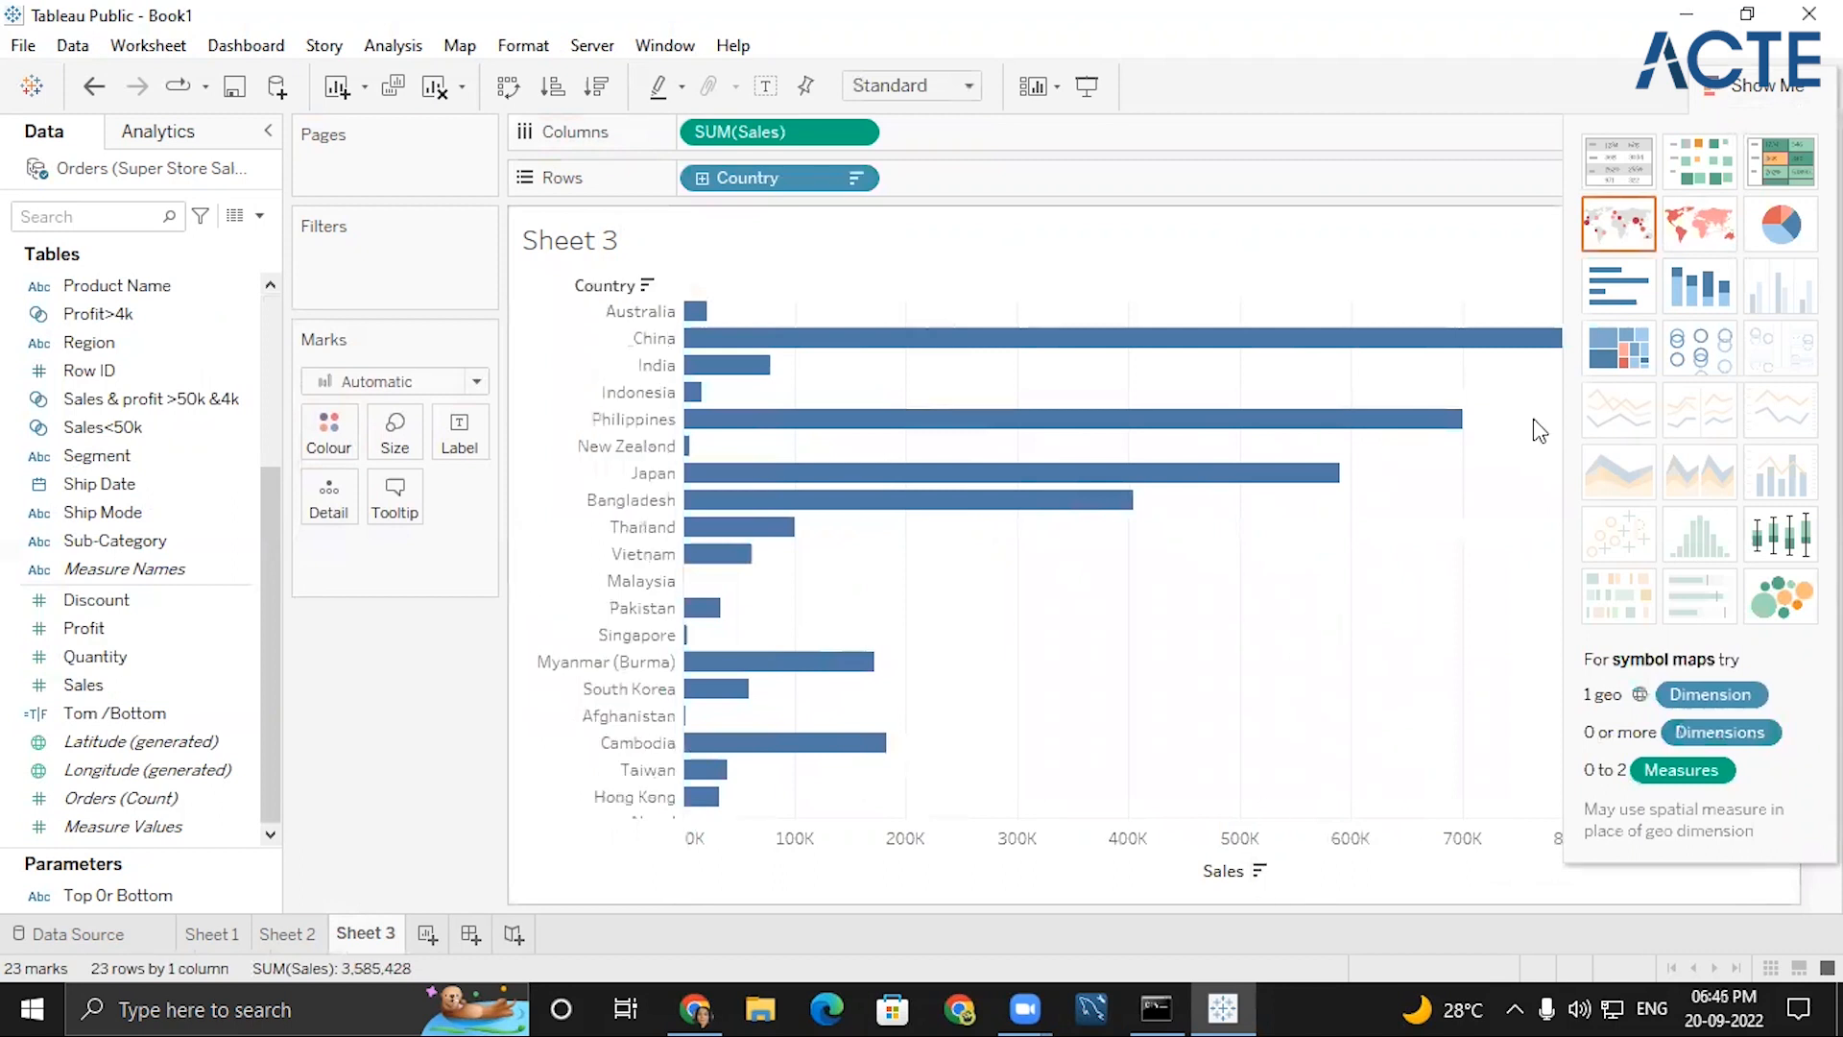
left_click(1733, 73)
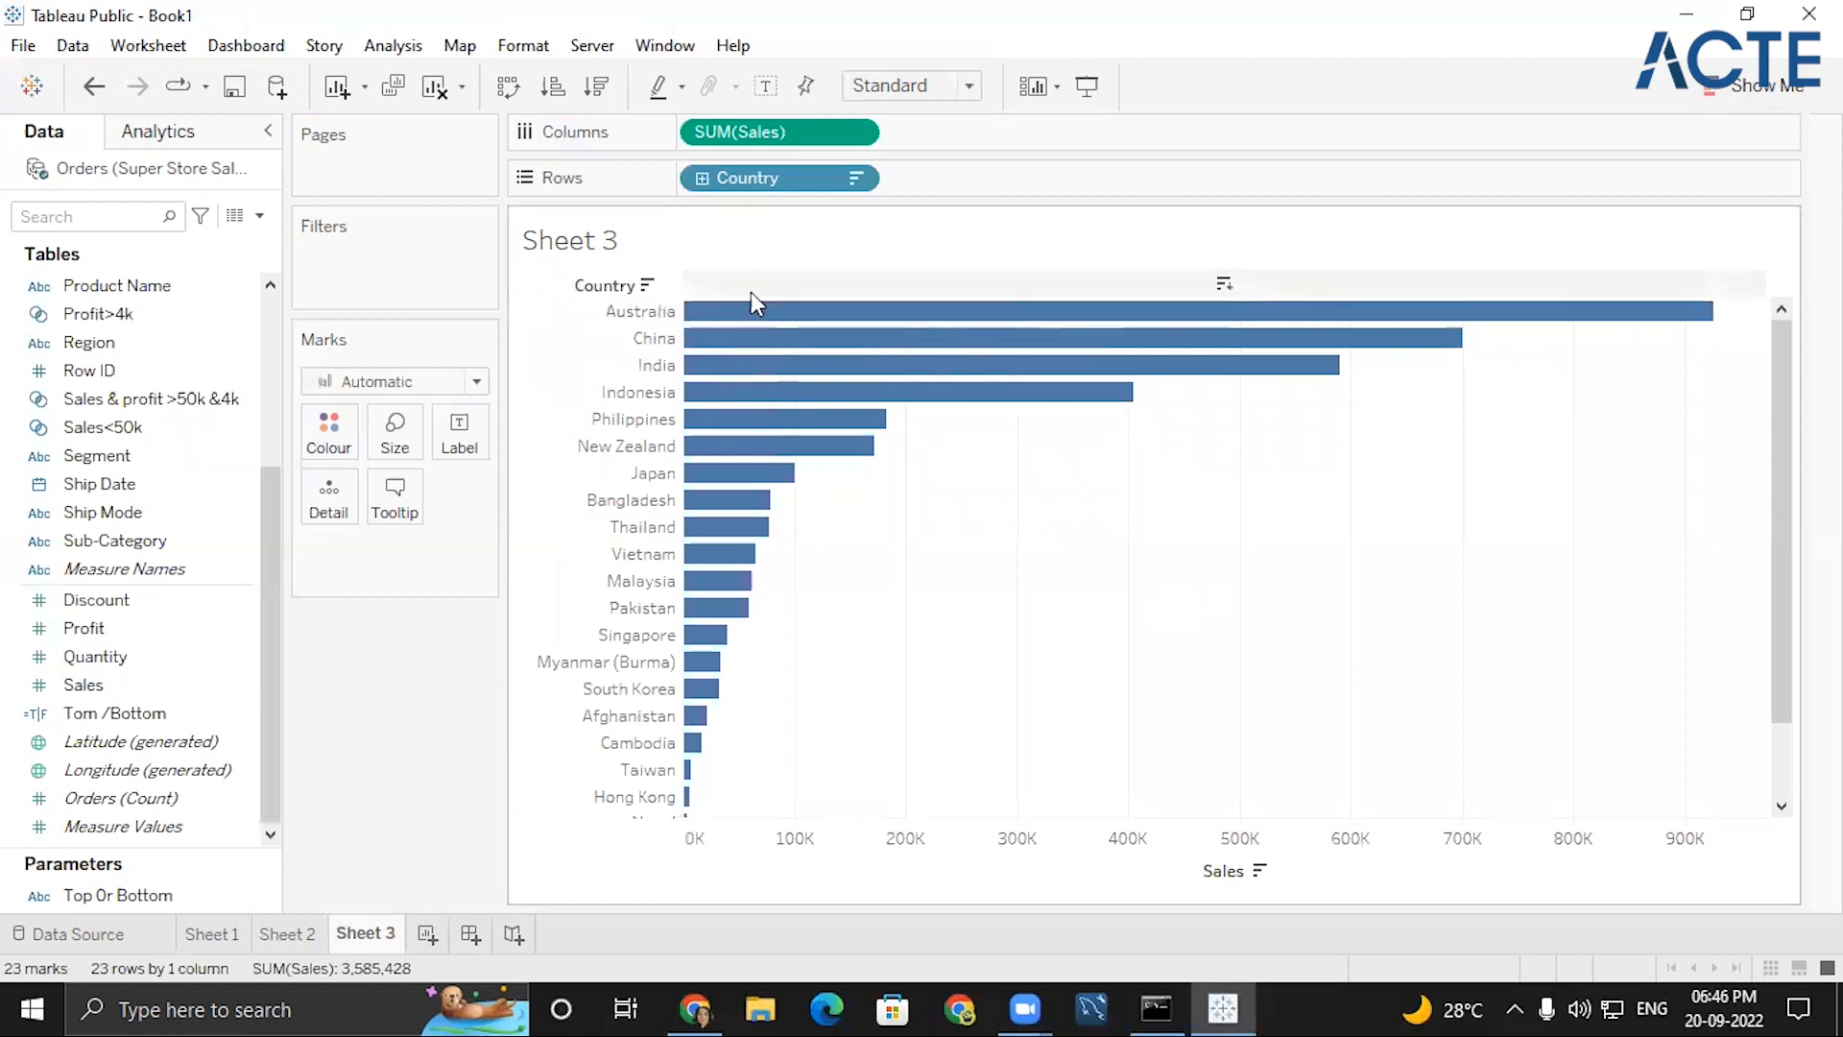
- Add State to the rows beside Country and sort the states by descending sales
mouse_move(765, 309)
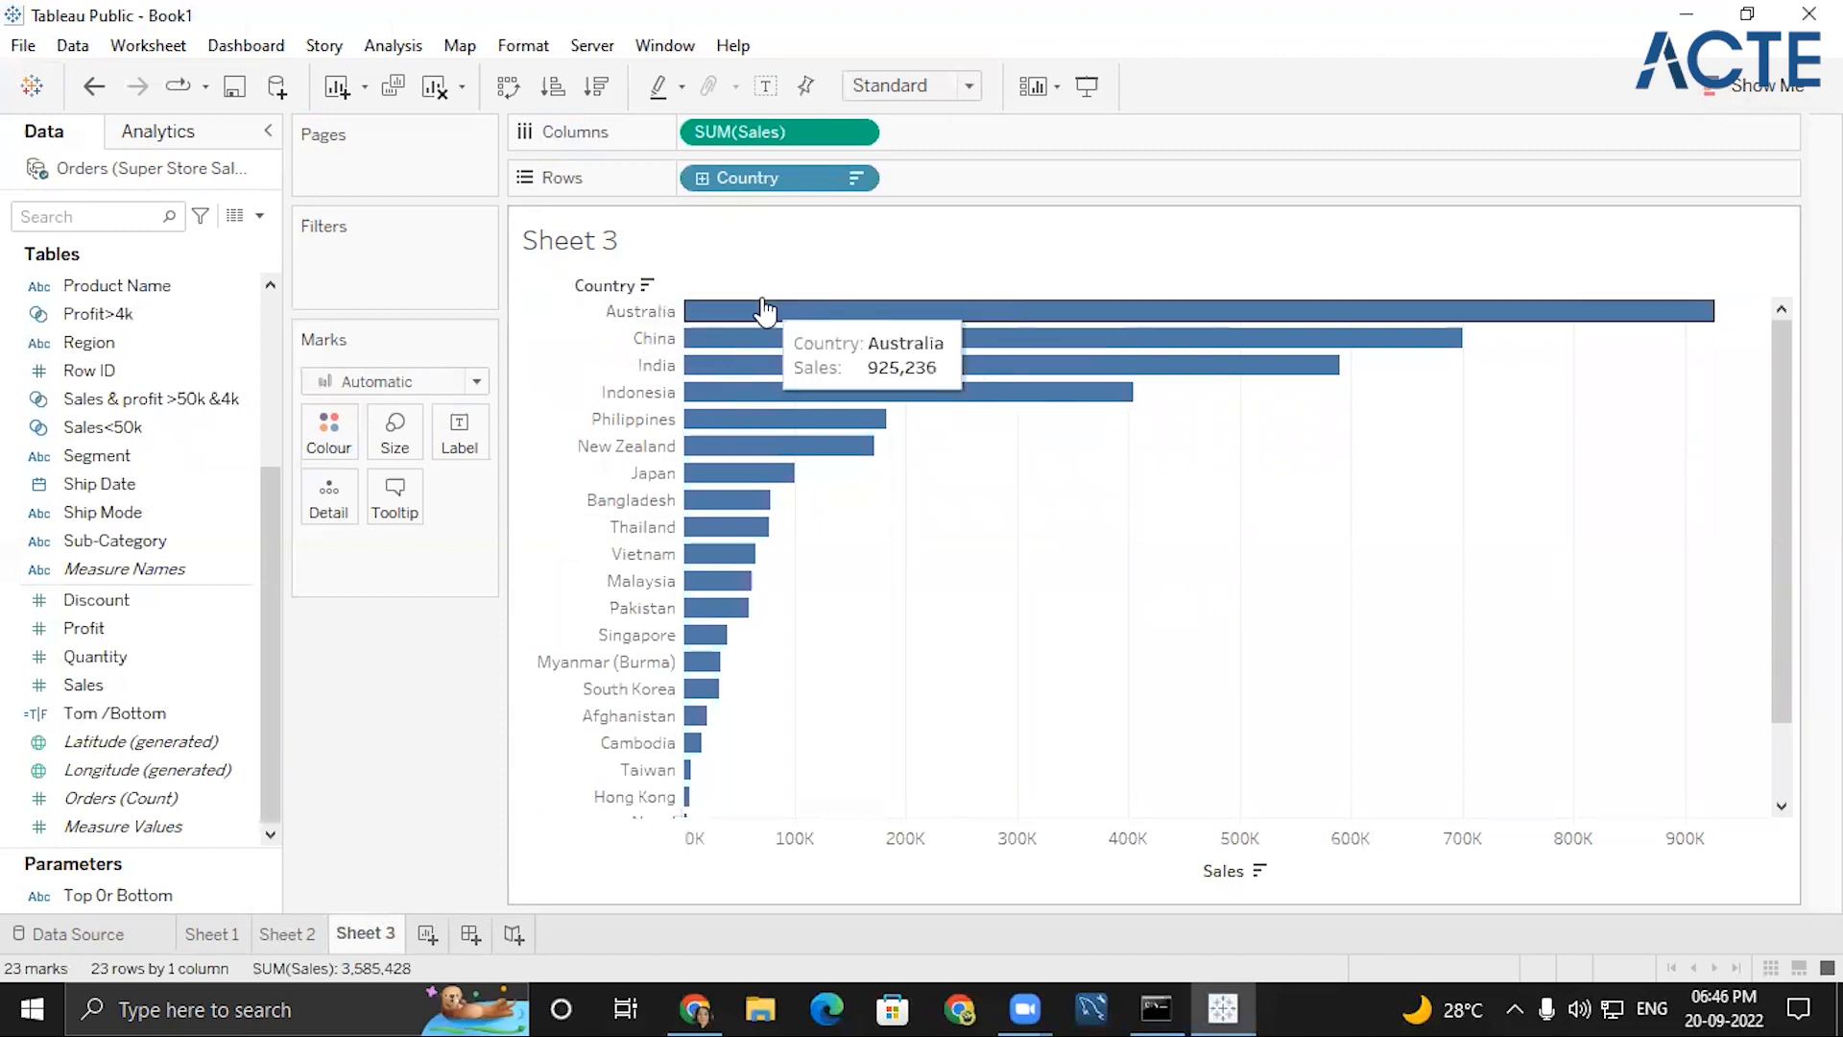
mouse_move(693, 368)
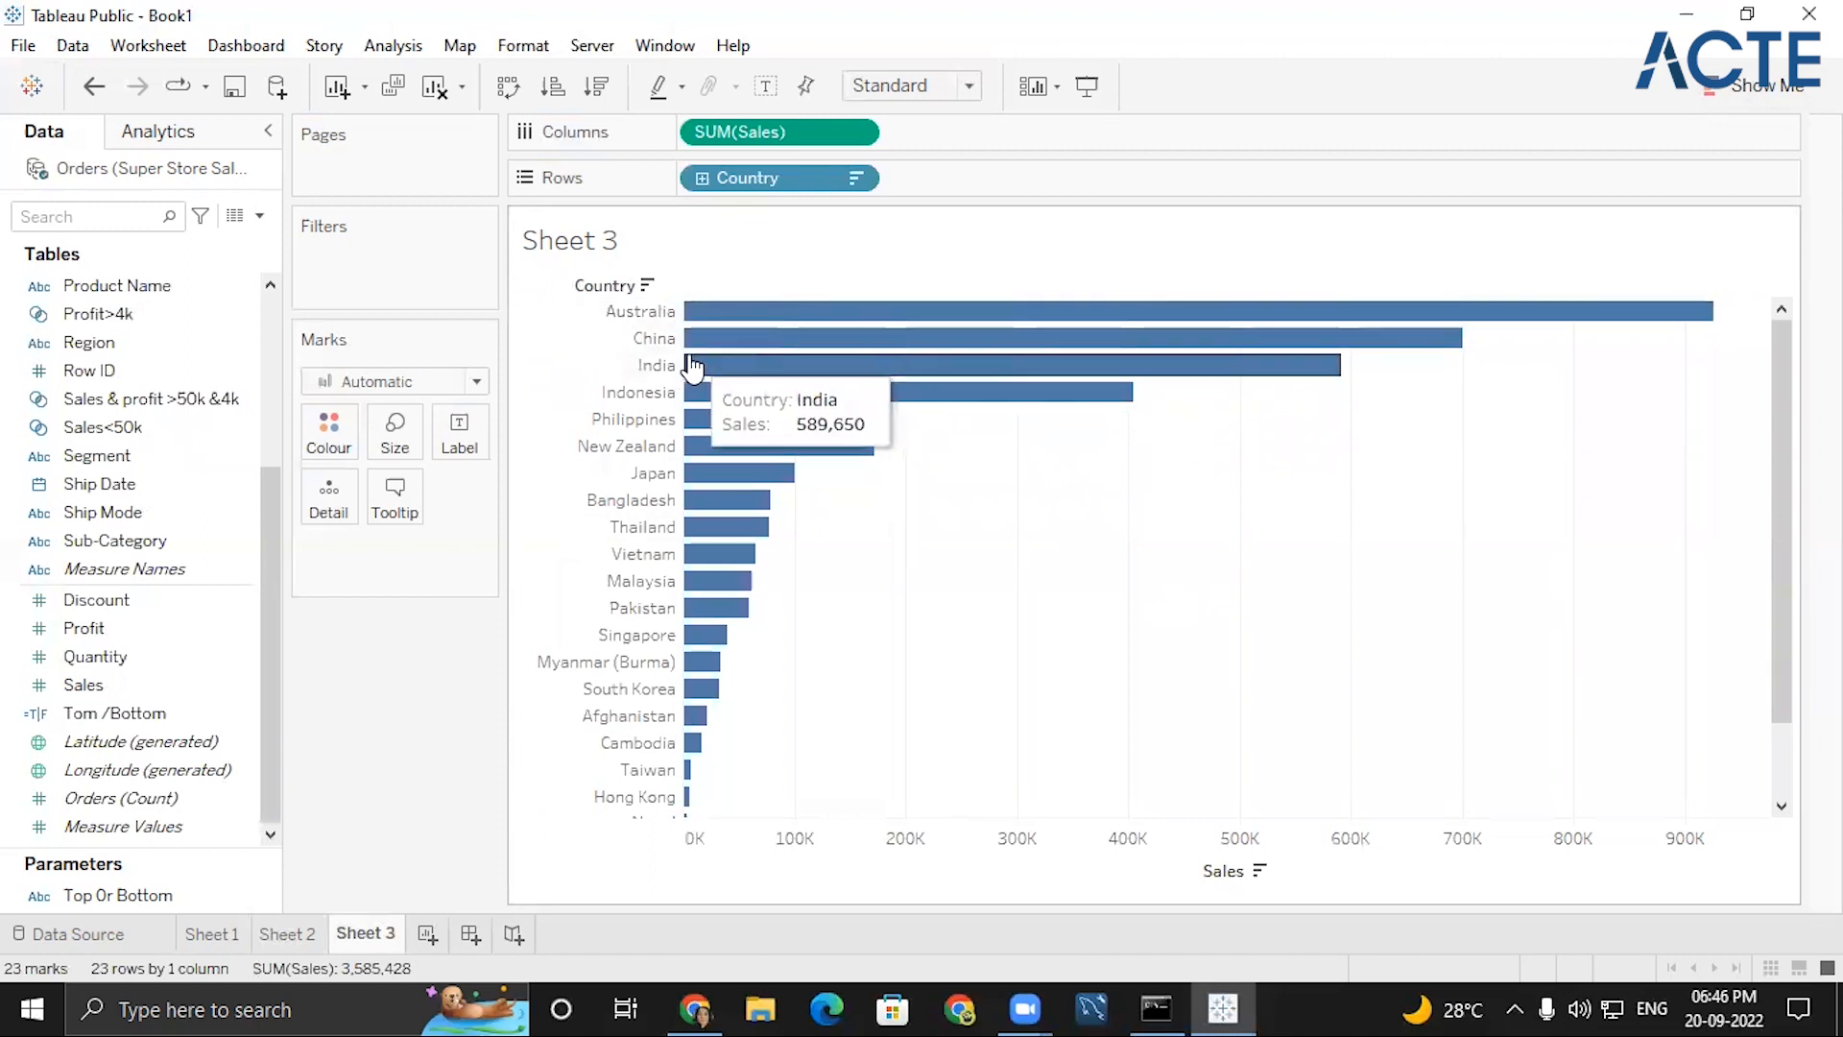
mouse_move(702, 321)
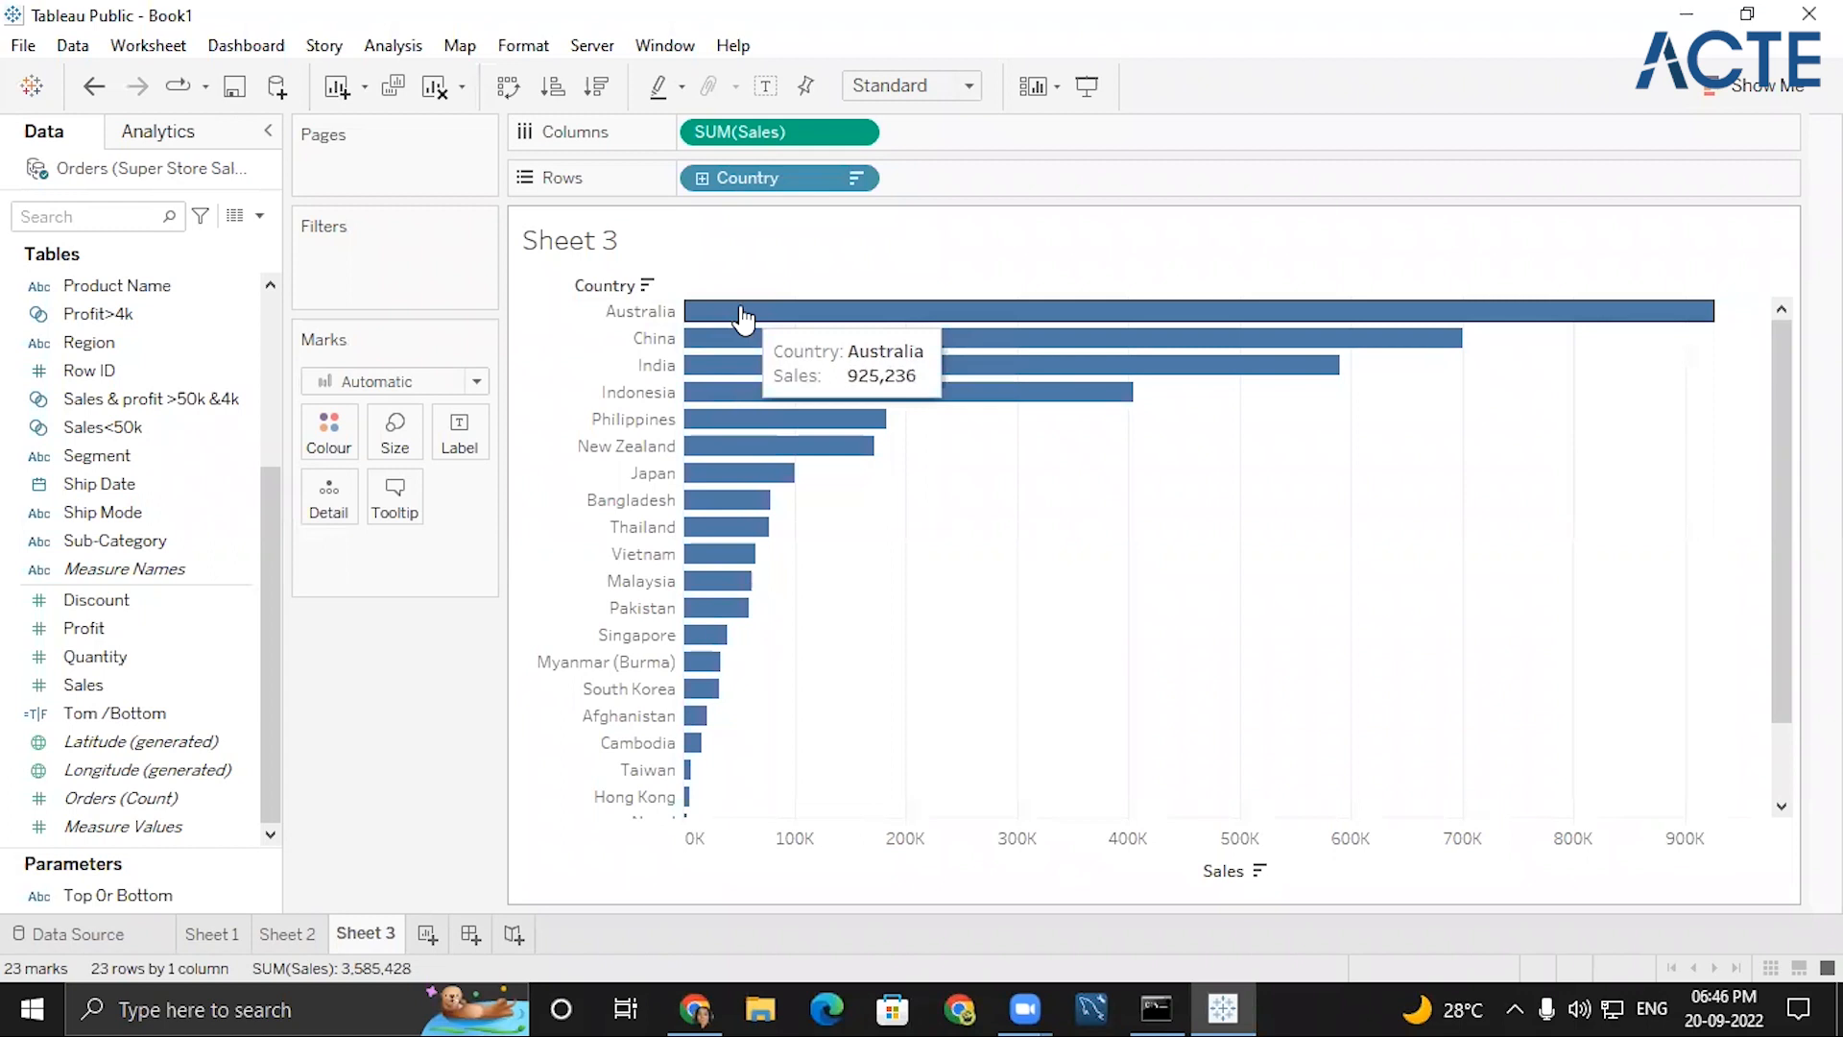
scroll(144, 499, "up", 3)
left_click(102, 369)
double_click(123, 381)
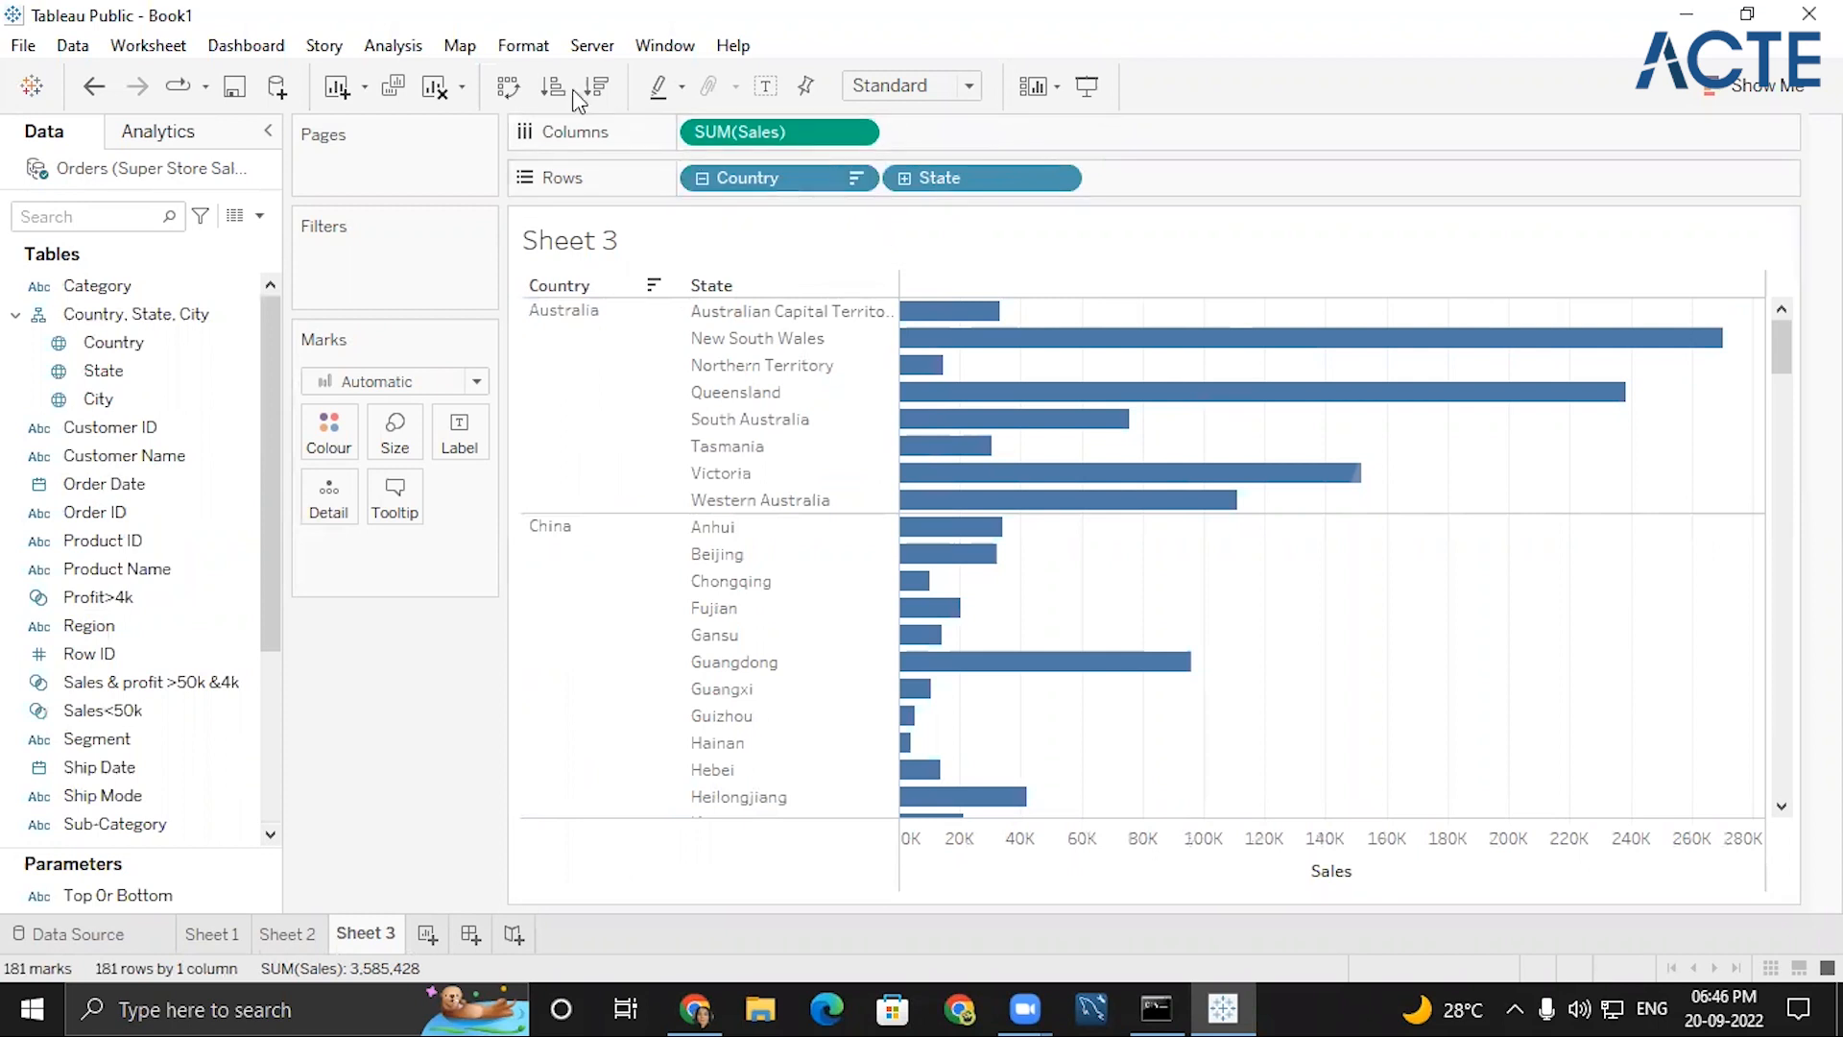
left_click(604, 86)
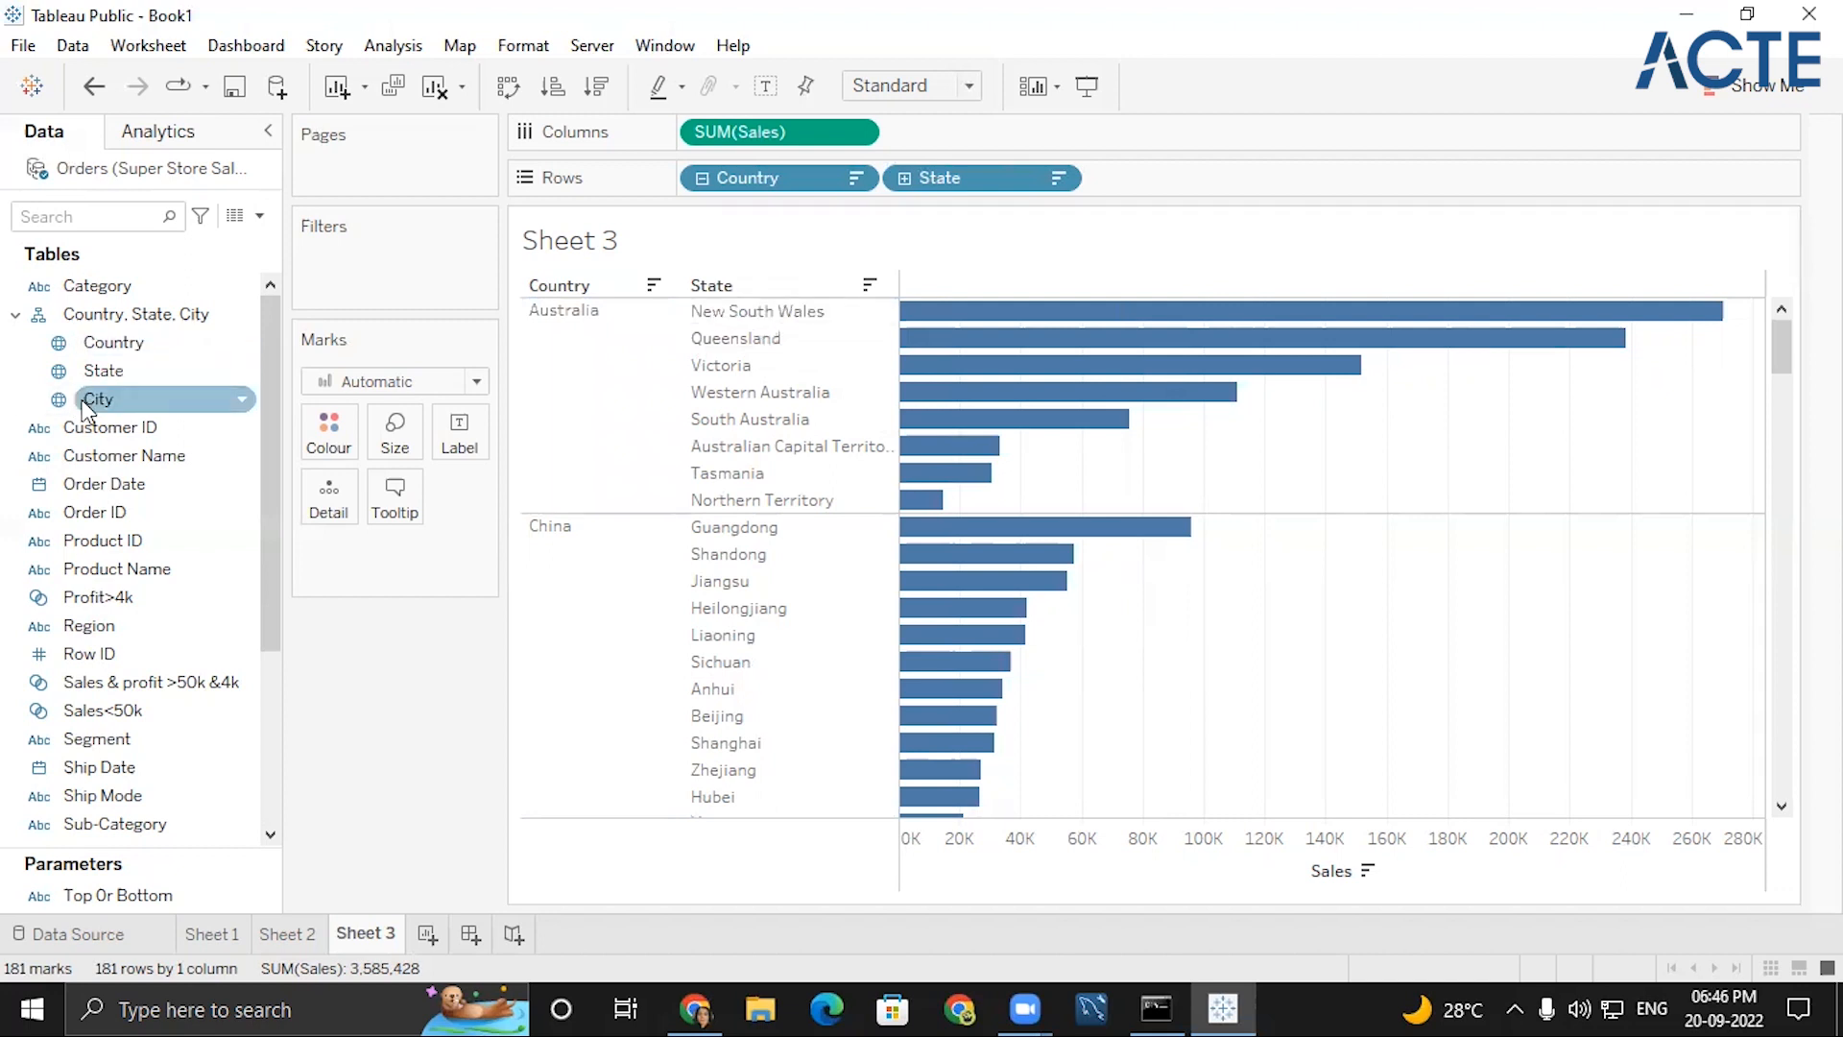
- Add City to the rows after State and sort the cities by descending sales
double_click(107, 395)
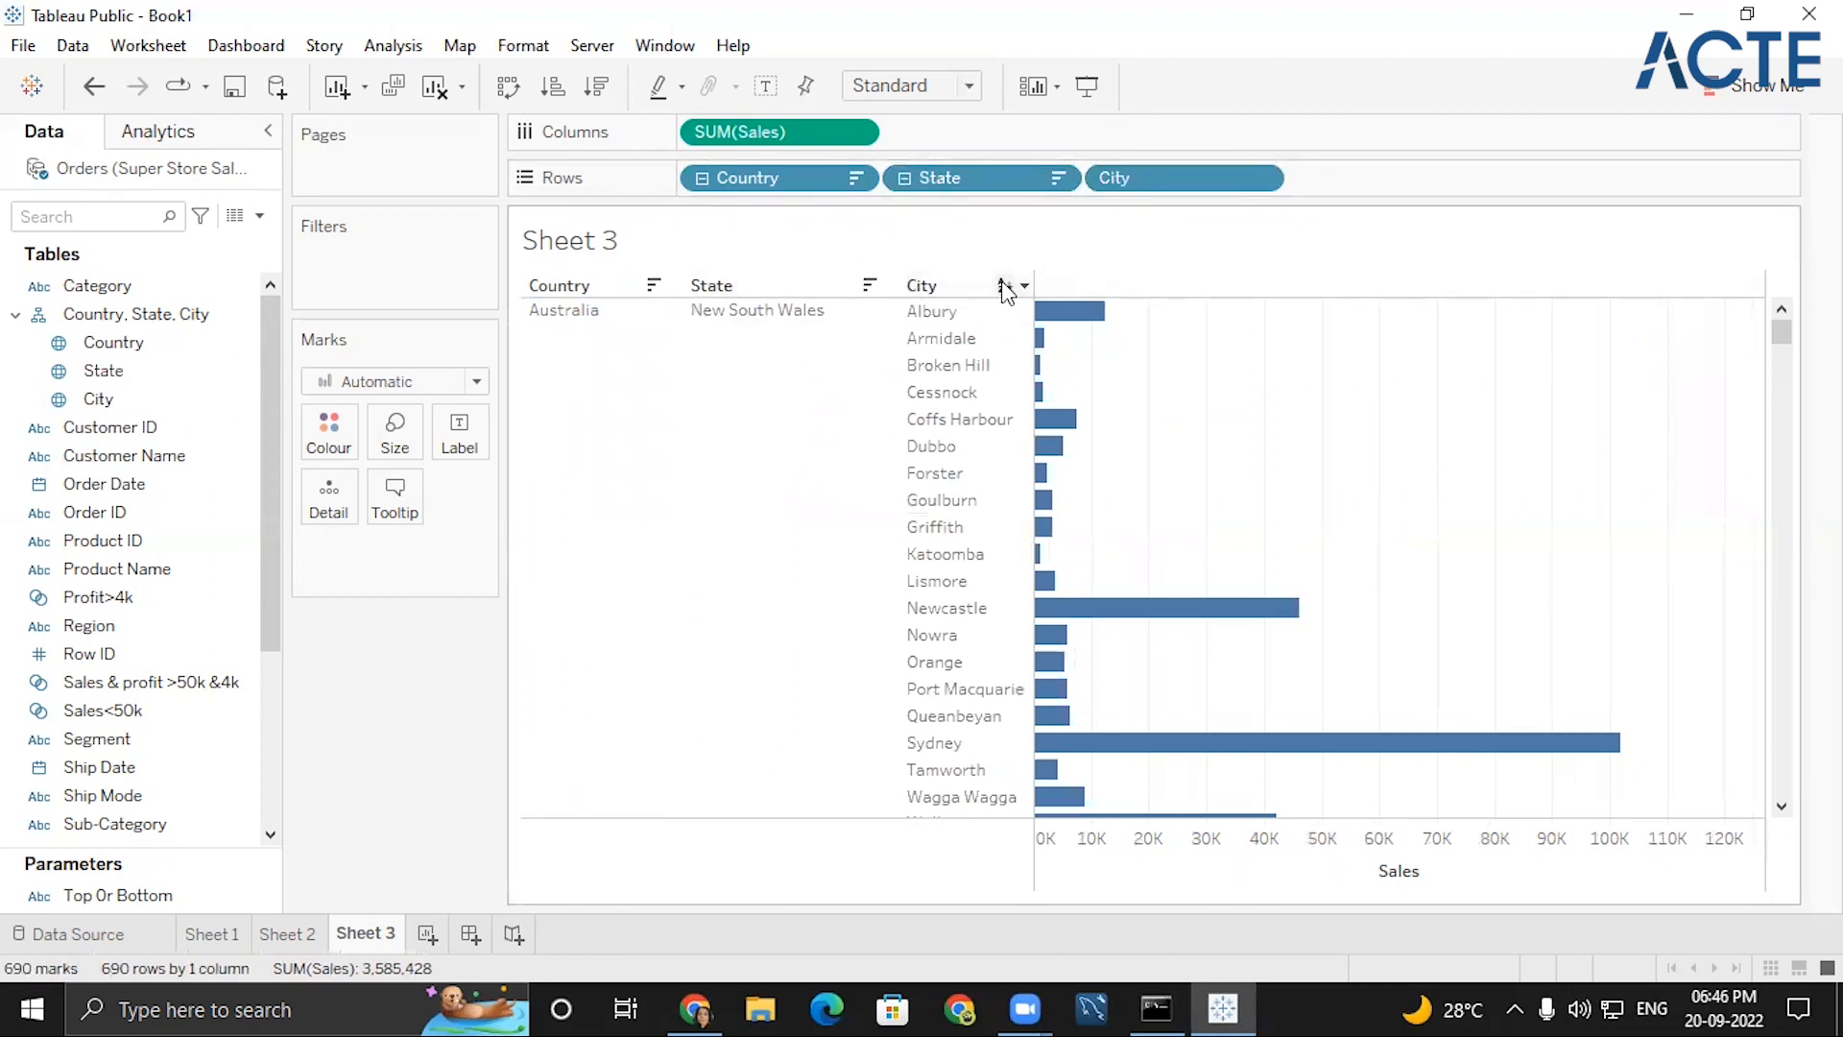
left_click(596, 88)
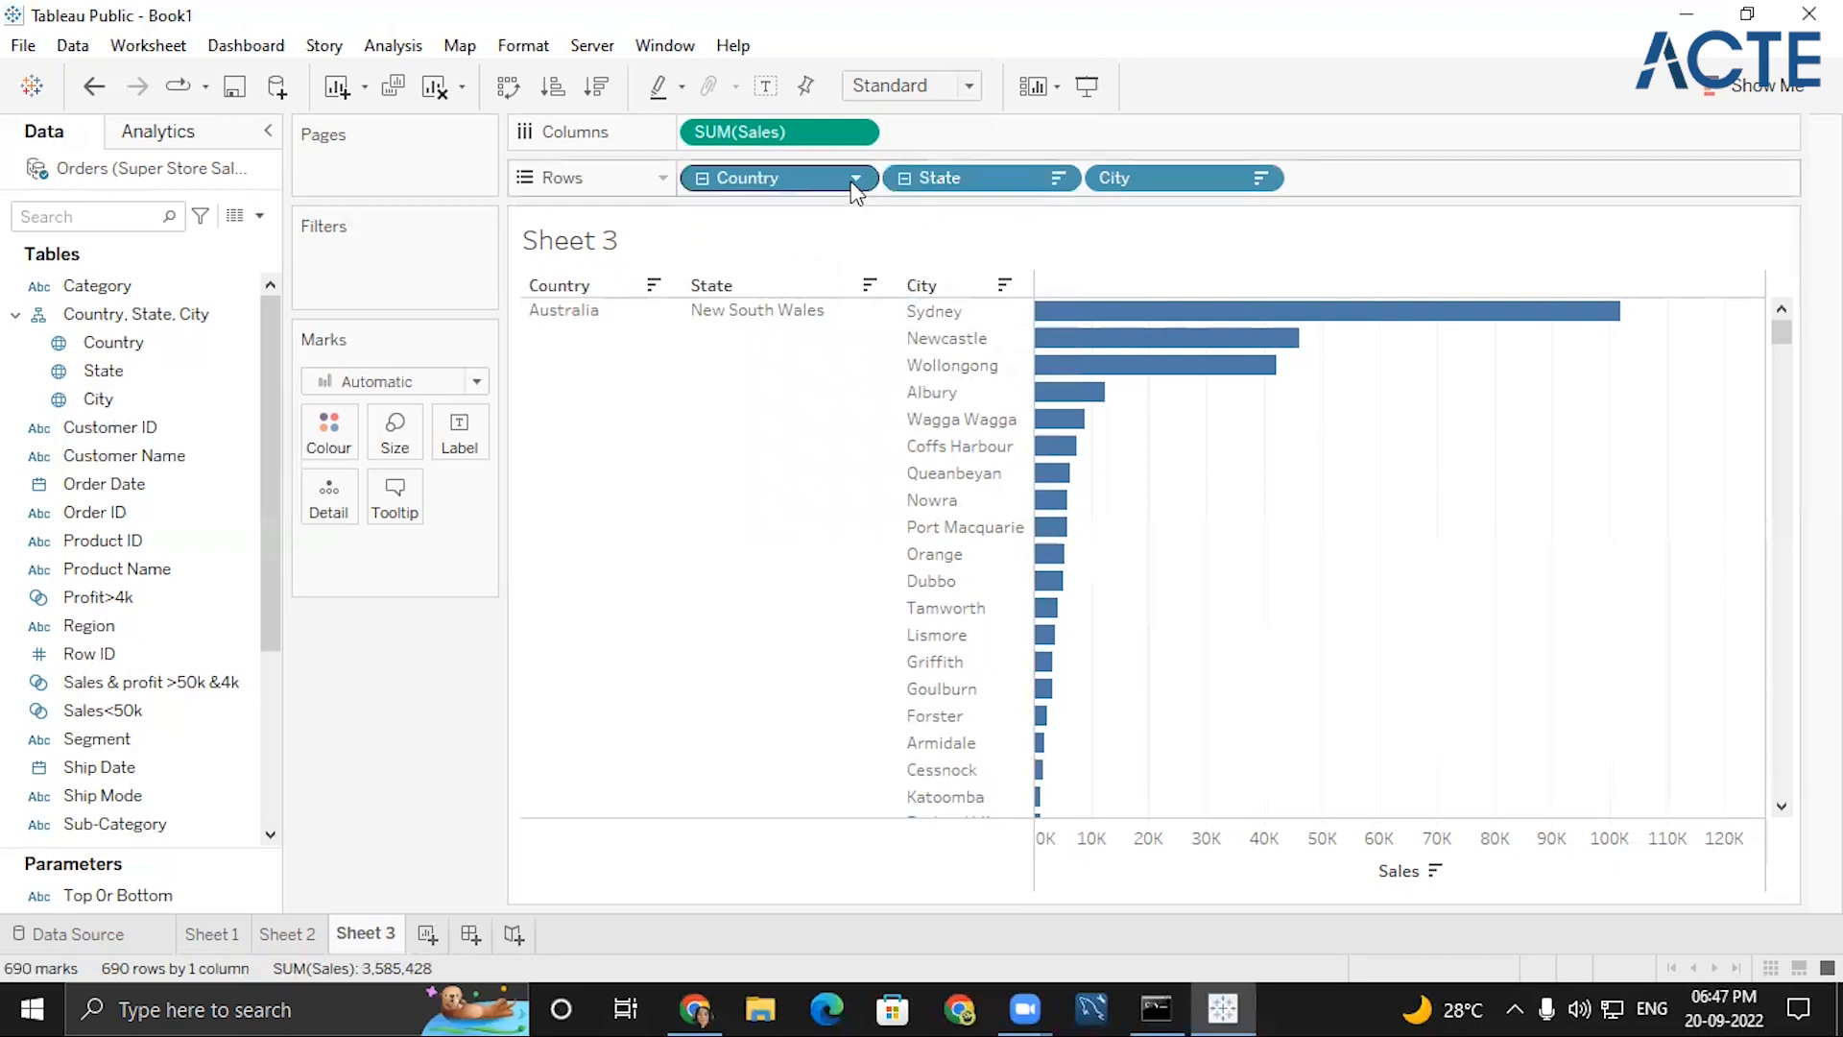
left_click(133, 380)
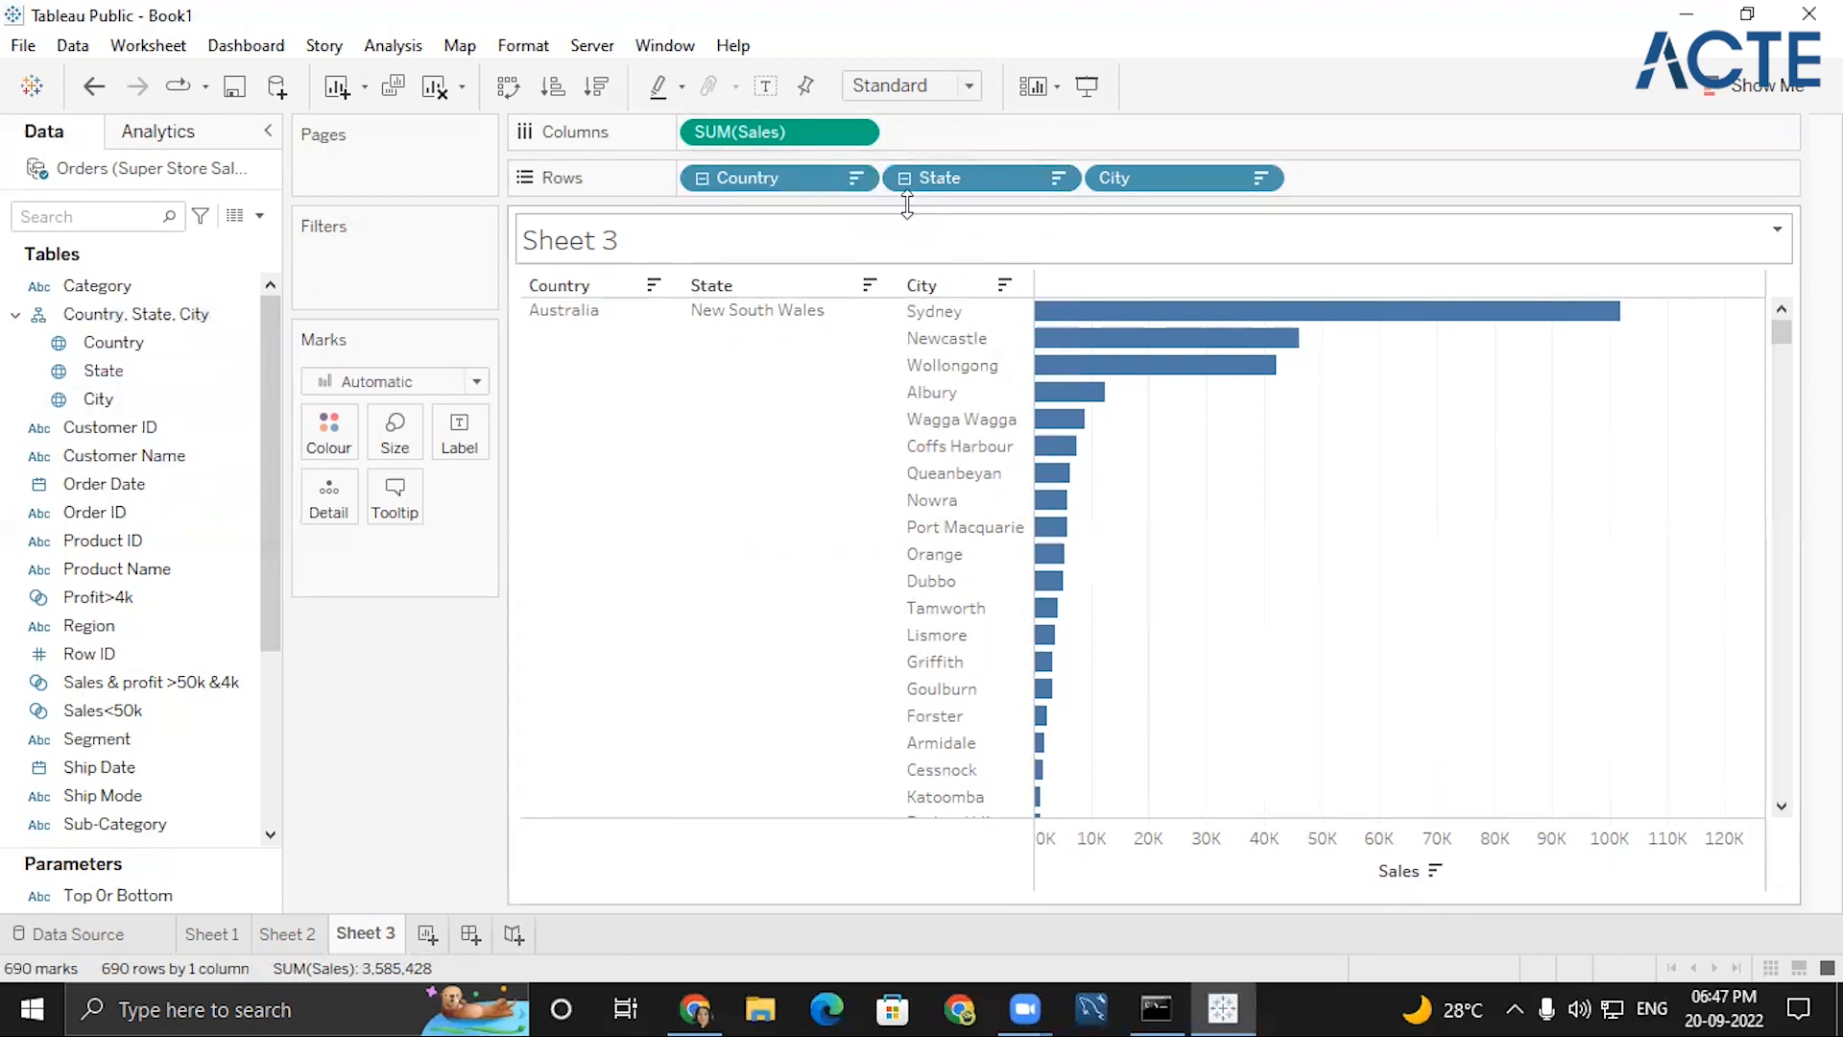
- Remove Country, State and City from the rows, leaving only Sales in the view
left_click(857, 178)
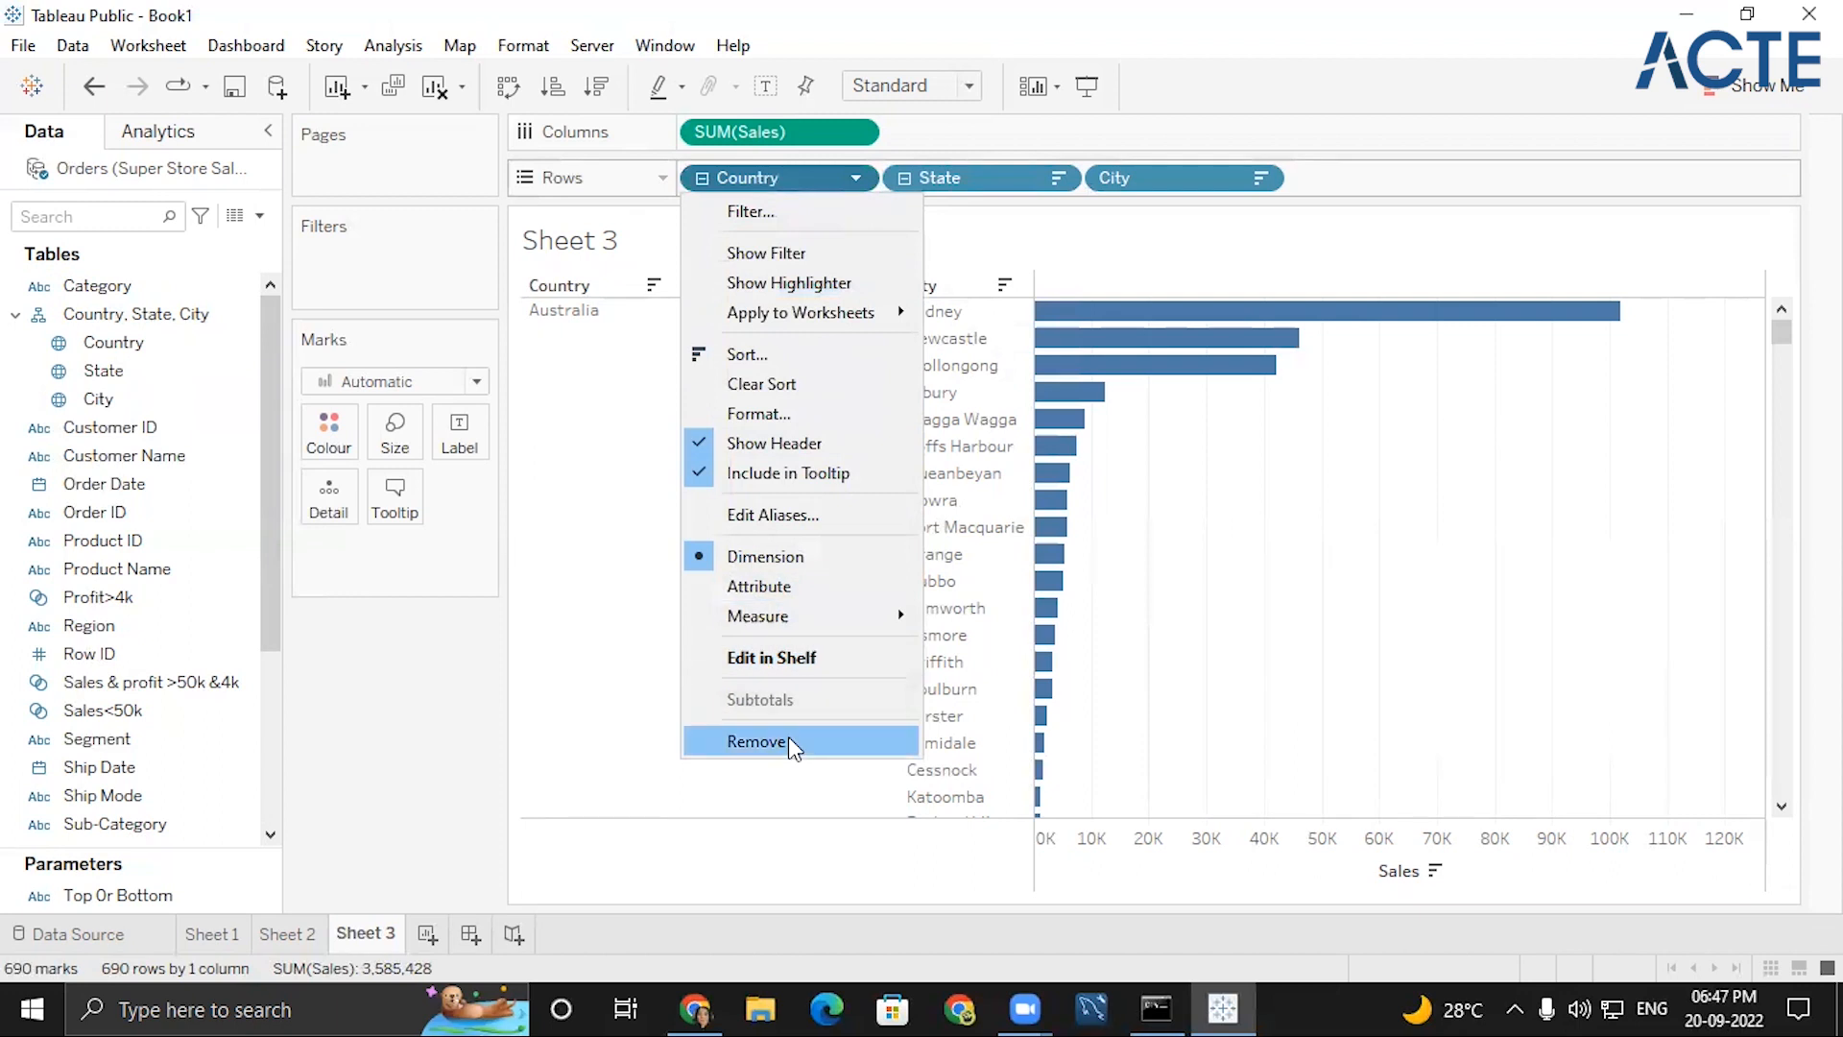
left_click(791, 740)
left_click(853, 179)
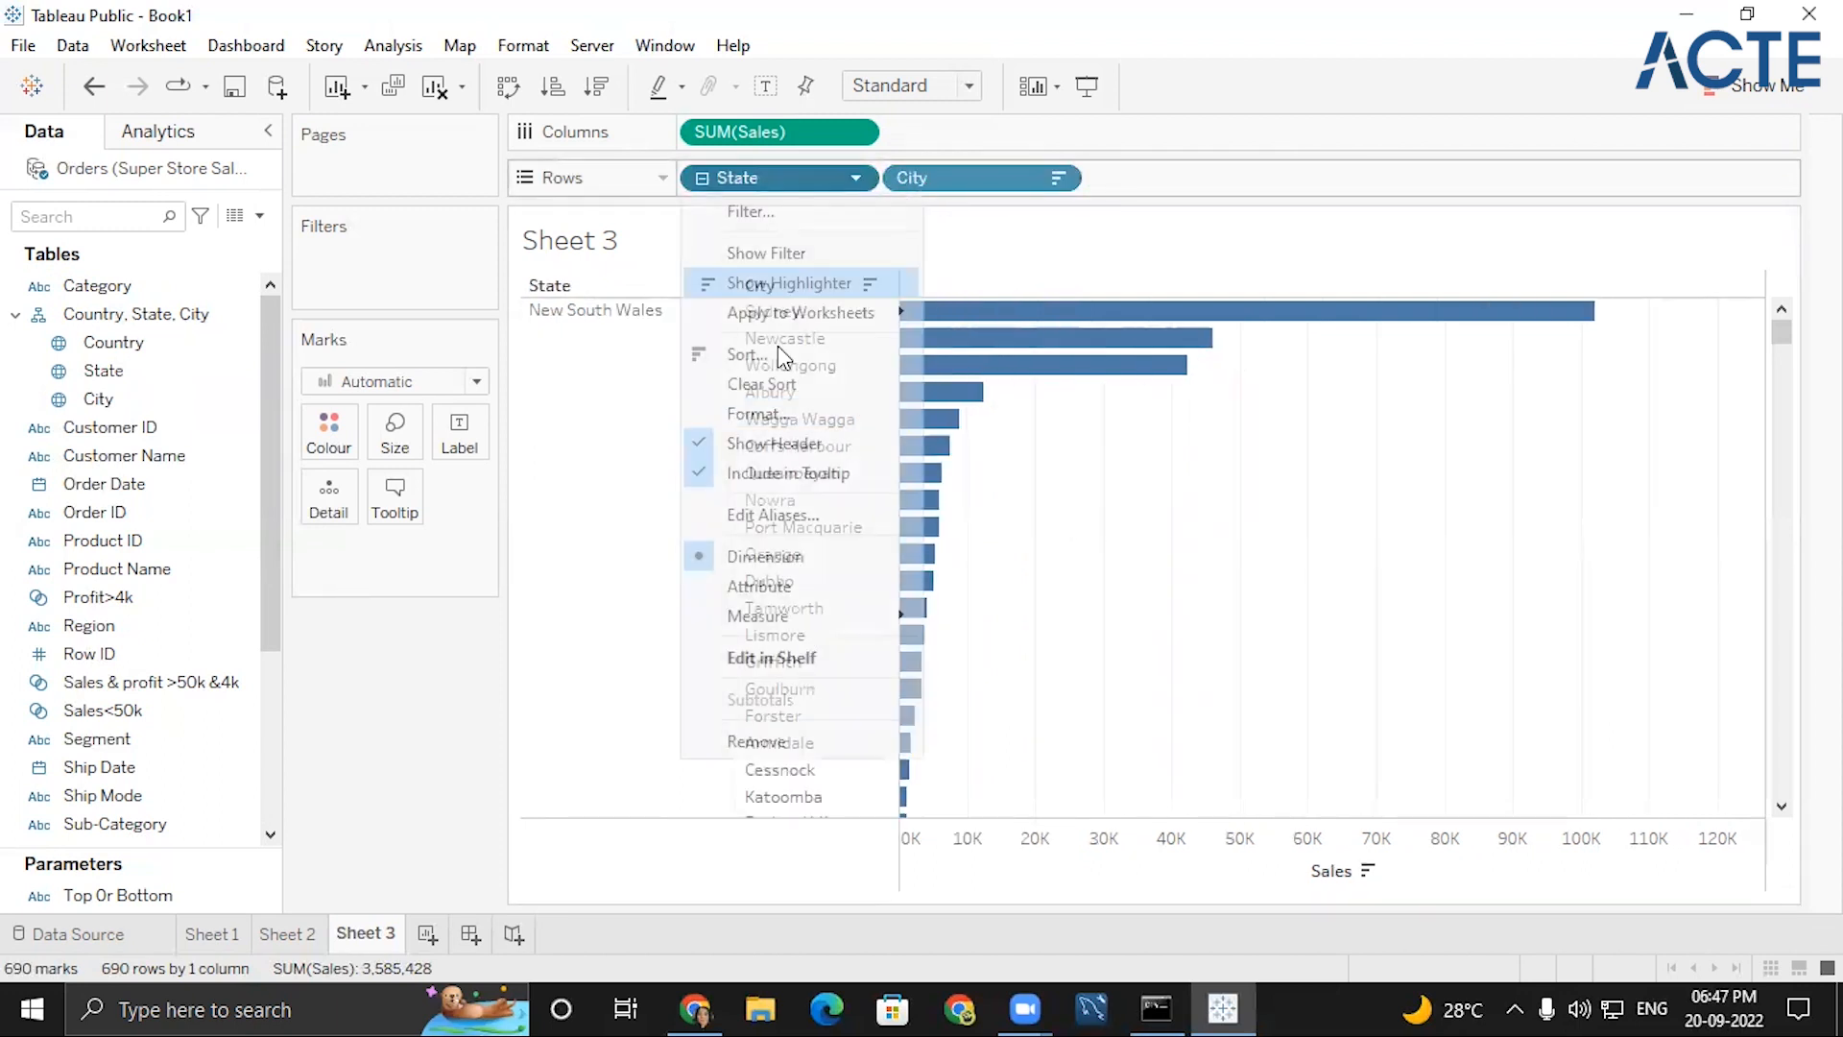
left_click(797, 741)
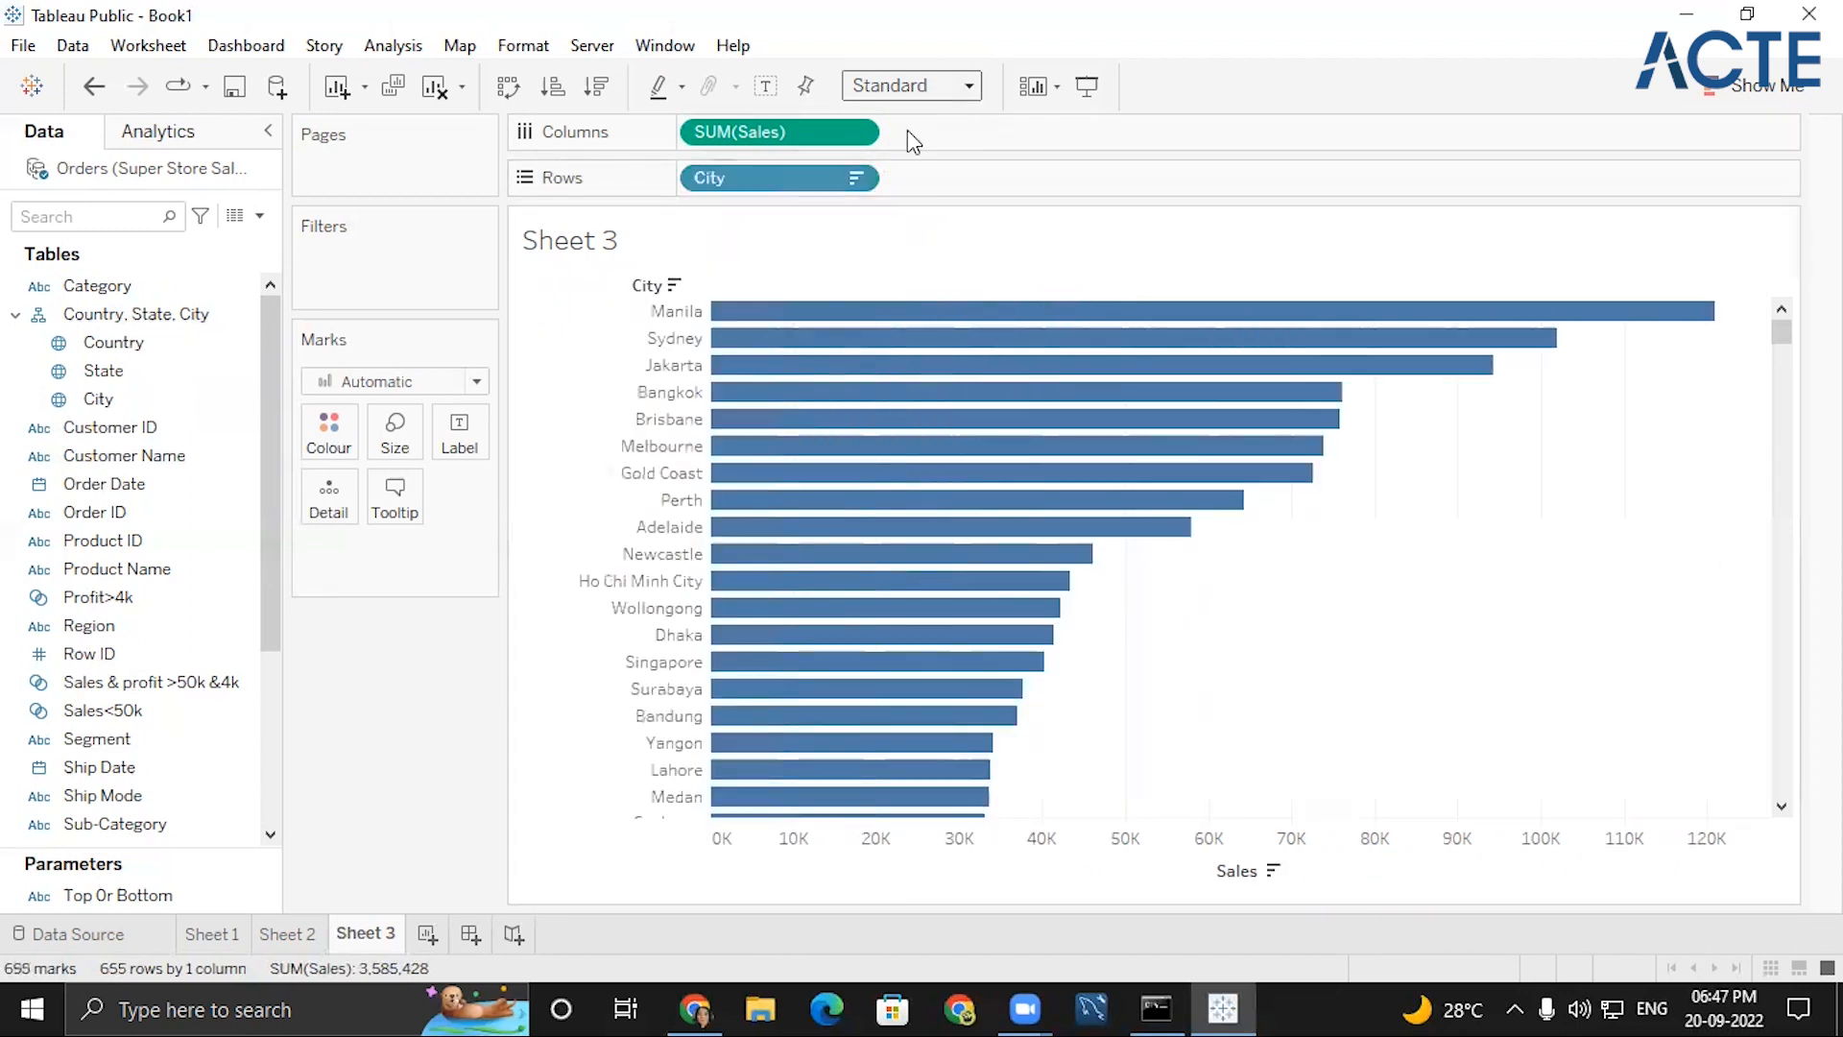
left_click(853, 178)
left_click(797, 700)
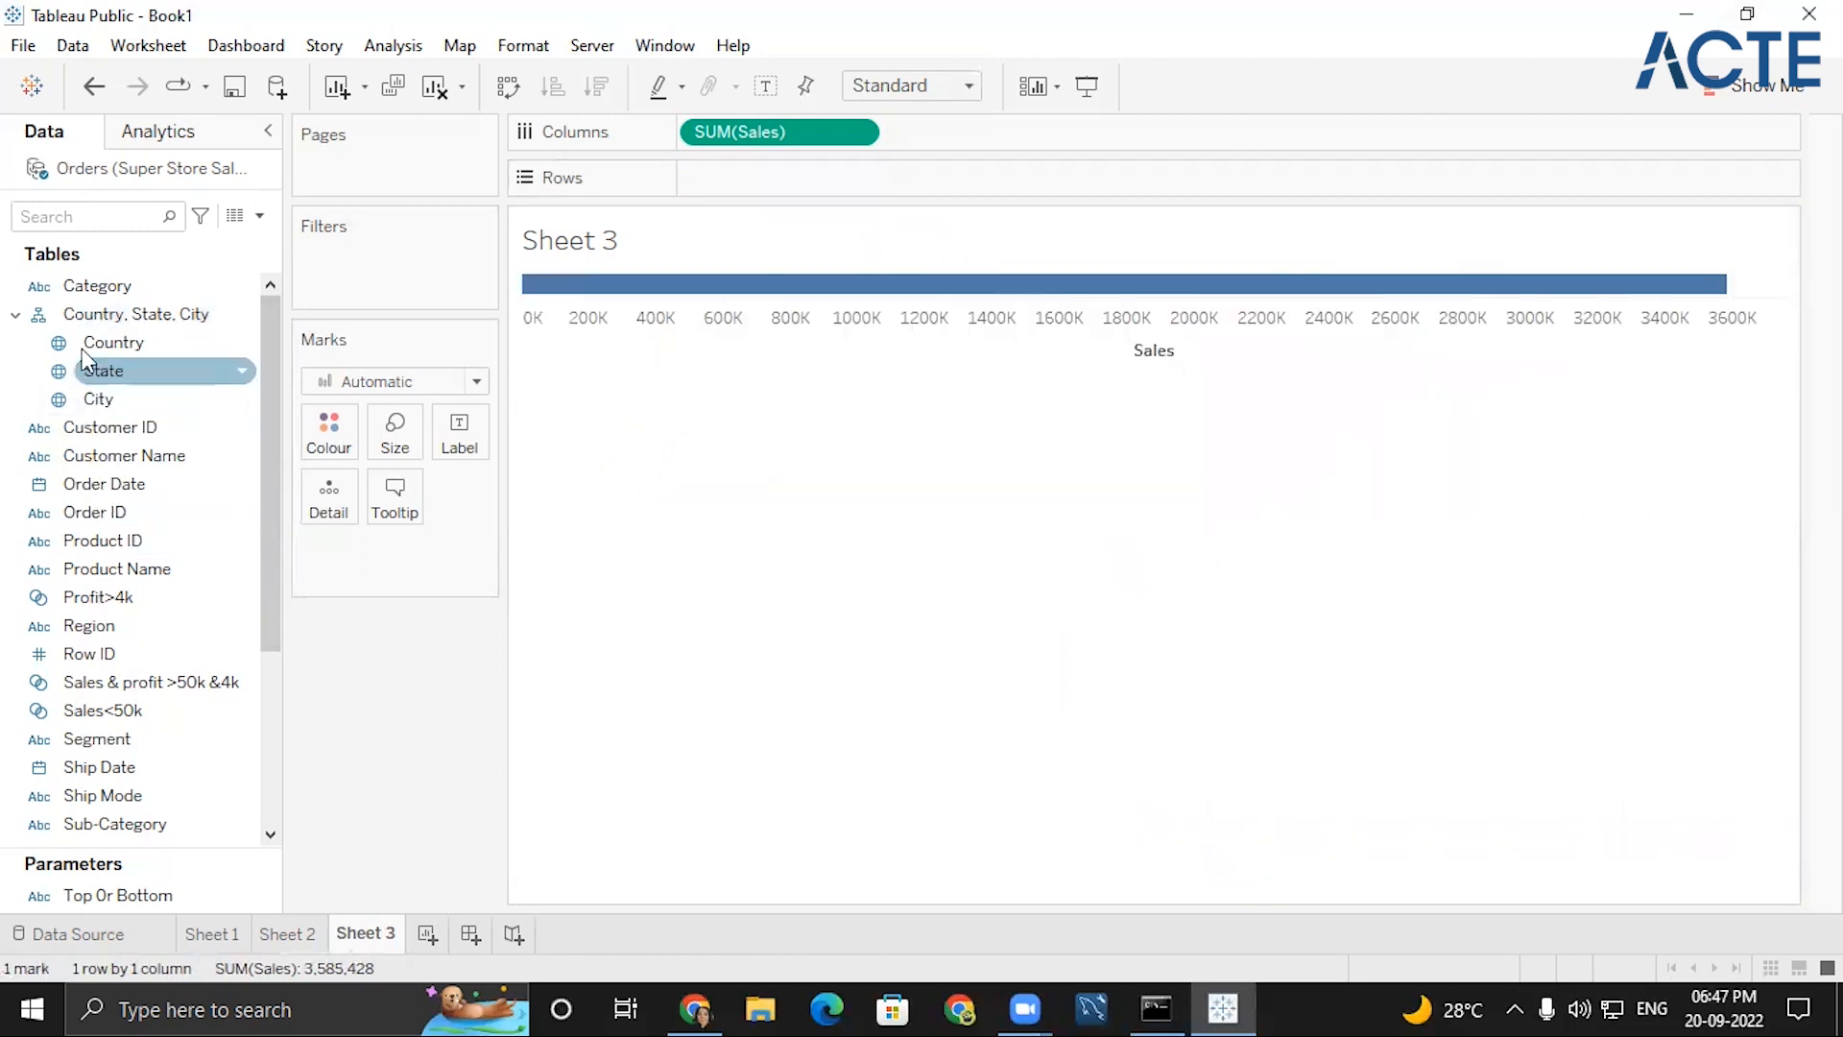
- Add the Country level of the Country, State, City hierarchy to the rows and sort it by descending sales
left_click_drag(83, 313, 715, 182)
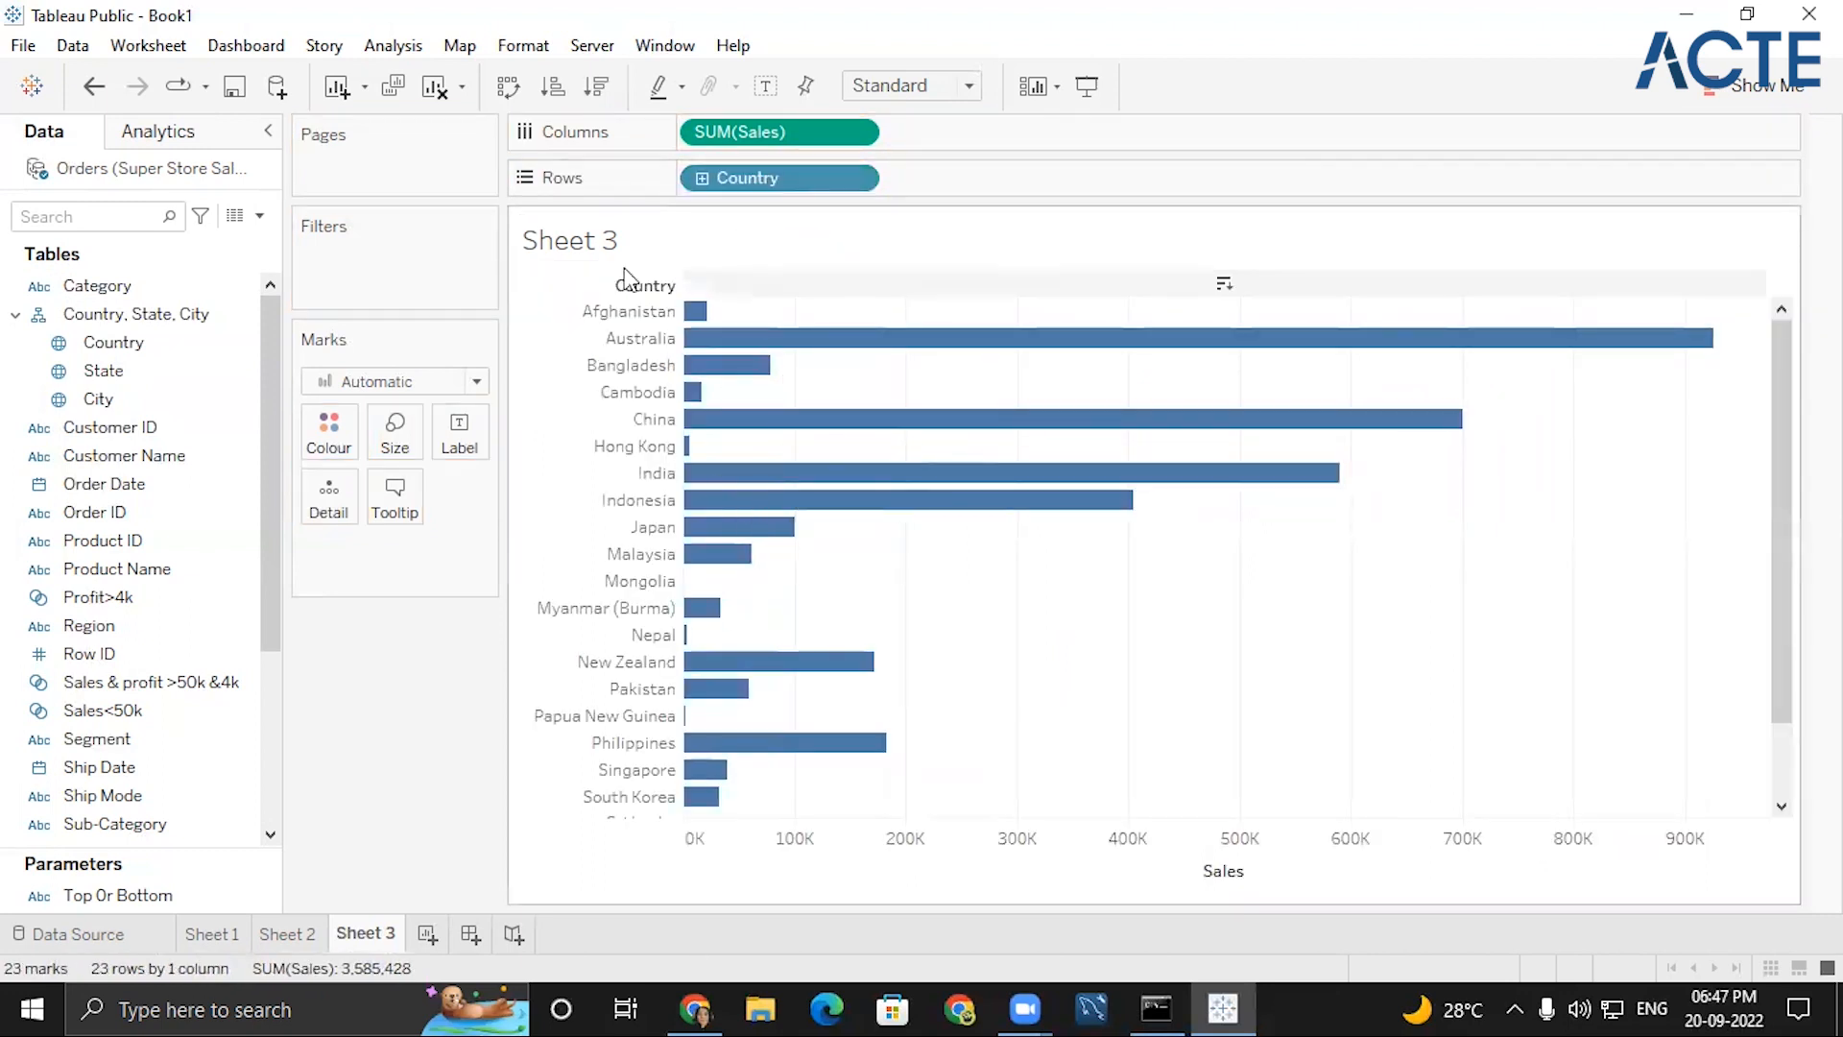
left_click(1261, 869)
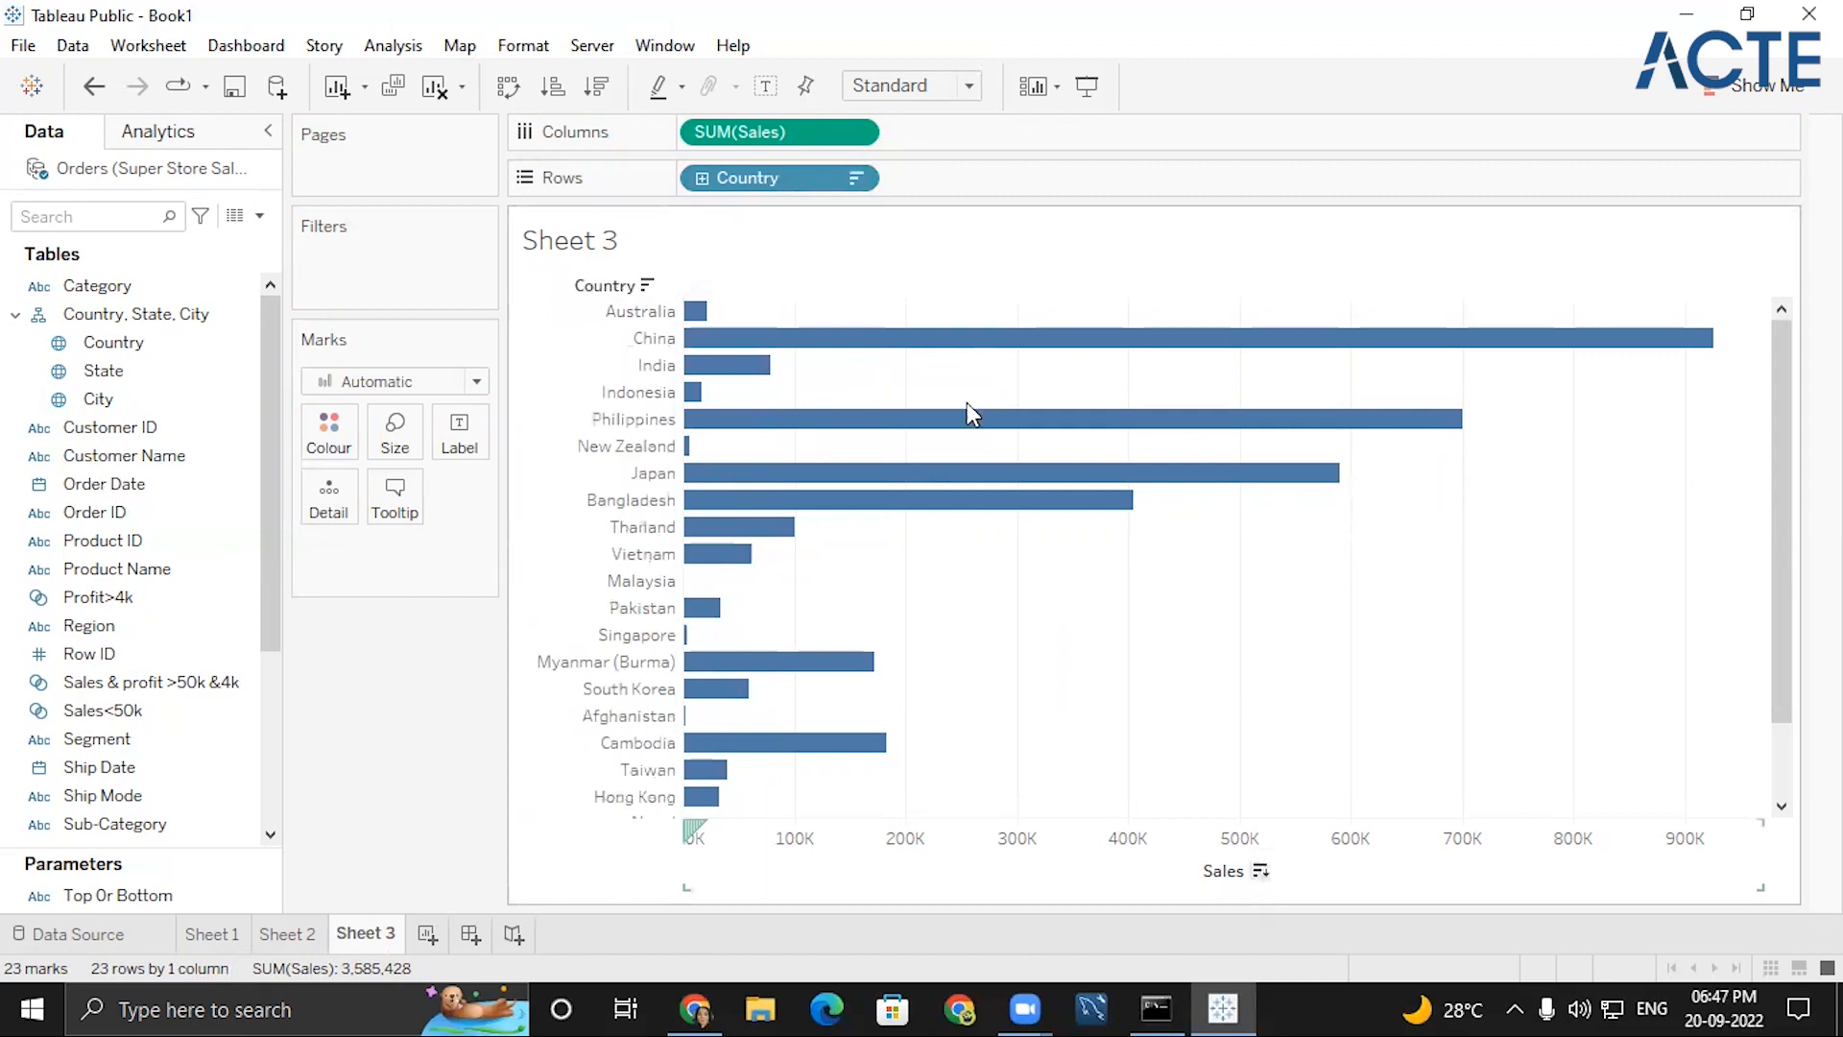
- Drill the sales rows down from Country through State to the City level of the hierarchy
left_click(702, 179)
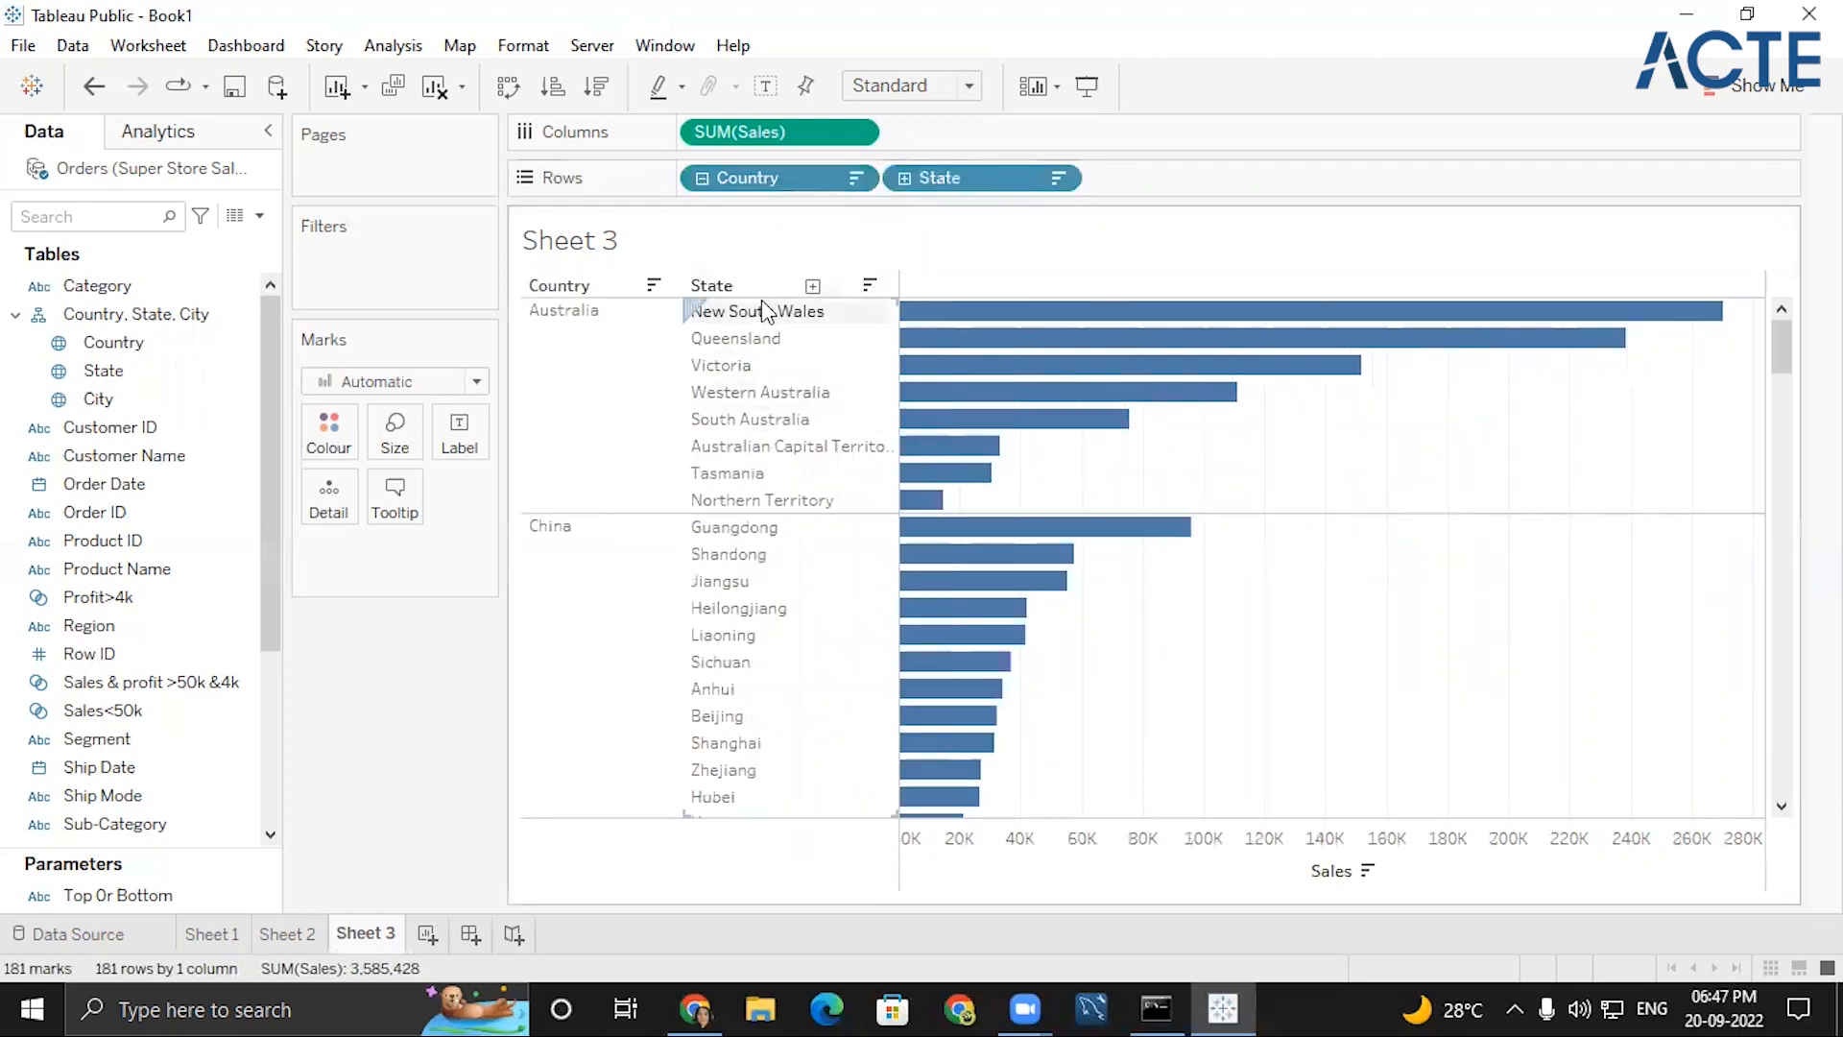
left_click(905, 178)
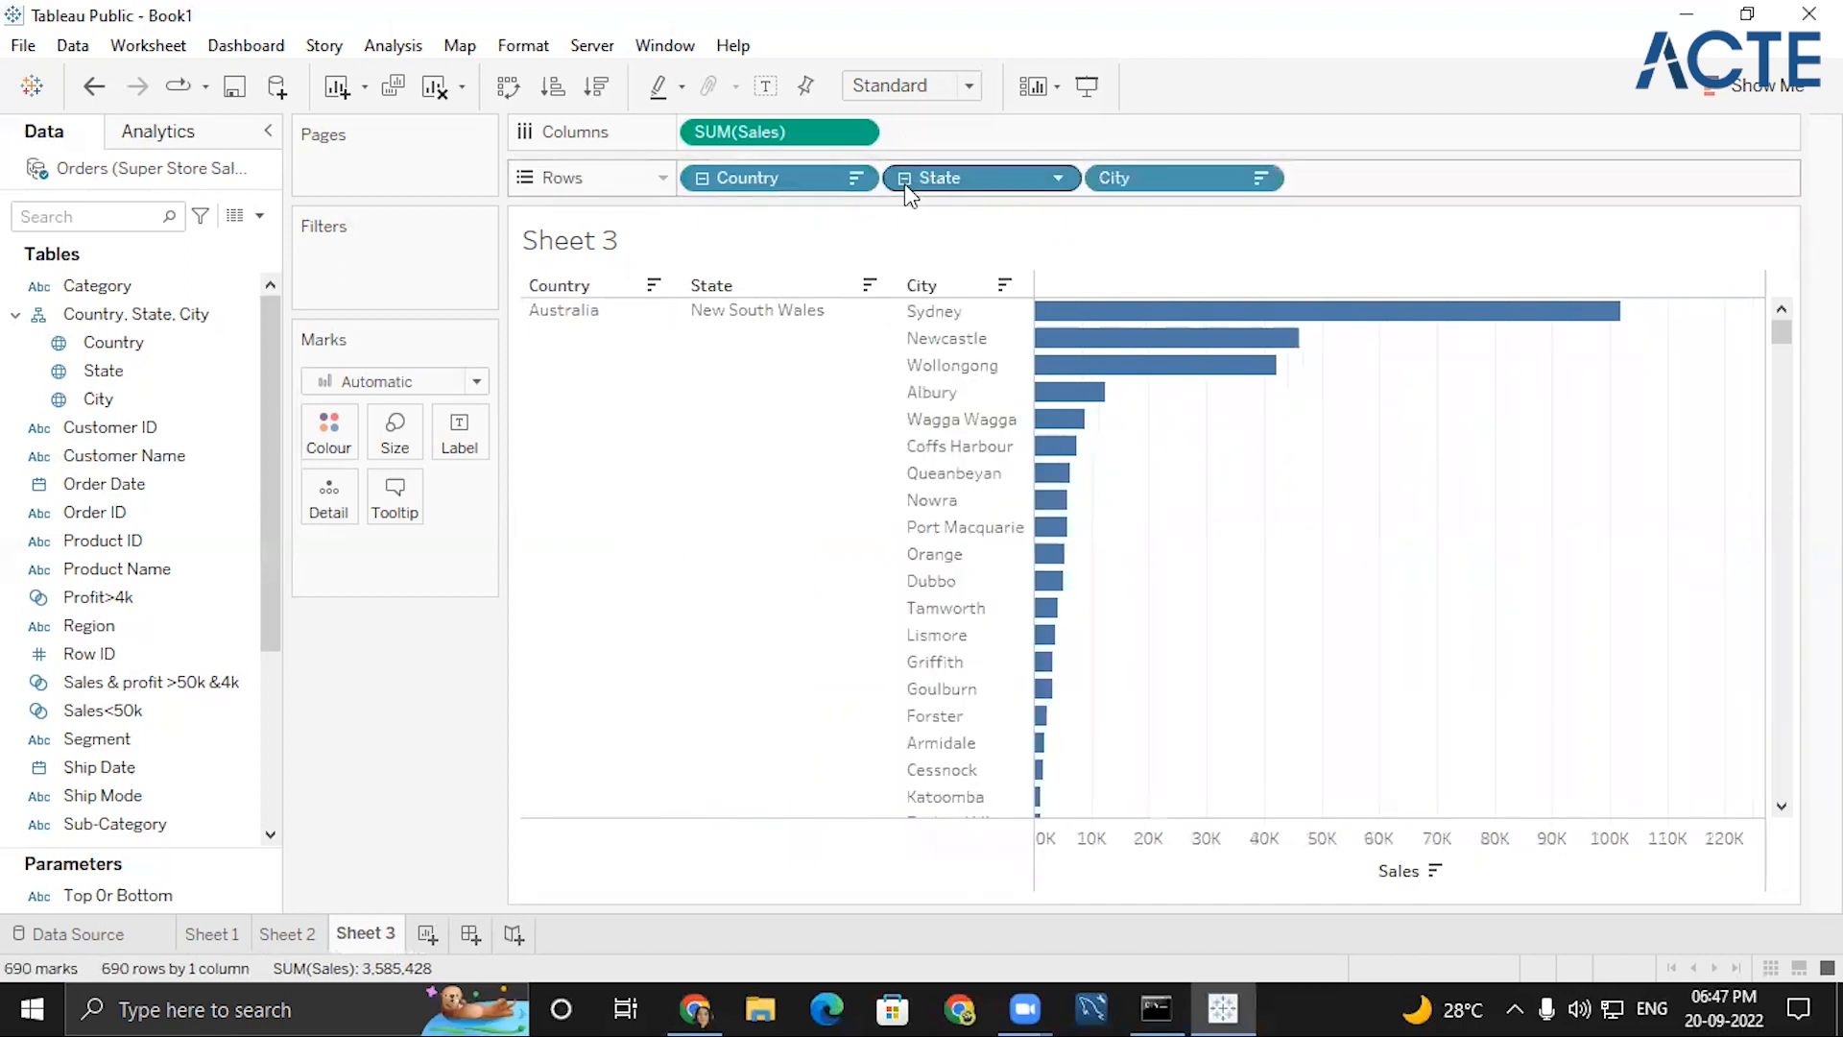
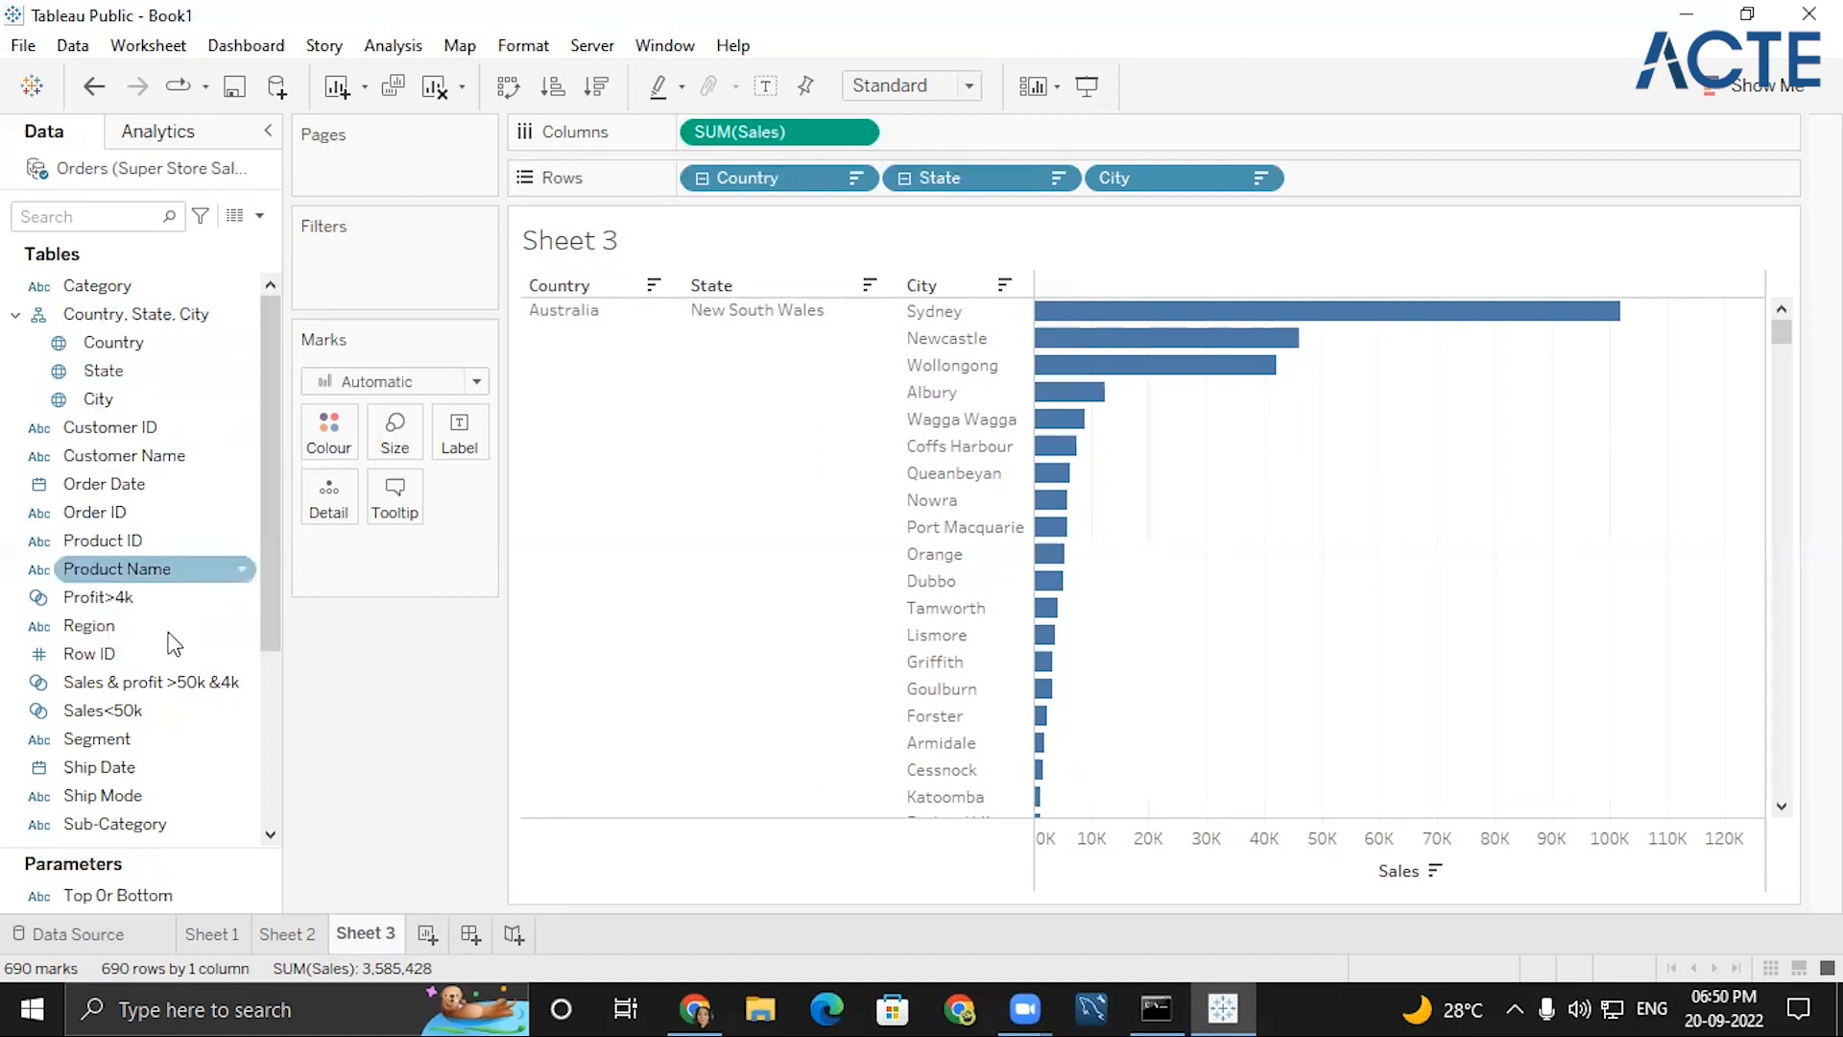
- Assign the Region field a geographic role created from Country, placing Region above Country in the hierarchy
left_click(245, 634)
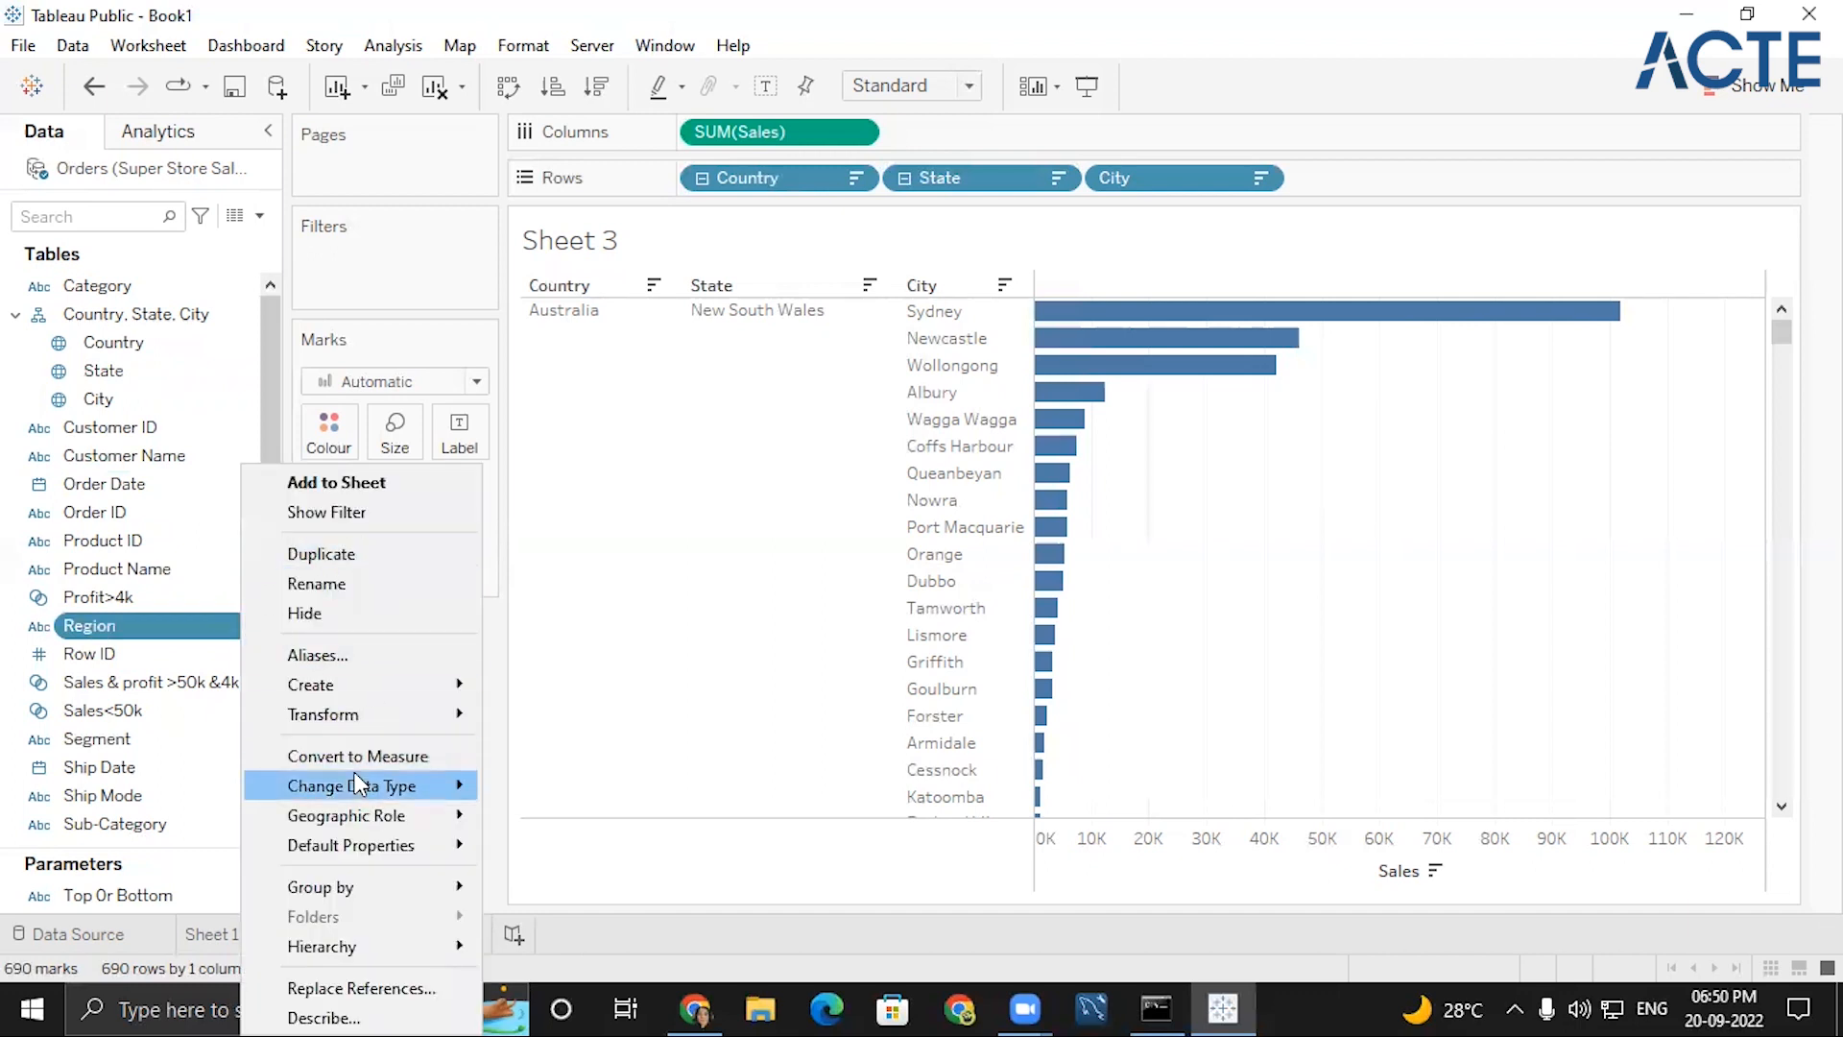
mouse_move(384, 821)
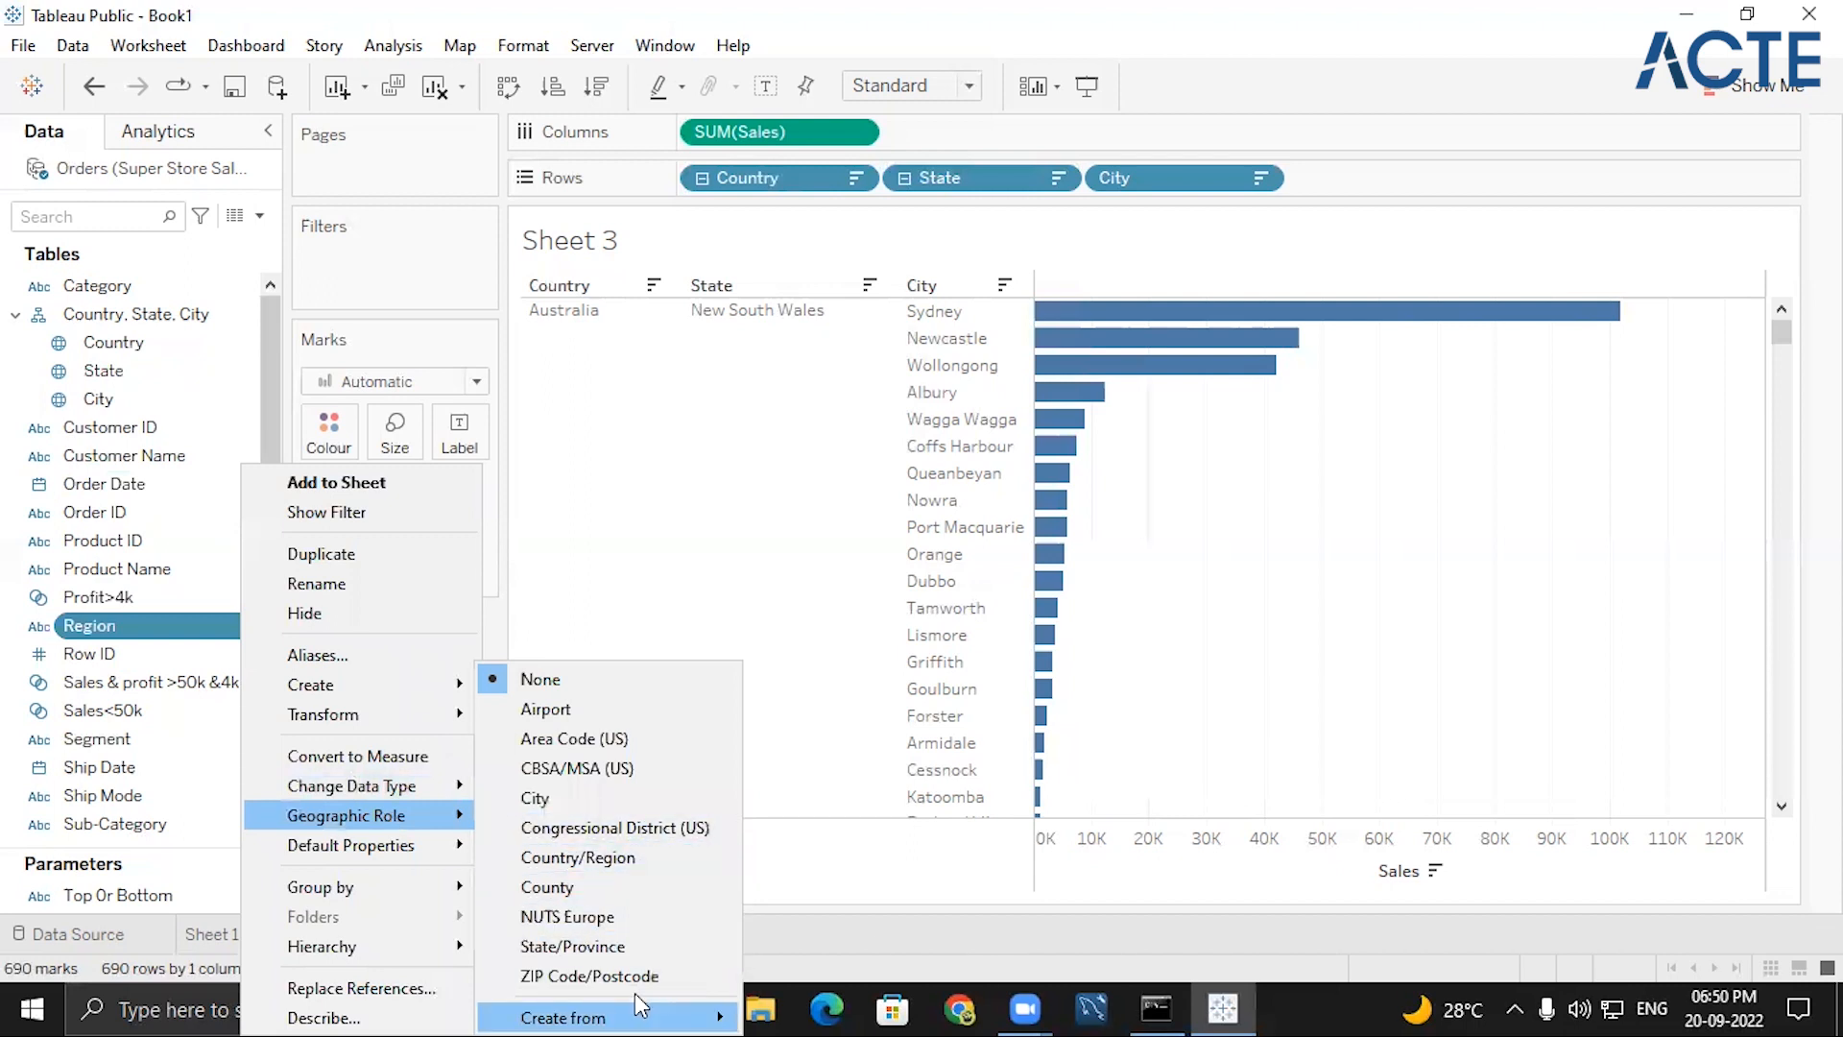
mouse_move(636, 1003)
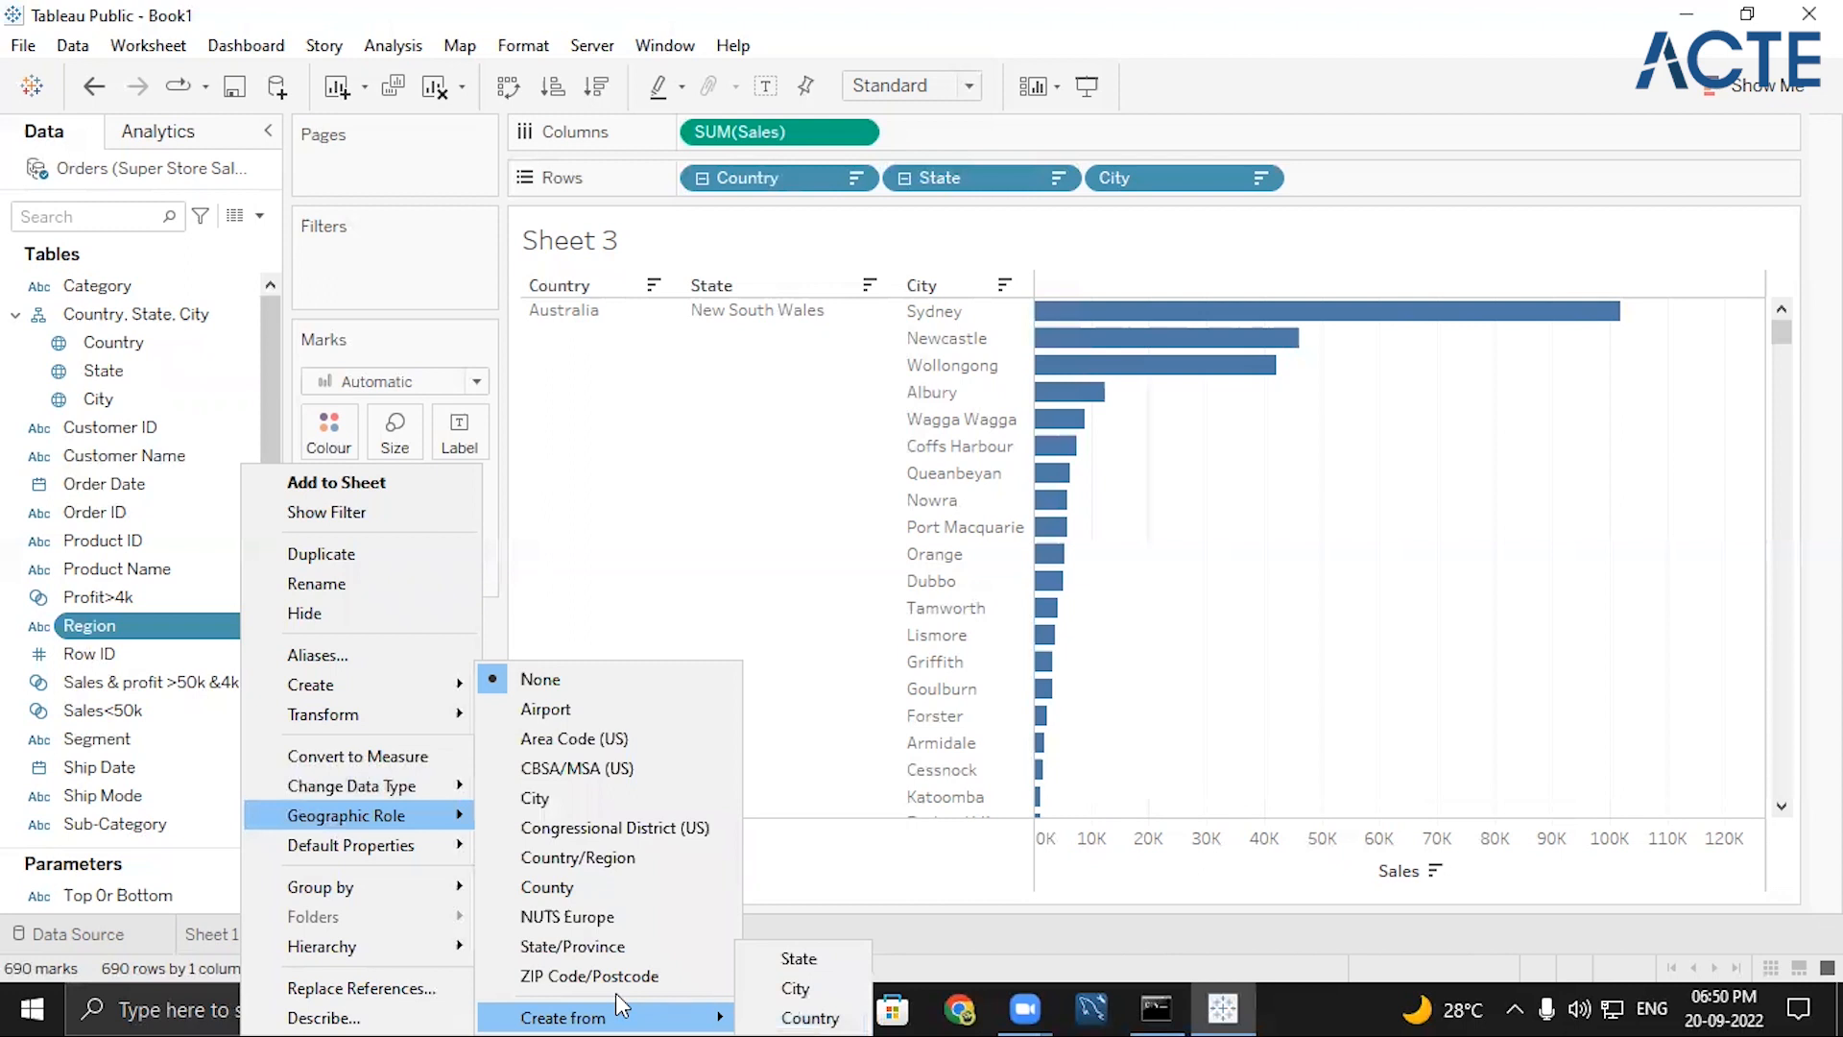
left_click(795, 1008)
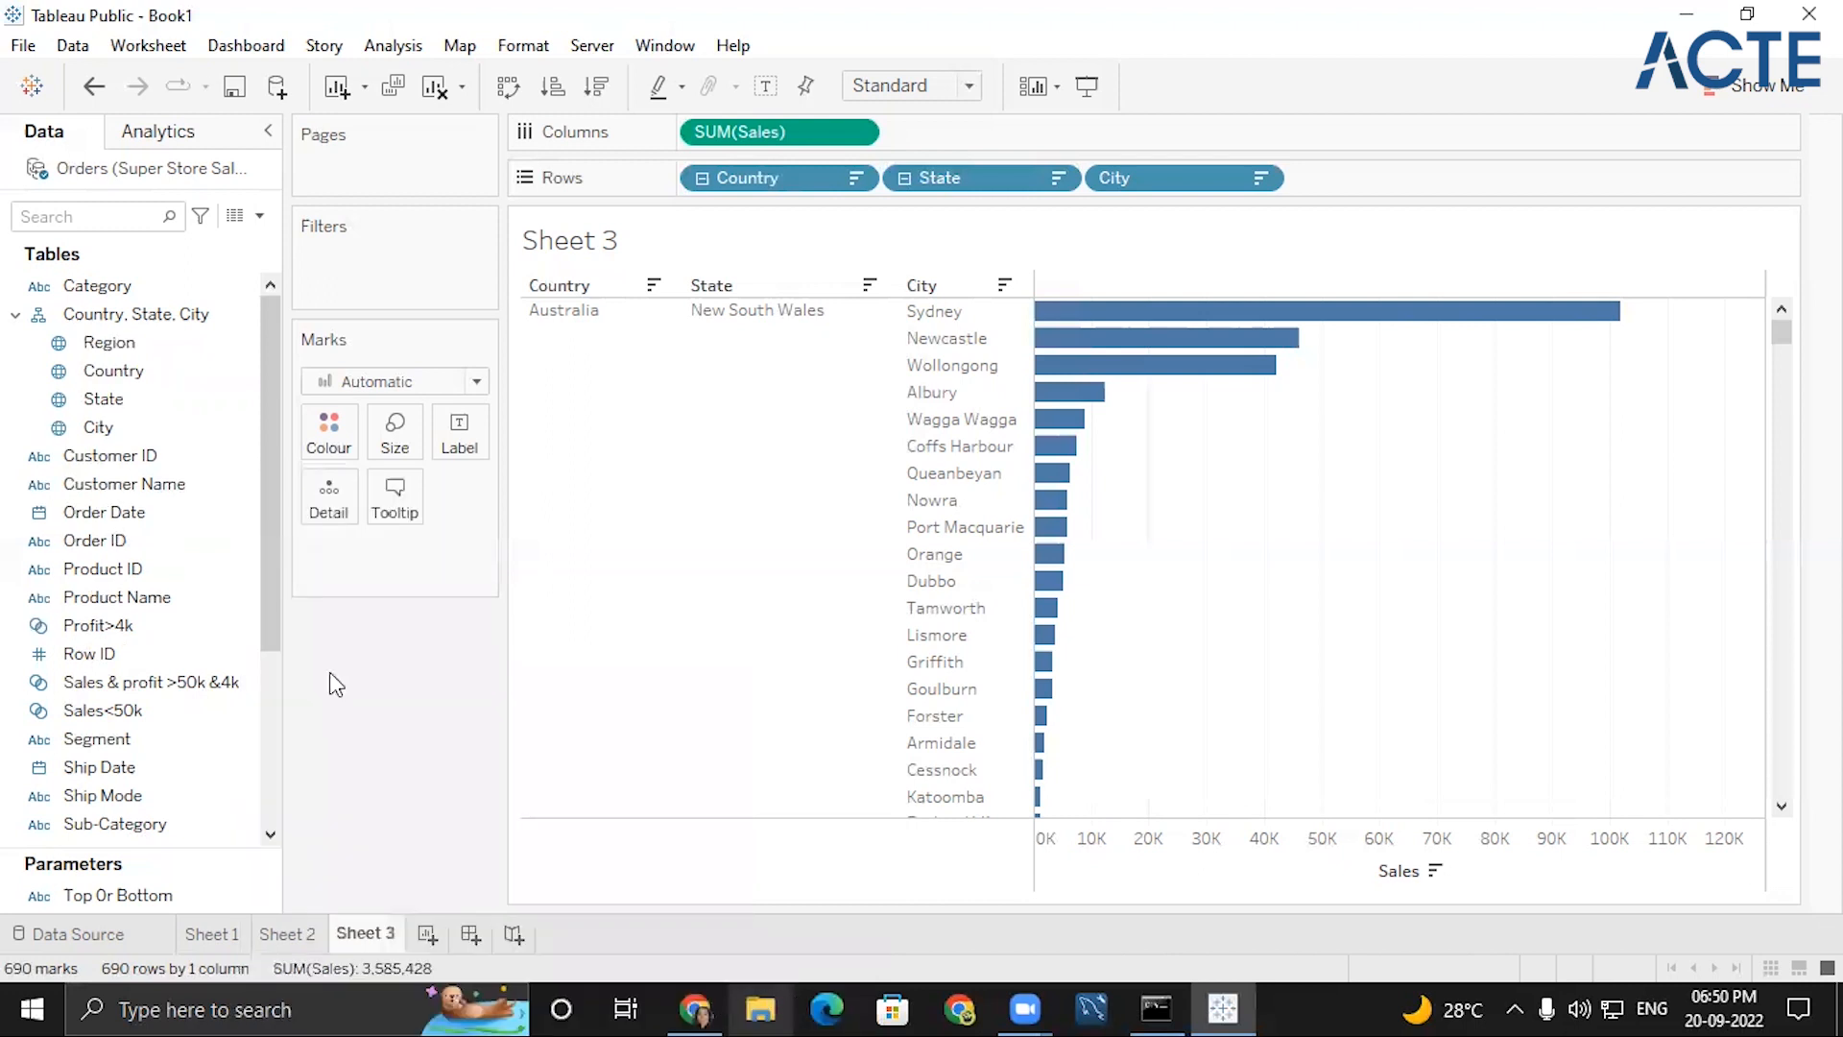
left_click(99, 354)
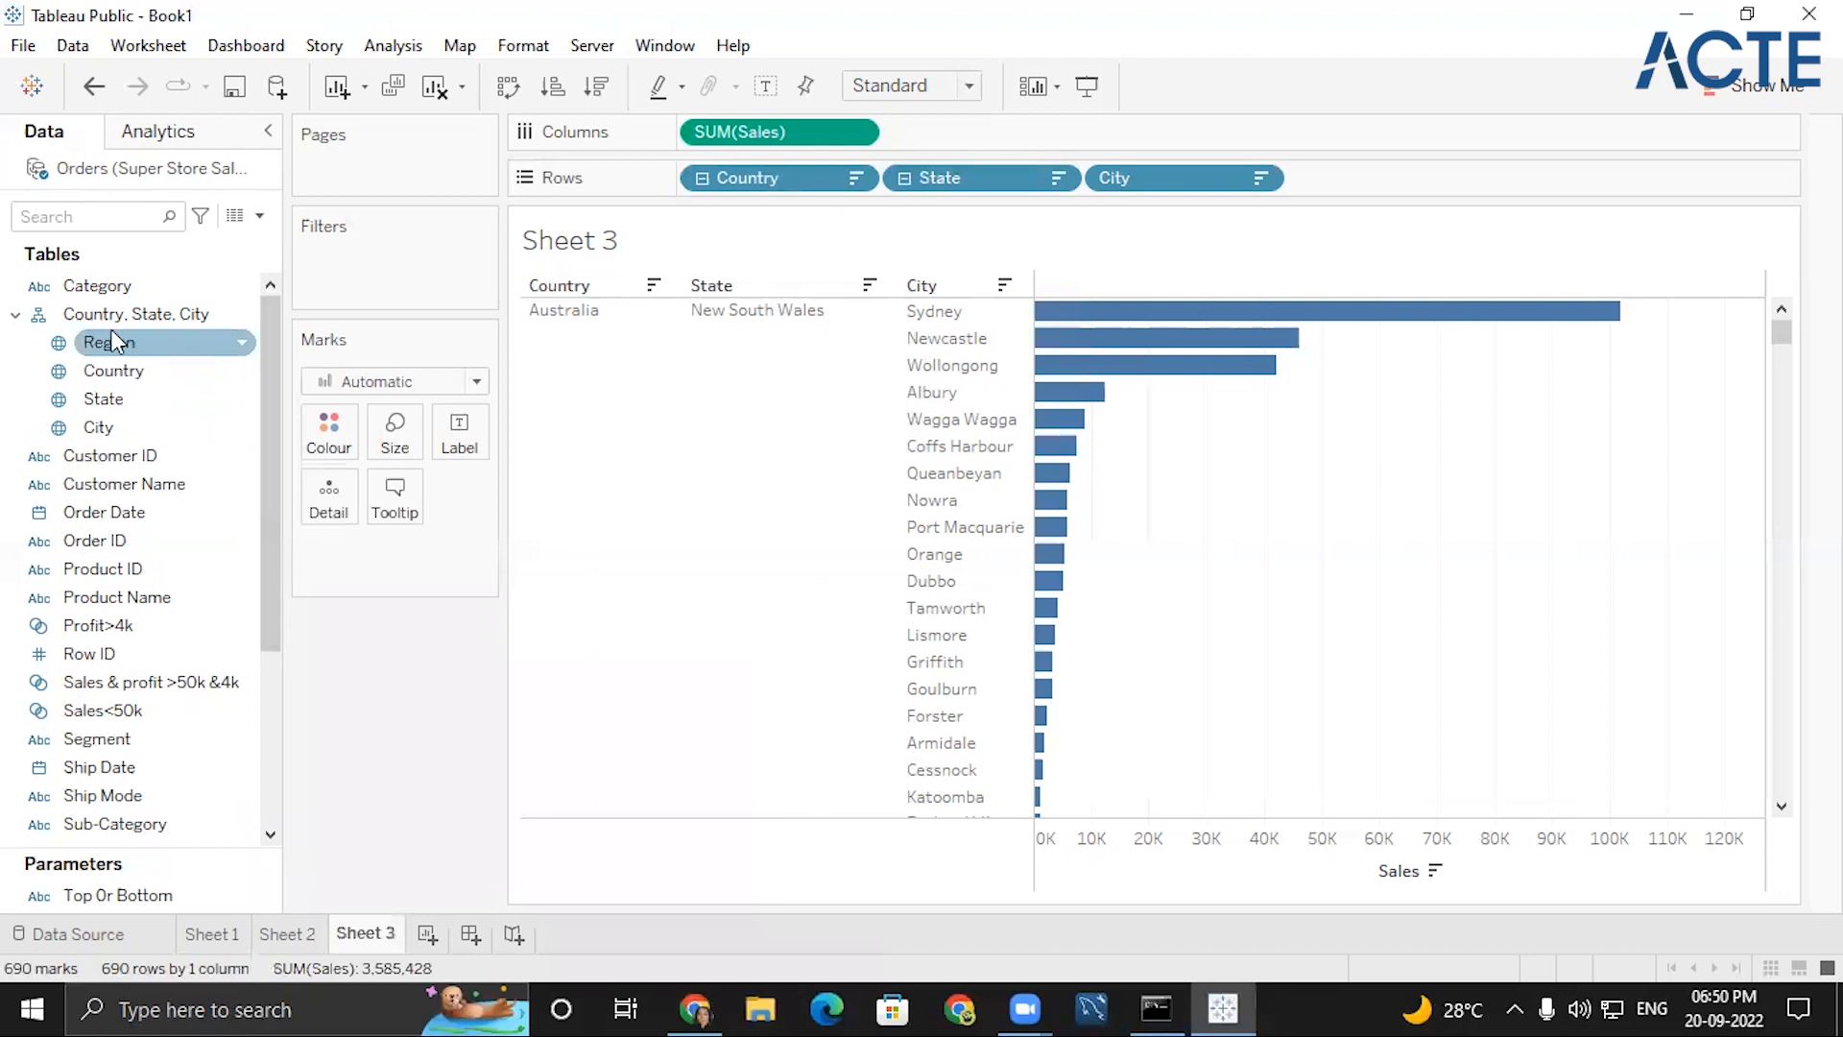
left_click(122, 372)
- Remove City, State and Country from the rows, keeping Sales in the columns
left_click(1260, 177)
left_click(1164, 699)
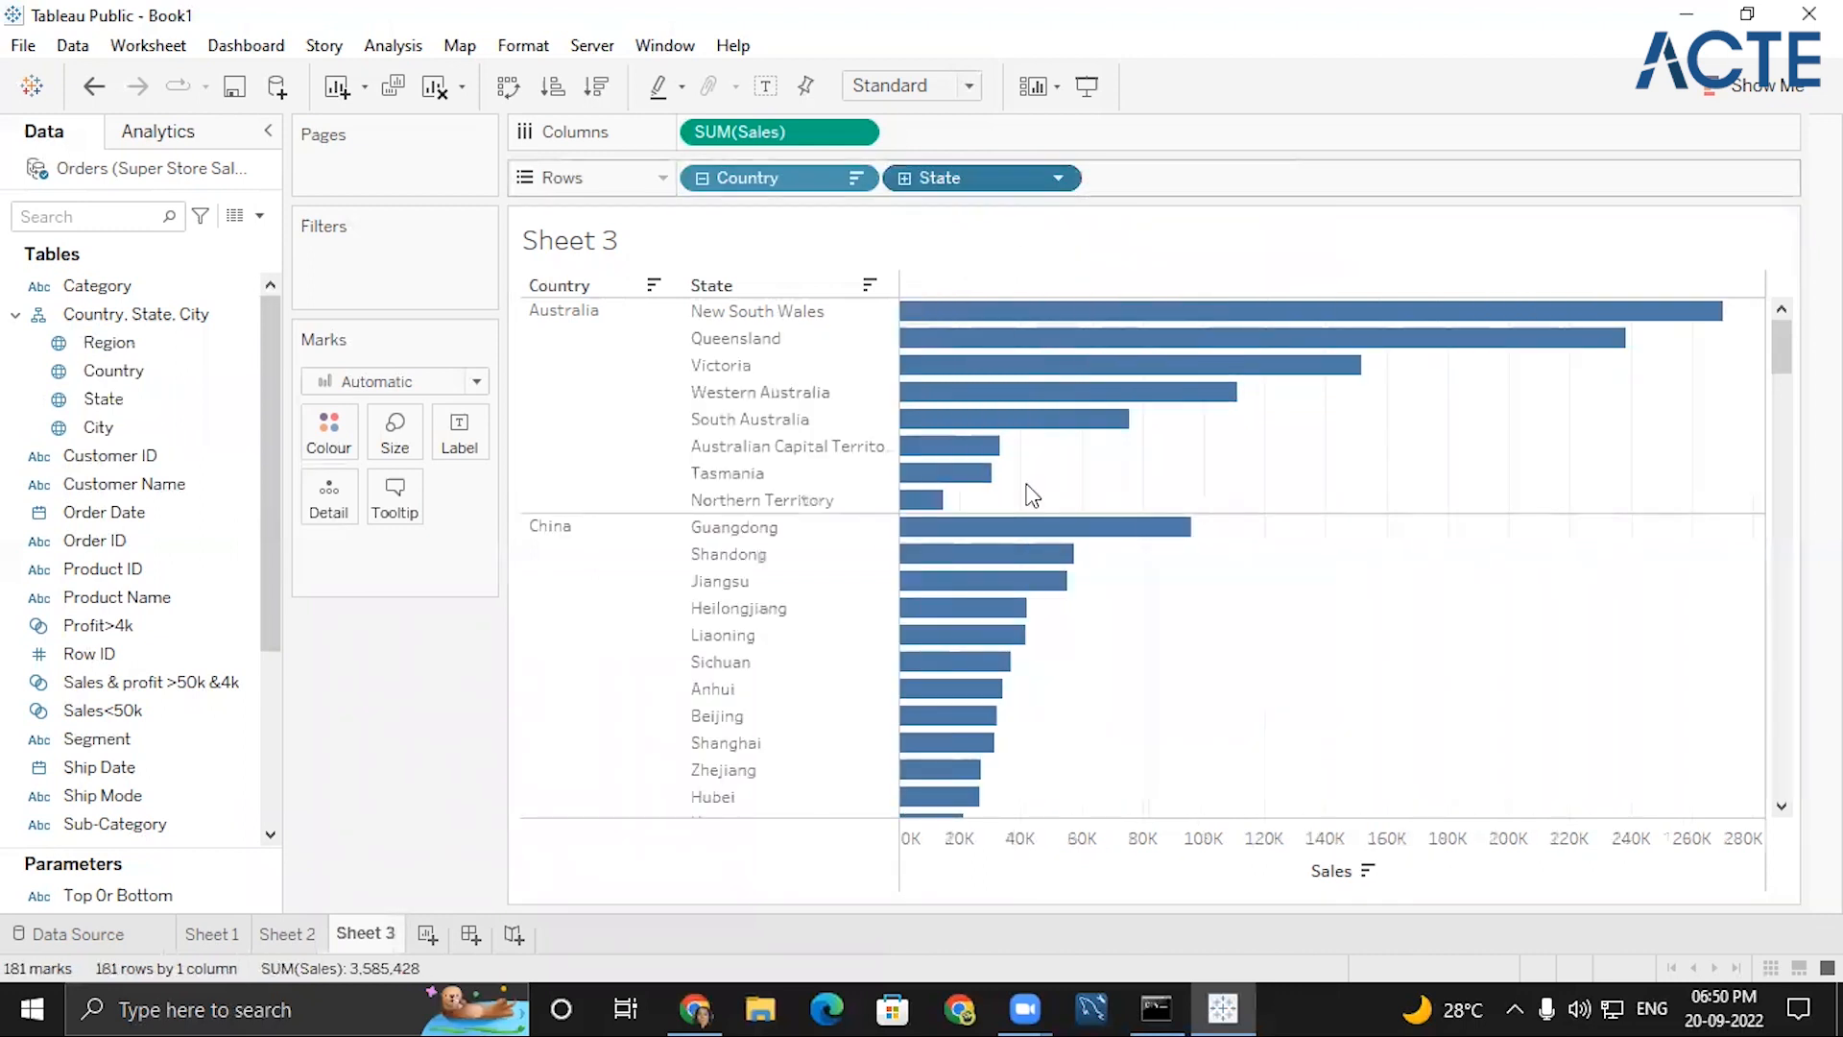
left_click(1058, 177)
left_click(988, 705)
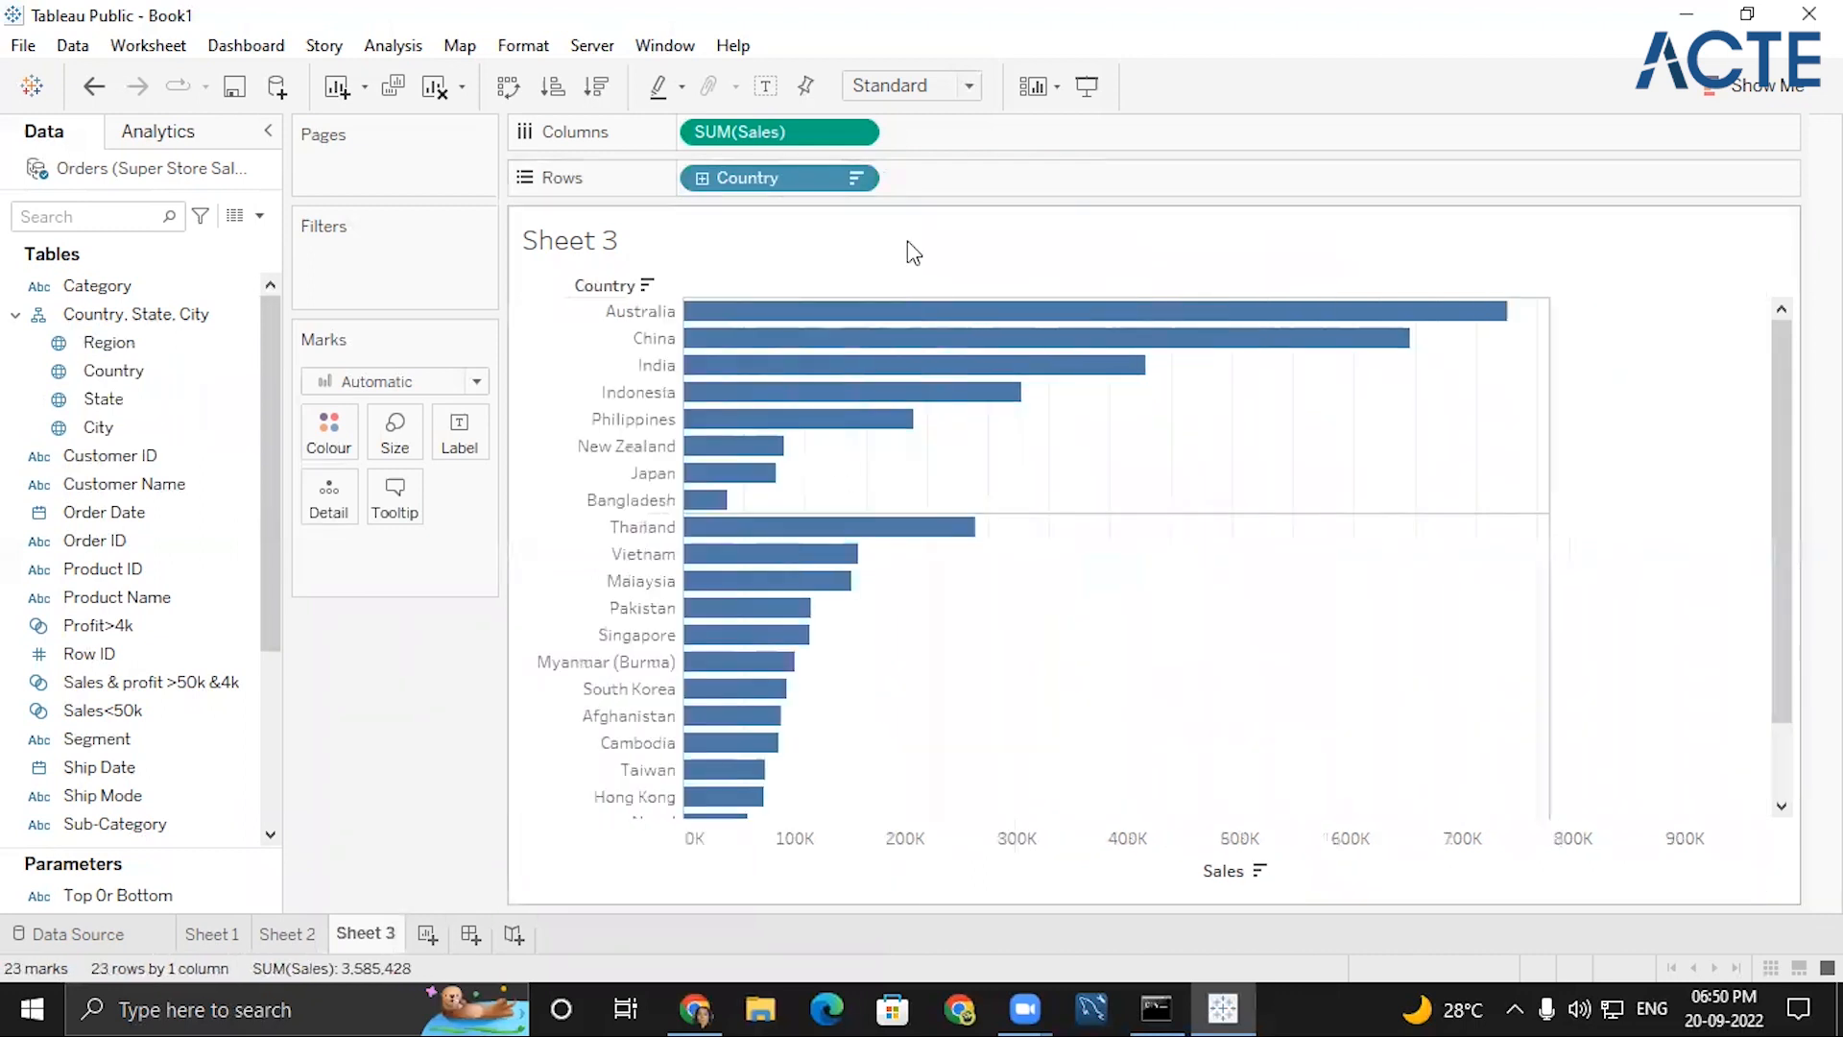
left_click(855, 178)
left_click(818, 699)
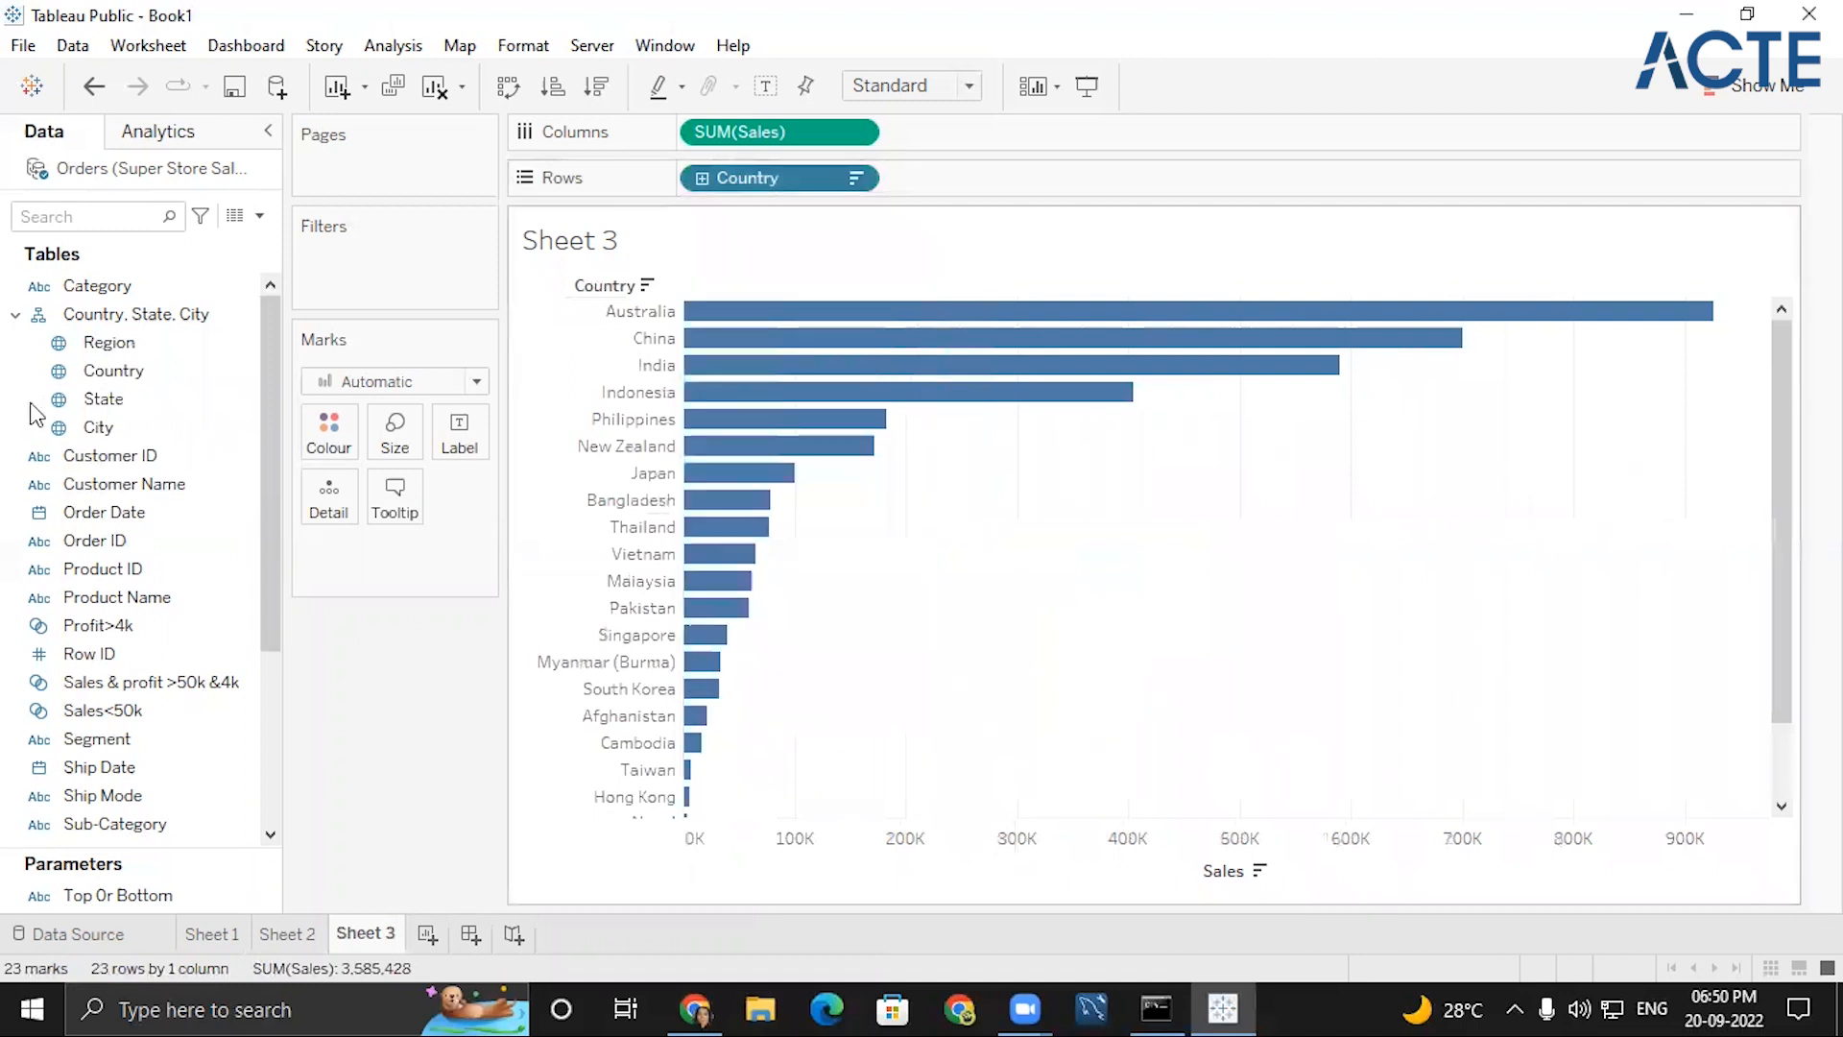
- Add the Country, State, City hierarchy to the rows at Region level and sort the regions by descending sales
double_click(130, 313)
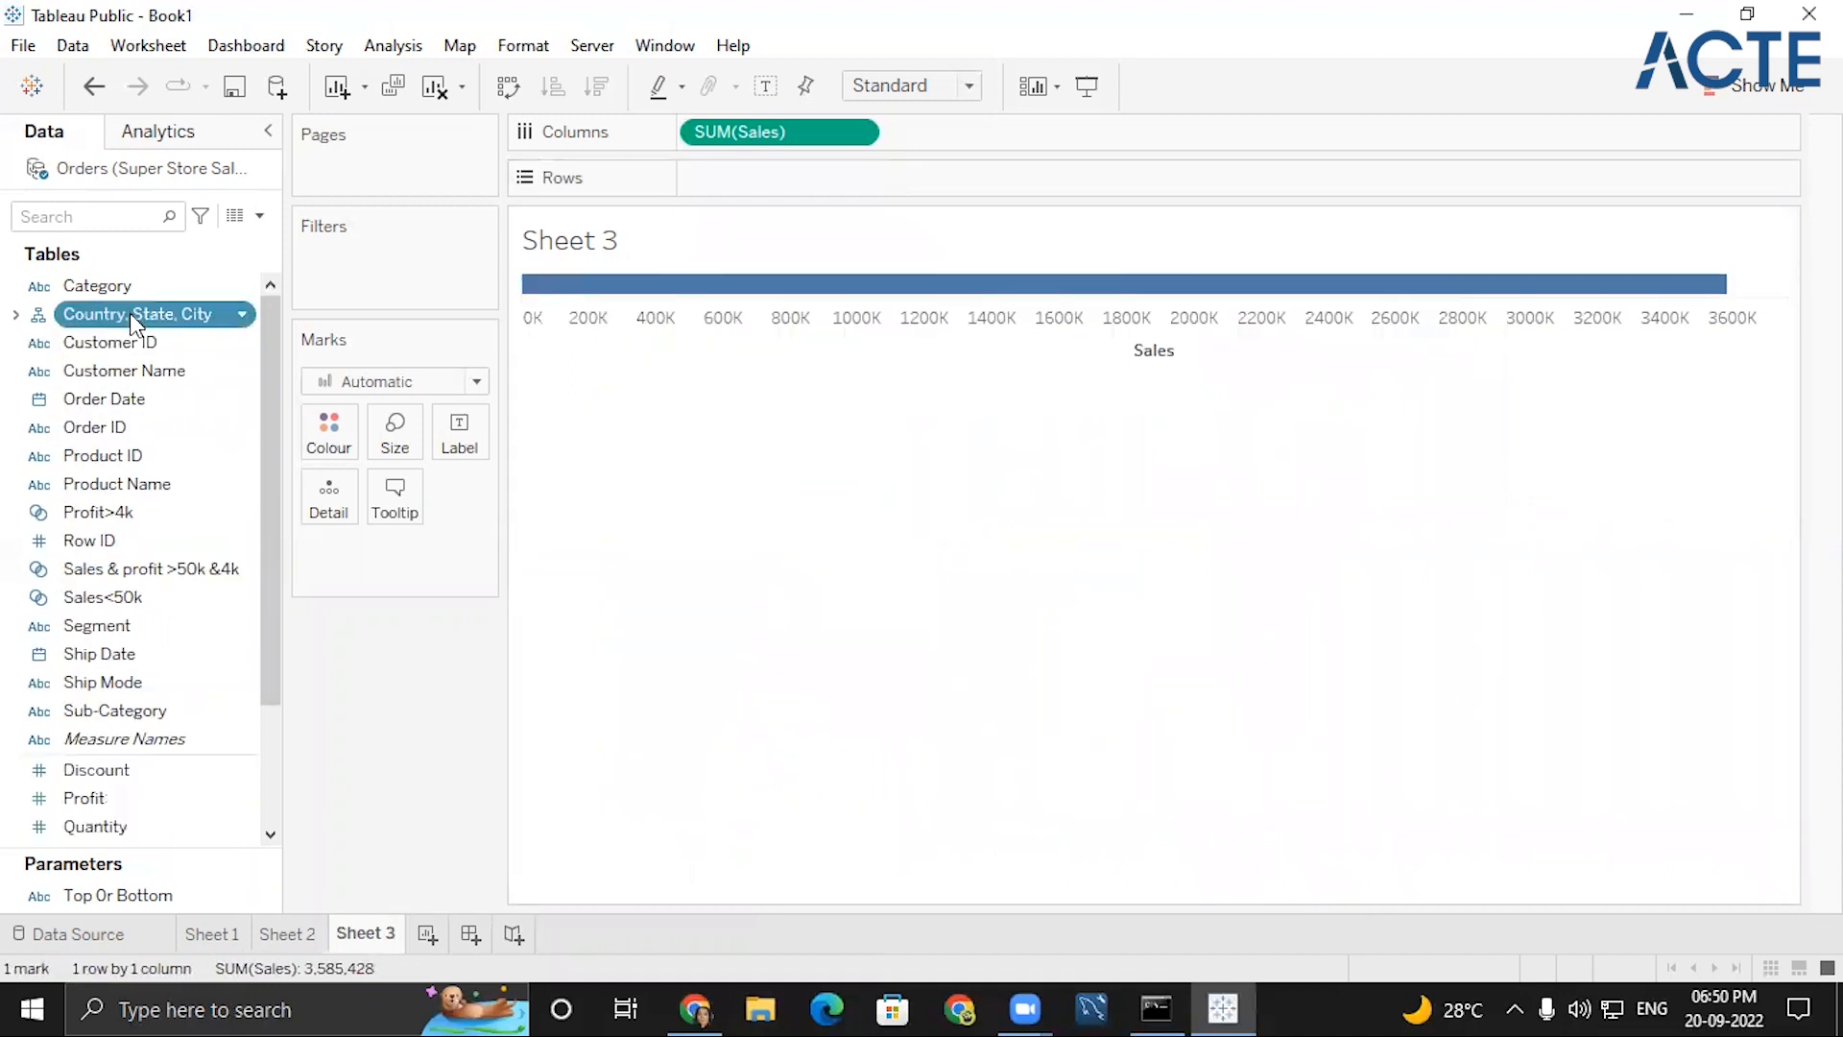
left_click_drag(129, 313, 763, 183)
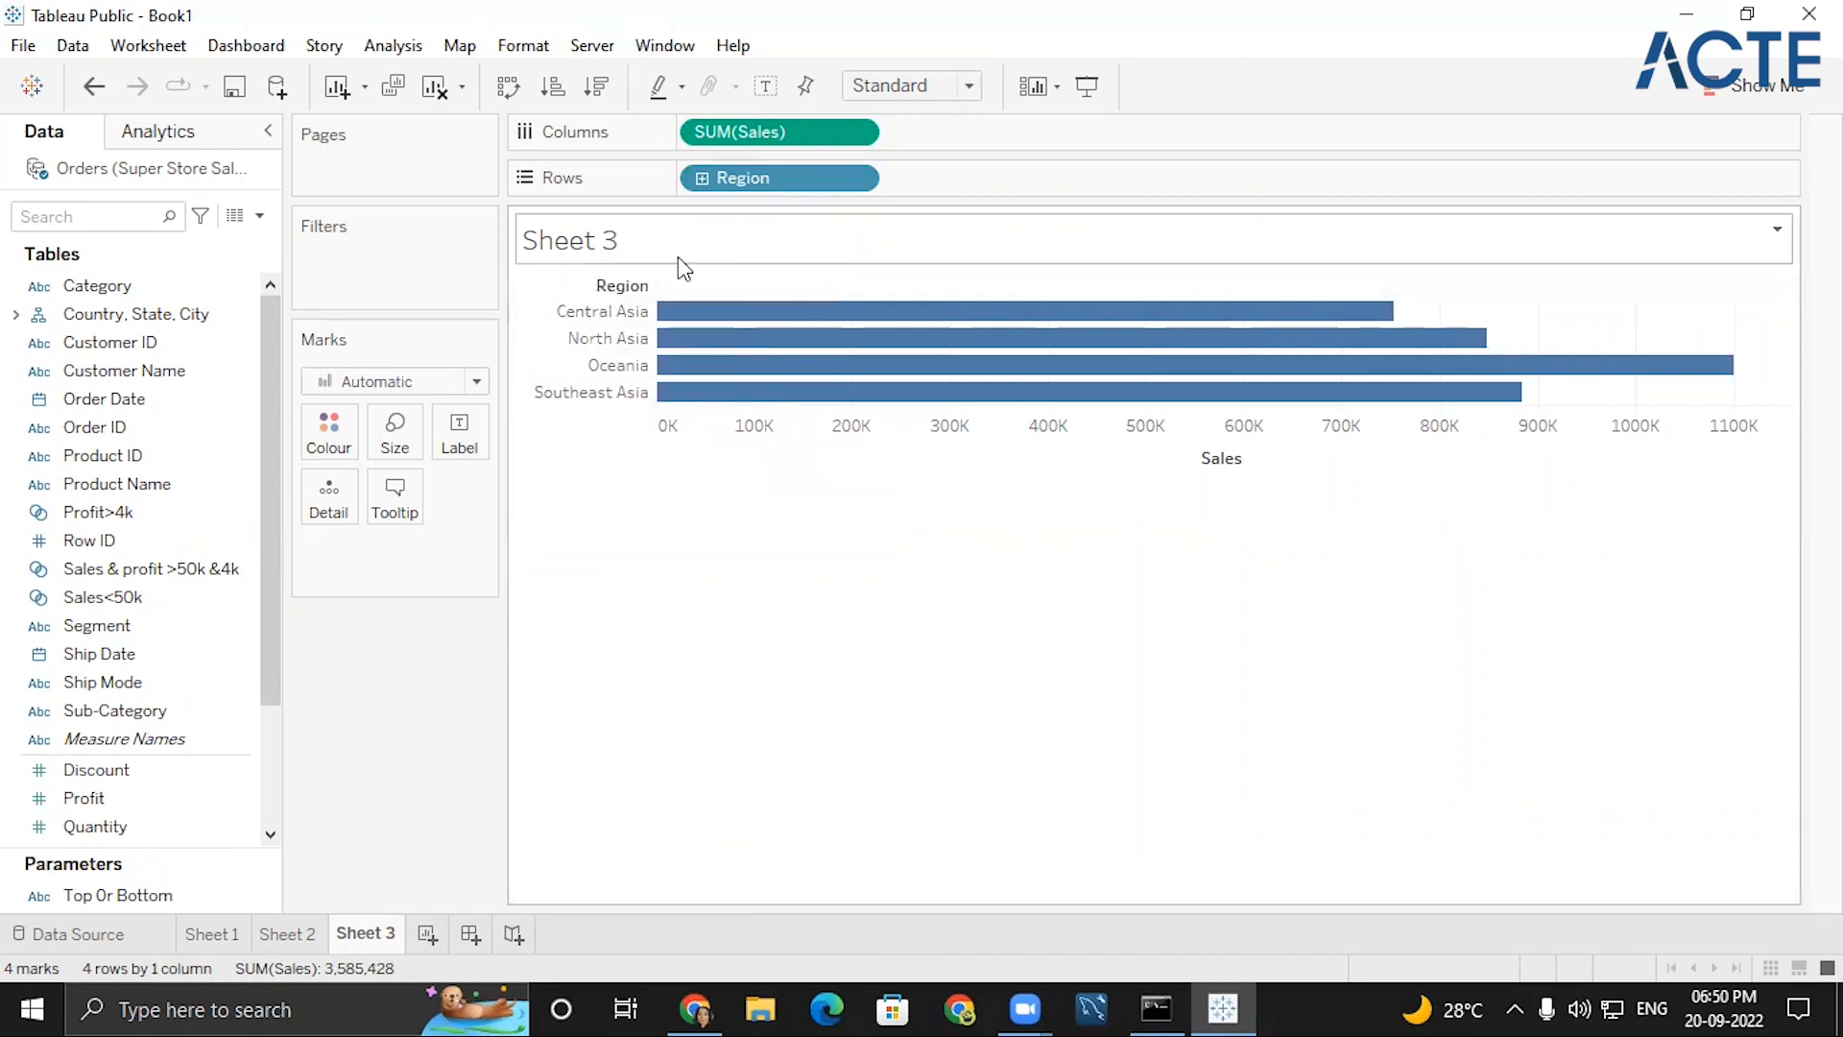
left_click(1257, 458)
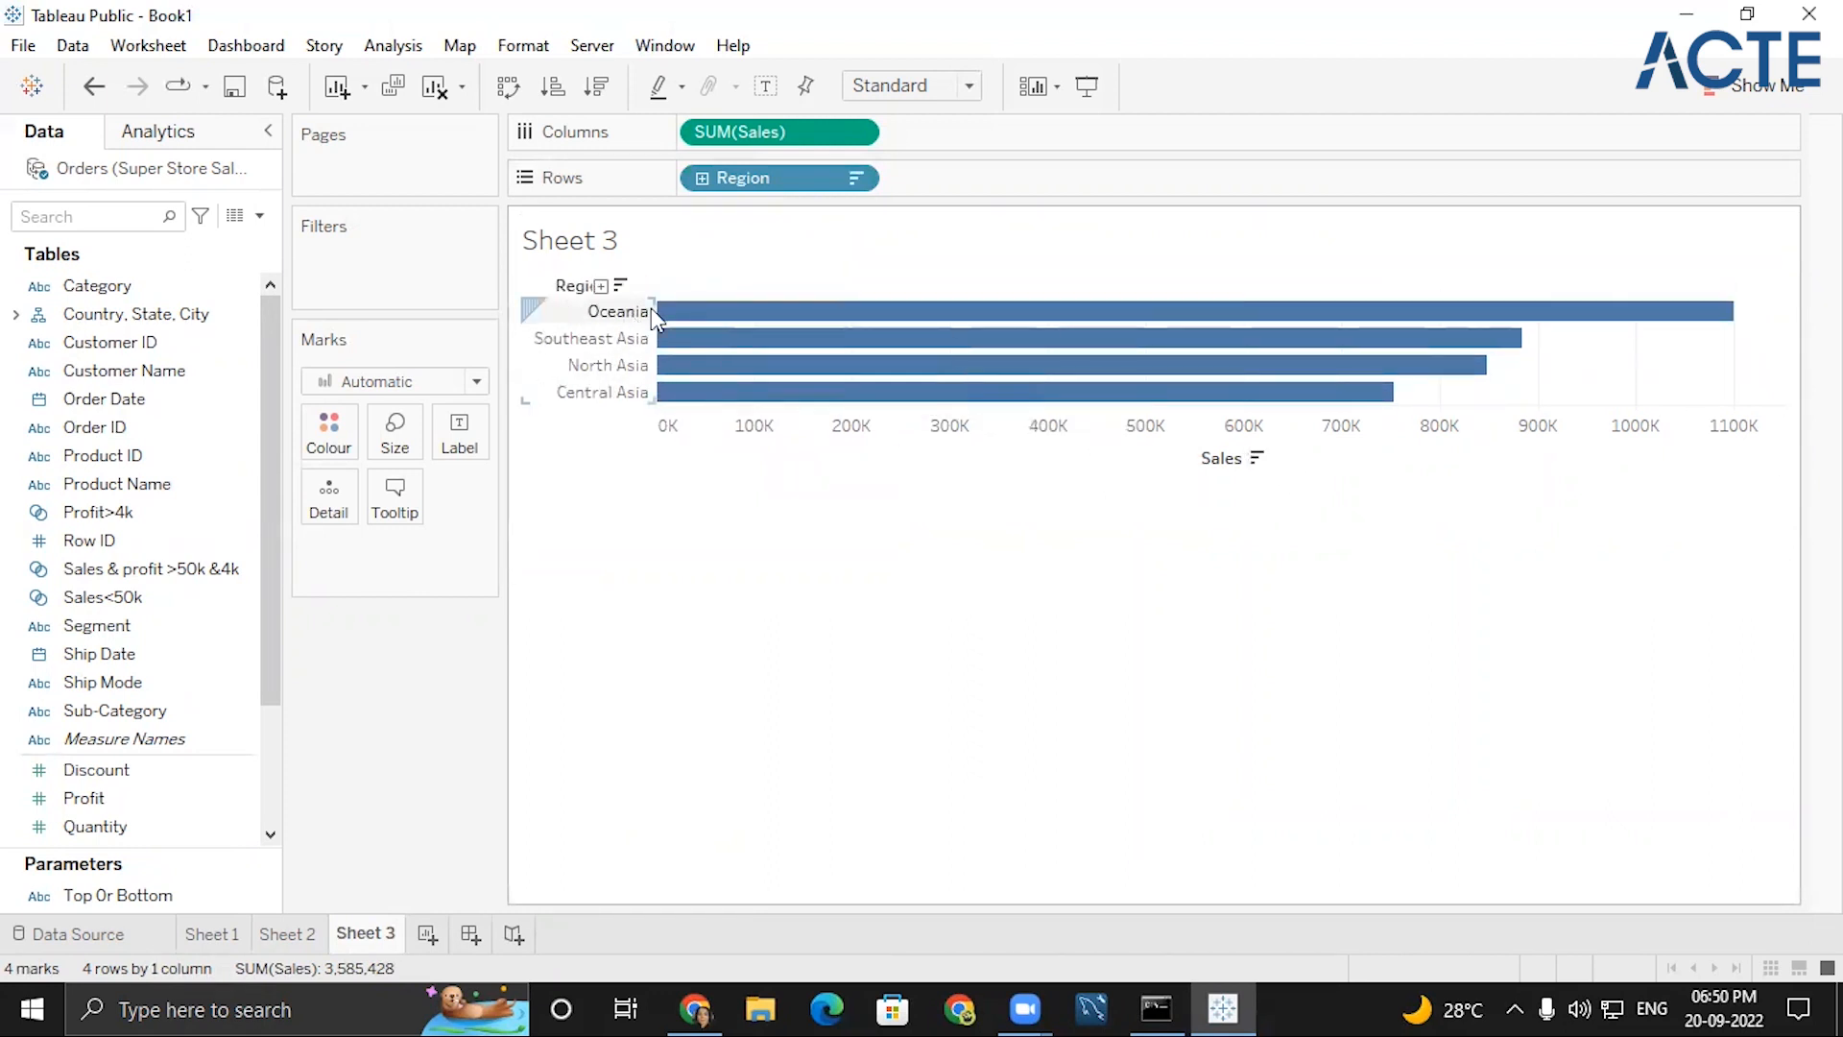
- Drill the rows down from Region through Country to the State level
left_click(701, 179)
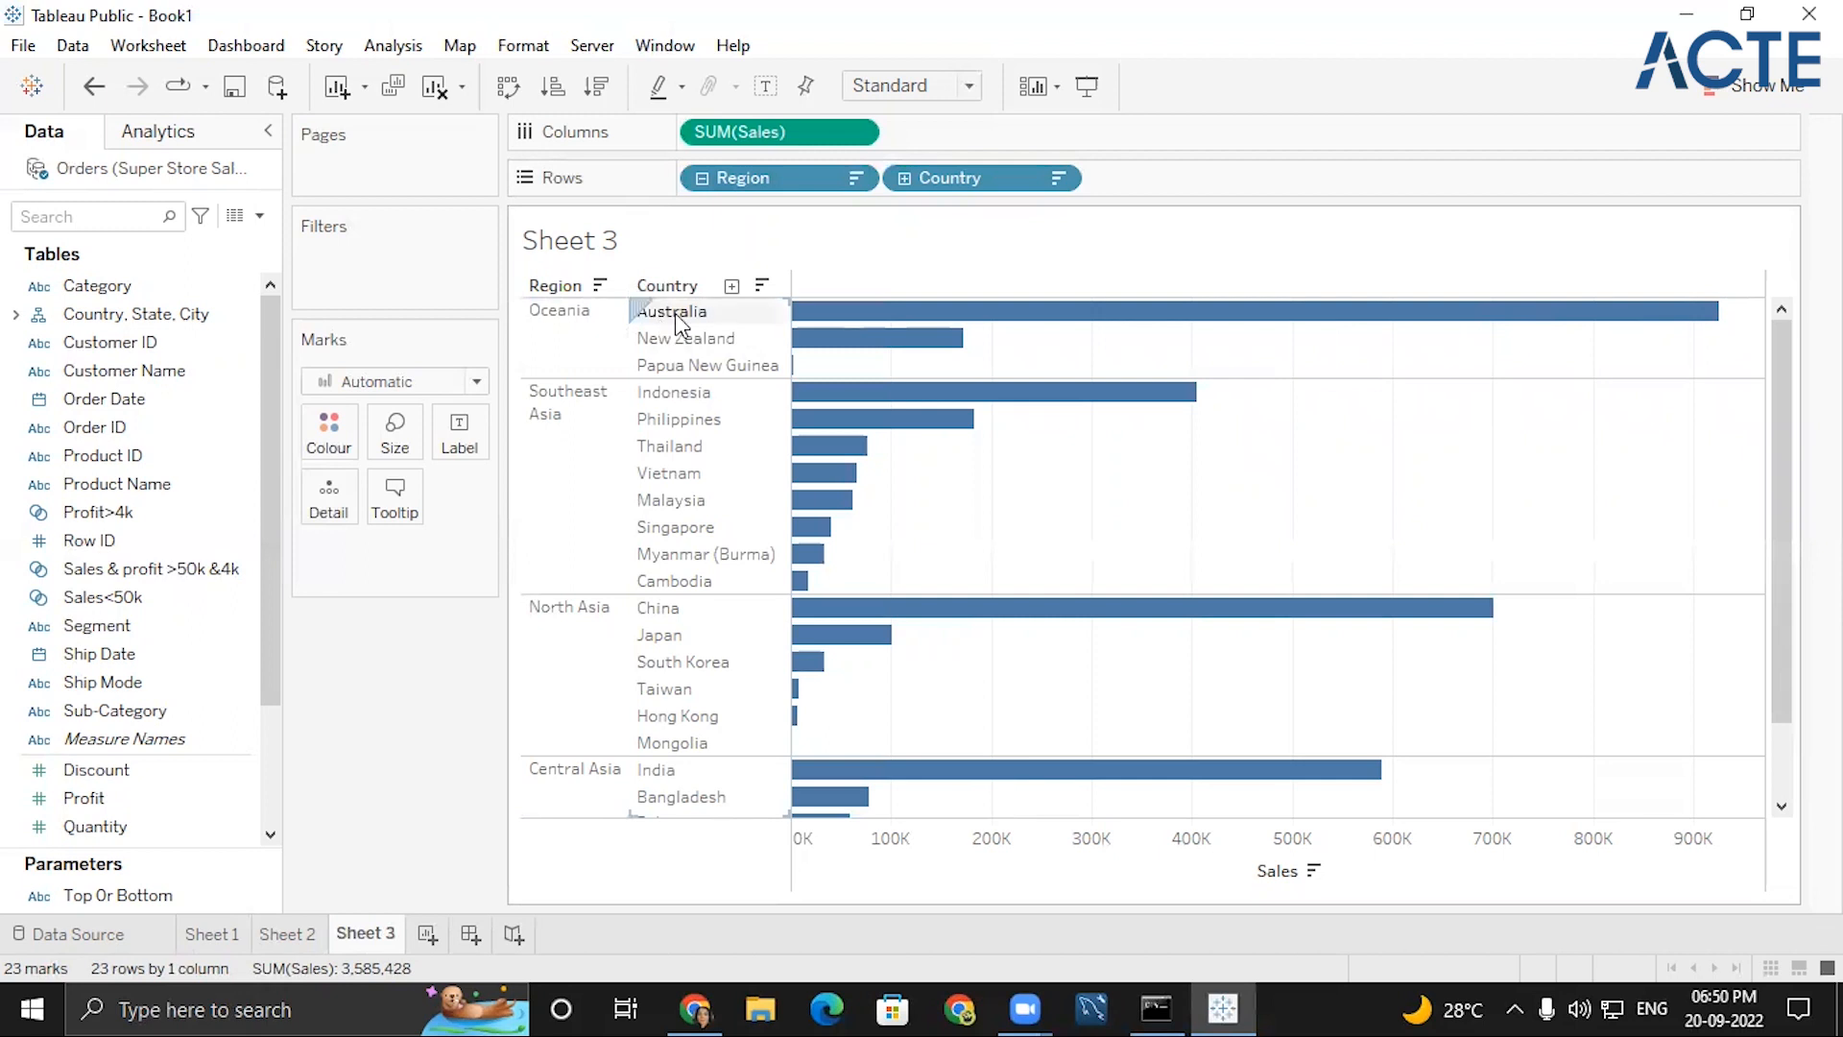
left_click(903, 179)
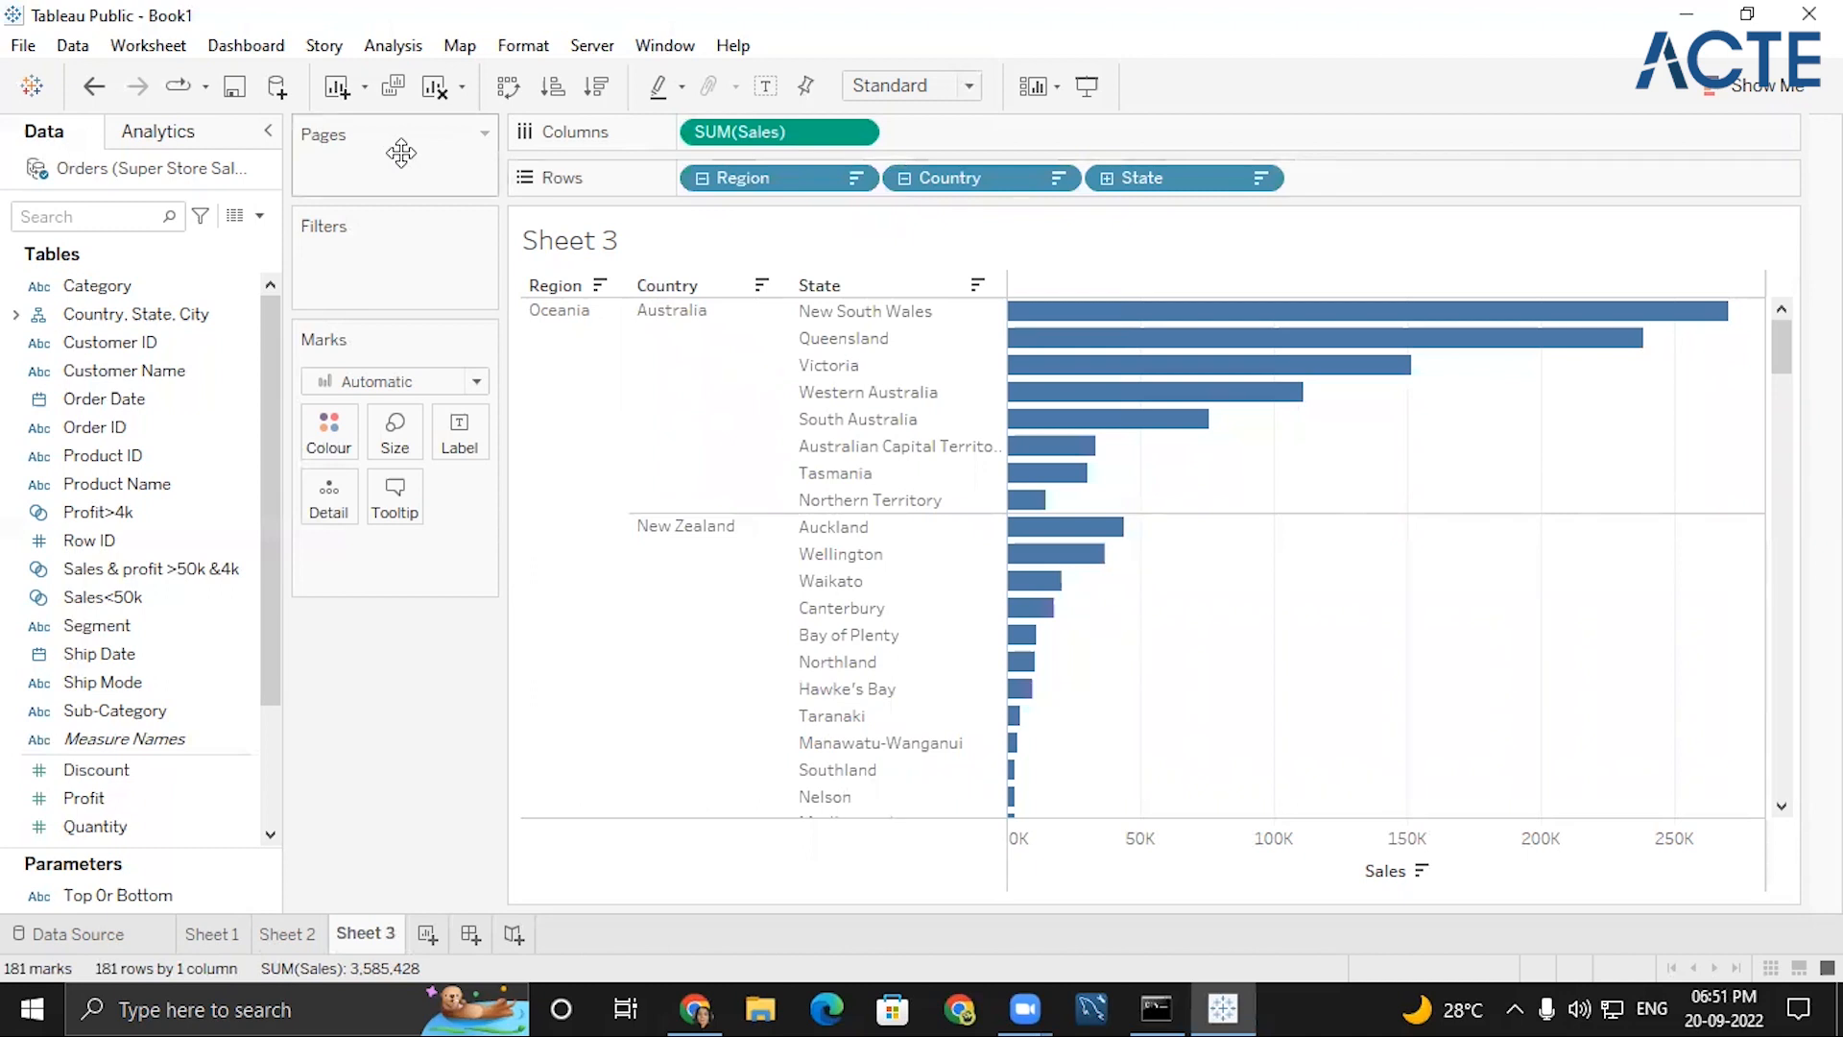
- Clear the sheet by removing Region, Country and State from the rows and Sales from the columns
left_click(855, 177)
left_click(774, 737)
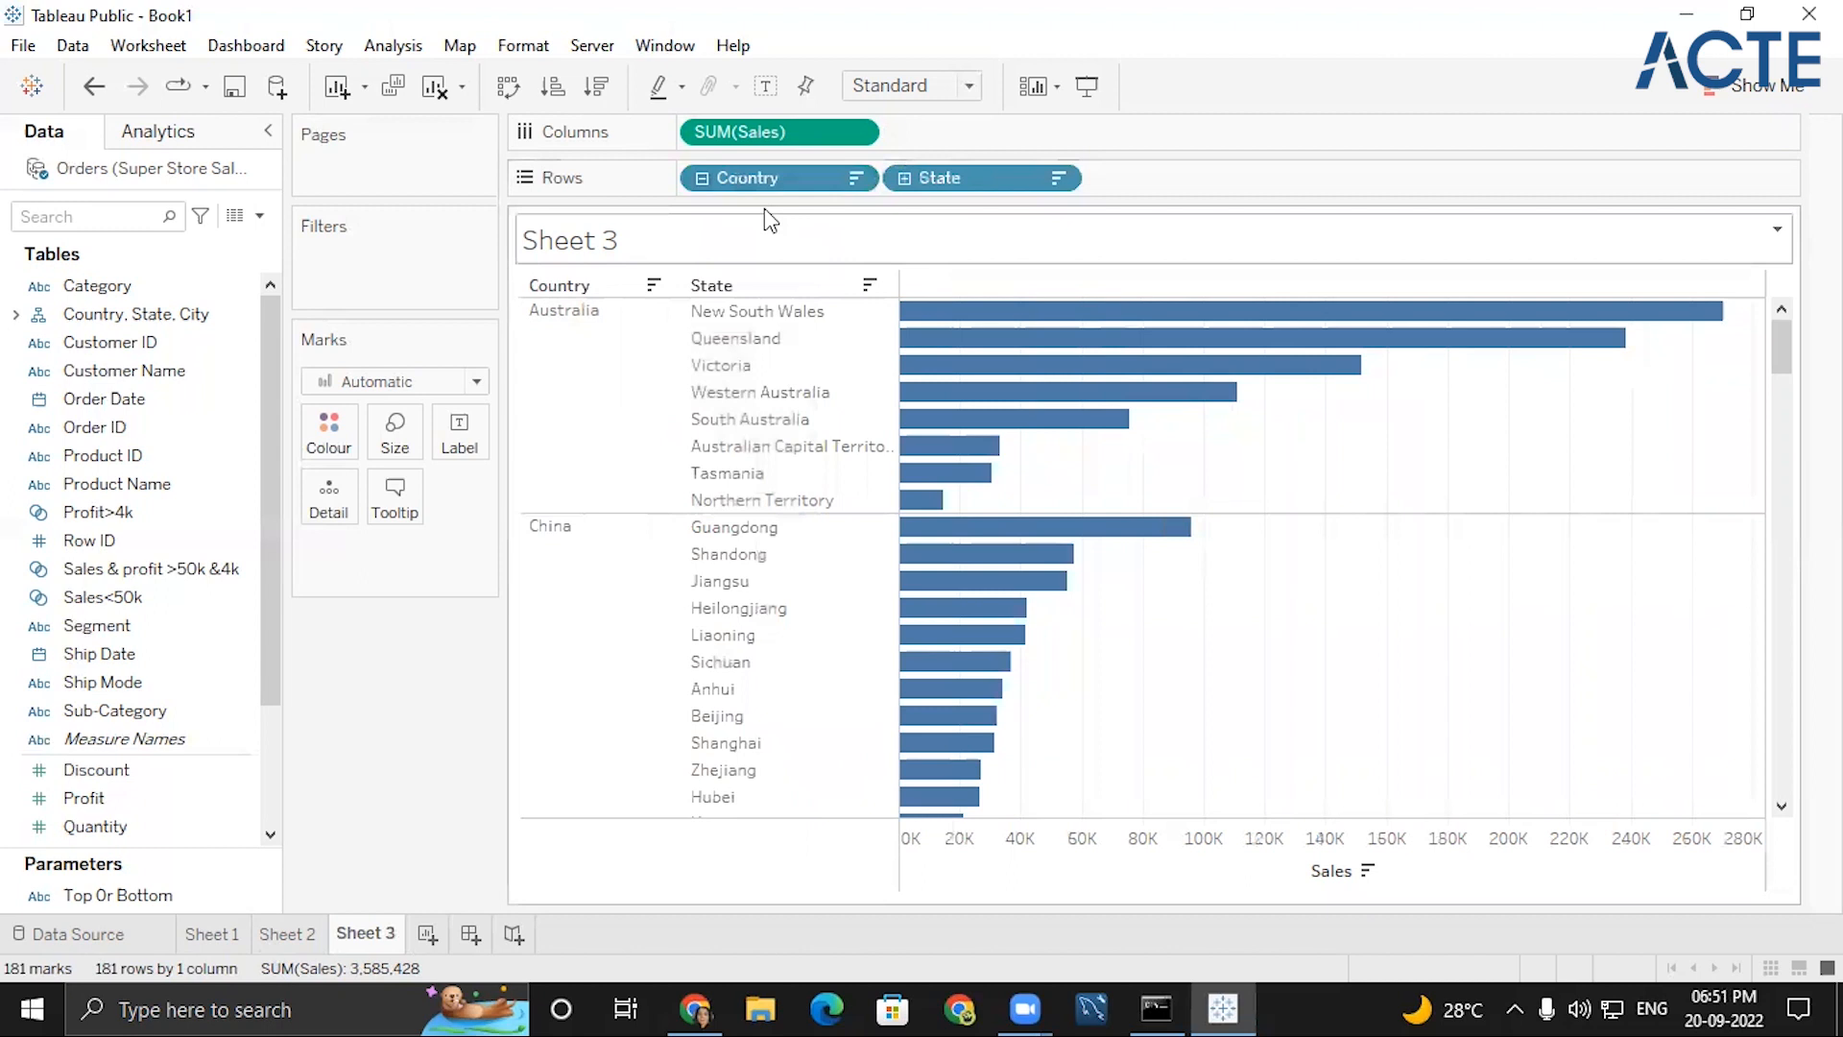
left_click(855, 177)
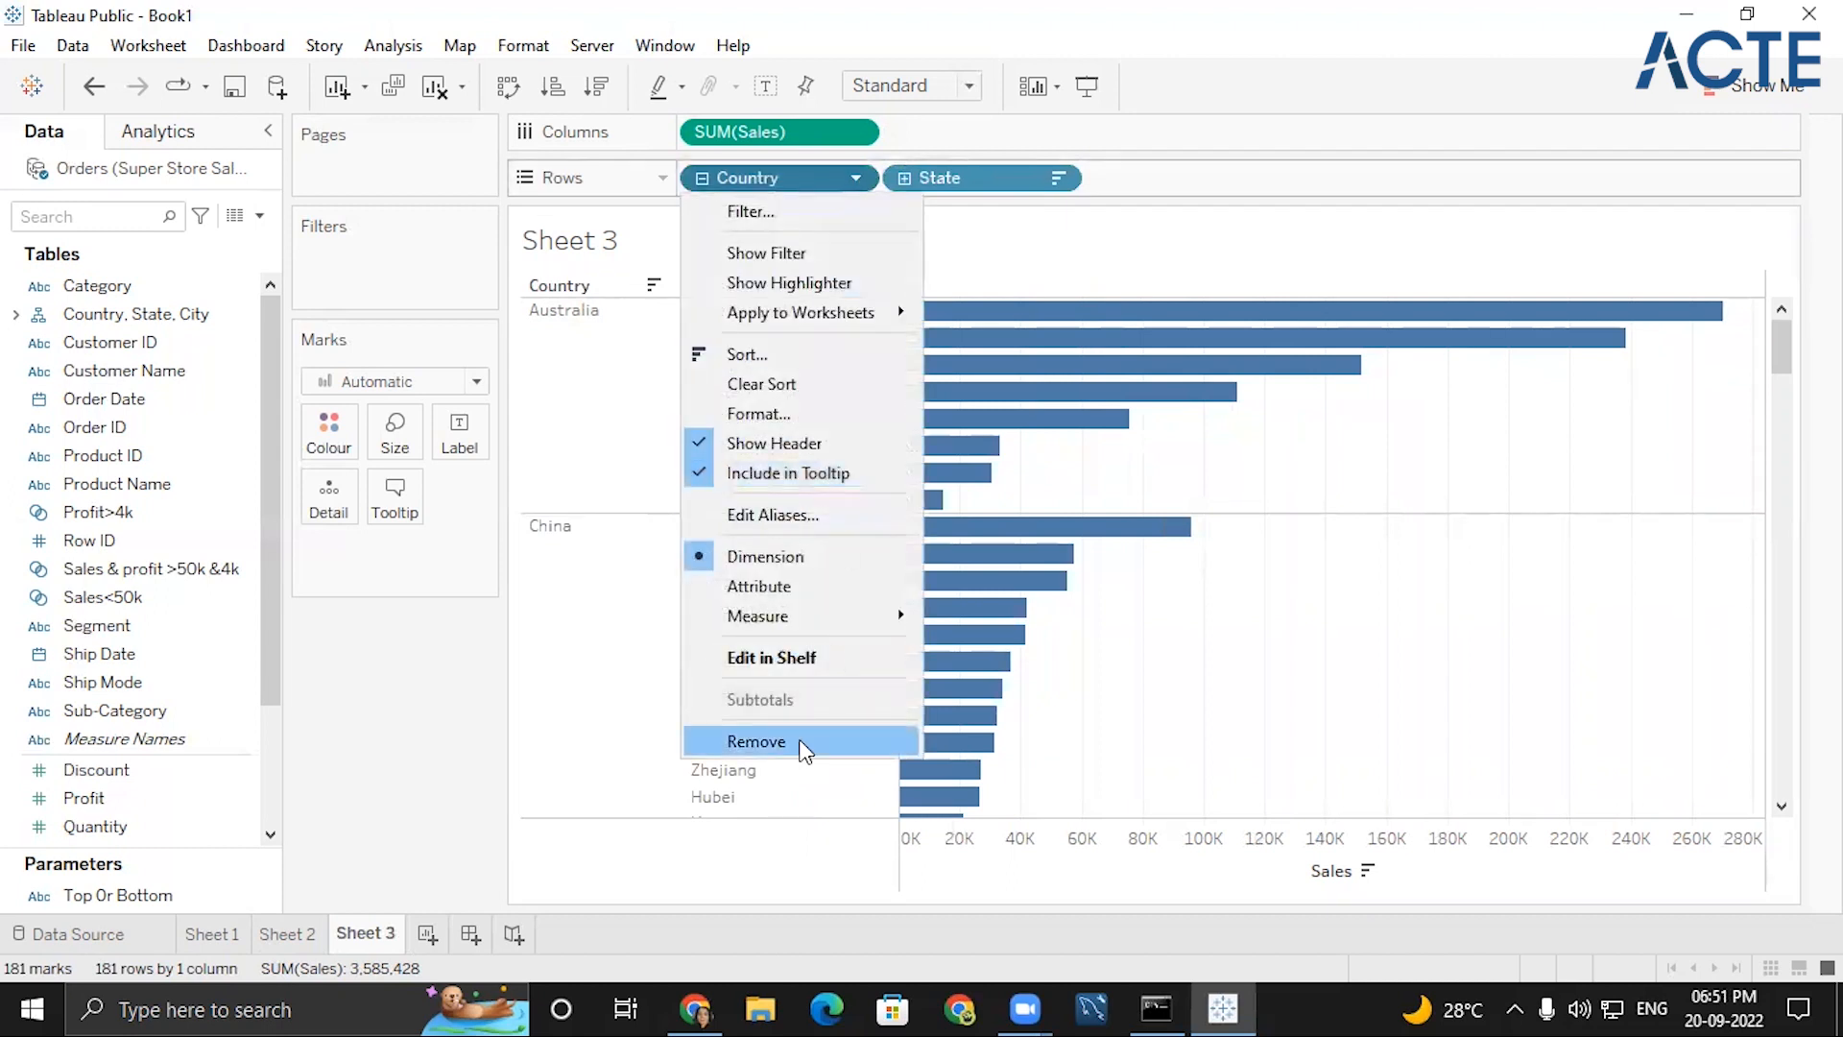
left_click(800, 743)
left_click(853, 178)
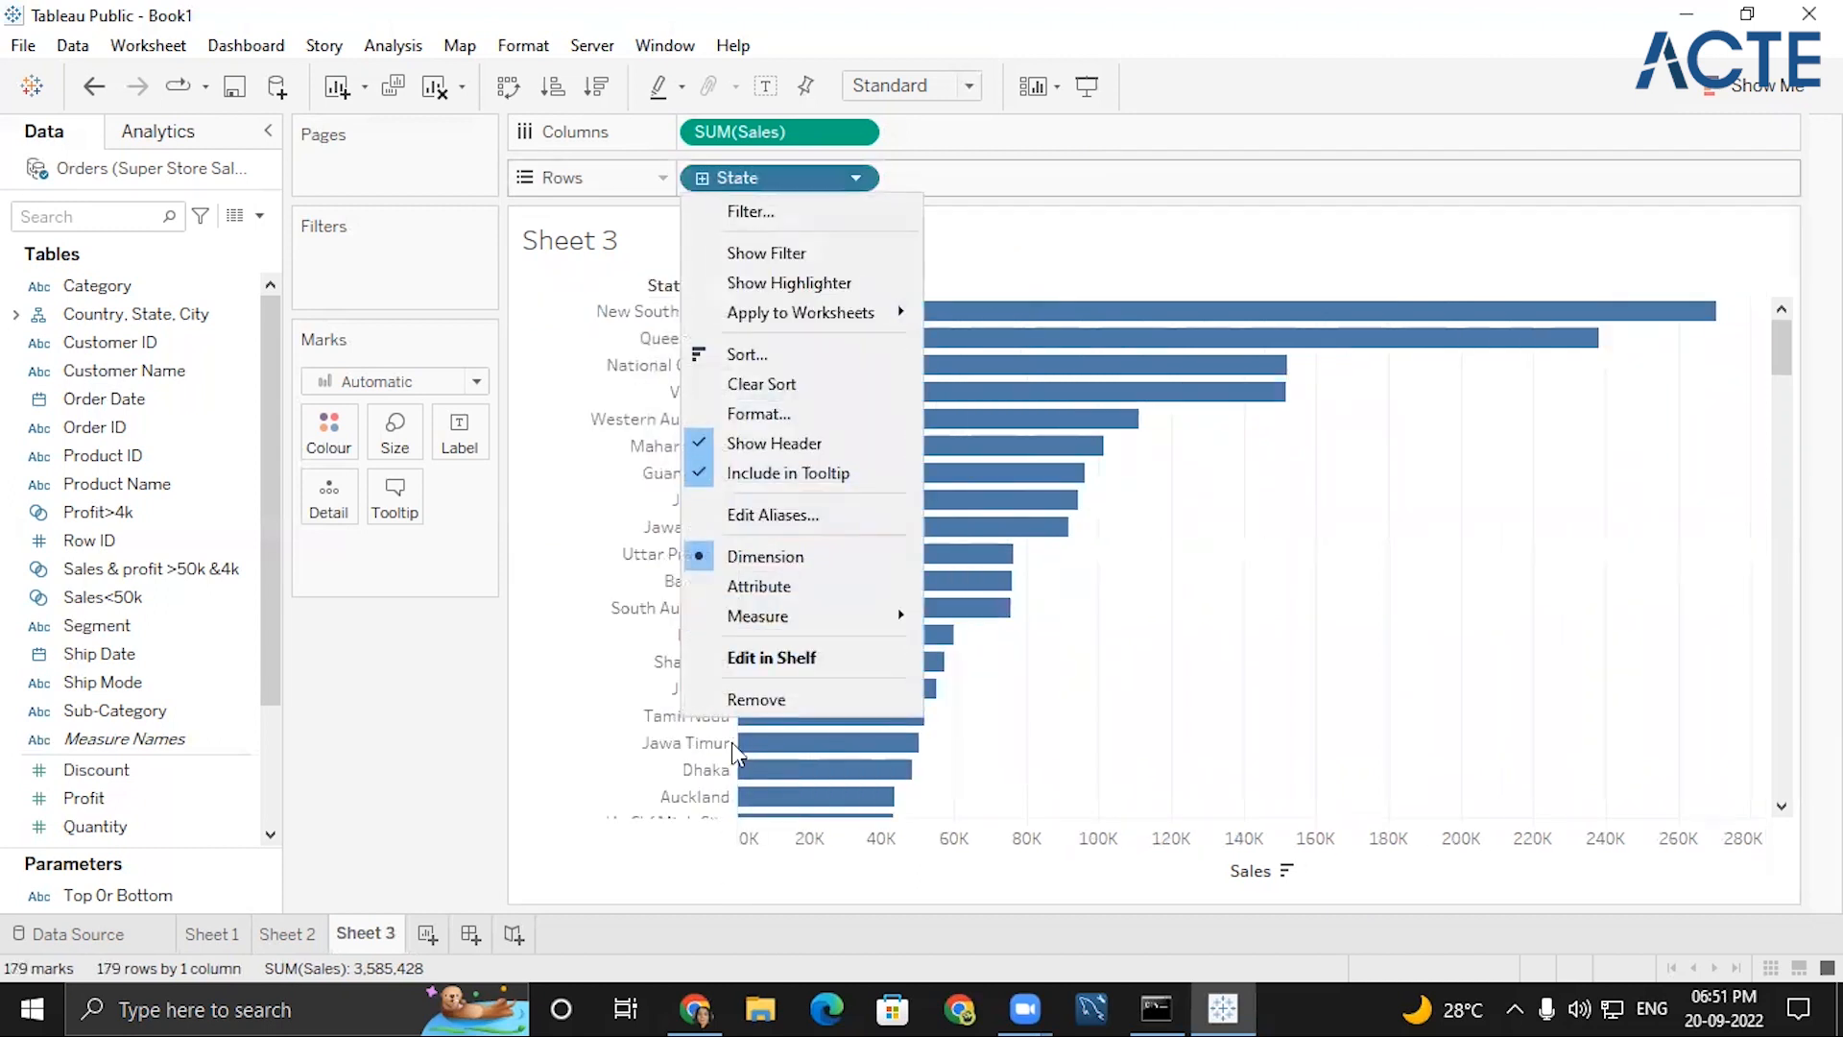
left_click(739, 699)
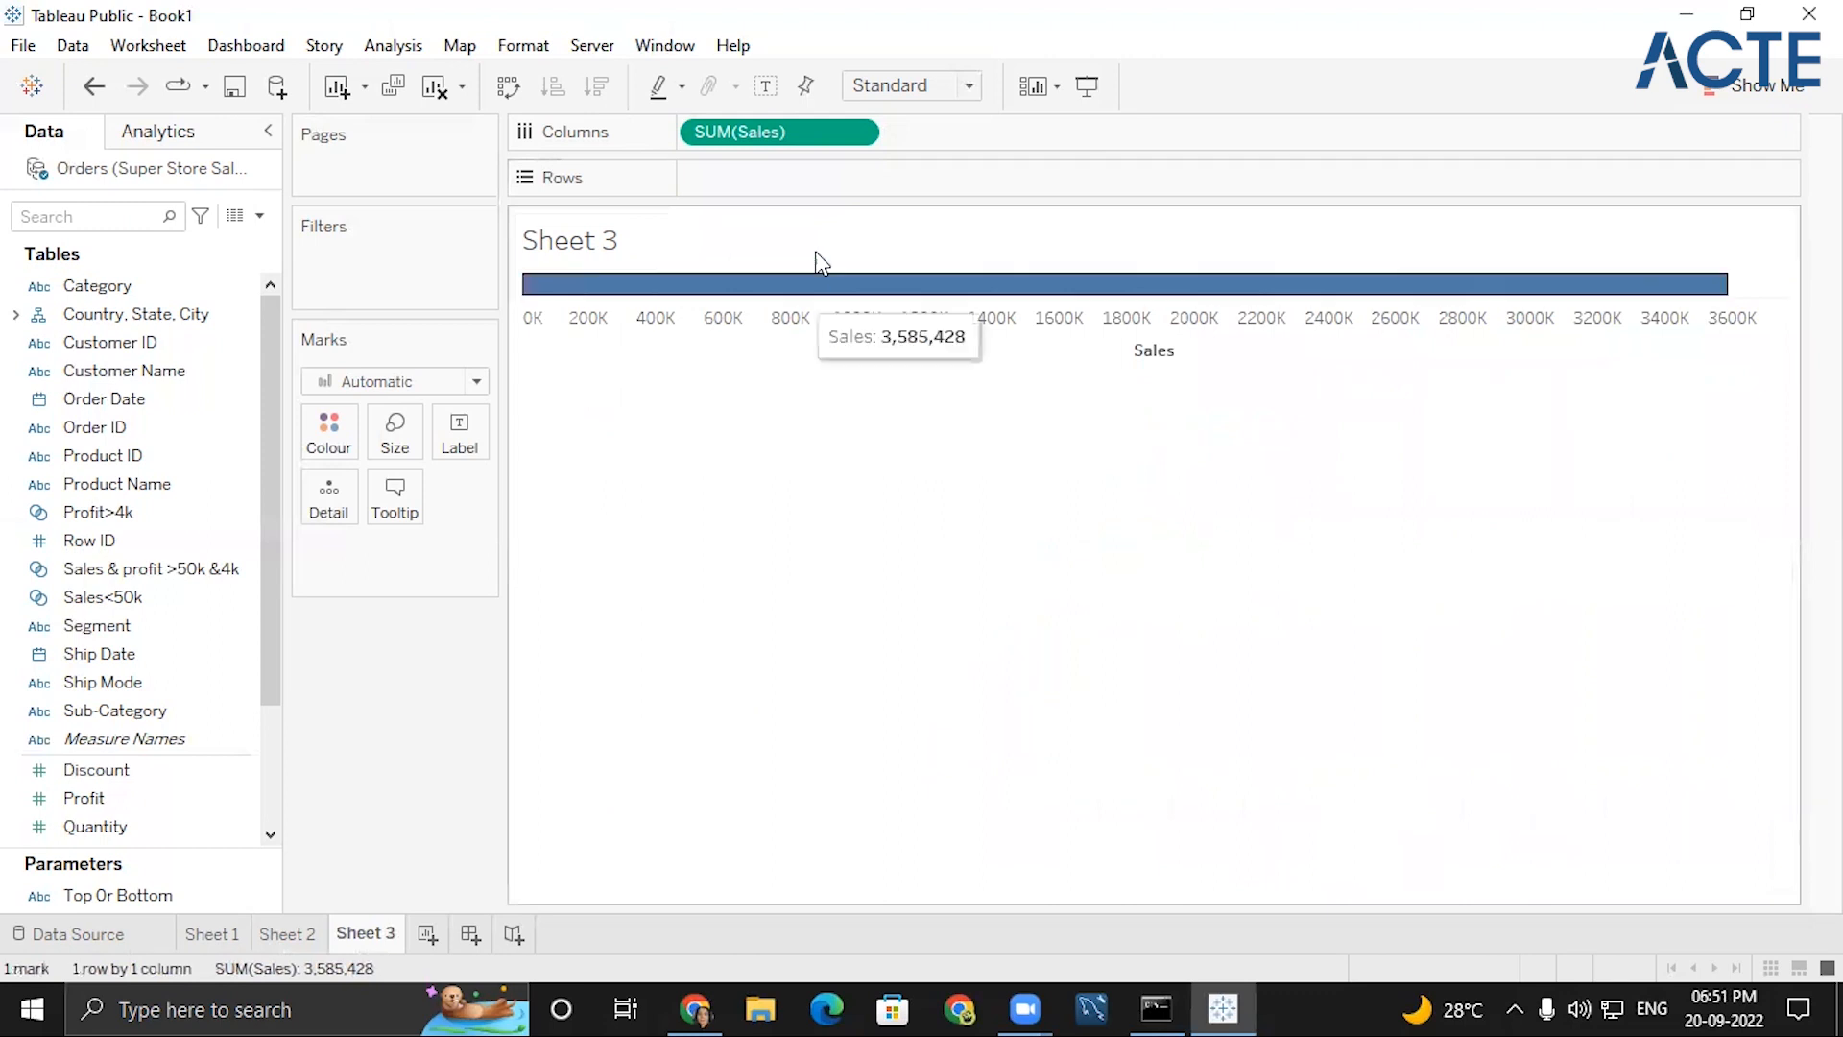
left_click(855, 131)
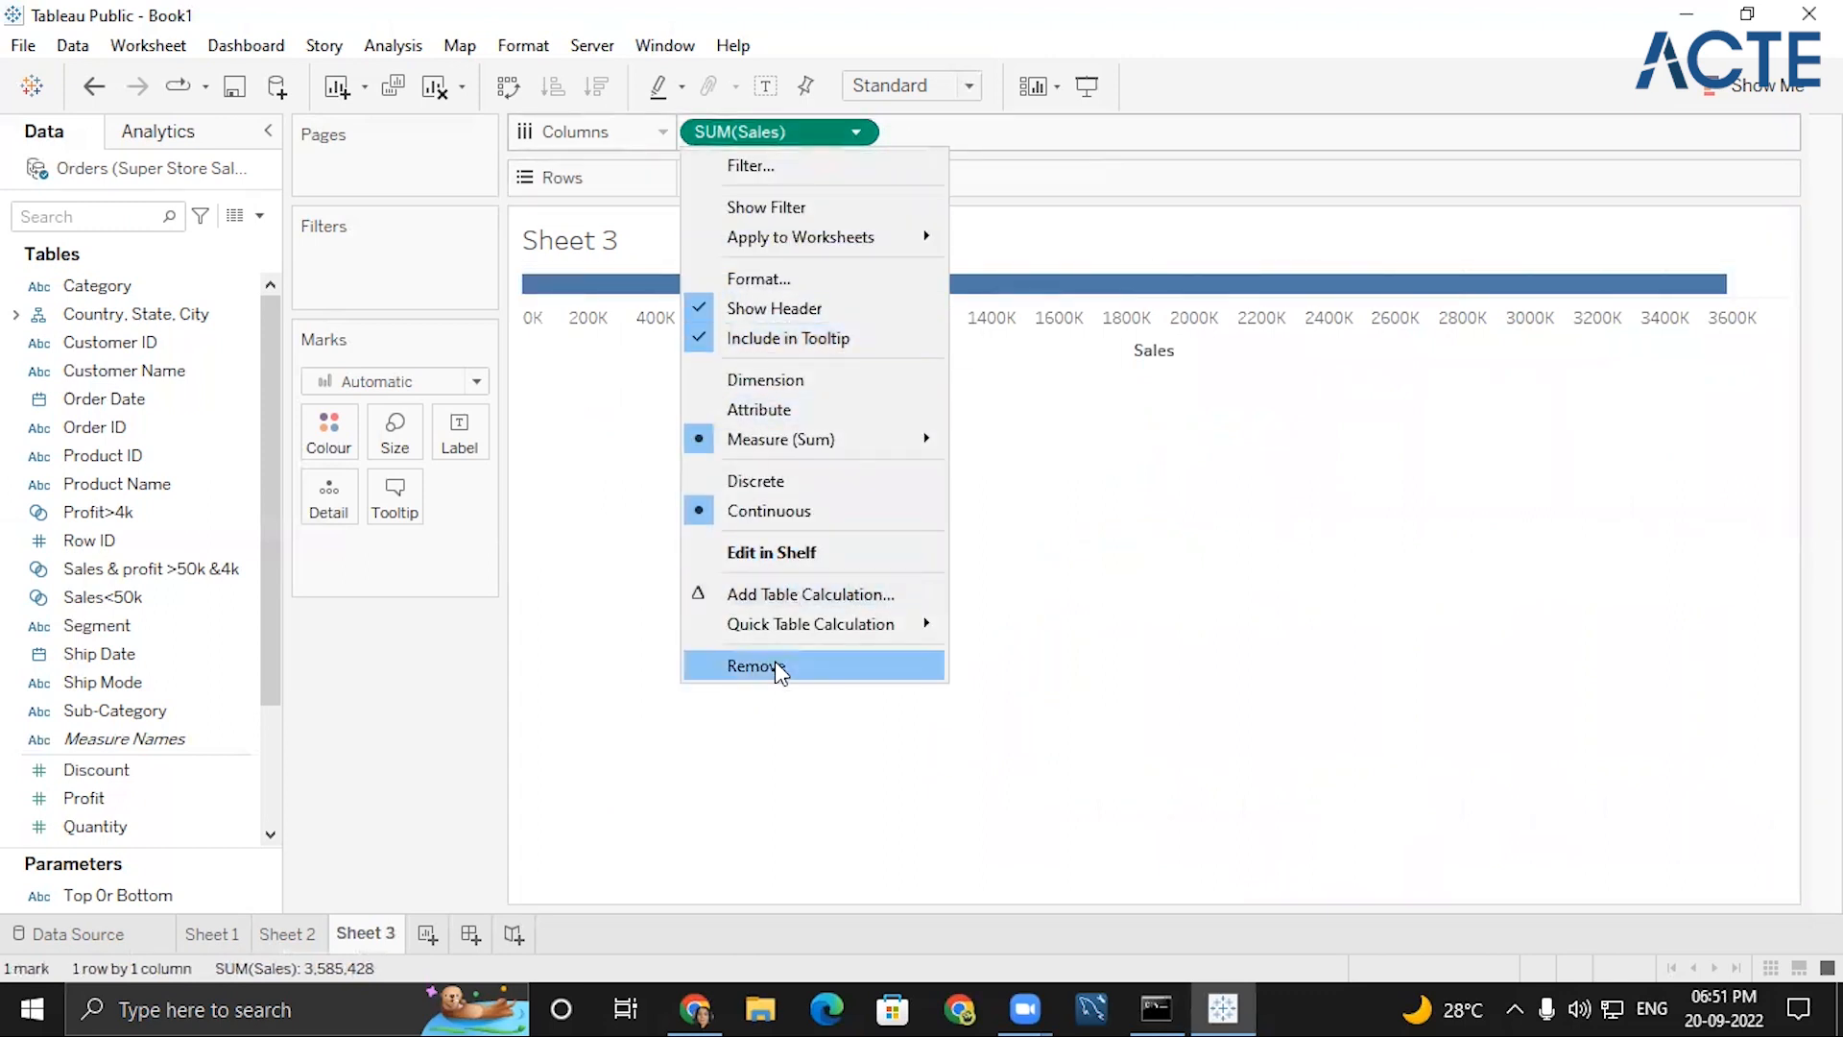
left_click(775, 664)
- Add Order Date to the columns by year and drill down through quarter to month
double_click(138, 399)
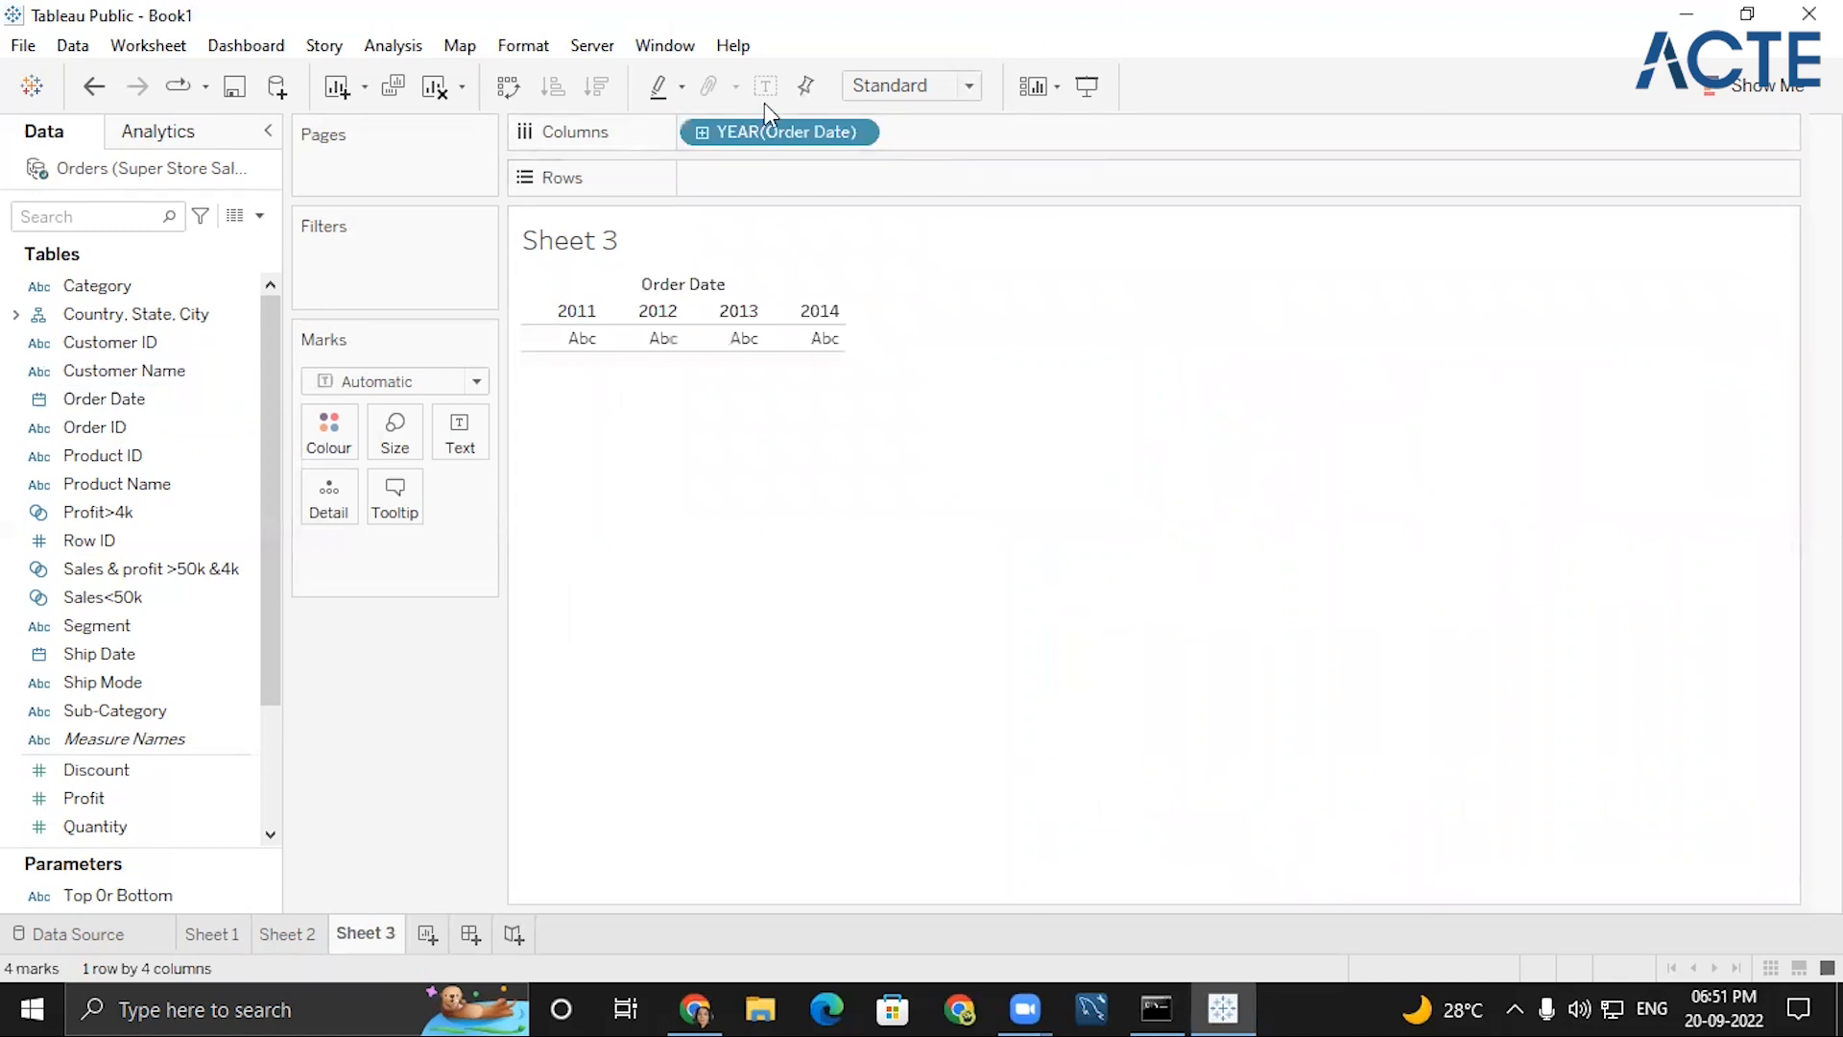
left_click(702, 132)
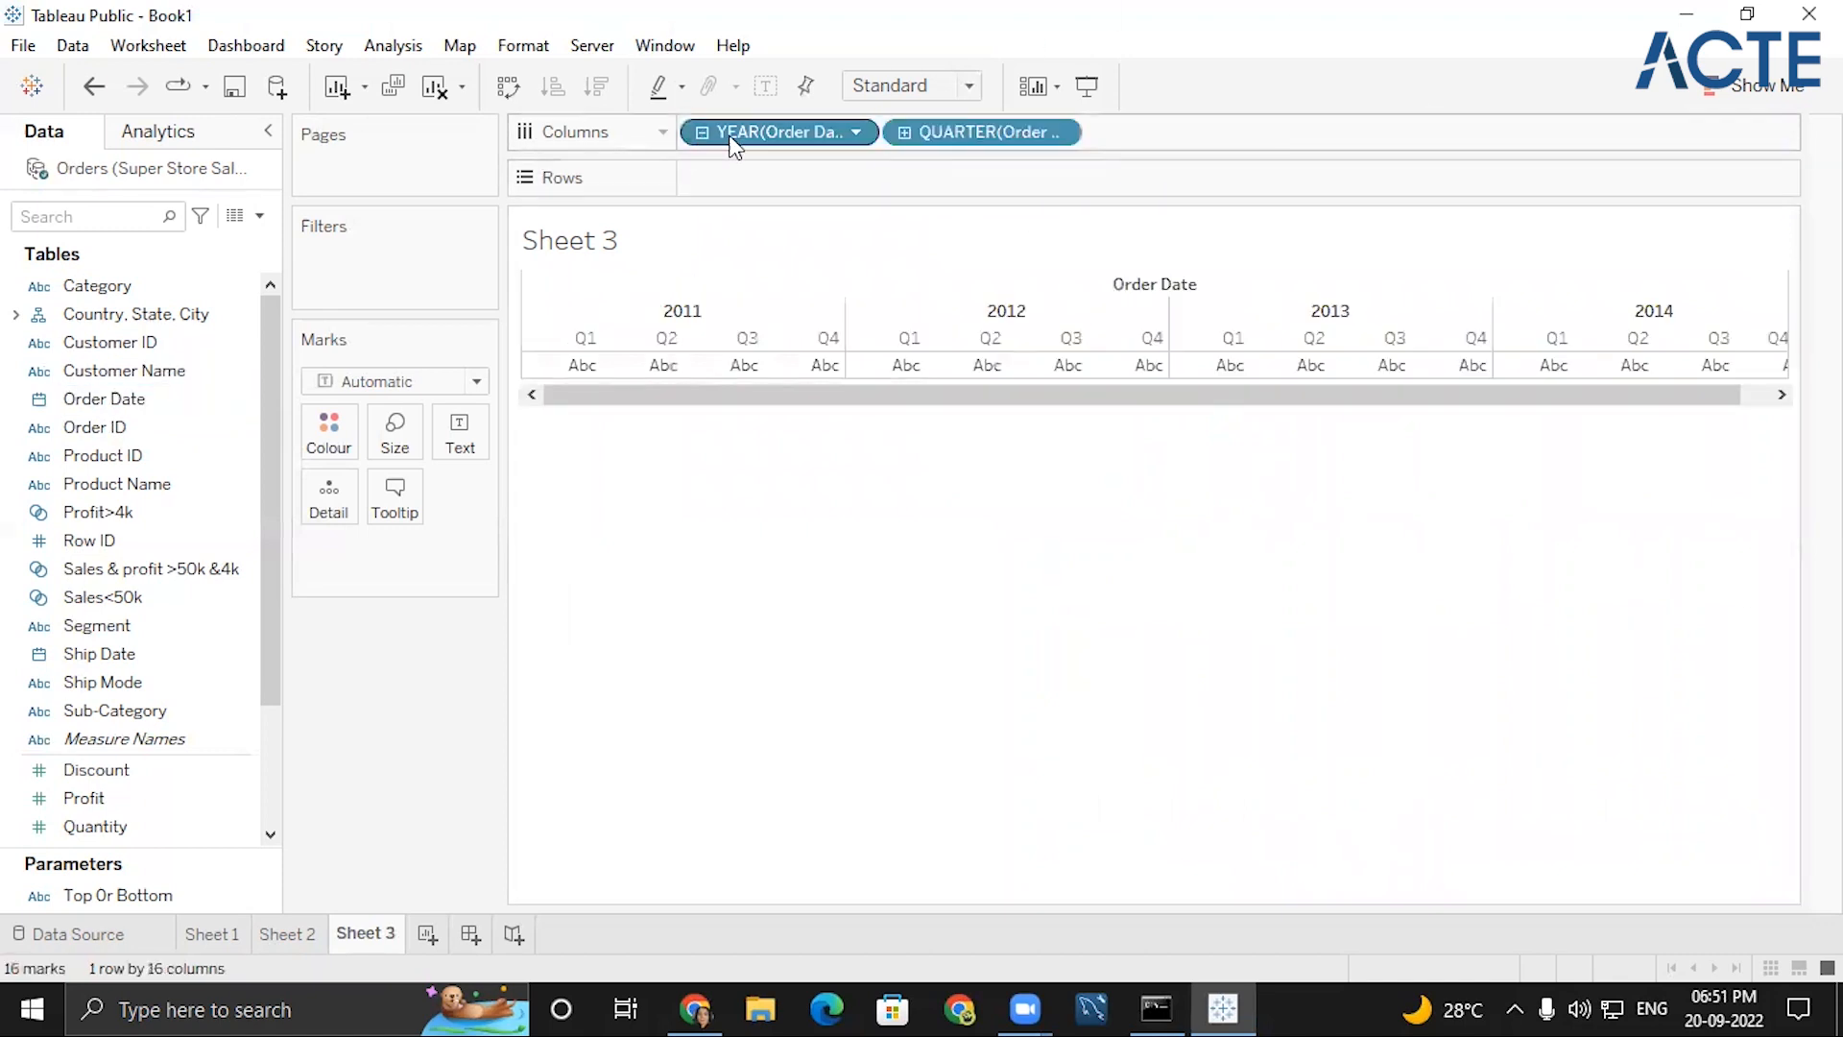
left_click(903, 133)
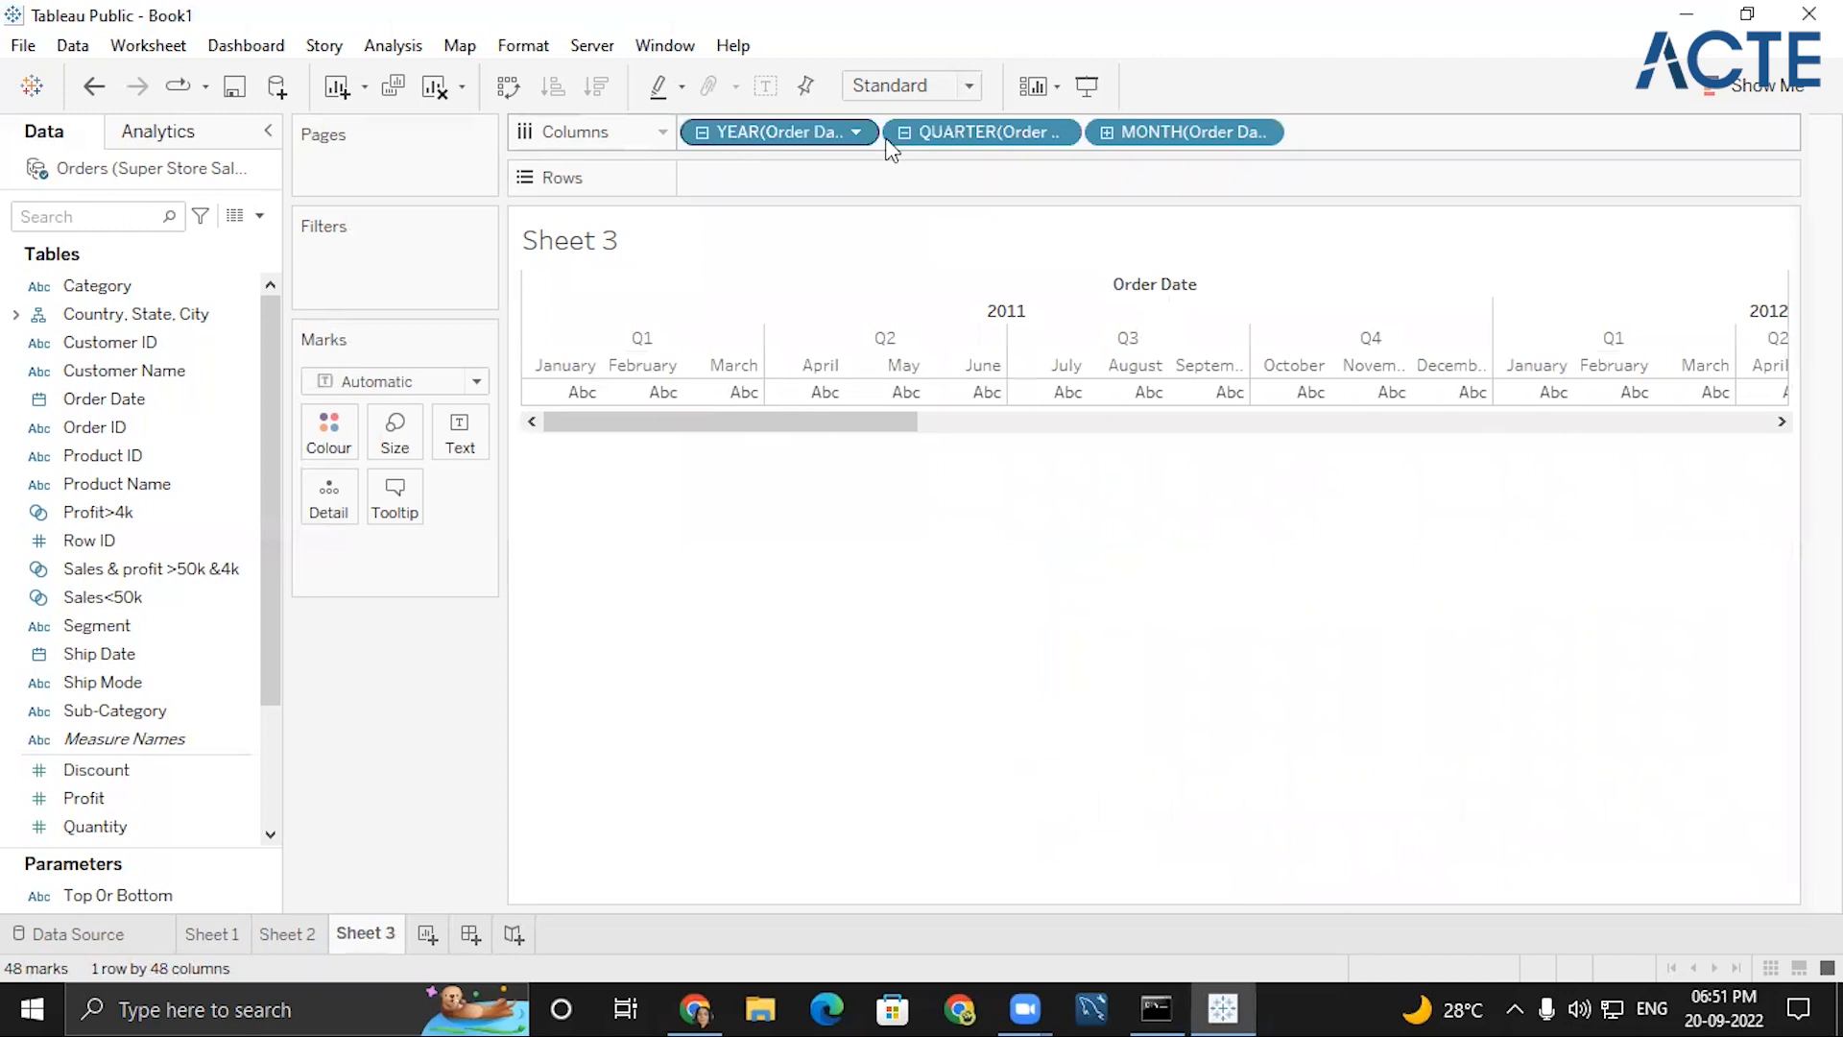
- Remove the month, quarter and year levels of Order Date from the columns
left_click(1261, 132)
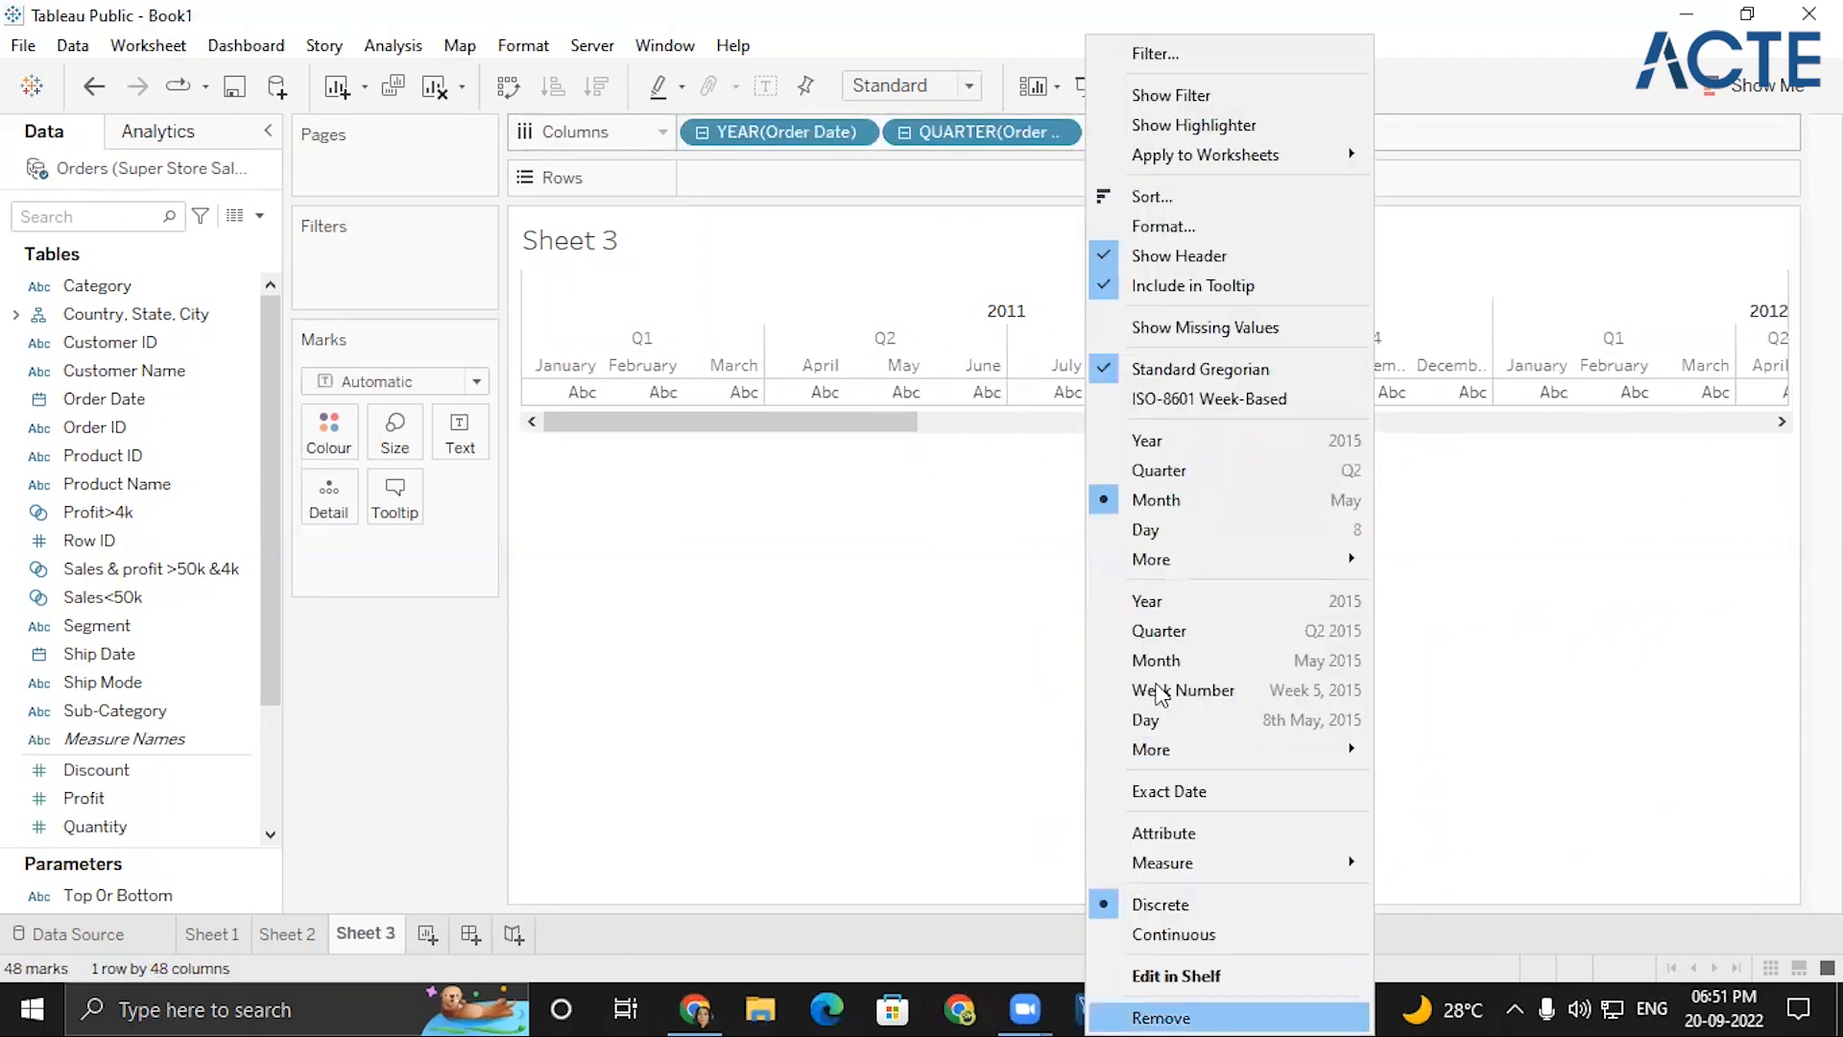
left_click(1159, 1016)
left_click(1036, 133)
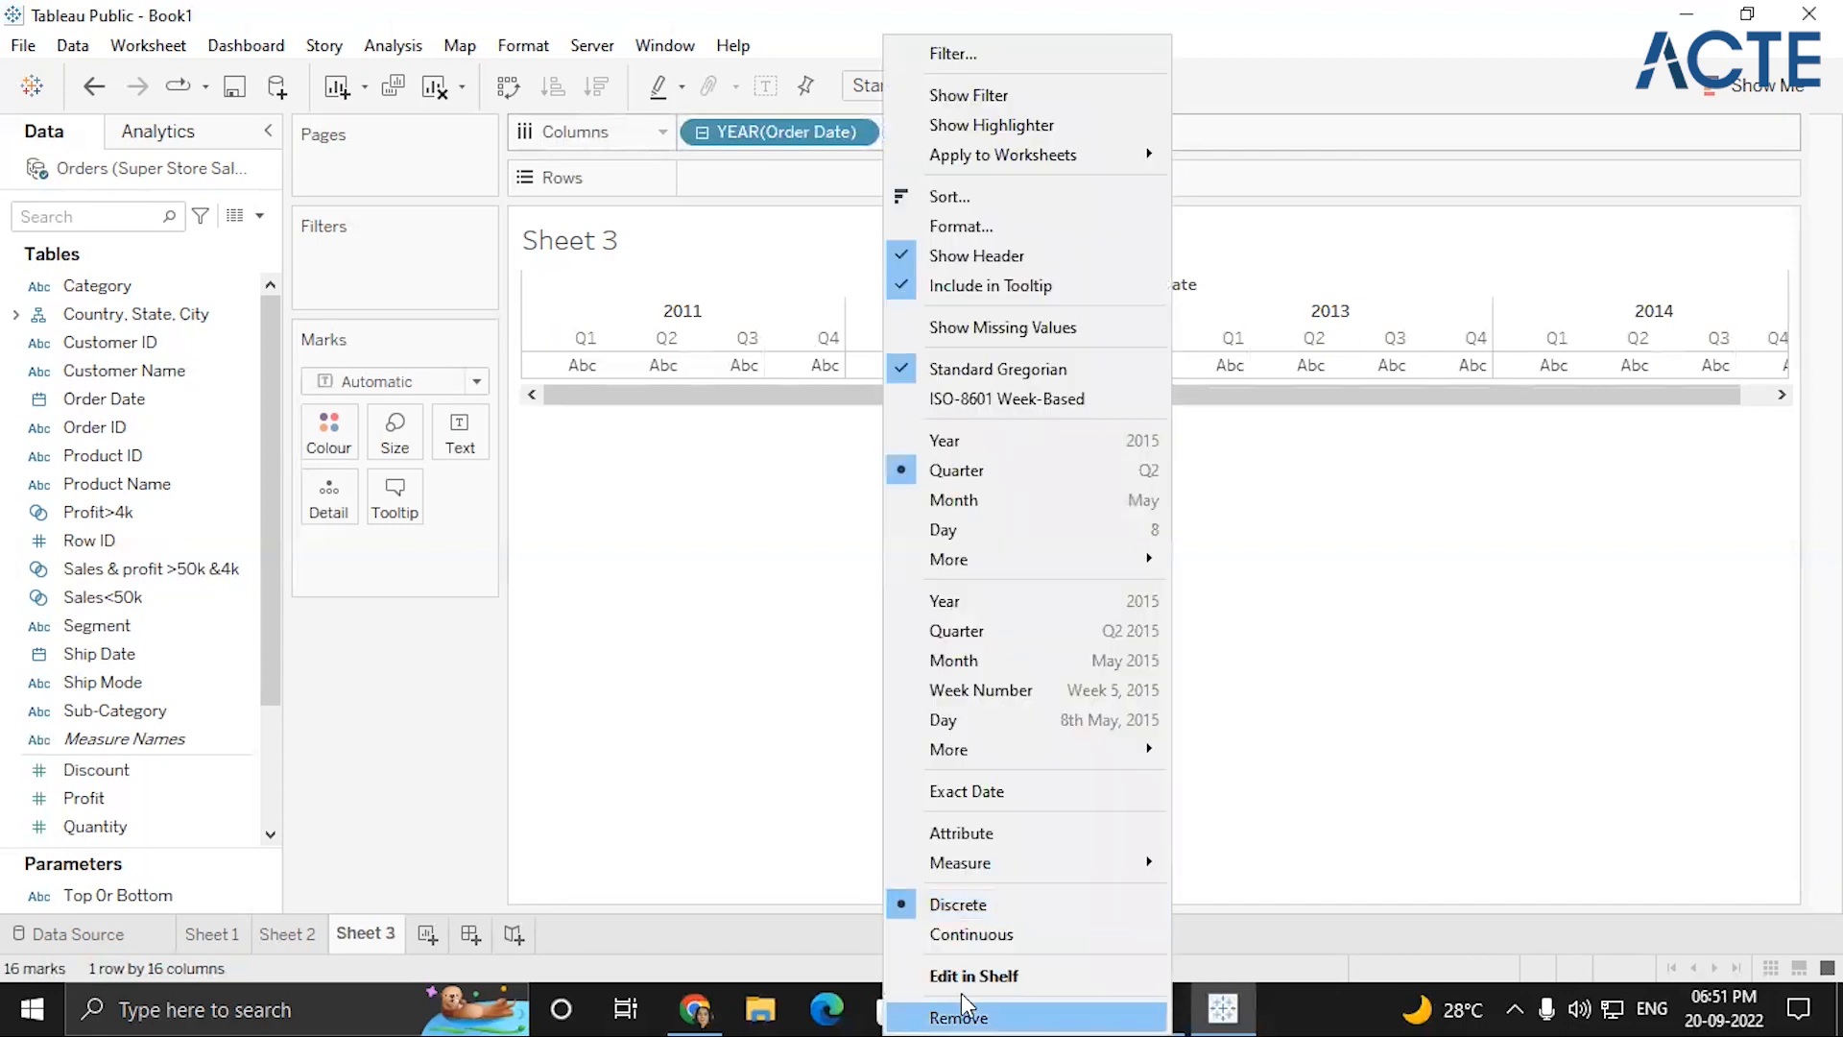
left_click(959, 1014)
left_click(859, 134)
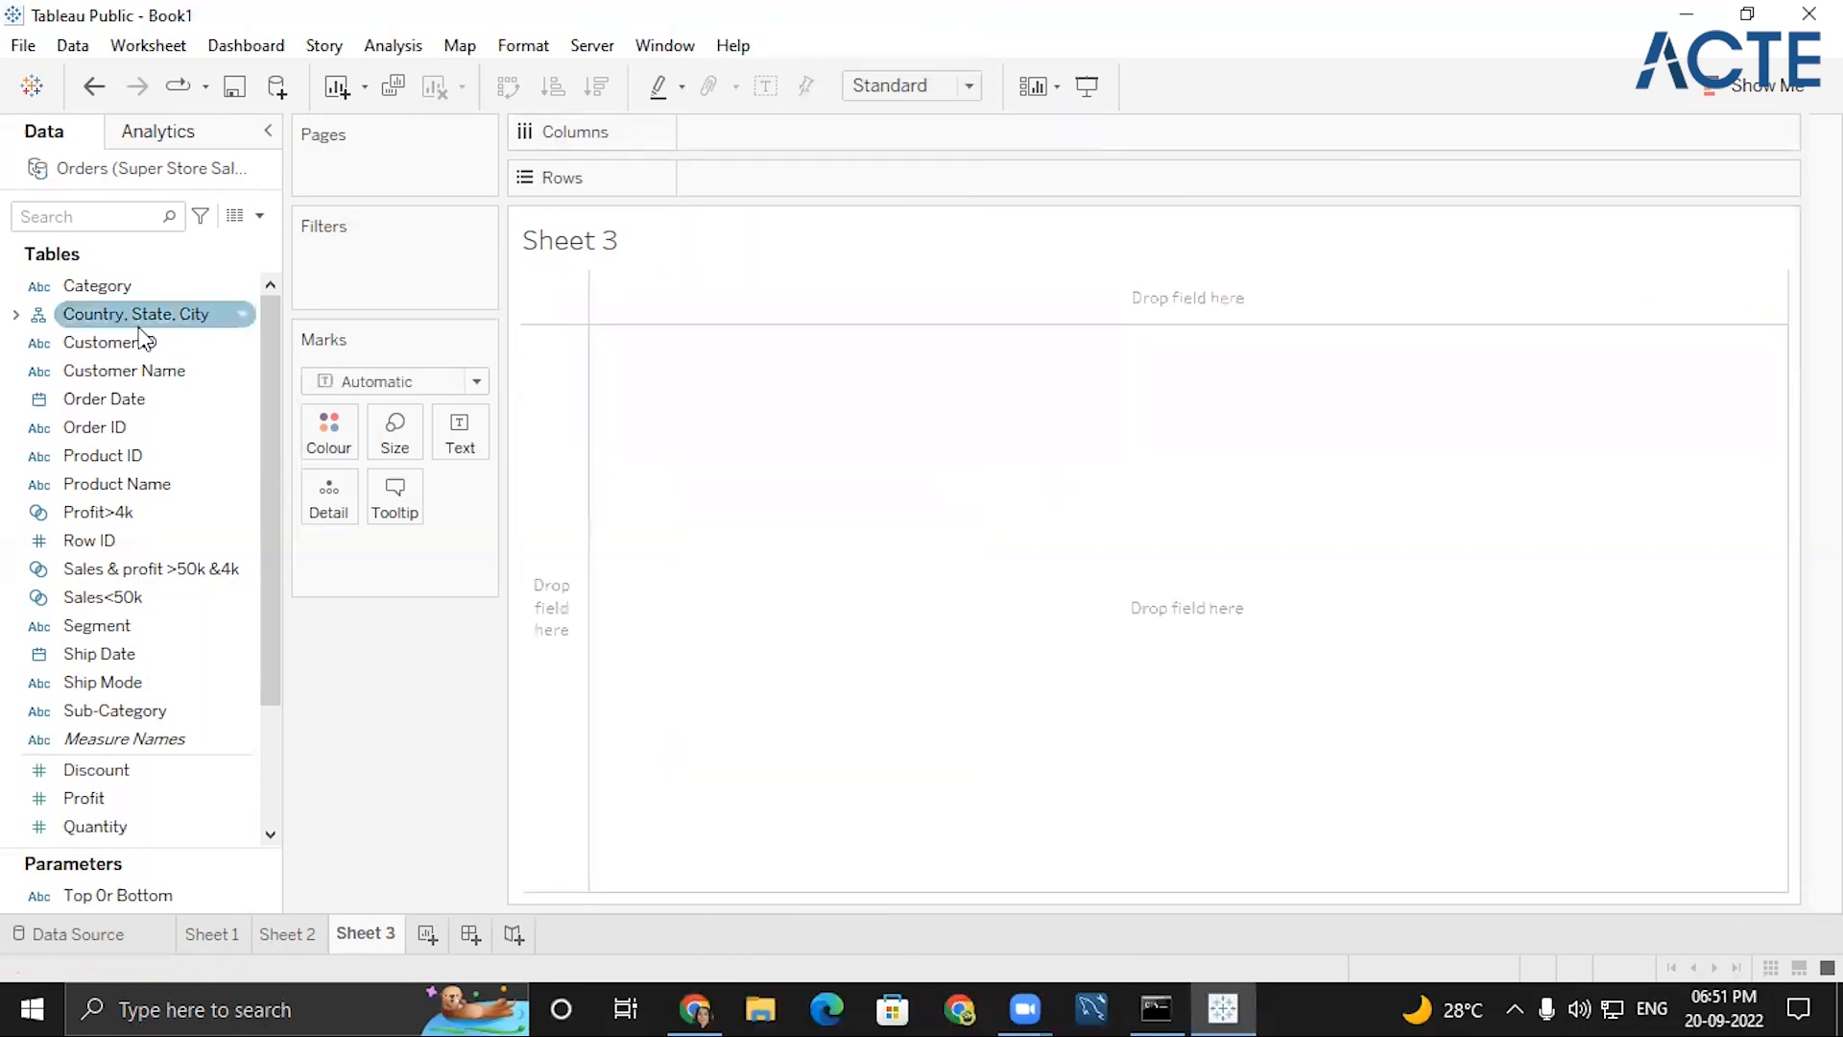
left_click(104, 399)
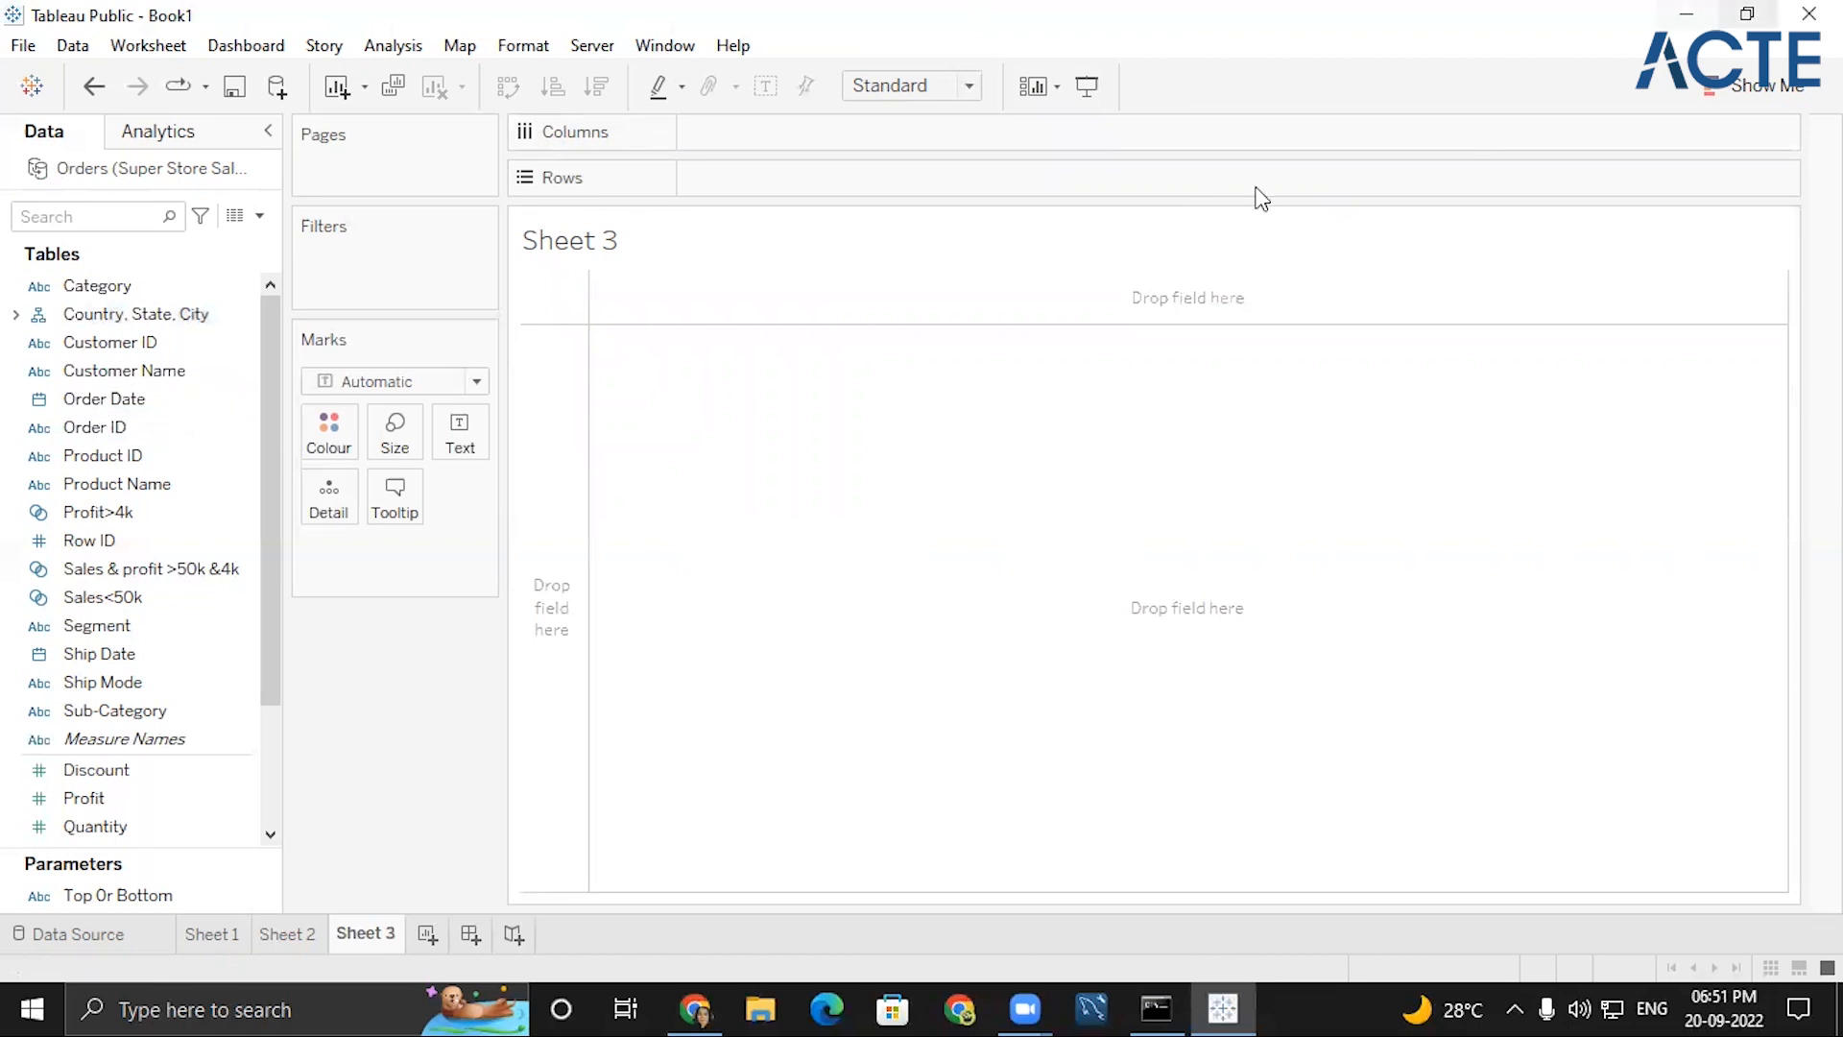
- Add Segment to the rows, with Category and Sub-Category in the columns
left_click(93, 626)
double_click(92, 626)
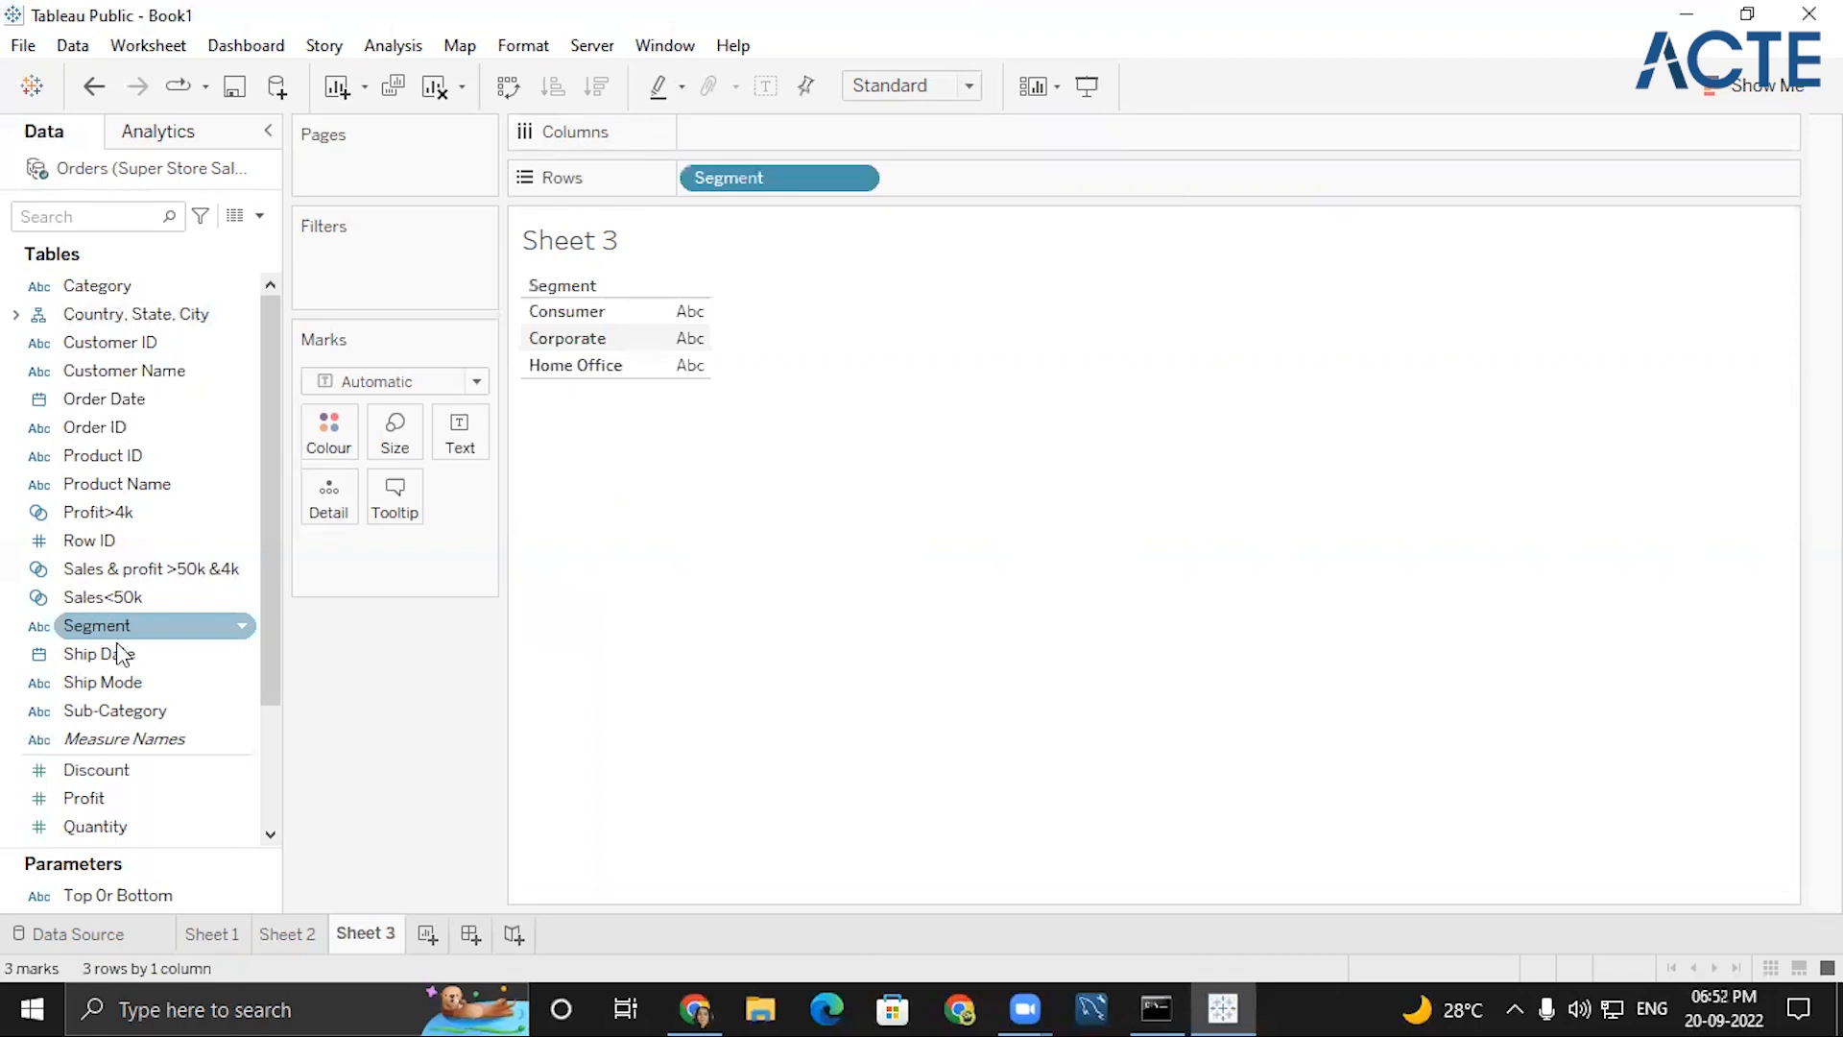
double_click(95, 288)
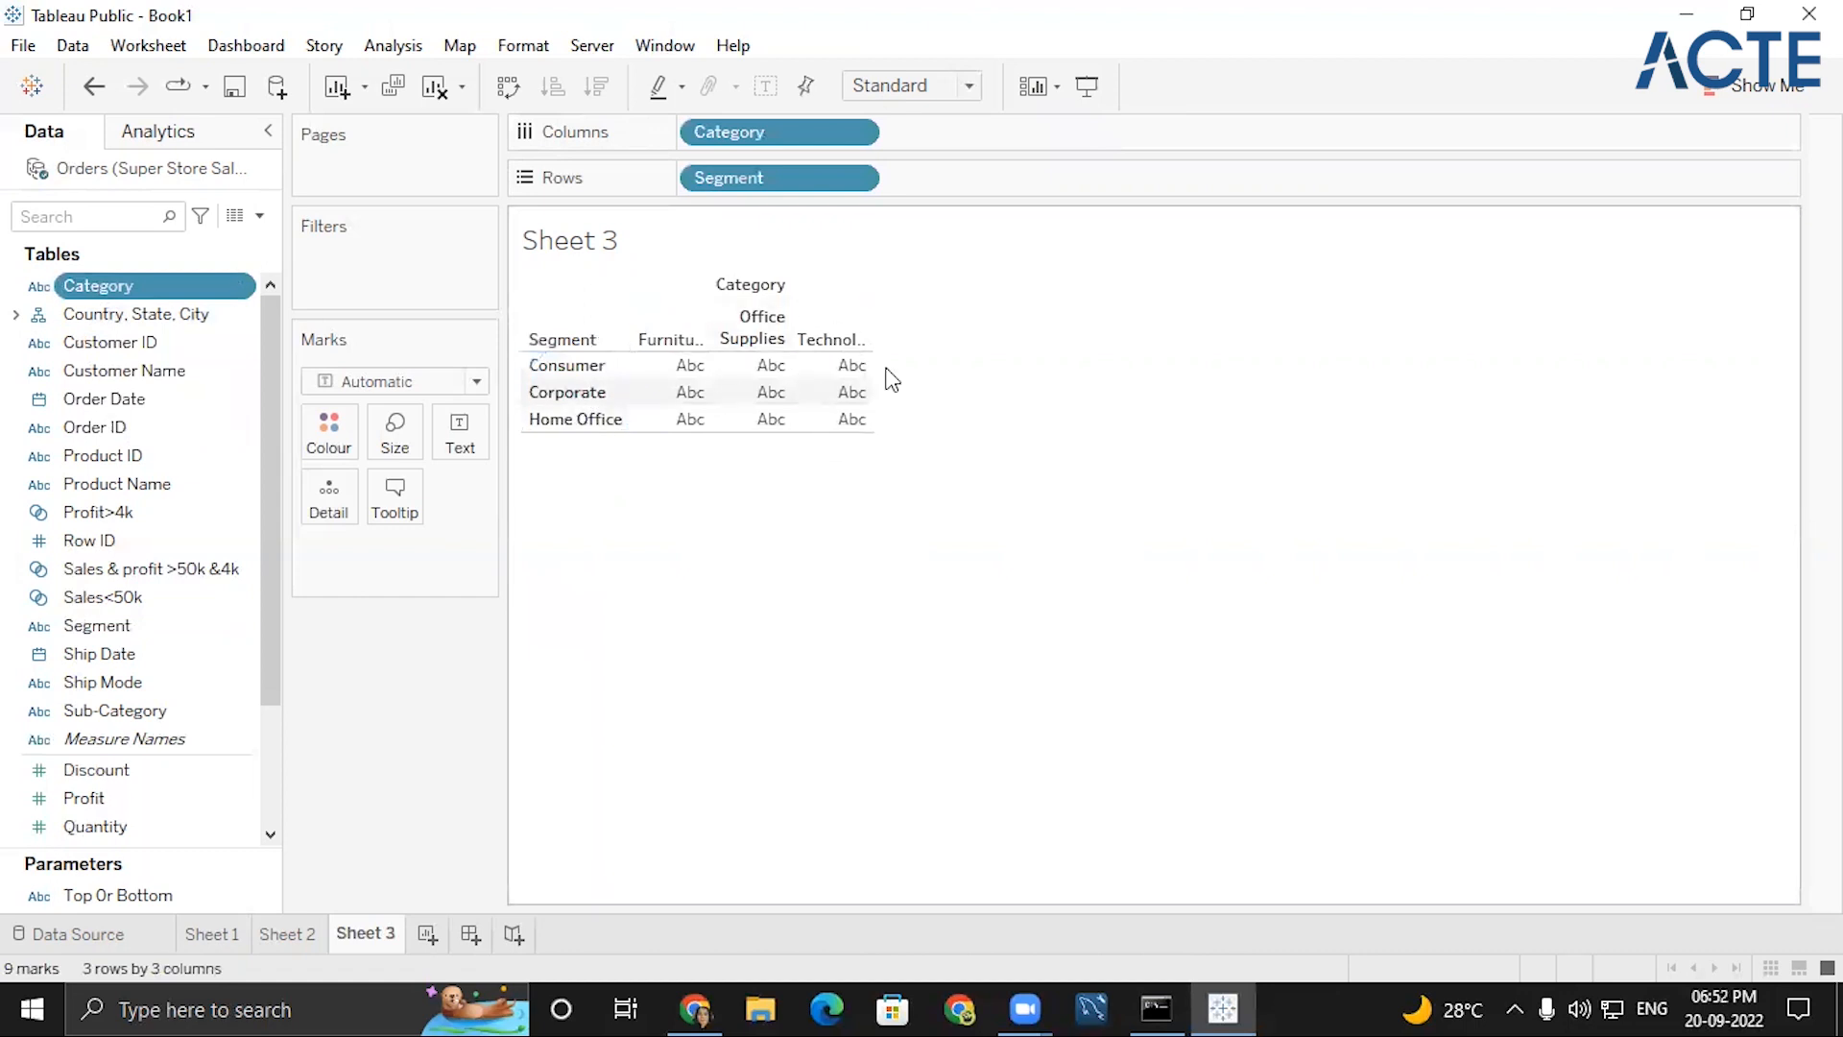
double_click(119, 710)
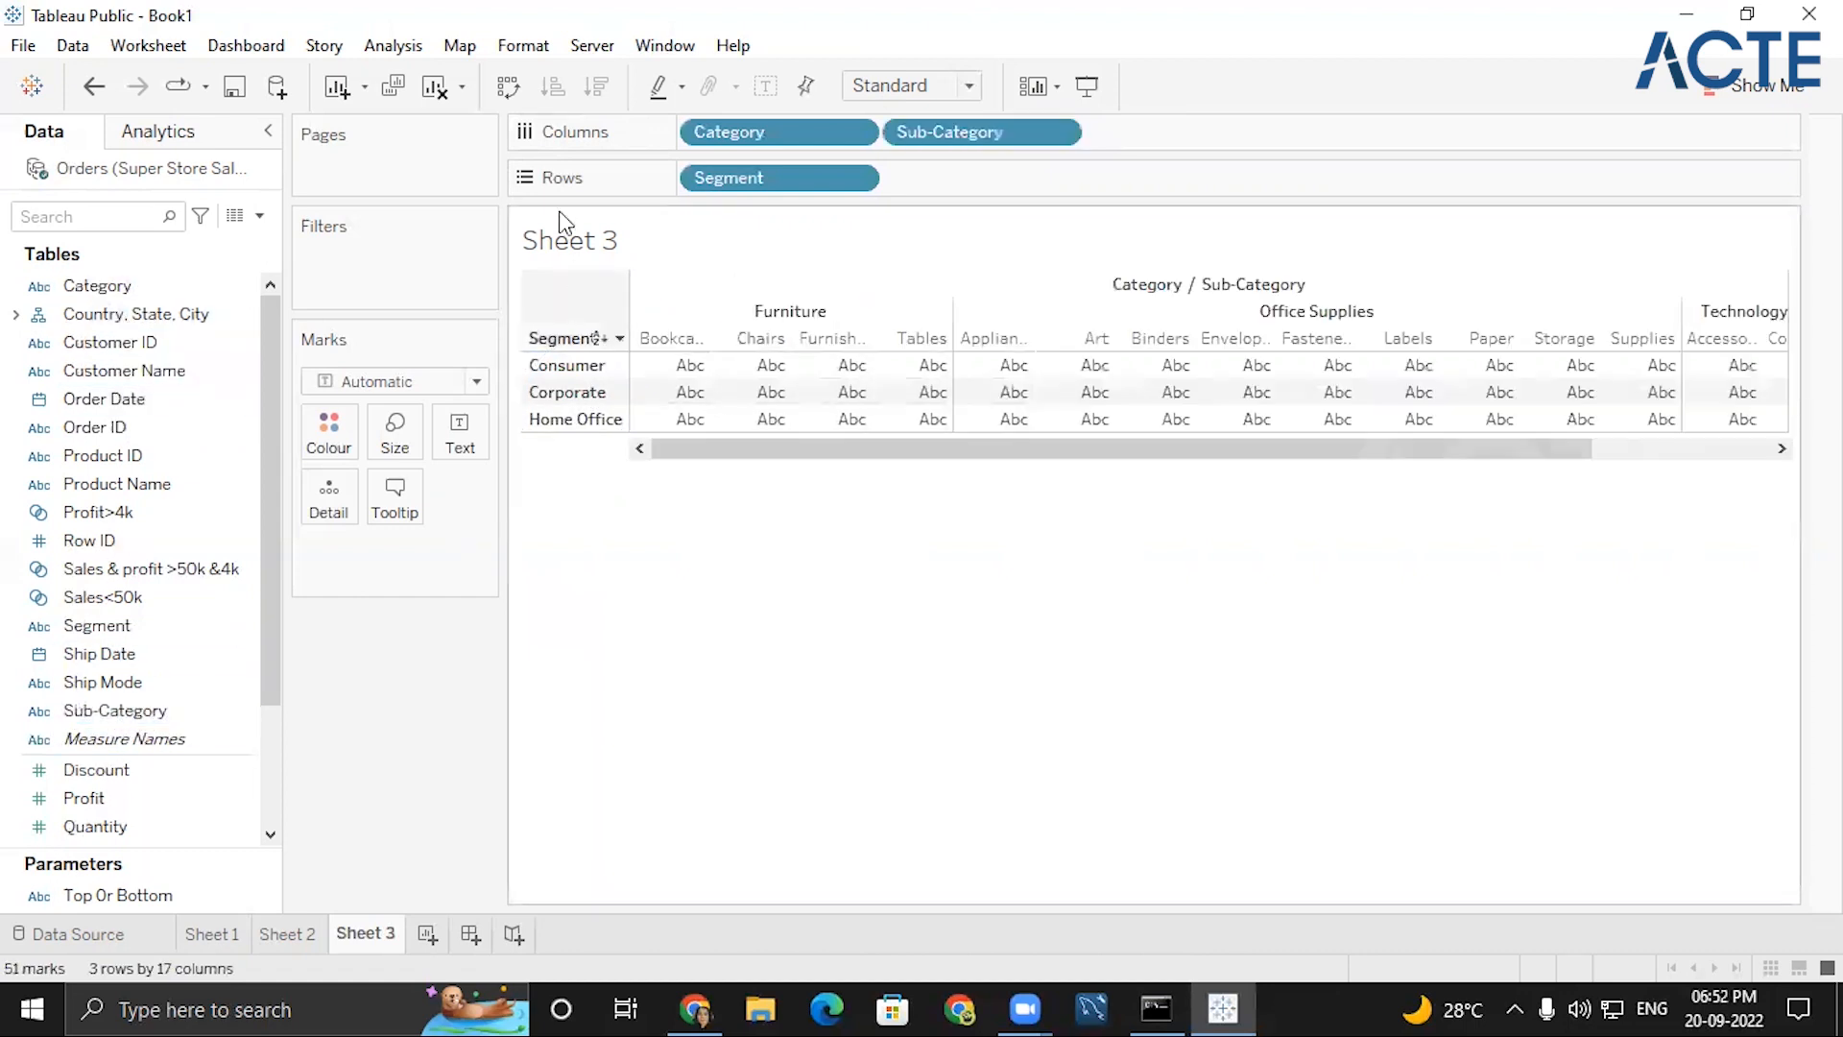
- Remove Segment from the rows and Category and Sub-Category from the columns
left_click(863, 178)
left_click(787, 672)
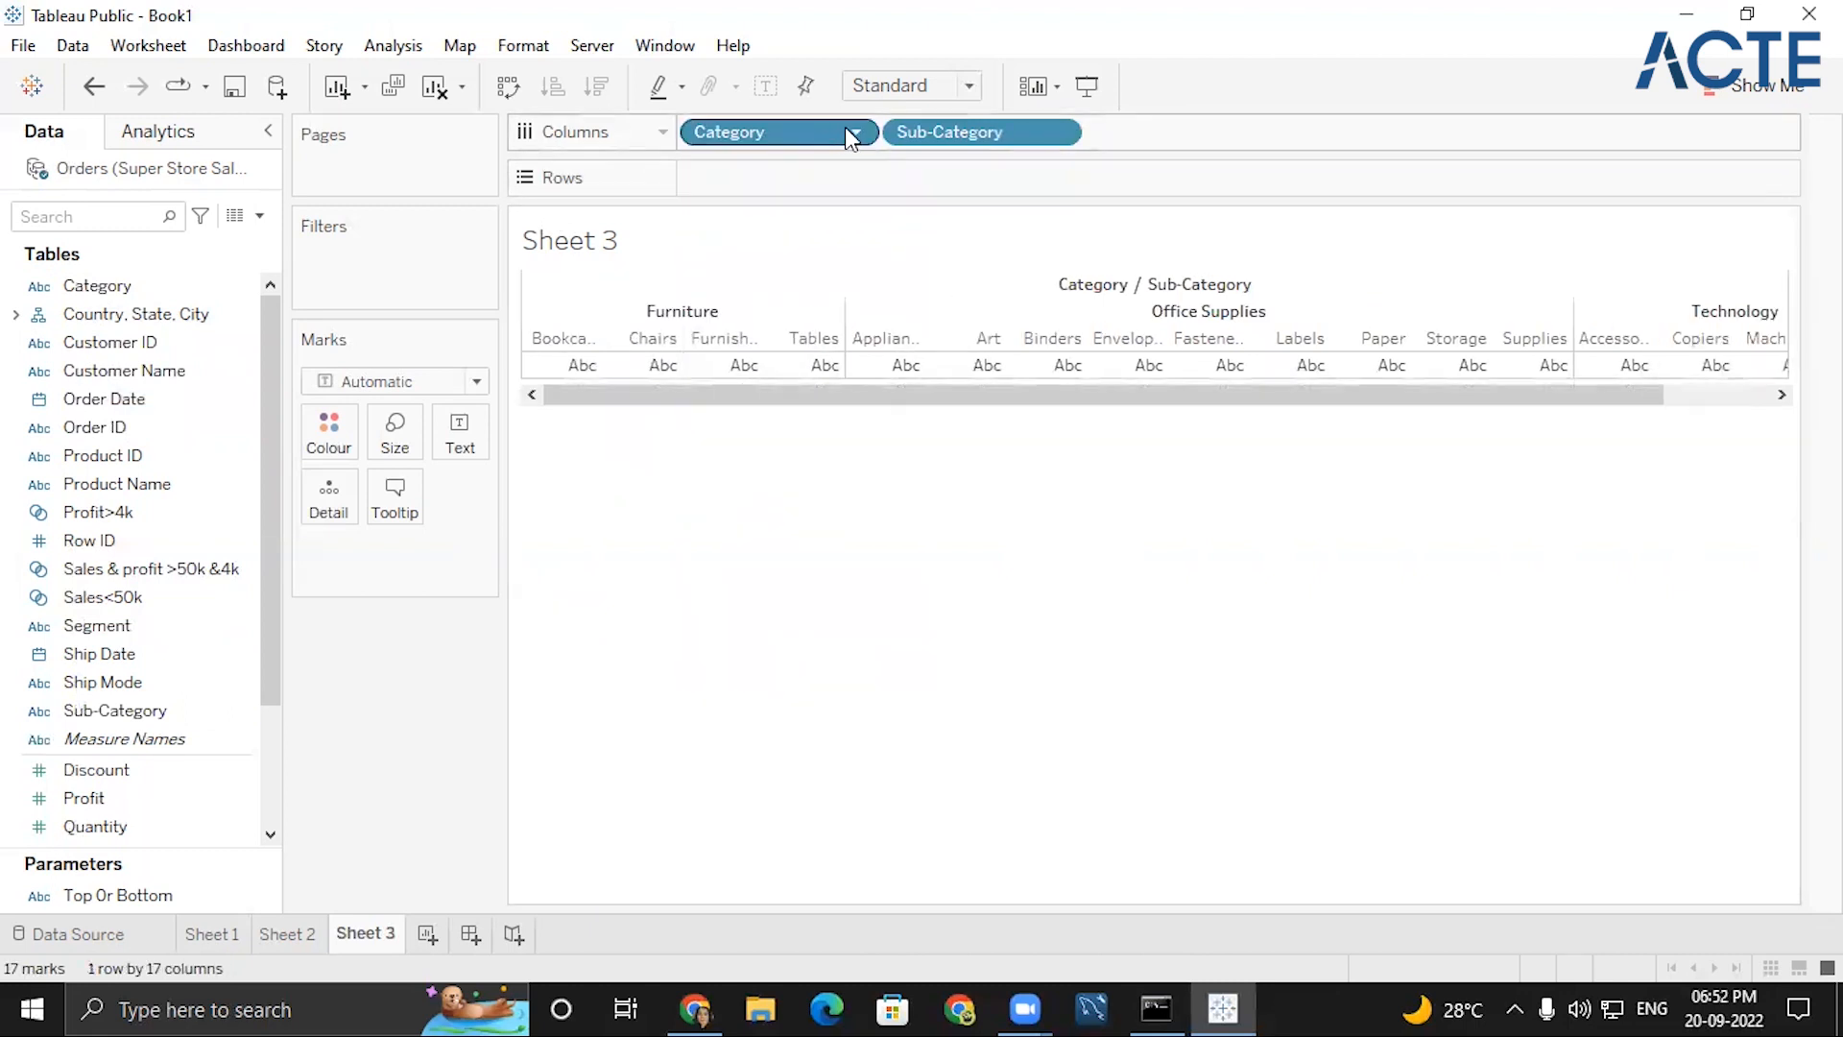
left_click(859, 131)
left_click(825, 624)
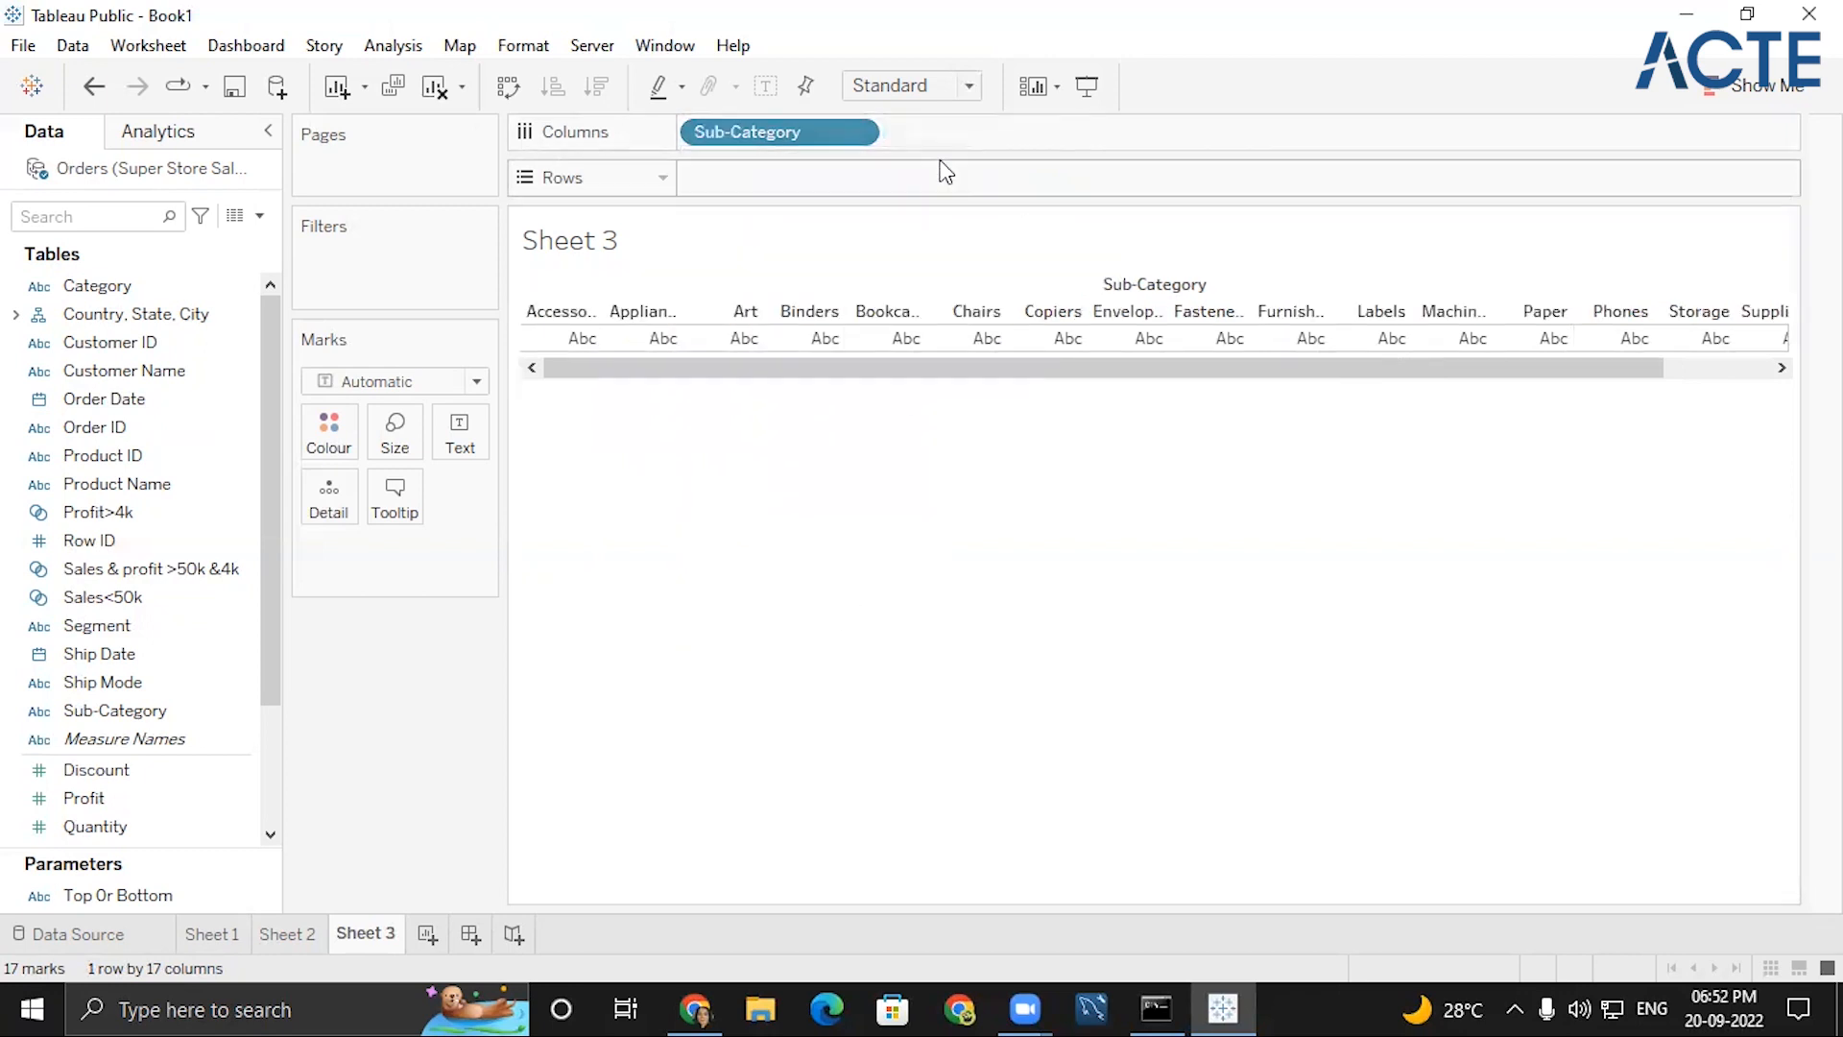
left_click(854, 131)
left_click(807, 623)
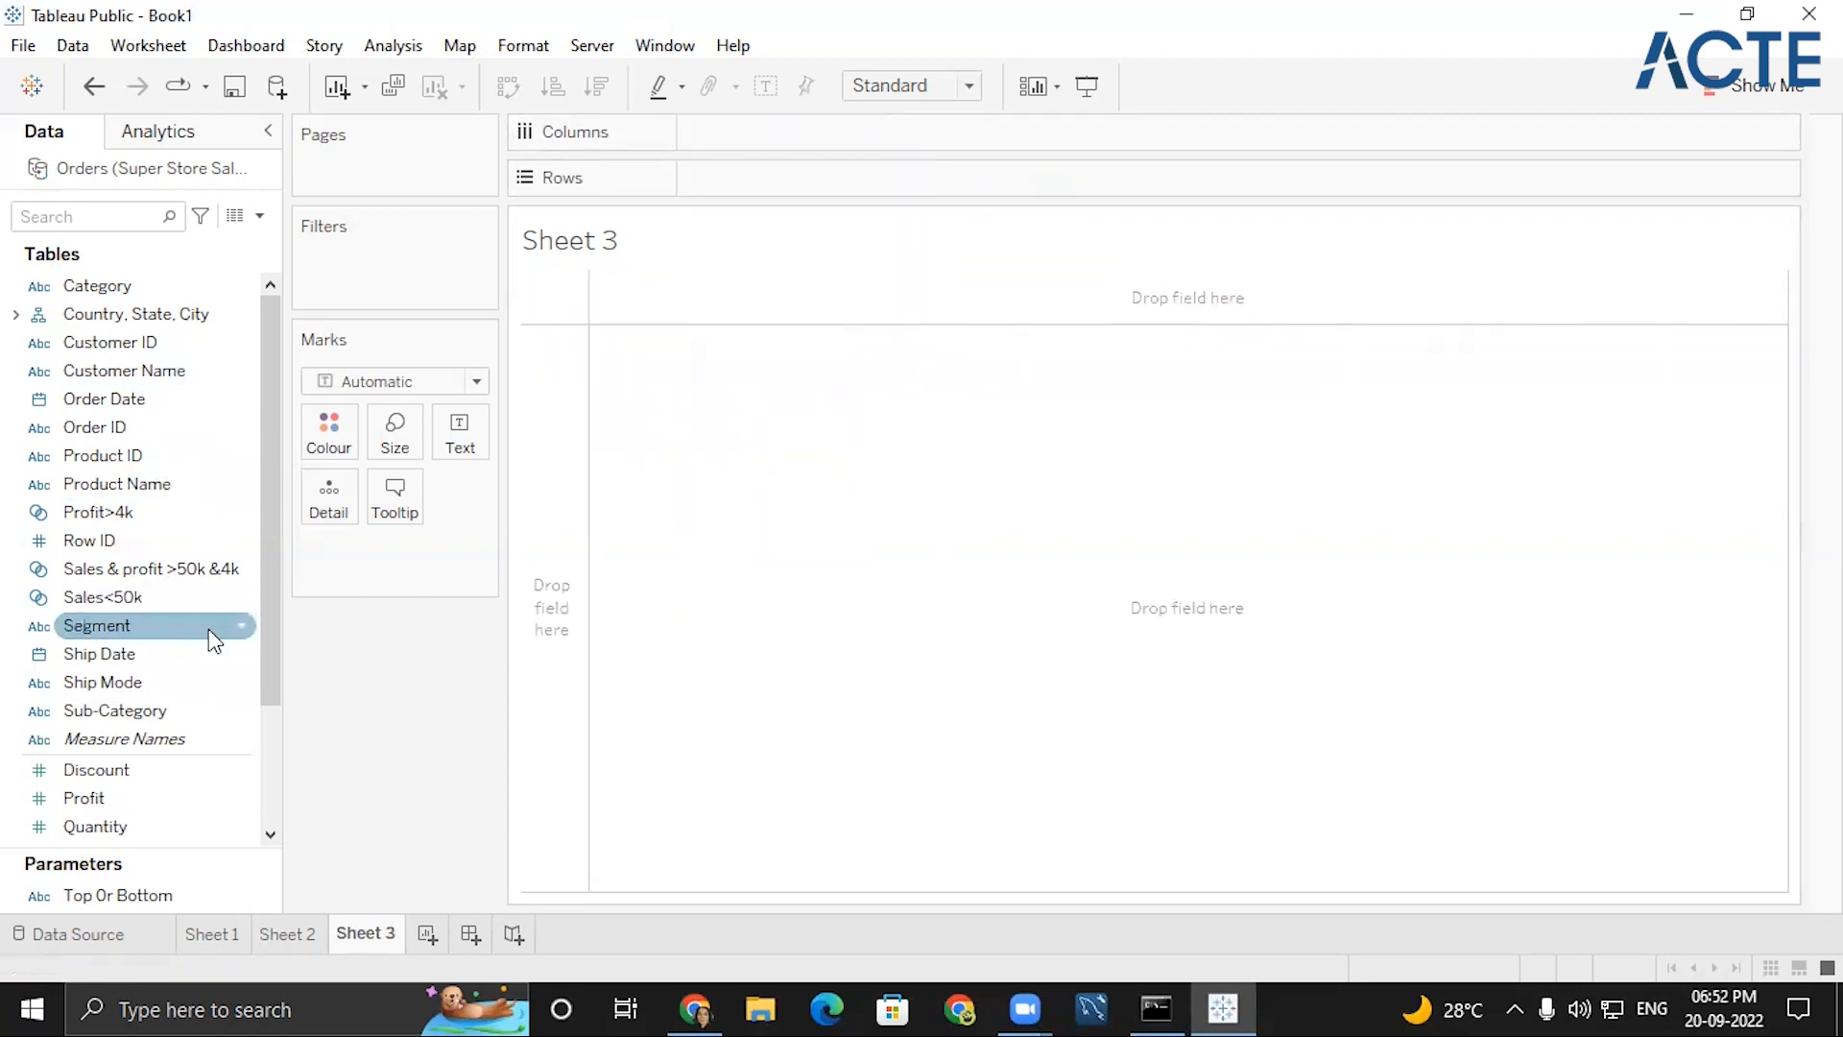
- Create a hierarchy from the Segment field and name it "Segment,Category,Sub-category"
left_click(246, 634)
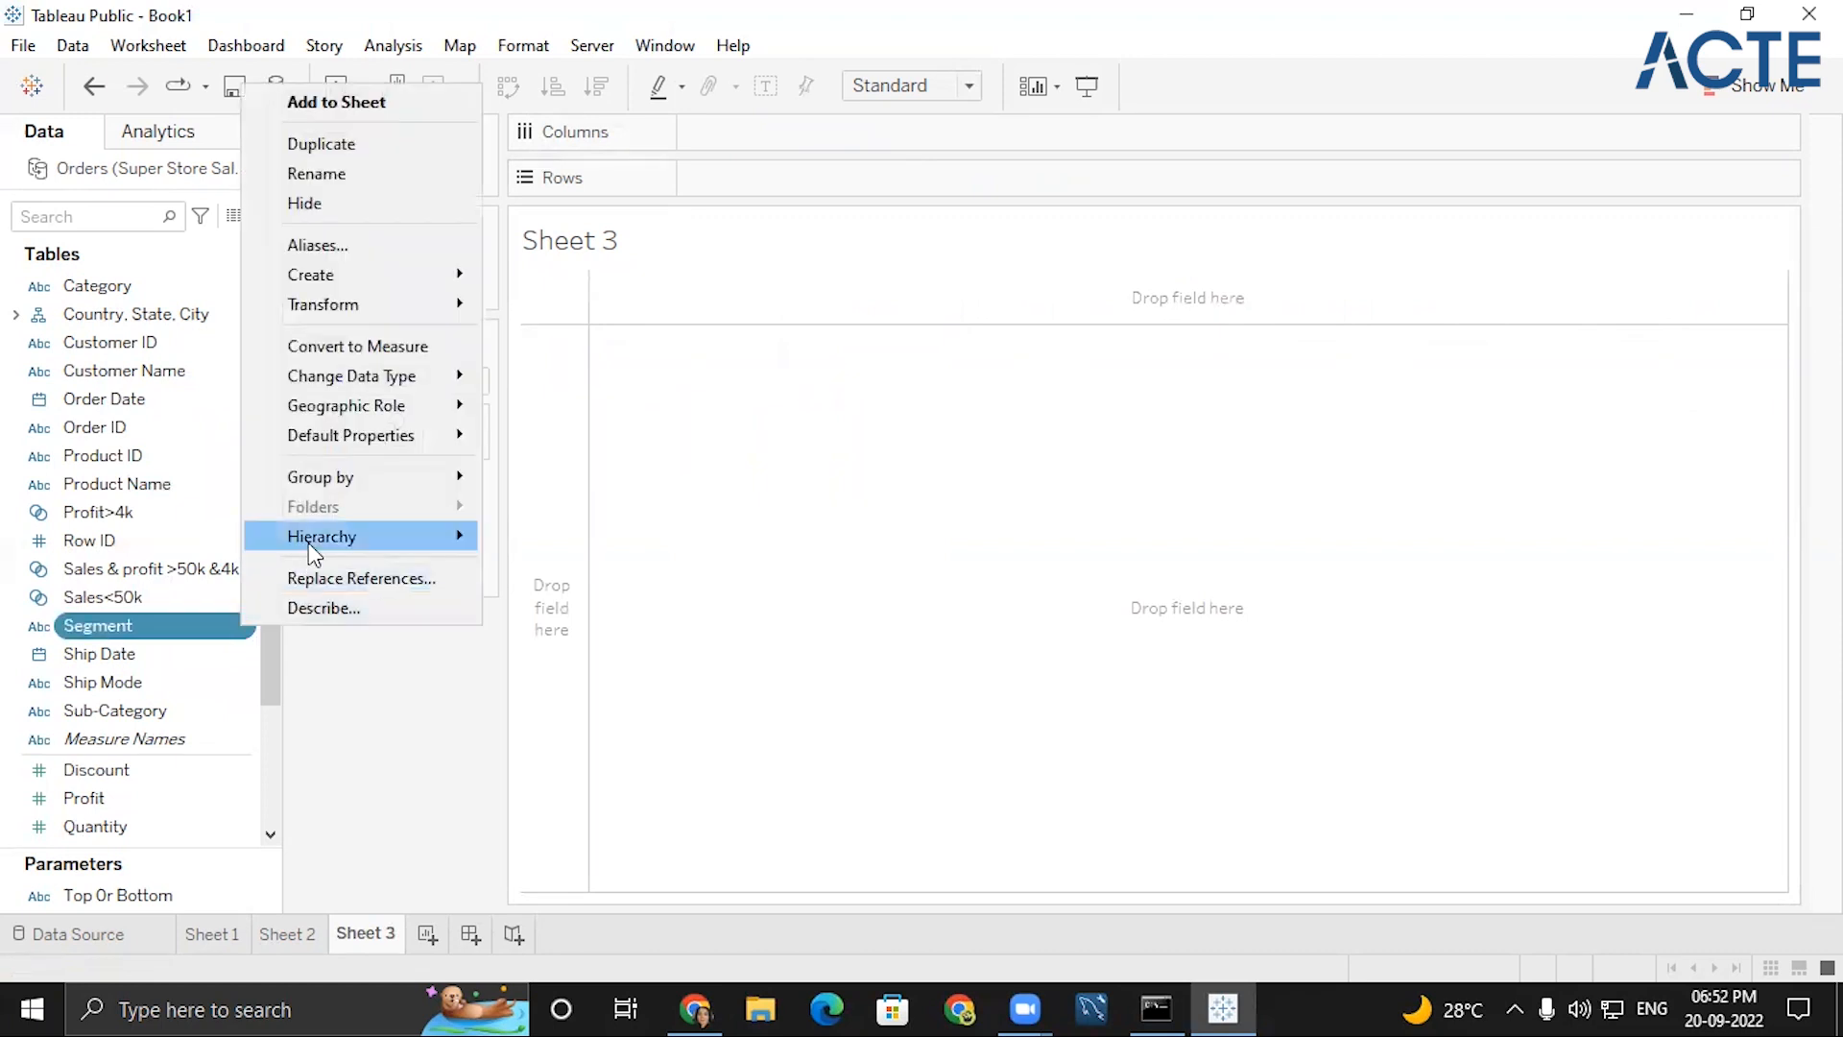
mouse_move(316, 552)
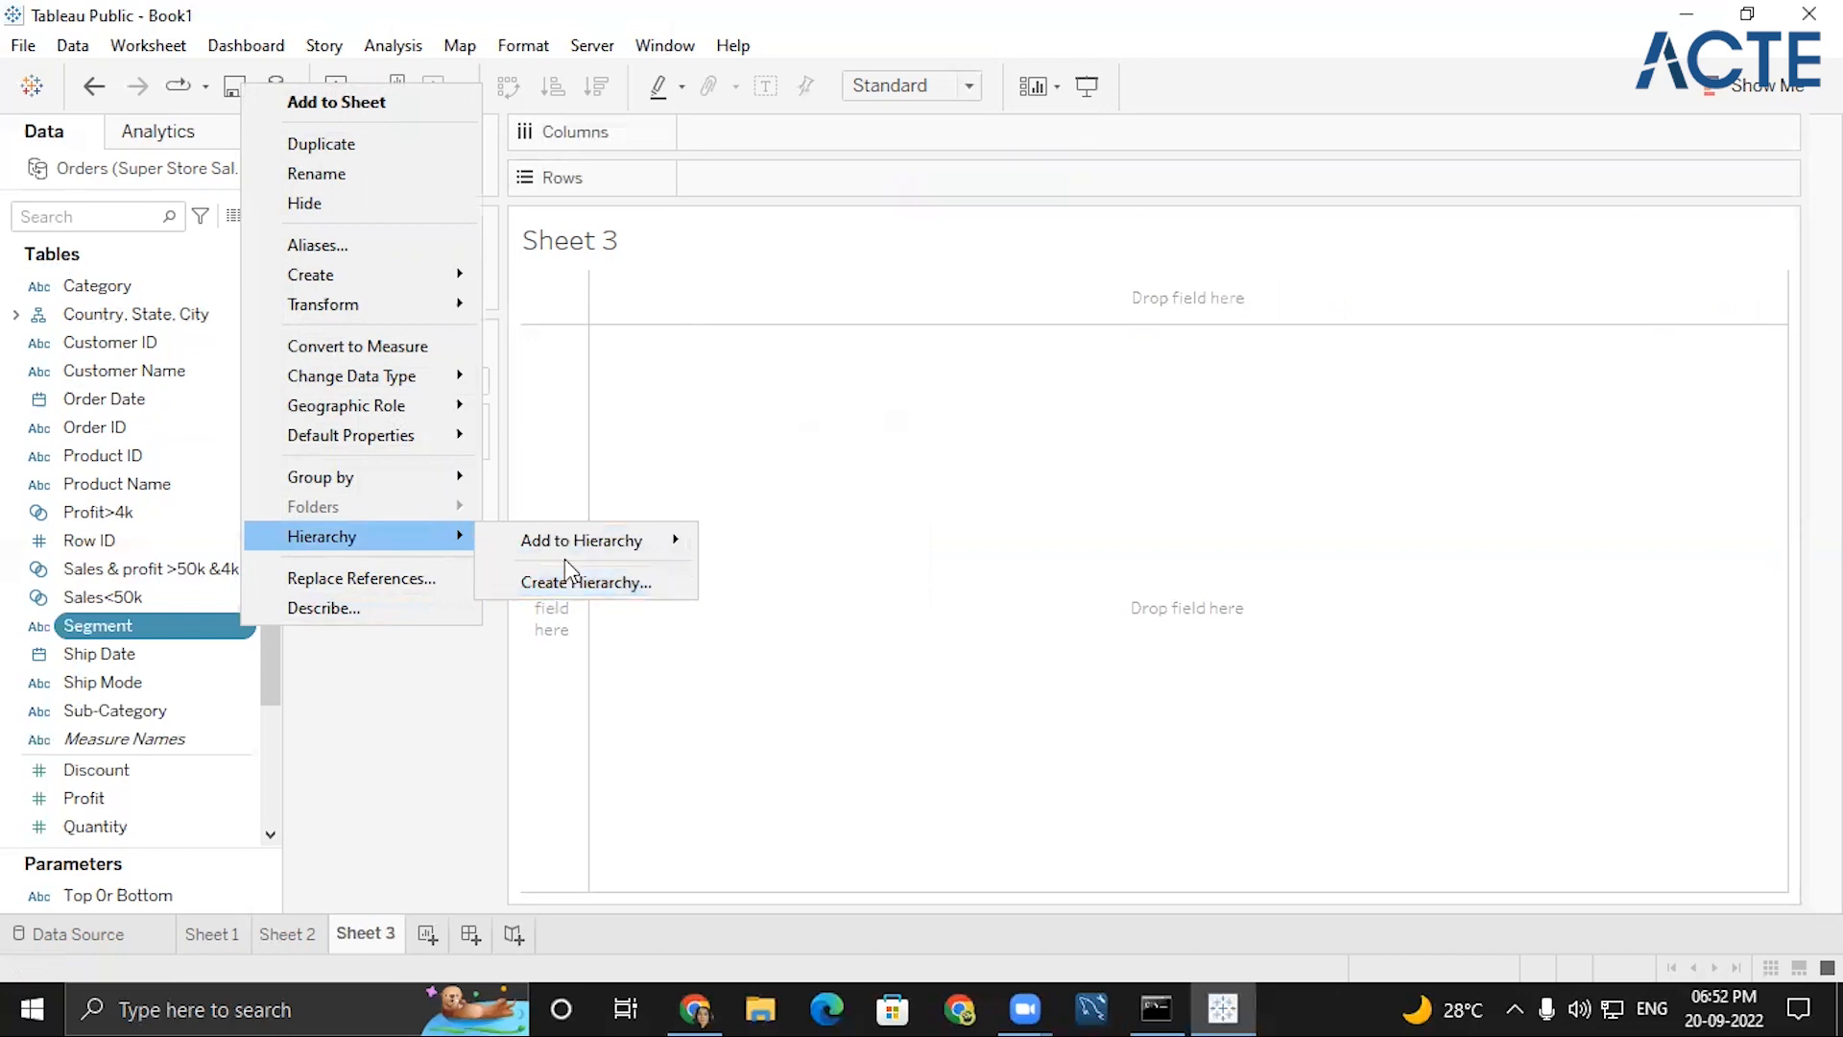
mouse_move(574, 543)
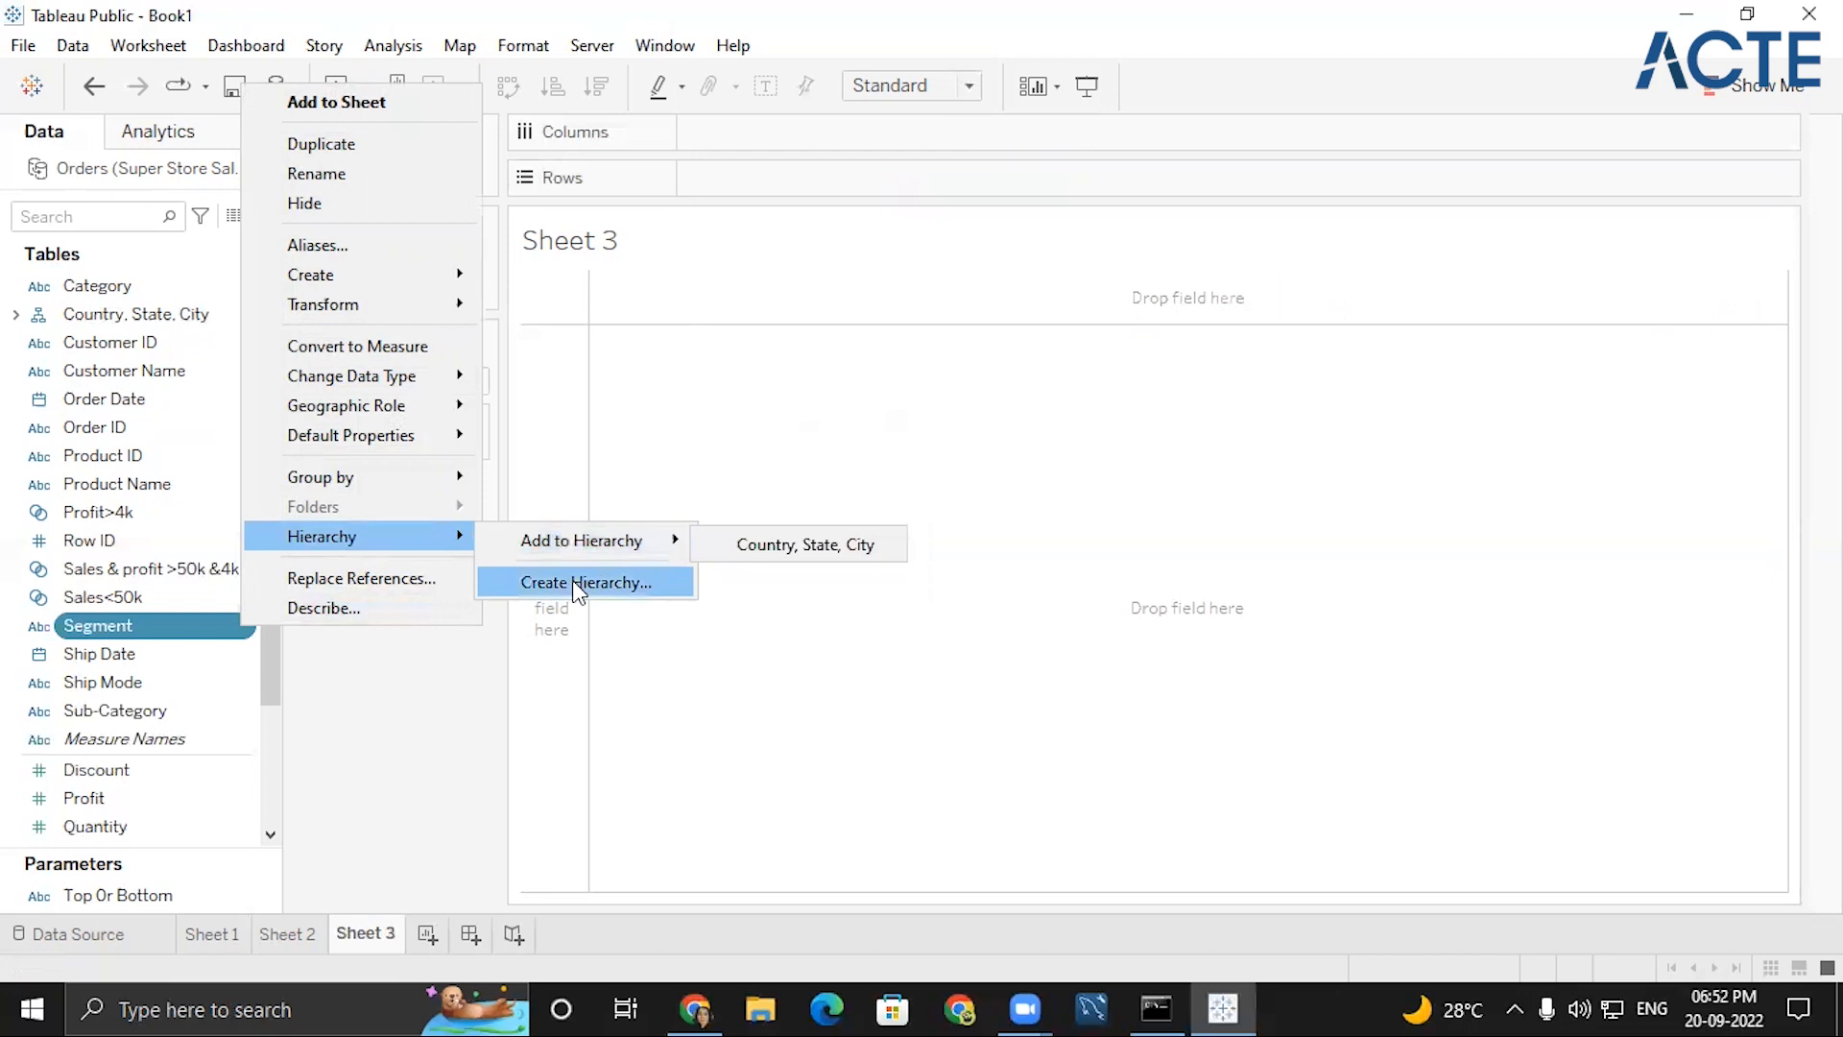
left_click(572, 579)
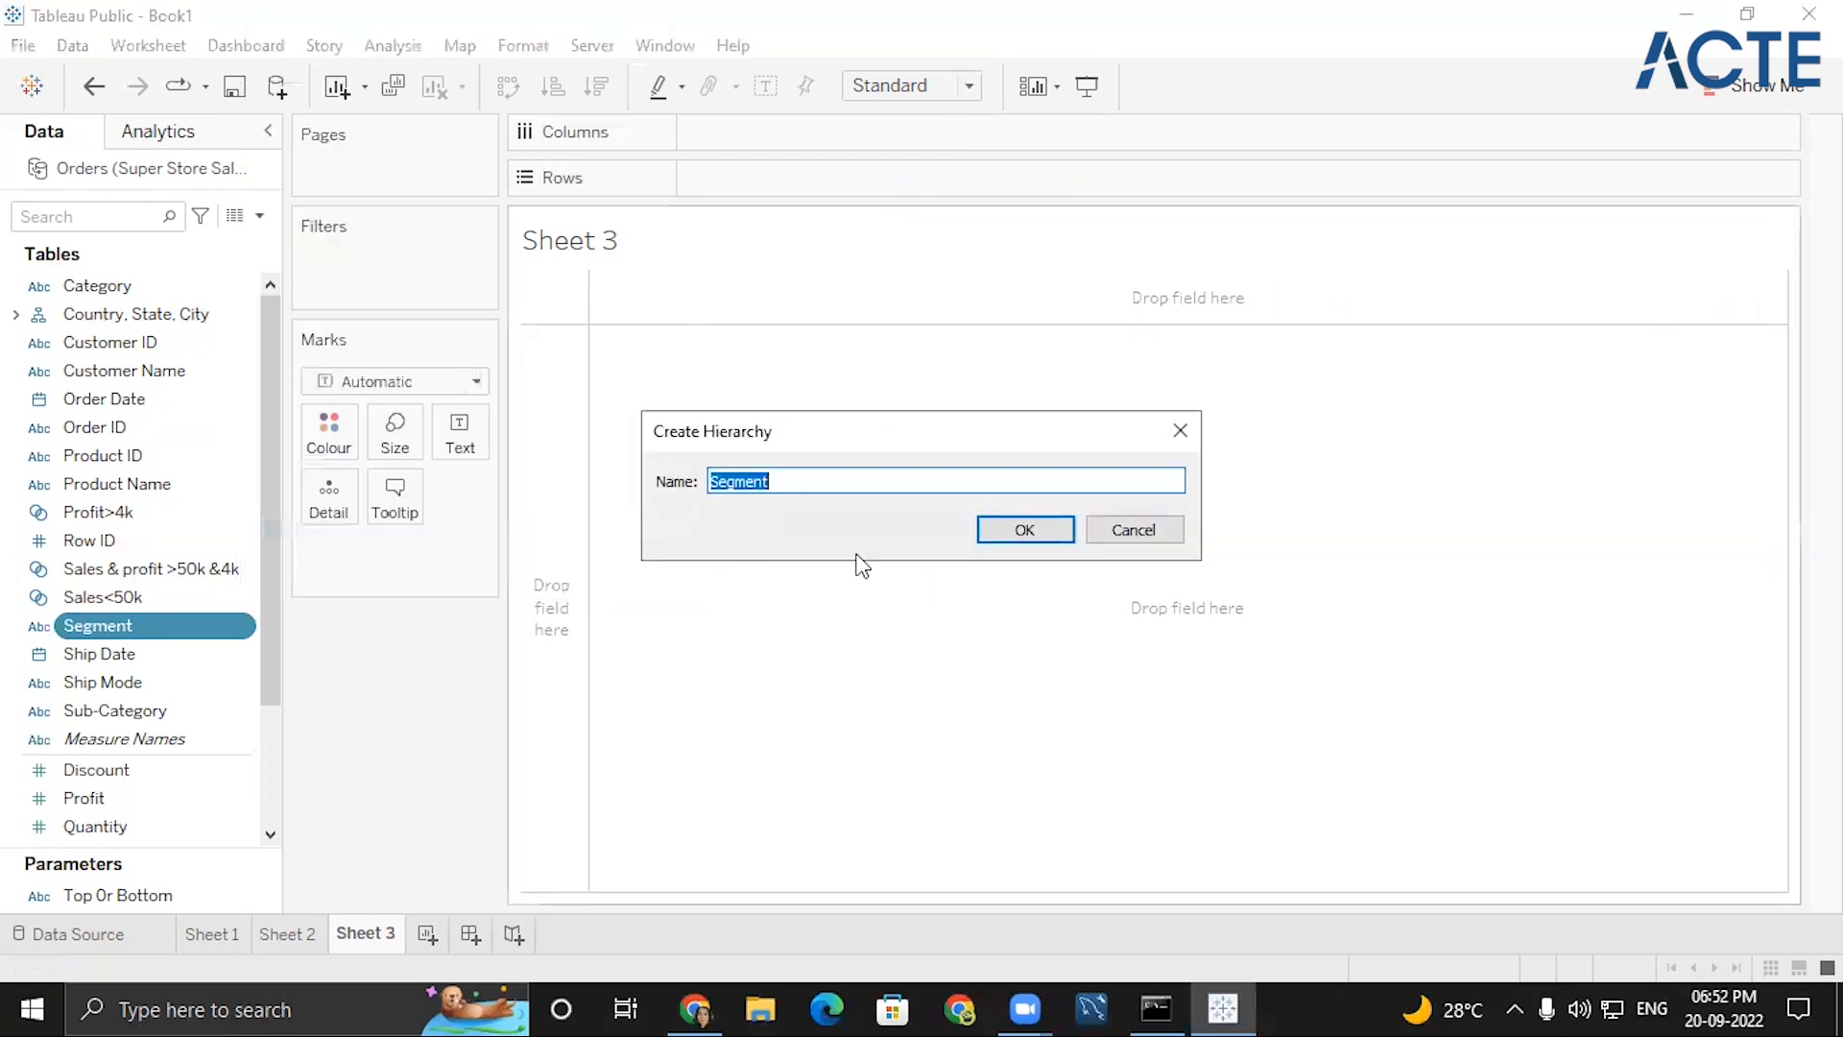
key("Right")
type(",Categor")
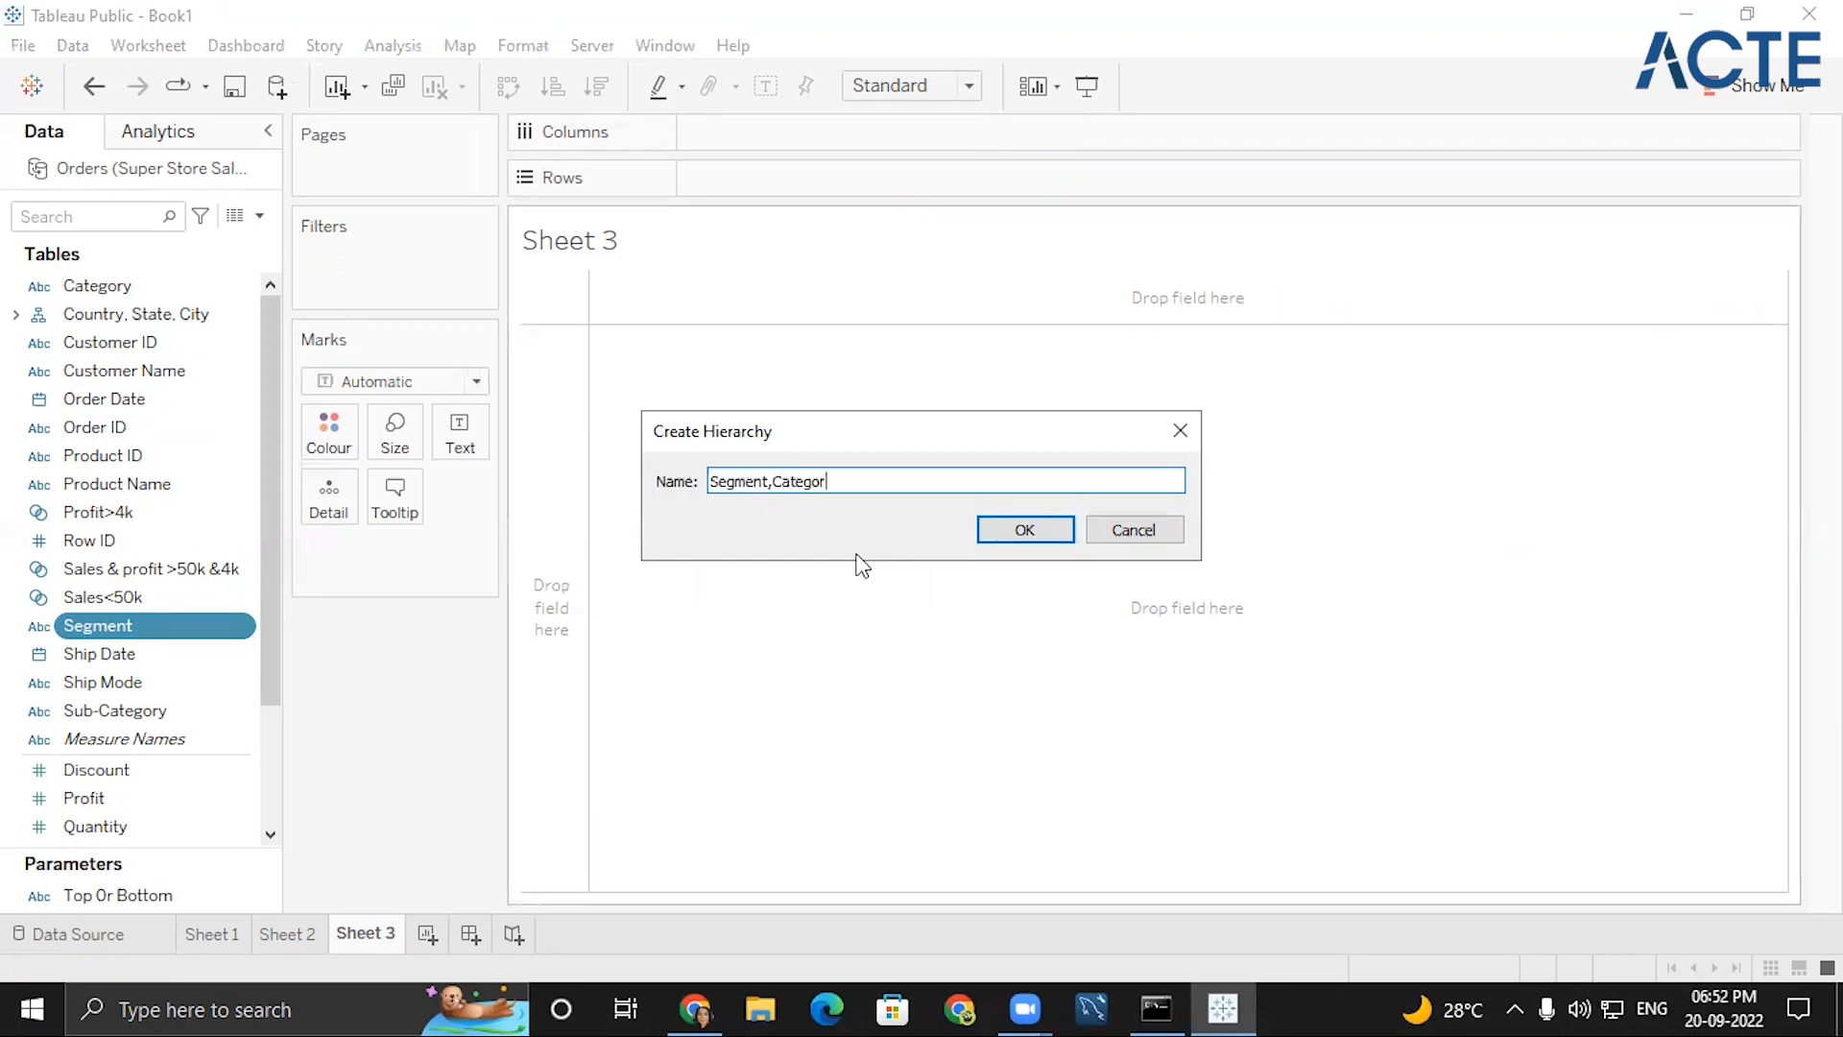
type("y,Sub-category")
key("Return")
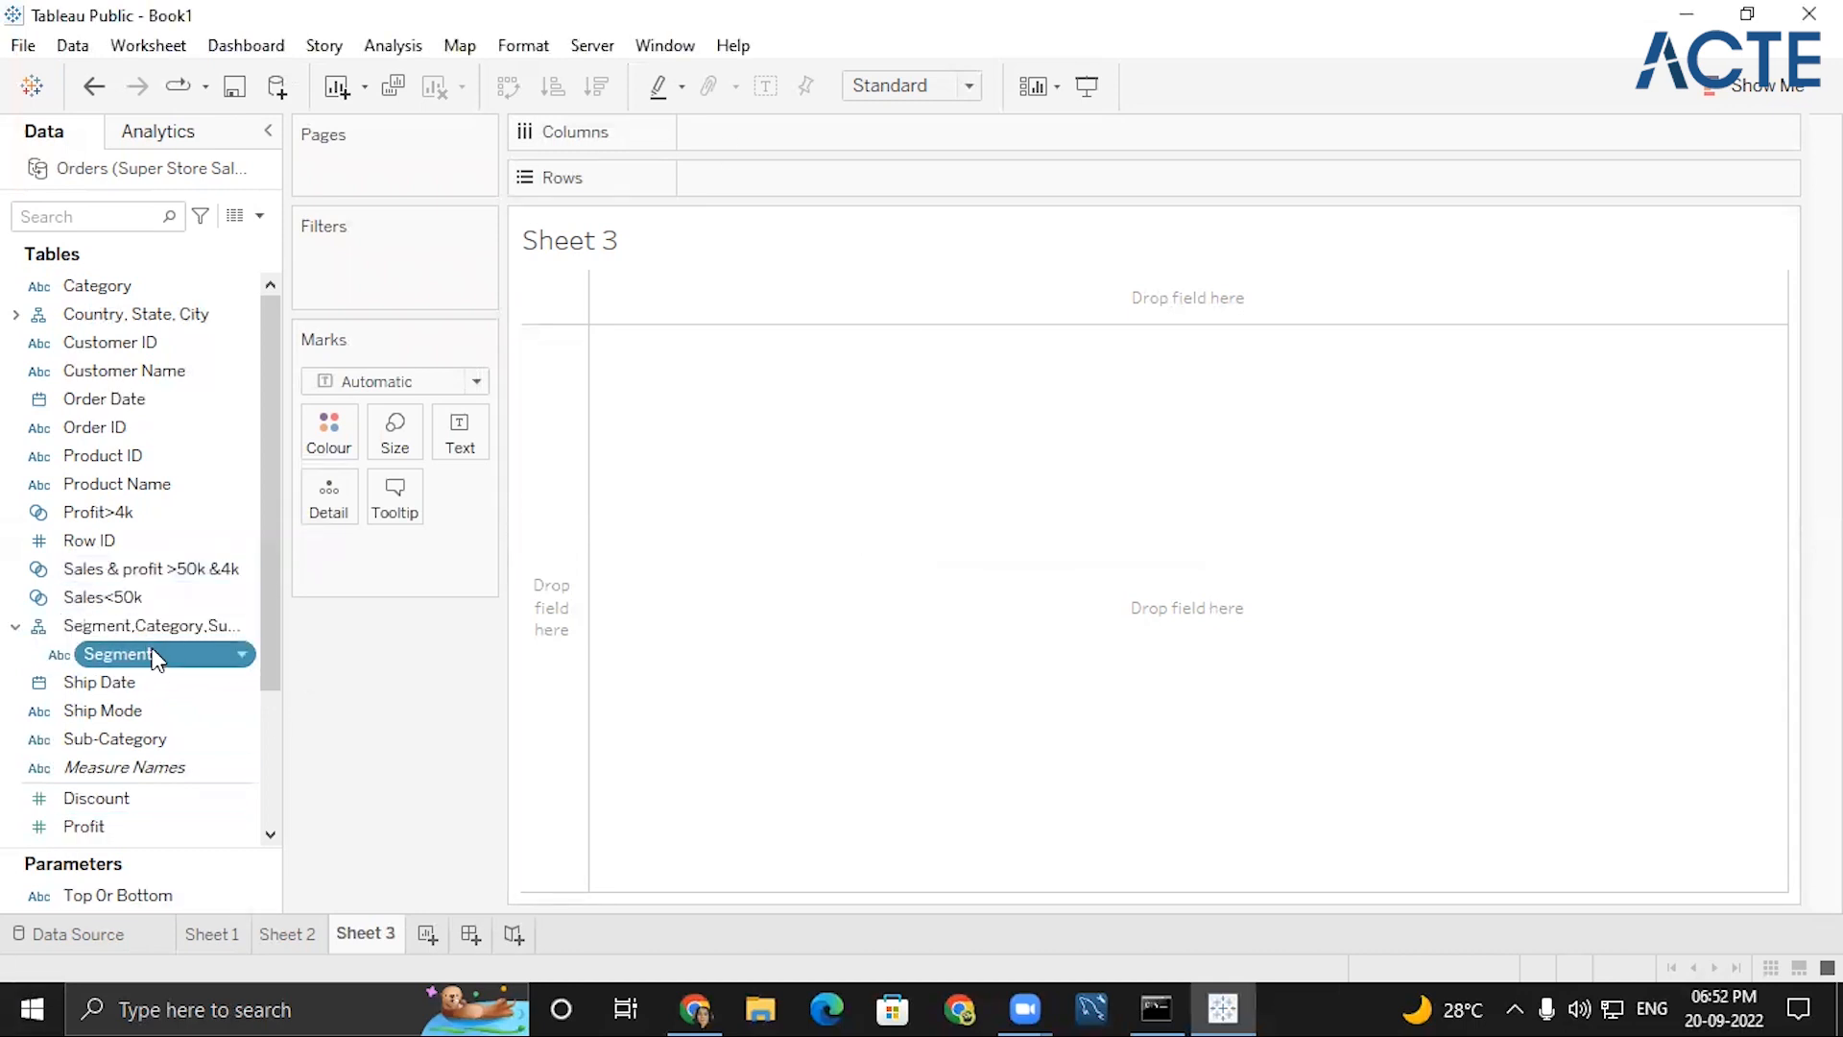
- Add Category and Sub-Category beneath Segment in the "Segment,Category,Sub-category" hierarchy
left_click_drag(258, 583, 268, 682)
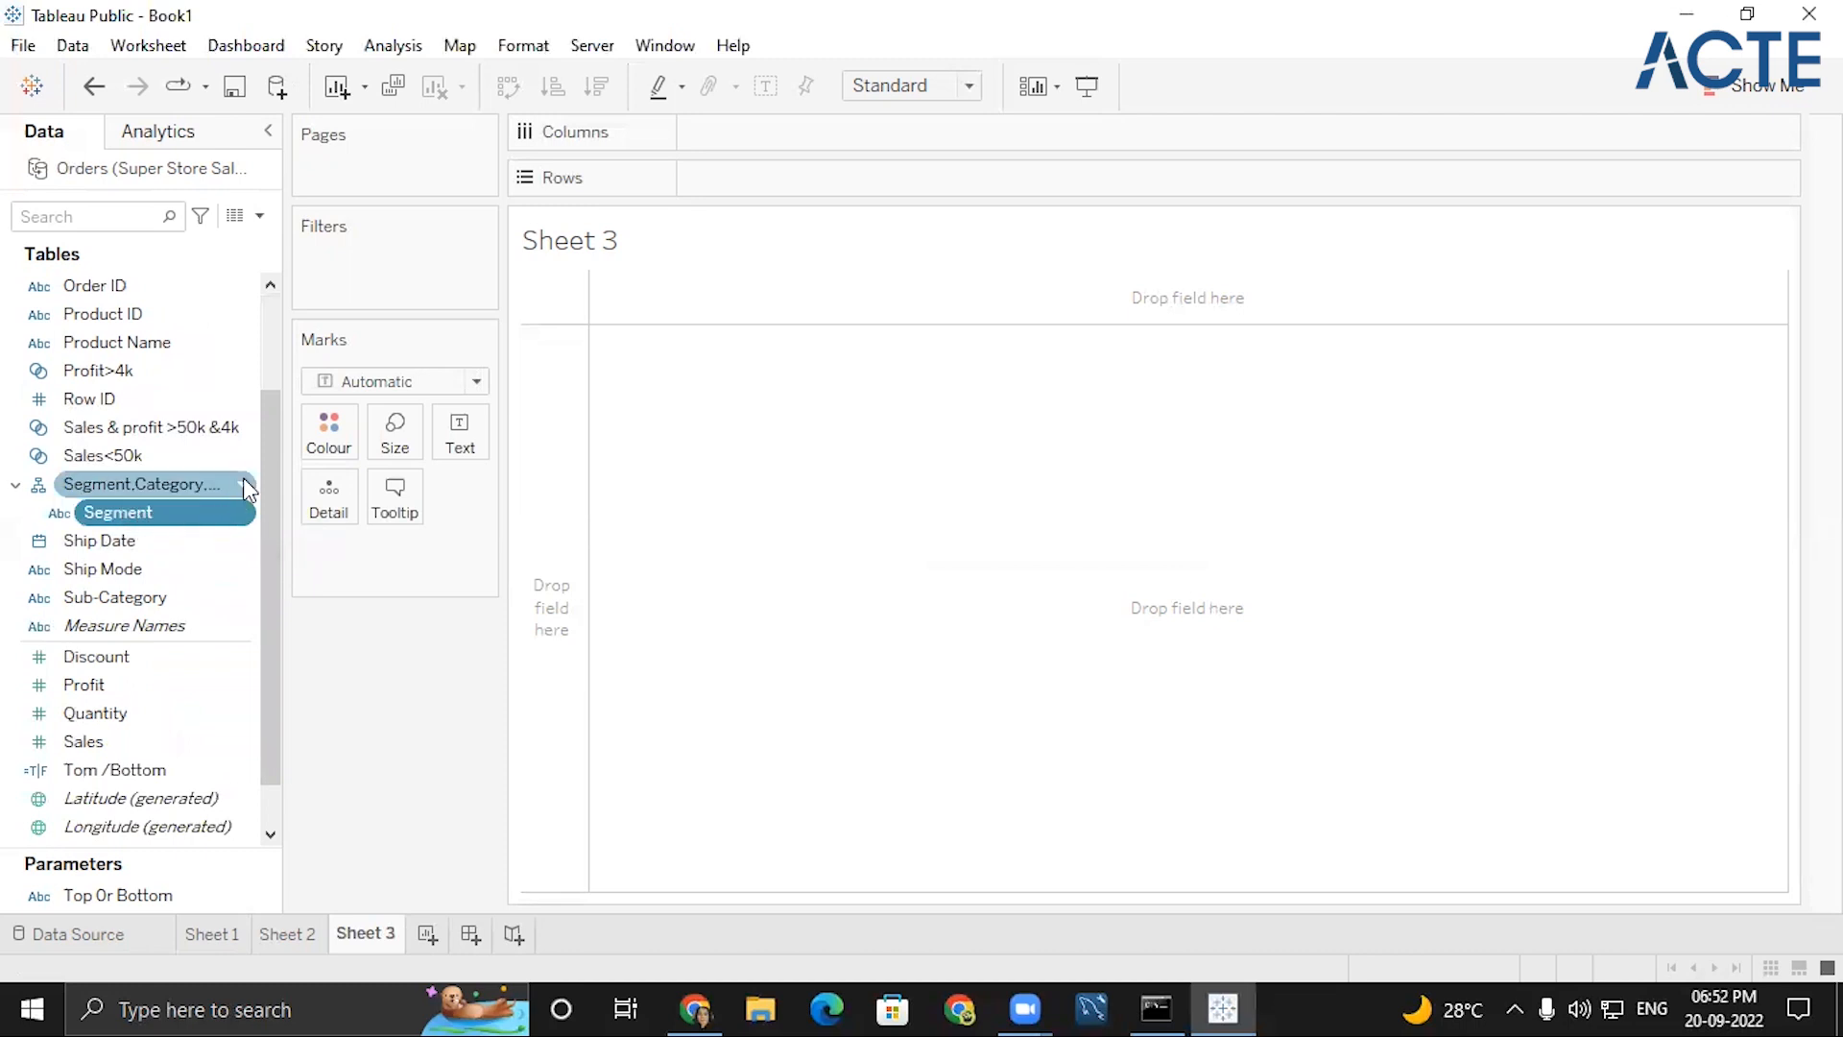
left_click_drag(273, 457, 276, 343)
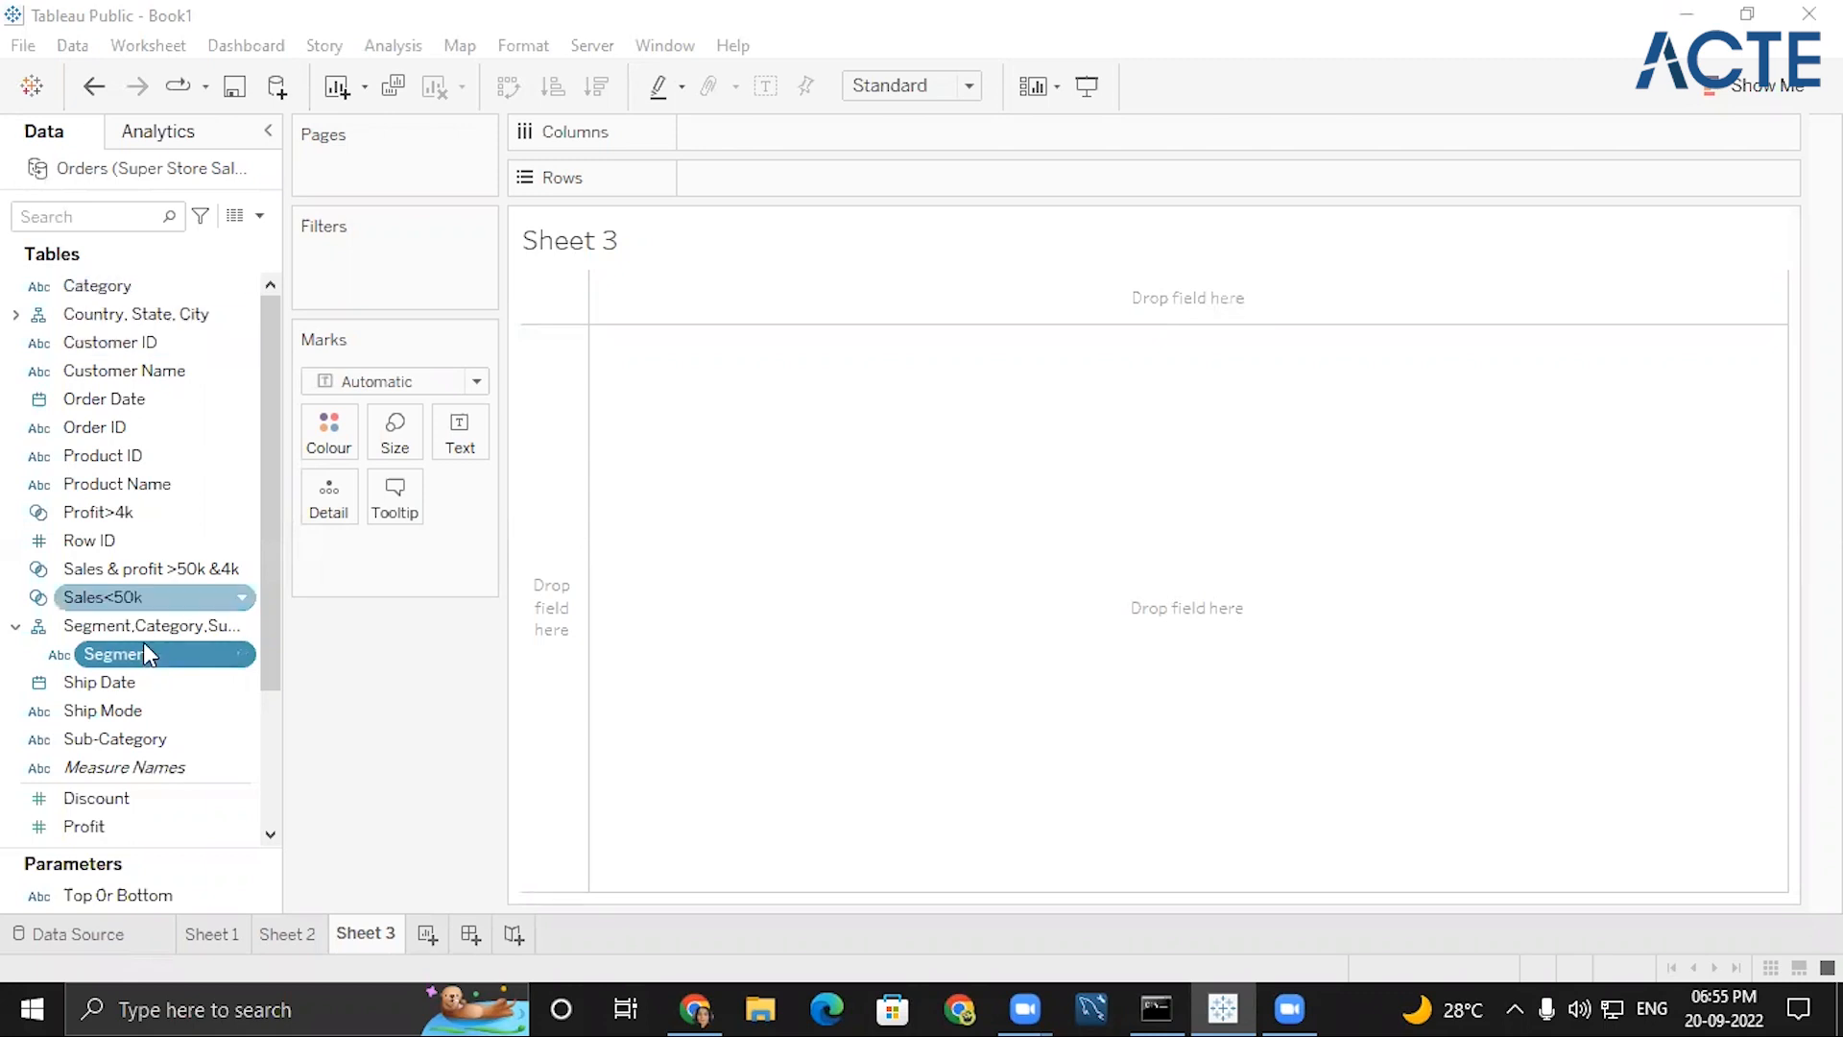
left_click(241, 288)
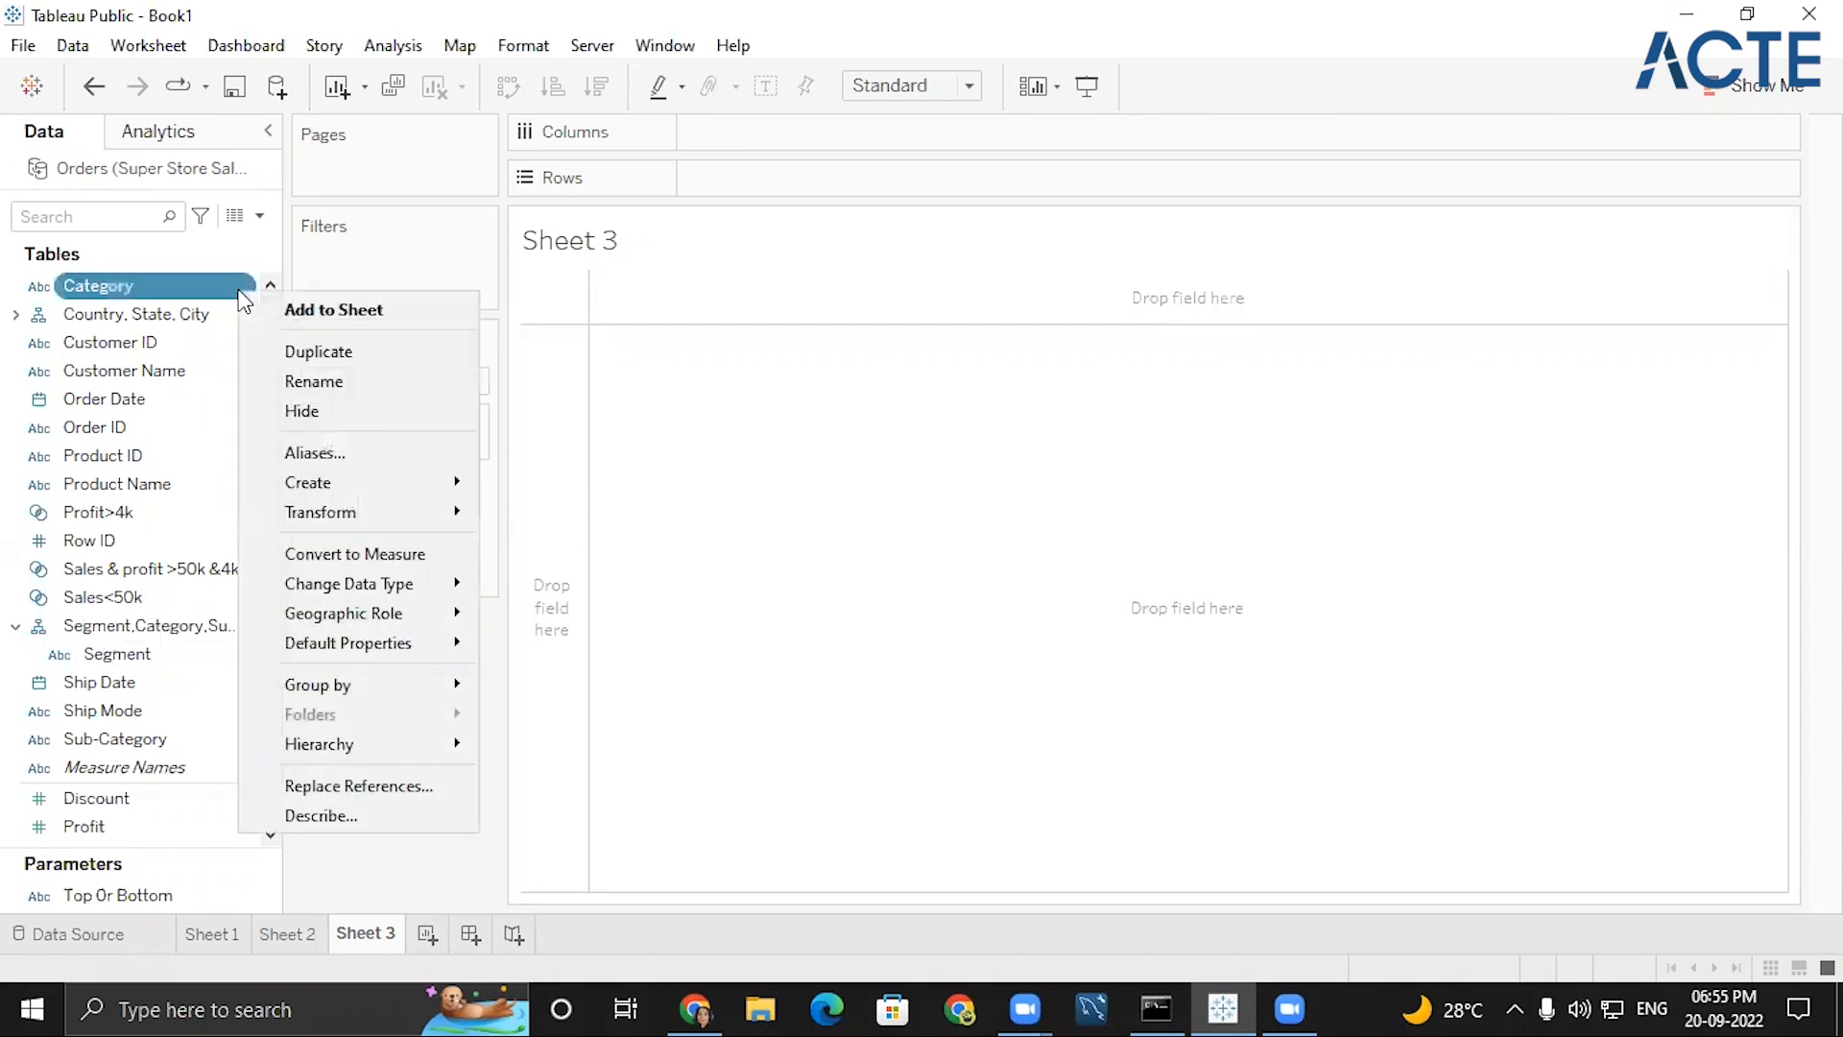
mouse_move(378, 751)
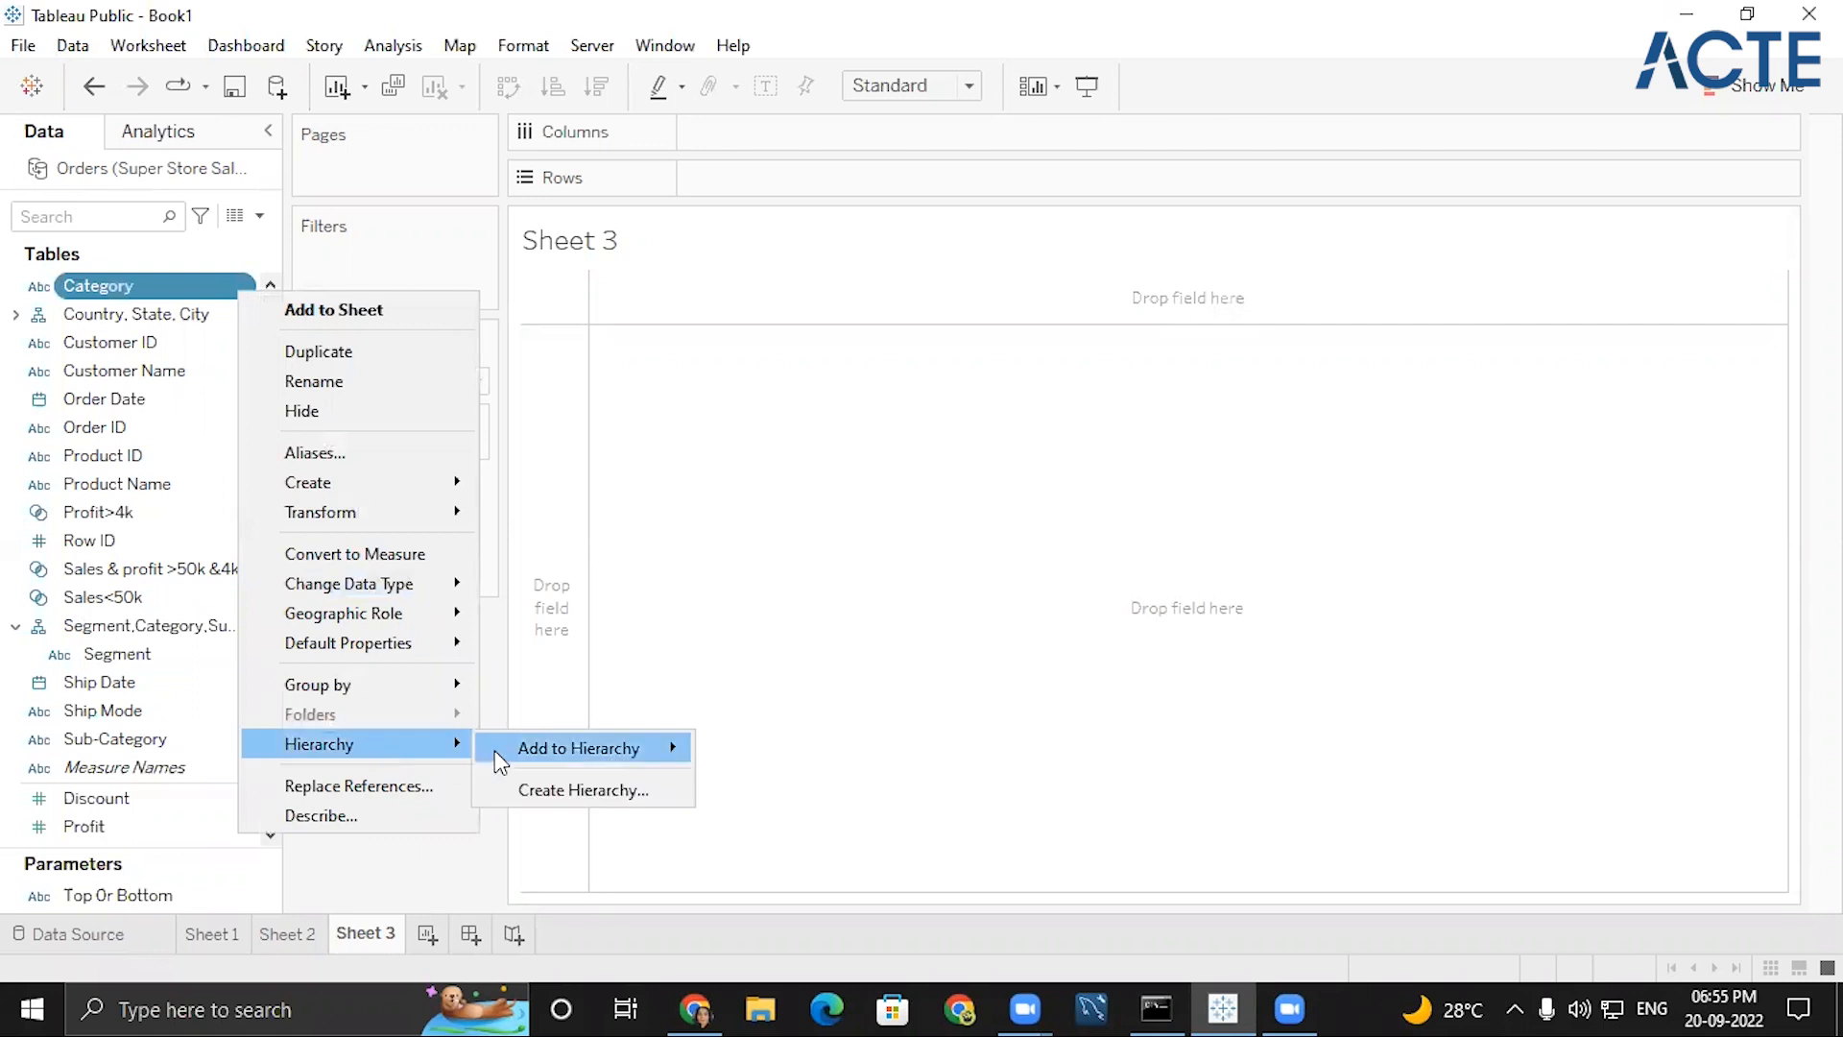
mouse_move(494, 751)
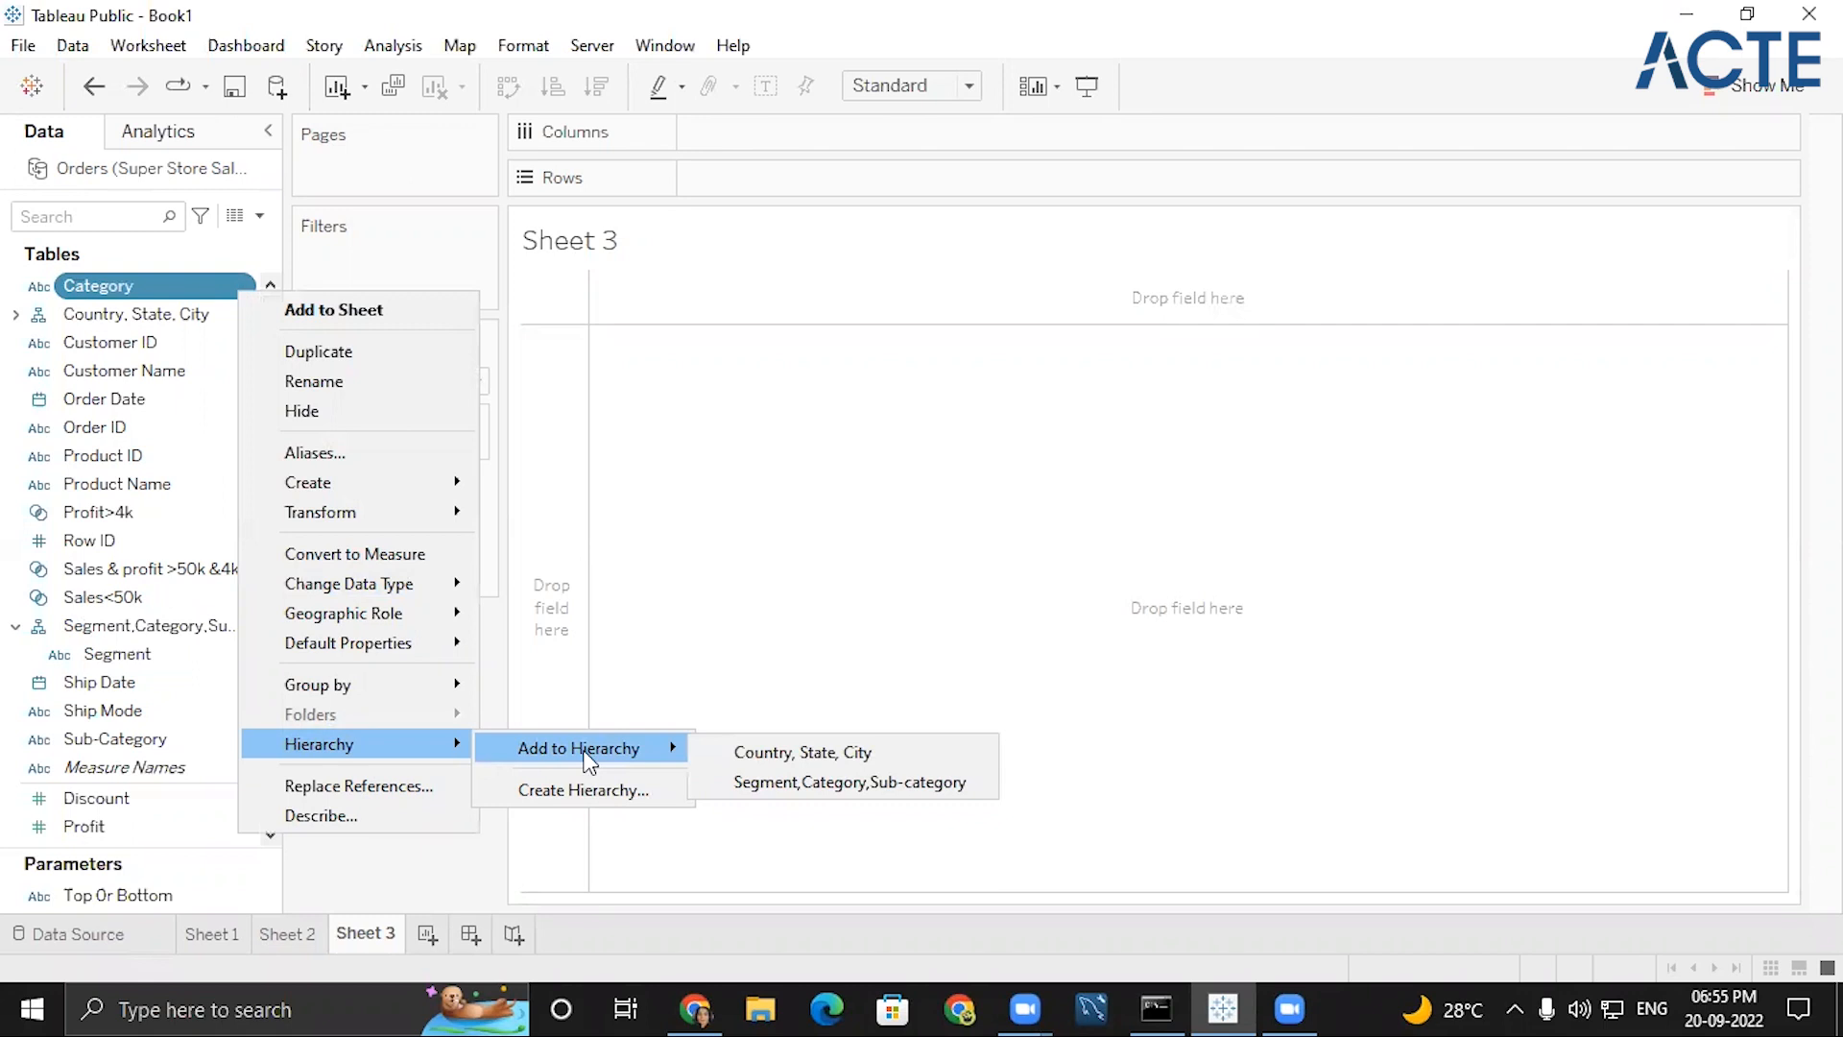
left_click(843, 787)
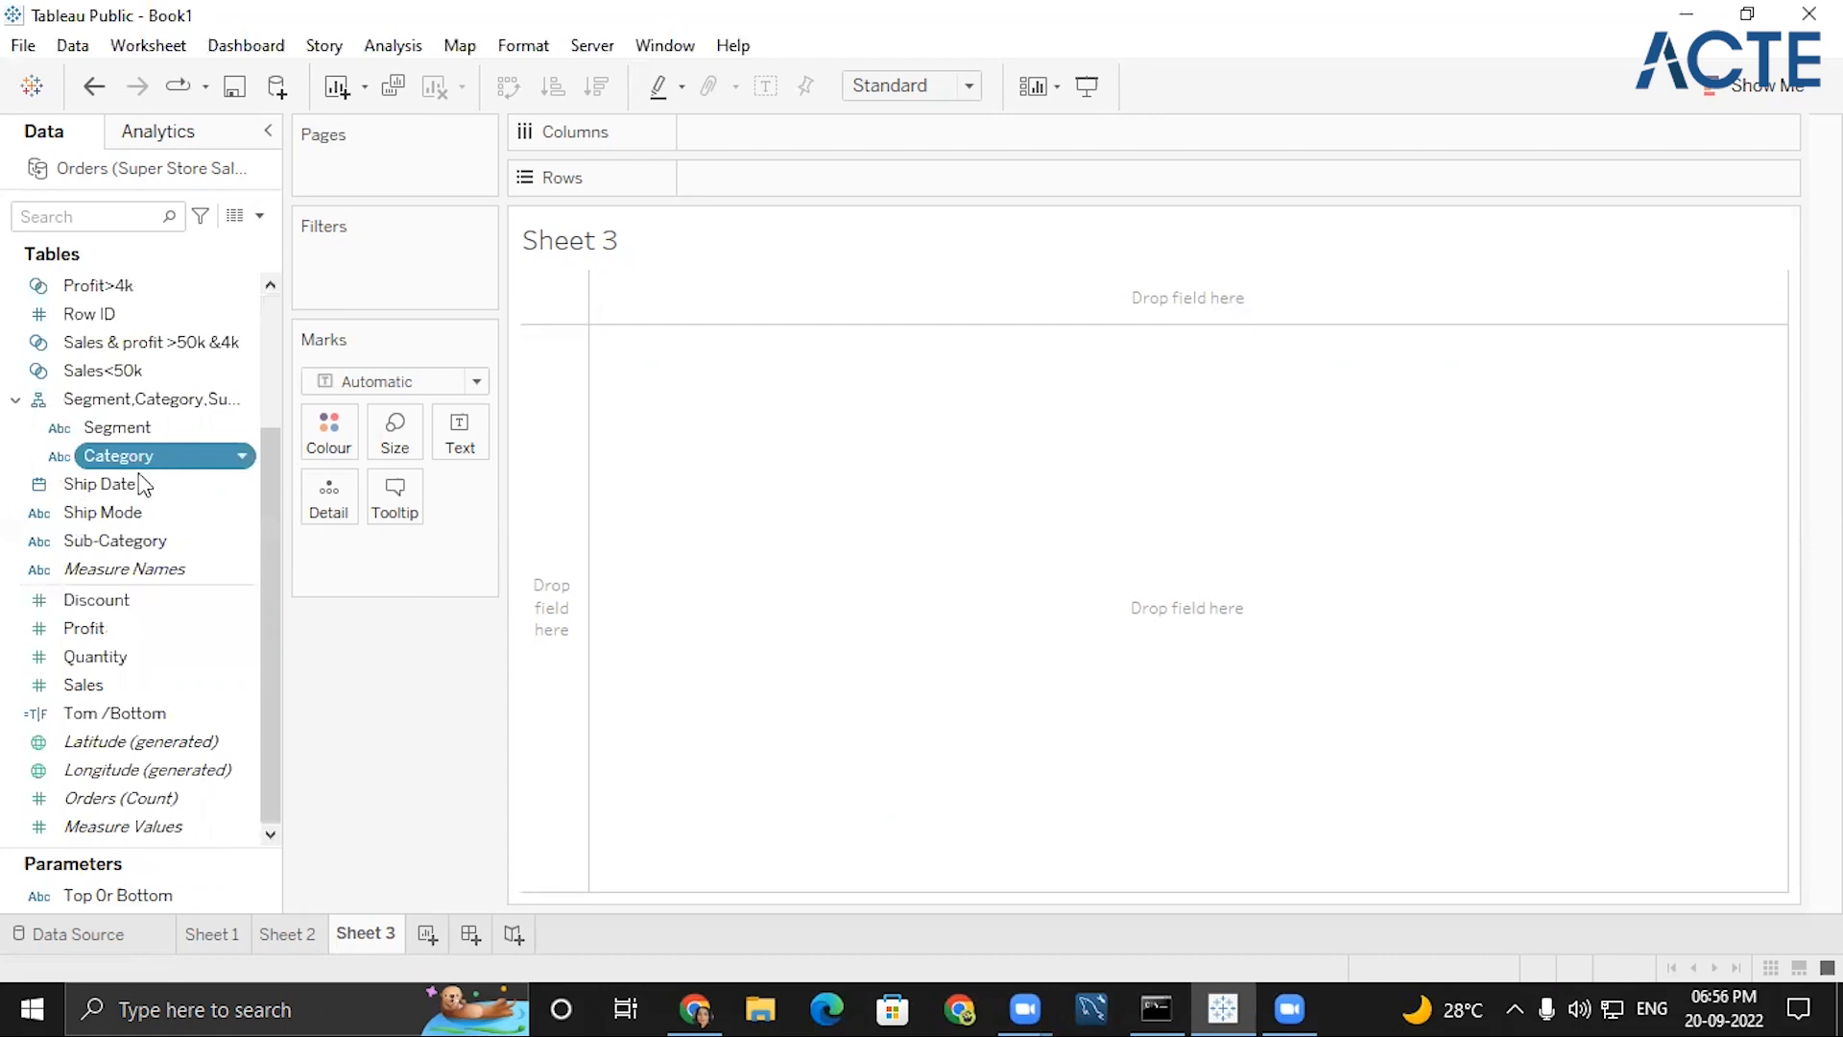
left_click(130, 543)
left_click_drag(129, 543, 135, 459)
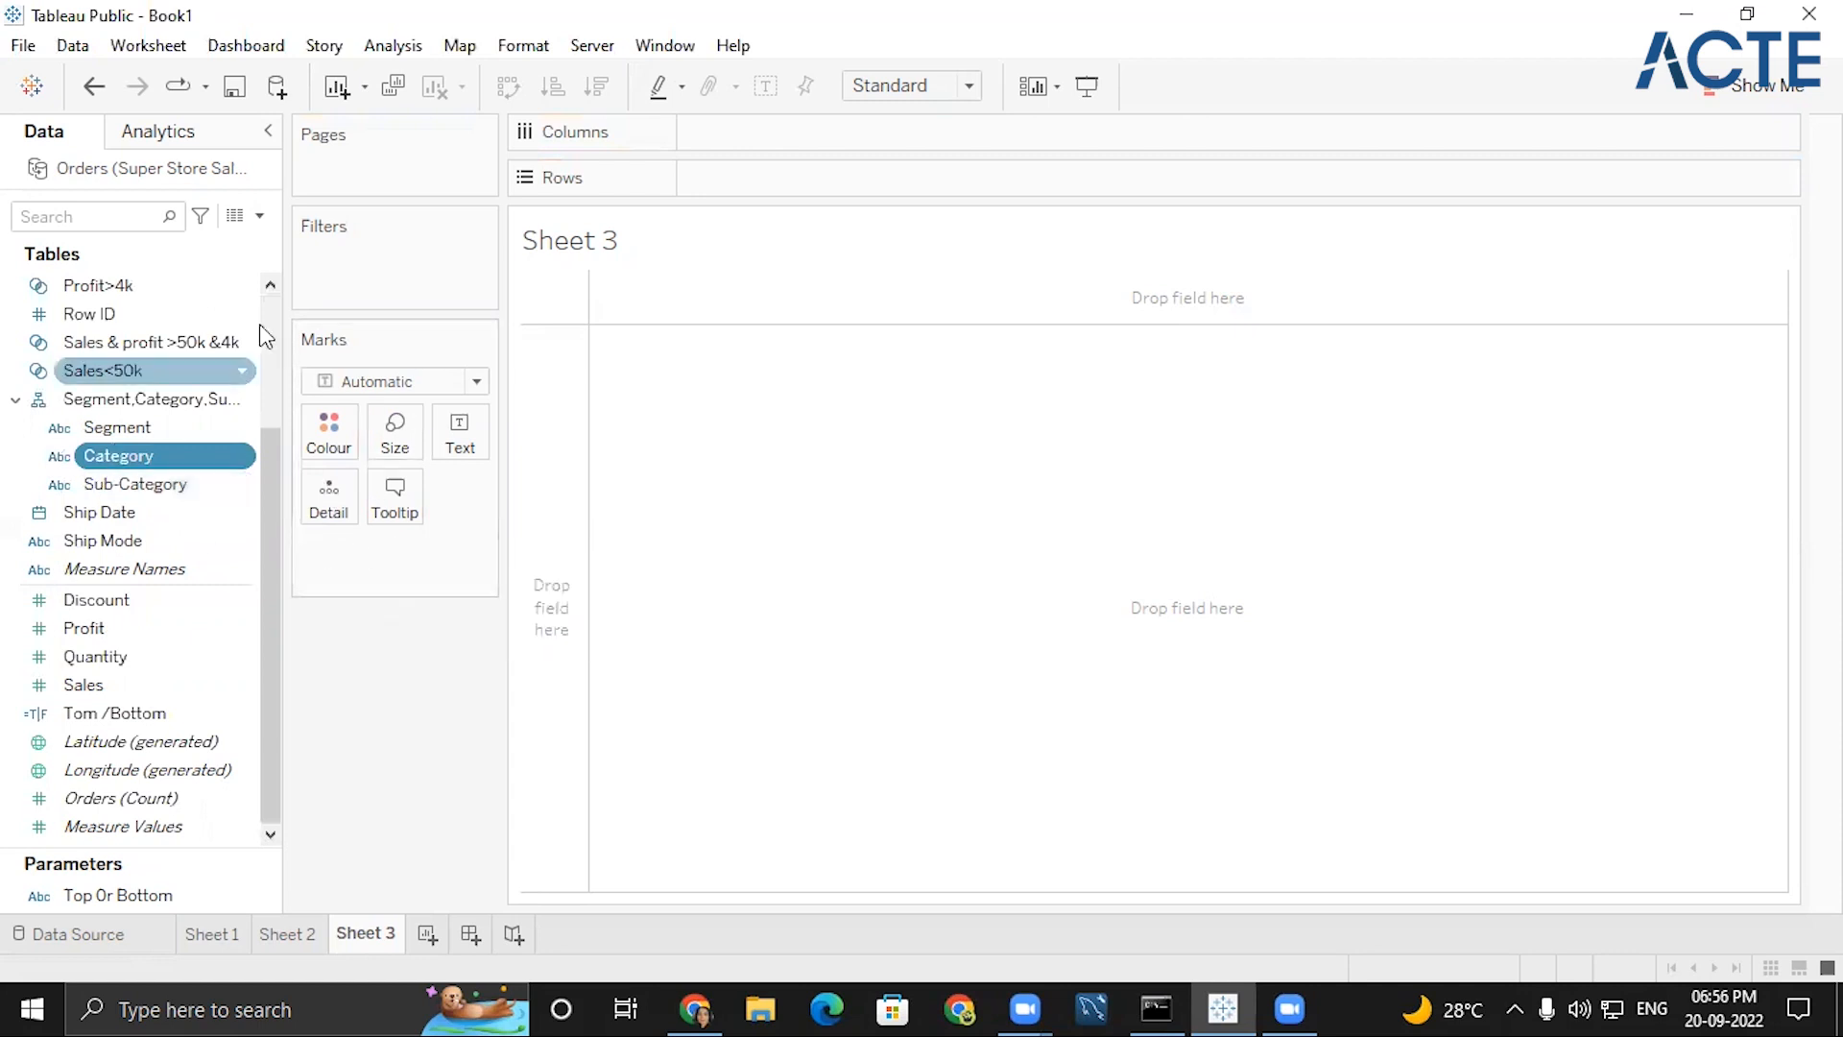
- Build a horizontal bar chart of Profit by Segment, using the Segment level of the new hierarchy
double_click(142, 407)
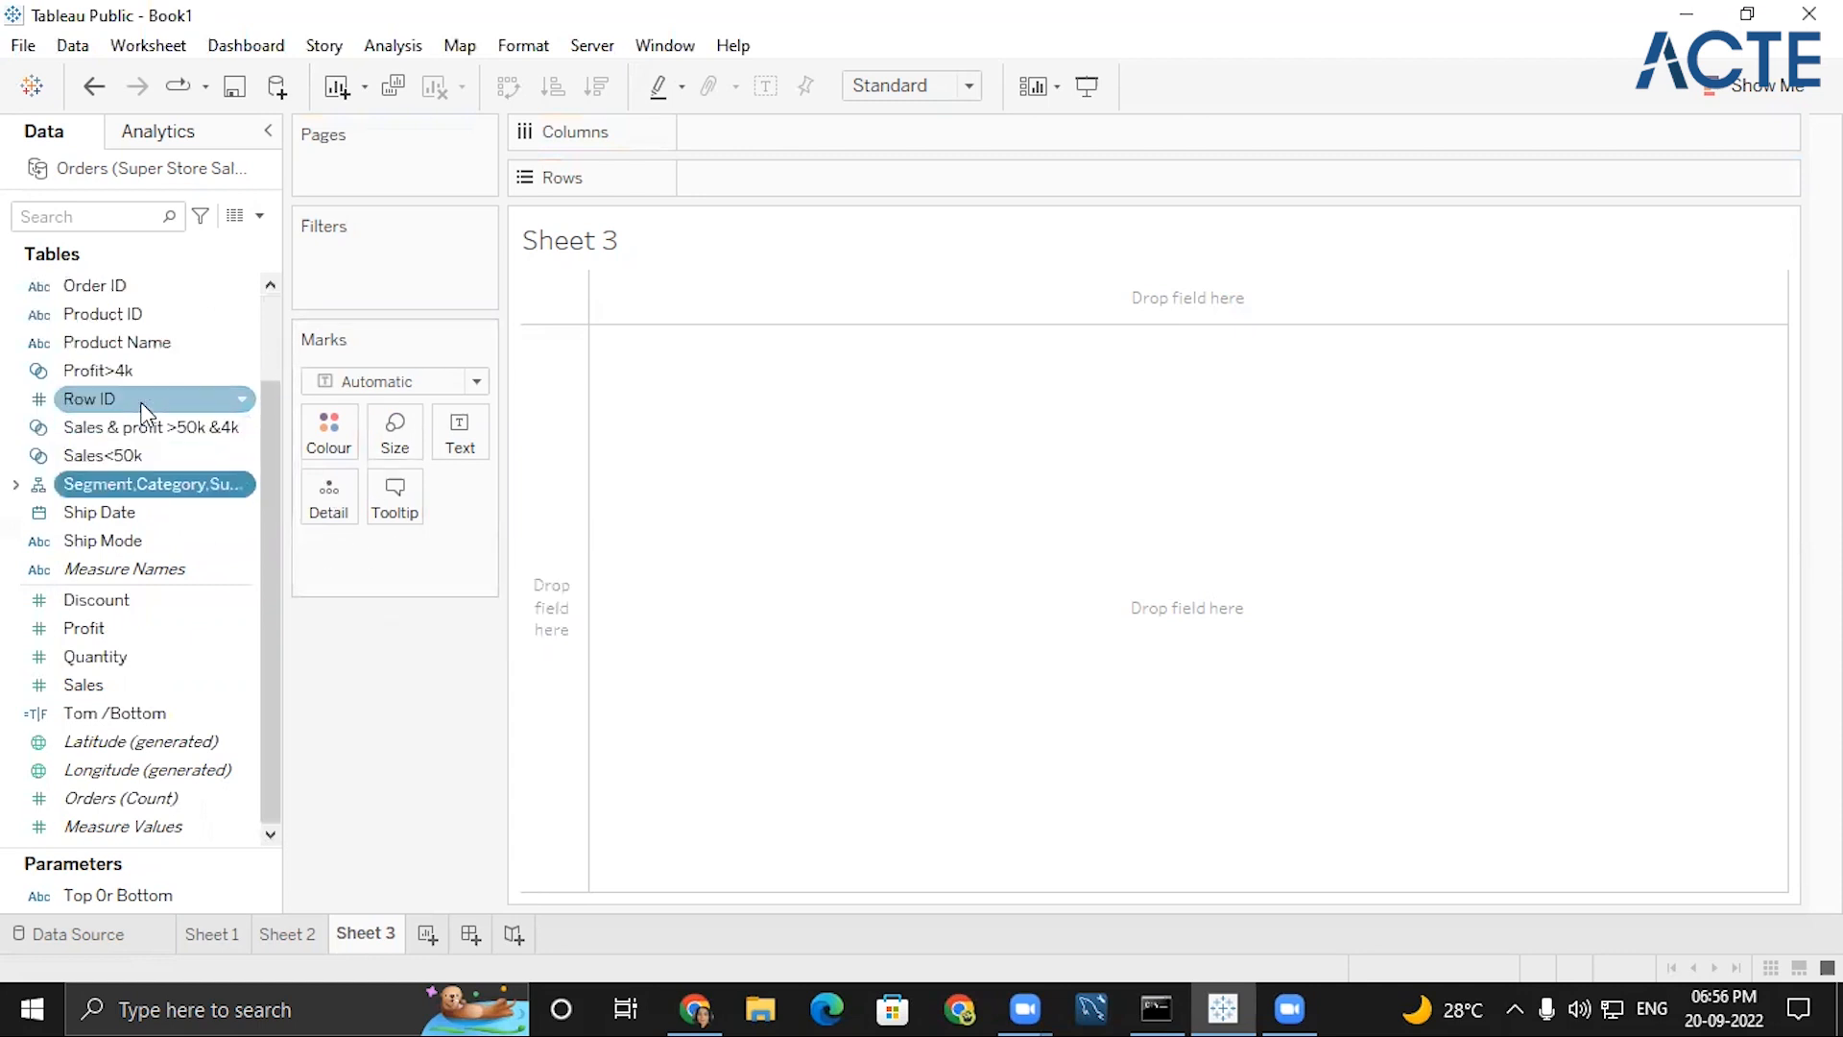
left_click(160, 480)
left_click_drag(159, 479, 743, 161)
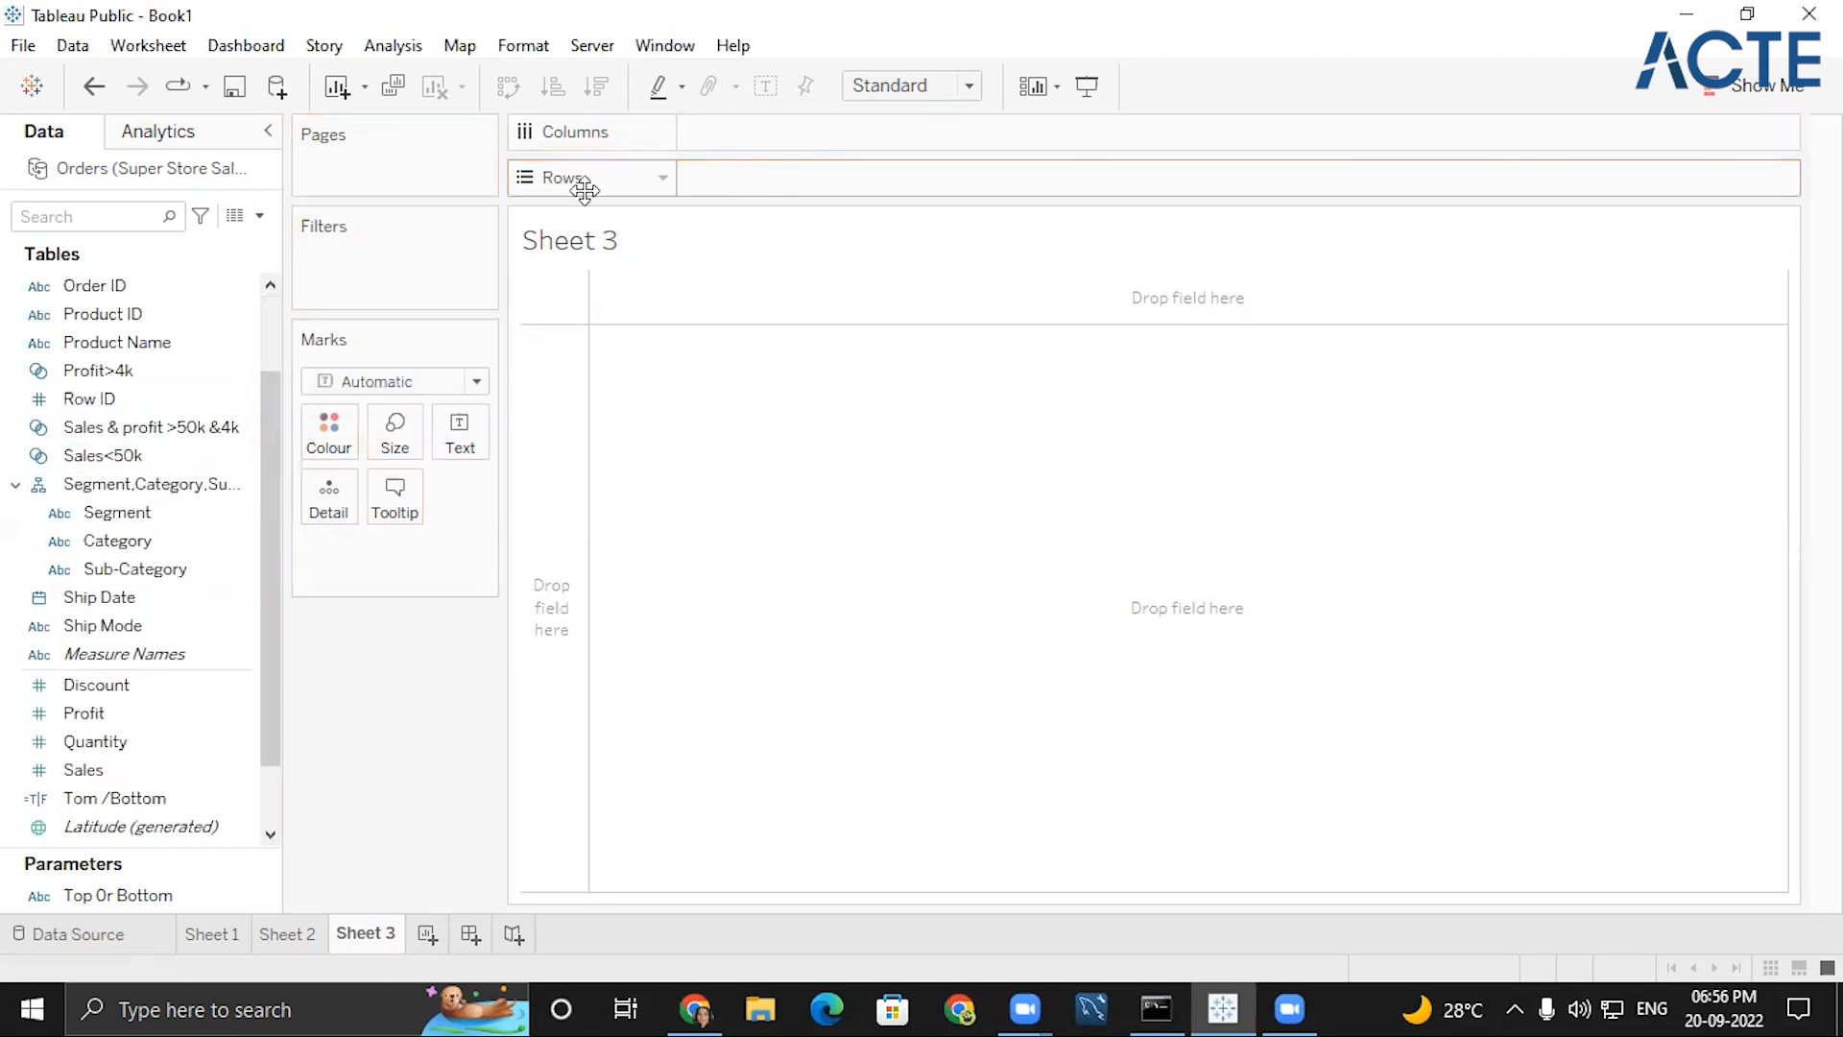
left_click_drag(160, 512, 758, 133)
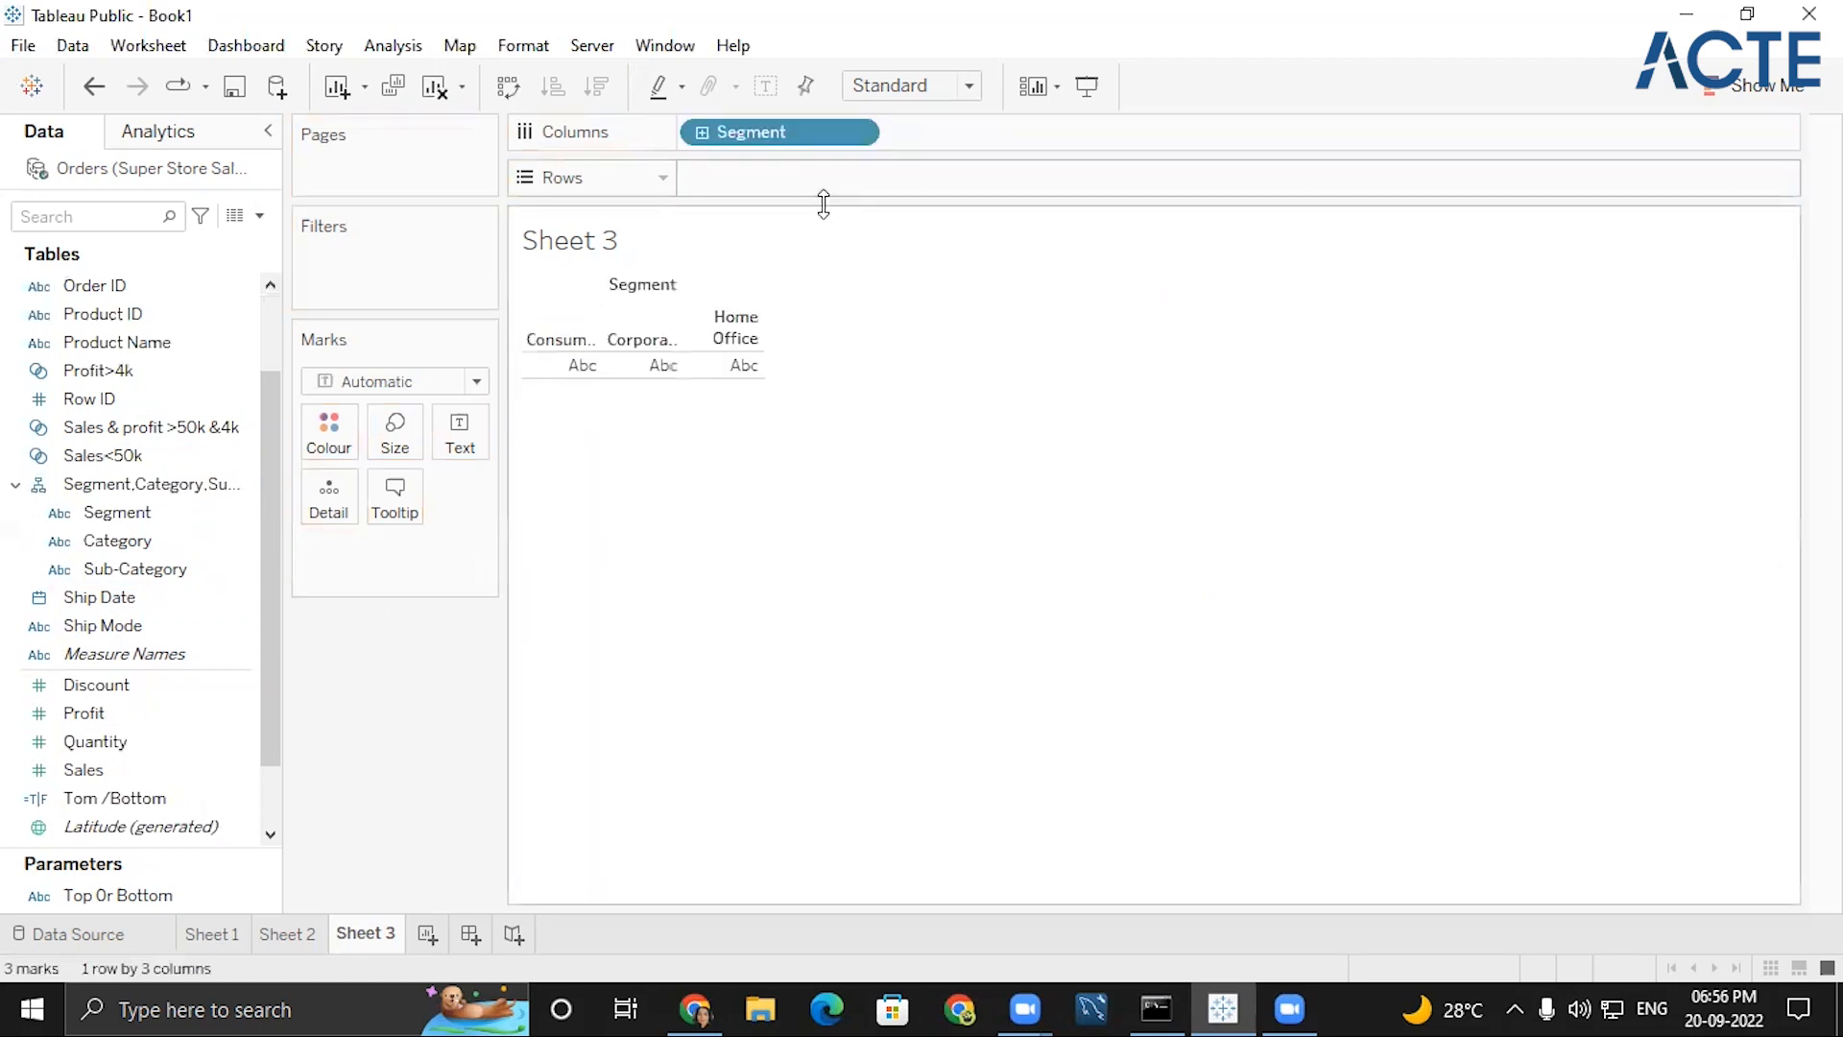
double_click(117, 726)
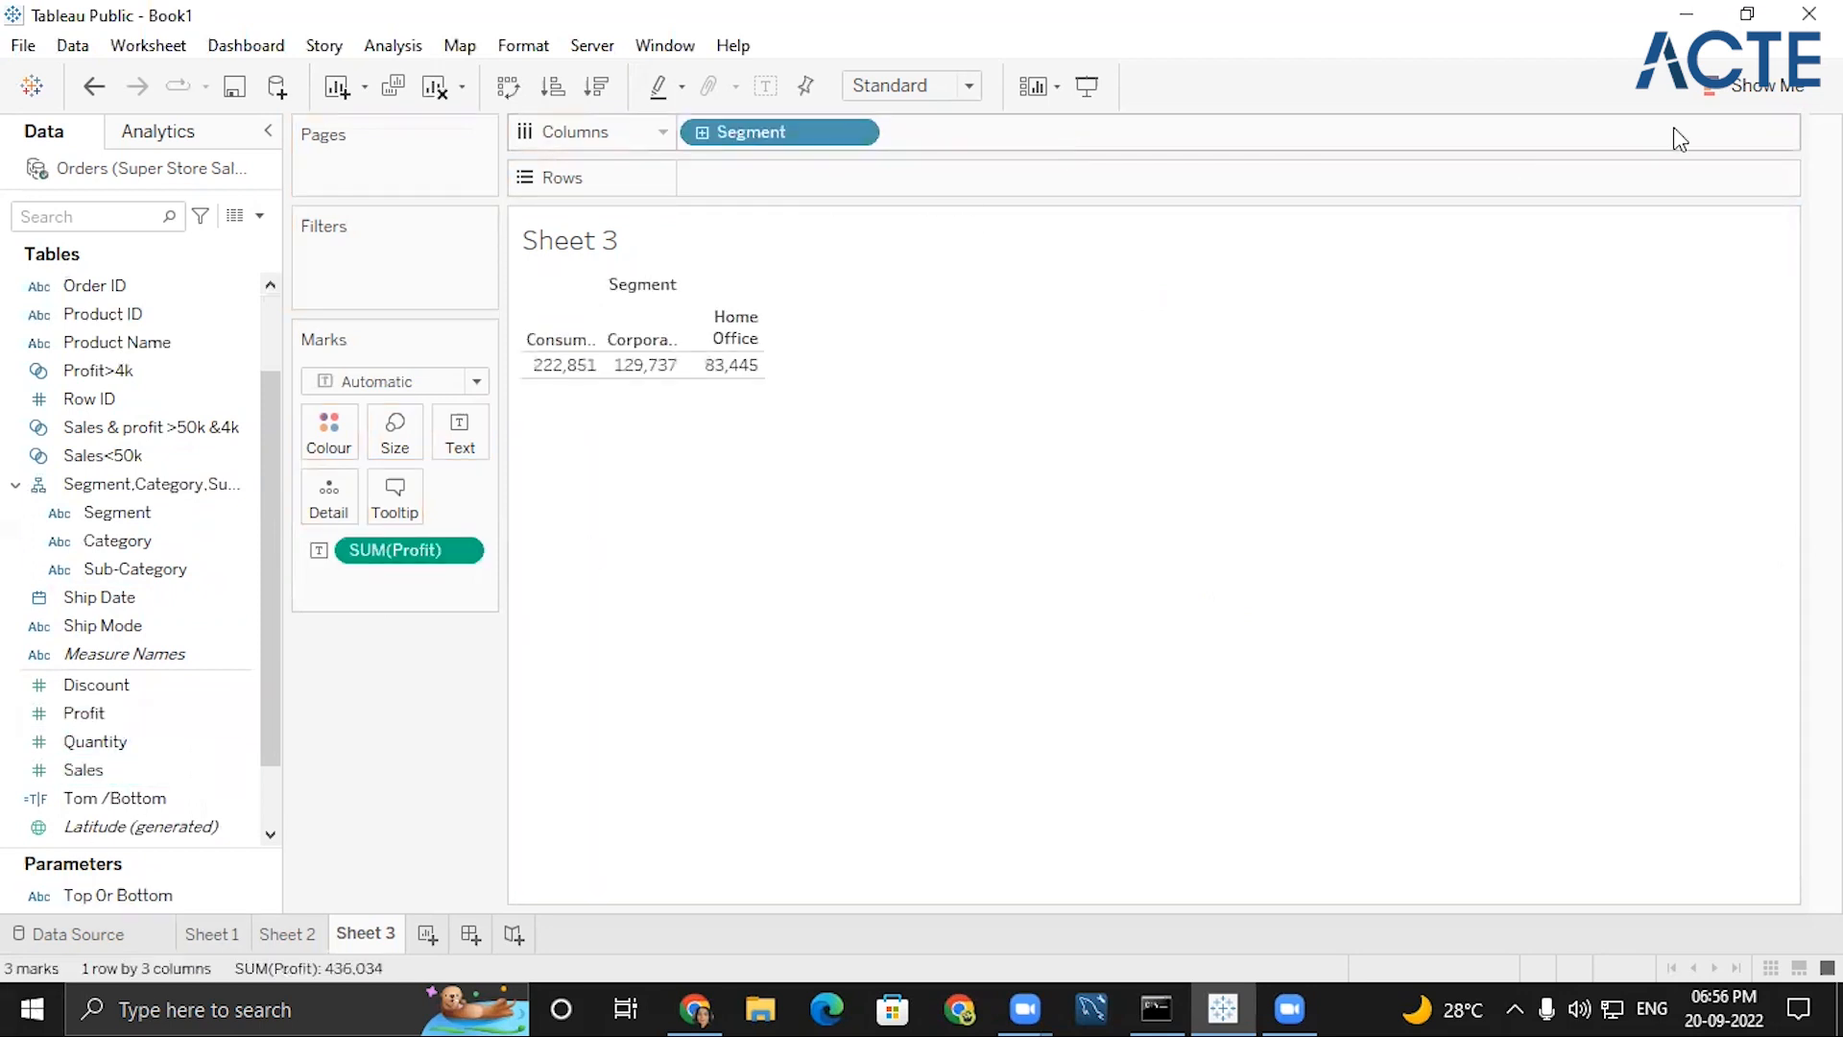
left_click(1601, 305)
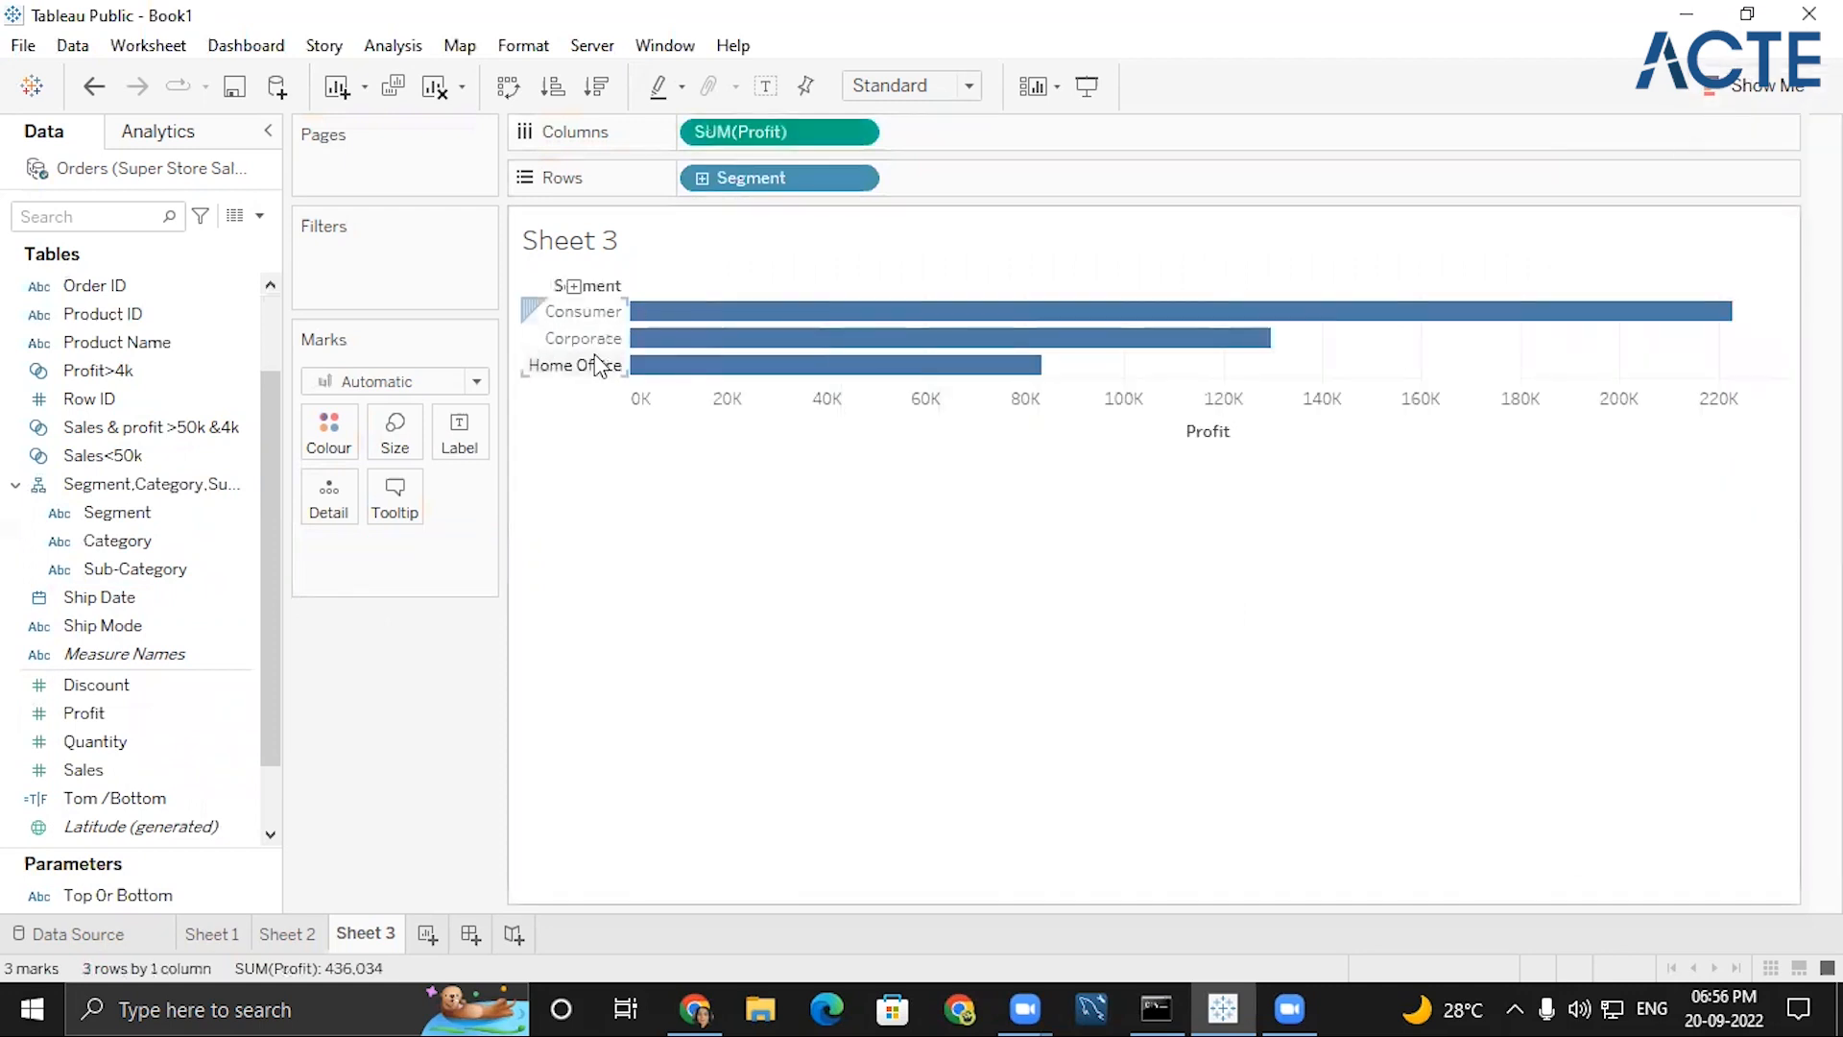
- Drill down from Segment to Category in the bar chart and sort the categories by Profit in descending order
left_click(702, 179)
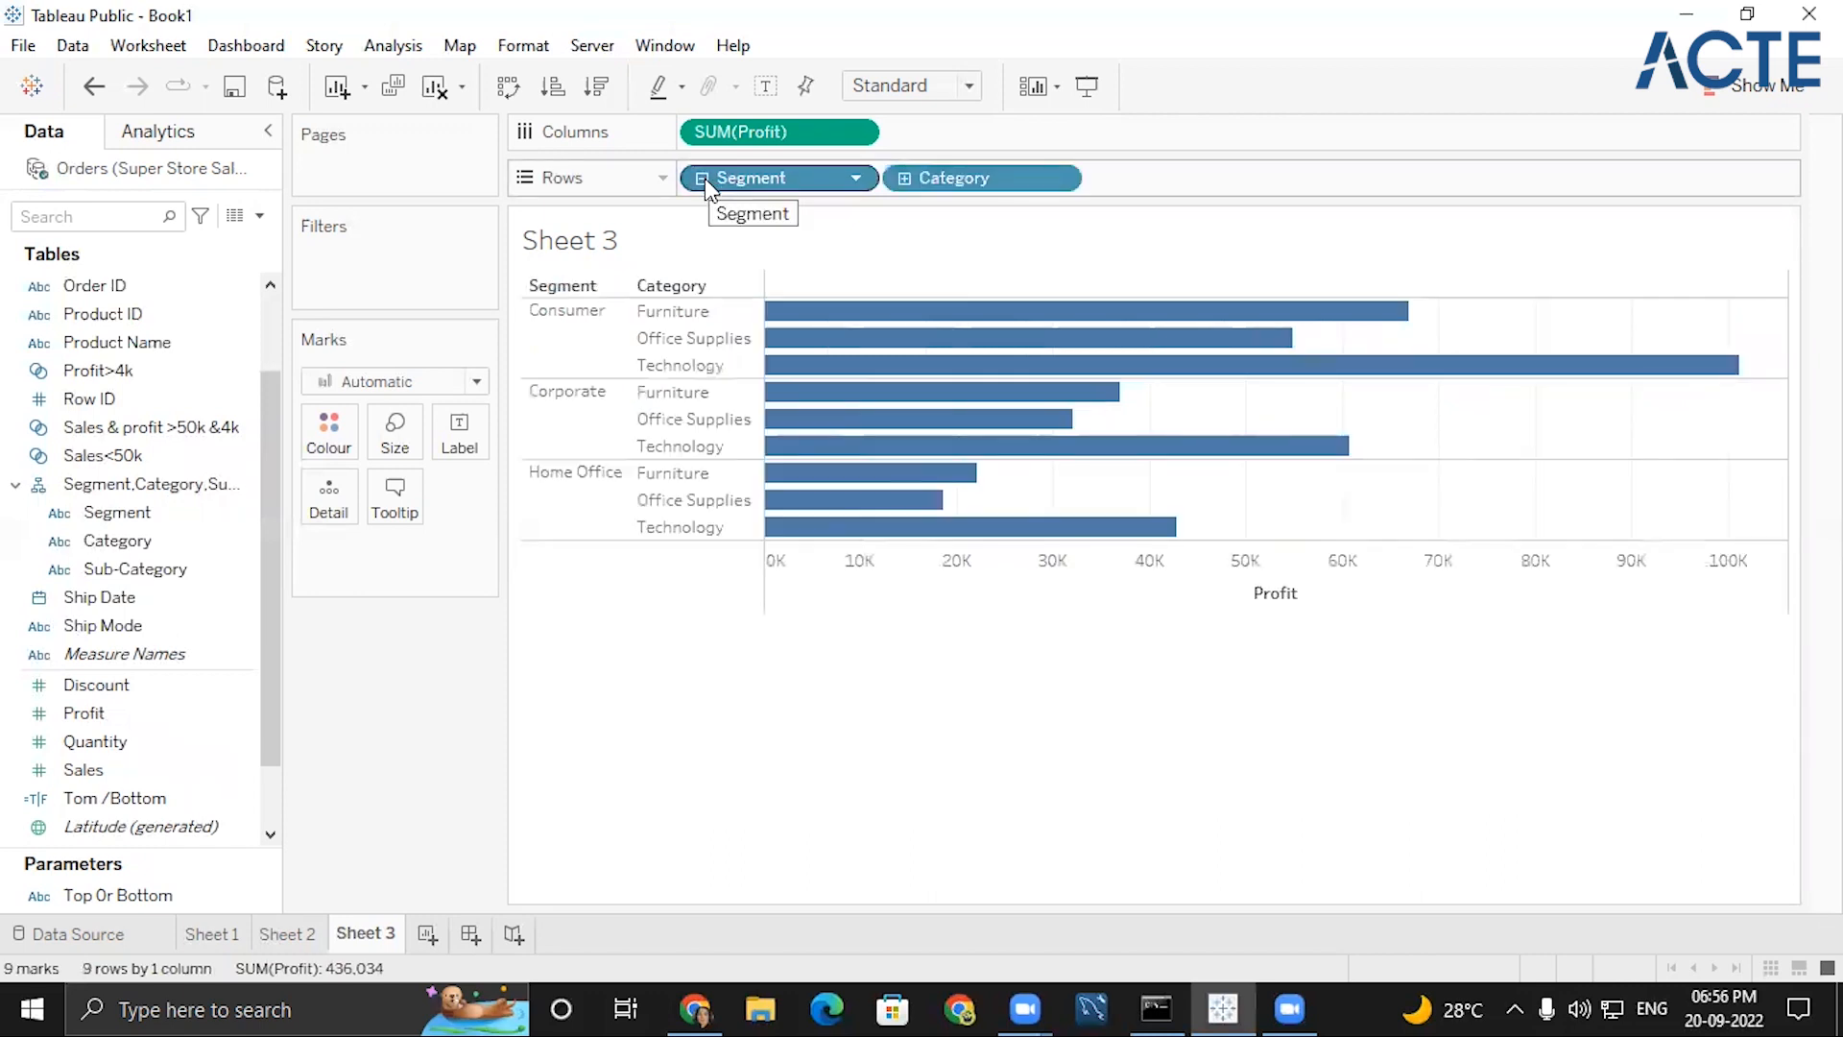
left_click(1316, 603)
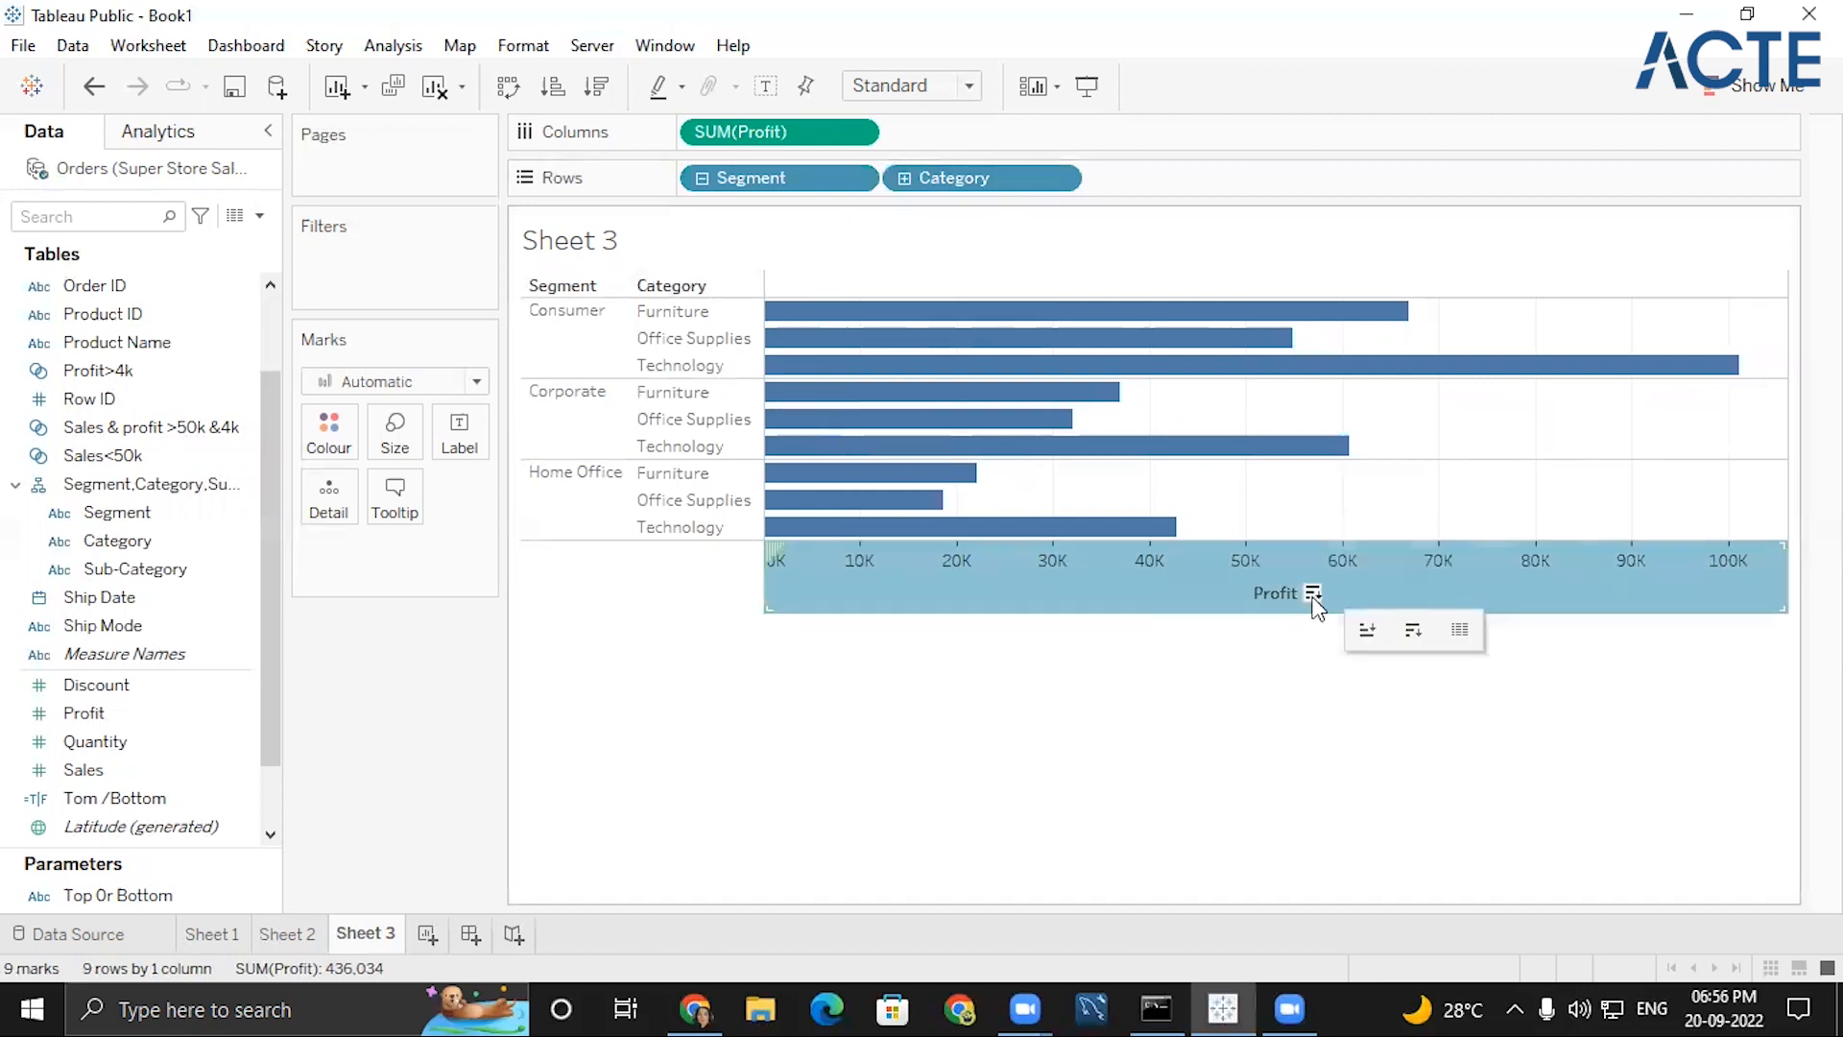
left_click(1314, 599)
left_click(1046, 680)
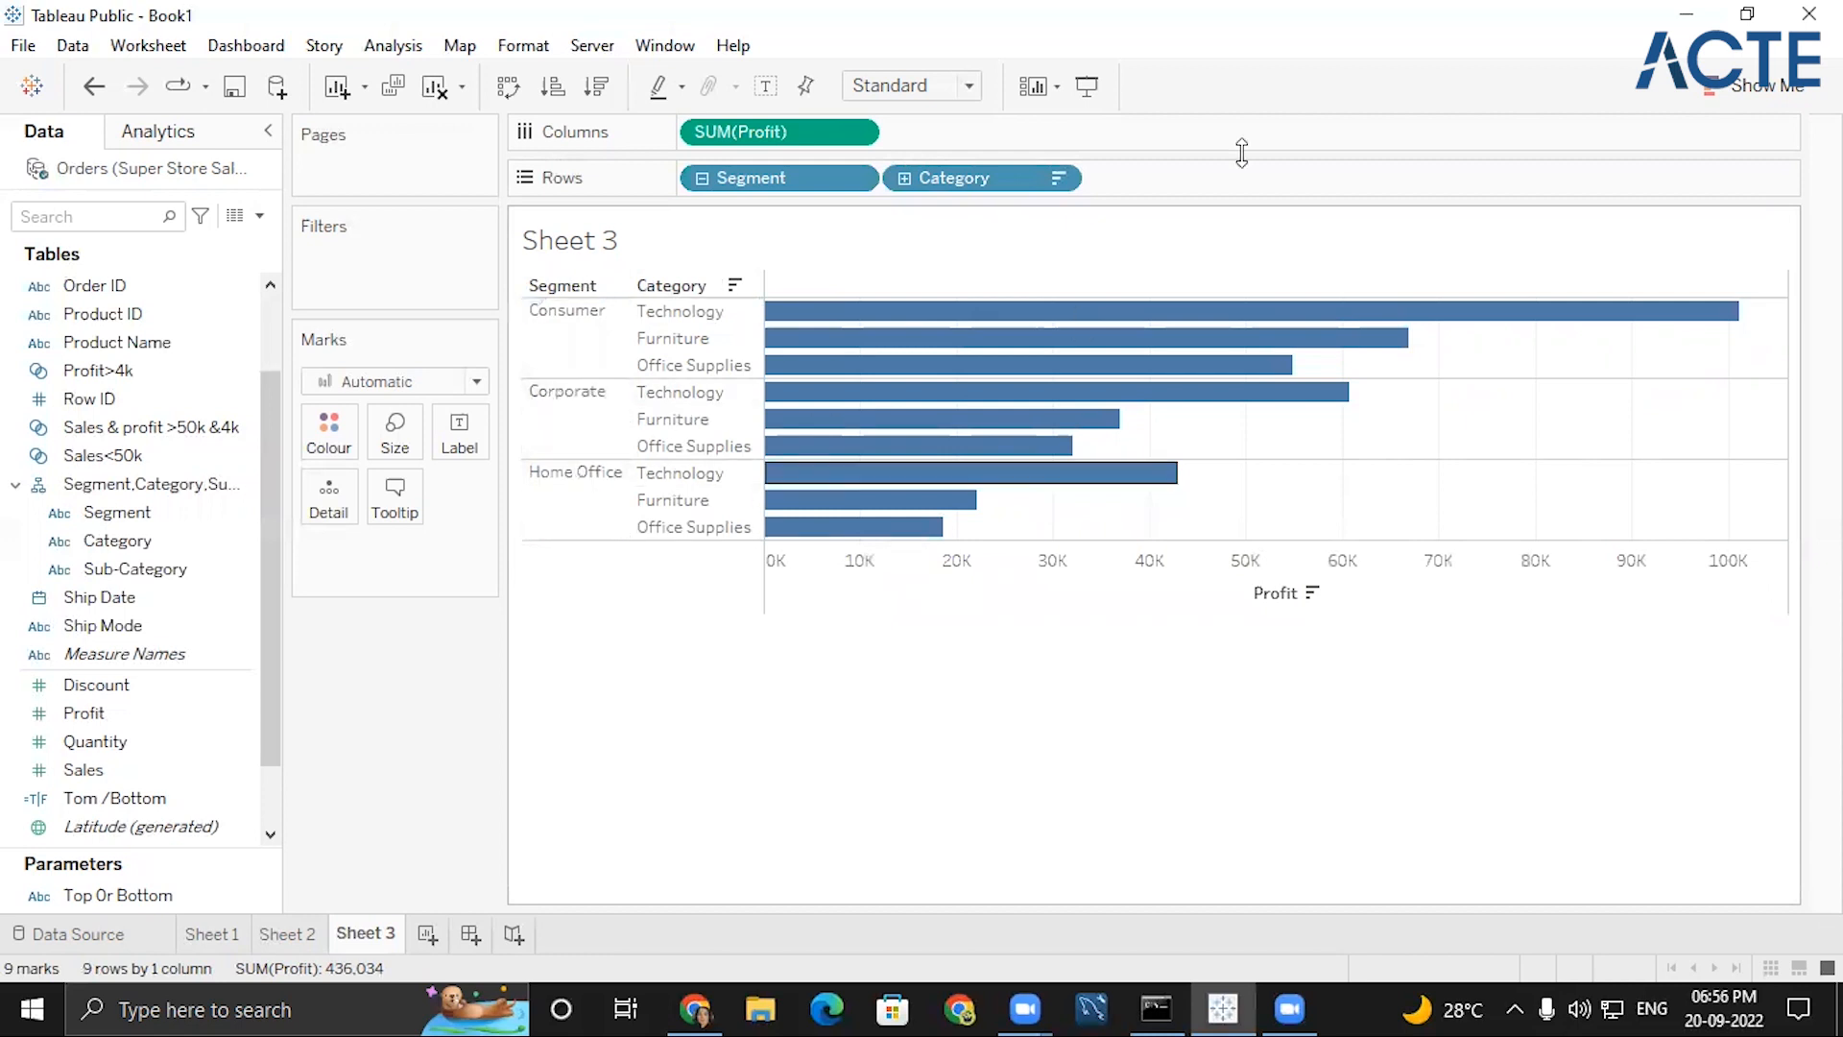
- Drill down from Category to Sub-Category and sort the sub-categories by Profit in descending order
left_click(903, 178)
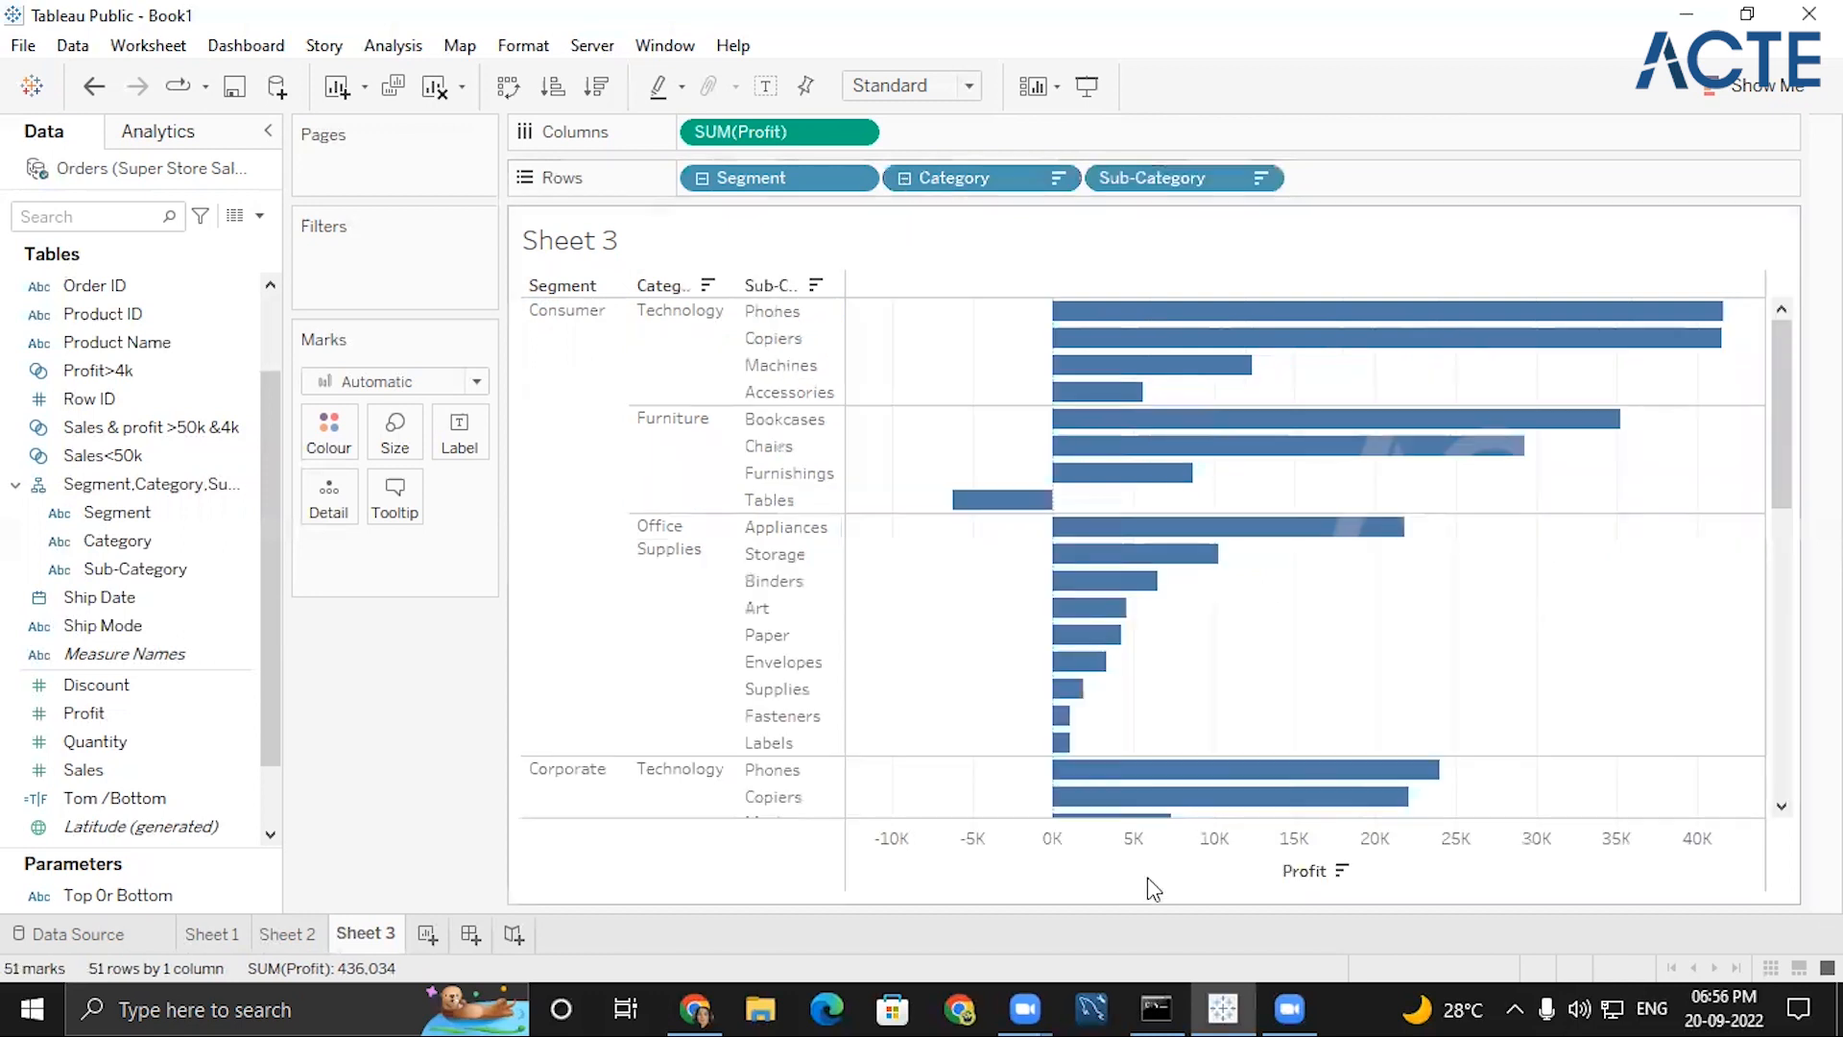
left_click(1343, 870)
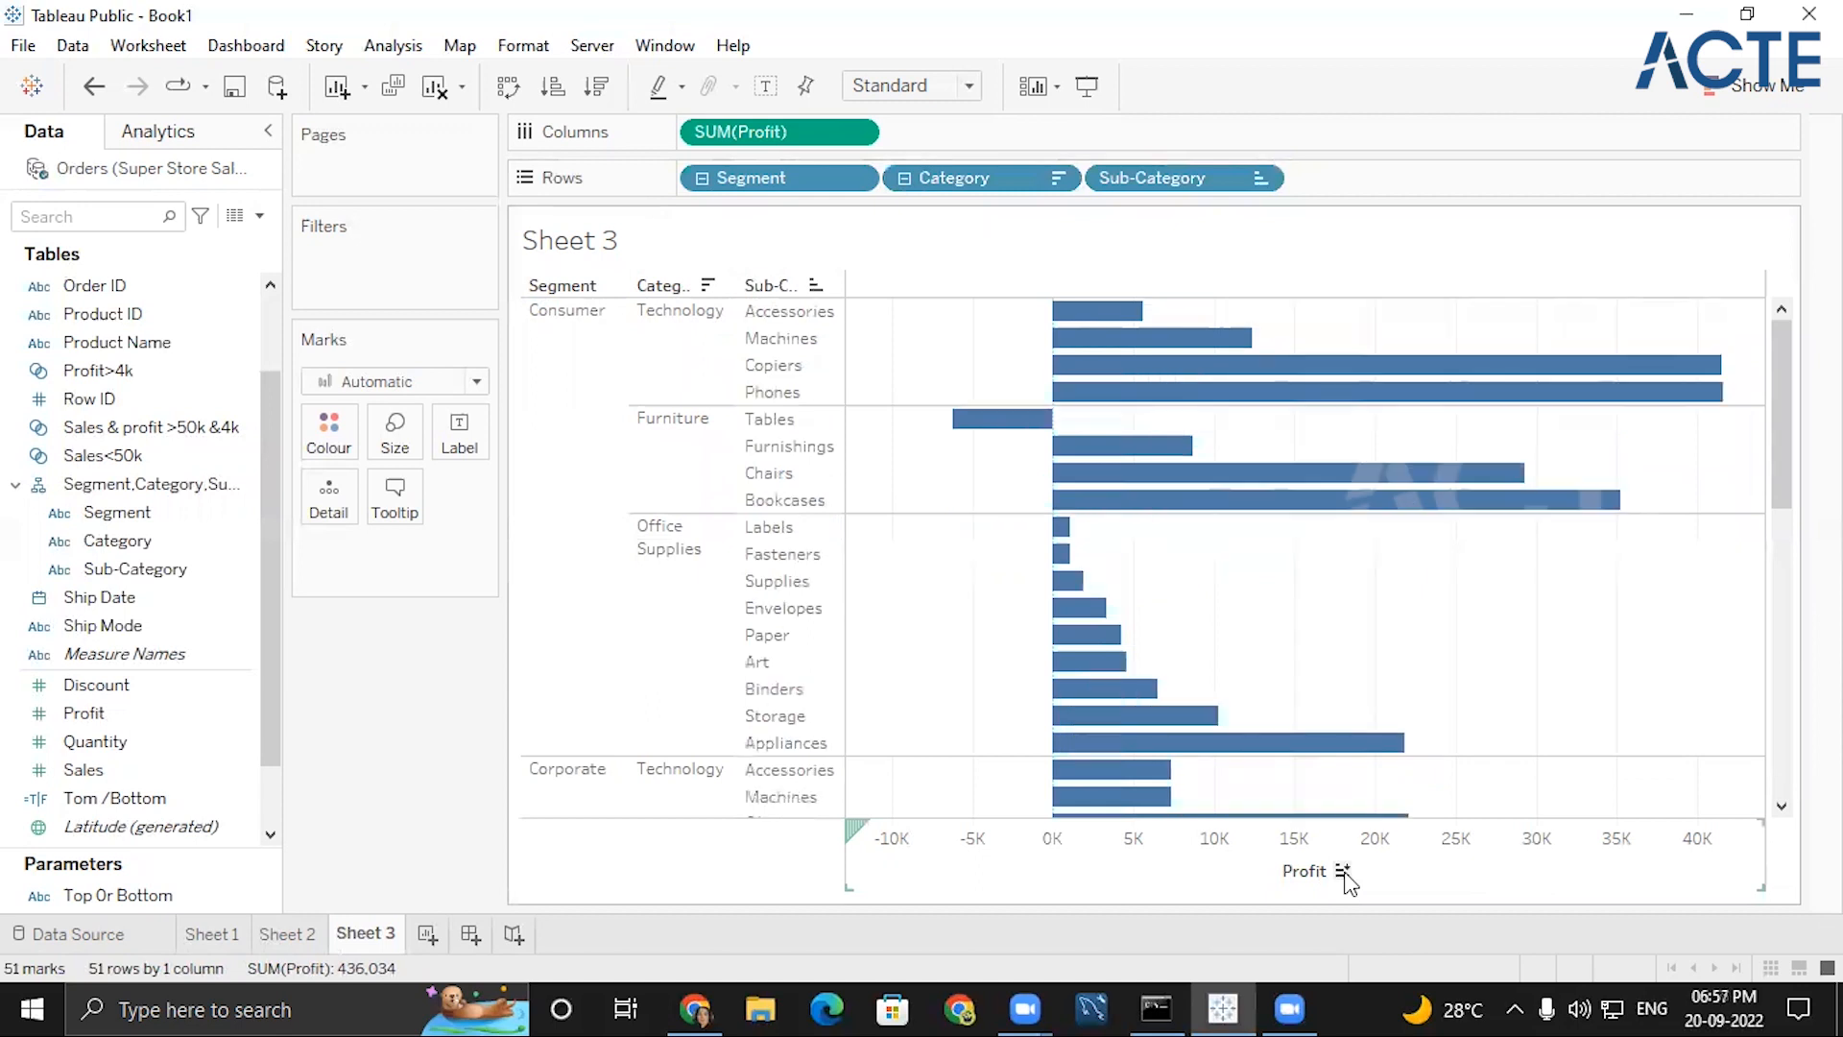
left_click(1343, 870)
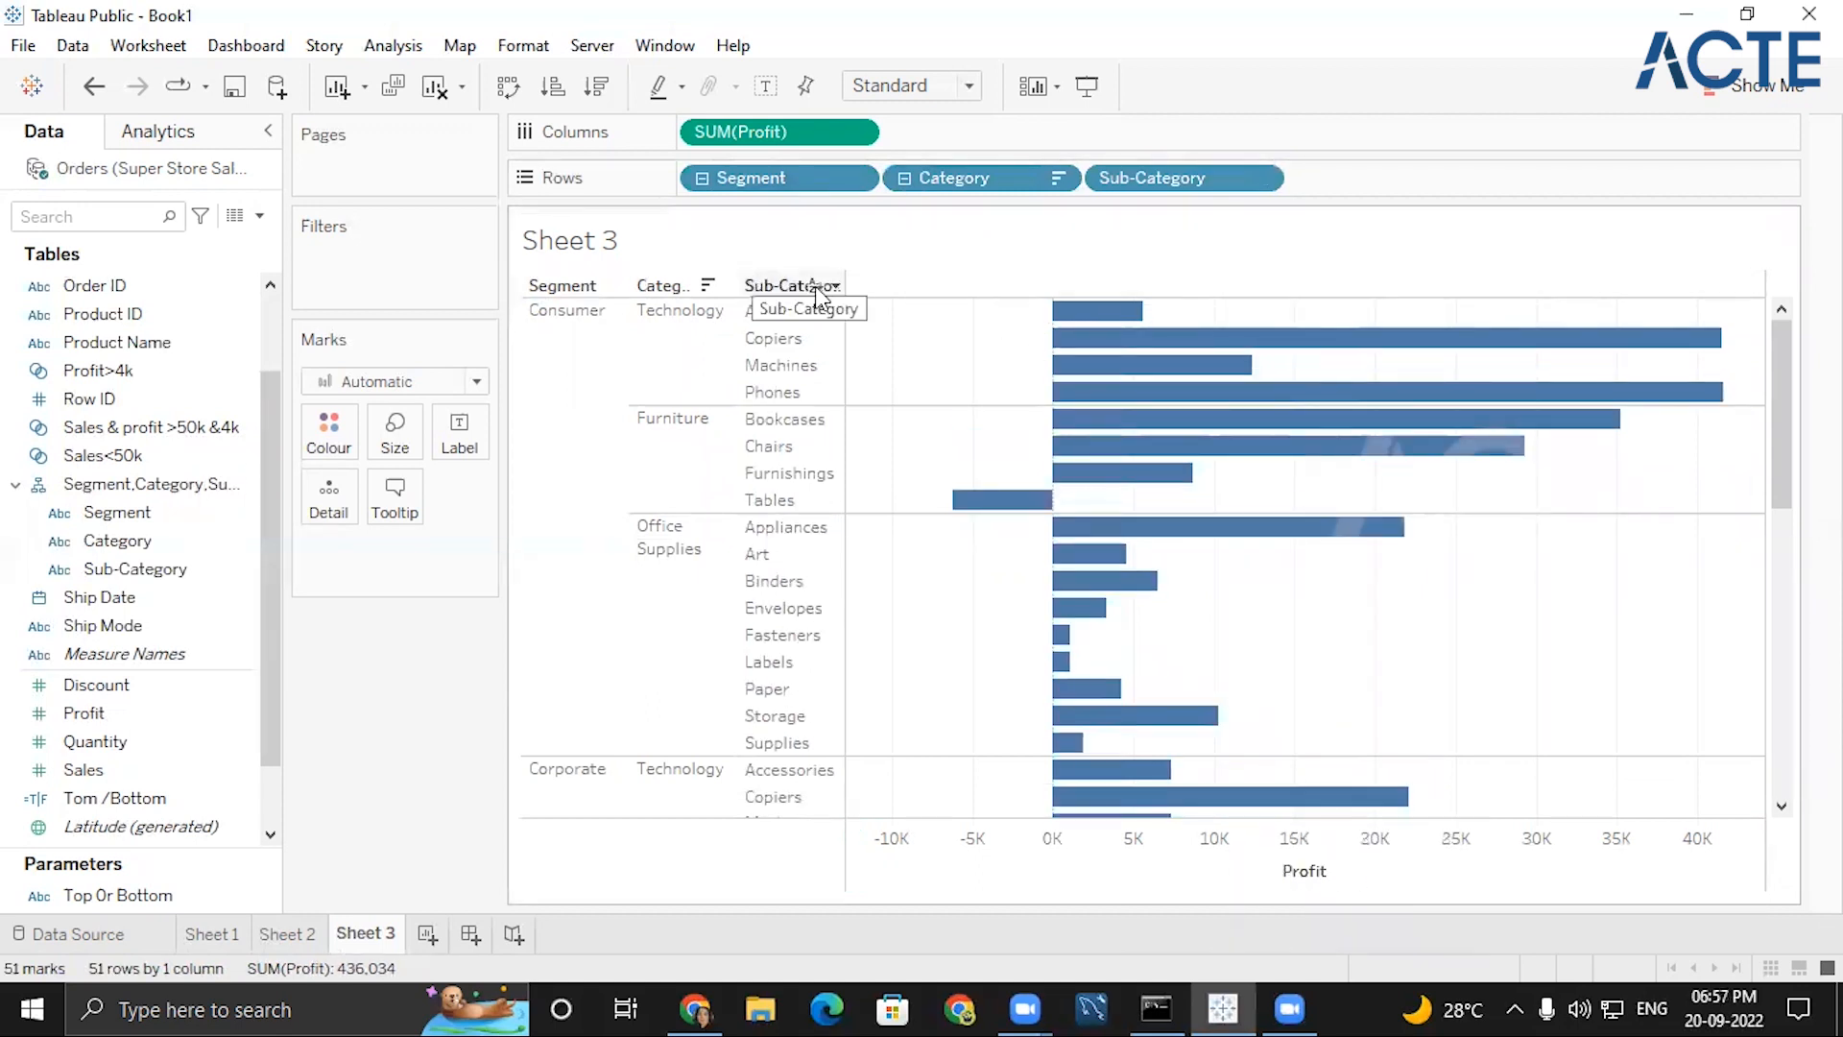
left_click(597, 86)
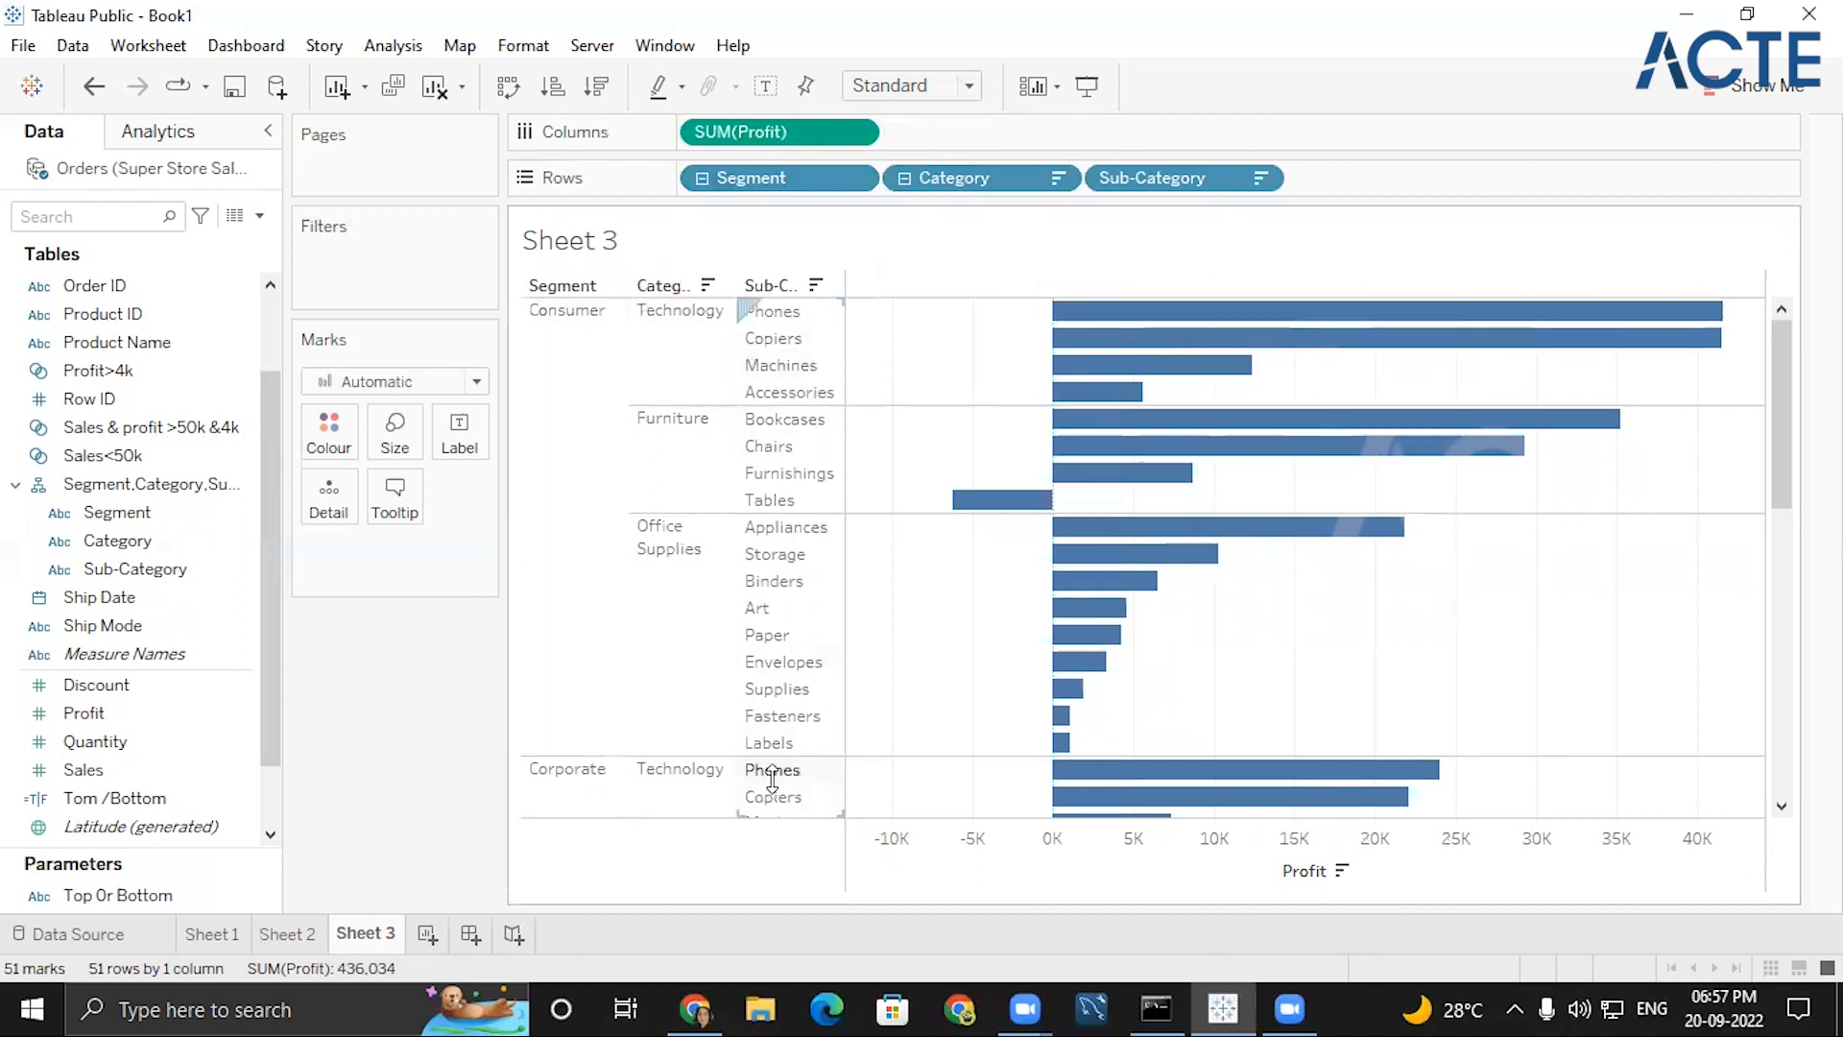
scroll(700, 769, "down", 10)
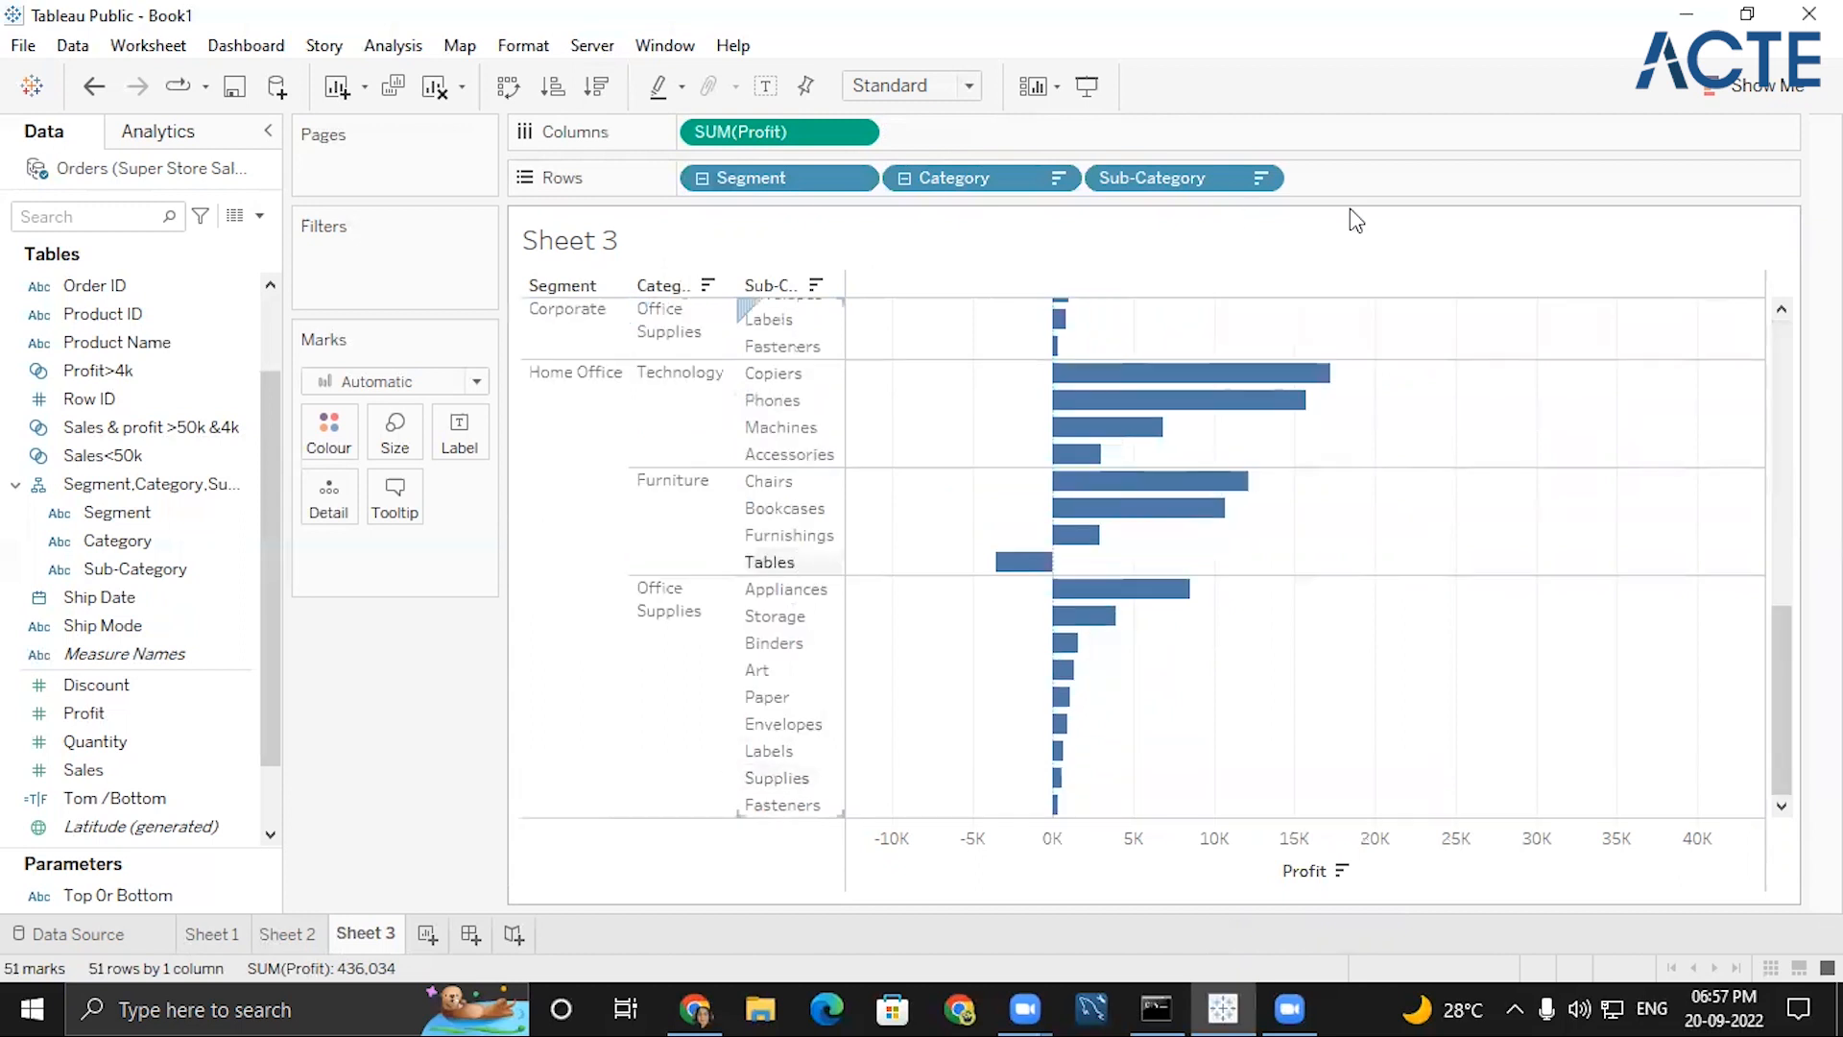
scroll(1204, 816, "up", 10)
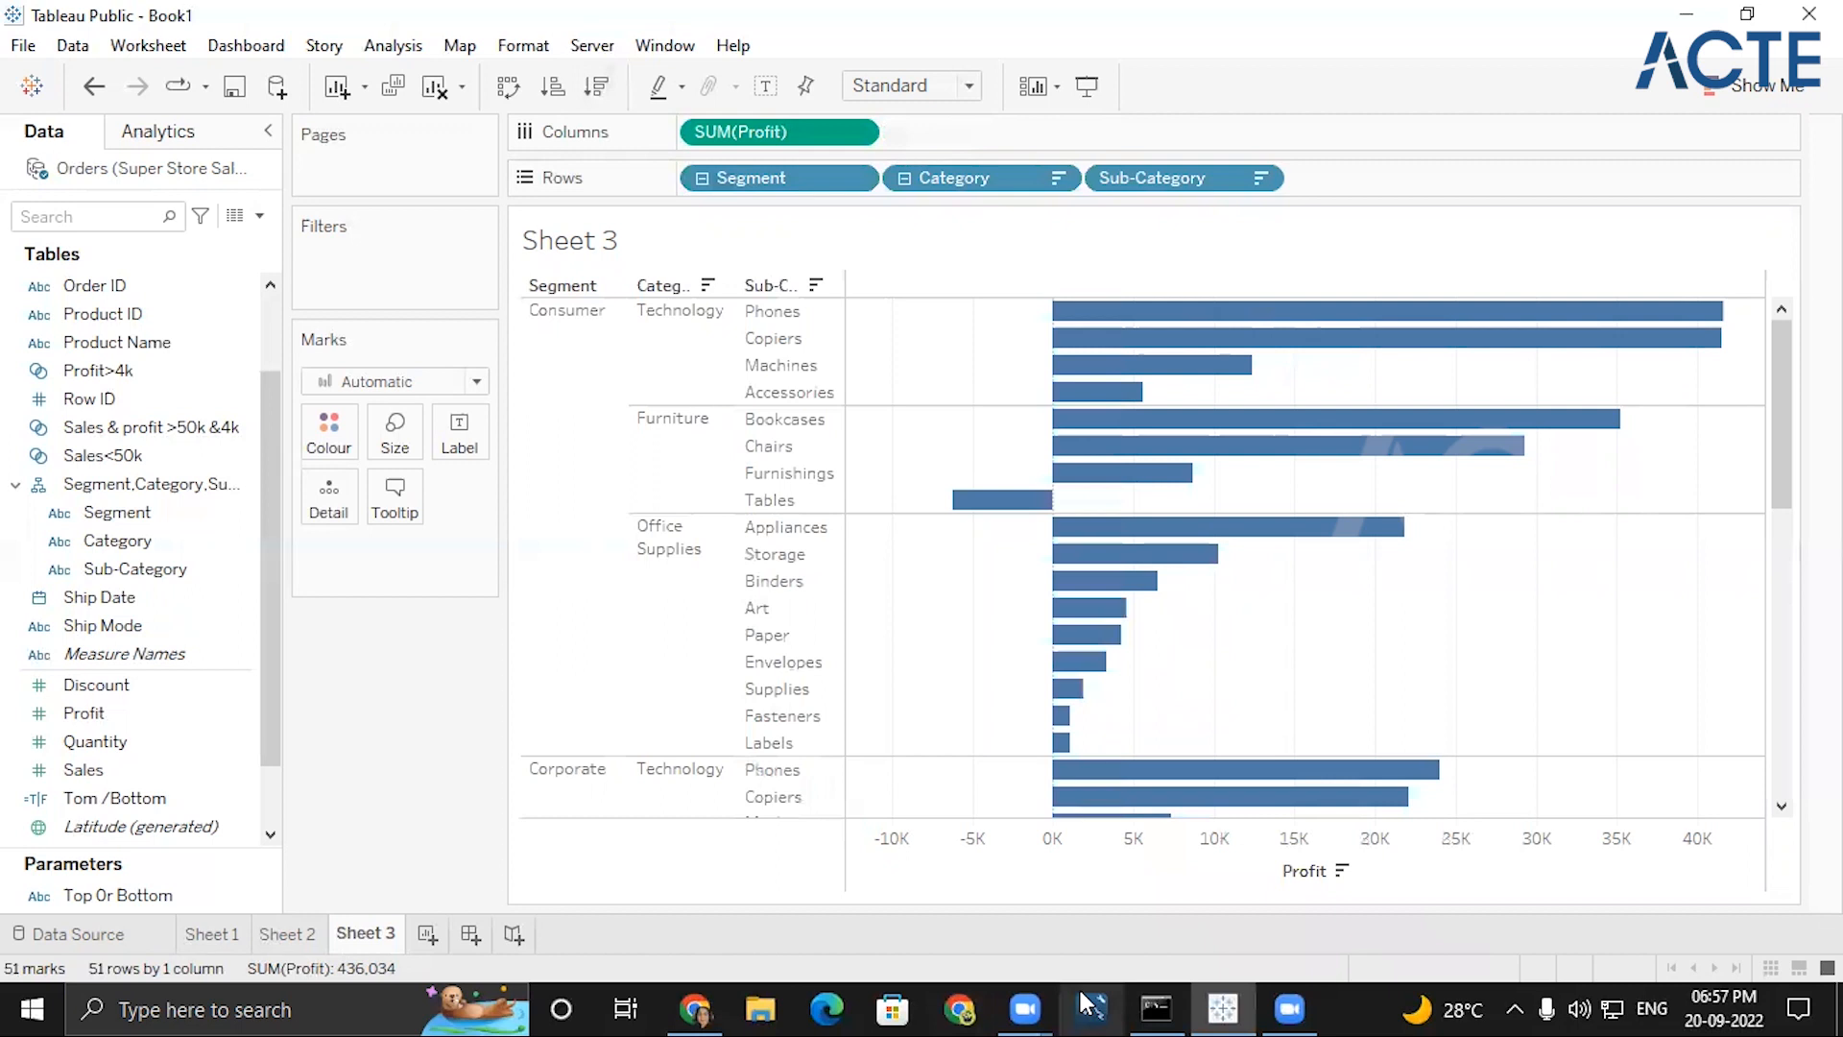
left_click(123, 605)
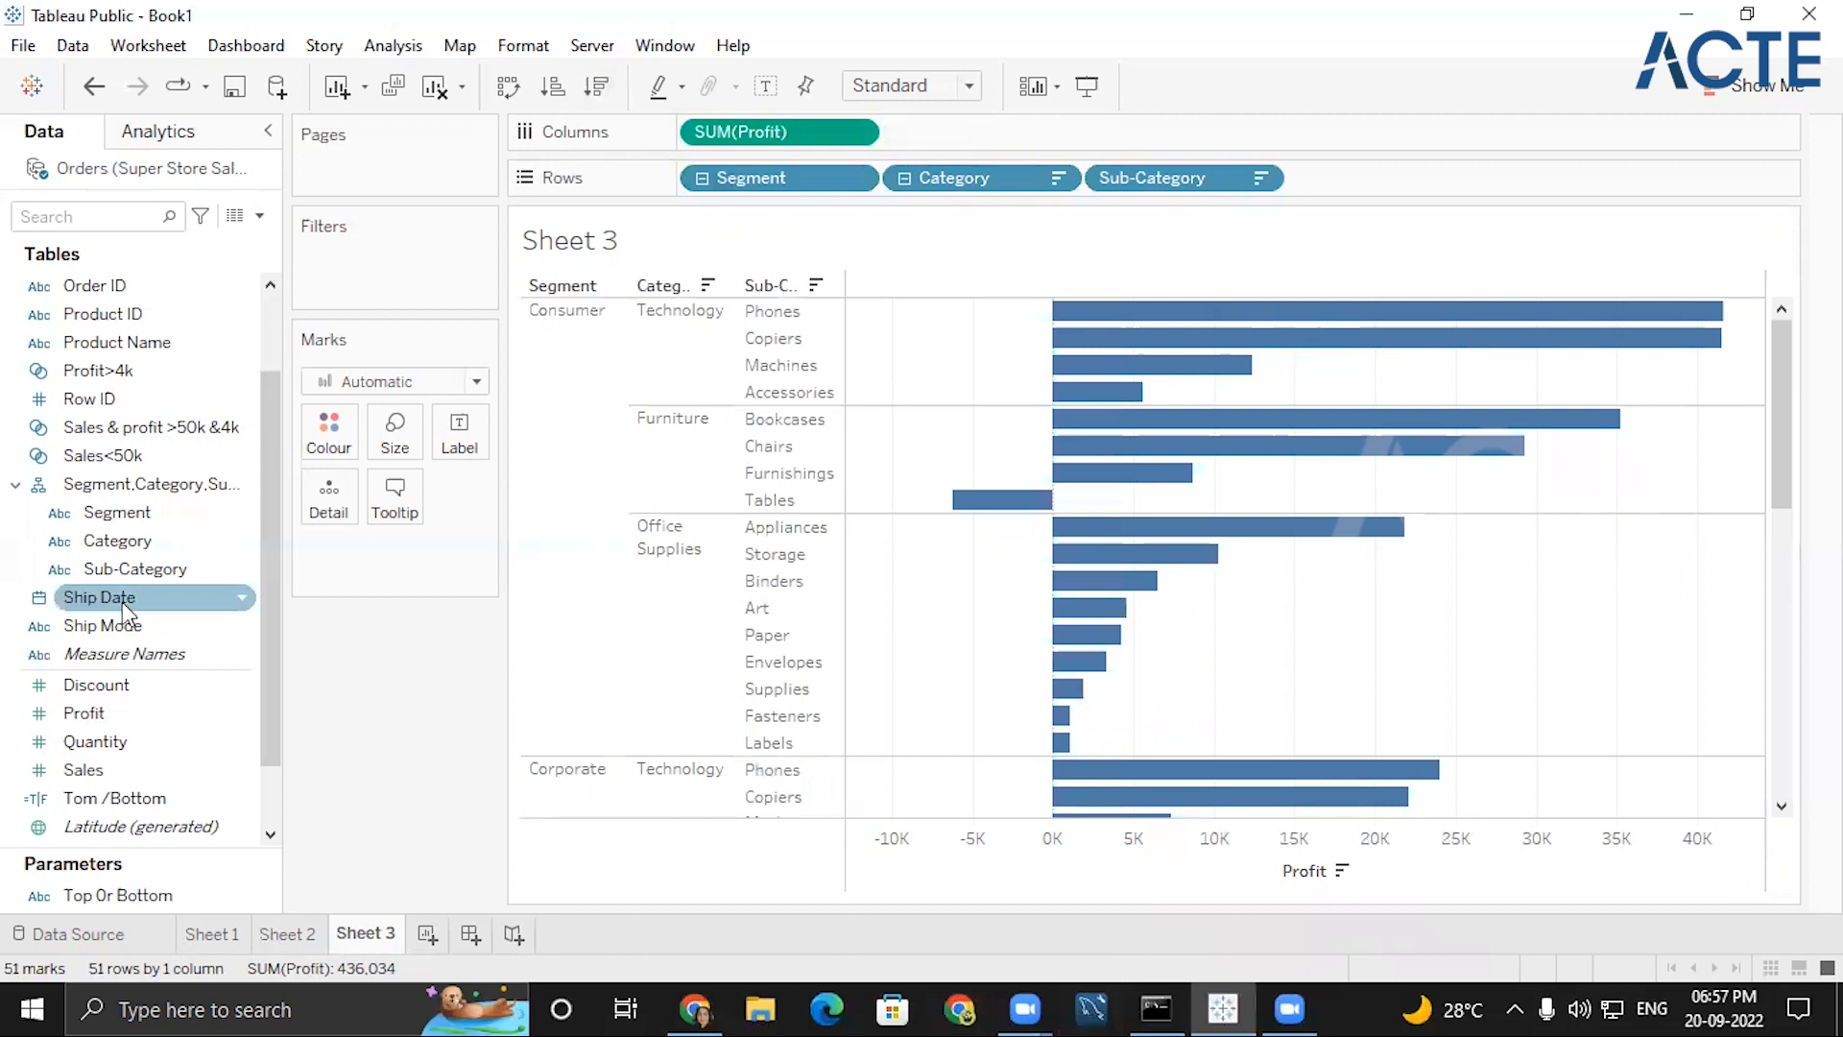